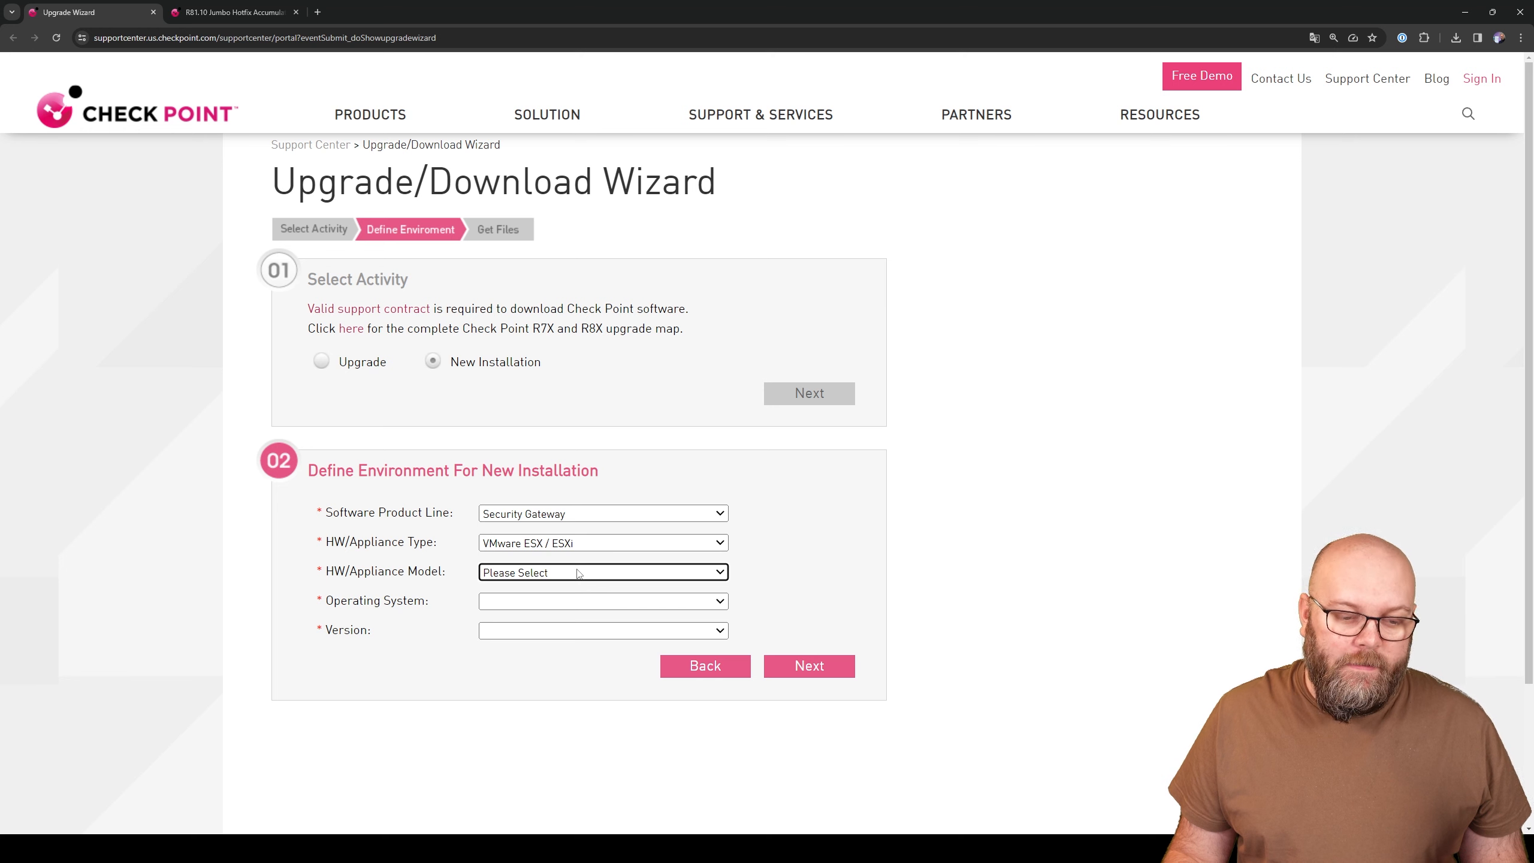
- Choose VMware ESXi 6.x, Gaia and R81.10 in the download wizard and continue
{"action": "left_click", "coordinate": [579, 573]}
{"action": "left_click", "coordinate": [565, 728]}
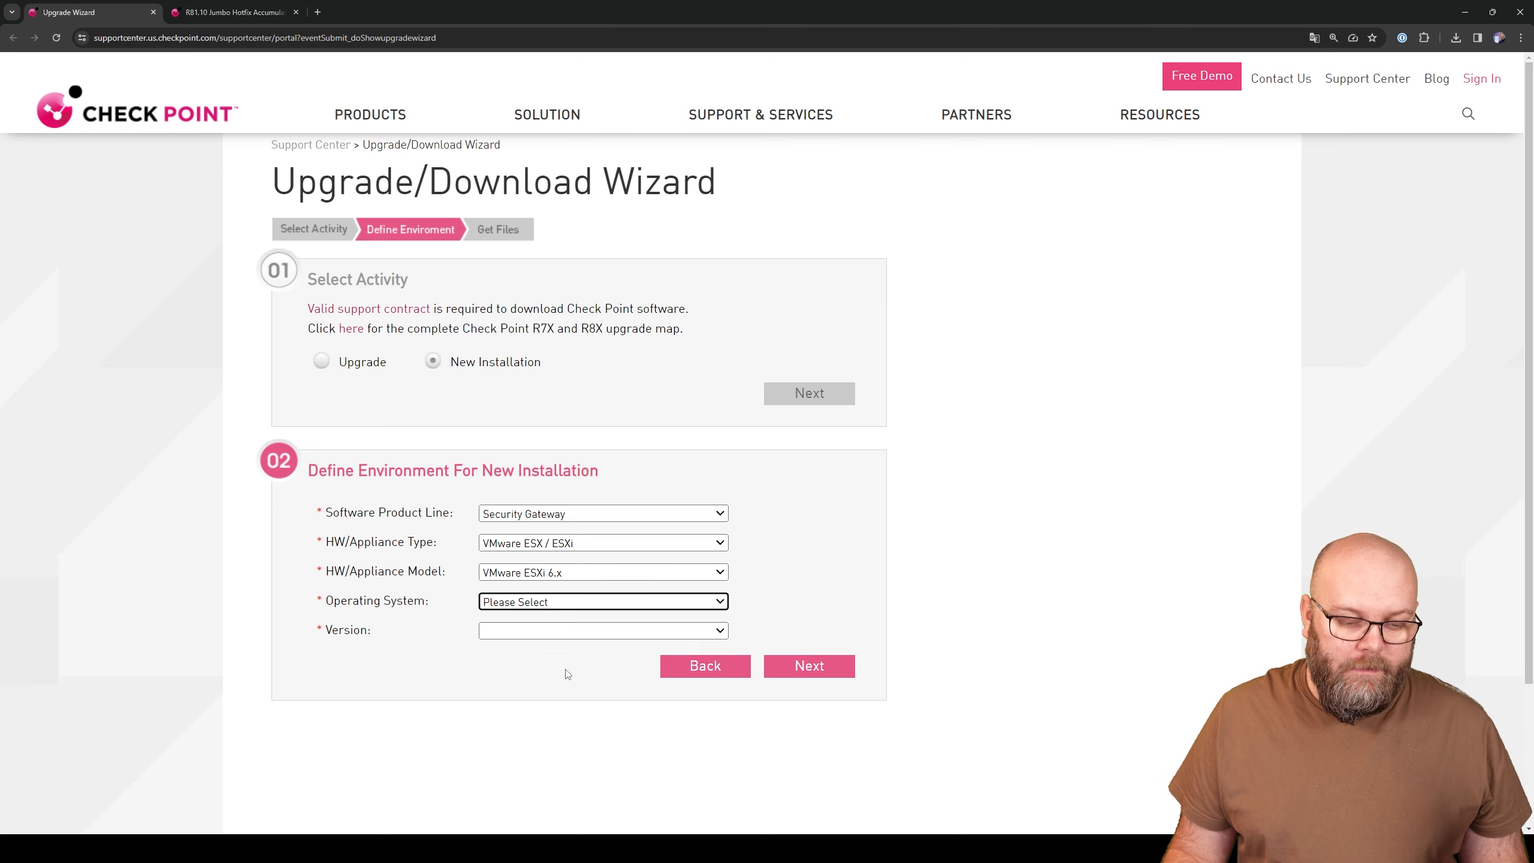
{"action": "left_click", "coordinate": [540, 603]}
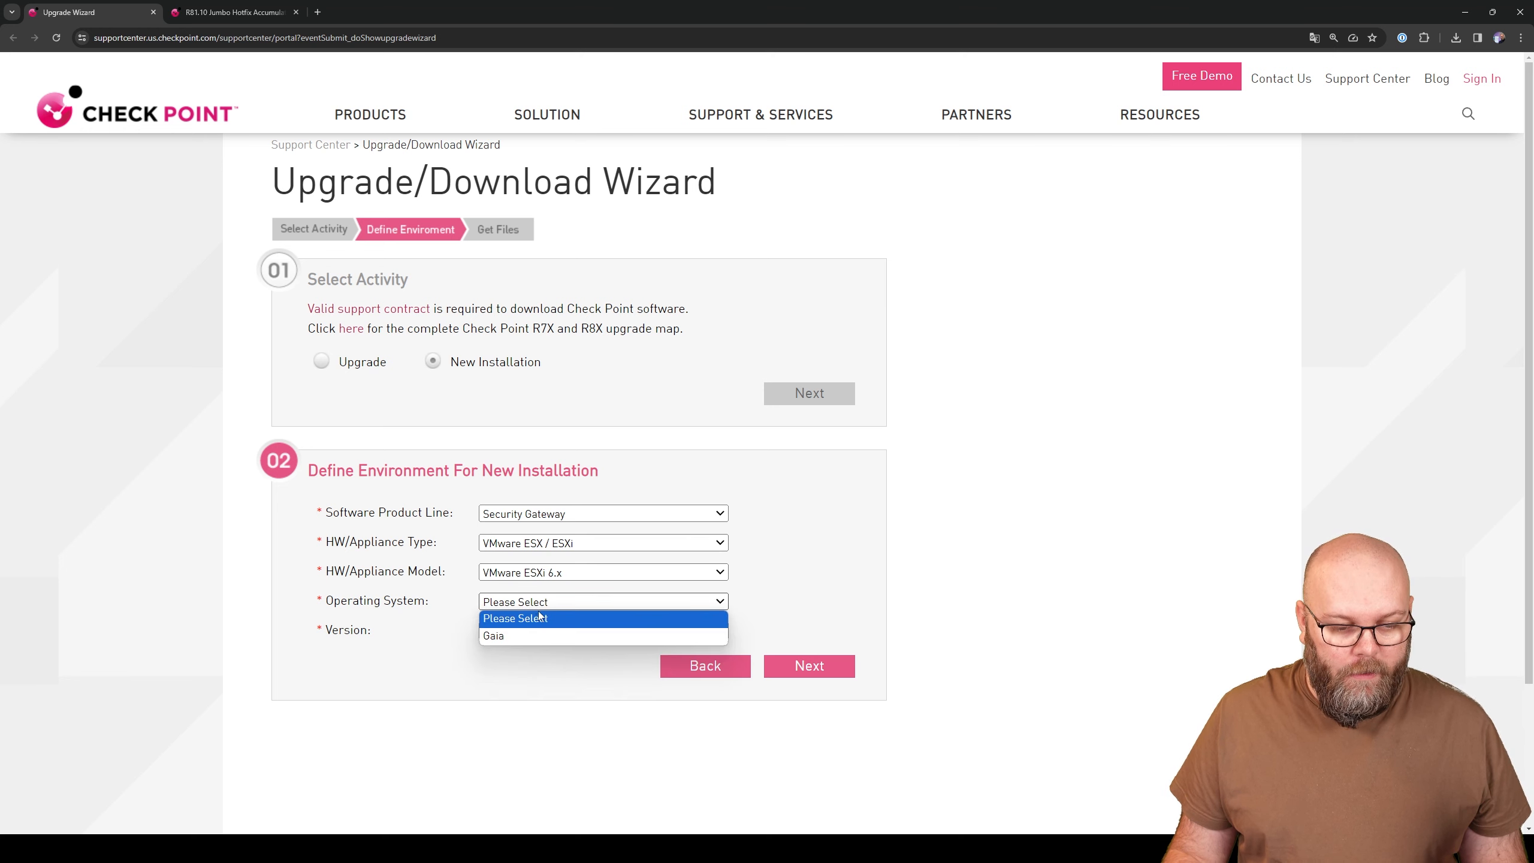
{"action": "left_click", "coordinate": [526, 636]}
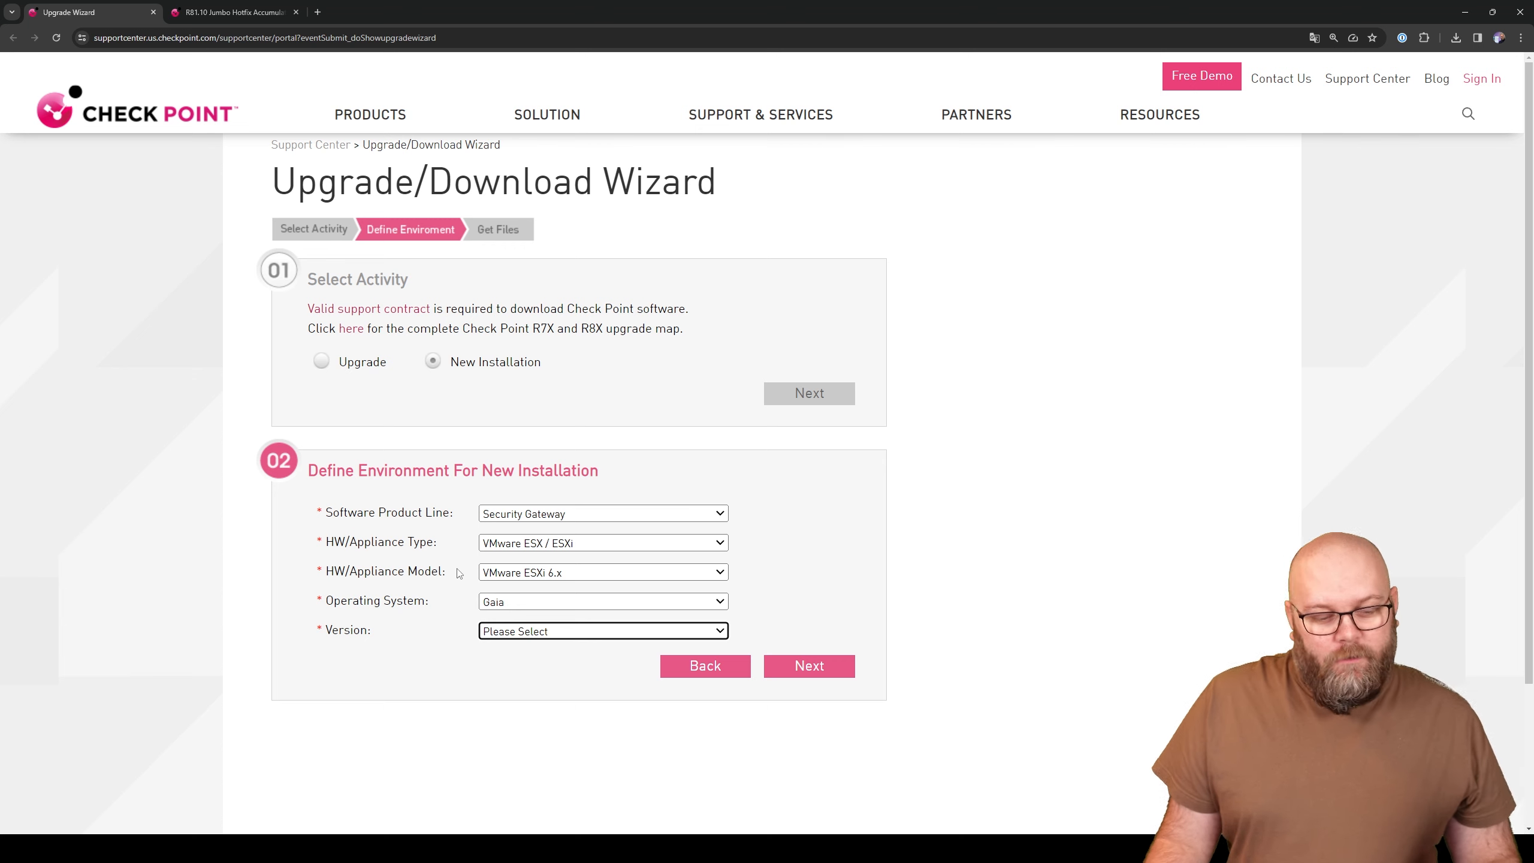
{"action": "left_click", "coordinate": [521, 606]}
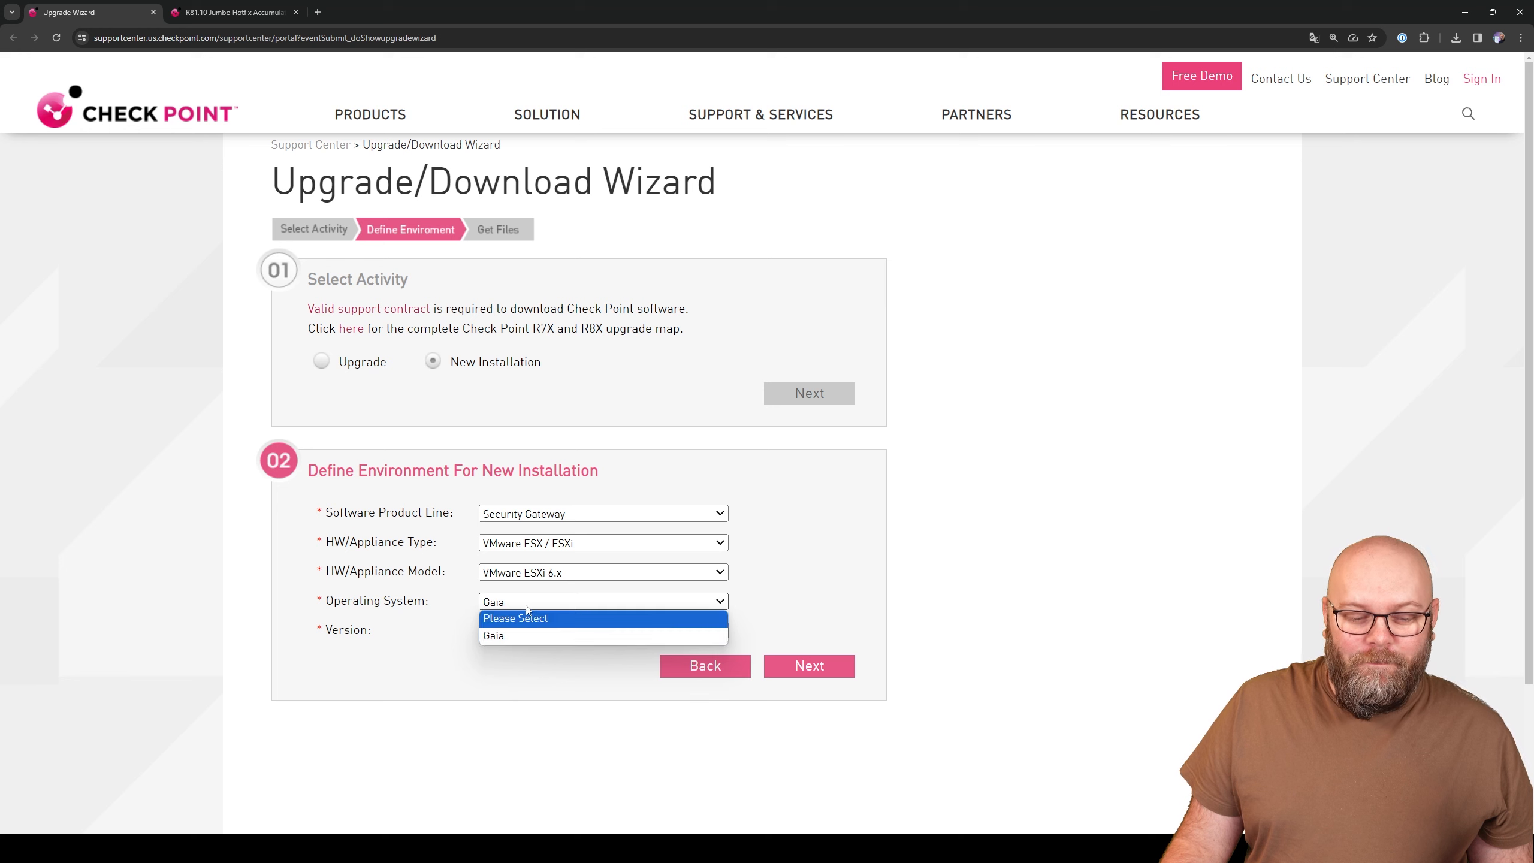
{"action": "left_click", "coordinate": [509, 636]}
{"action": "left_click", "coordinate": [524, 635]}
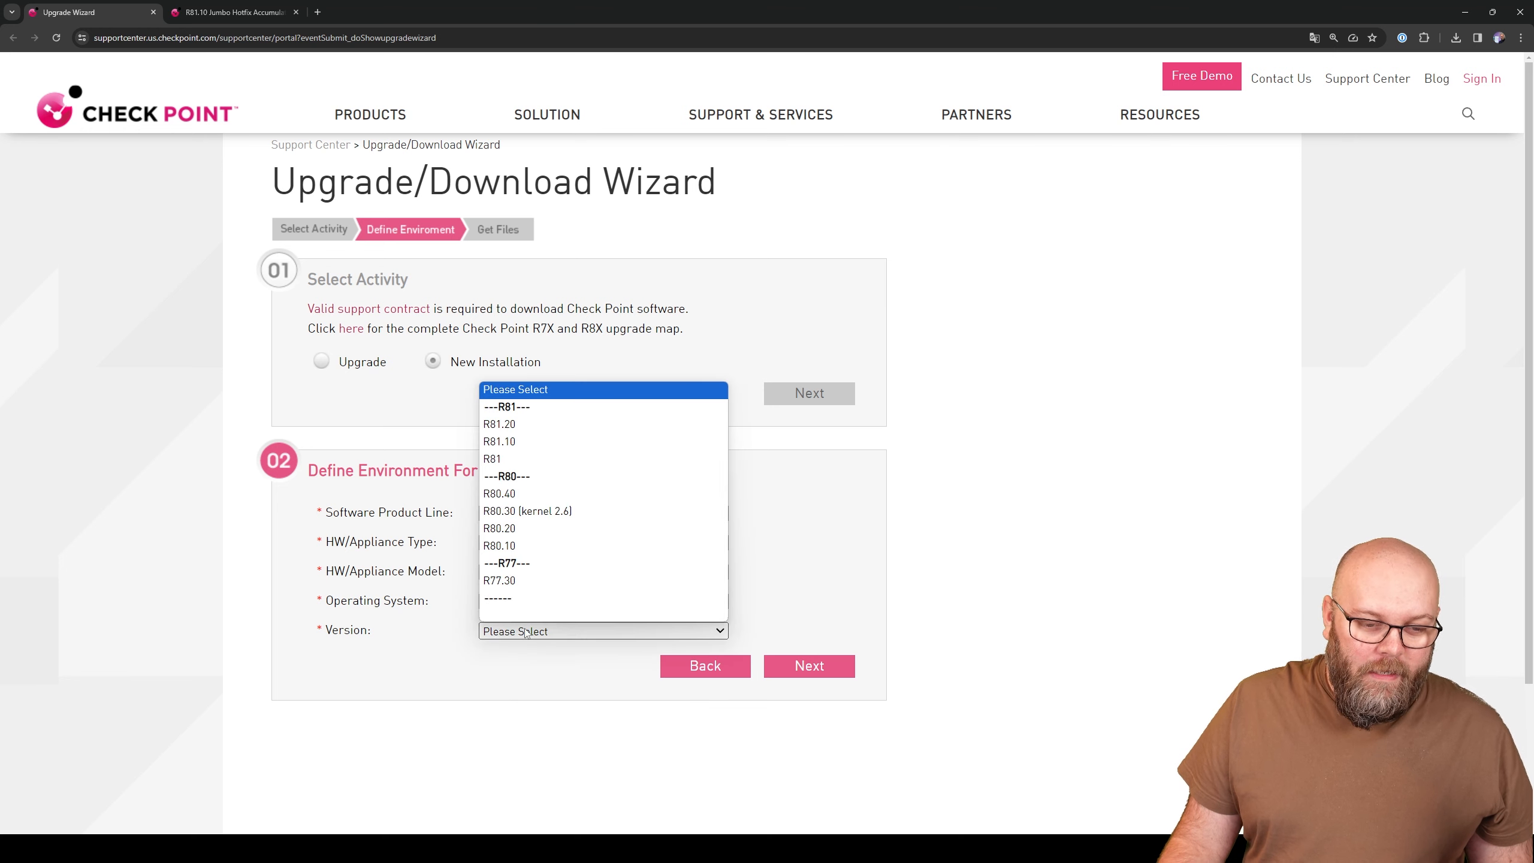
{"action": "left_click", "coordinate": [503, 442]}
{"action": "left_click", "coordinate": [808, 665]}
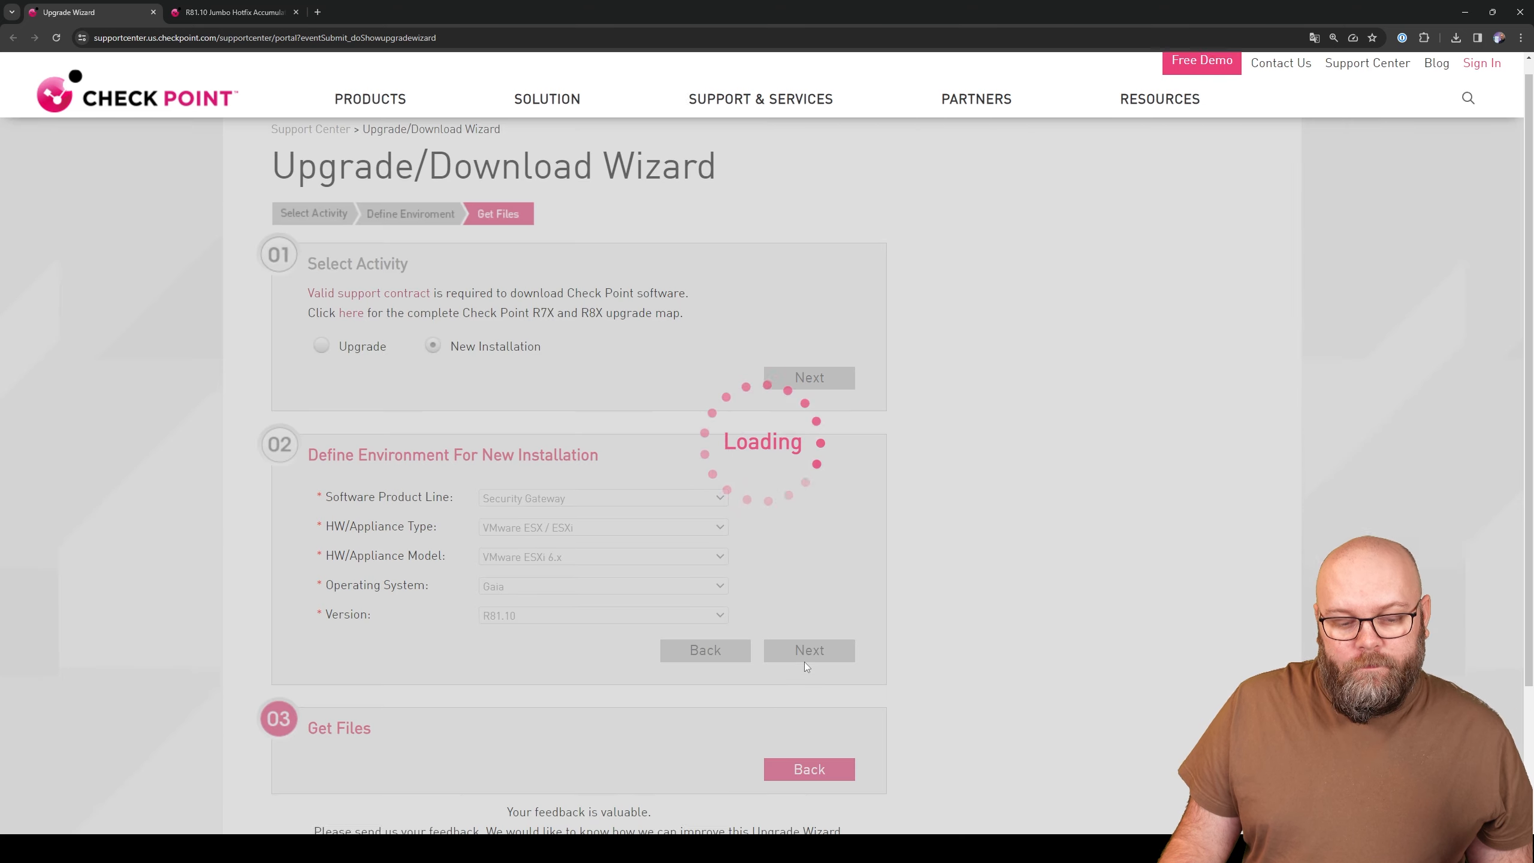
- Open the R81.10 Gaia Fresh Install link in a new tab and view it
{"action": "right_click", "coordinate": [490, 551]}
{"action": "left_click", "coordinate": [547, 563]}
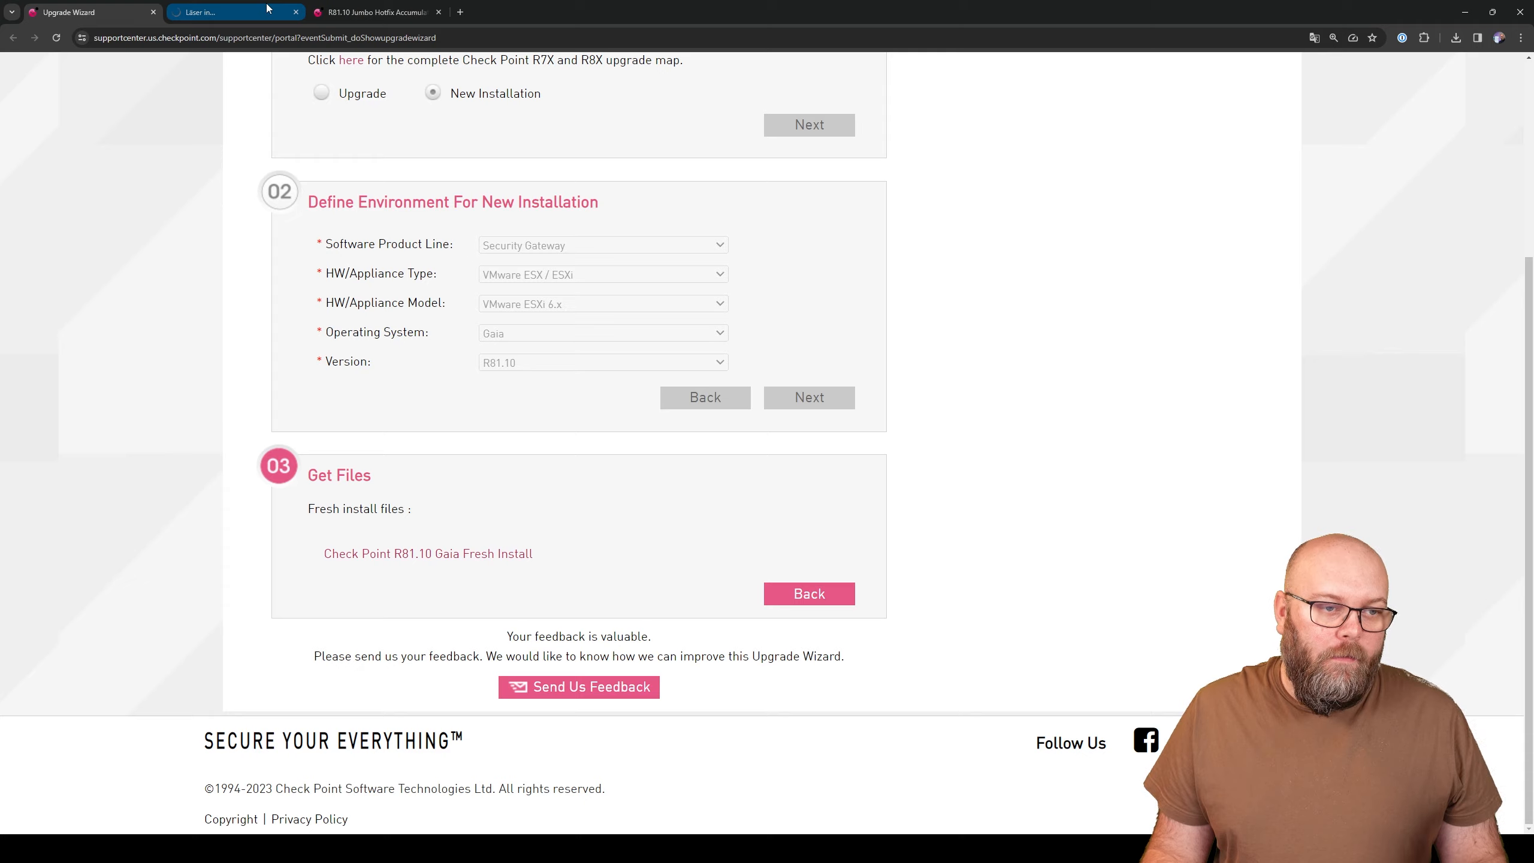
{"action": "left_click", "coordinate": [230, 12]}
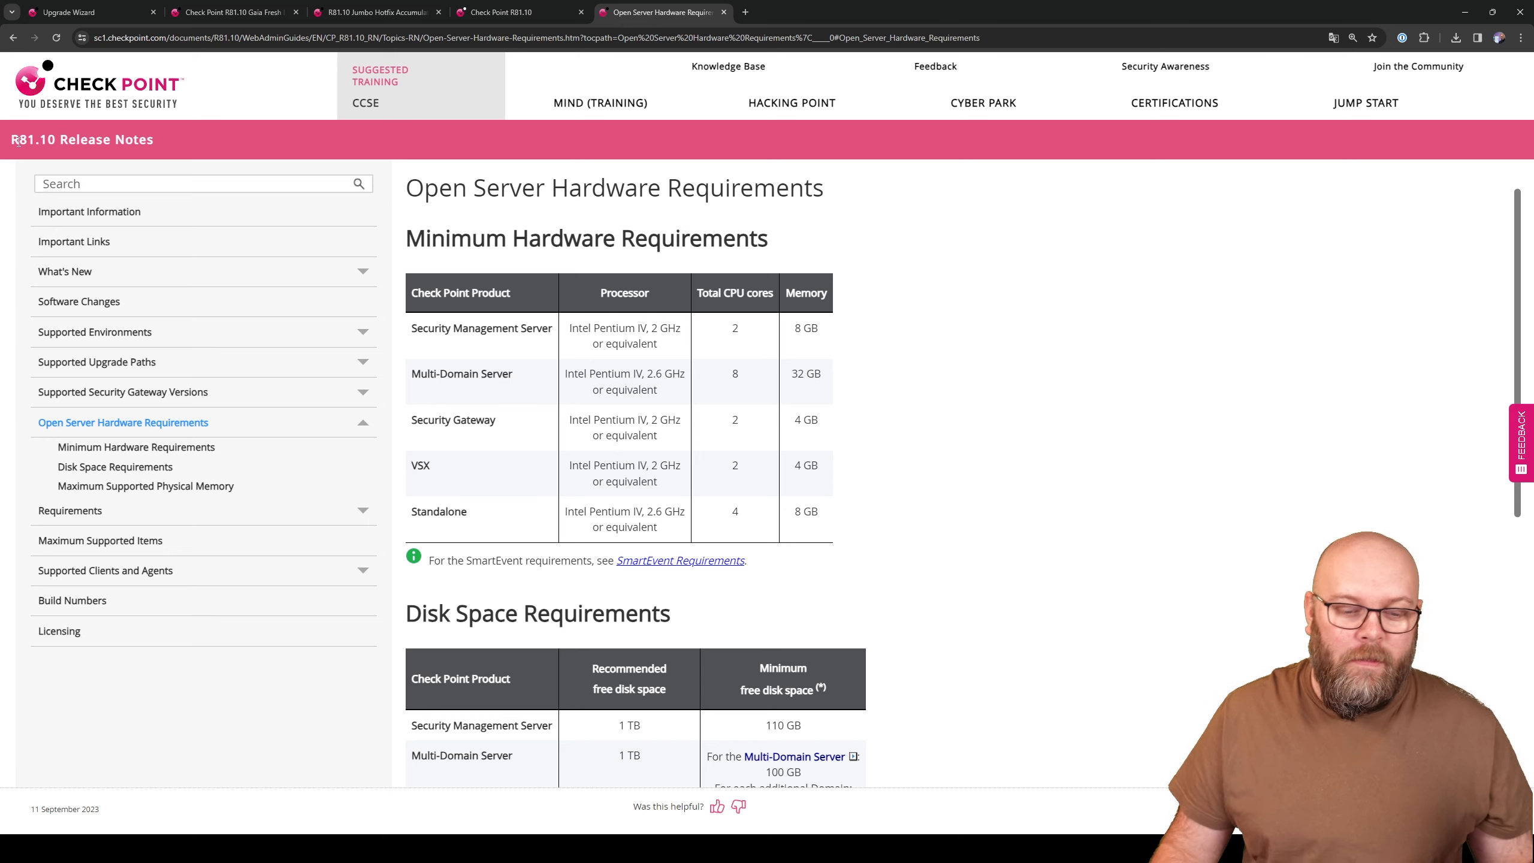
- Highlight the R81.10 Security Gateway requirements of 2 CPU cores and 4 GB memory
{"action": "left_click_drag", "start_coordinate": [417, 420], "coordinate": [515, 428]}
{"action": "left_click", "coordinate": [513, 425]}
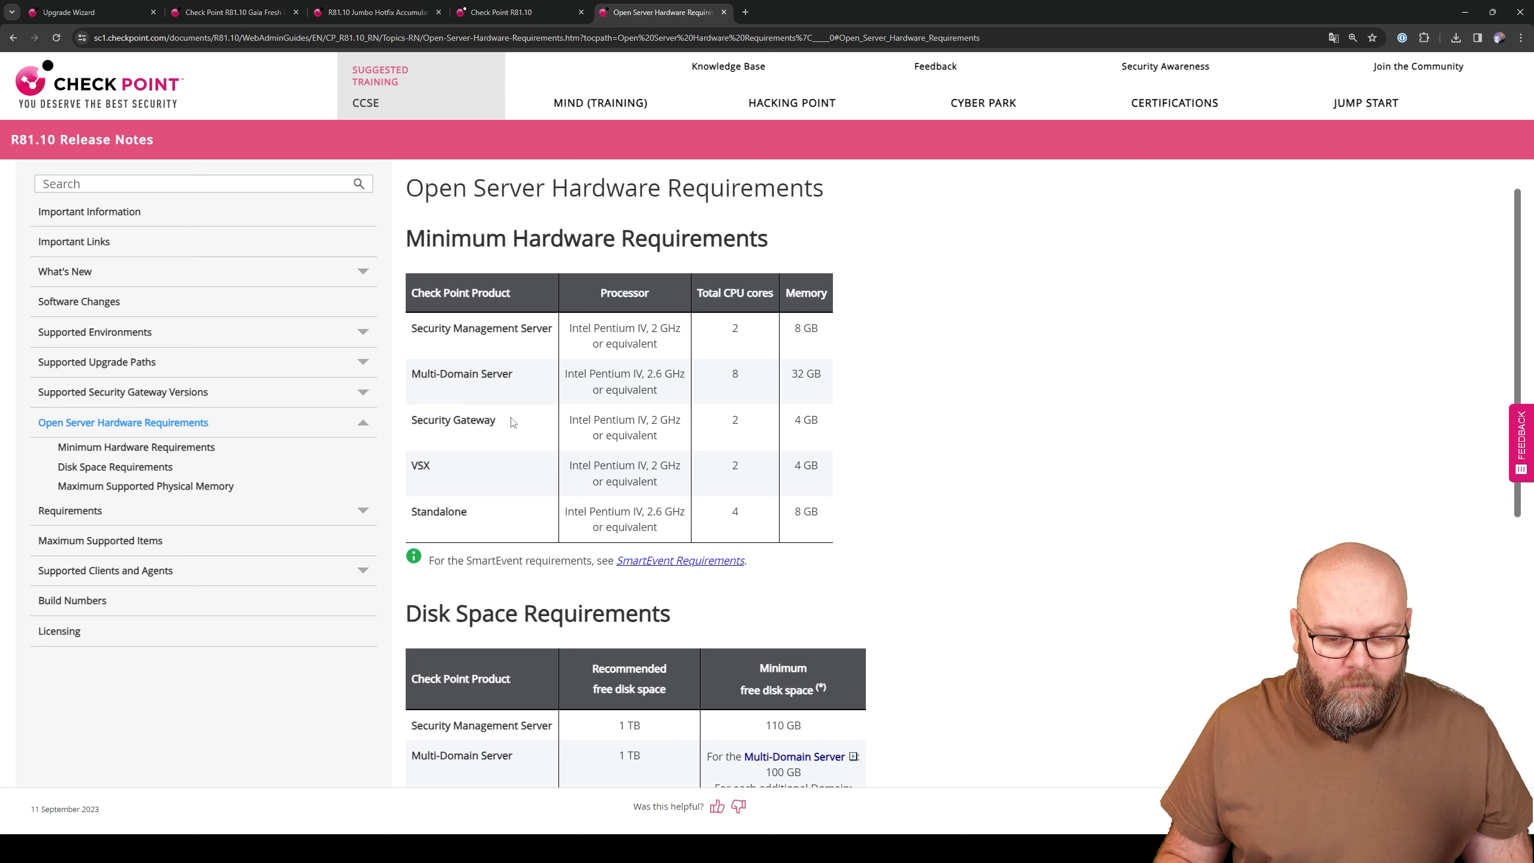
{"action": "double_click", "coordinate": [736, 420]}
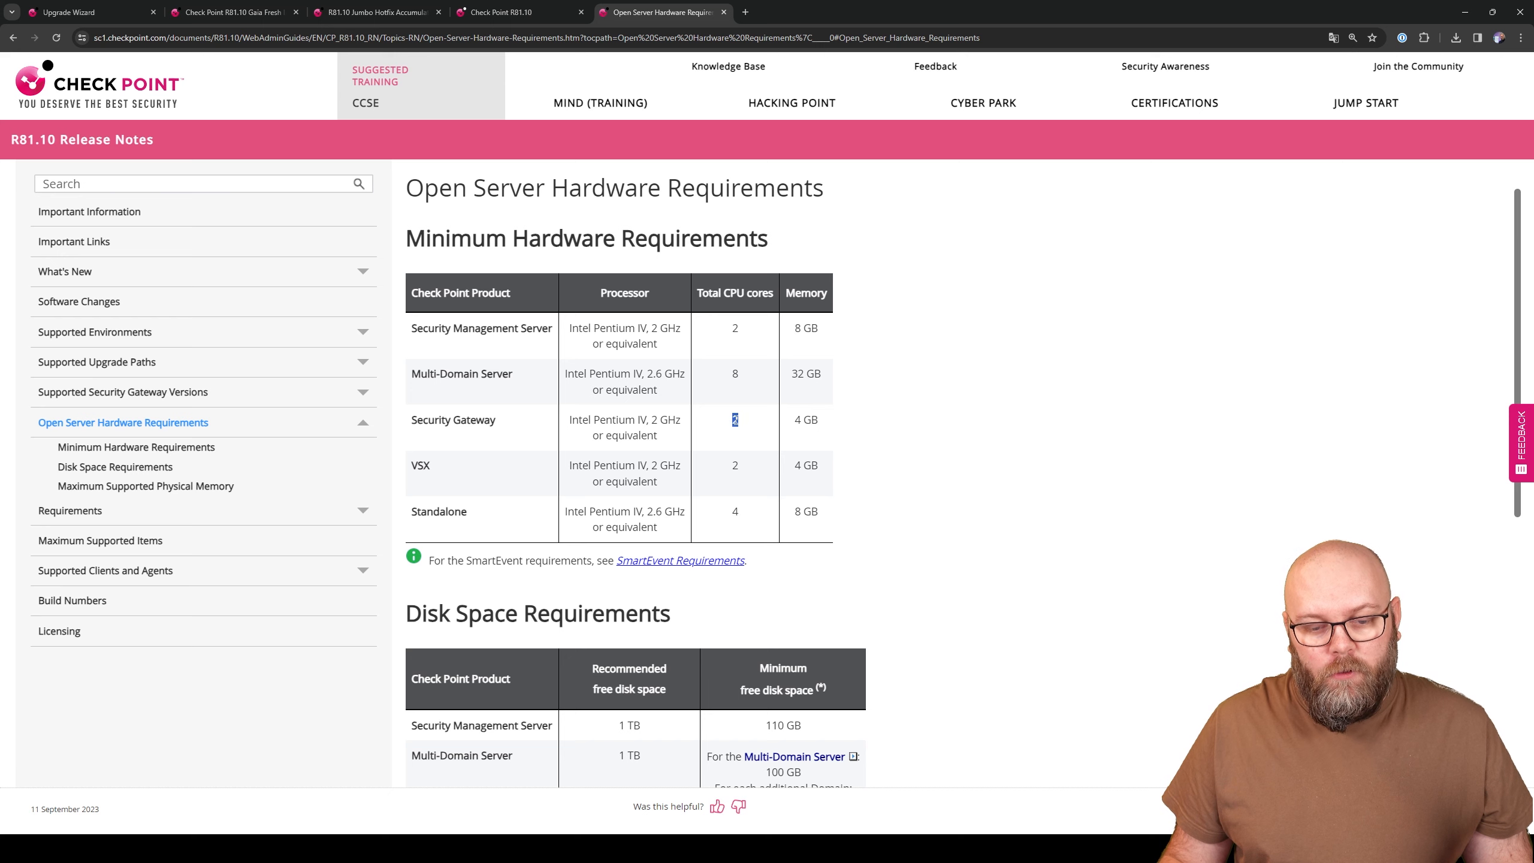
{"action": "left_click_drag", "start_coordinate": [819, 417], "coordinate": [797, 421]}
{"action": "left_click", "coordinate": [823, 435]}
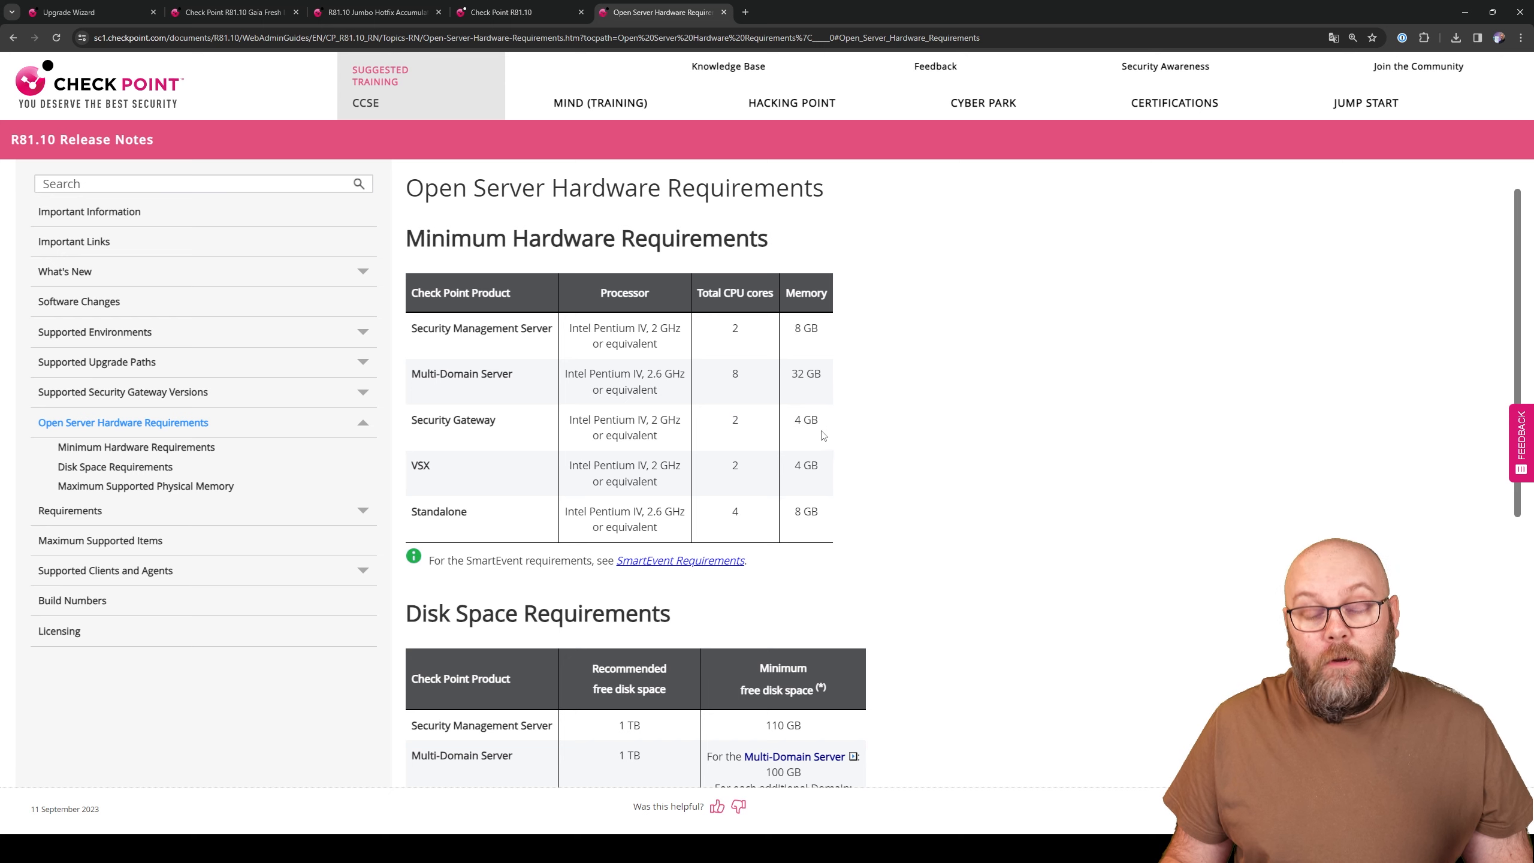
- Highlight the 200 GB recommended and 110 GB minimum disk, then the R81.20 gateway row
{"action": "scroll", "coordinate": [842, 431], "scroll_direction": "down", "scroll_amount": 4}
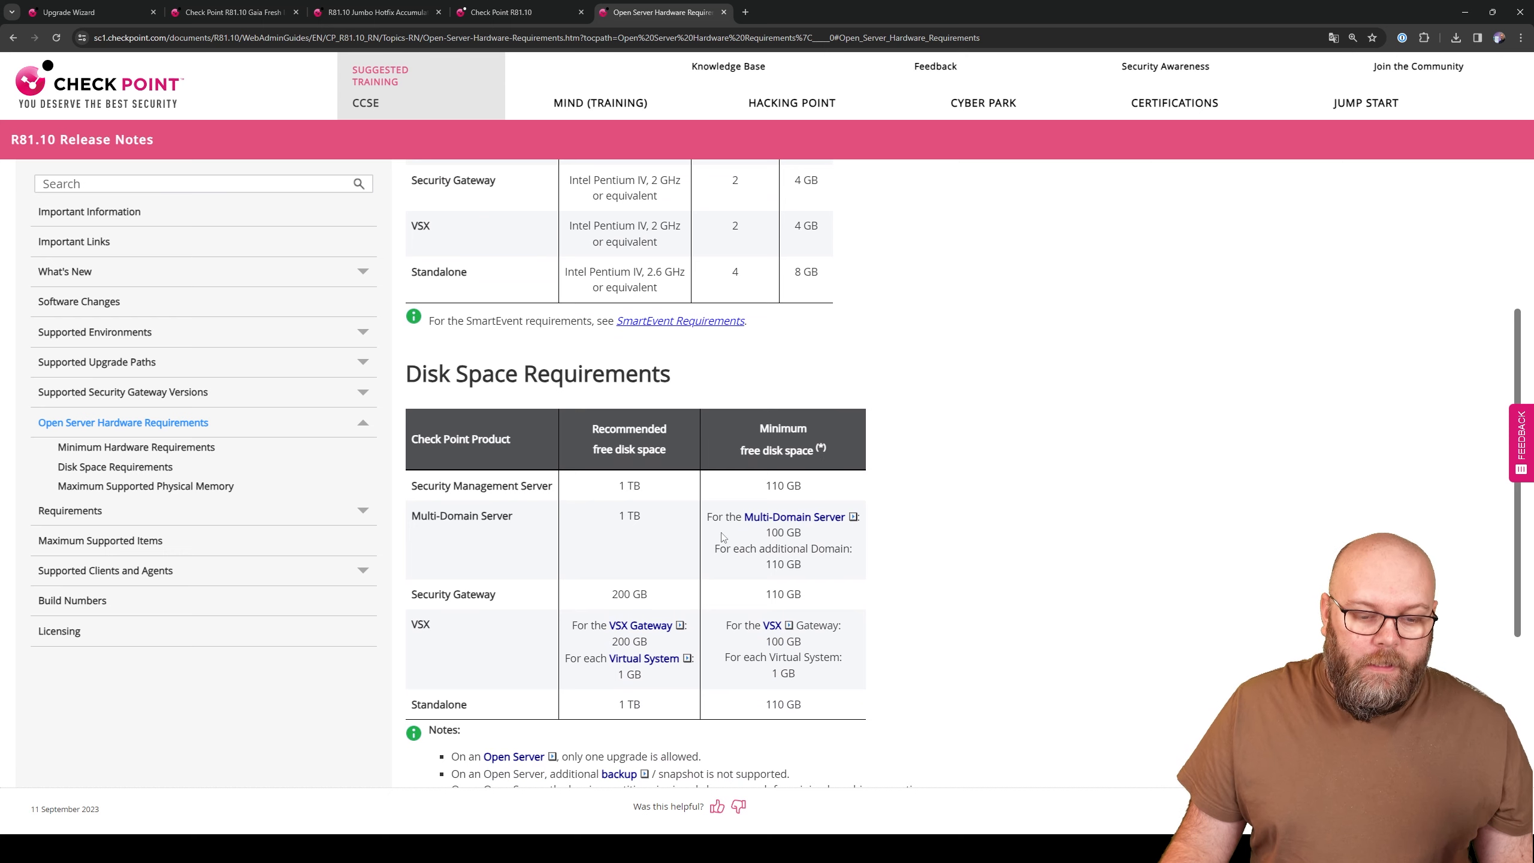
{"action": "left_click_drag", "start_coordinate": [659, 591], "coordinate": [609, 596]}
{"action": "left_click", "coordinate": [657, 600]}
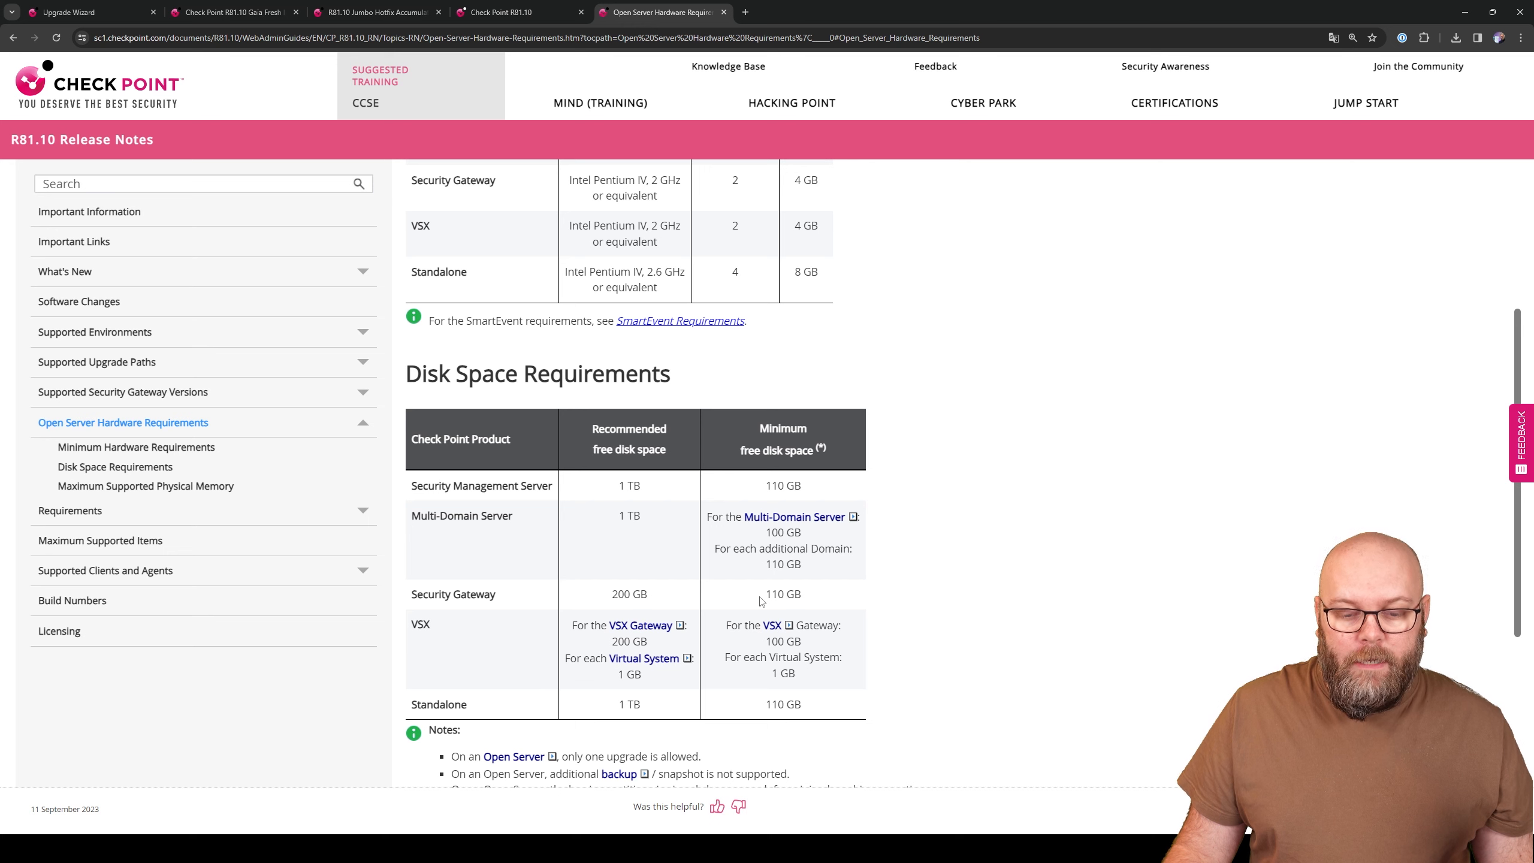
{"action": "left_click_drag", "start_coordinate": [761, 600], "coordinate": [801, 595]}
{"action": "left_click", "coordinate": [867, 600]}
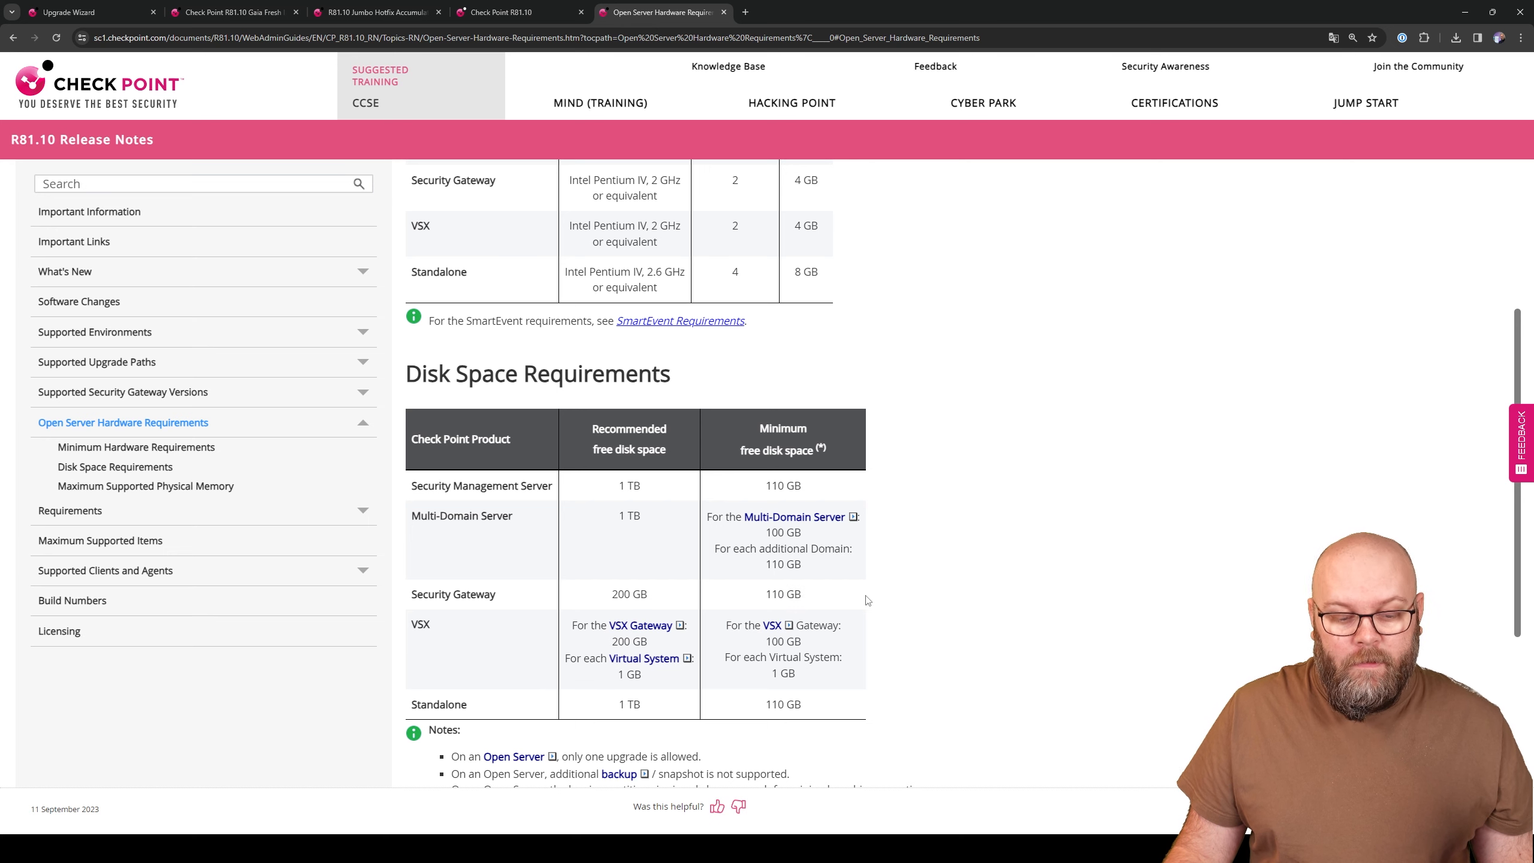
{"action": "scroll", "coordinate": [911, 593], "scroll_direction": "down", "scroll_amount": 2}
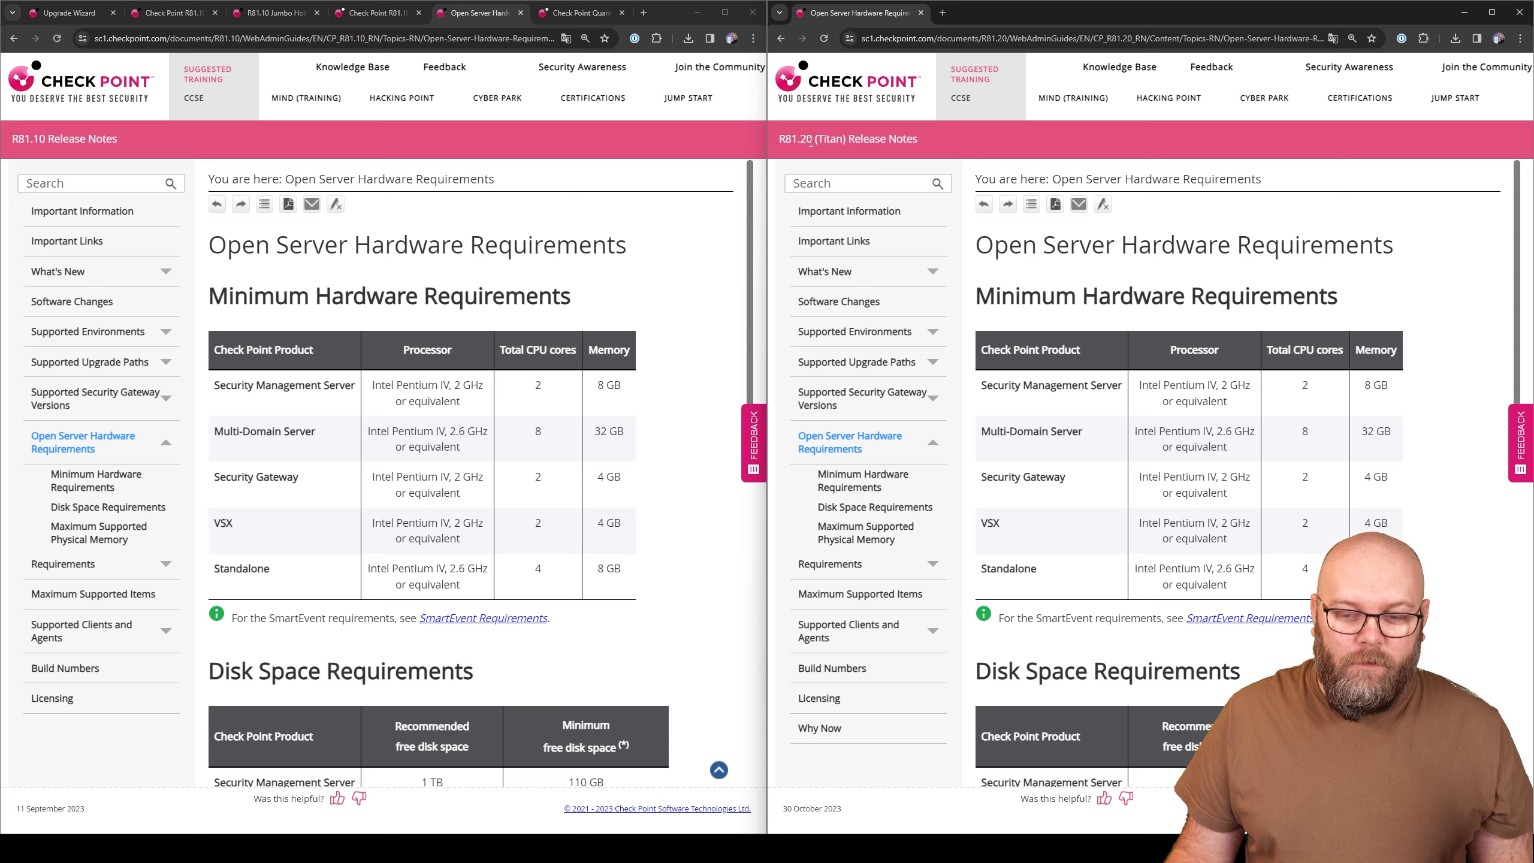
{"action": "left_click_drag", "start_coordinate": [1386, 481], "coordinate": [980, 477]}
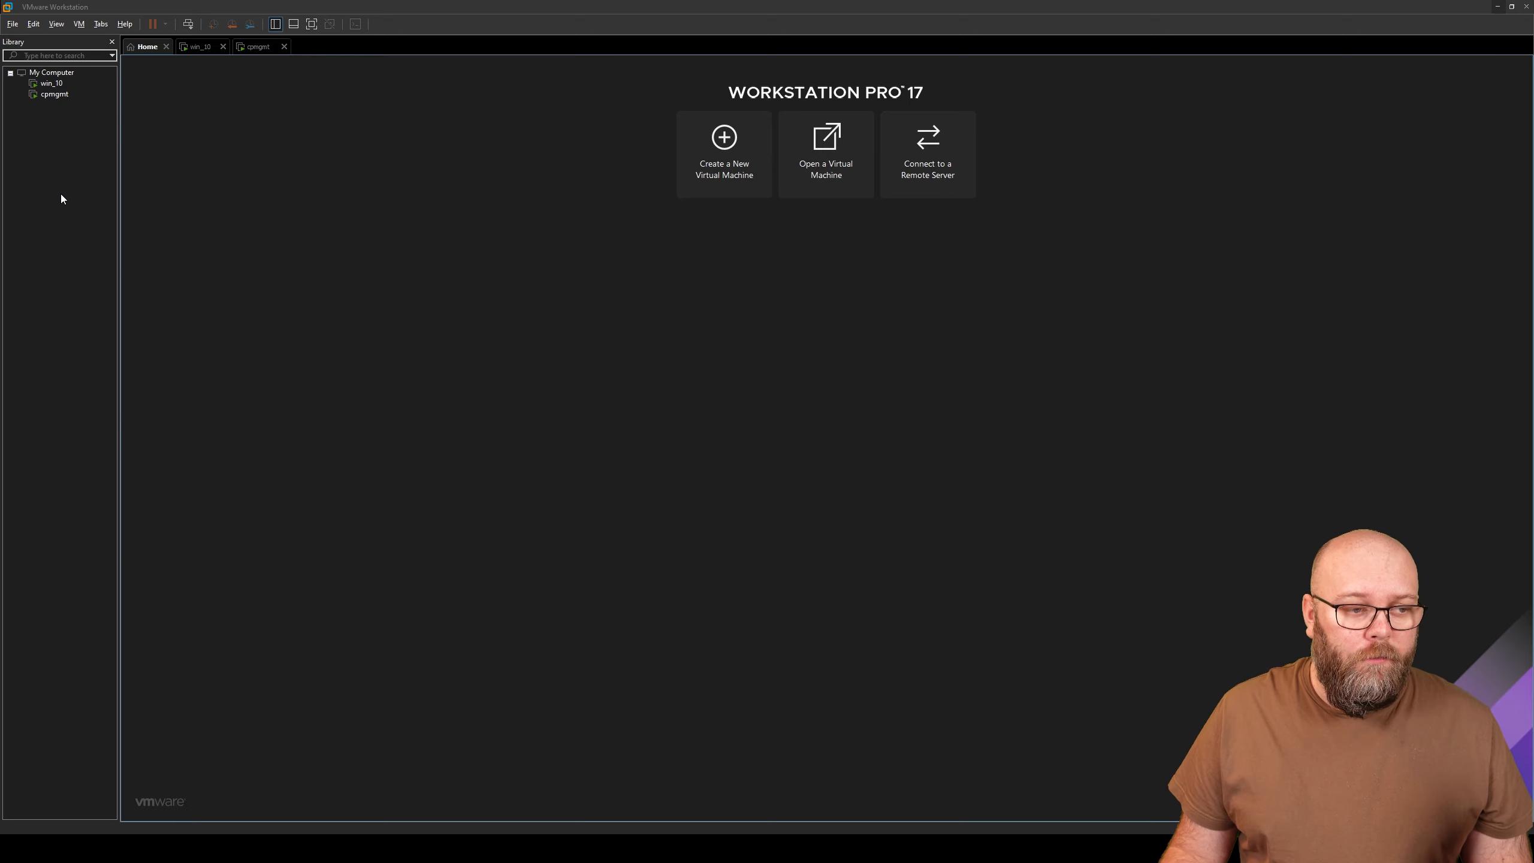
- Start a custom new virtual machine with ESXi 6.5 hardware compatibility
{"action": "right_click", "coordinate": [61, 199]}
{"action": "left_click", "coordinate": [131, 202]}
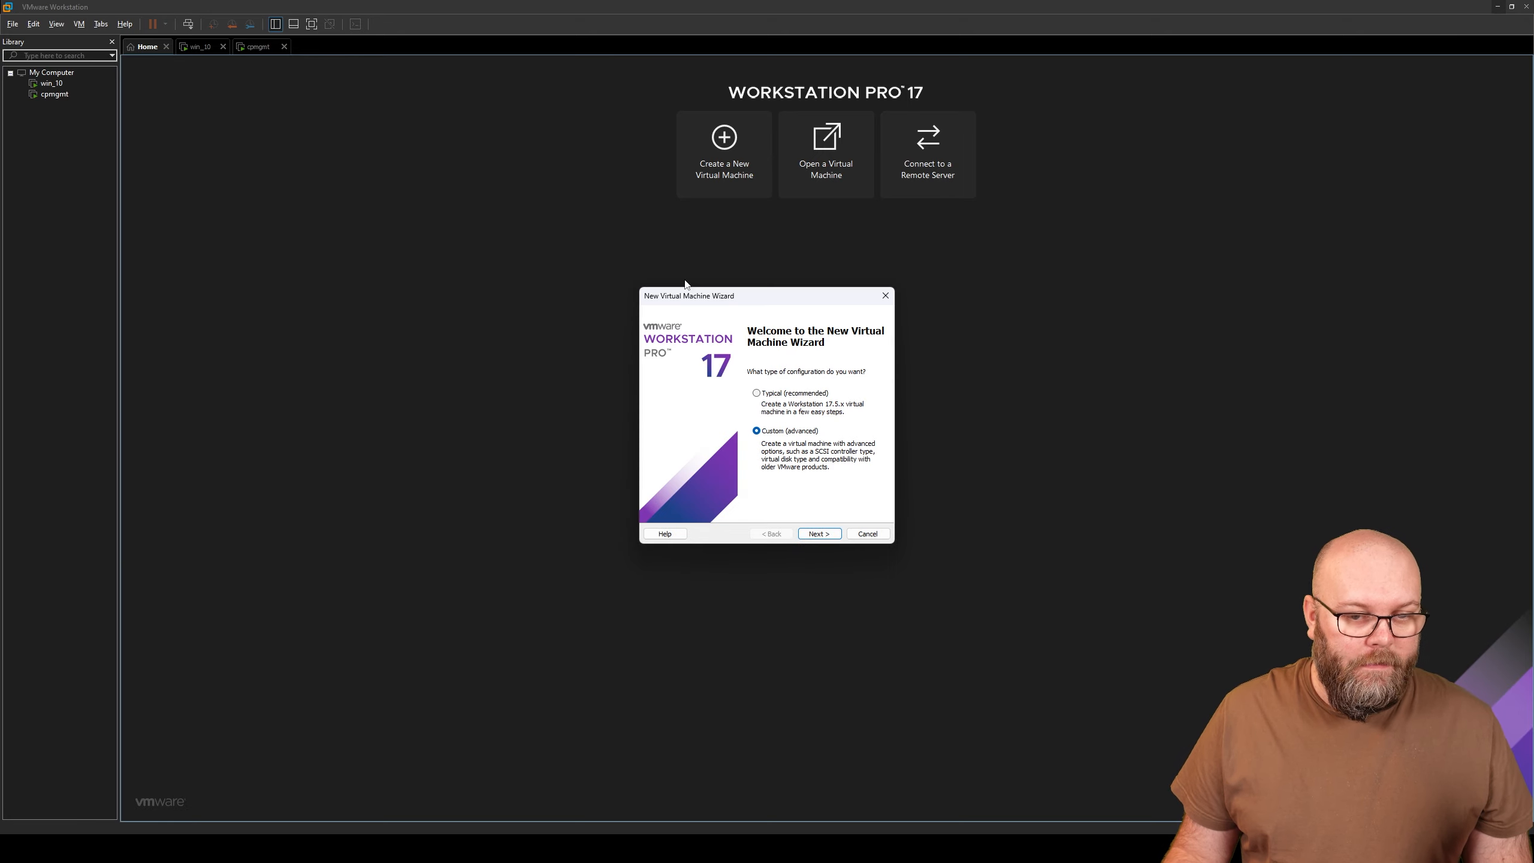
{"action": "left_click", "coordinate": [819, 534]}
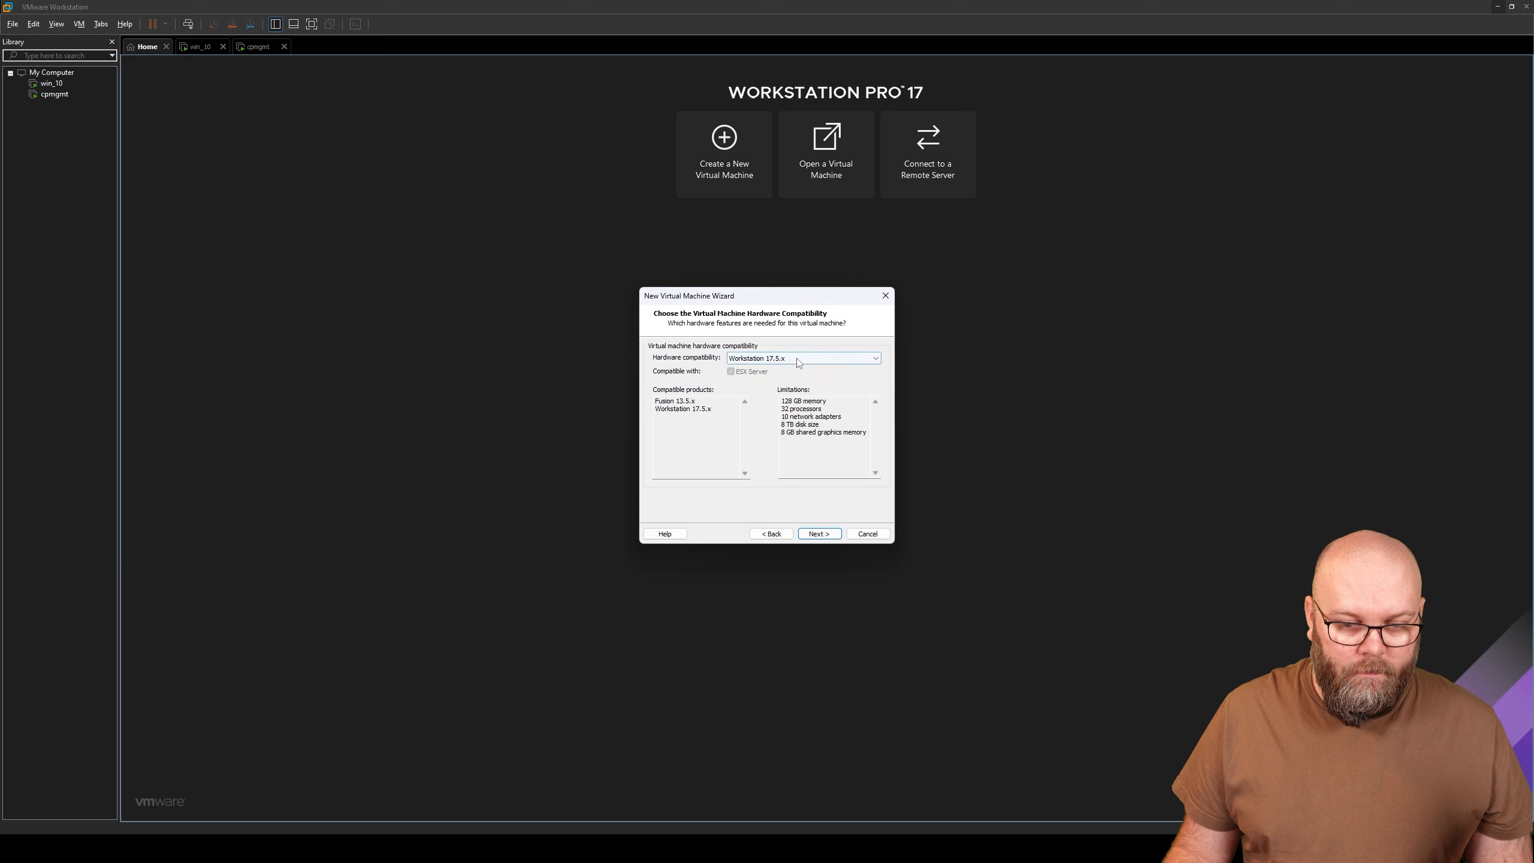
{"action": "left_click", "coordinate": [797, 359]}
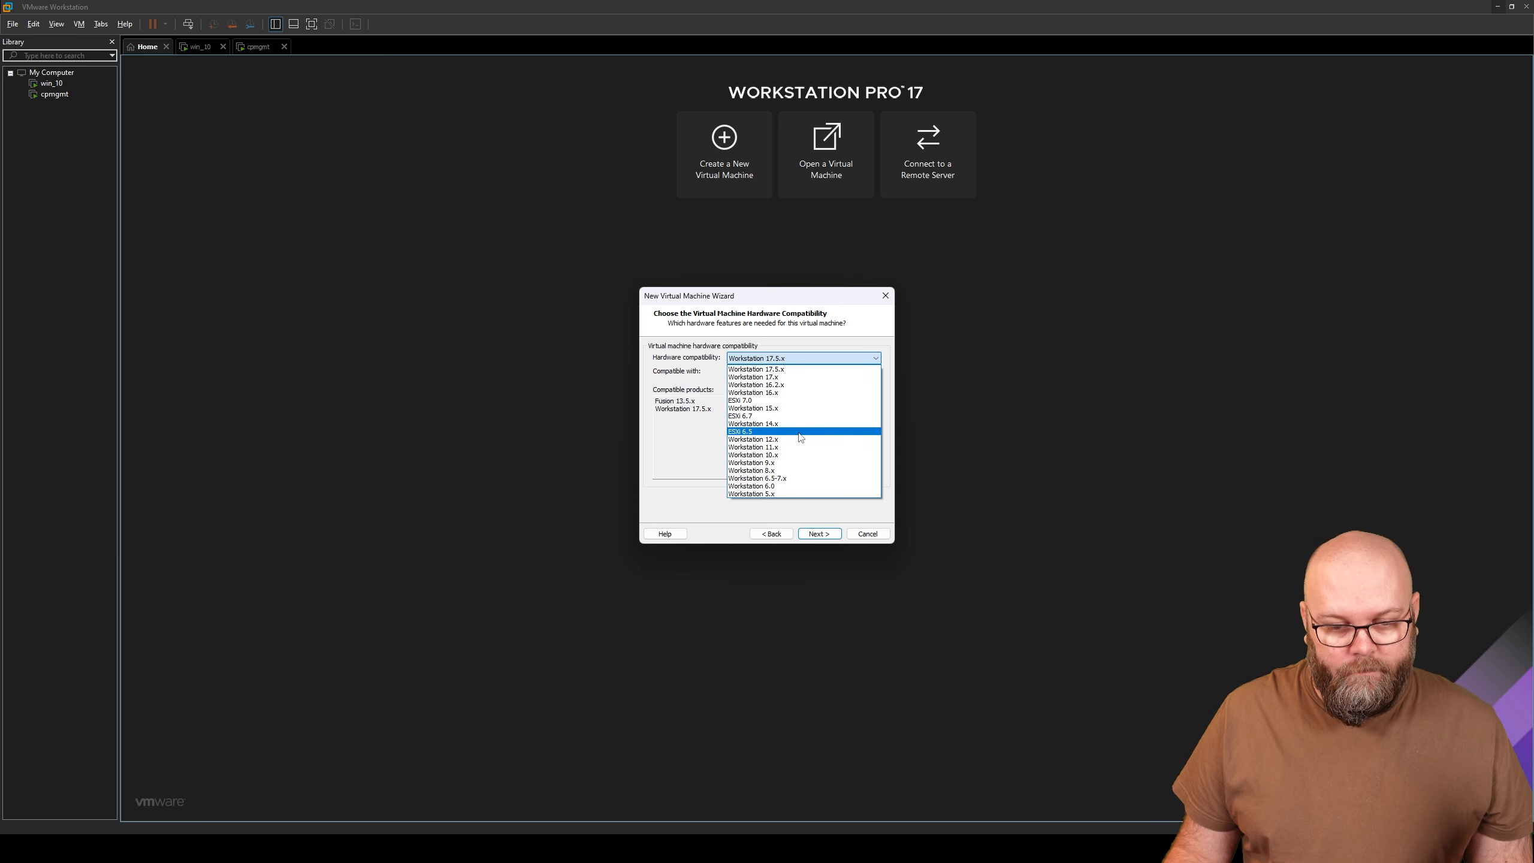
{"action": "left_click", "coordinate": [797, 431]}
{"action": "left_click", "coordinate": [825, 533]}
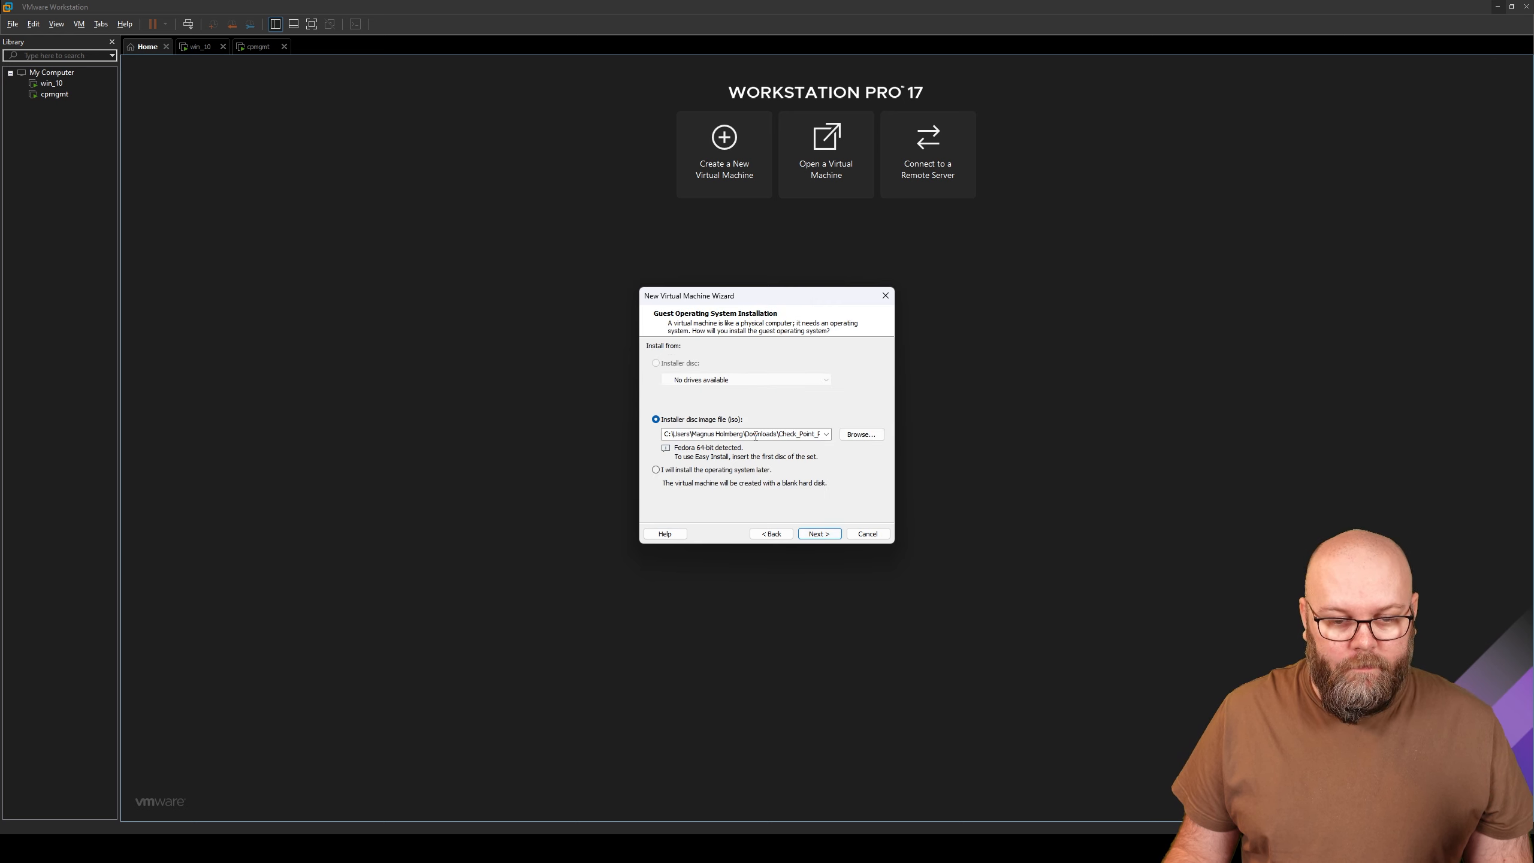
- Use the R81.10 ISO from the Downloads folder as the installer disc image
{"action": "left_click", "coordinate": [852, 435]}
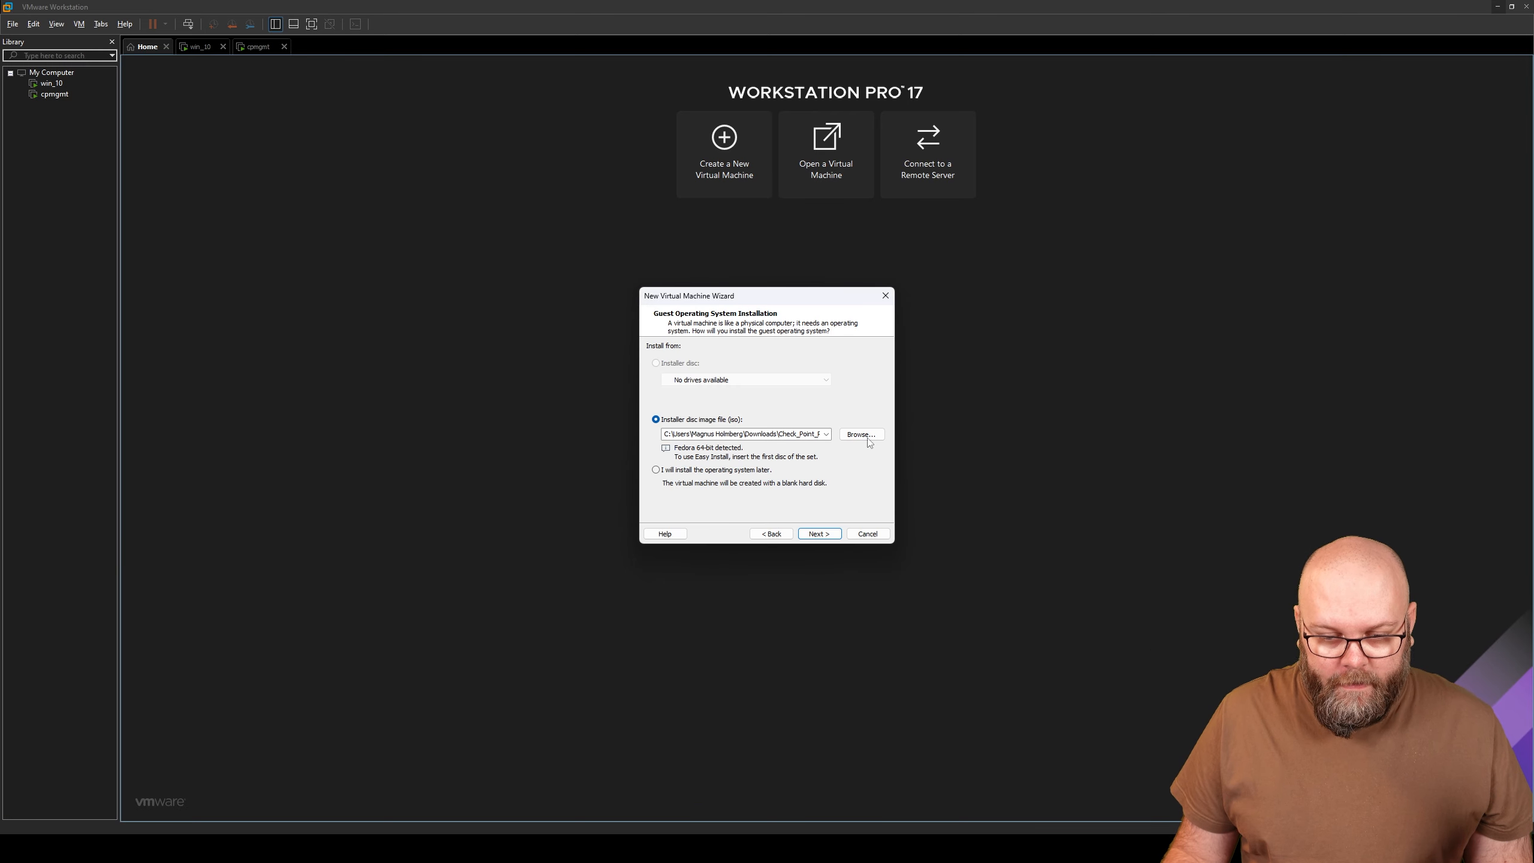
{"action": "left_click", "coordinate": [867, 438]}
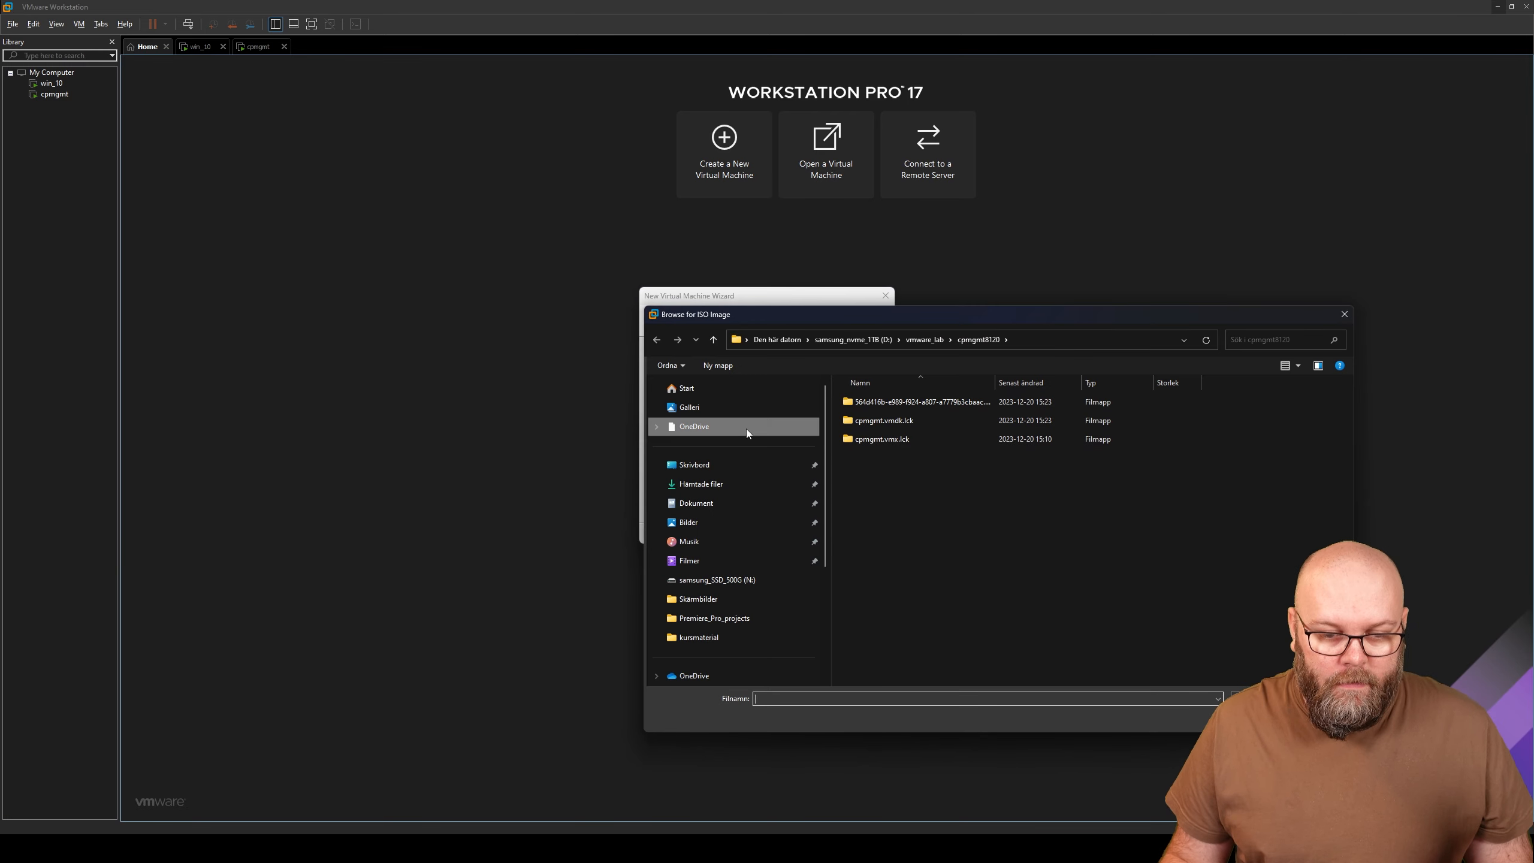
{"action": "left_click", "coordinate": [741, 478]}
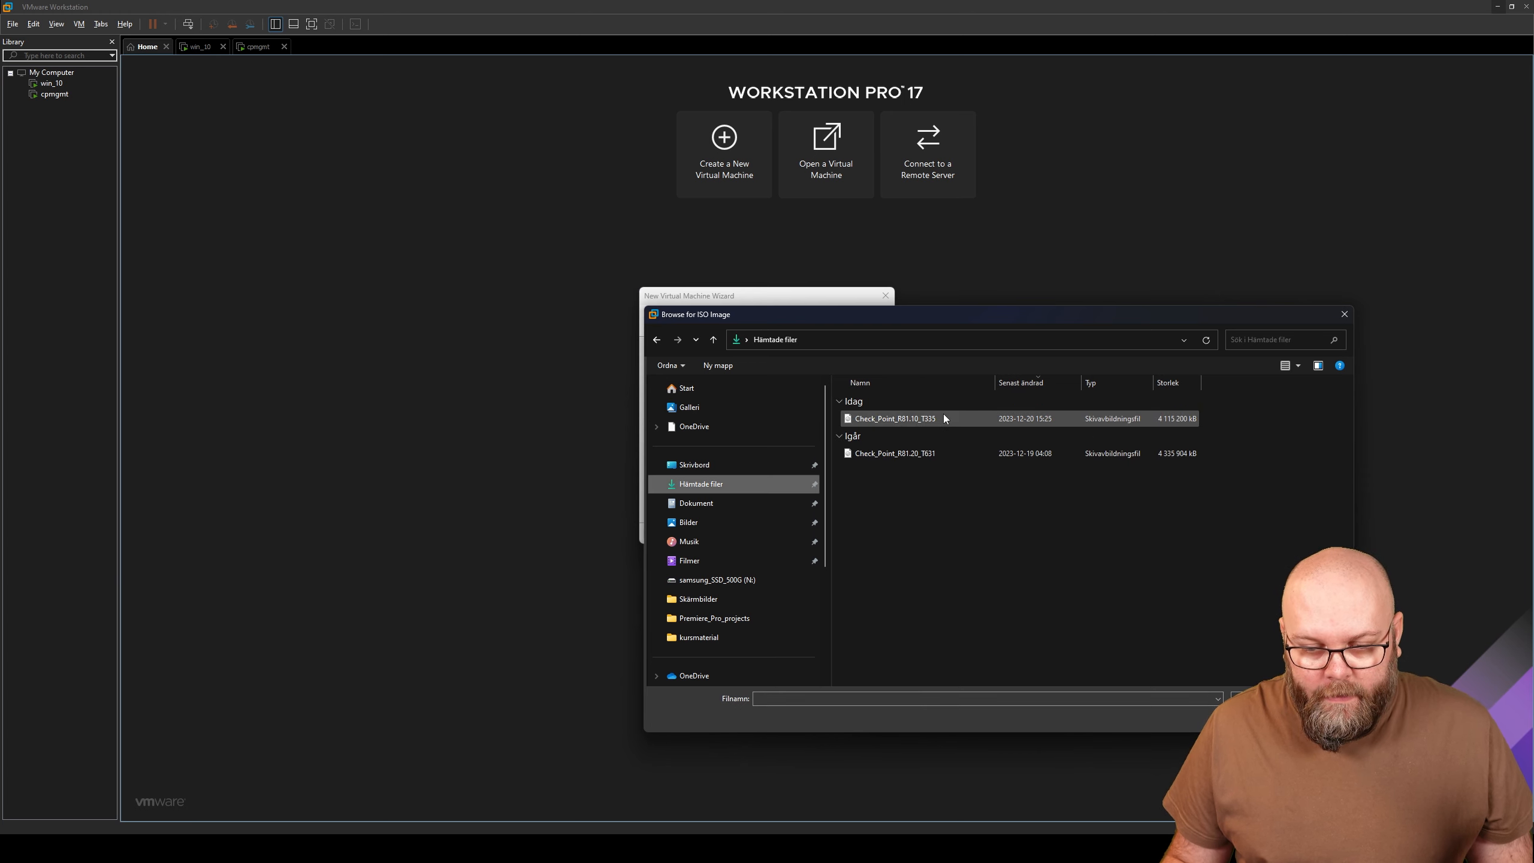
{"action": "left_click", "coordinate": [944, 417]}
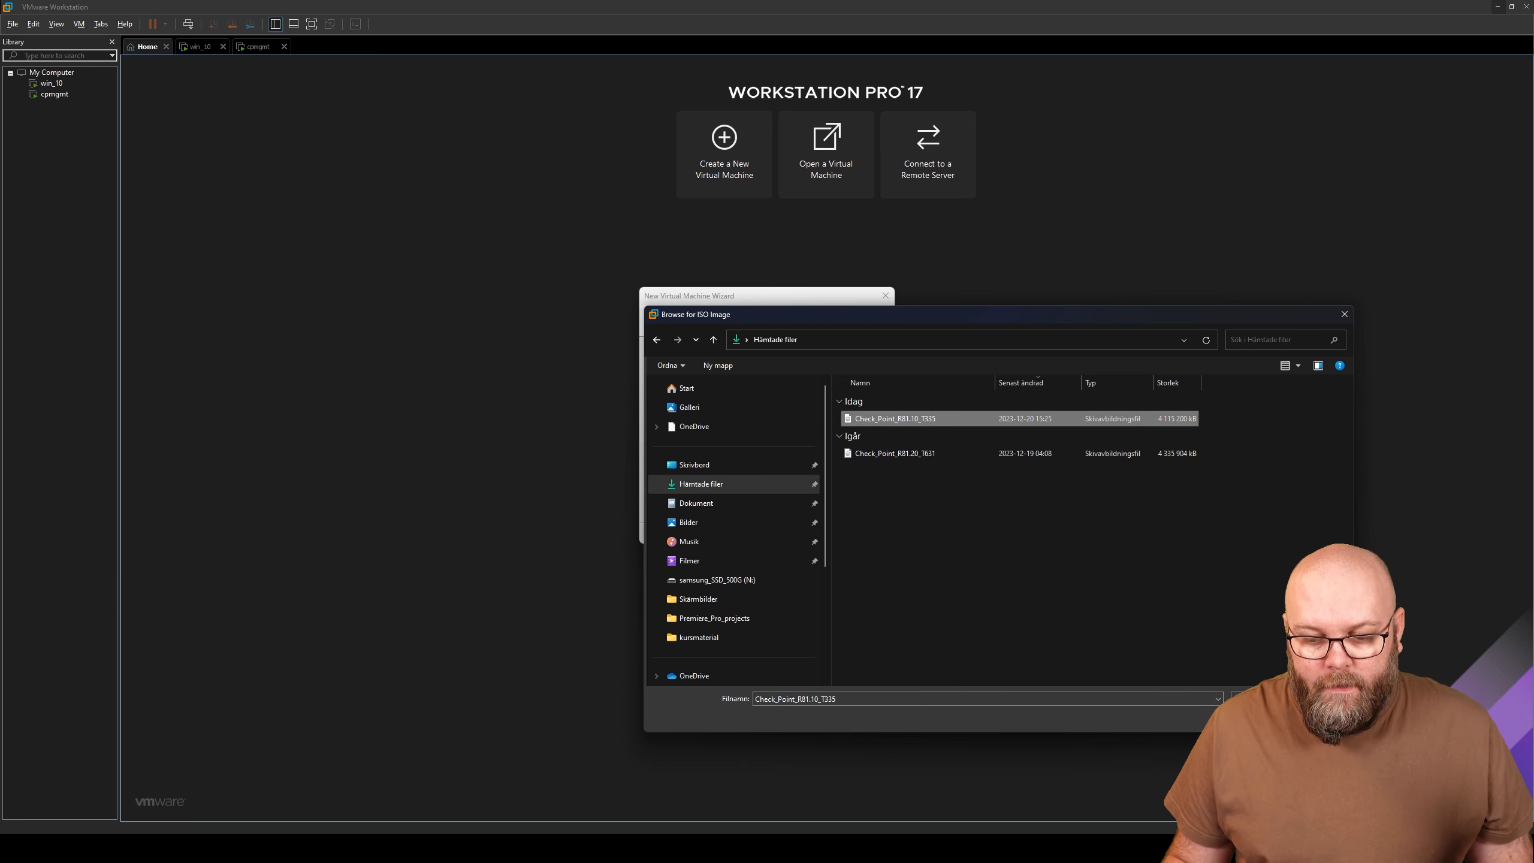
{"action": "key", "text": "Return"}
{"action": "left_click", "coordinate": [820, 534]}
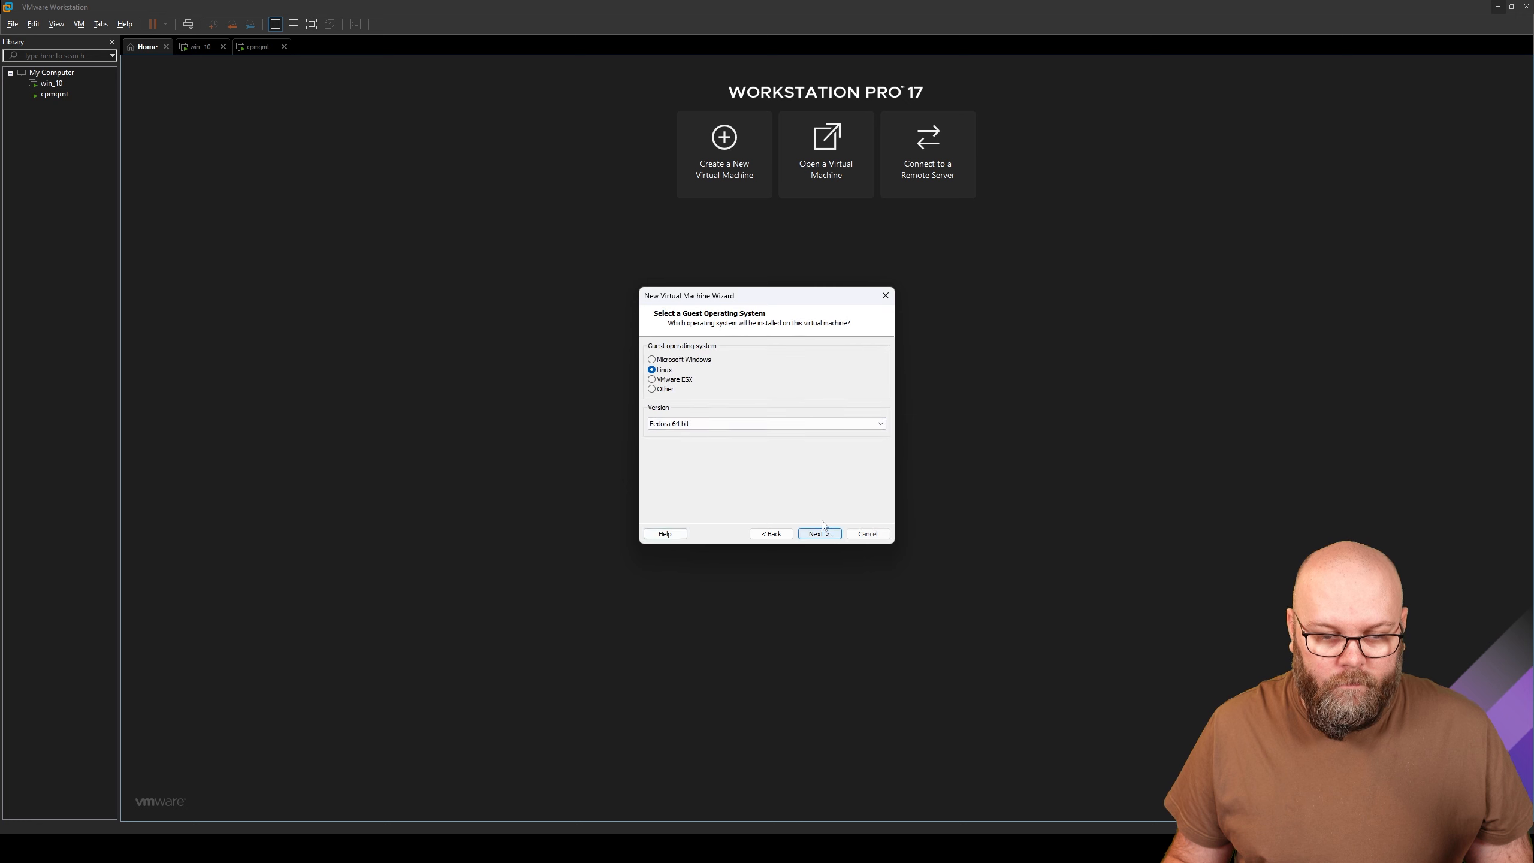
- Set the guest version to Red Hat Enterprise Linux 5 64-bit and name the VM cpgw1
{"action": "left_click", "coordinate": [712, 422]}
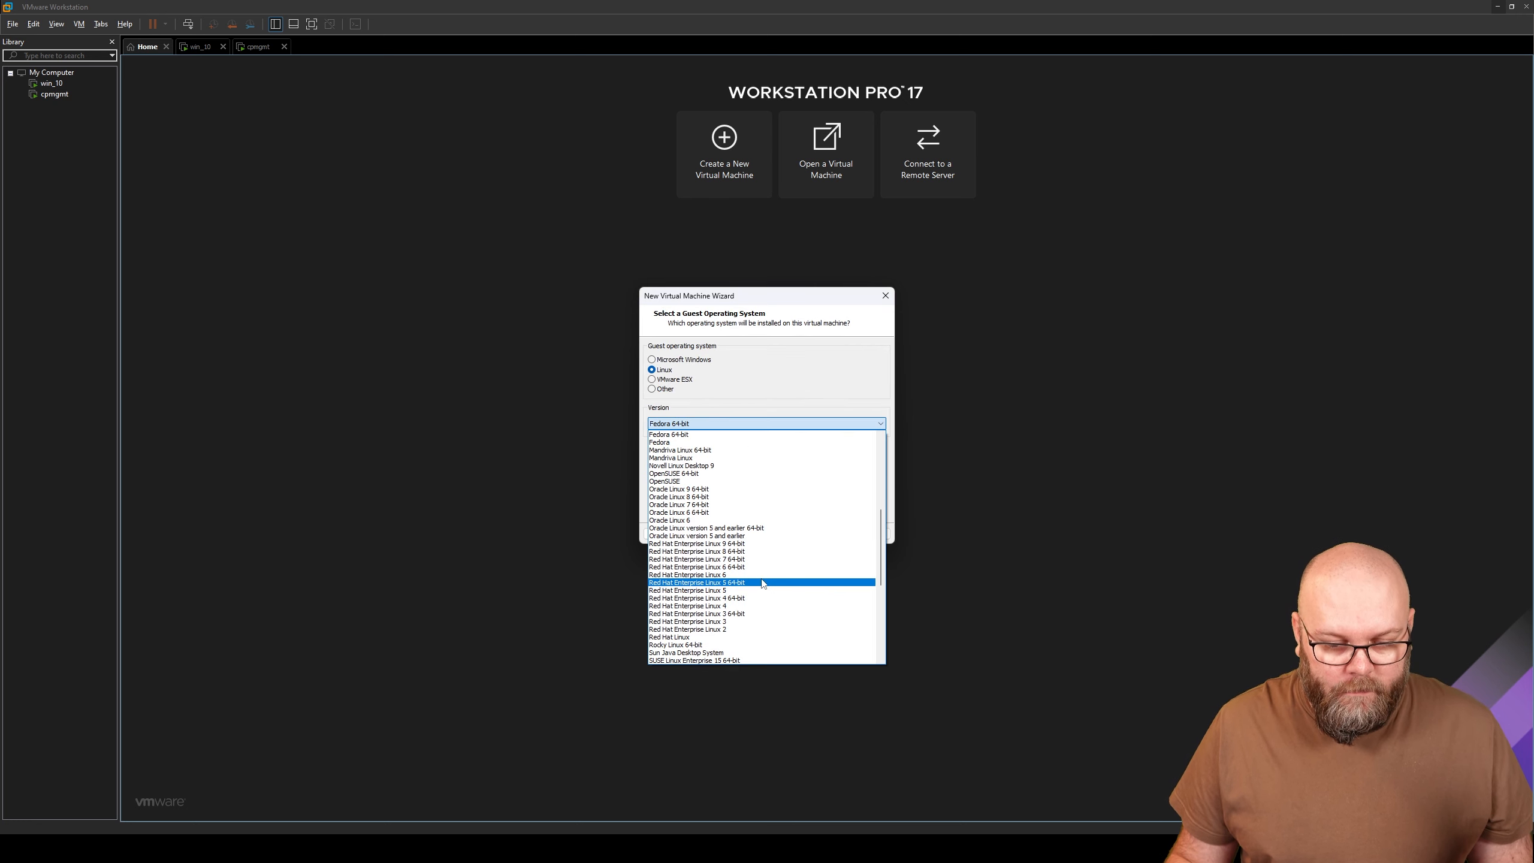
{"action": "left_click", "coordinate": [763, 583]}
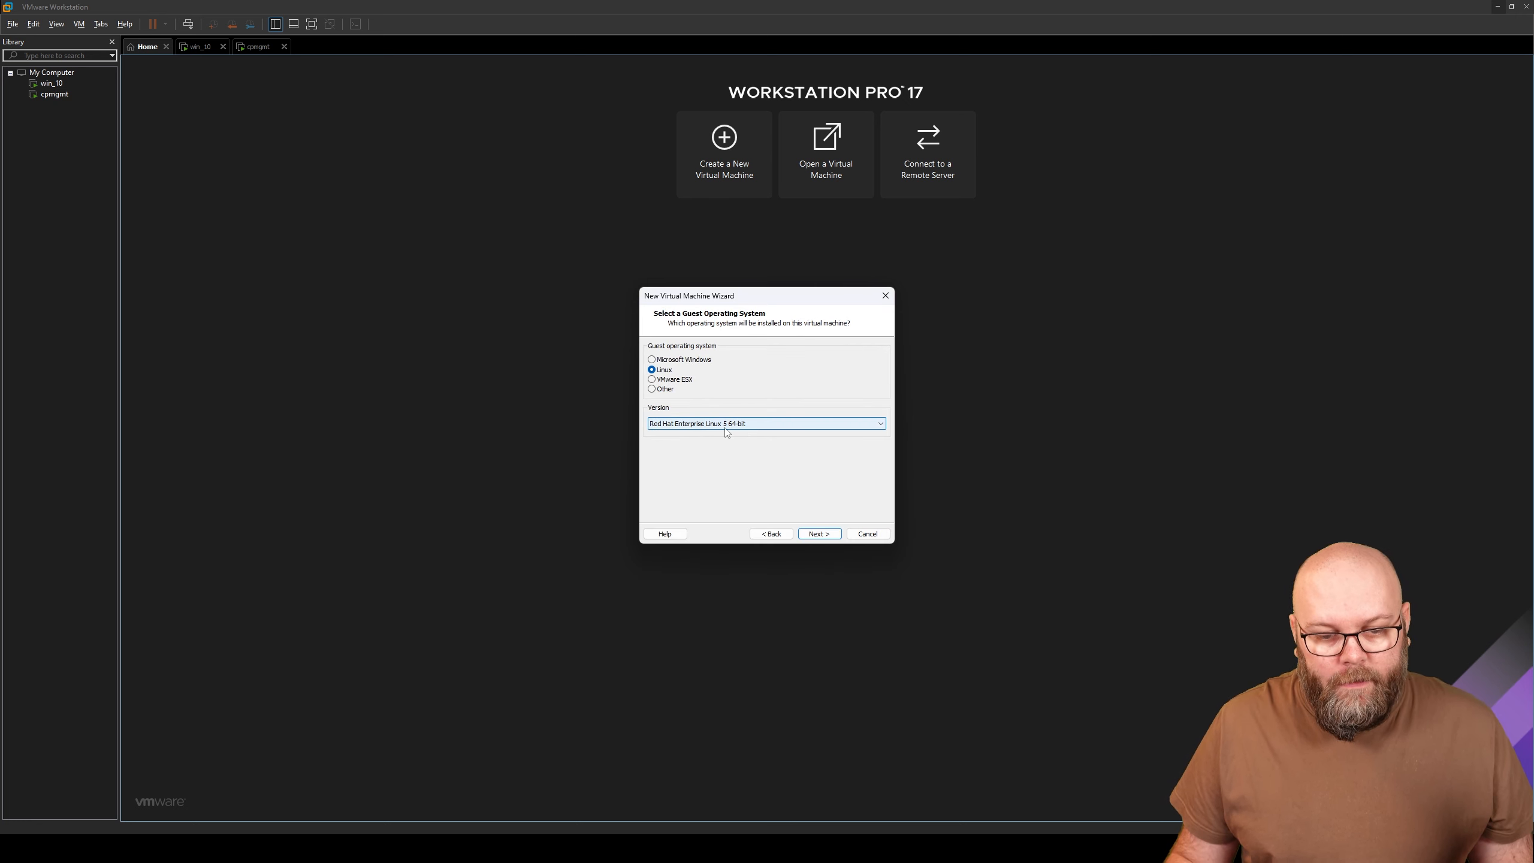
{"action": "left_click", "coordinate": [819, 533]}
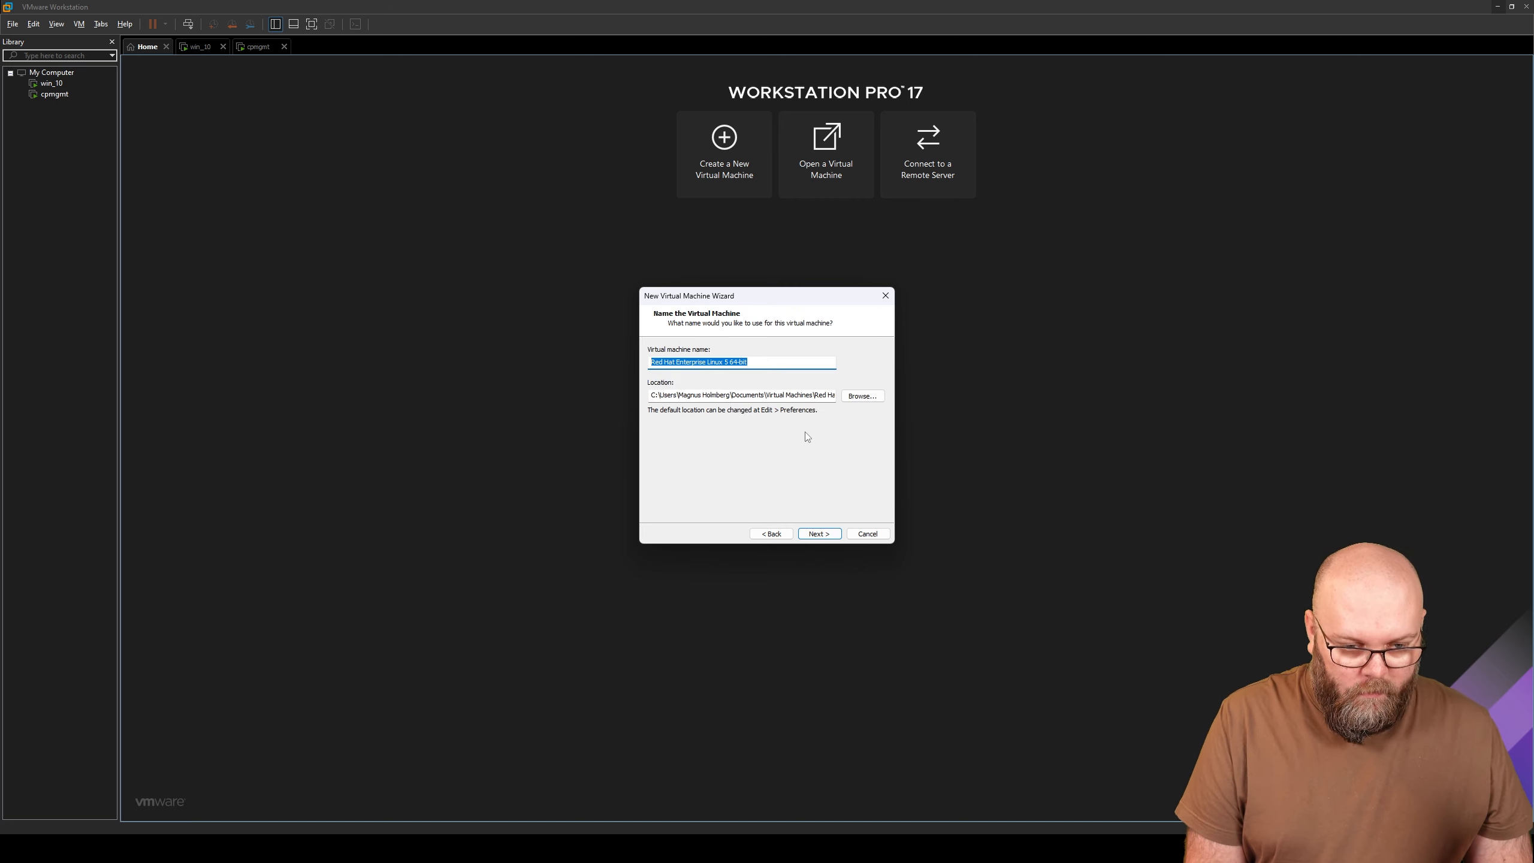
{"action": "type", "text": "cpgw1"}
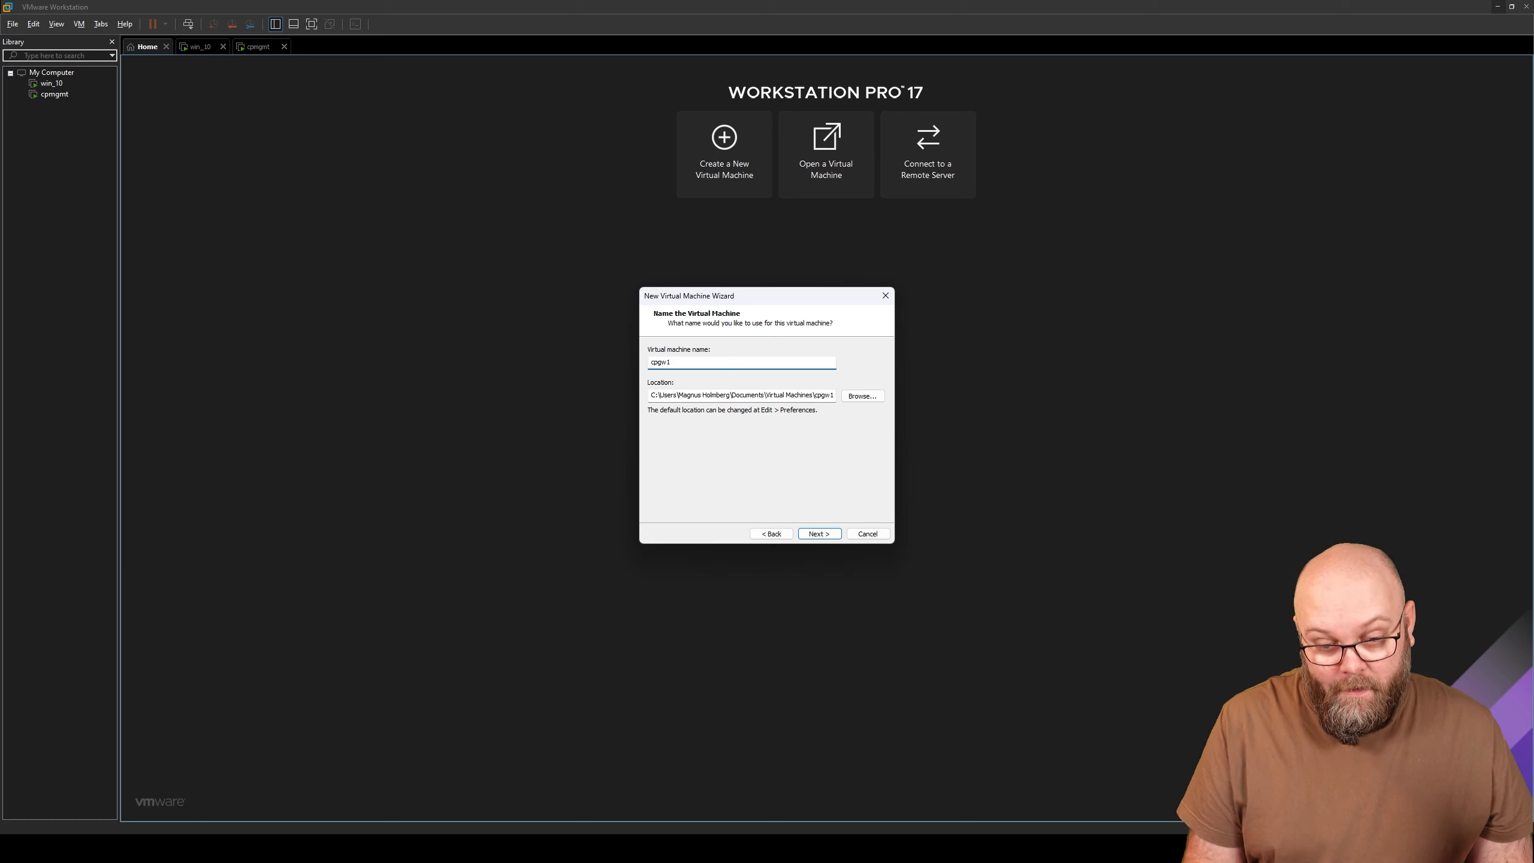
- Create folder r8120_cpgw1 under D:\vmware_lab and use it as the VM location
{"action": "left_click", "coordinate": [855, 398]}
{"action": "scroll", "coordinate": [791, 465], "scroll_direction": "down", "scroll_amount": 2}
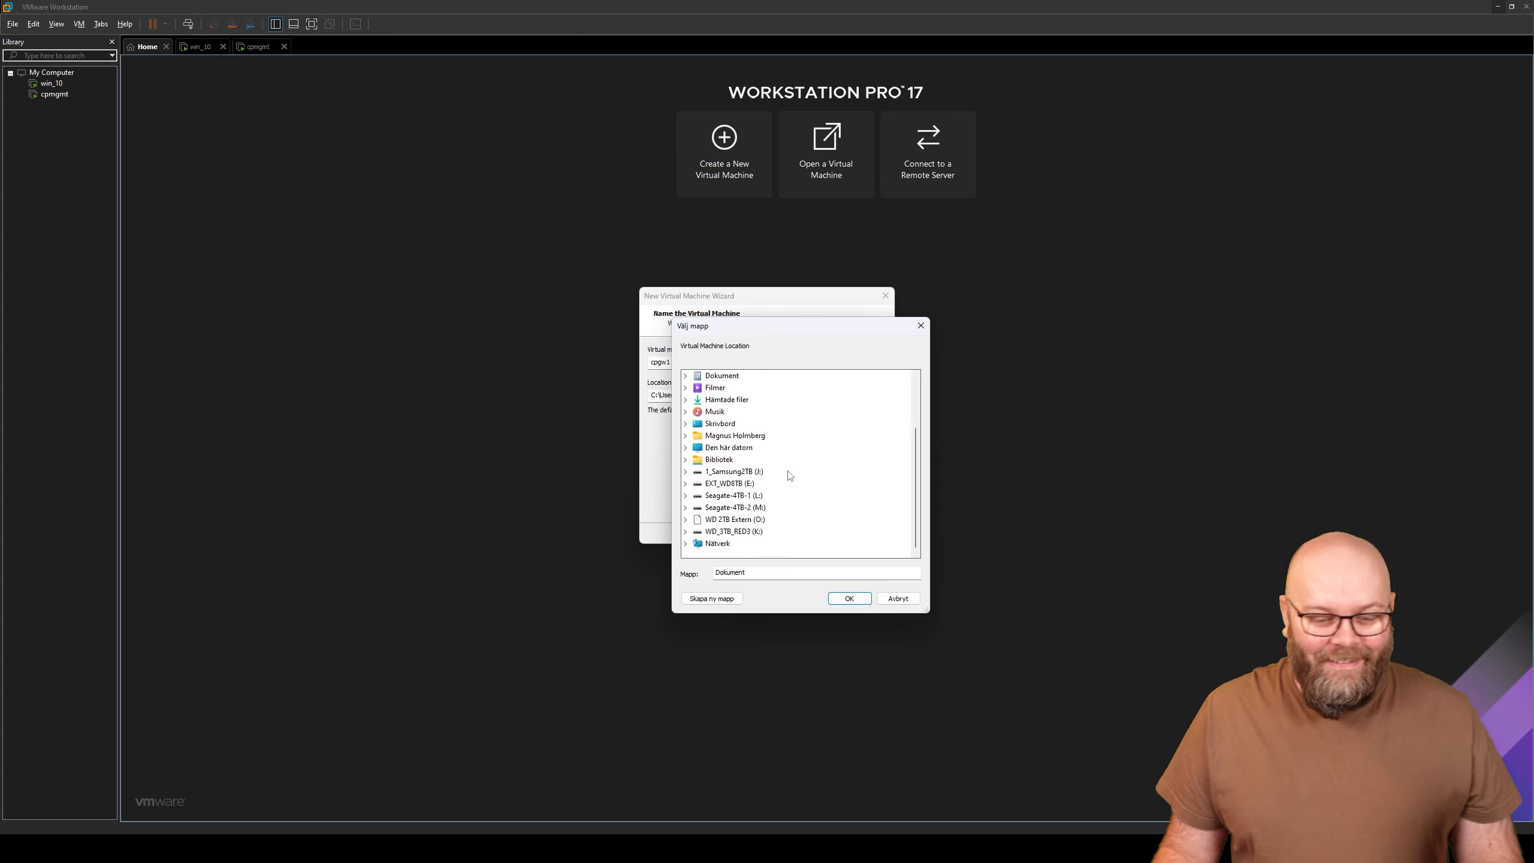
{"action": "left_click", "coordinate": [686, 448]}
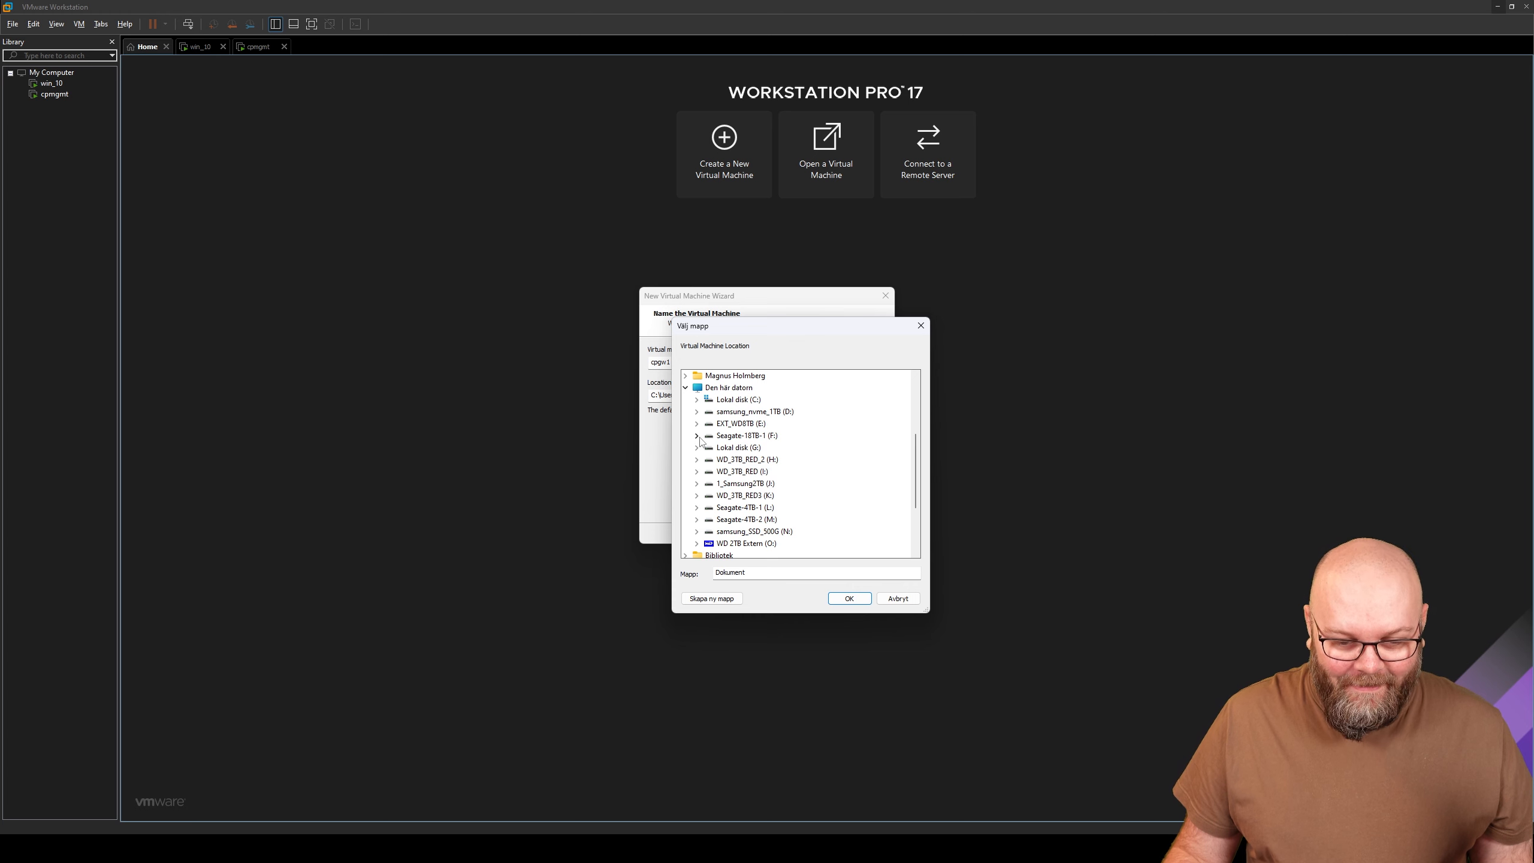
{"action": "left_click", "coordinate": [698, 414]}
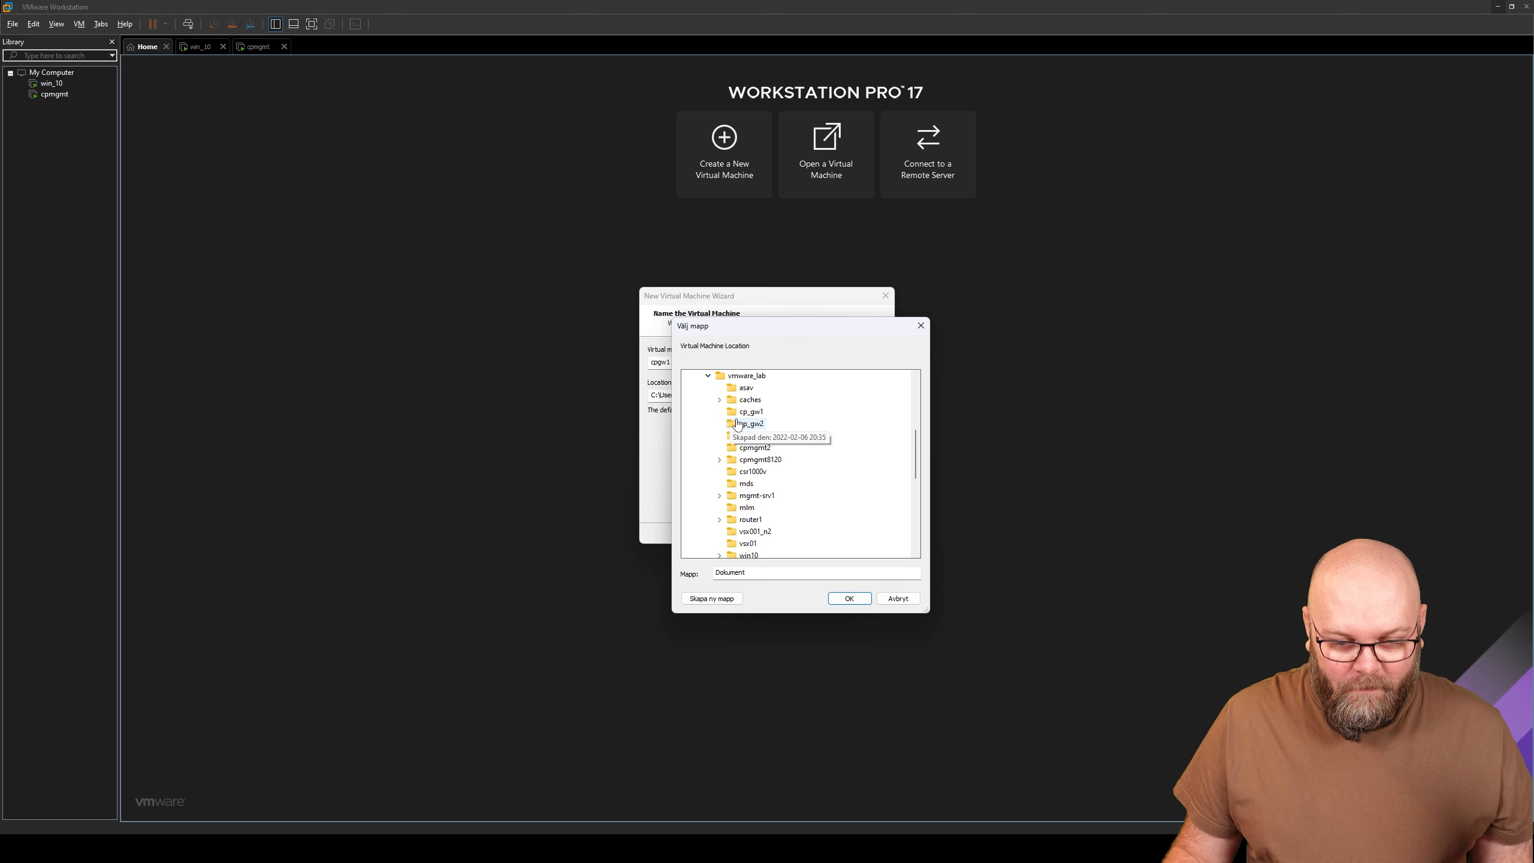
{"action": "left_click", "coordinate": [747, 378]}
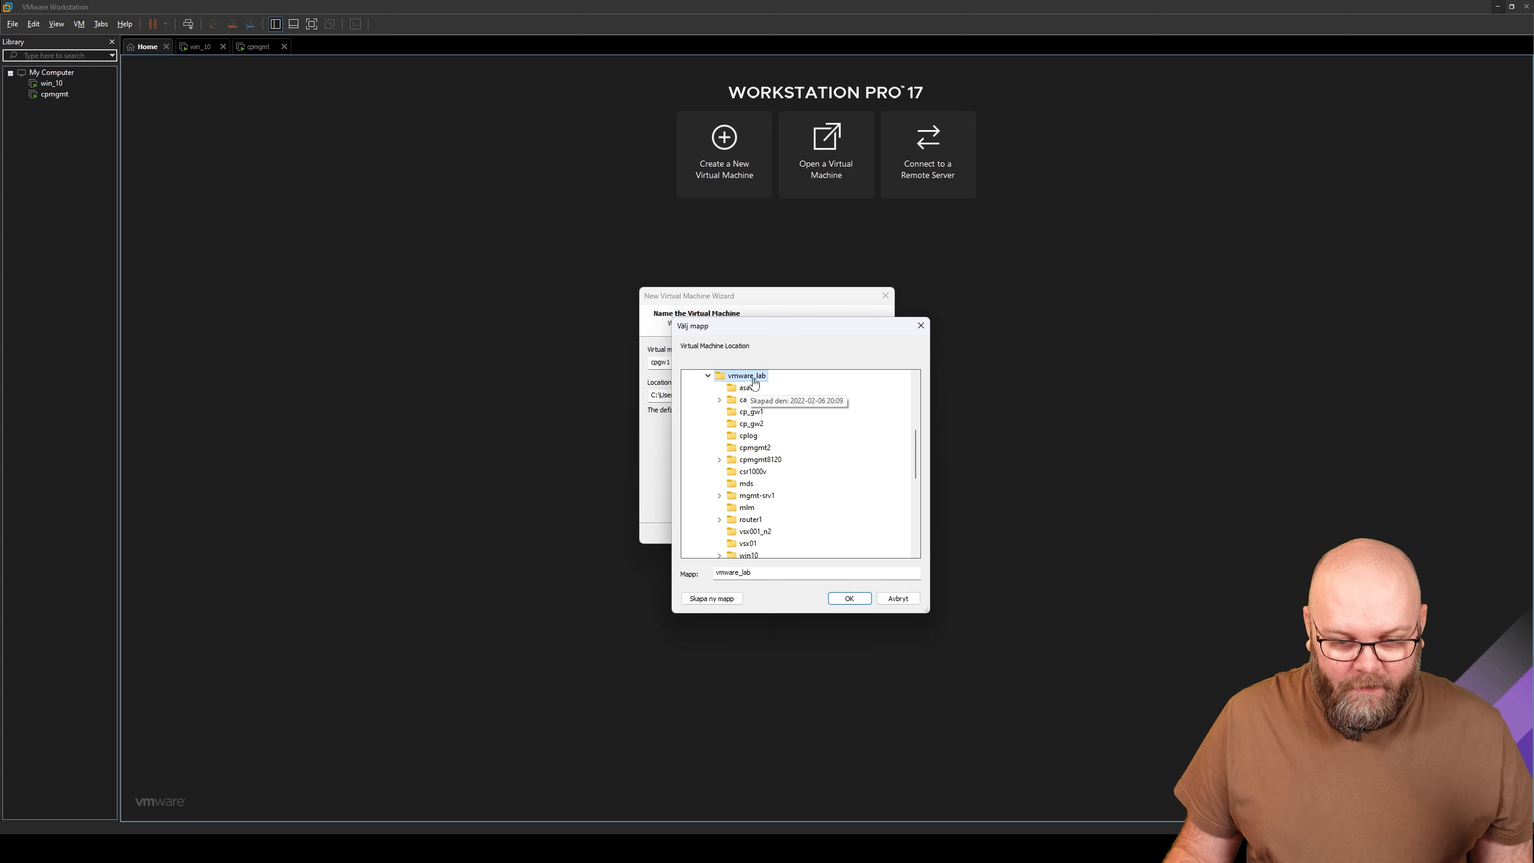
{"action": "left_click", "coordinate": [734, 600]}
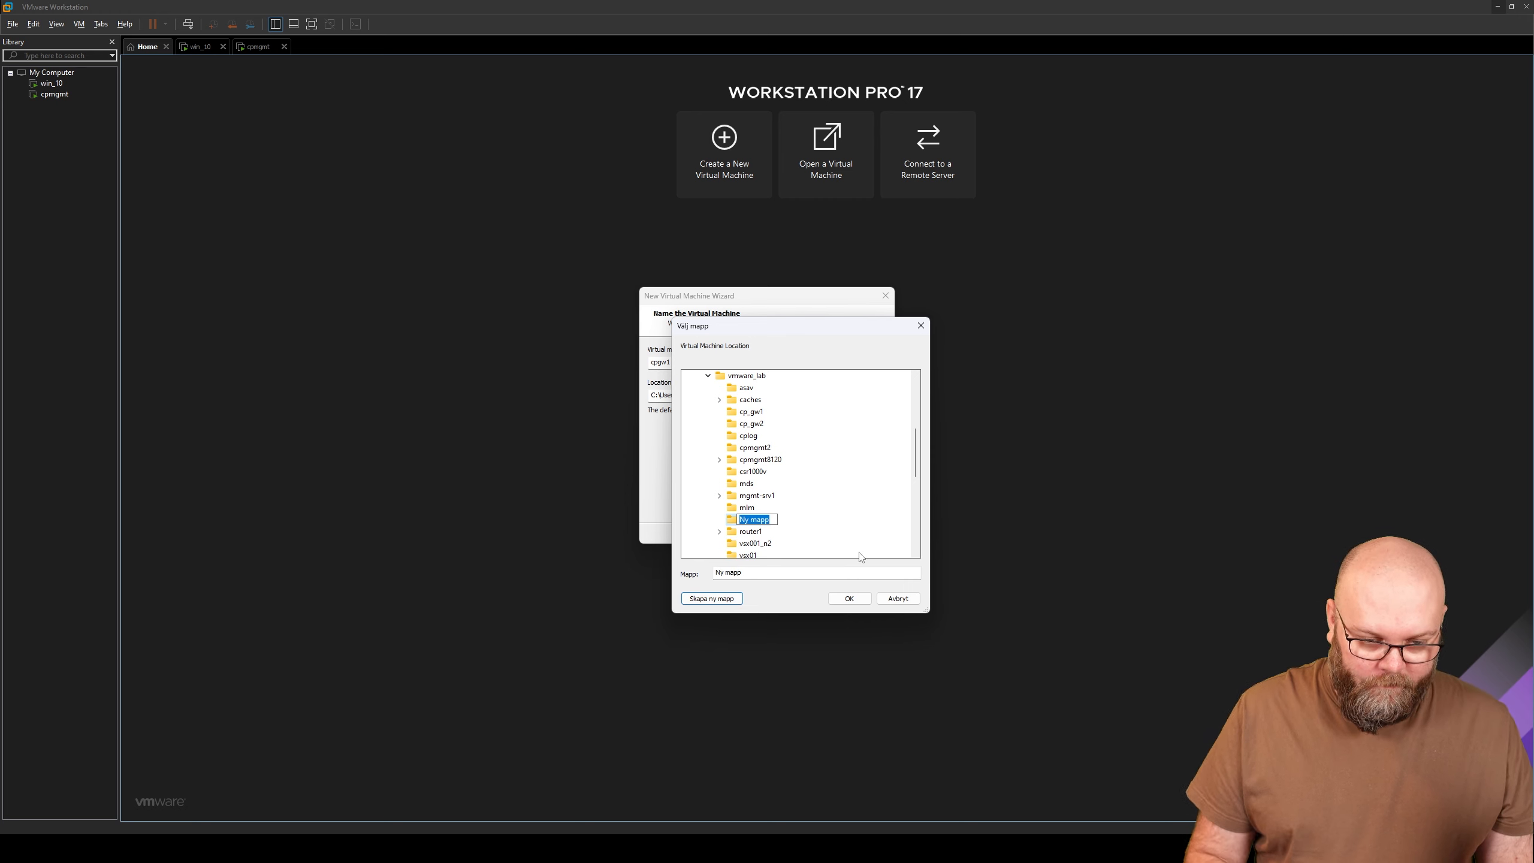
{"action": "type", "text": "r8120_cpgw1"}
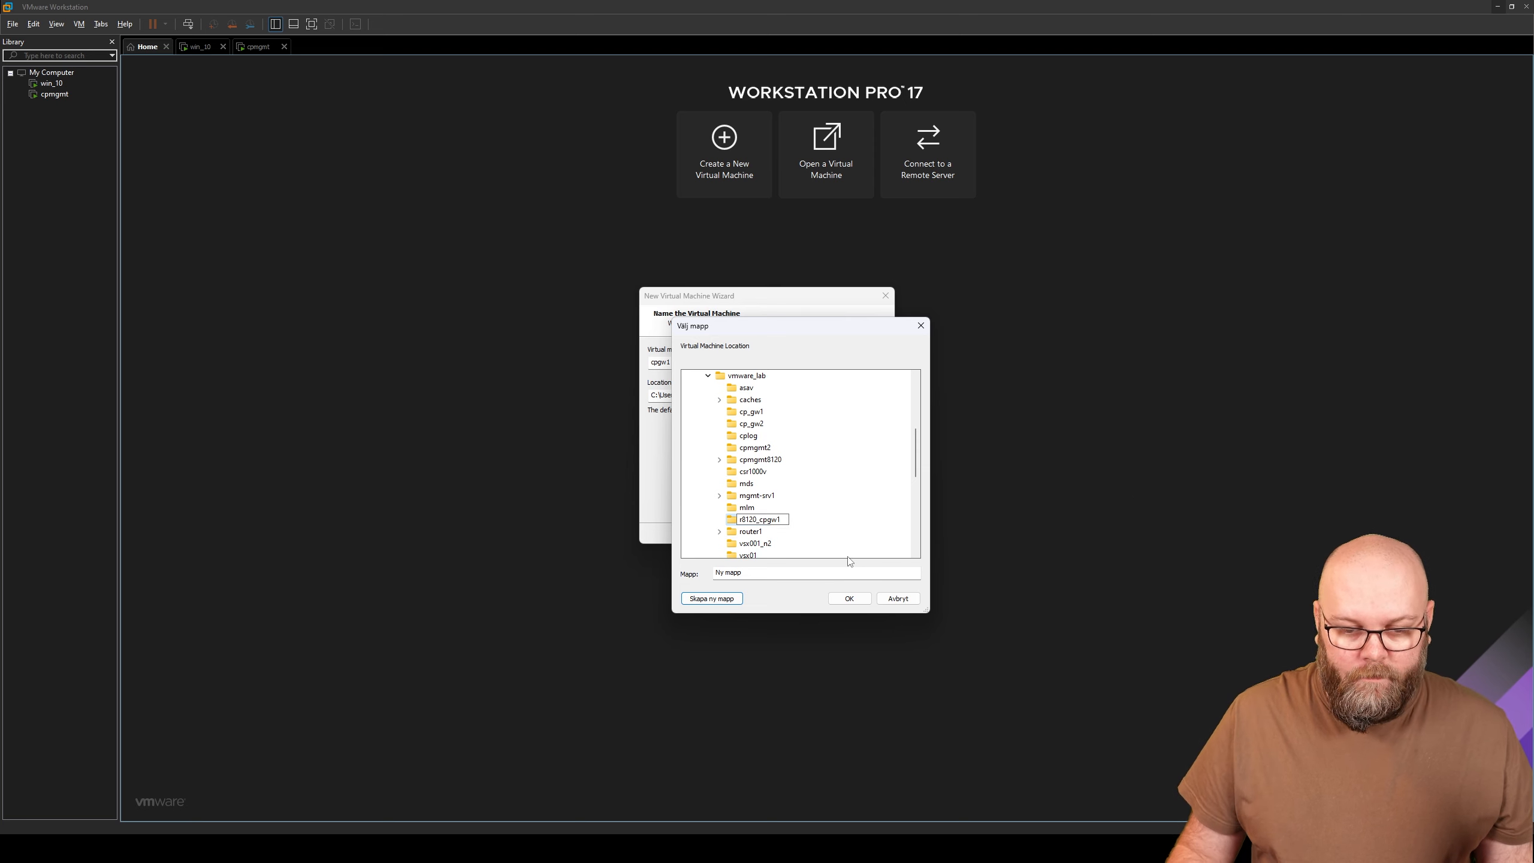
{"action": "key", "text": "Return"}
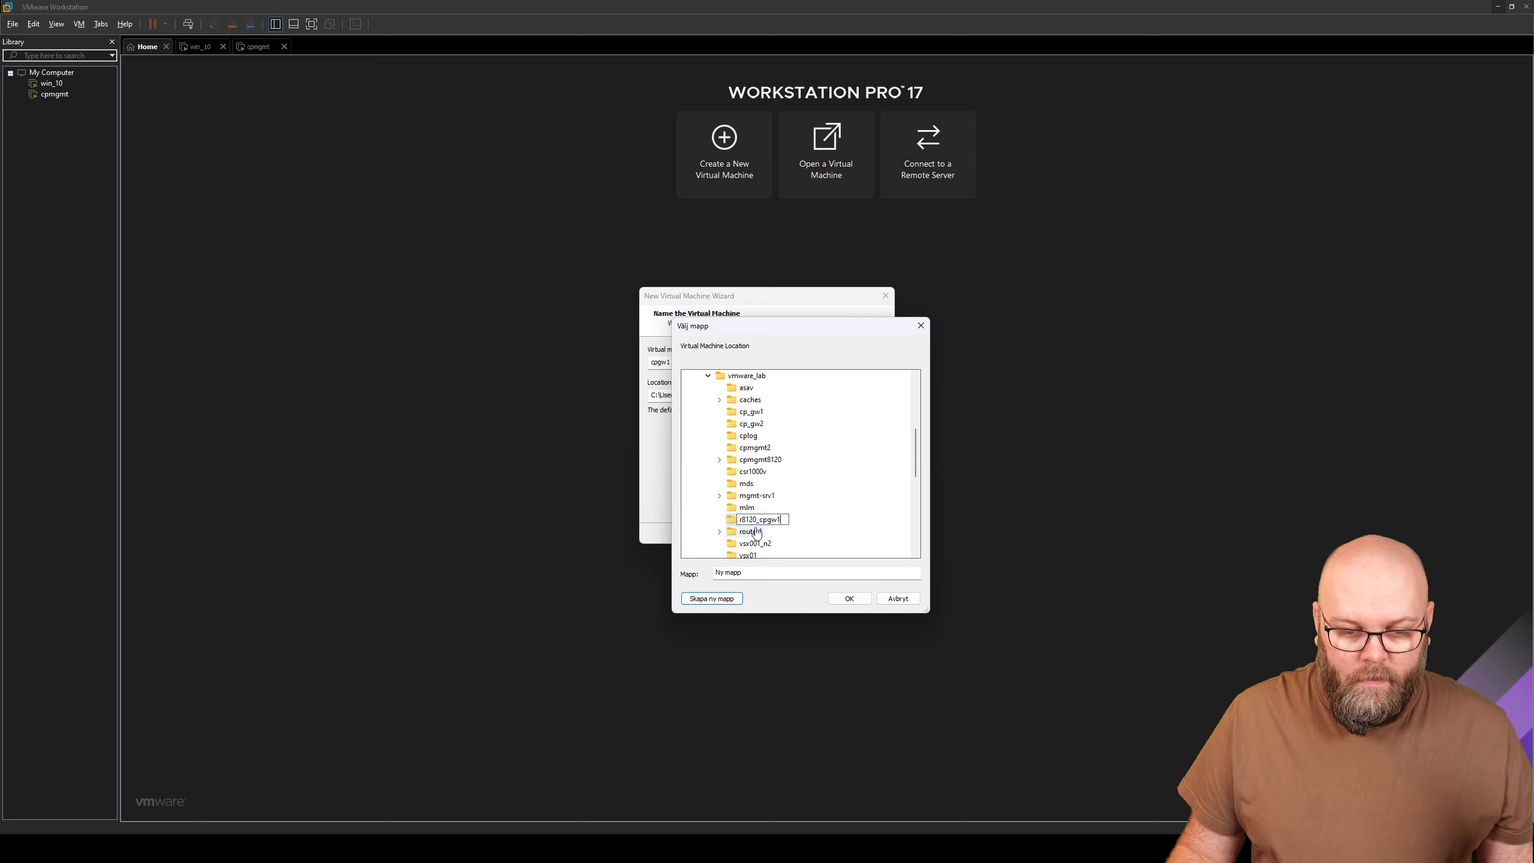
{"action": "left_click", "coordinate": [848, 597]}
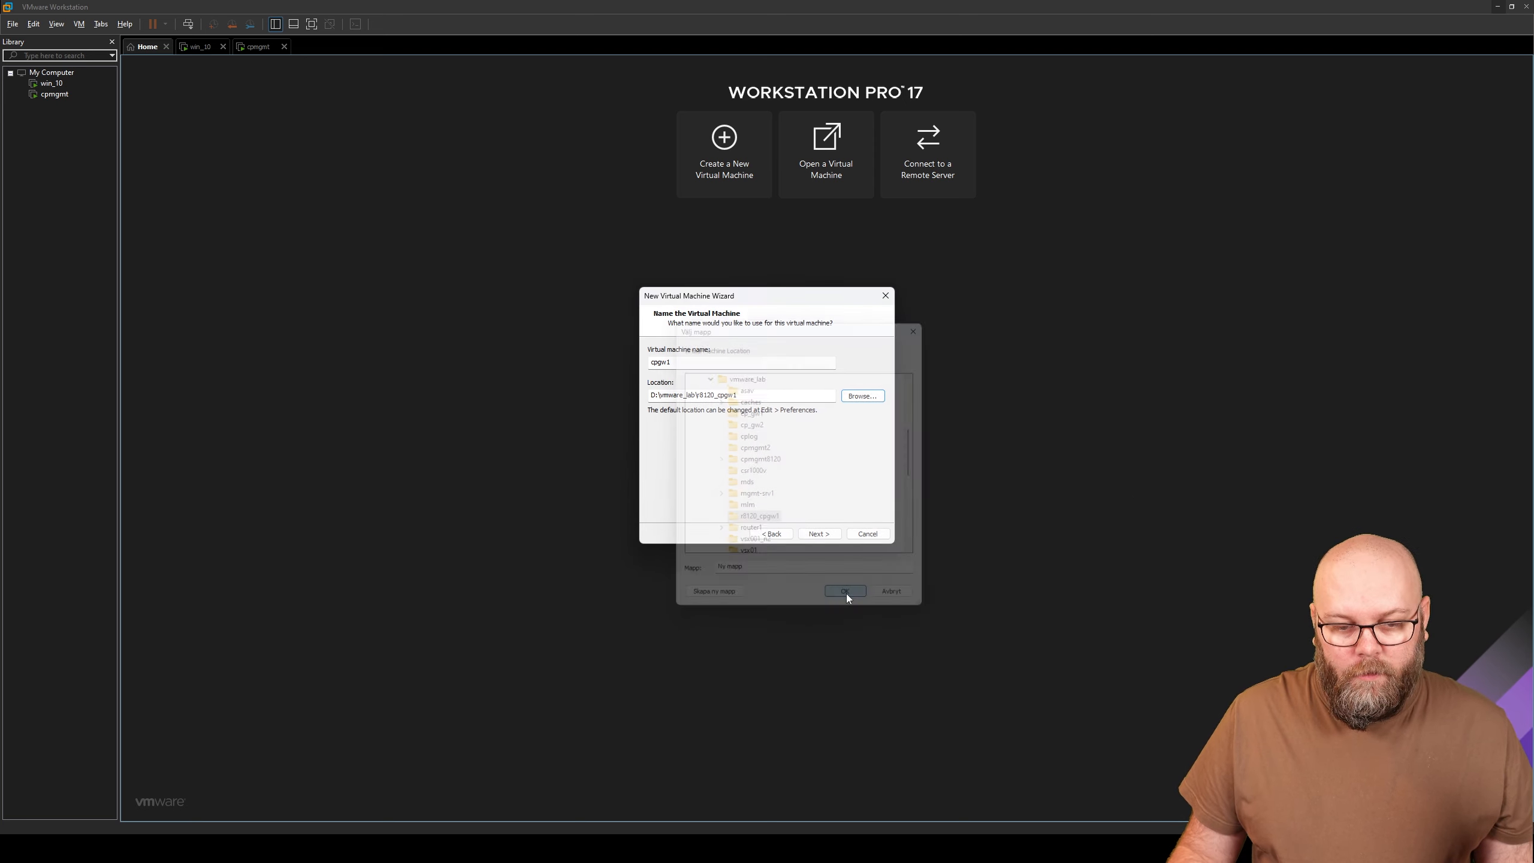
- Keep the processor defaults and check the hardware requirements page in the browser
{"action": "left_click", "coordinate": [820, 536]}
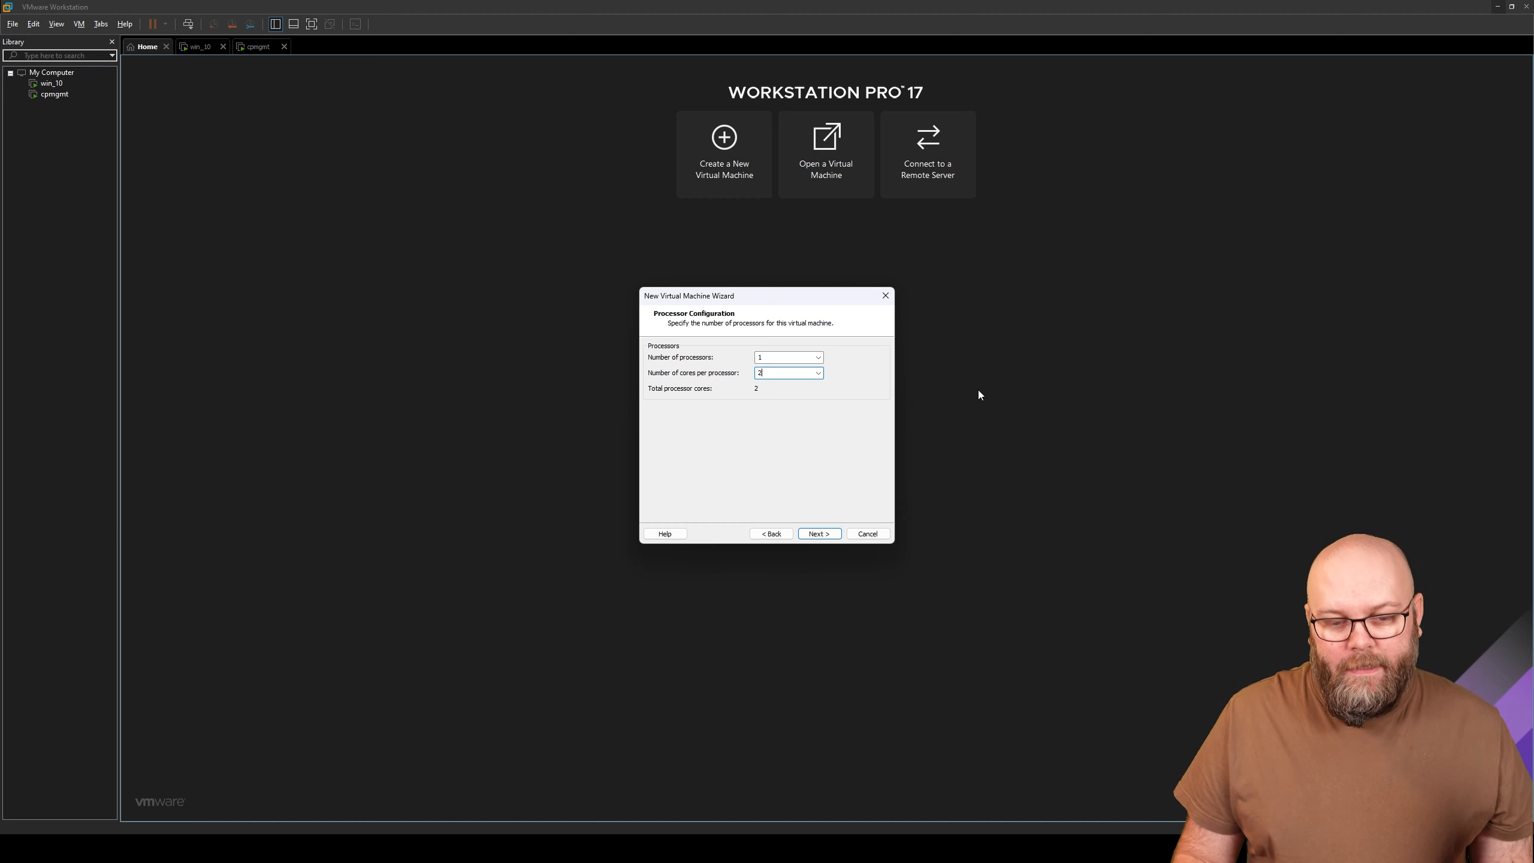
{"action": "left_click", "coordinate": [820, 533]}
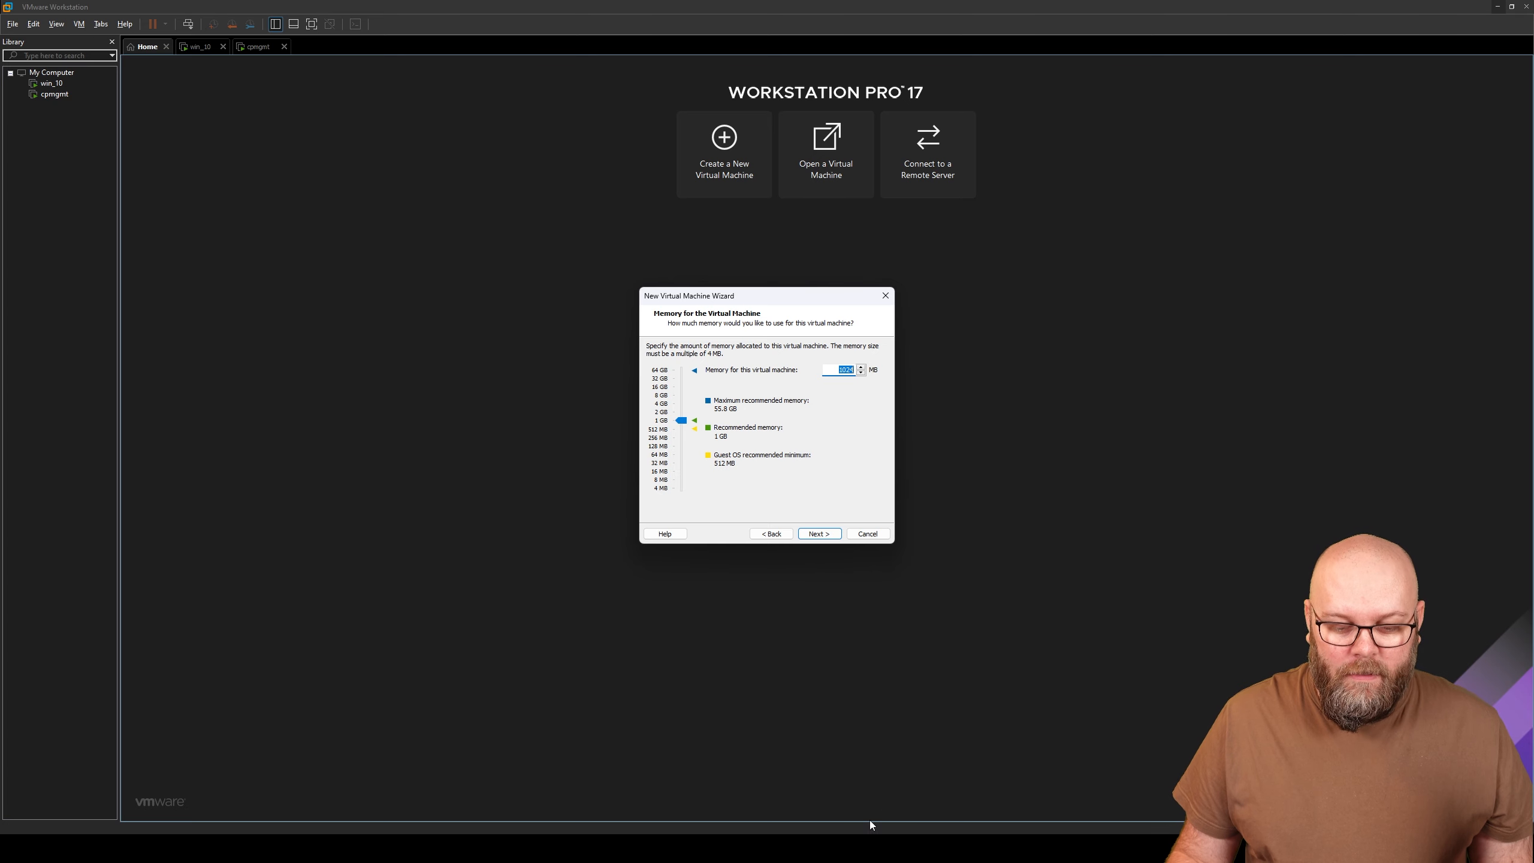
{"action": "left_click", "coordinate": [847, 848]}
{"action": "left_click", "coordinate": [855, 791]}
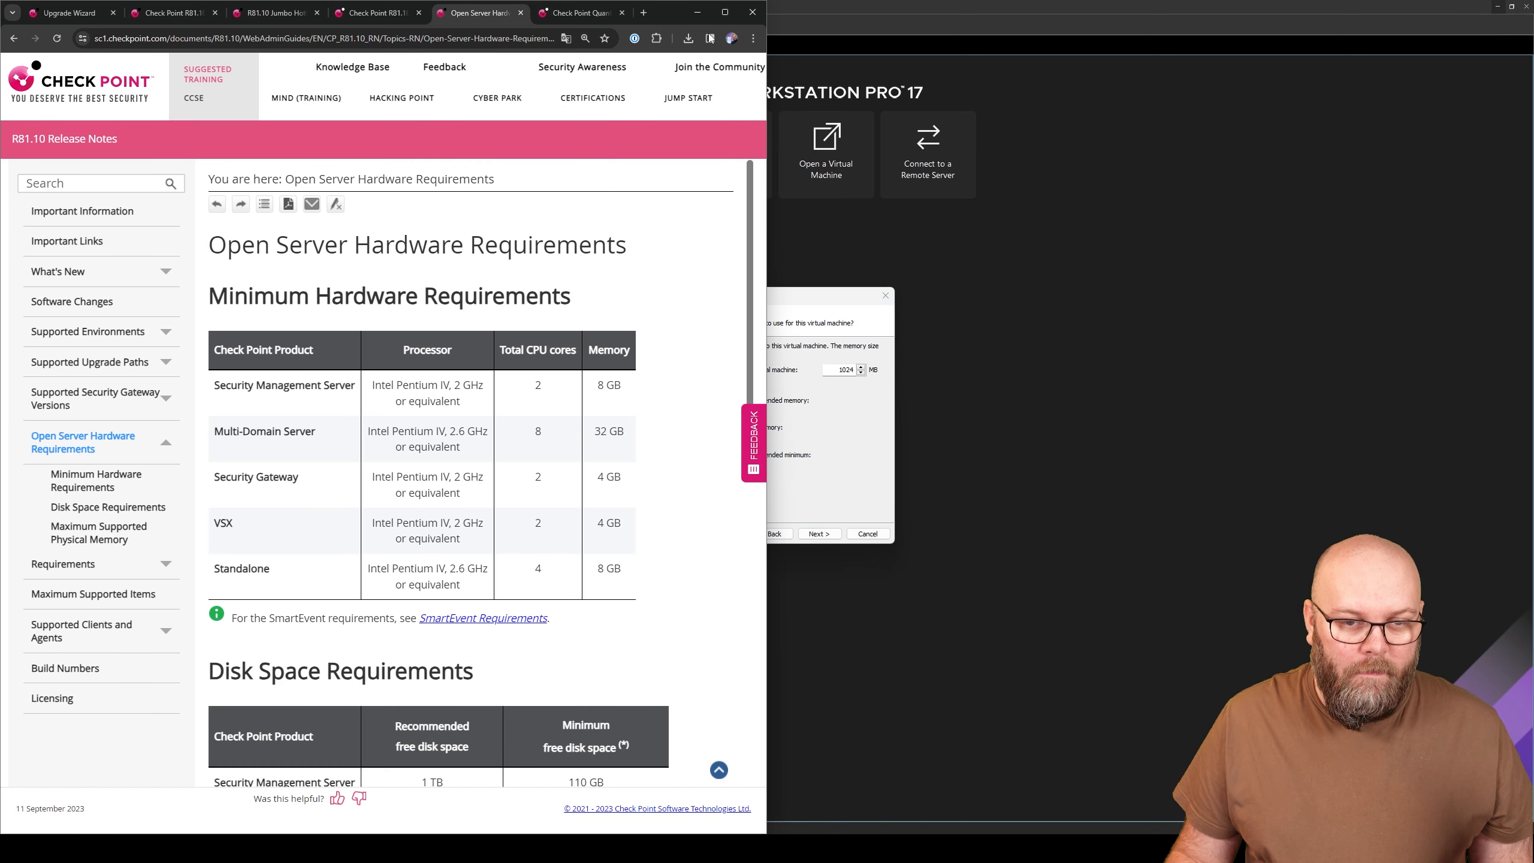
{"action": "left_click", "coordinate": [698, 12]}
- Set the VM memory to 4096 MB
{"action": "left_click_drag", "start_coordinate": [689, 420], "coordinate": [683, 402]}
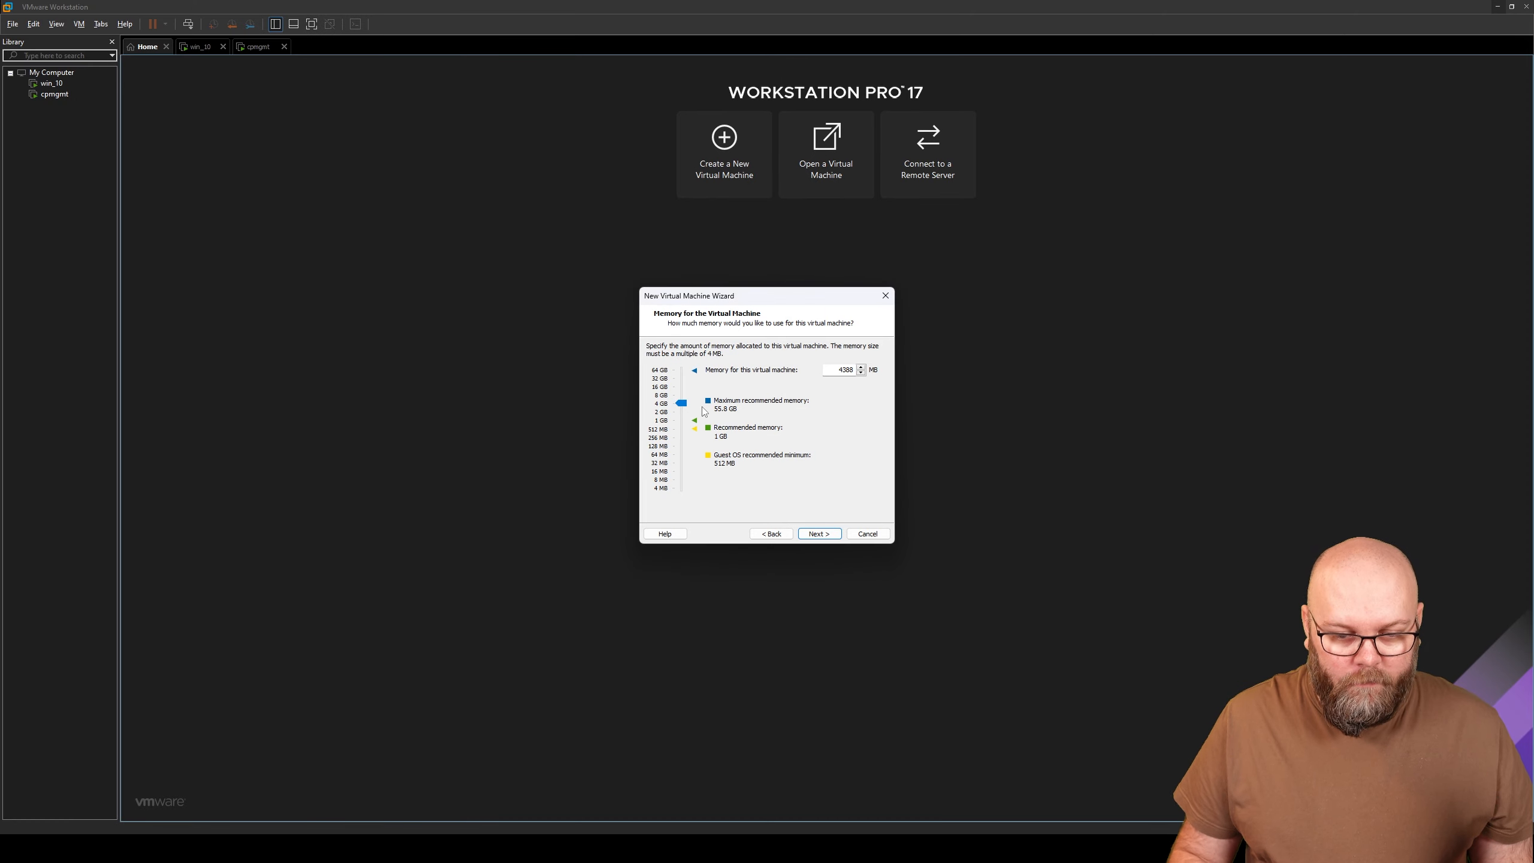
{"action": "key", "text": "Down"}
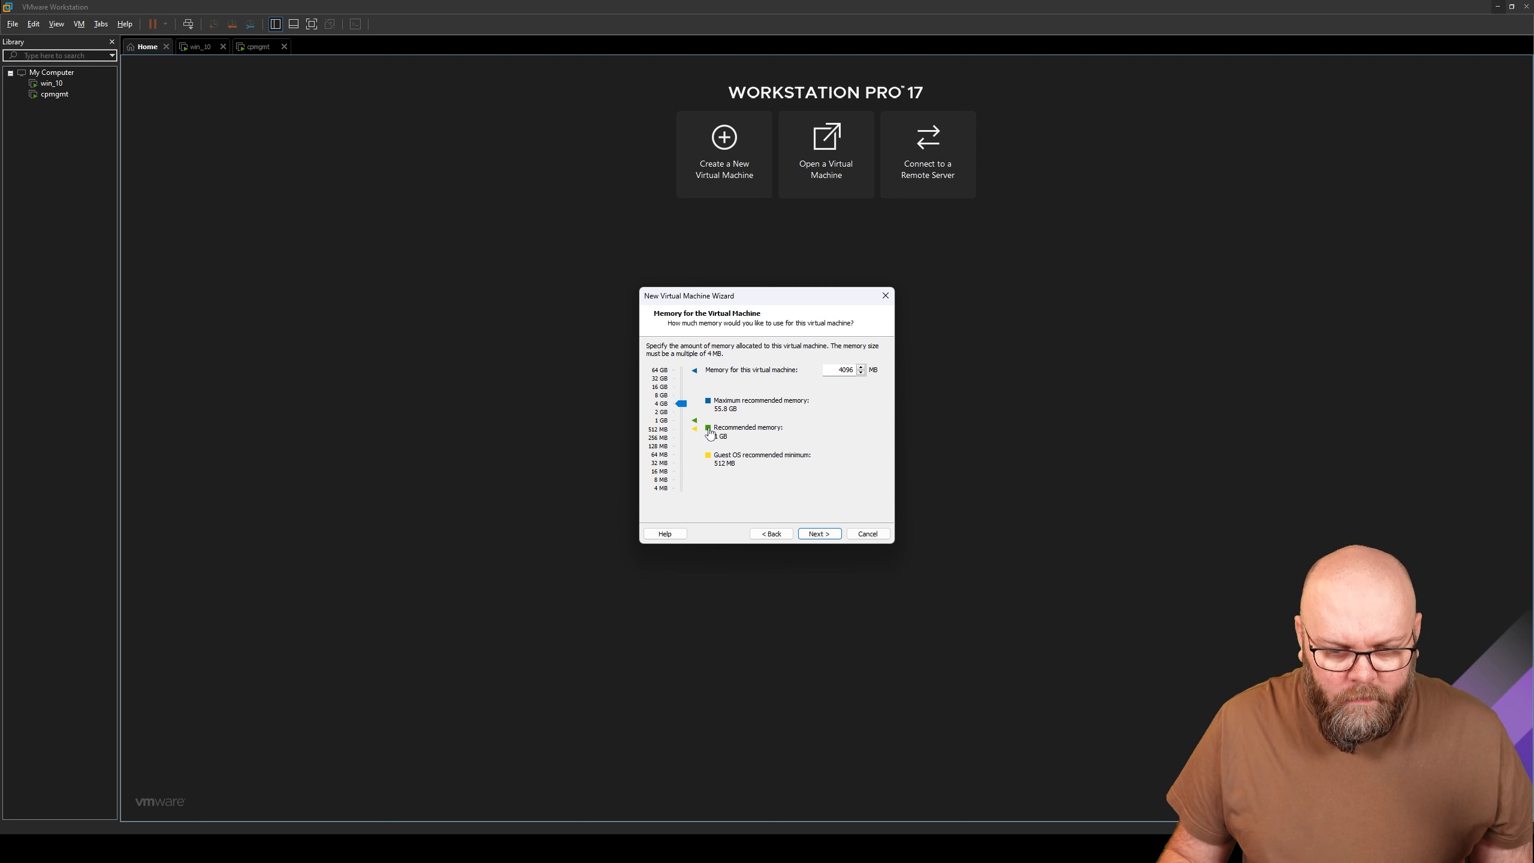
{"action": "left_click", "coordinate": [819, 533]}
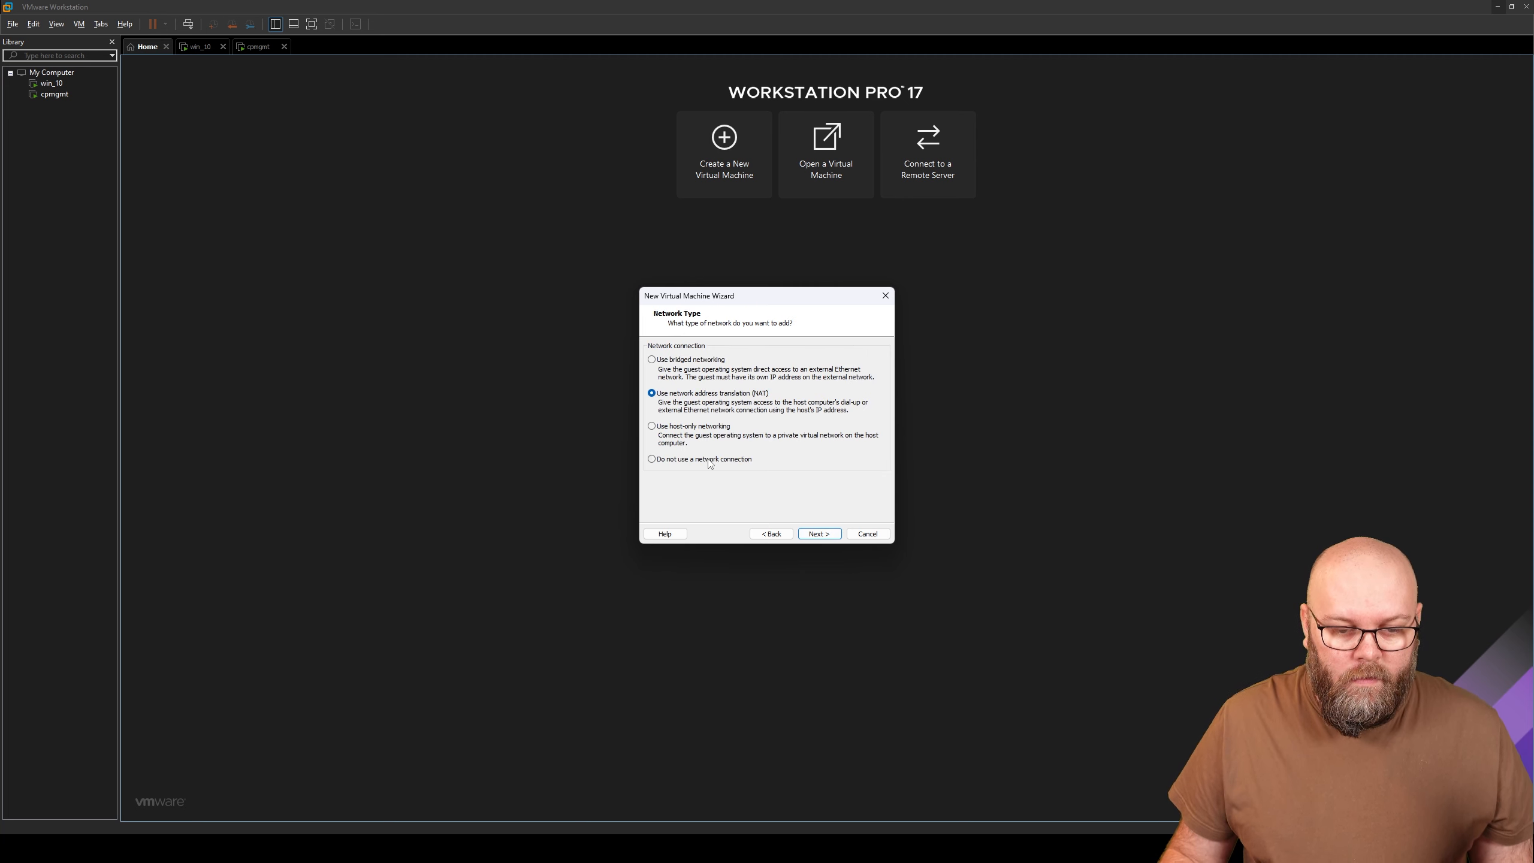
- Use no network connection, default controller, SCSI disk type and a new virtual disk
{"action": "left_click", "coordinate": [747, 460]}
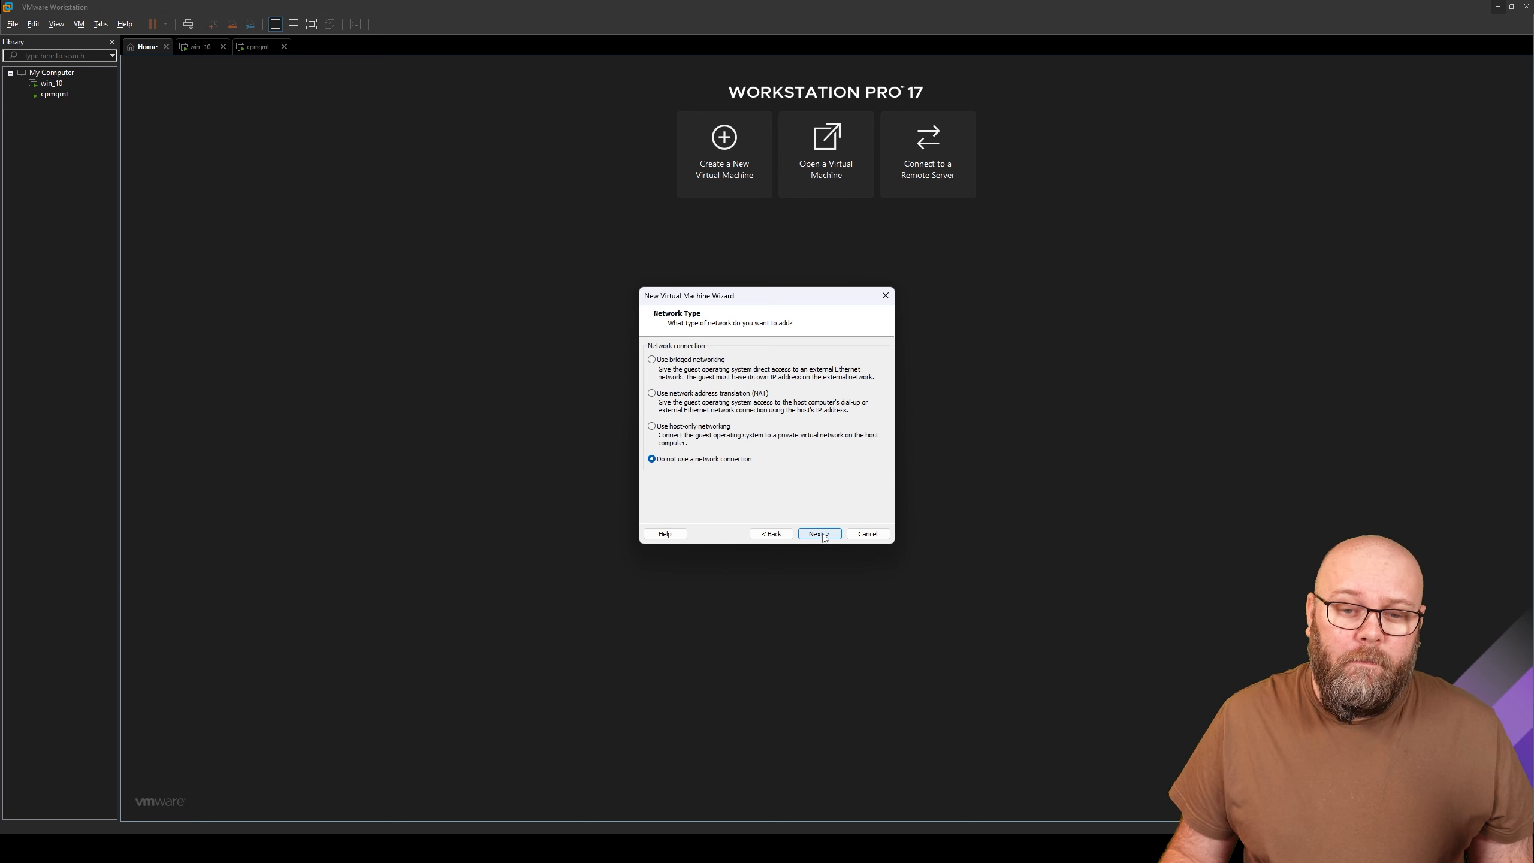
{"action": "left_click", "coordinate": [822, 534]}
{"action": "left_click", "coordinate": [821, 533]}
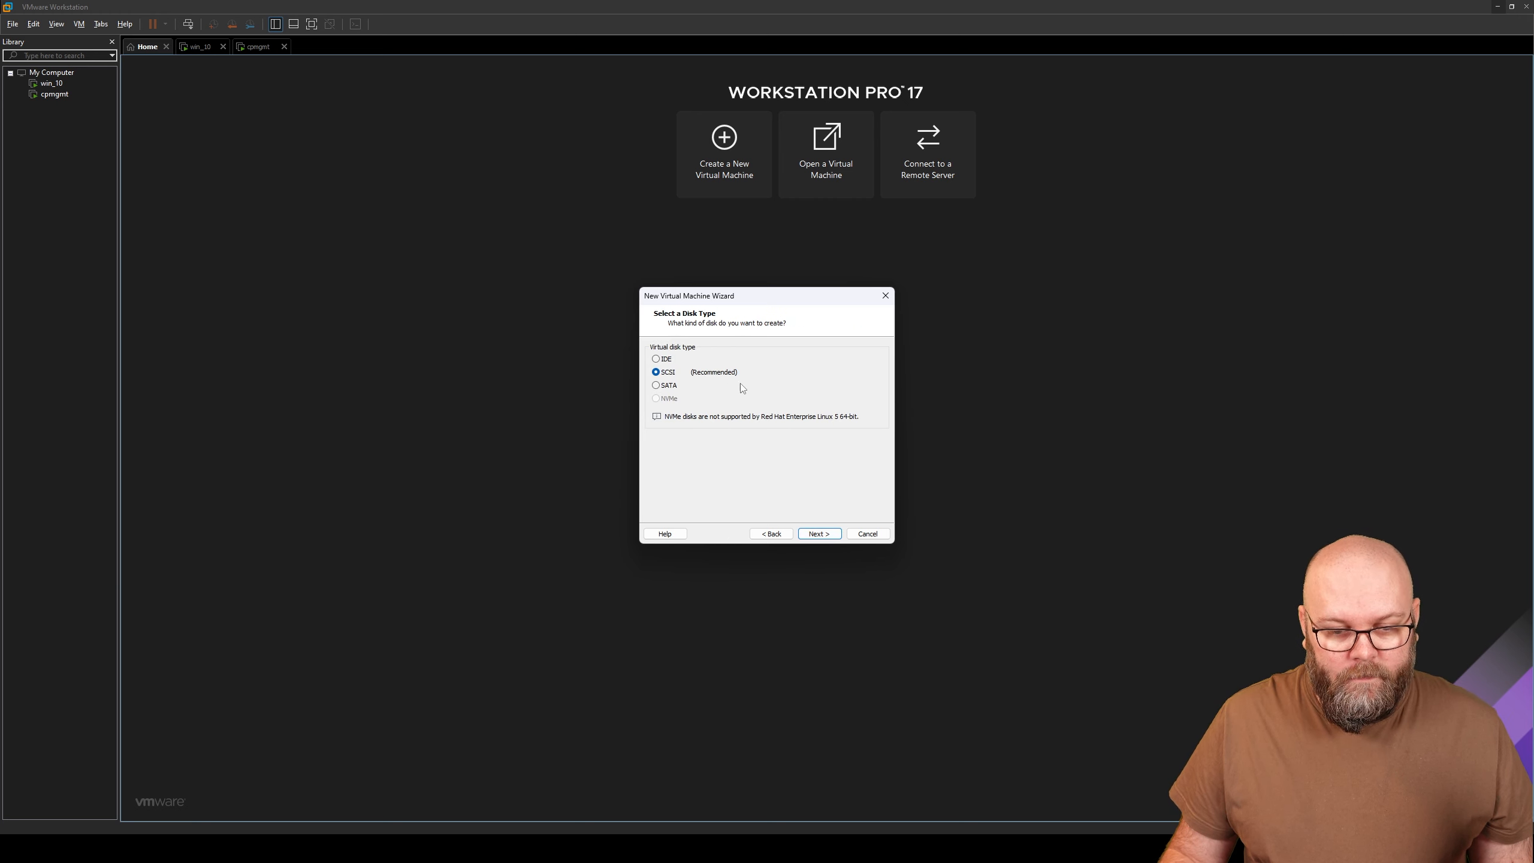
{"action": "left_click", "coordinate": [821, 534]}
{"action": "left_click", "coordinate": [821, 534]}
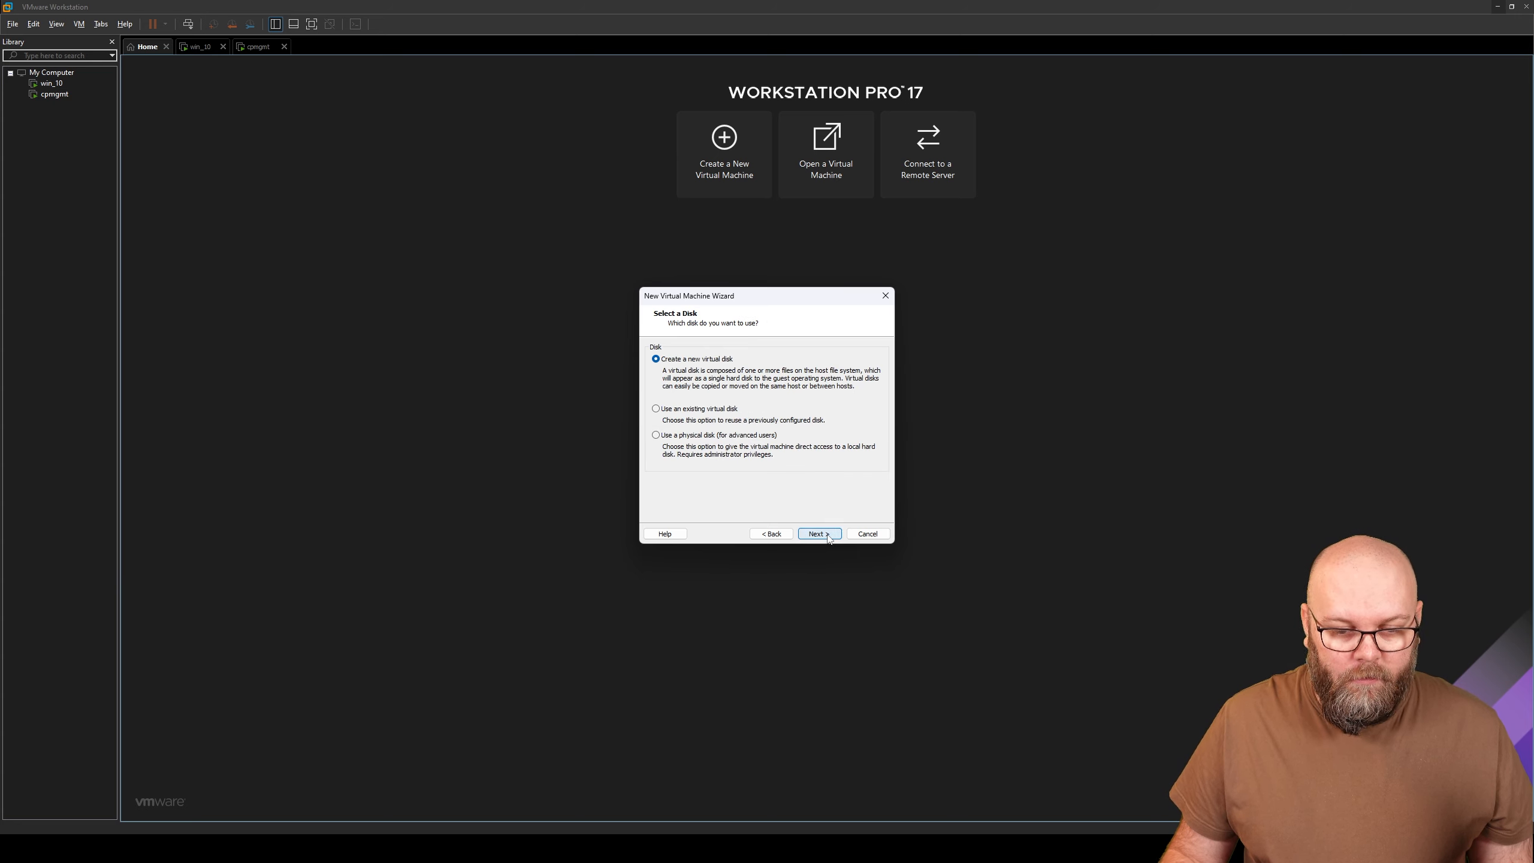
- Make the virtual disk 200 GB and accept the disk file to reach the summary
{"action": "type", "text": "200"}
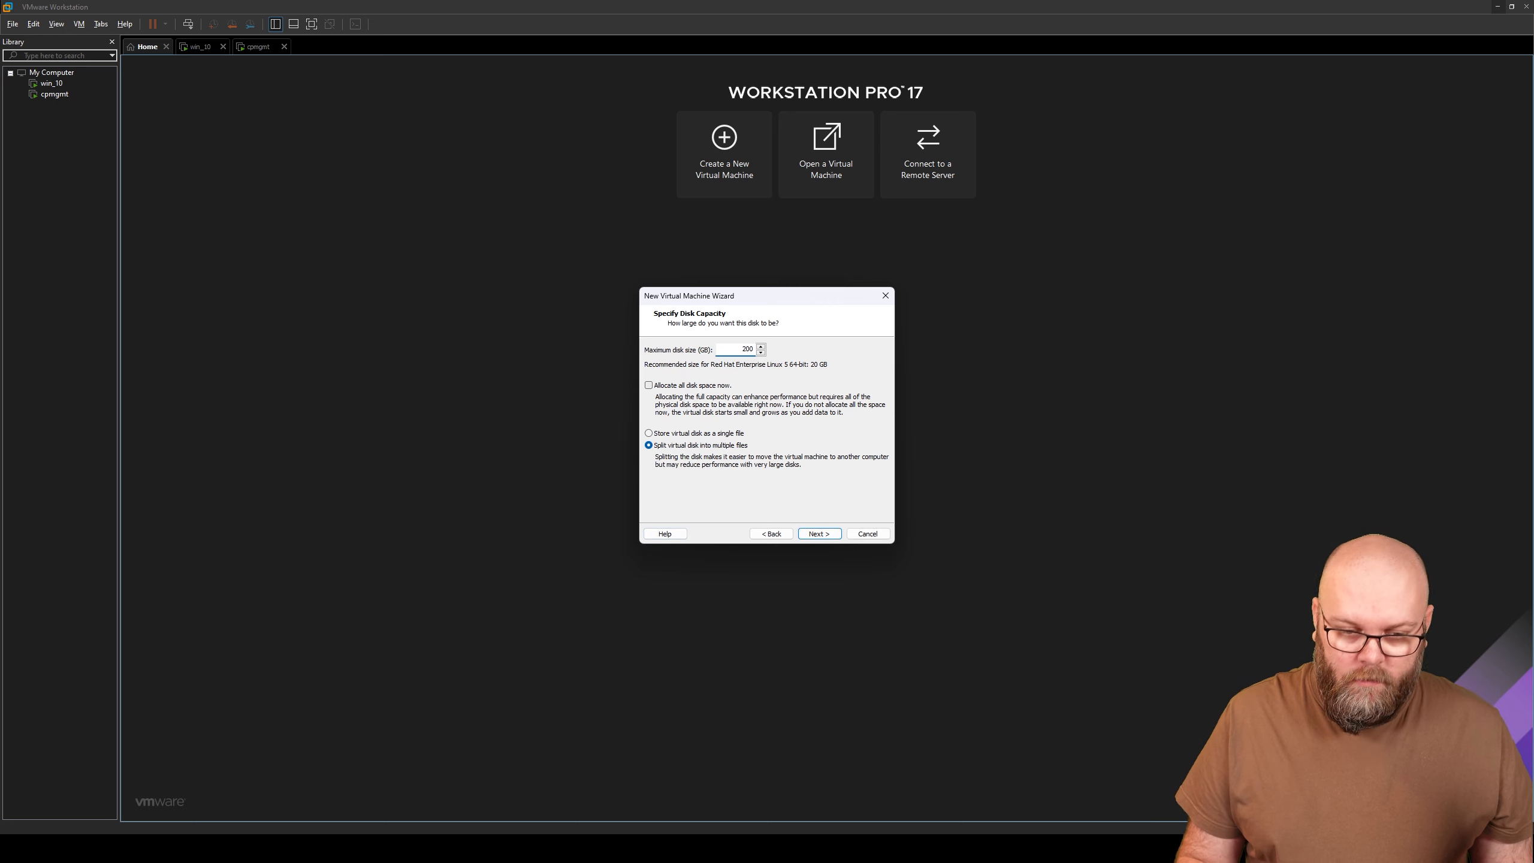
{"action": "left_click", "coordinate": [834, 536]}
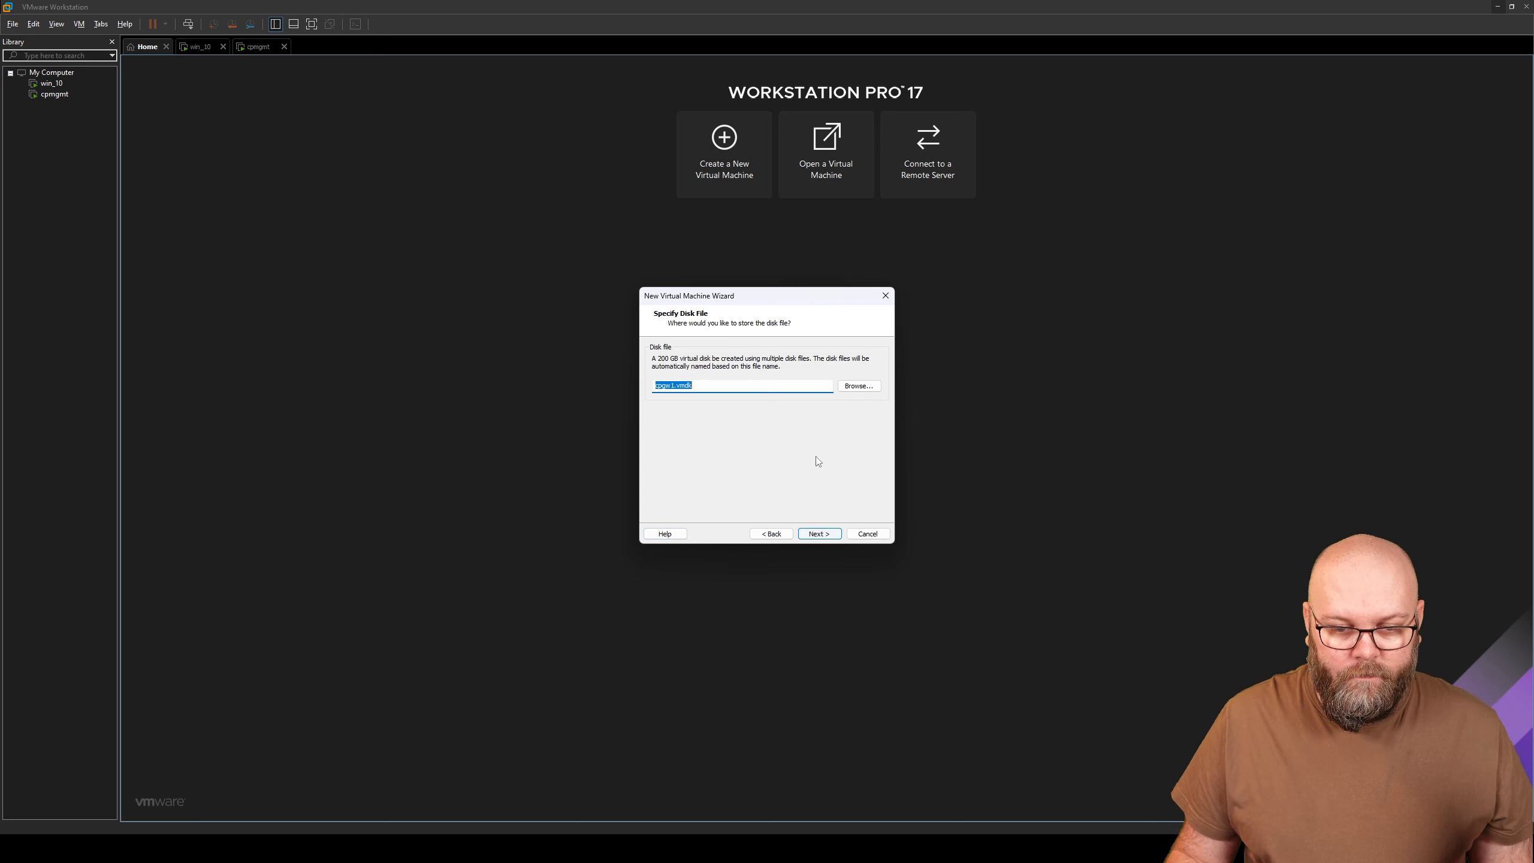
{"action": "left_click", "coordinate": [858, 385]}
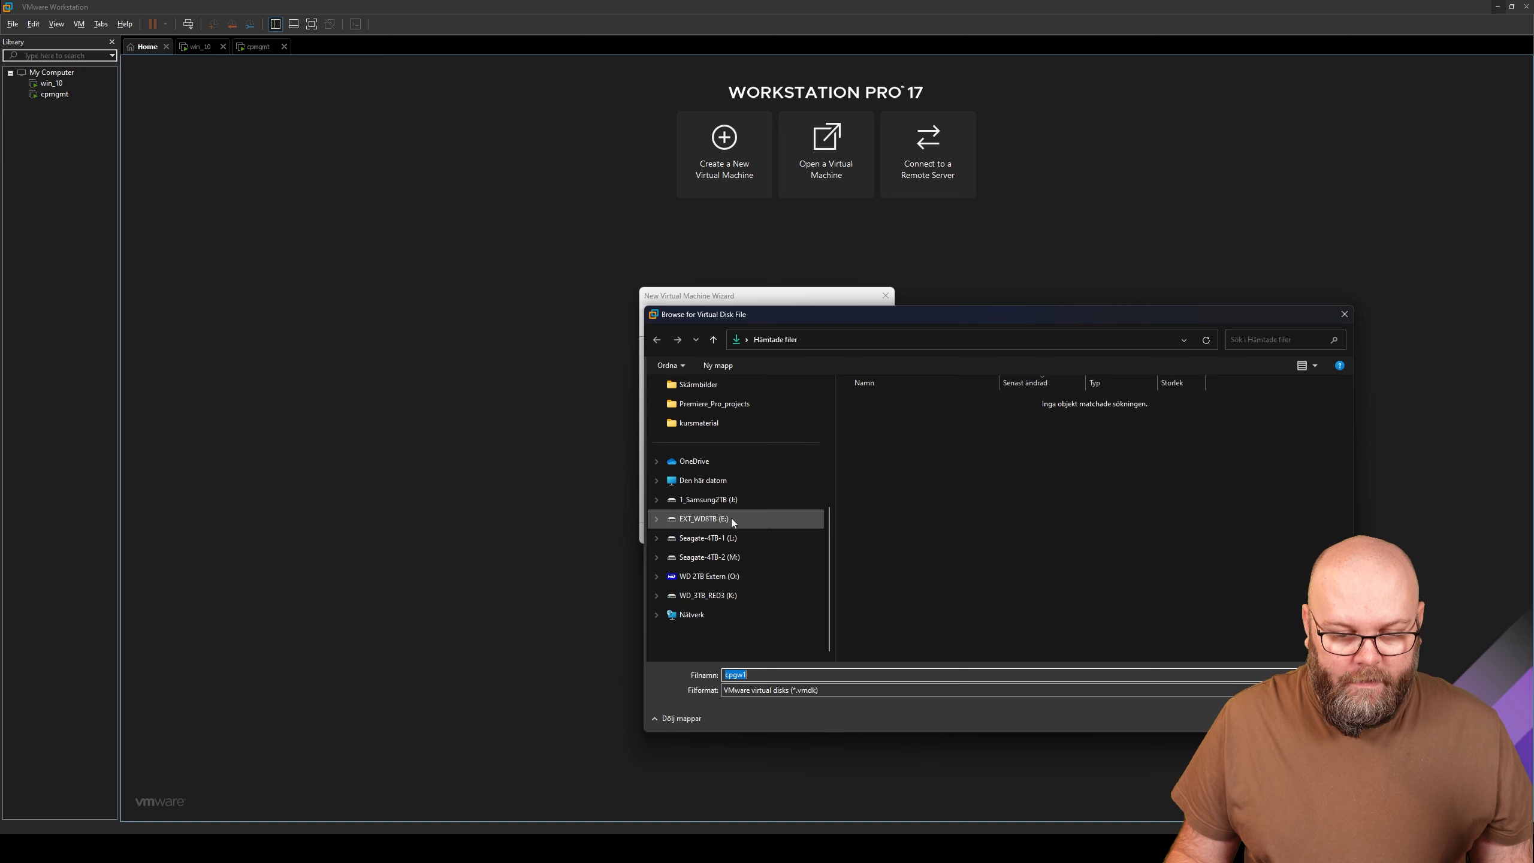
{"action": "left_click", "coordinate": [658, 483]}
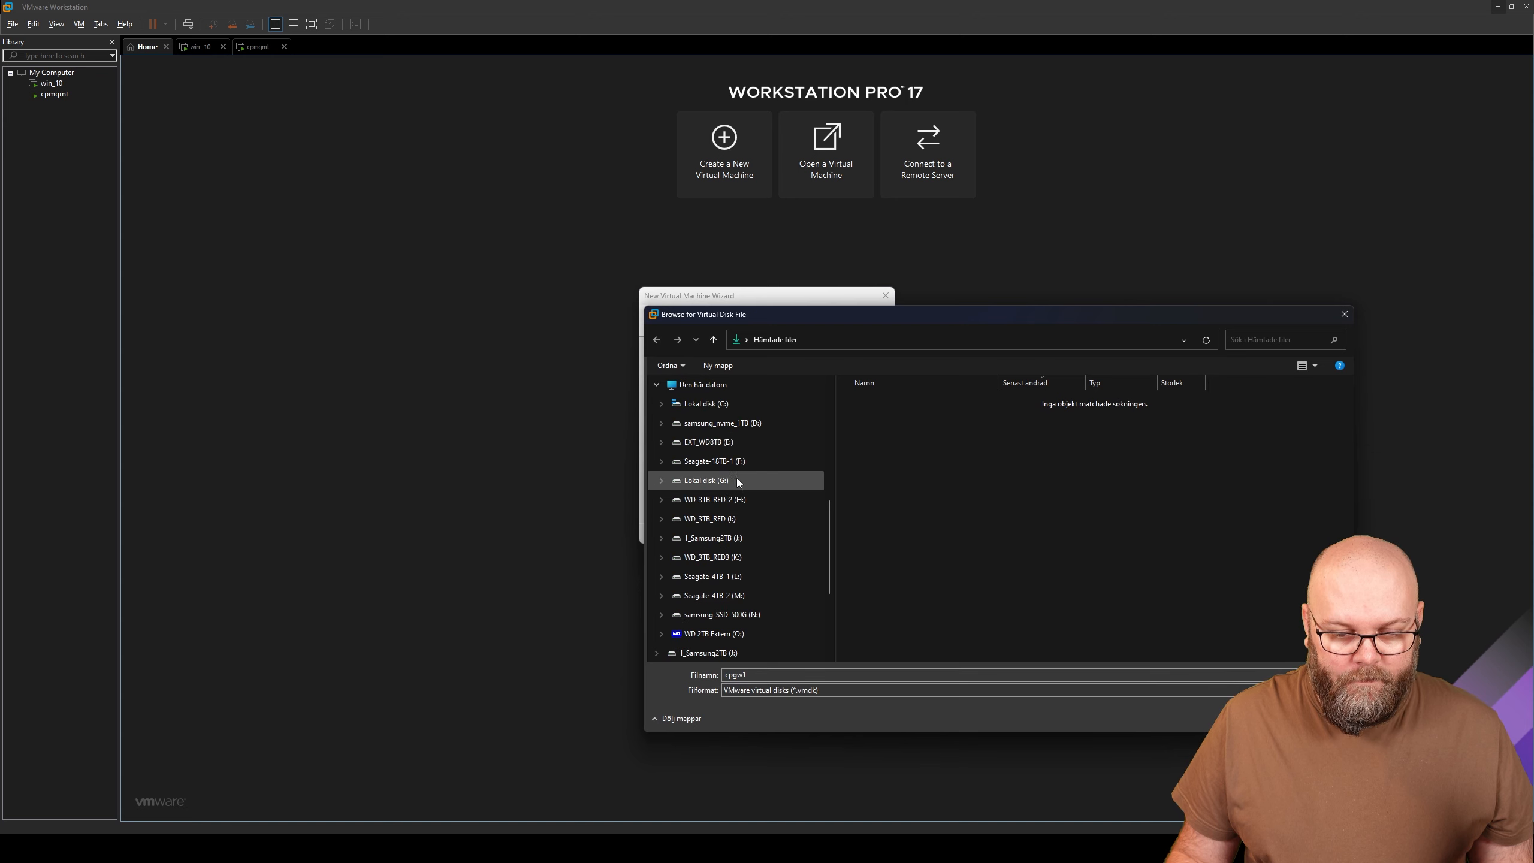
{"action": "key", "text": "Return"}
{"action": "key", "text": "Return"}
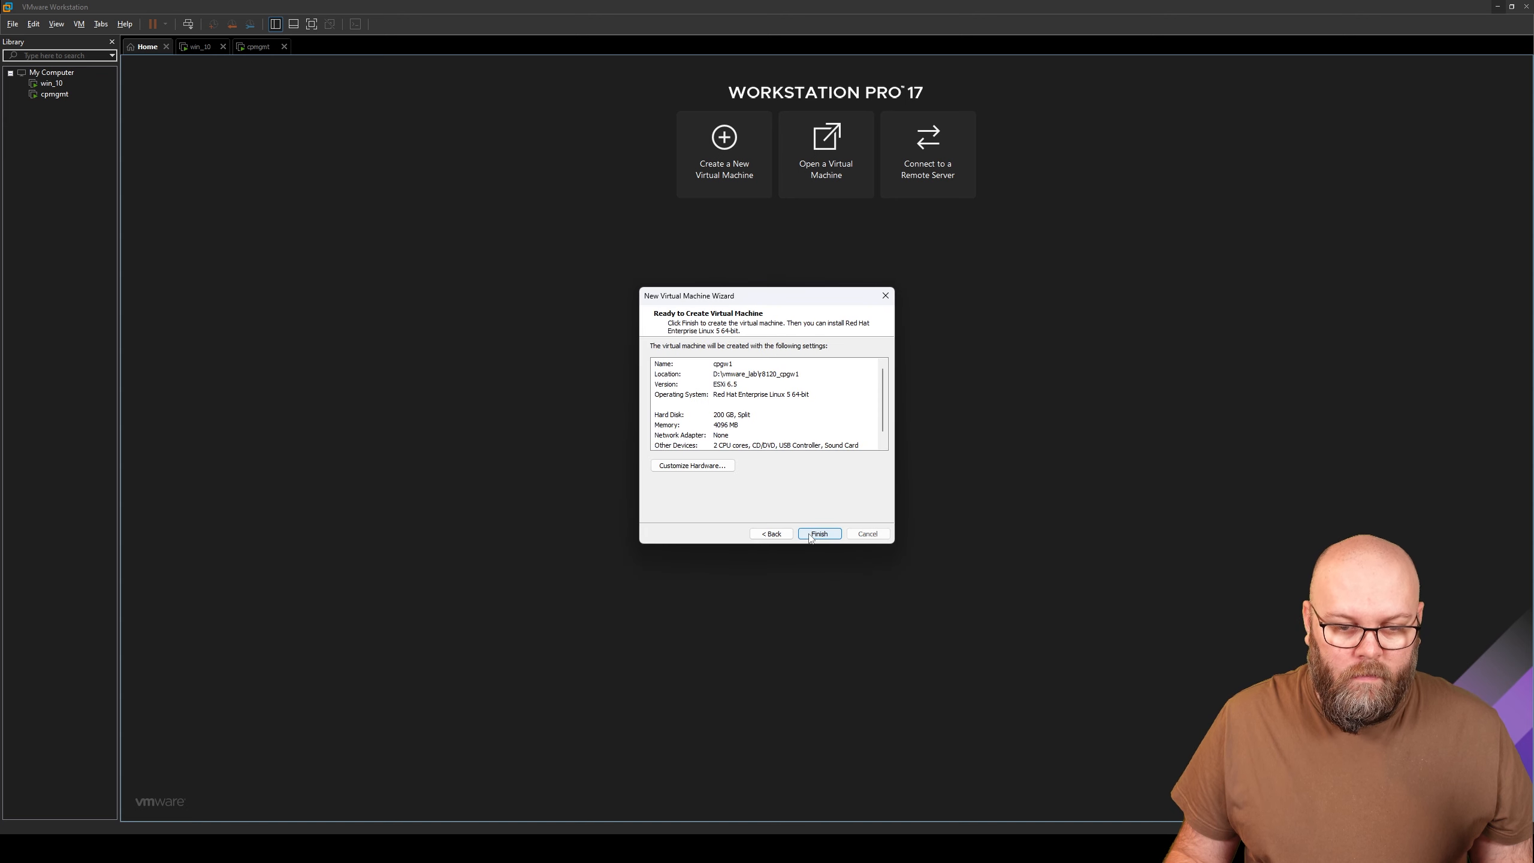
- Add three network adapters to cpgw1 in Customize Hardware
{"action": "left_click", "coordinate": [722, 465]}
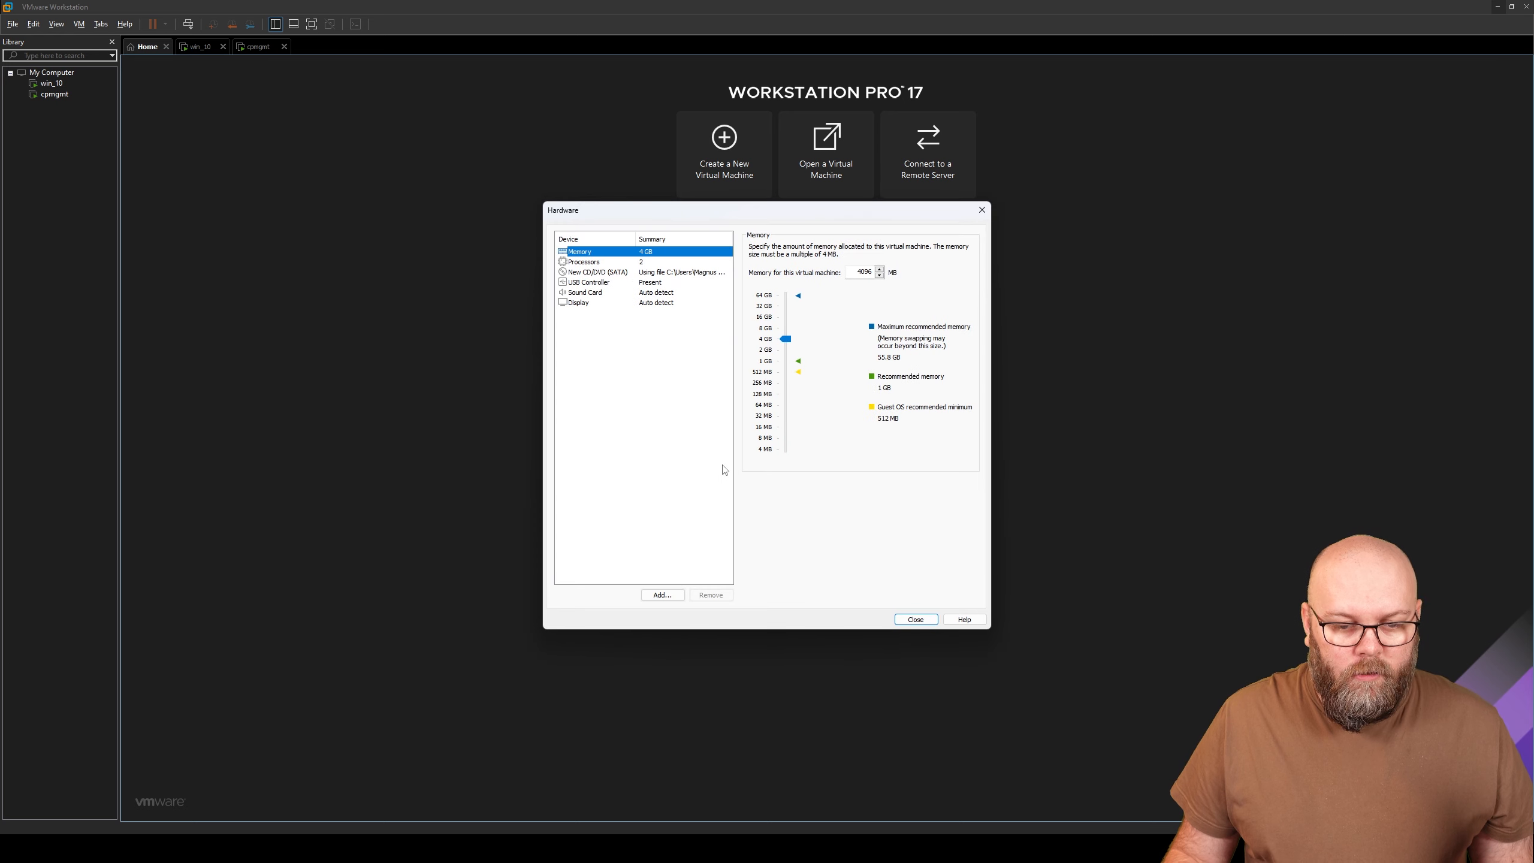
{"action": "left_click", "coordinate": [663, 594]}
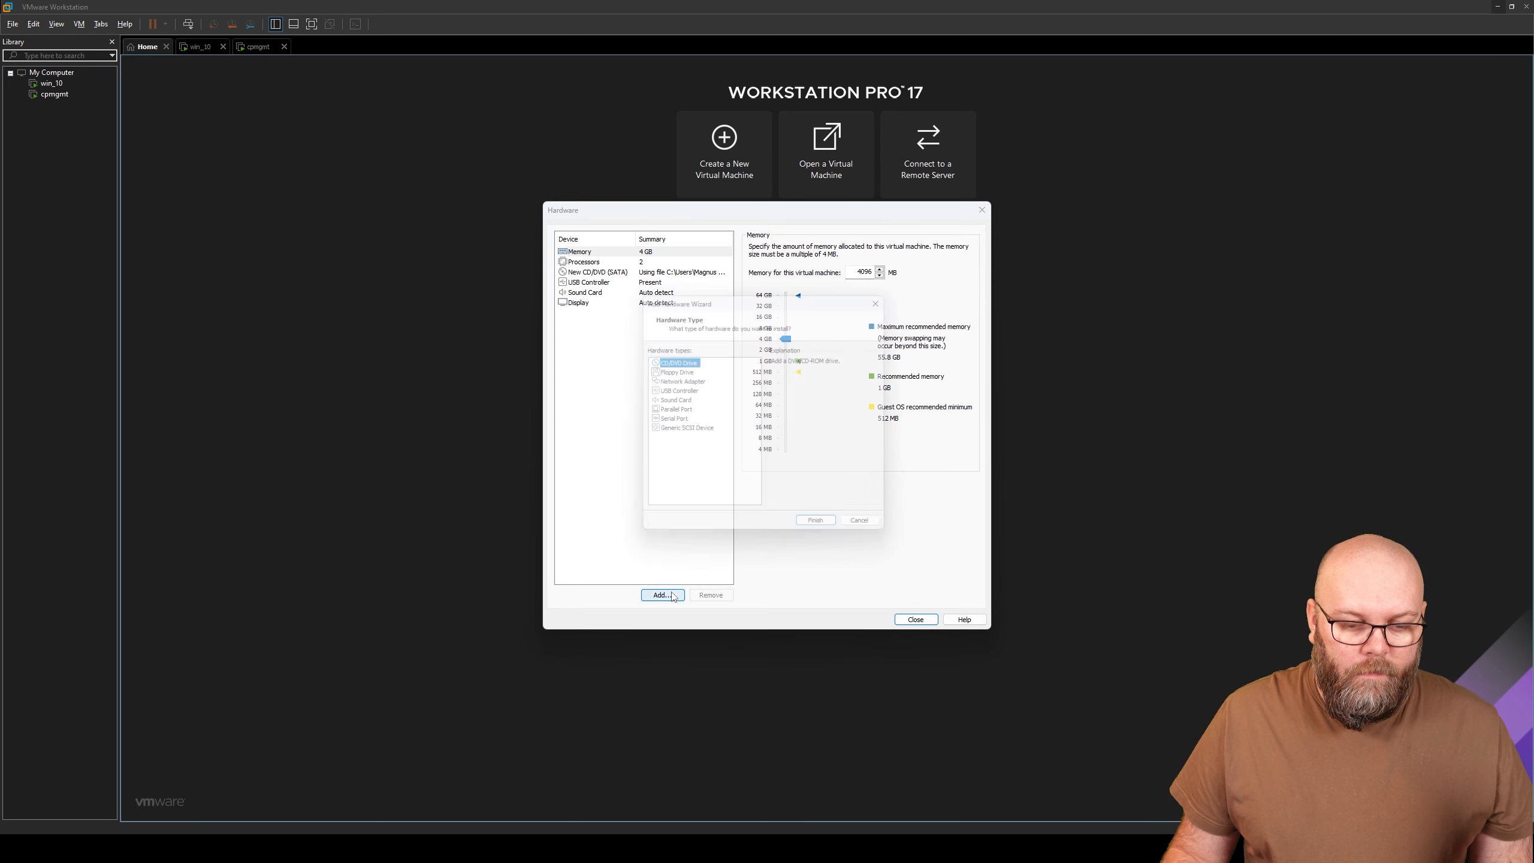
{"action": "left_click", "coordinate": [689, 380]}
{"action": "left_click", "coordinate": [824, 532]}
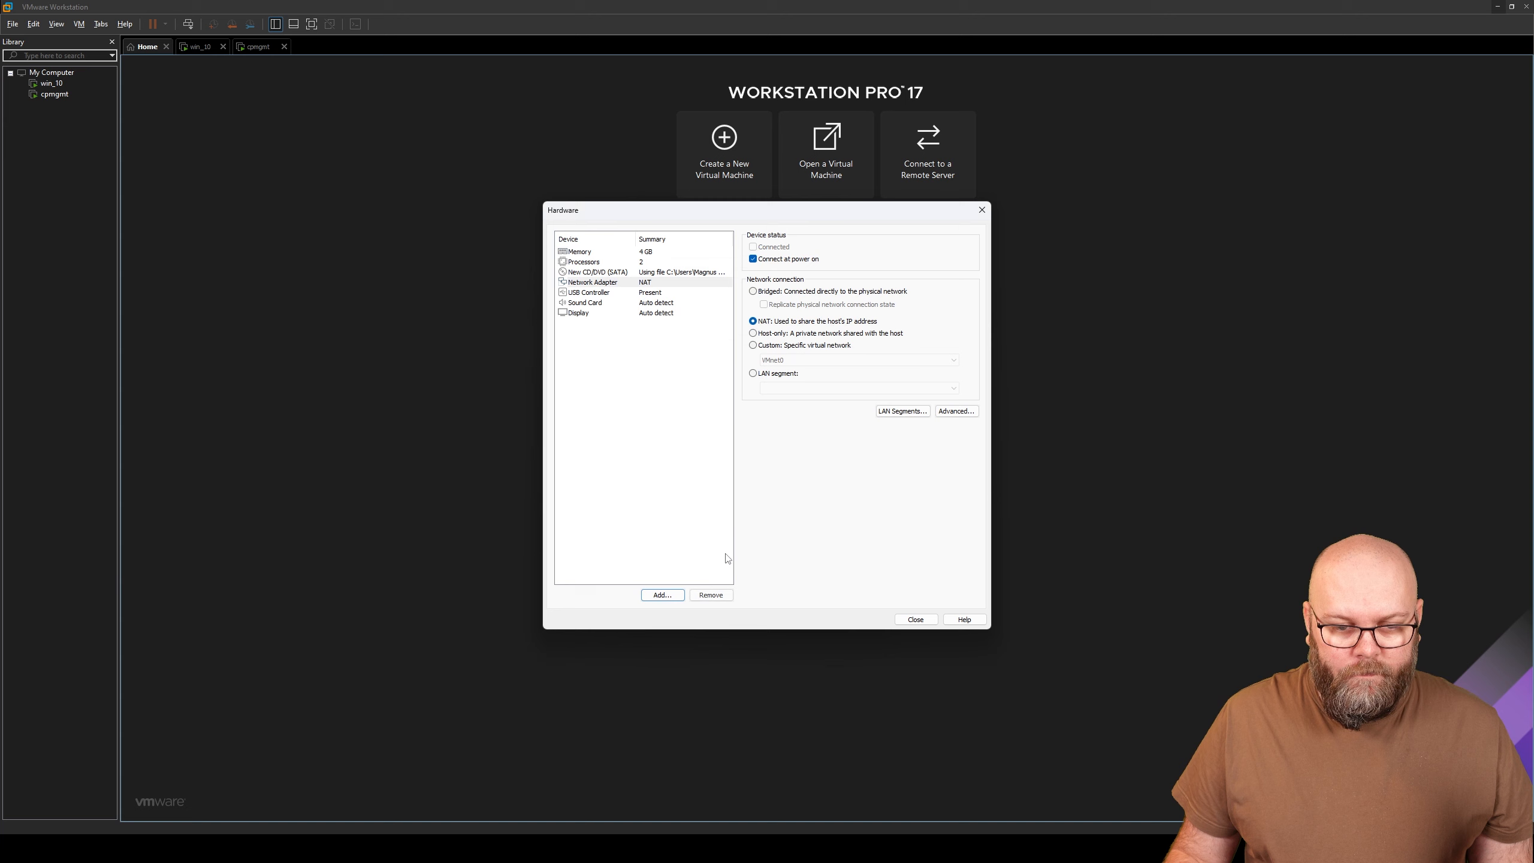
{"action": "left_click", "coordinate": [663, 594]}
{"action": "left_click", "coordinate": [679, 380]}
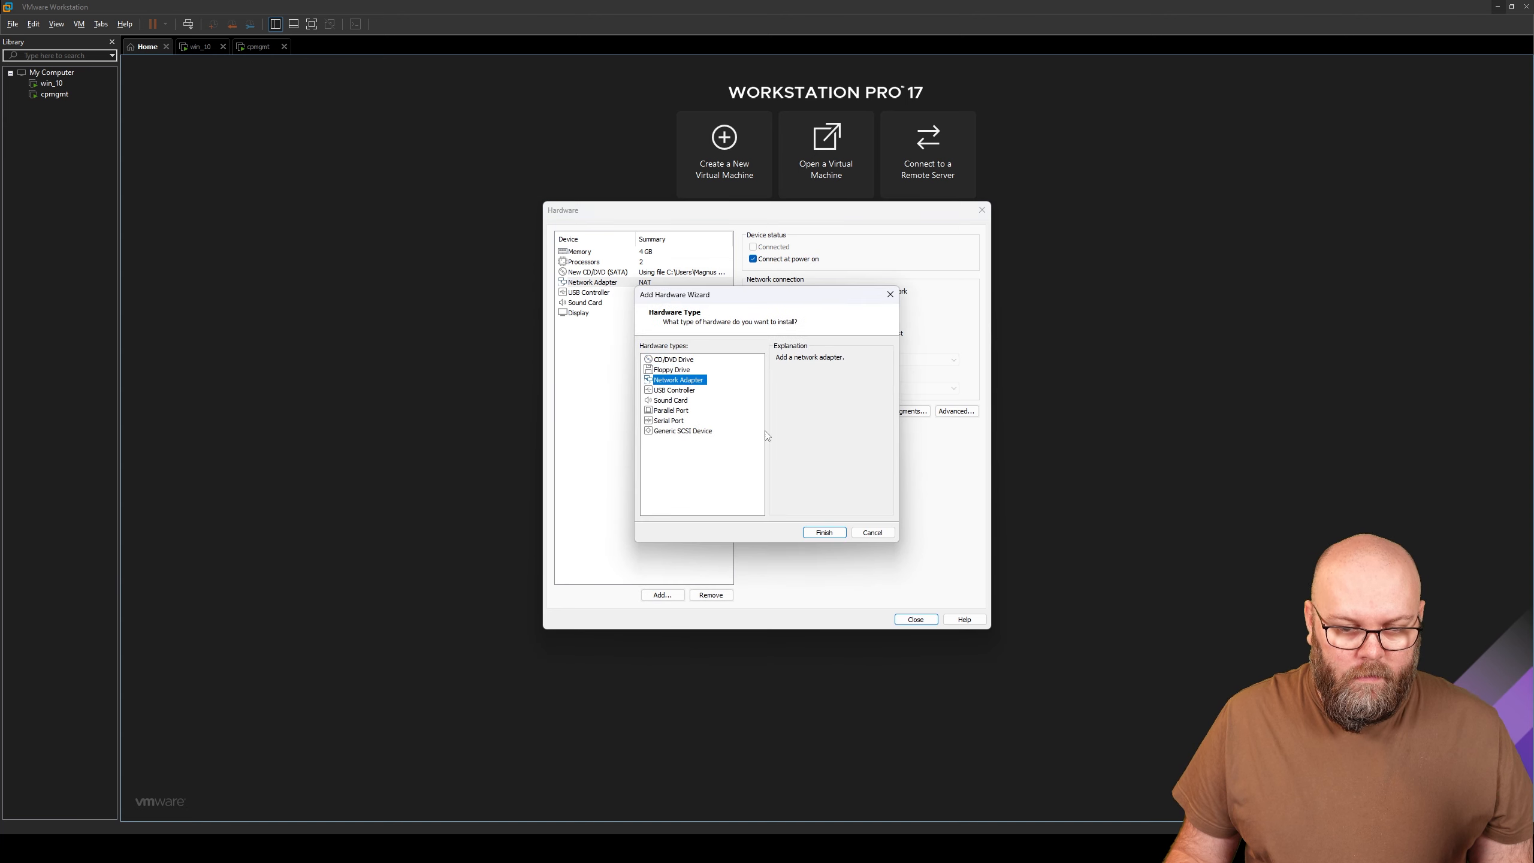
{"action": "left_click", "coordinate": [833, 534]}
{"action": "left_click", "coordinate": [663, 595]}
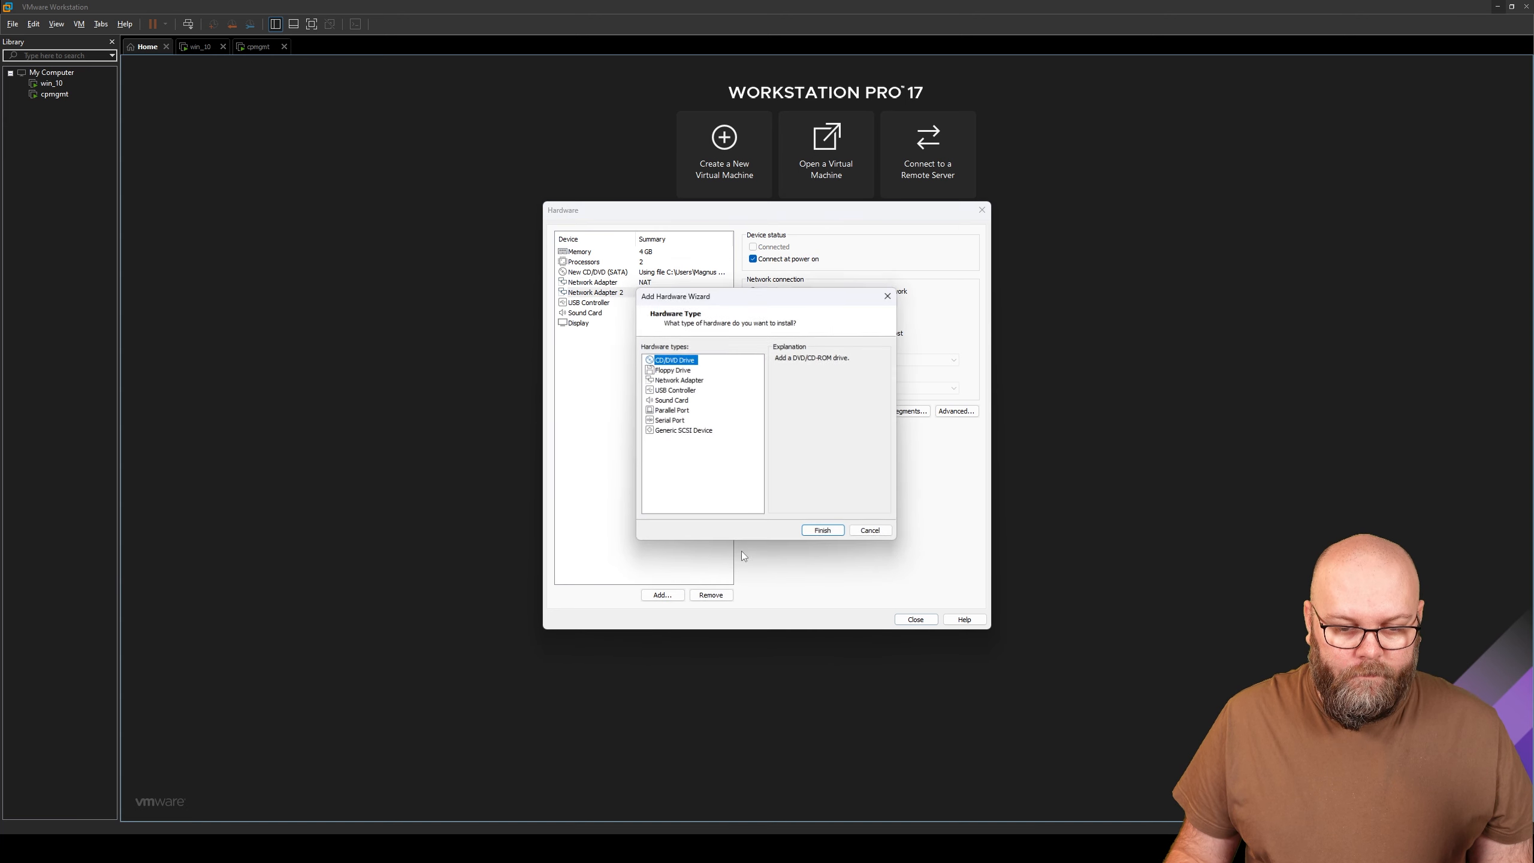
{"action": "left_click", "coordinate": [688, 379]}
{"action": "left_click", "coordinate": [832, 534]}
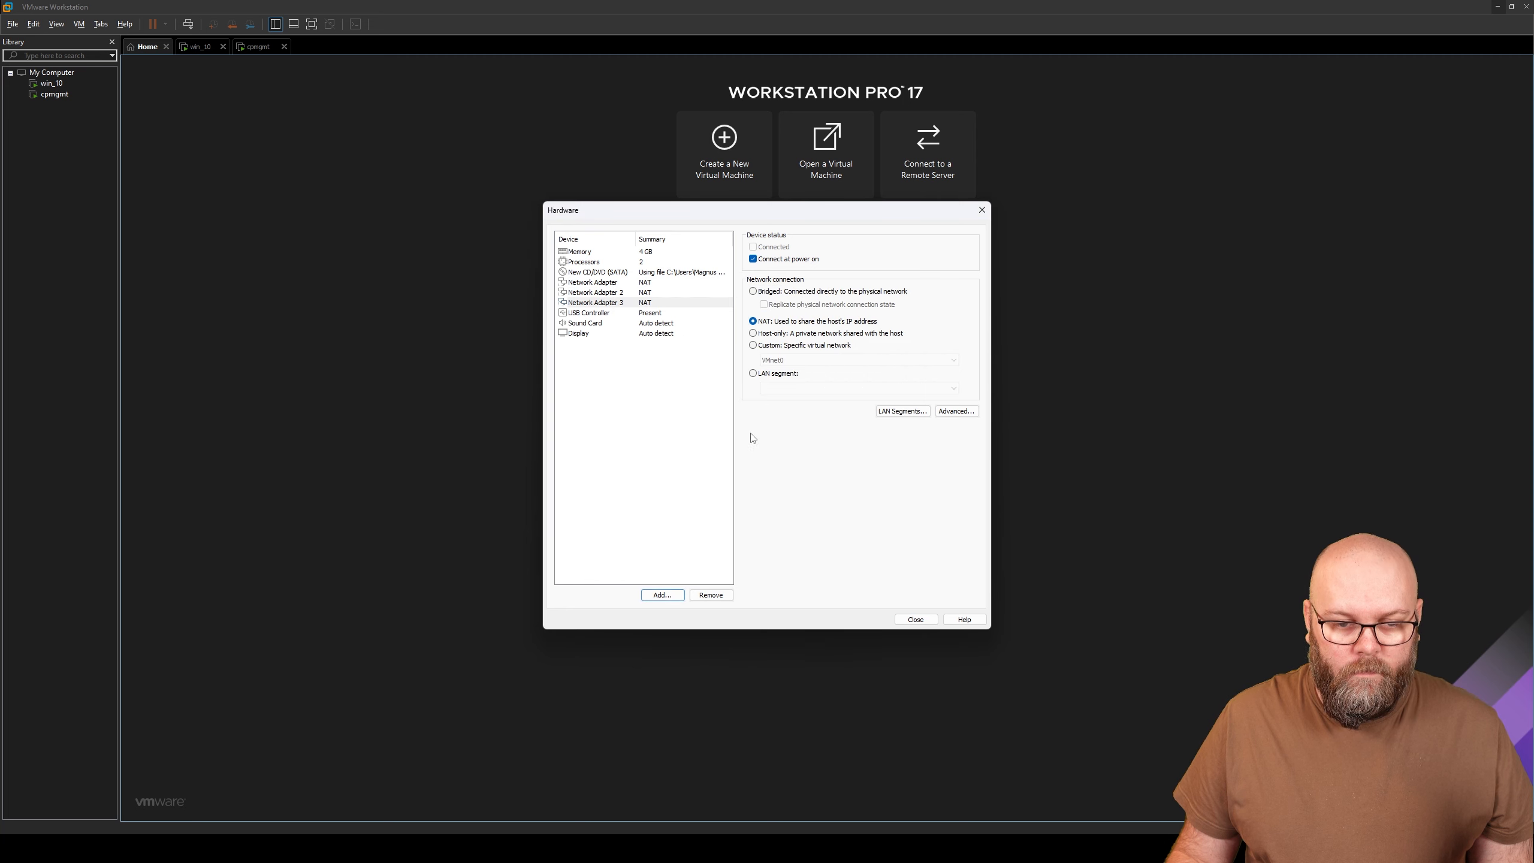
{"action": "left_click", "coordinate": [649, 282]}
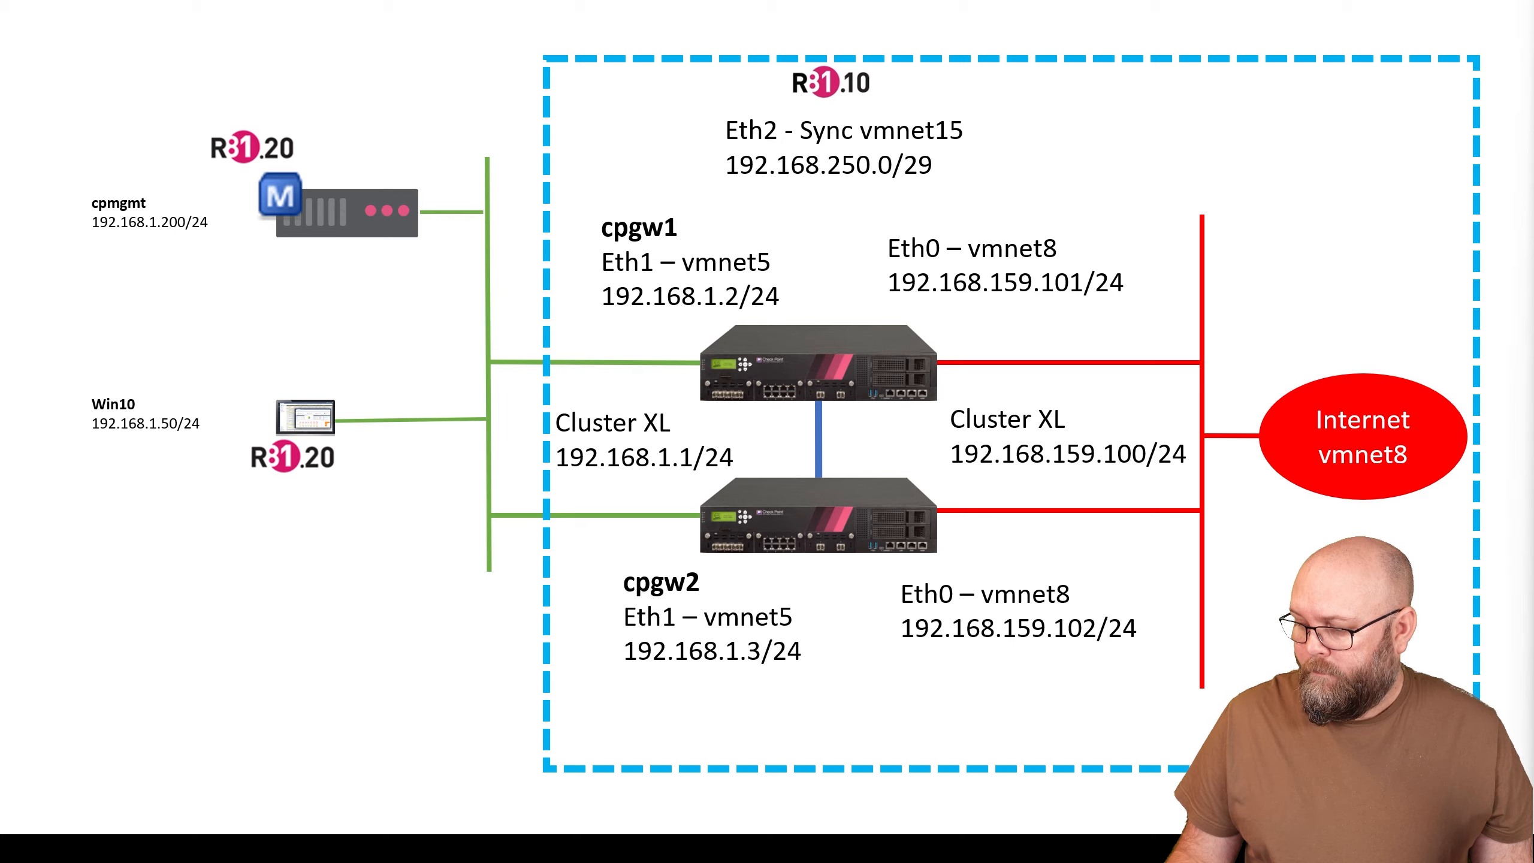
- Switch from the network diagram slide back to cpgw1's Hardware dialog
{"action": "key", "text": "alt+Tab"}
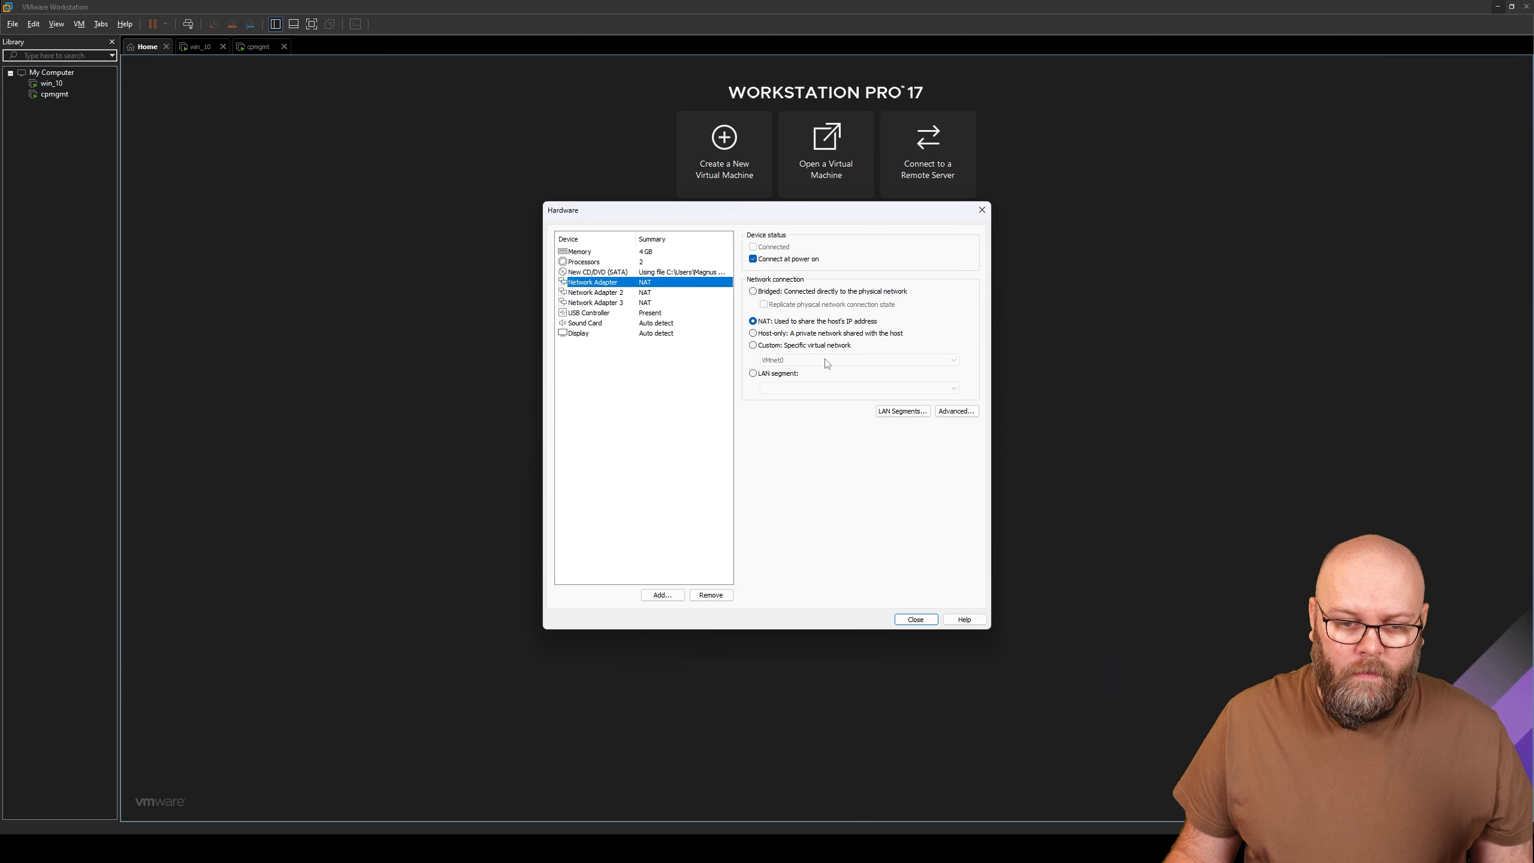
- Connect Network Adapters 1, 2 and 3 to custom VMnet8, VMnet5 and VMnet15
{"action": "left_click", "coordinate": [797, 350]}
{"action": "left_click", "coordinate": [807, 360]}
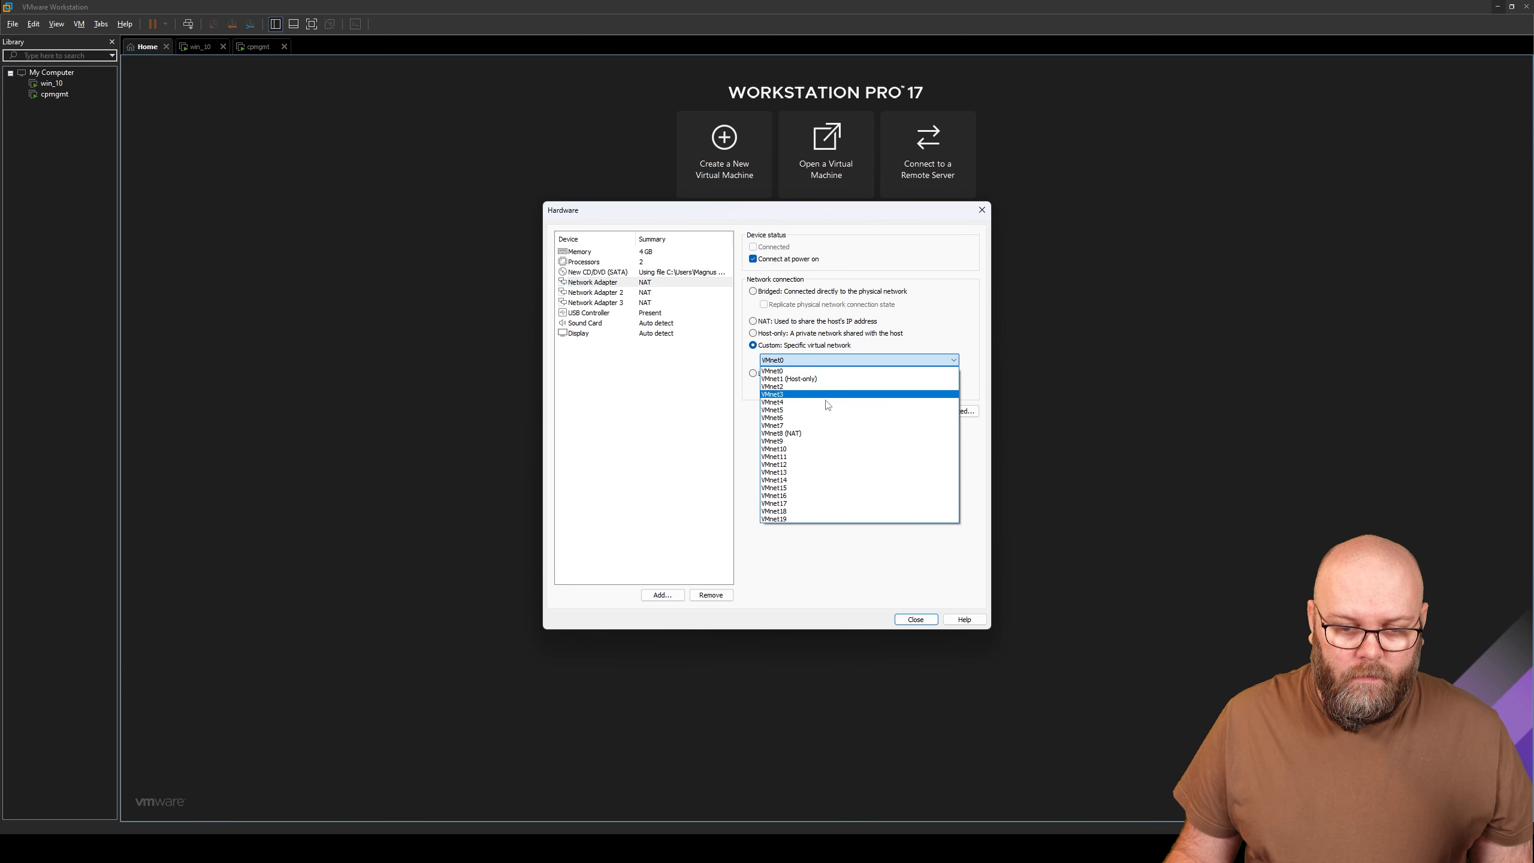
{"action": "left_click", "coordinate": [808, 432]}
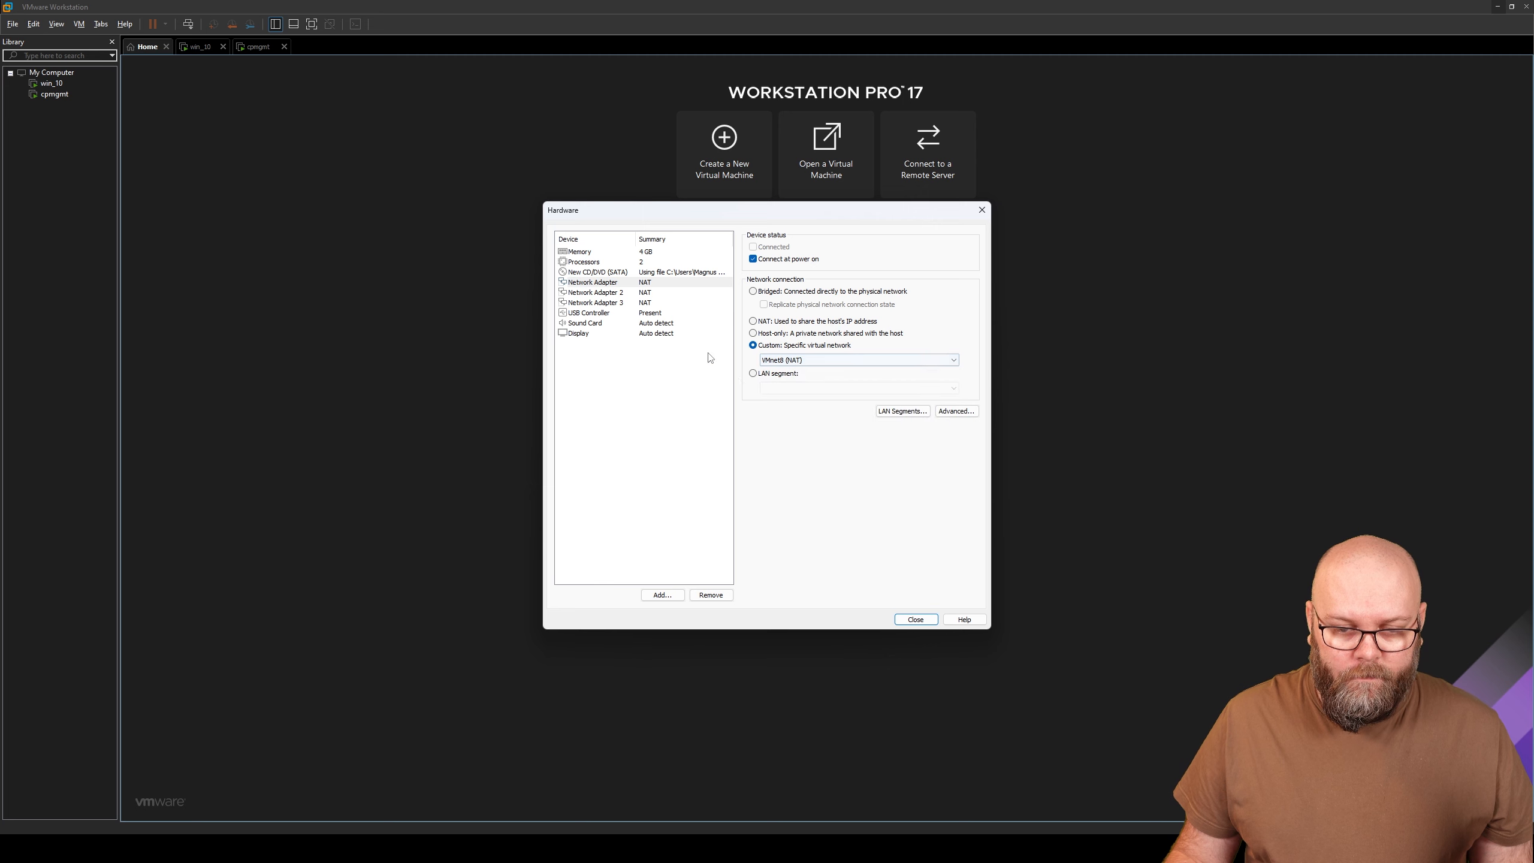
{"action": "left_click", "coordinate": [664, 292]}
{"action": "left_click", "coordinate": [788, 345]}
{"action": "left_click", "coordinate": [807, 360]}
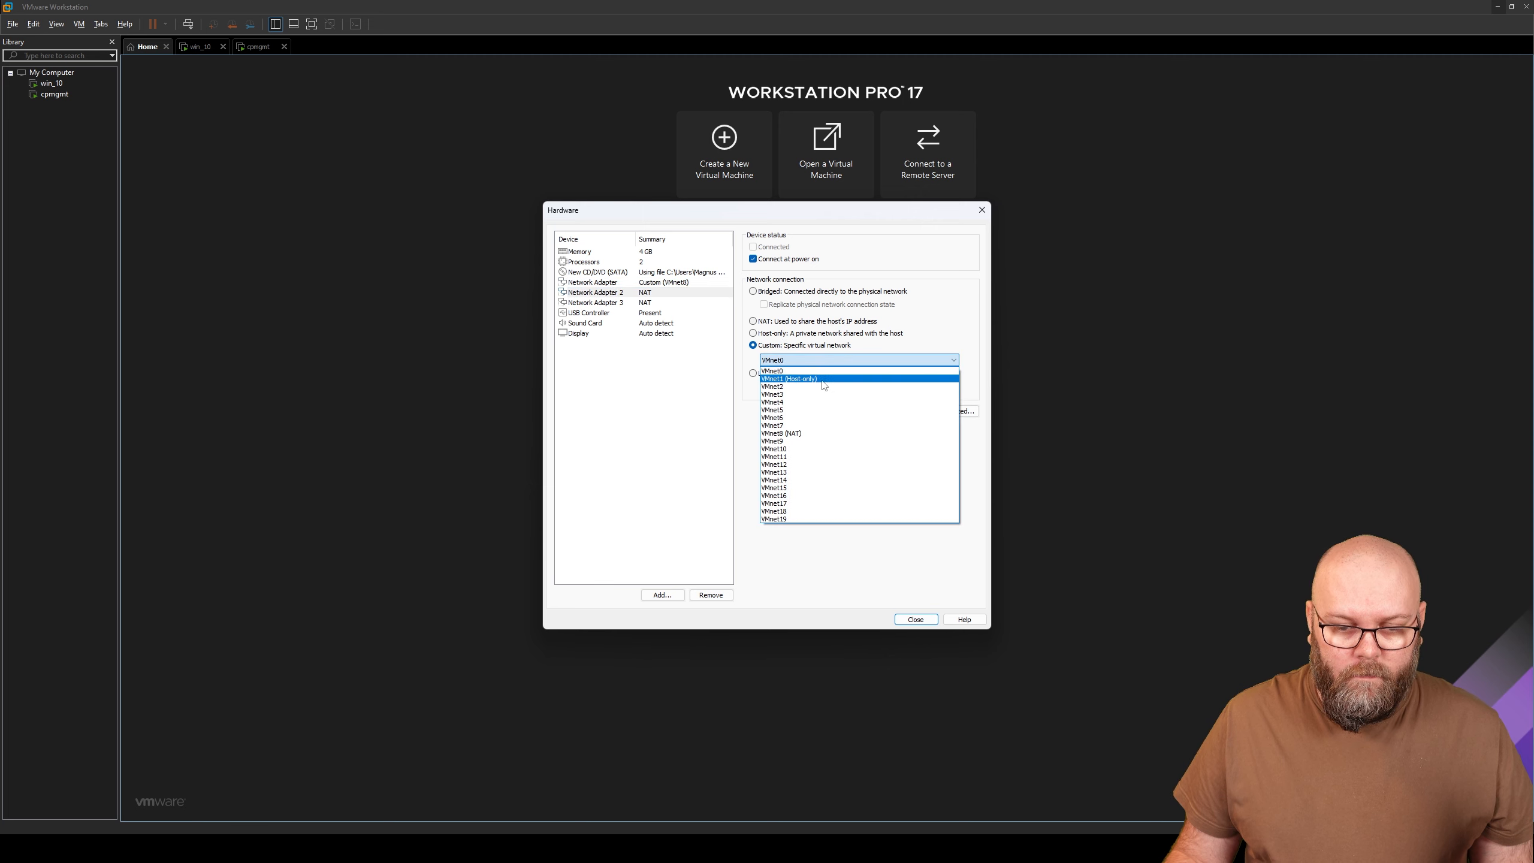
{"action": "left_click", "coordinate": [809, 410]}
{"action": "left_click", "coordinate": [664, 303]}
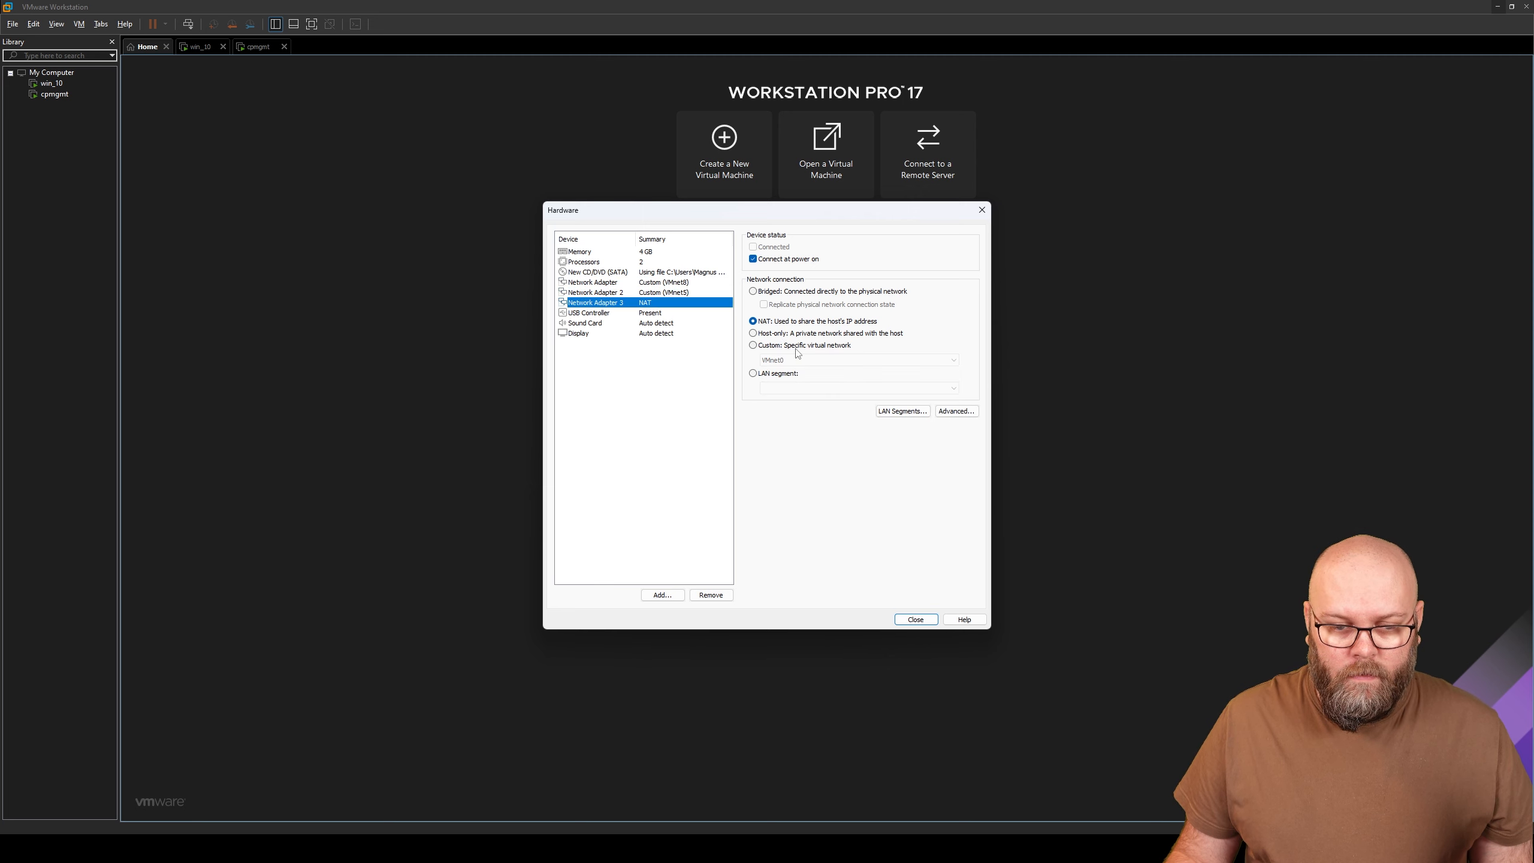
{"action": "left_click", "coordinate": [799, 346]}
{"action": "left_click", "coordinate": [808, 361]}
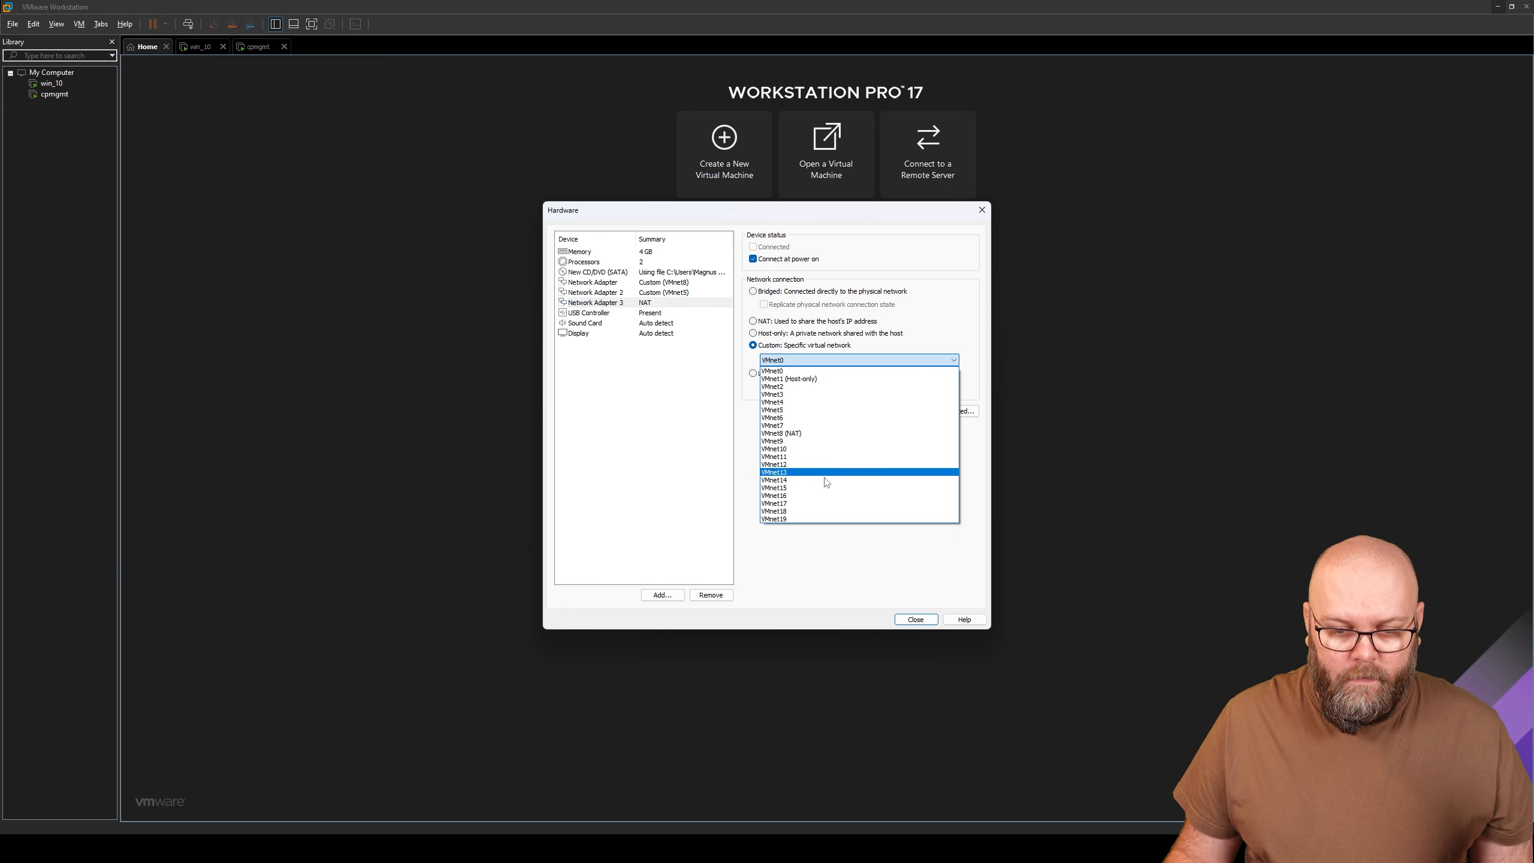
{"action": "left_click", "coordinate": [818, 488]}
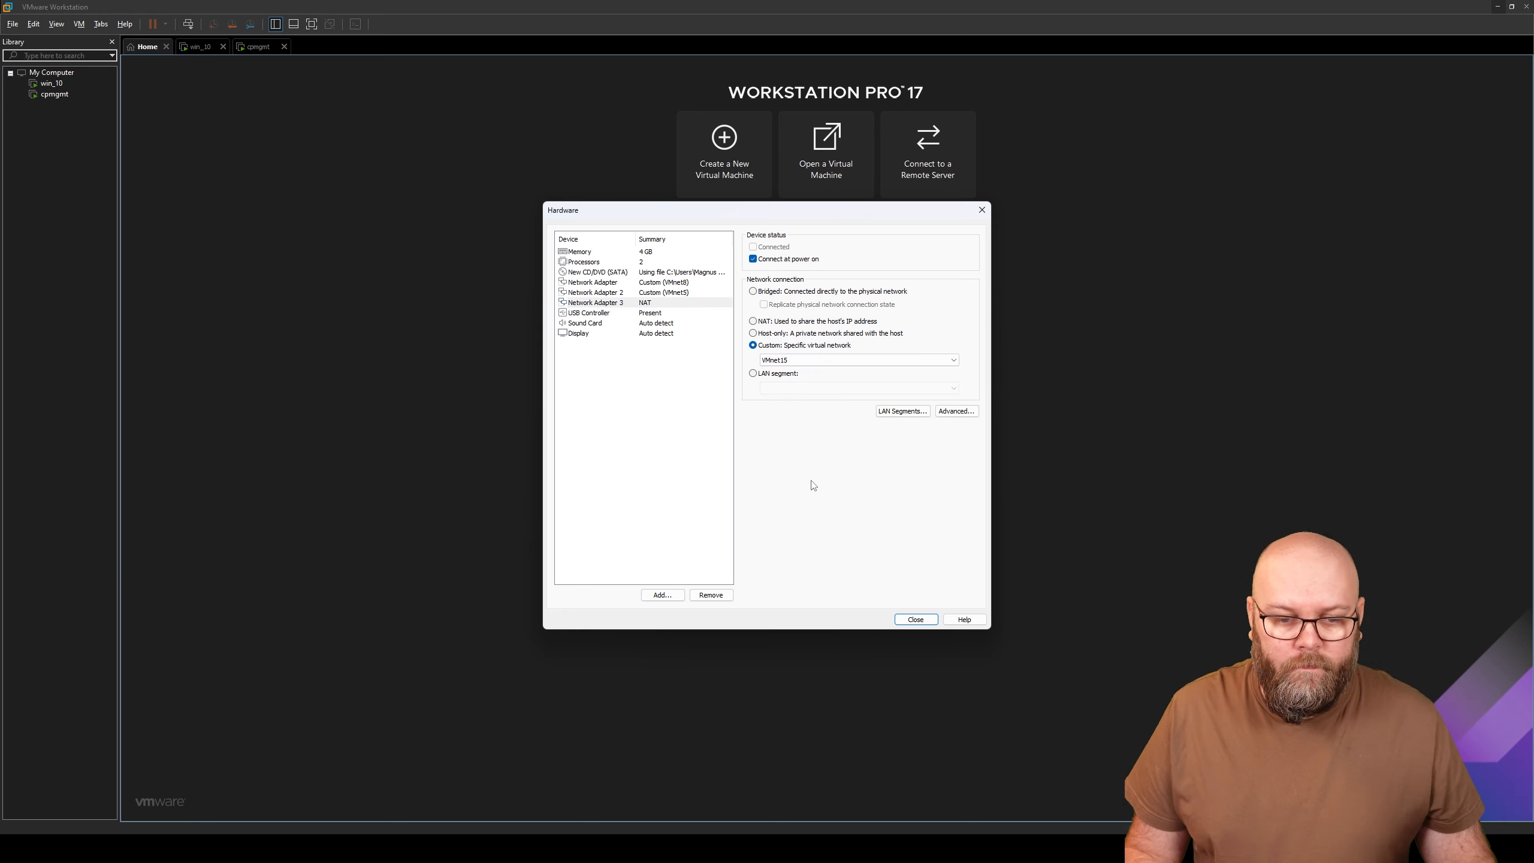
- Review the adapter settings and close the hardware dialog to the summary
{"action": "left_click", "coordinate": [661, 322]}
{"action": "left_click", "coordinate": [662, 282]}
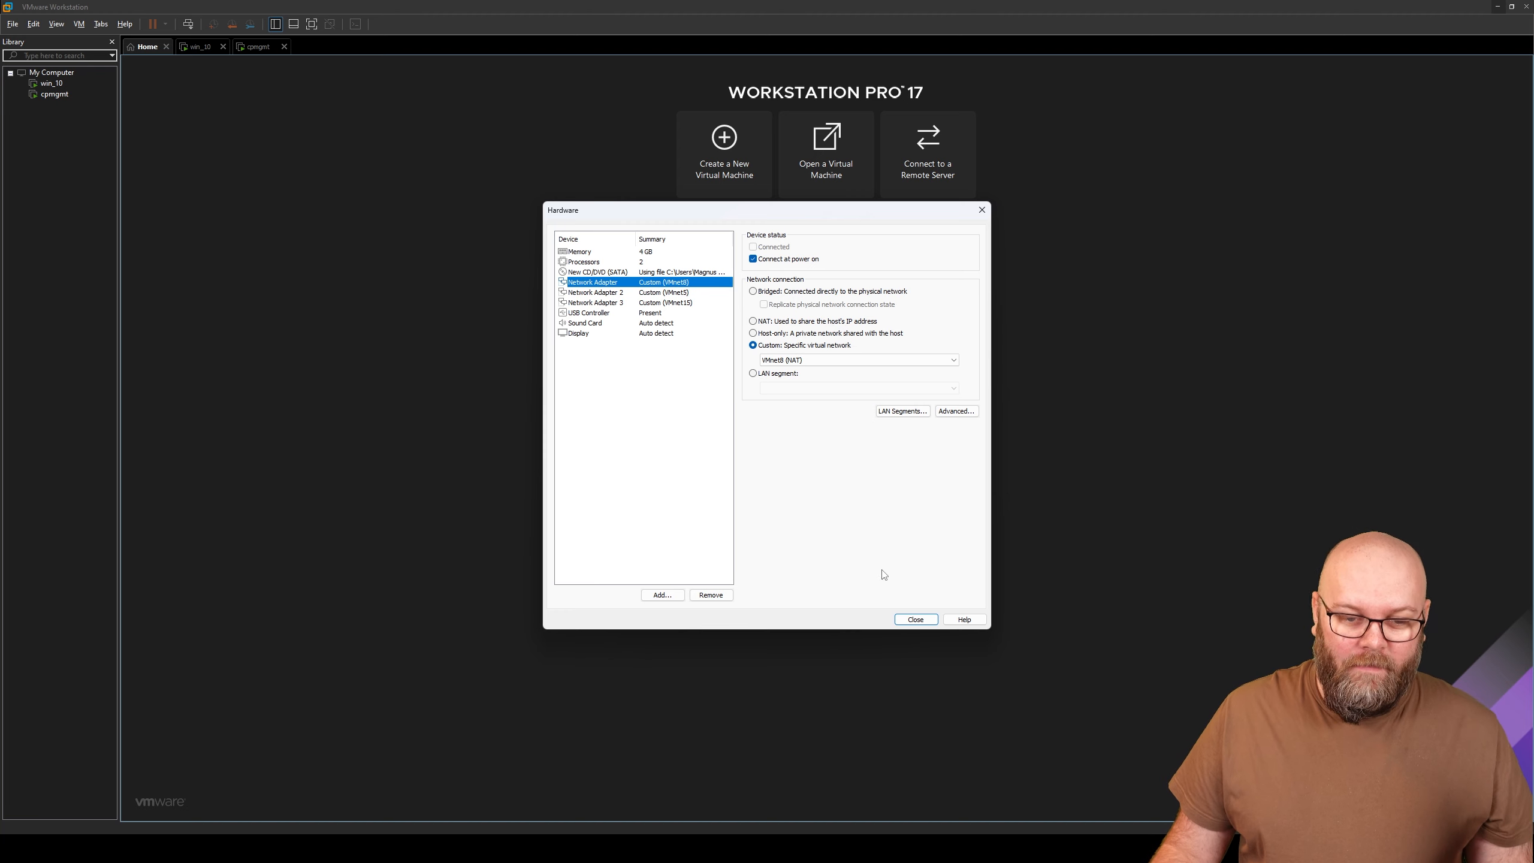
{"action": "left_click", "coordinate": [916, 618]}
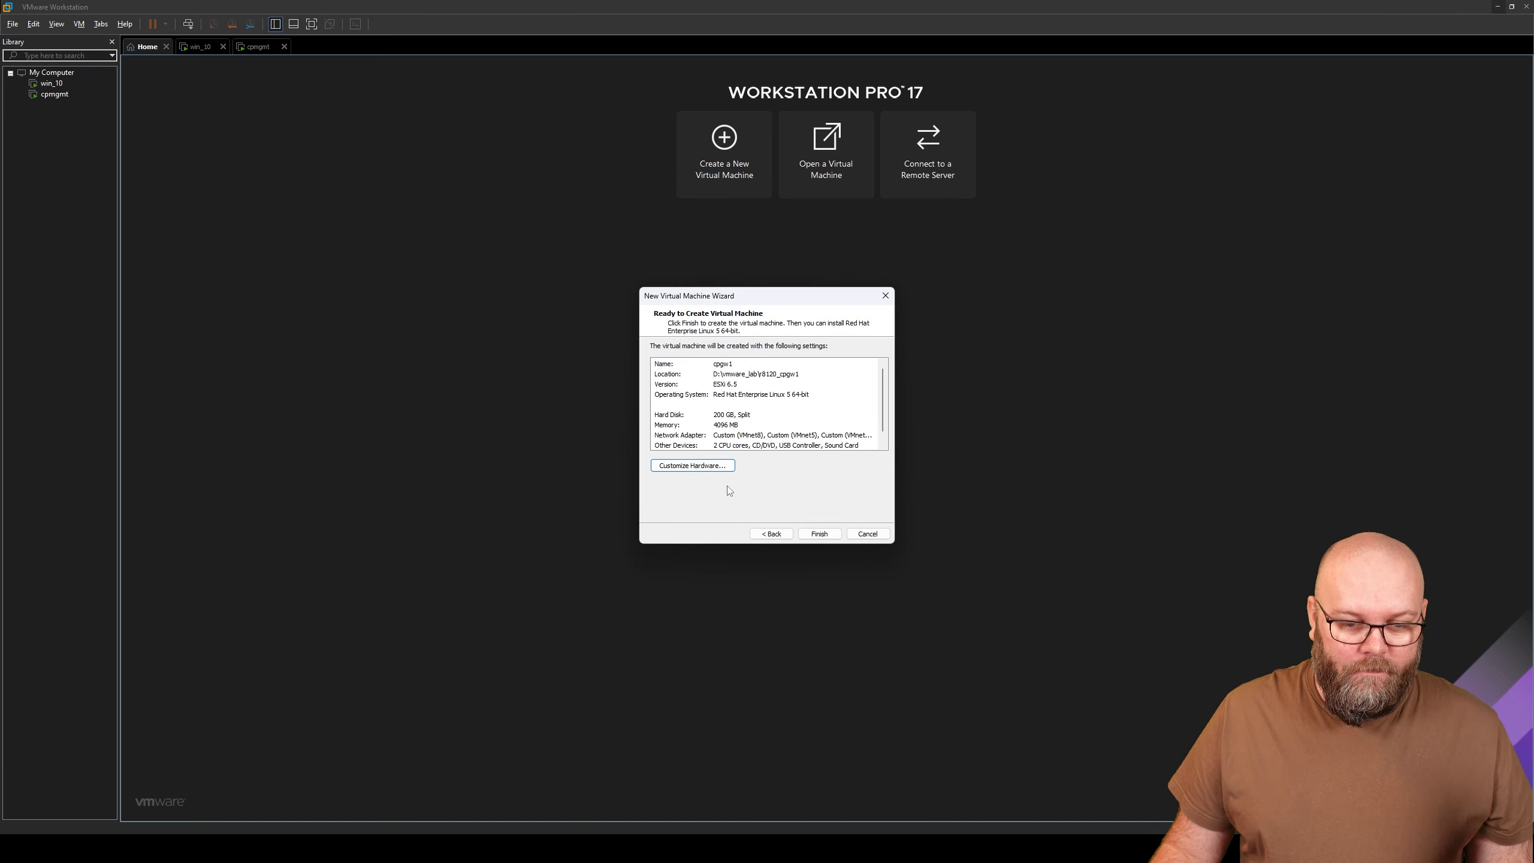
- Create cpgw1, power it on and start the Gaia installation from the boot menu
{"action": "left_click", "coordinate": [815, 533]}
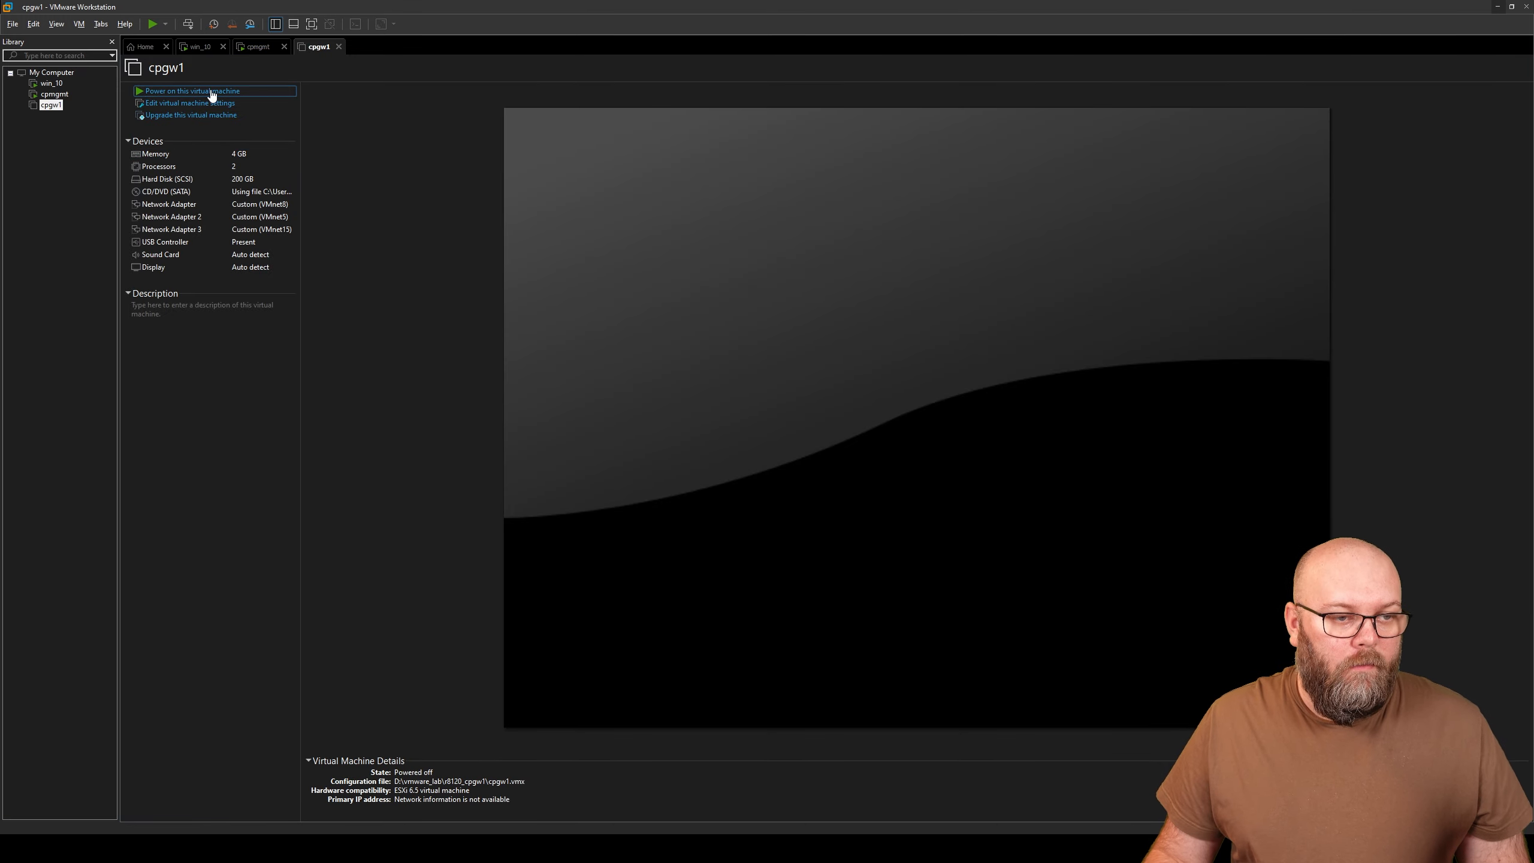
{"action": "left_click", "coordinate": [212, 92]}
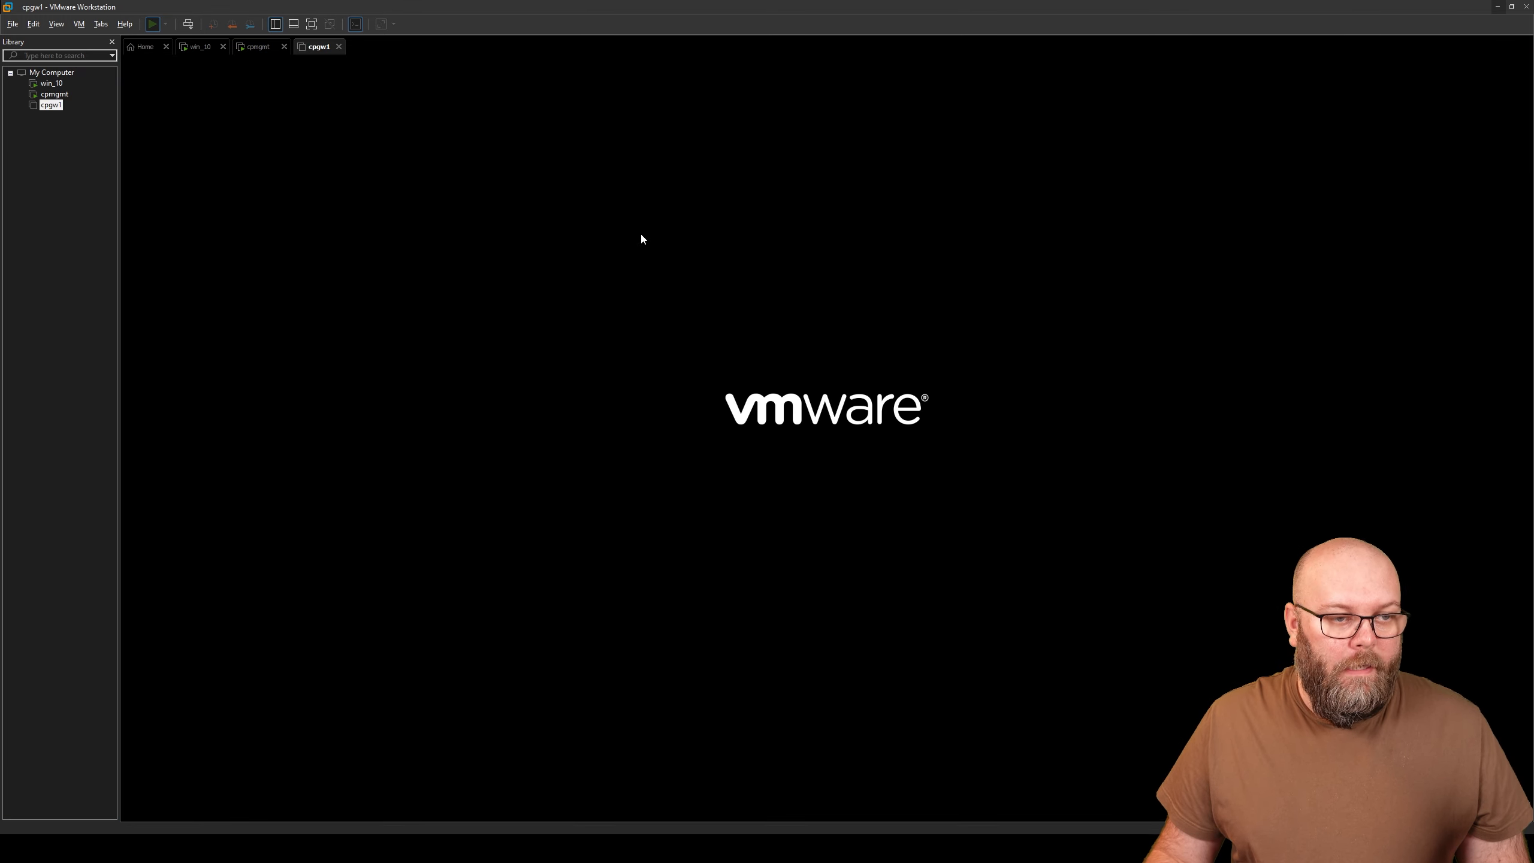
{"action": "left_click", "coordinate": [766, 284]}
{"action": "key", "text": "Return"}
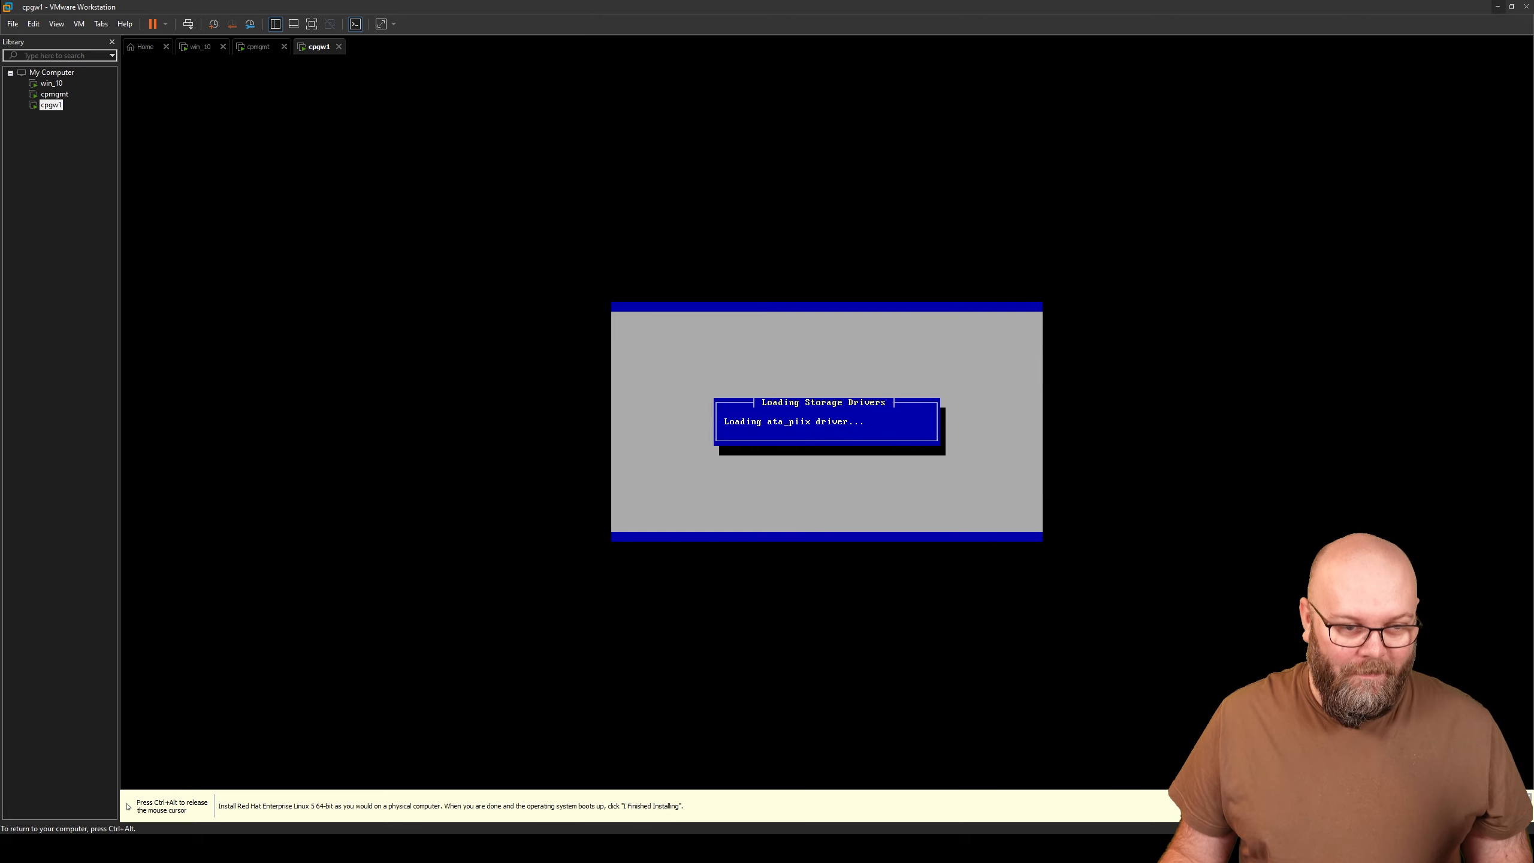
- Open cpgw1's virtual machine settings
{"action": "key", "text": "ctrl+alt"}
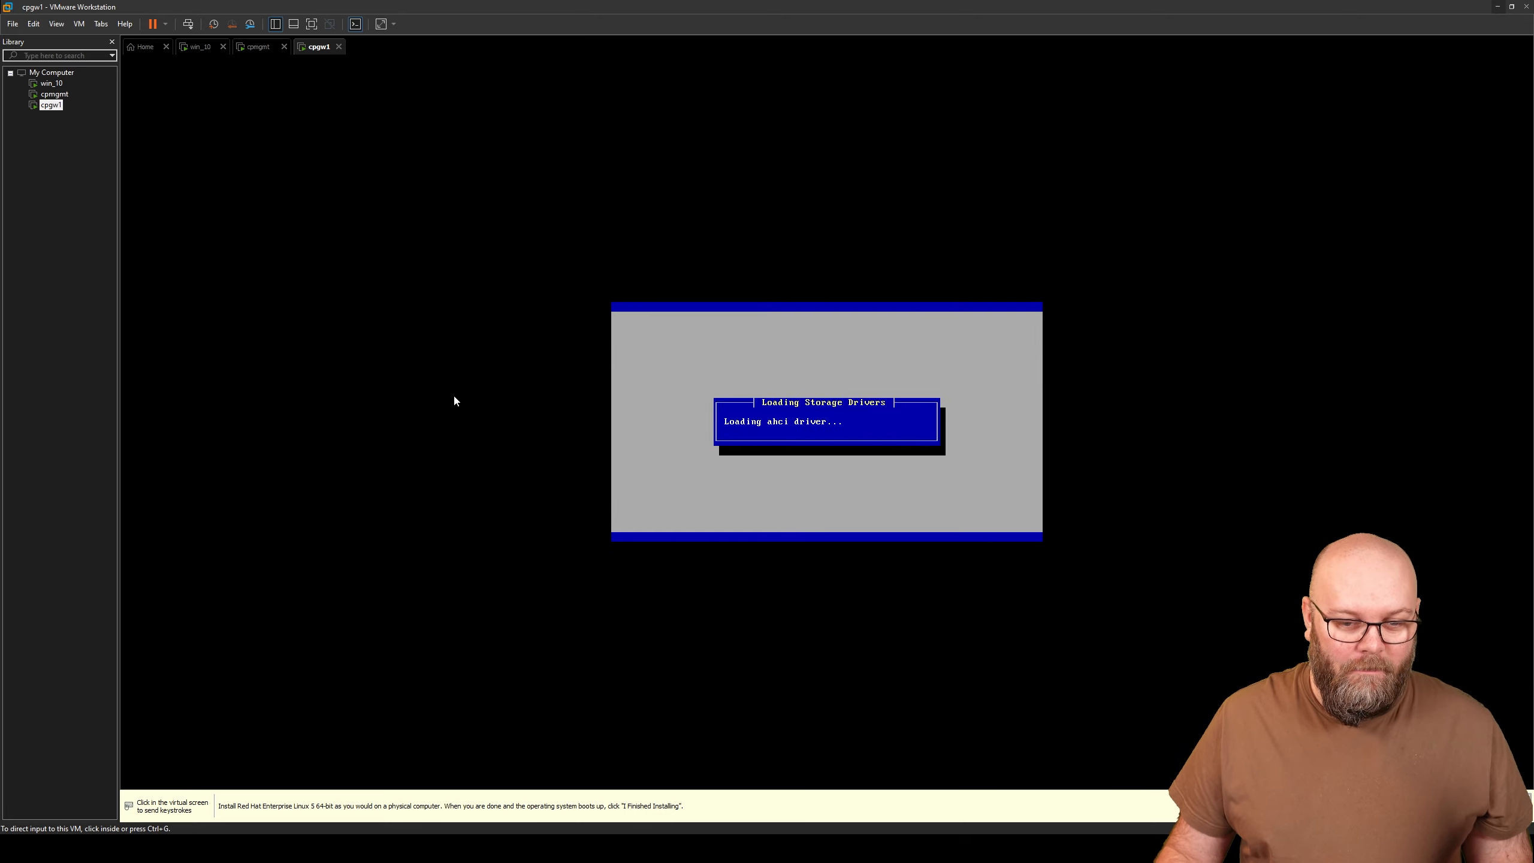
{"action": "right_click", "coordinate": [56, 112]}
{"action": "left_click", "coordinate": [163, 345]}
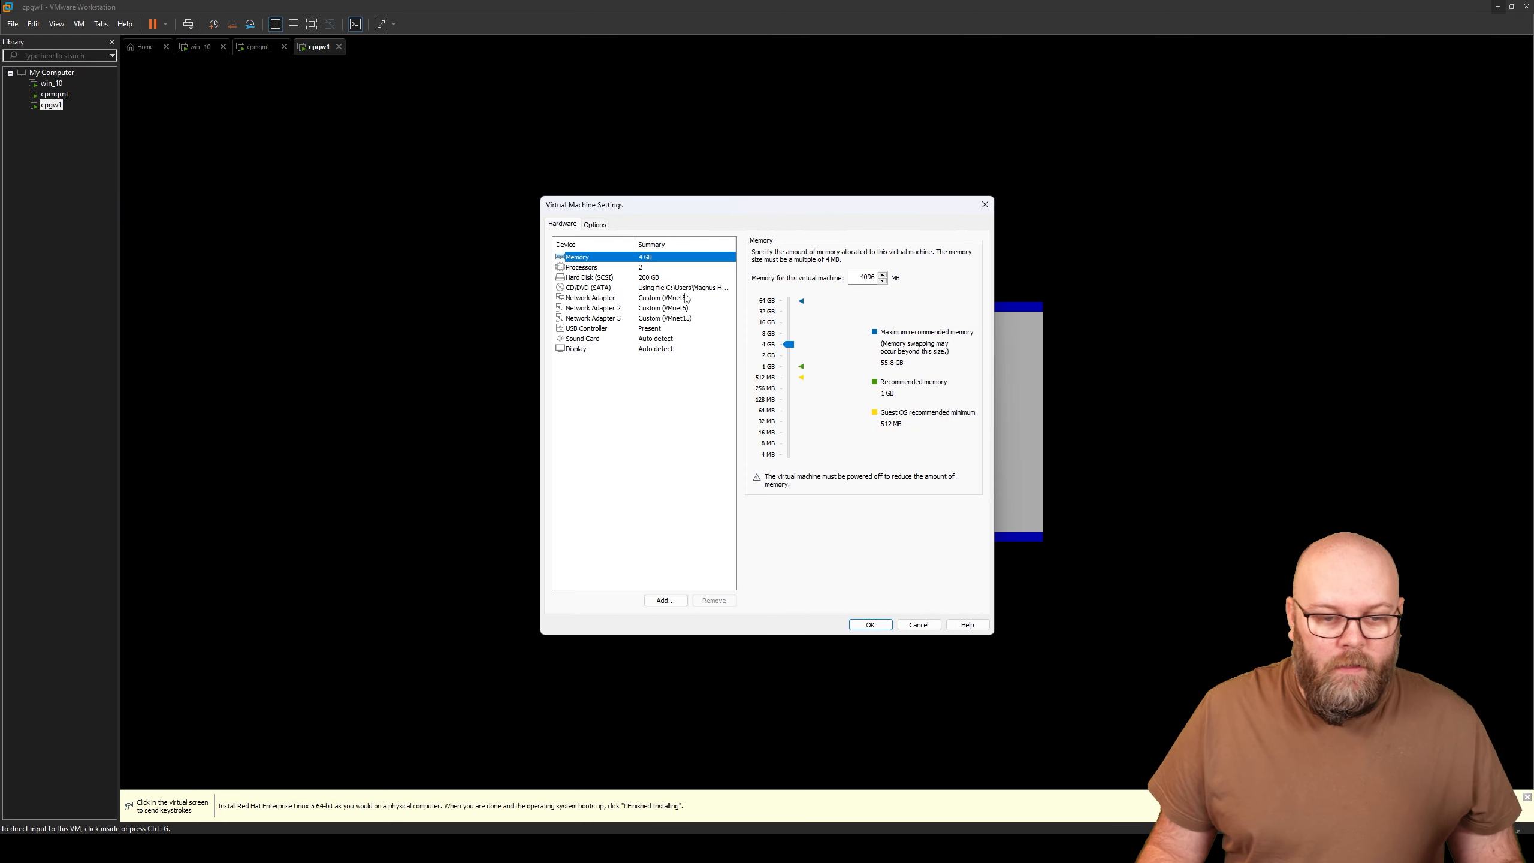
- Check which VMnet each of cpgw1's three network adapters uses
{"action": "left_click", "coordinate": [686, 298]}
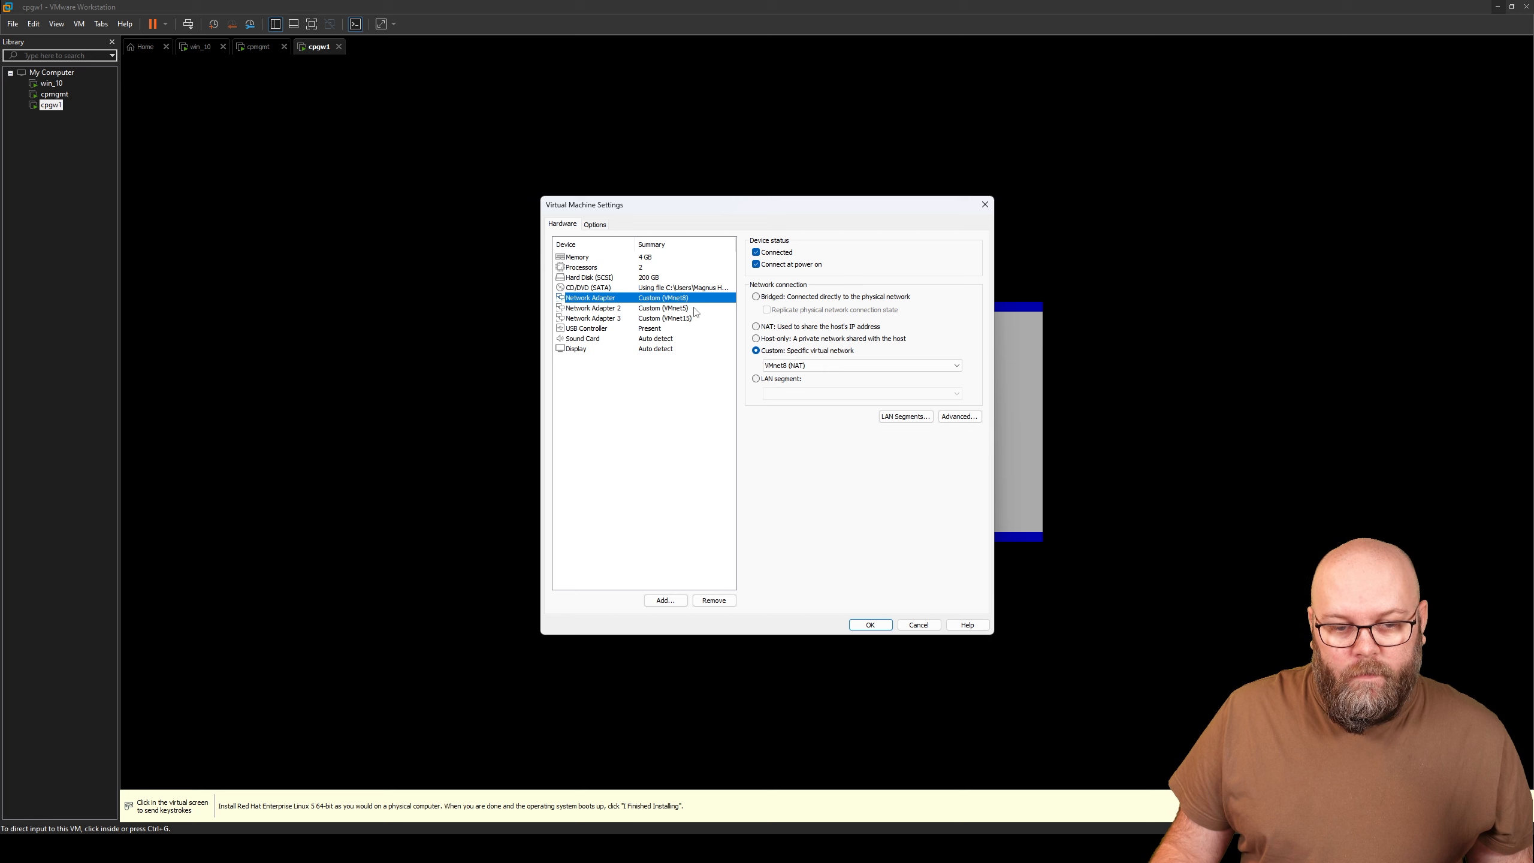
{"action": "left_click", "coordinate": [694, 309]}
{"action": "left_click", "coordinate": [690, 317]}
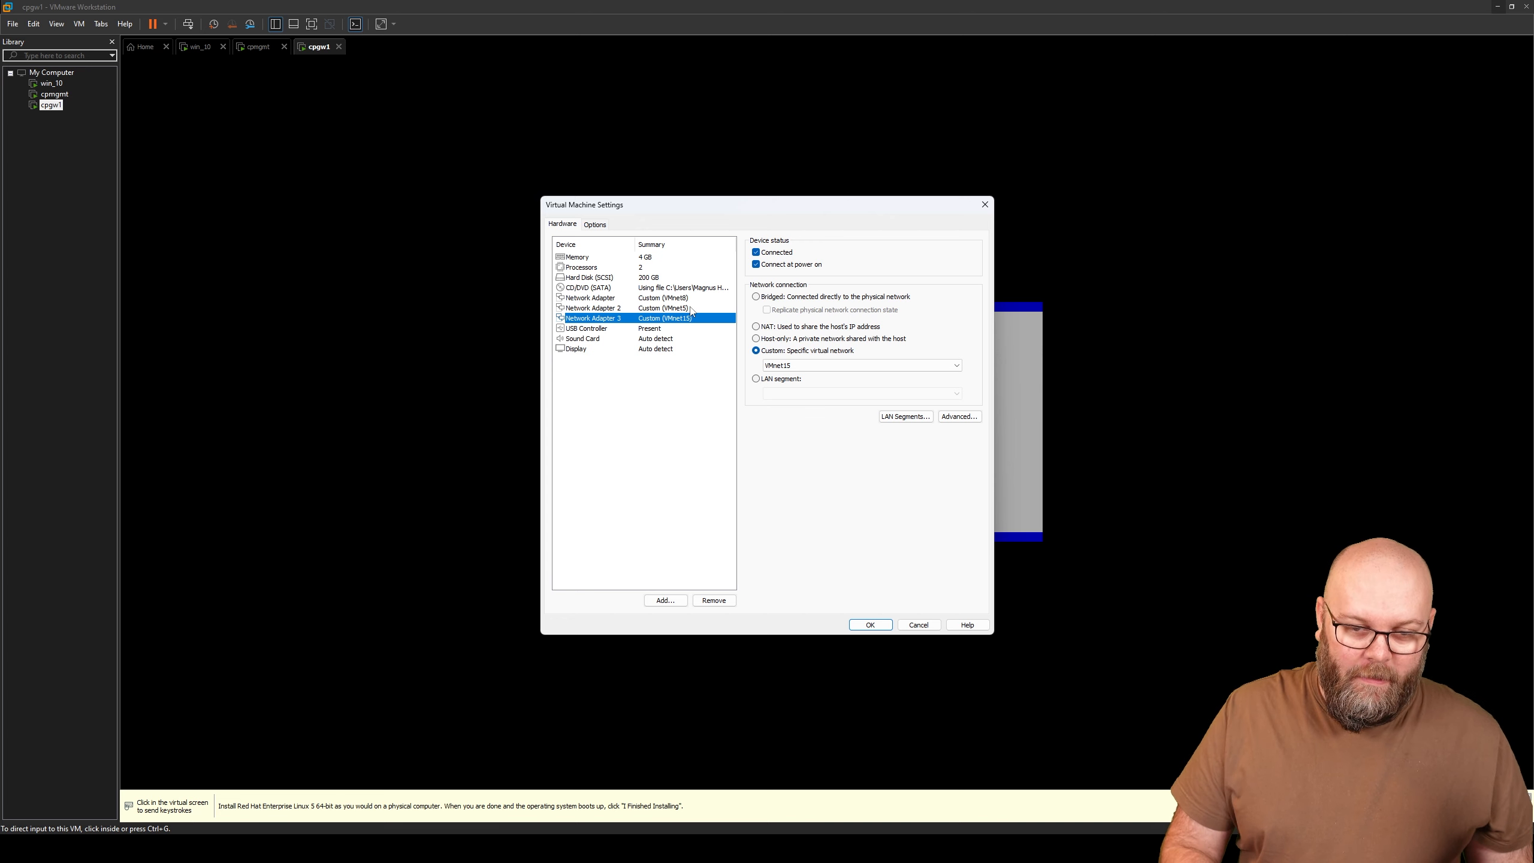
- Disconnect adapters 3 and 1 and disable connect at power on, keeping only VMnet5 connected
{"action": "left_click", "coordinate": [756, 252]}
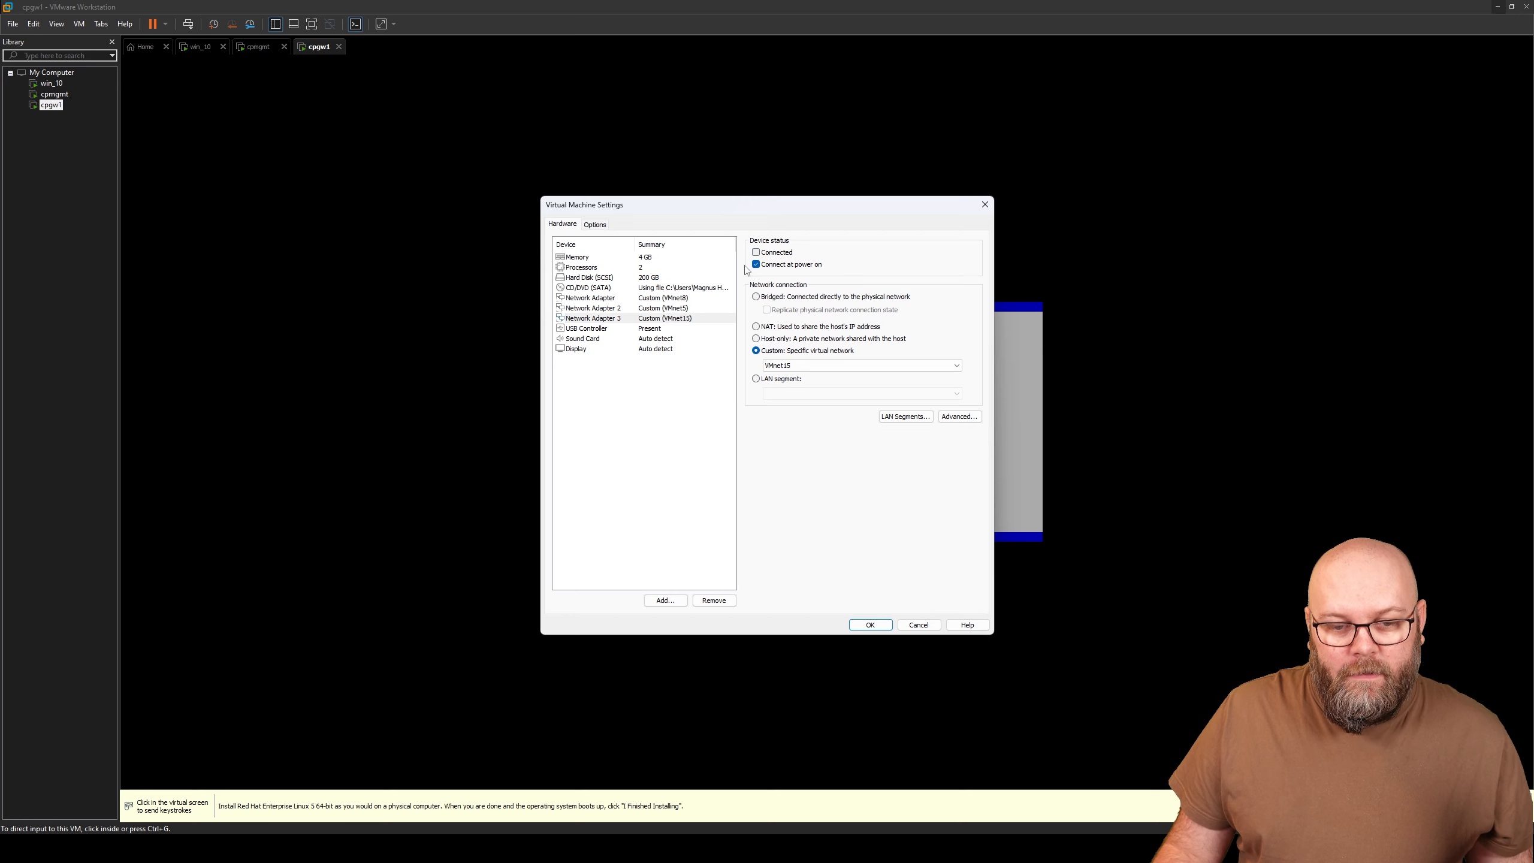
{"action": "left_click", "coordinate": [755, 264]}
{"action": "left_click", "coordinate": [677, 297]}
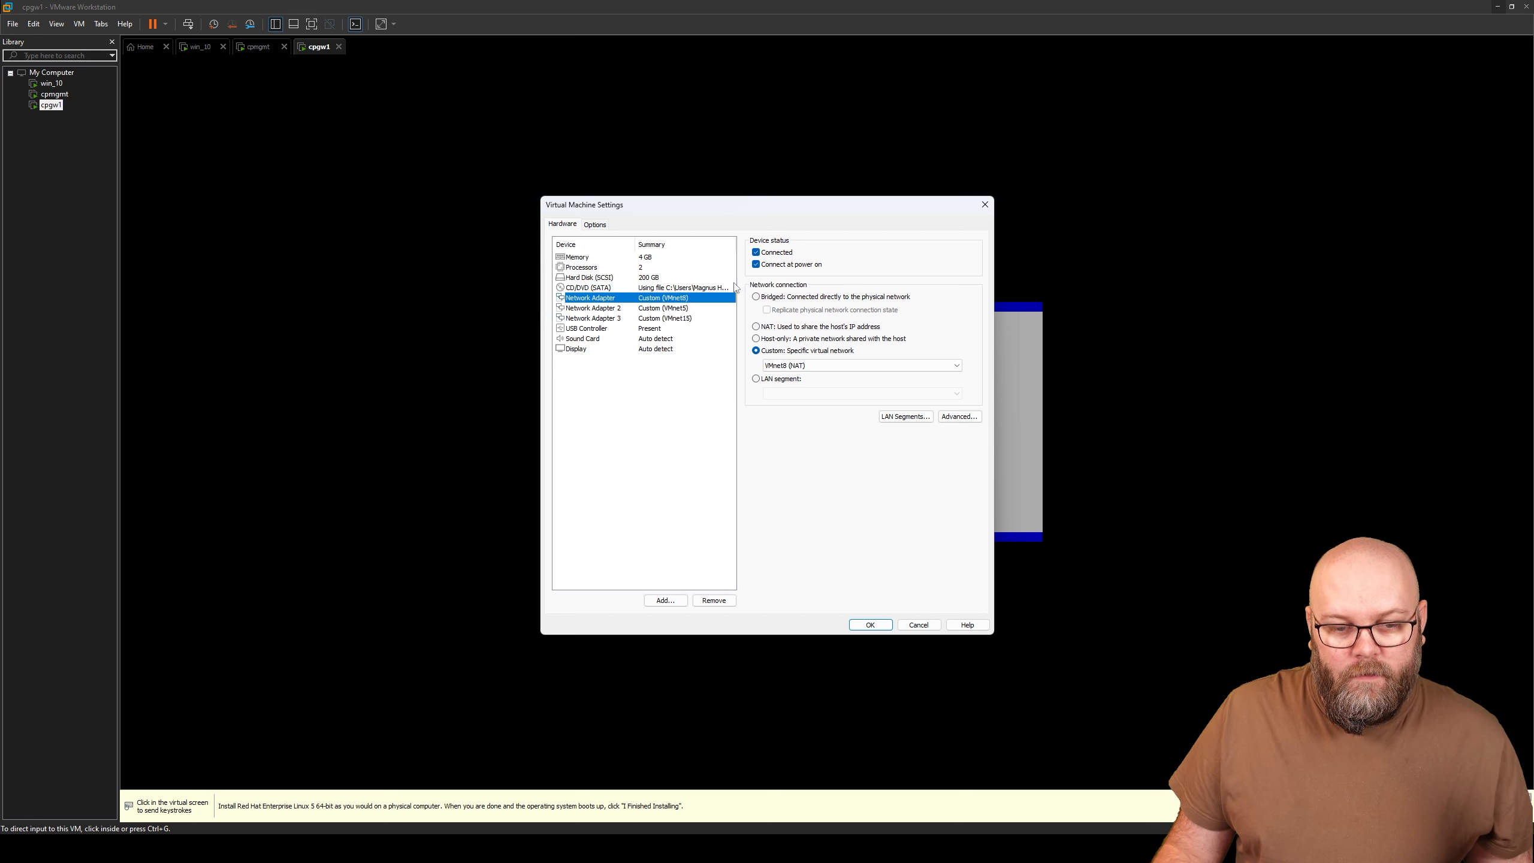
{"action": "left_click", "coordinate": [756, 252]}
{"action": "left_click", "coordinate": [757, 264]}
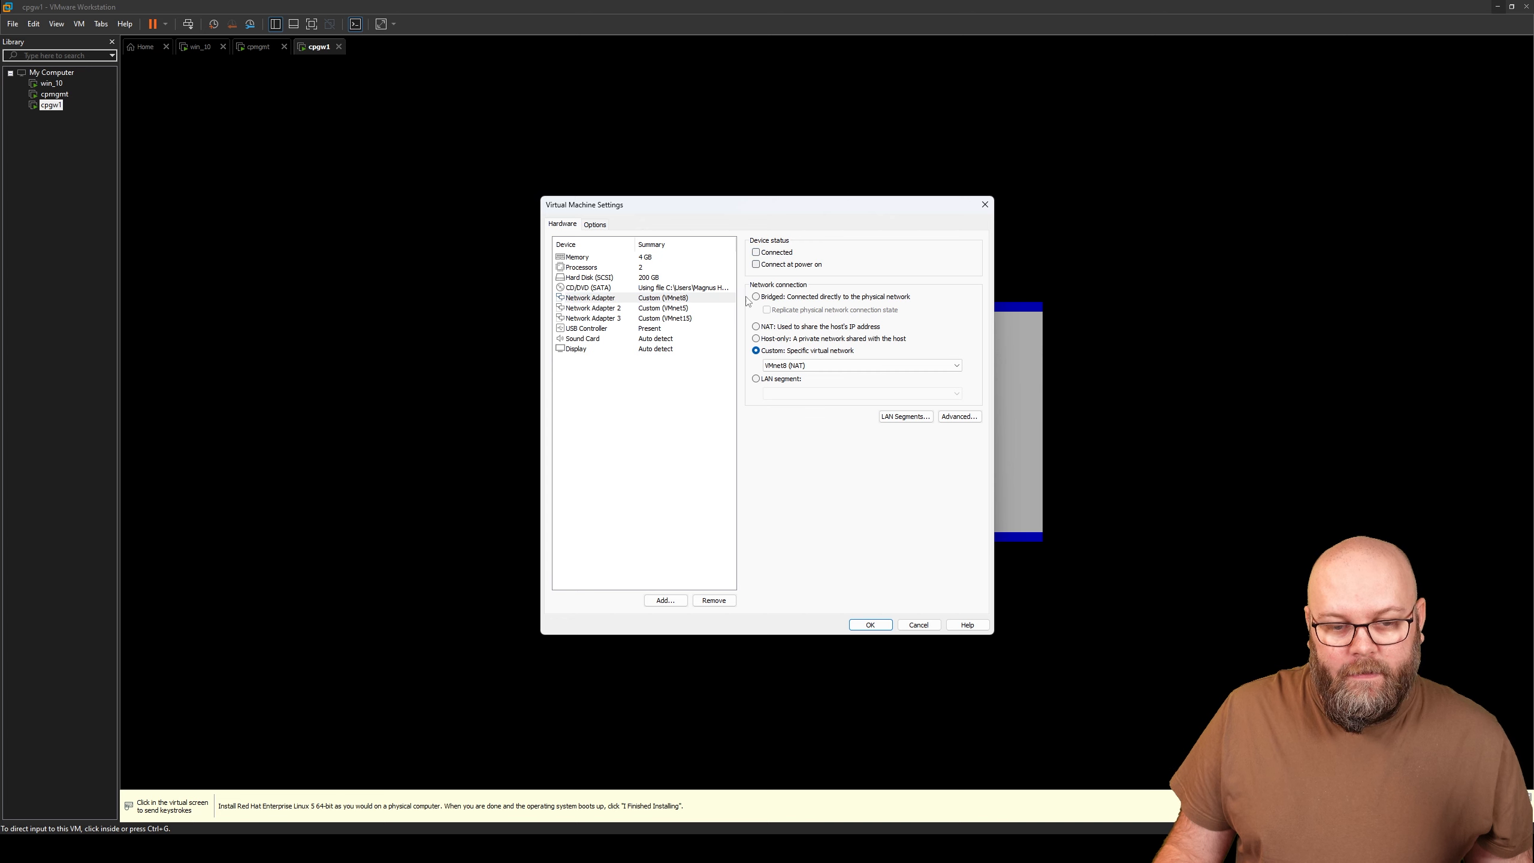
{"action": "left_click", "coordinate": [702, 311]}
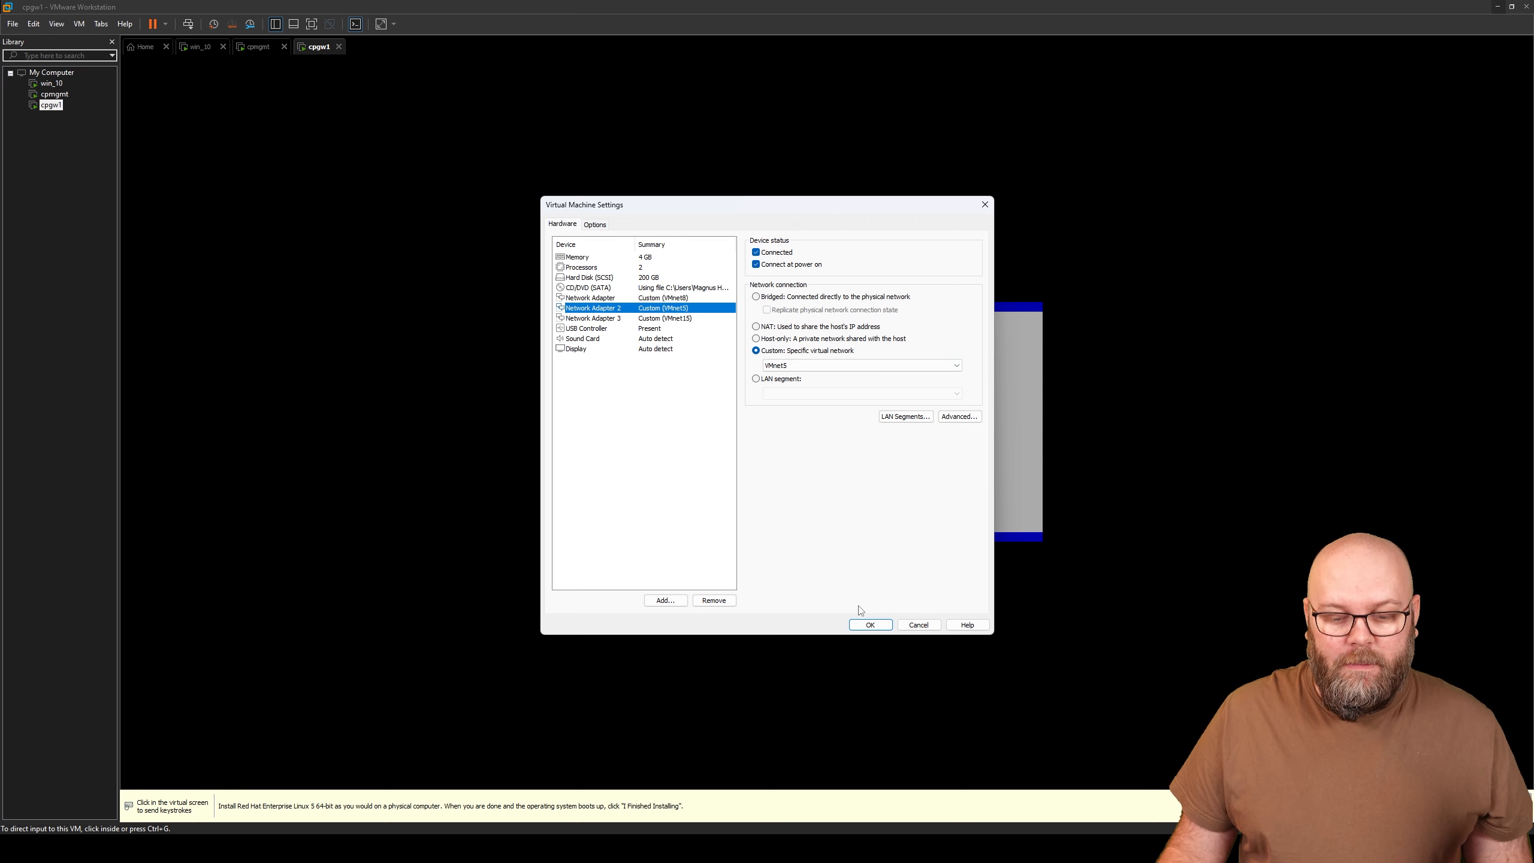
{"action": "left_click", "coordinate": [869, 625]}
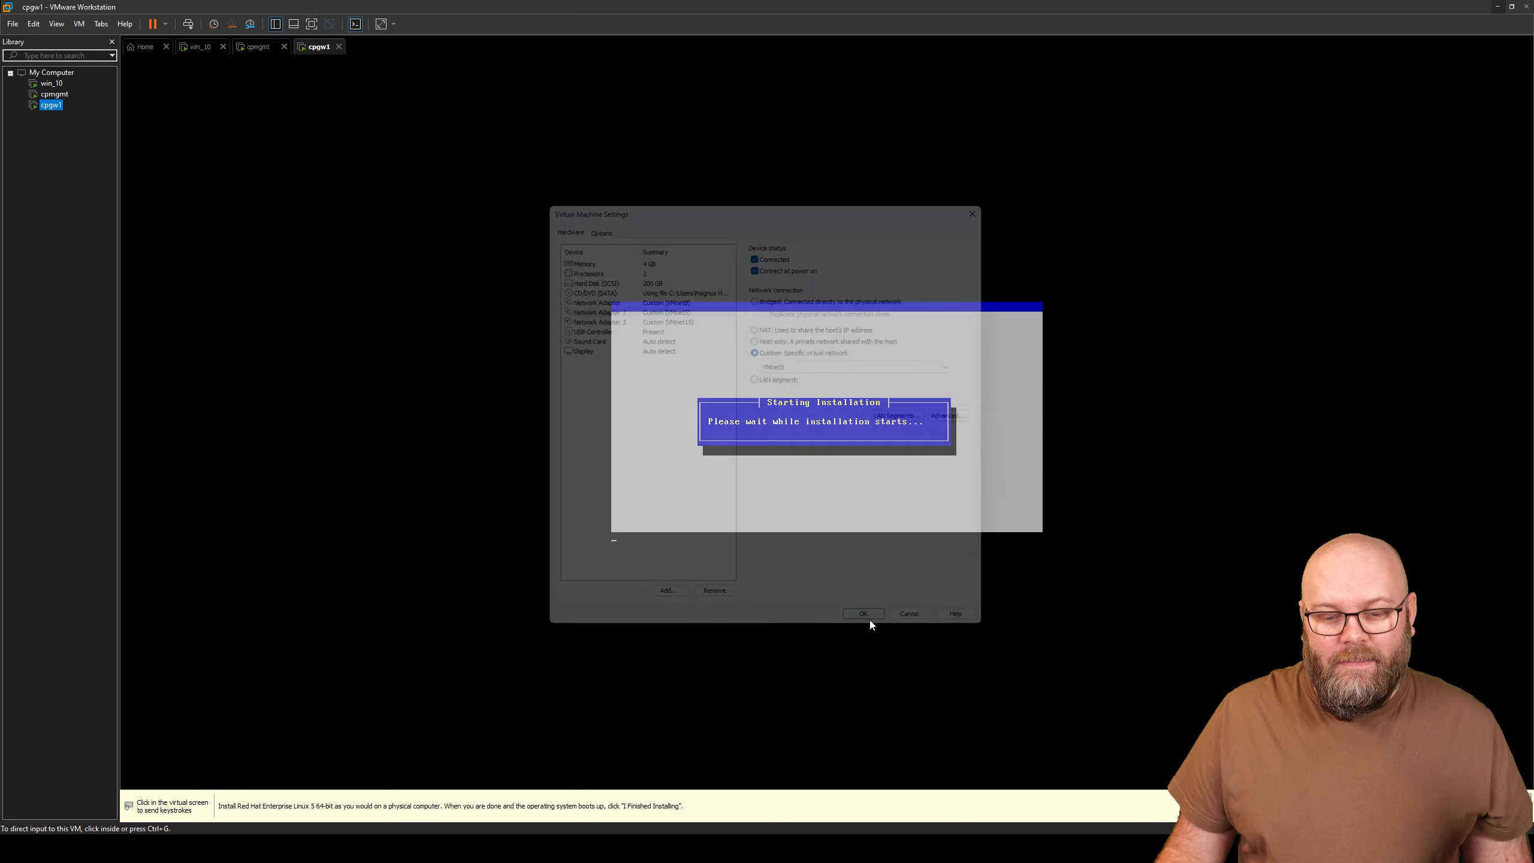
- Get past the Gaia installer welcome and choose the Swedish keyboard layout
{"action": "left_click", "coordinate": [871, 518]}
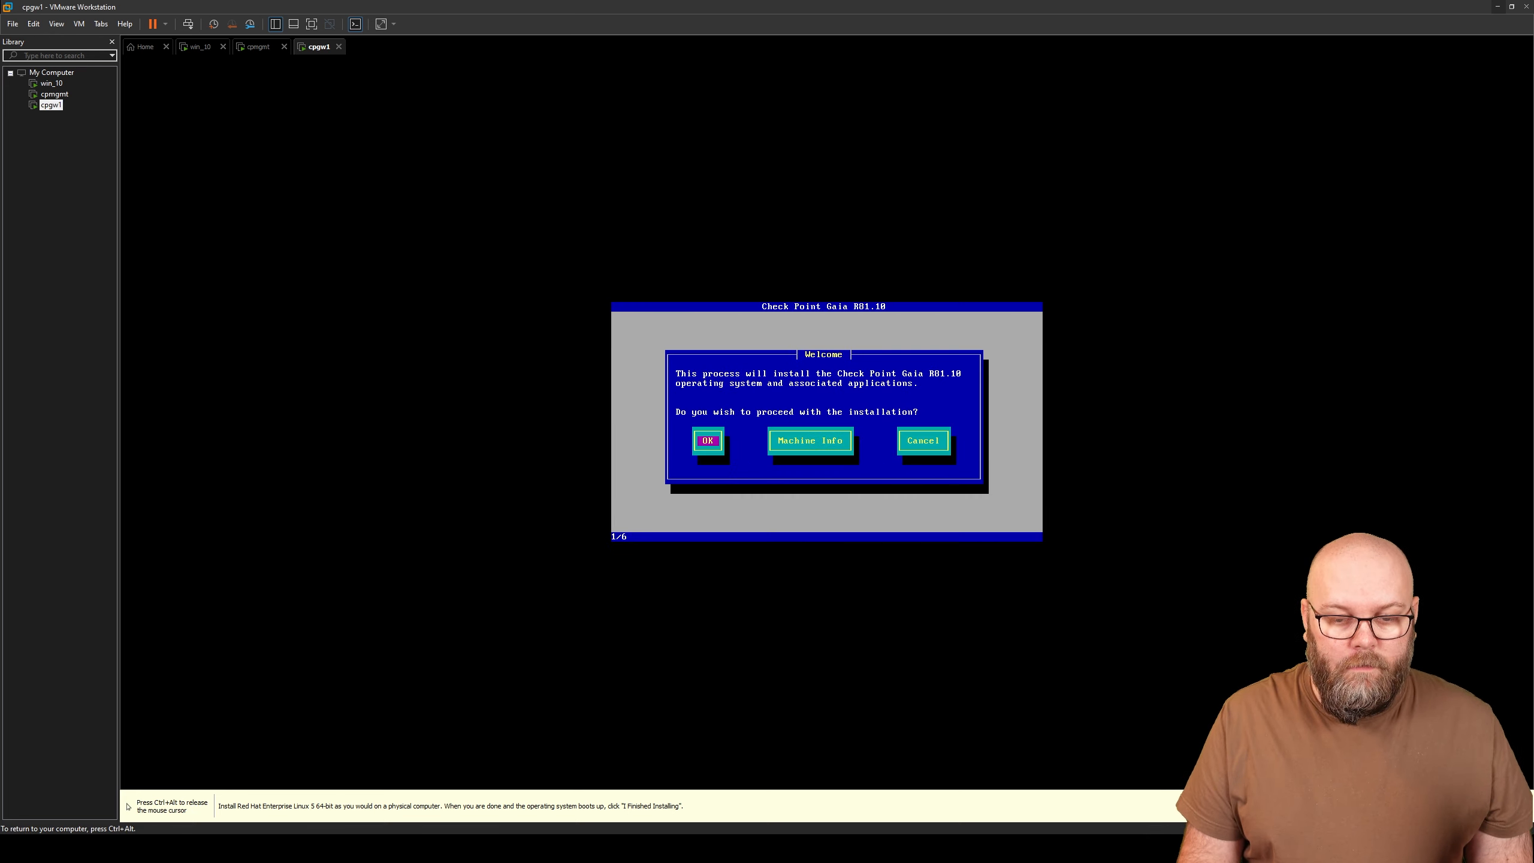
{"action": "key", "text": "Return"}
{"action": "key", "text": "Up"}
{"action": "key", "text": "Up"}
{"action": "key", "text": "Up"}
{"action": "key", "text": "Up"}
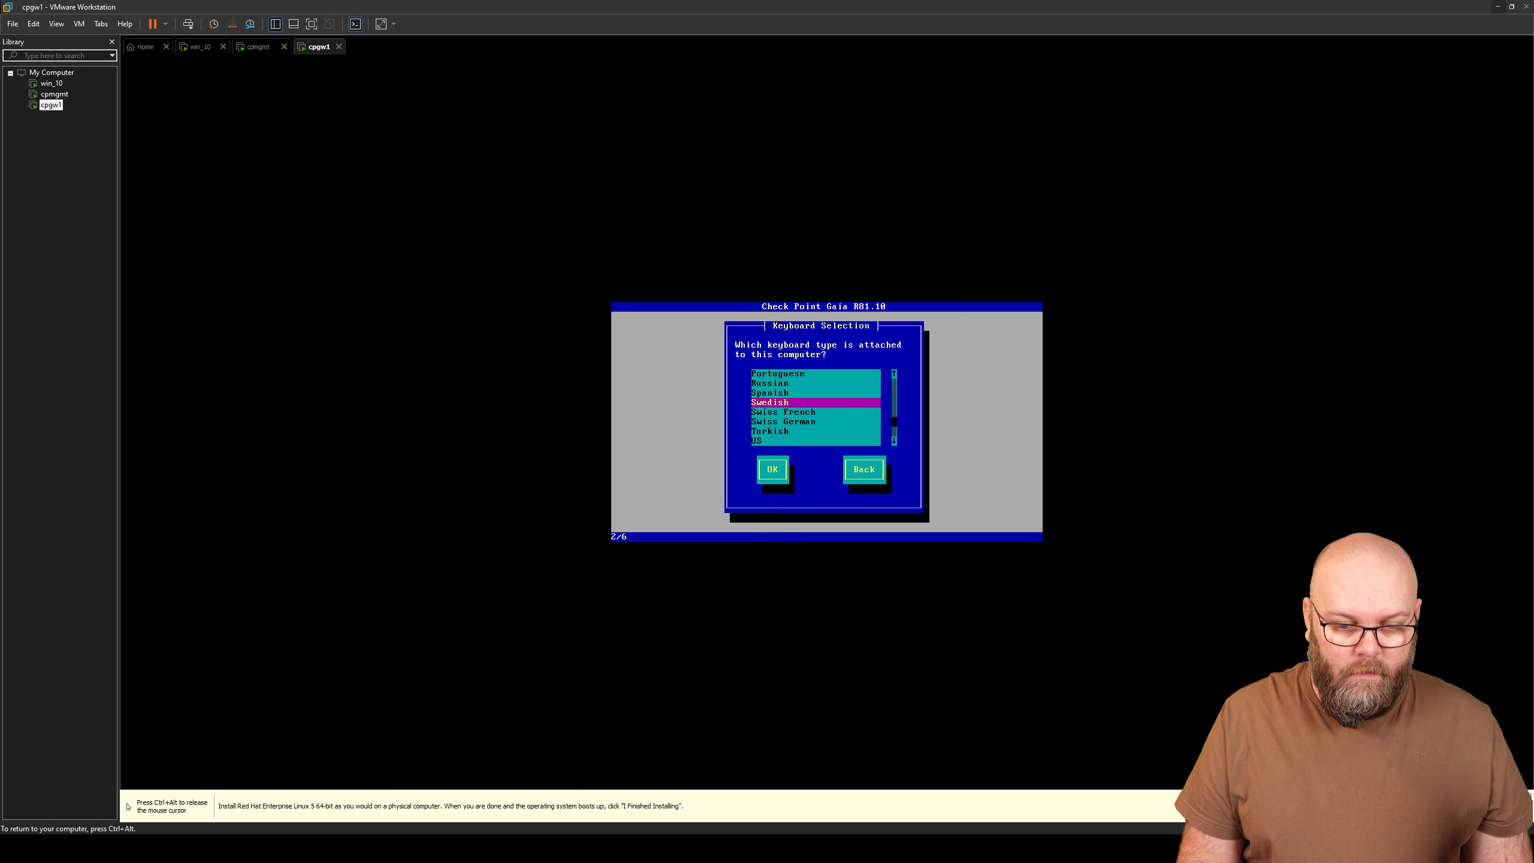
{"action": "key", "text": "Tab"}
{"action": "key", "text": "Return"}
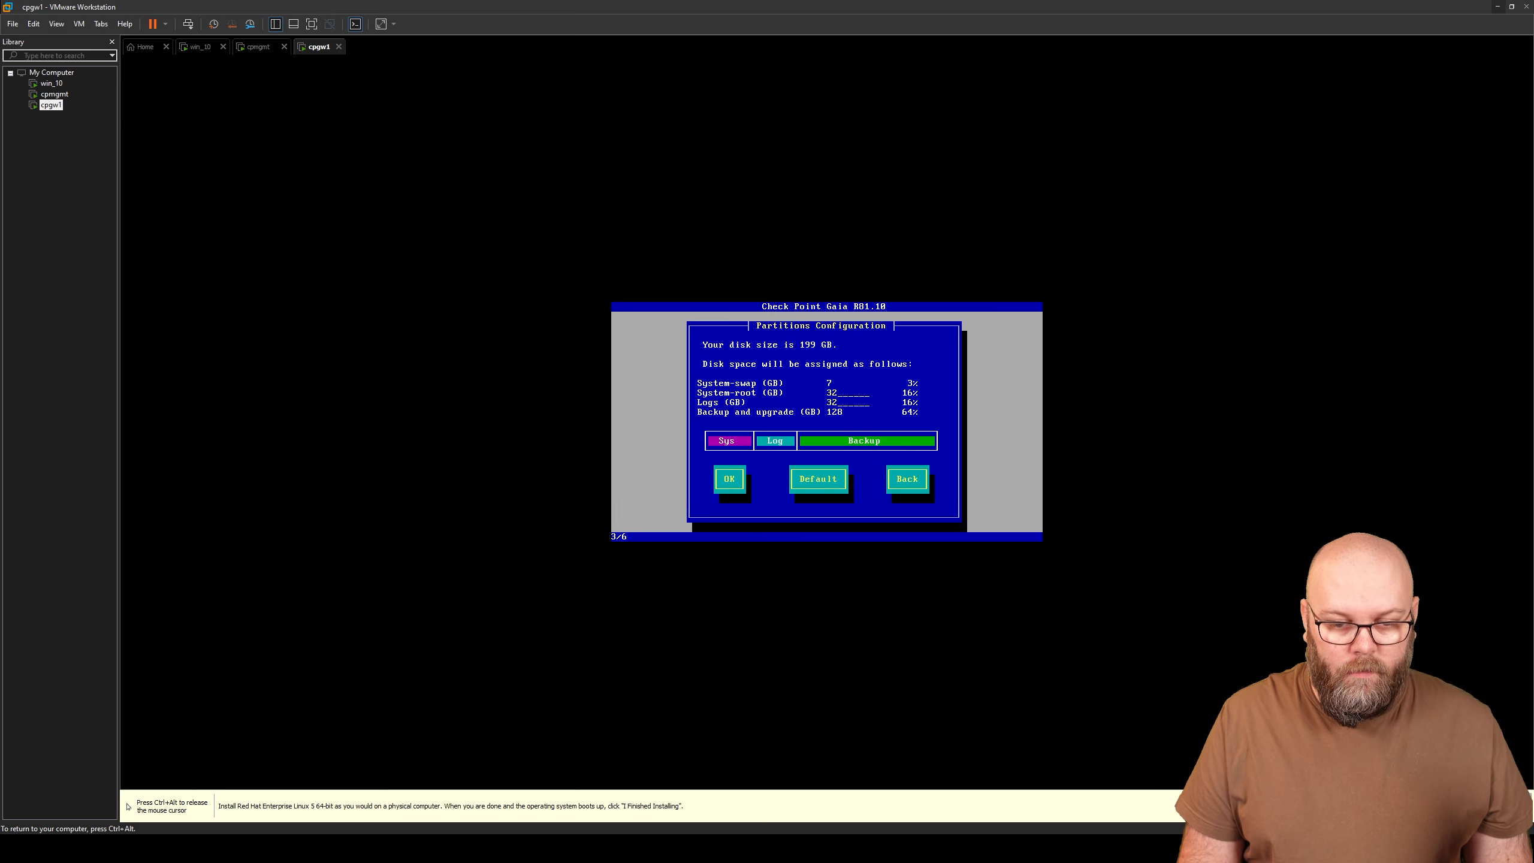
- Adjust the partition sizes so System-root is 60 GB, then move to confirm the layout
{"action": "type", "text": "50"}
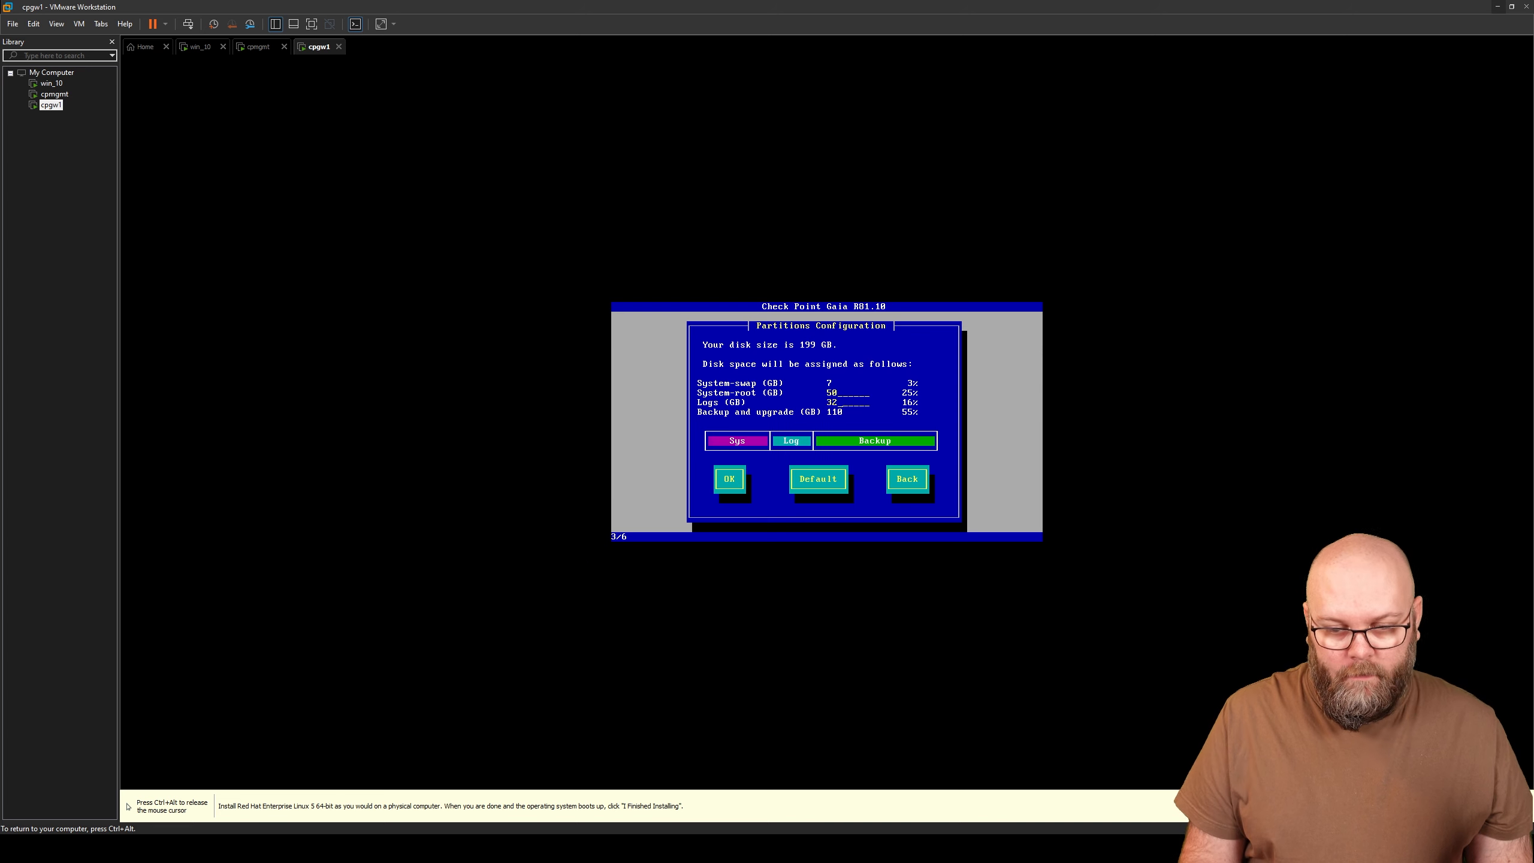
{"action": "key", "text": "Tab"}
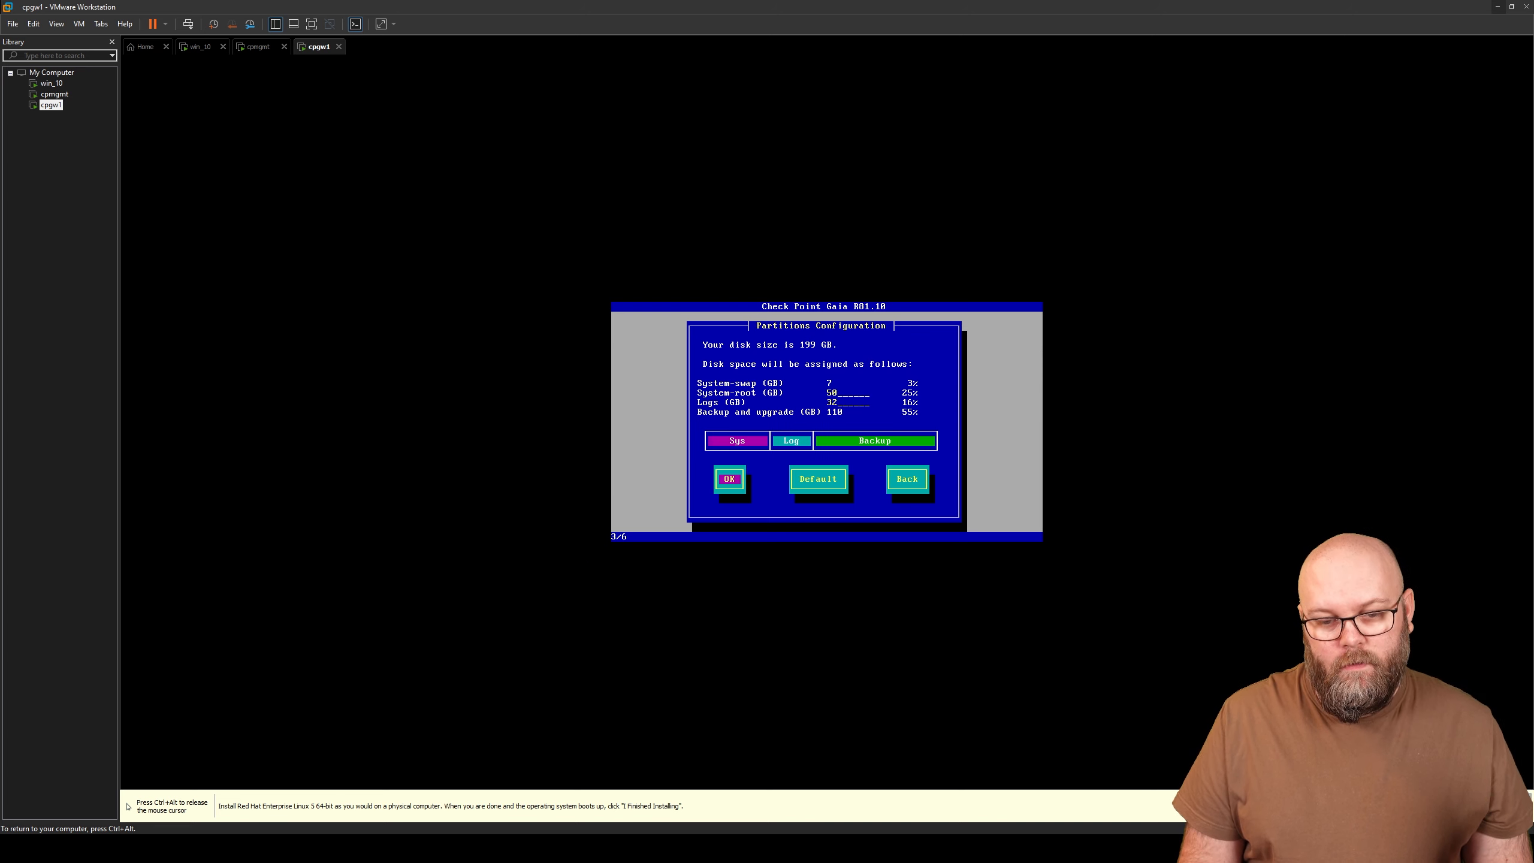
{"action": "key", "text": "Return"}
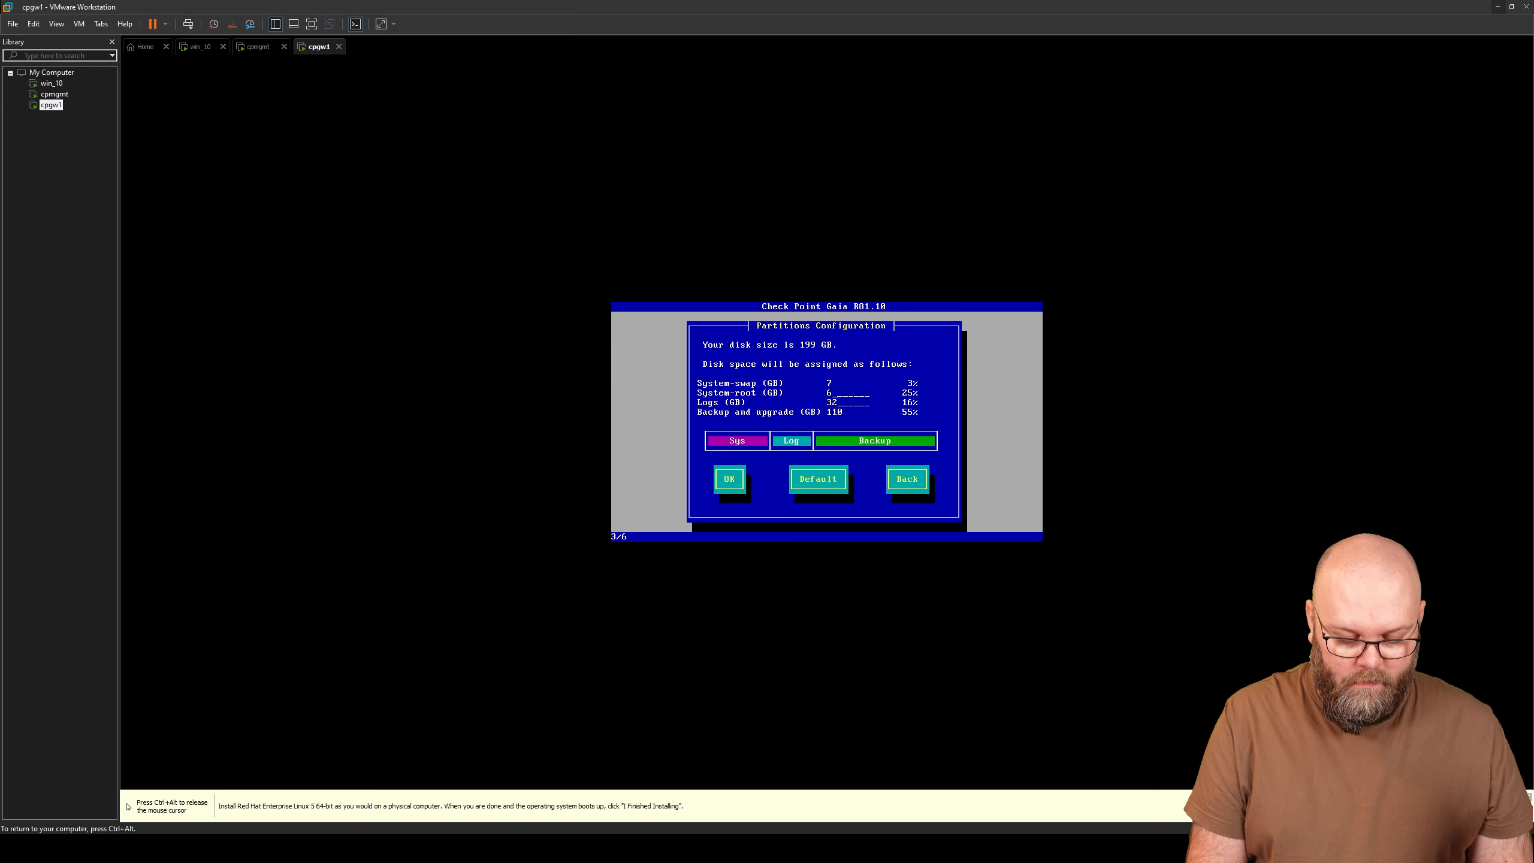
{"action": "key", "text": "Tab"}
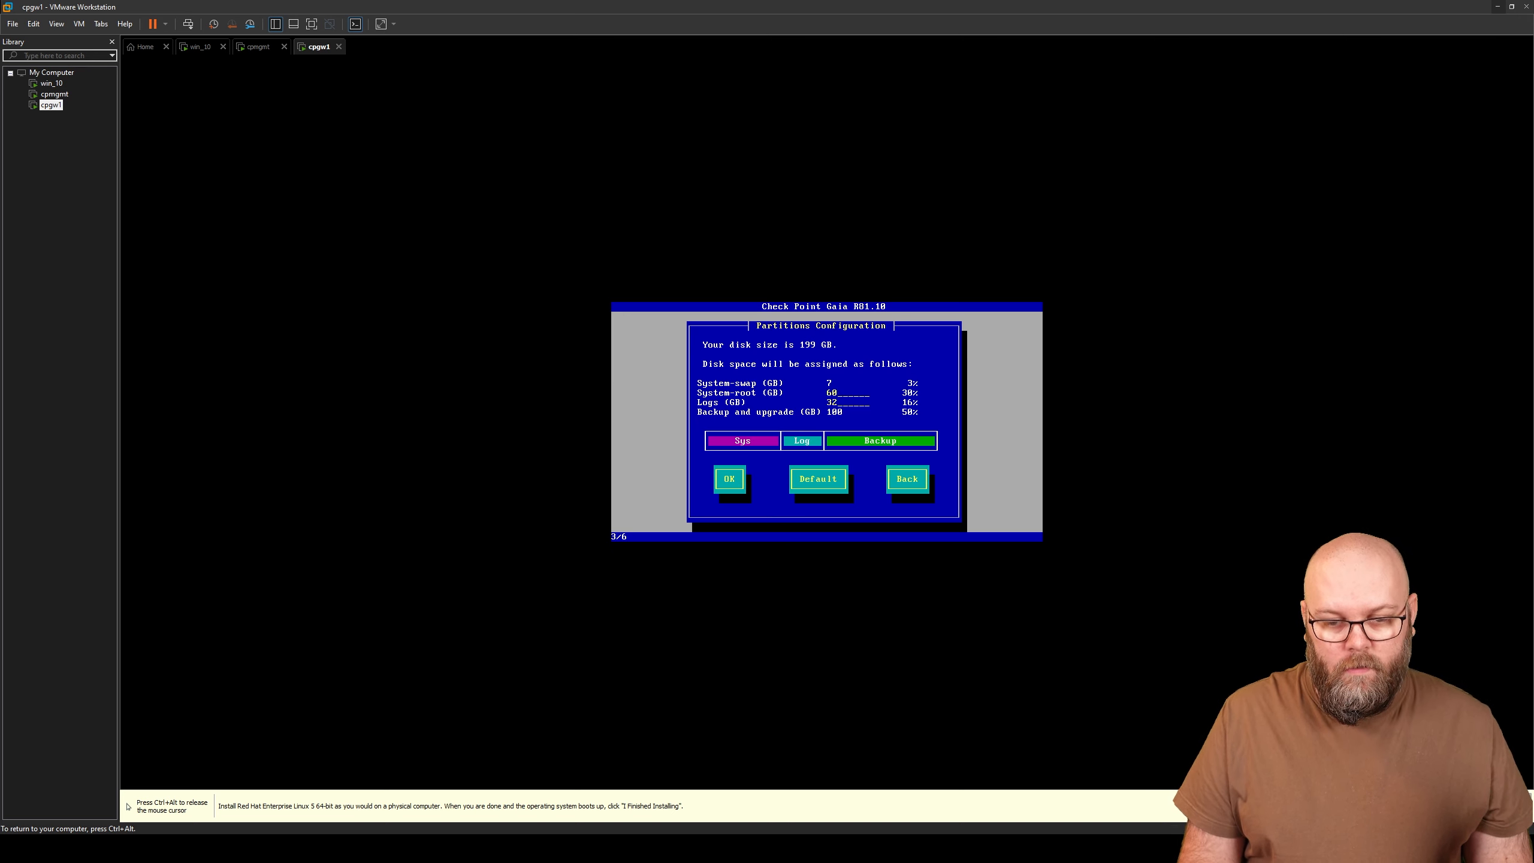
{"action": "key", "text": "Tab"}
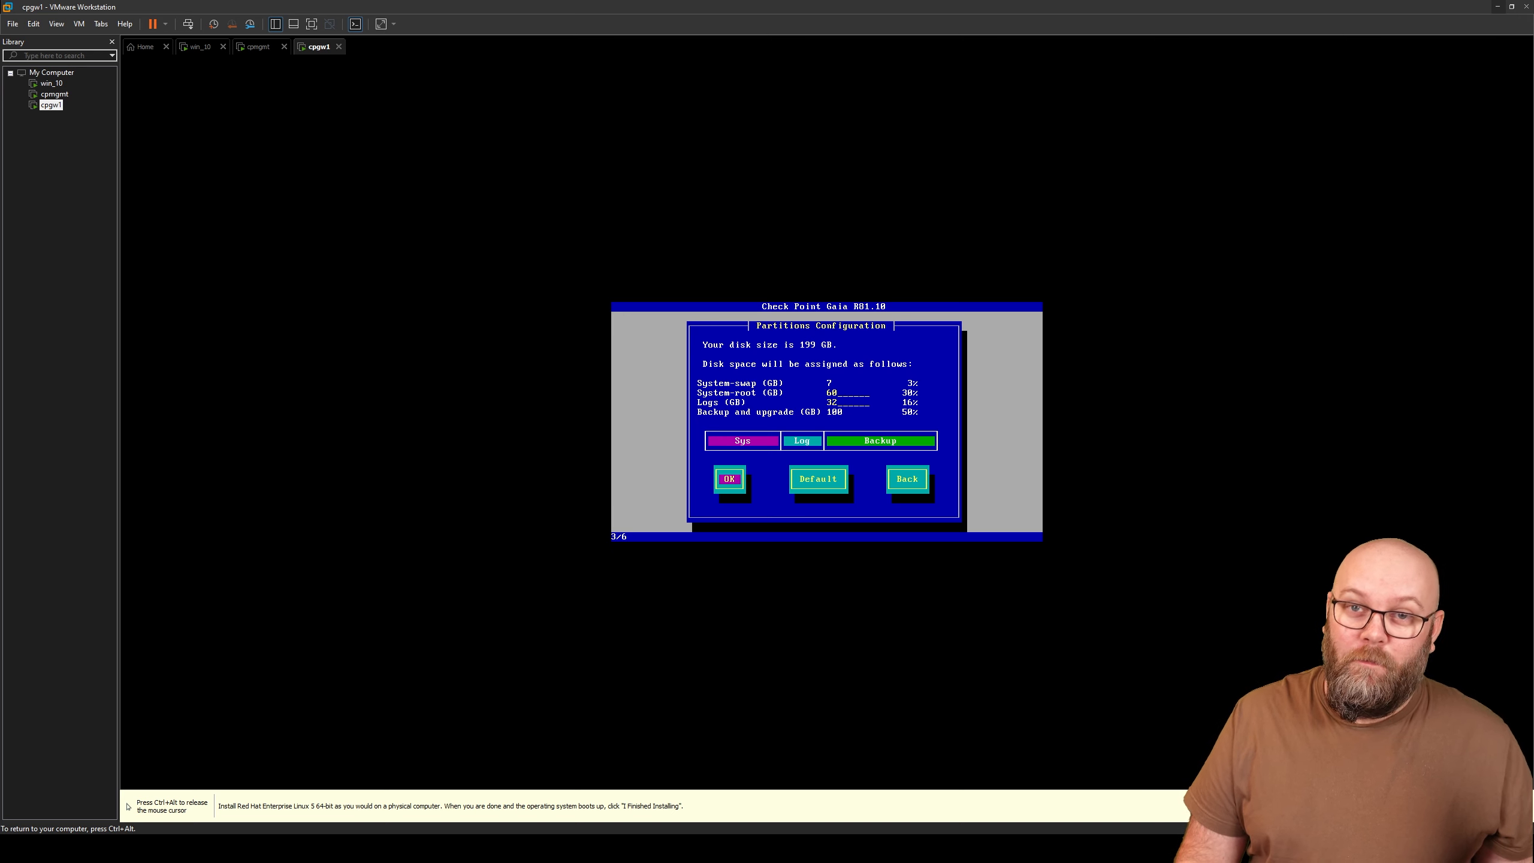
- Accept the partition layout, then enter and confirm the admin password
{"action": "key", "text": "Return"}
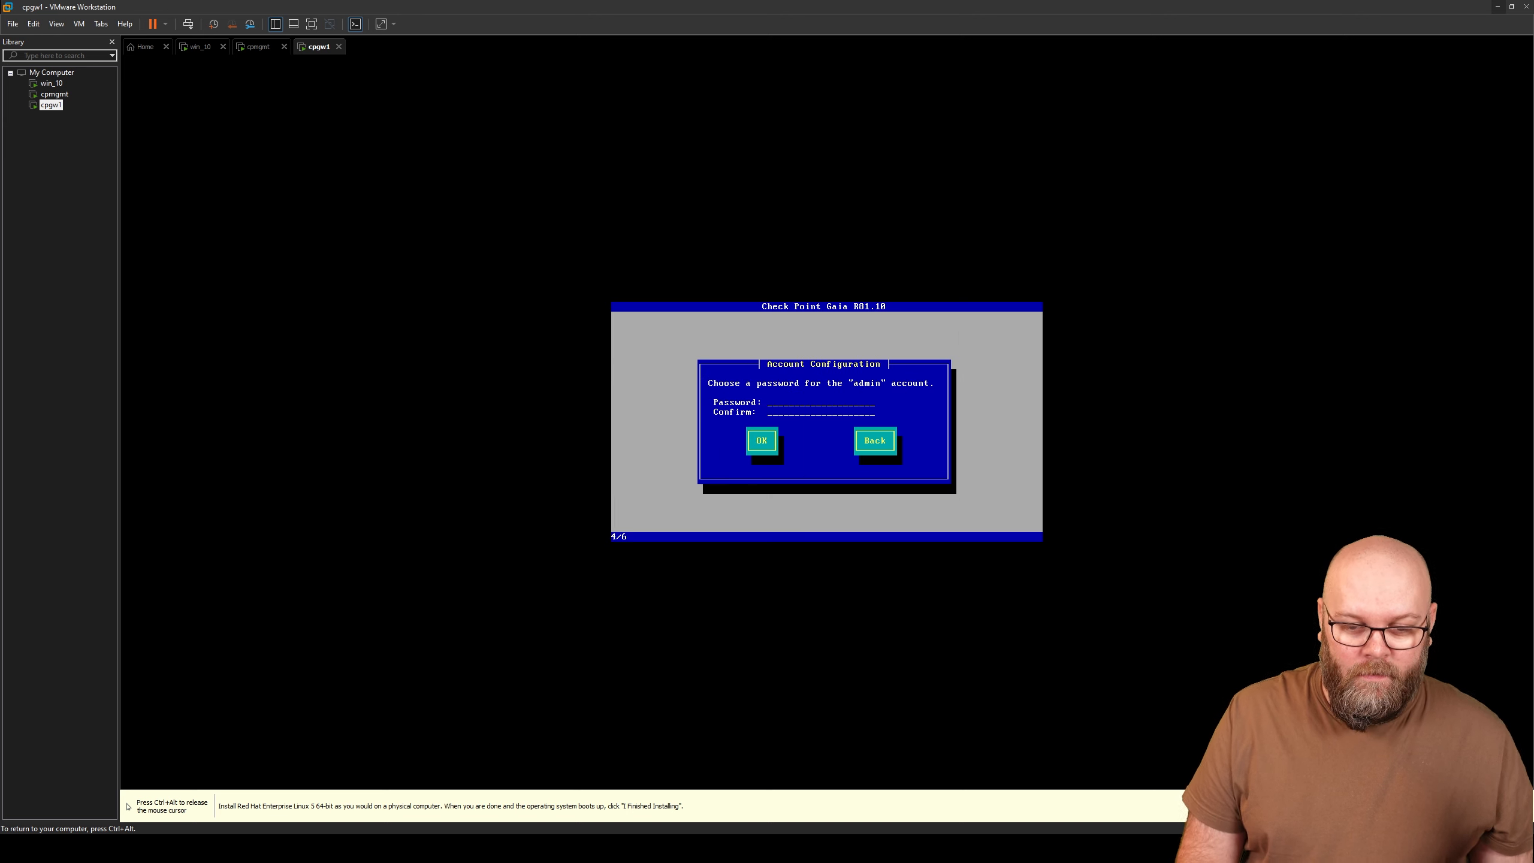
{"action": "type", "text": "********"}
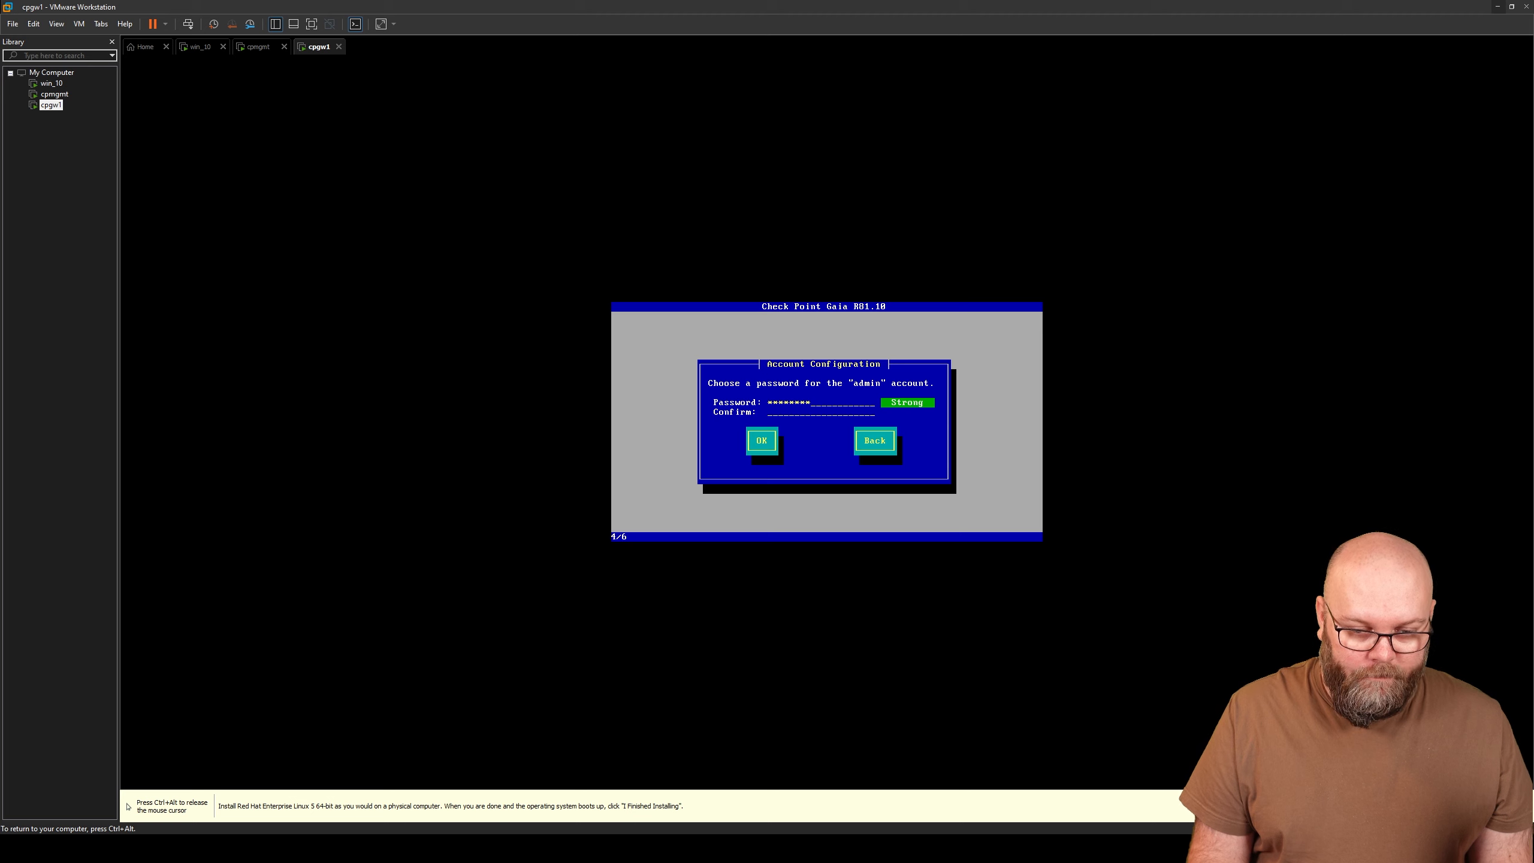
{"action": "type", "text": "***"}
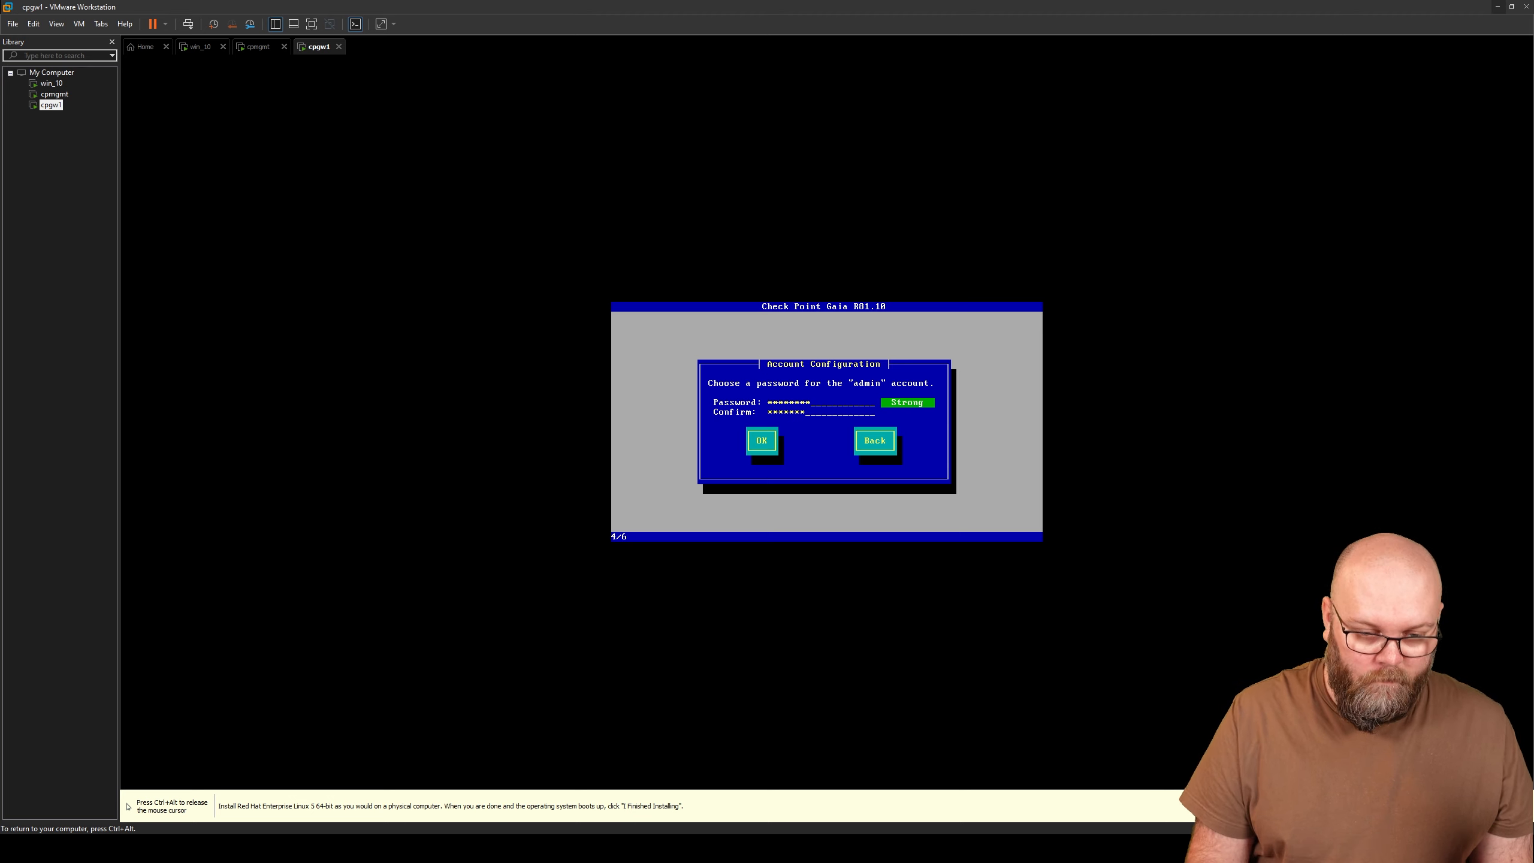
{"action": "key", "text": "Tab"}
{"action": "key", "text": "Return"}
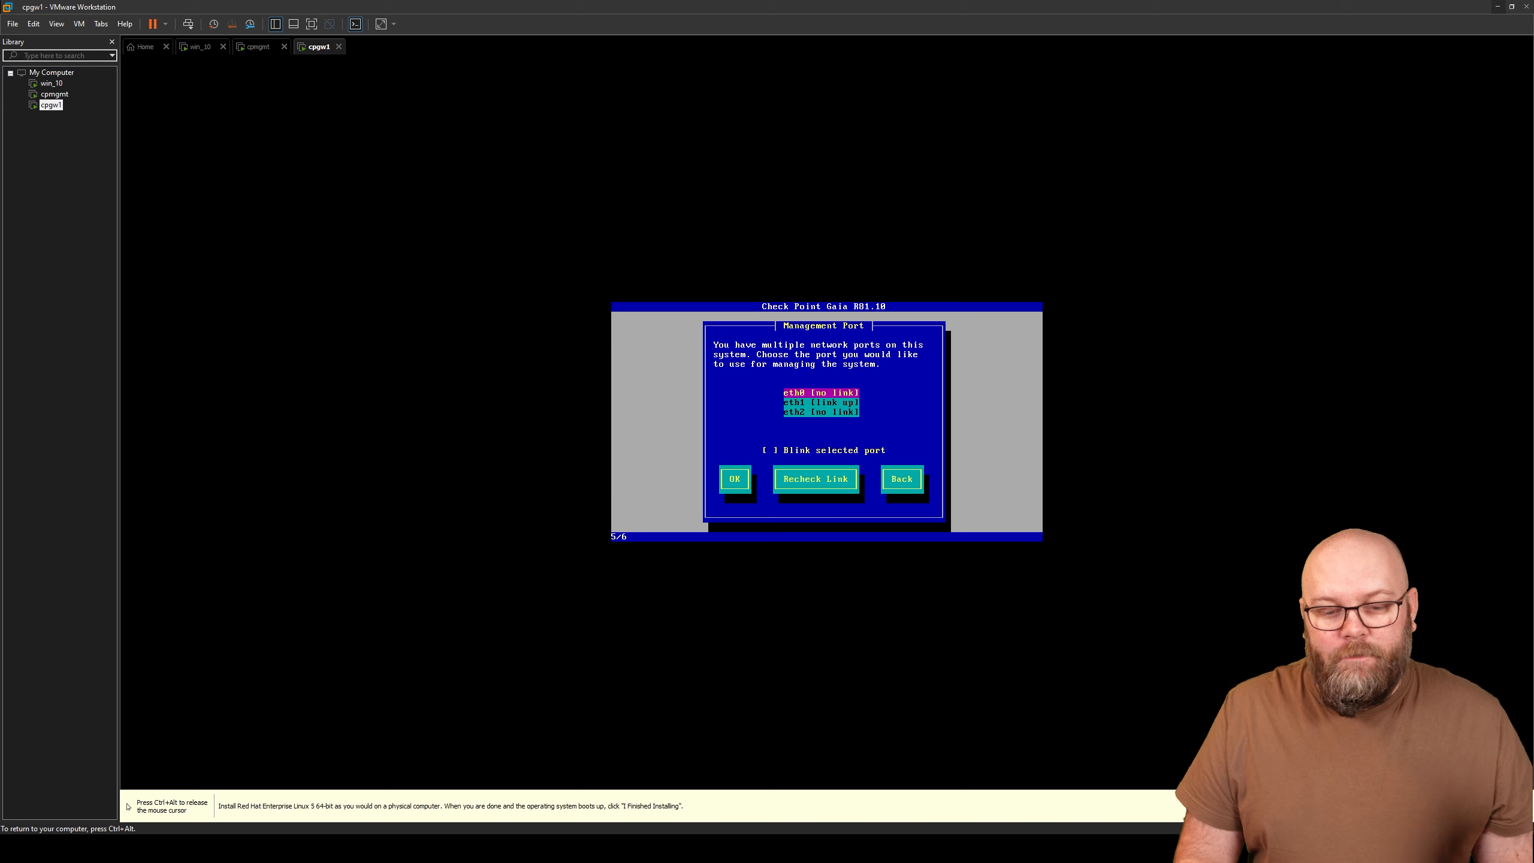
- Browse the eth0–eth2 management port options, then switch to the network diagram slide
{"action": "key", "text": "Down"}
{"action": "key", "text": "Up"}
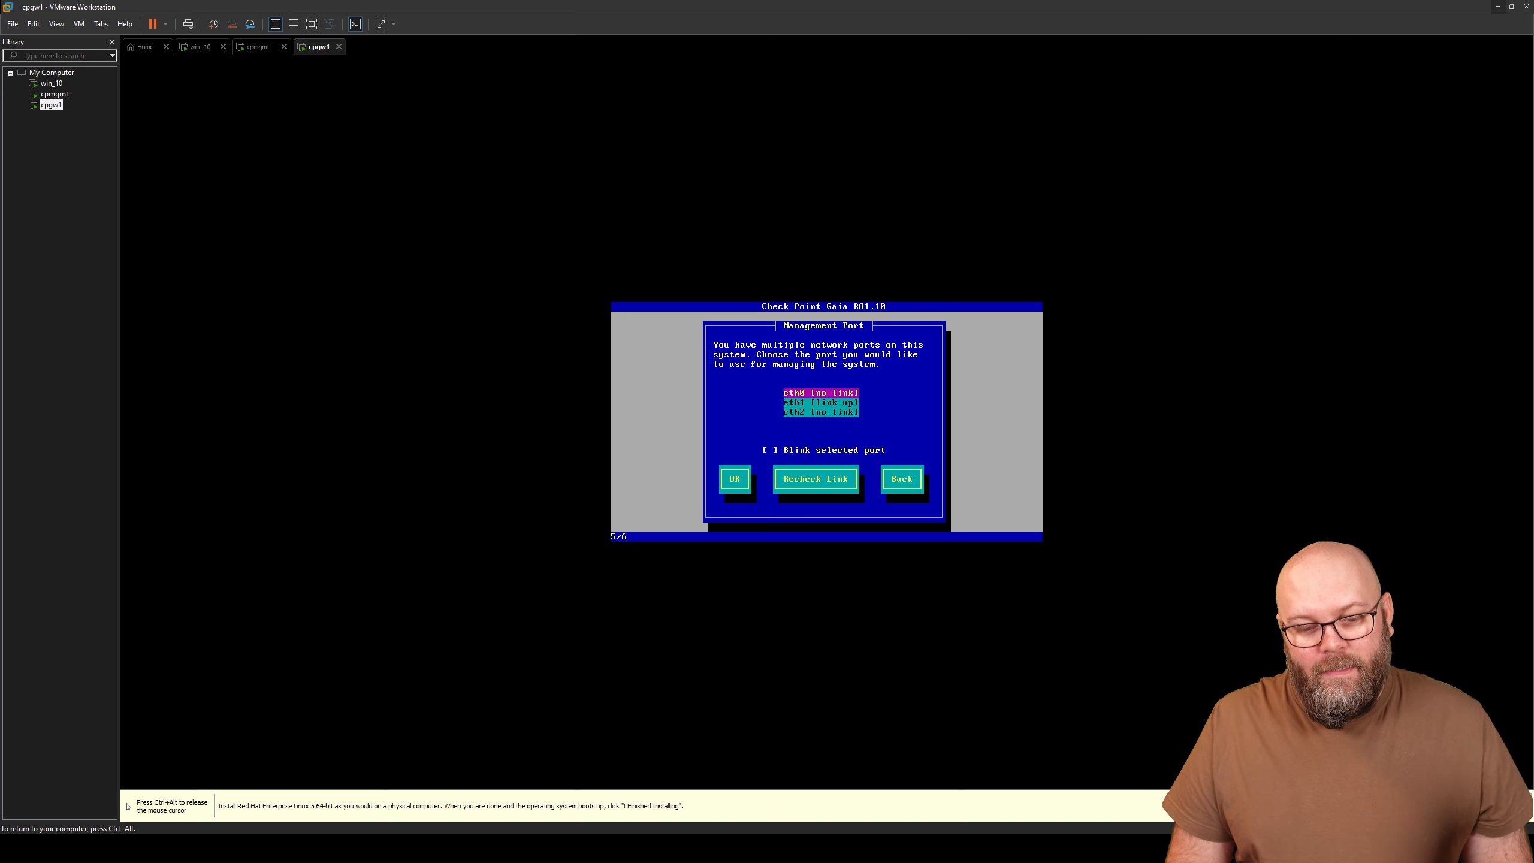
{"action": "key", "text": "Down"}
{"action": "key", "text": "Down"}
{"action": "key", "text": "Up"}
{"action": "key", "text": "Up"}
{"action": "key", "text": "Down"}
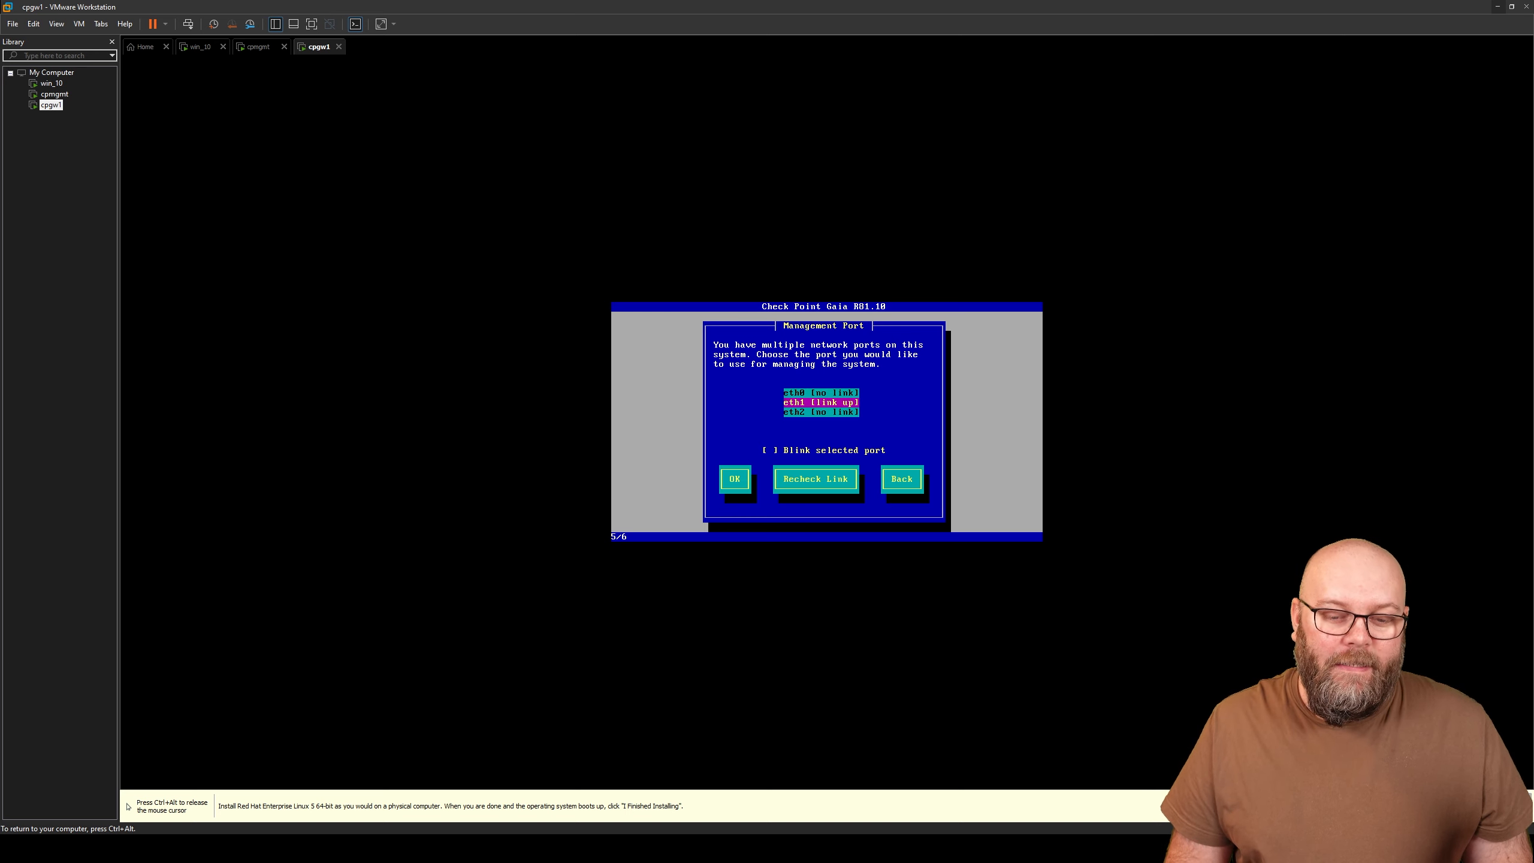
{"action": "key", "text": "Up"}
{"action": "key", "text": "Down"}
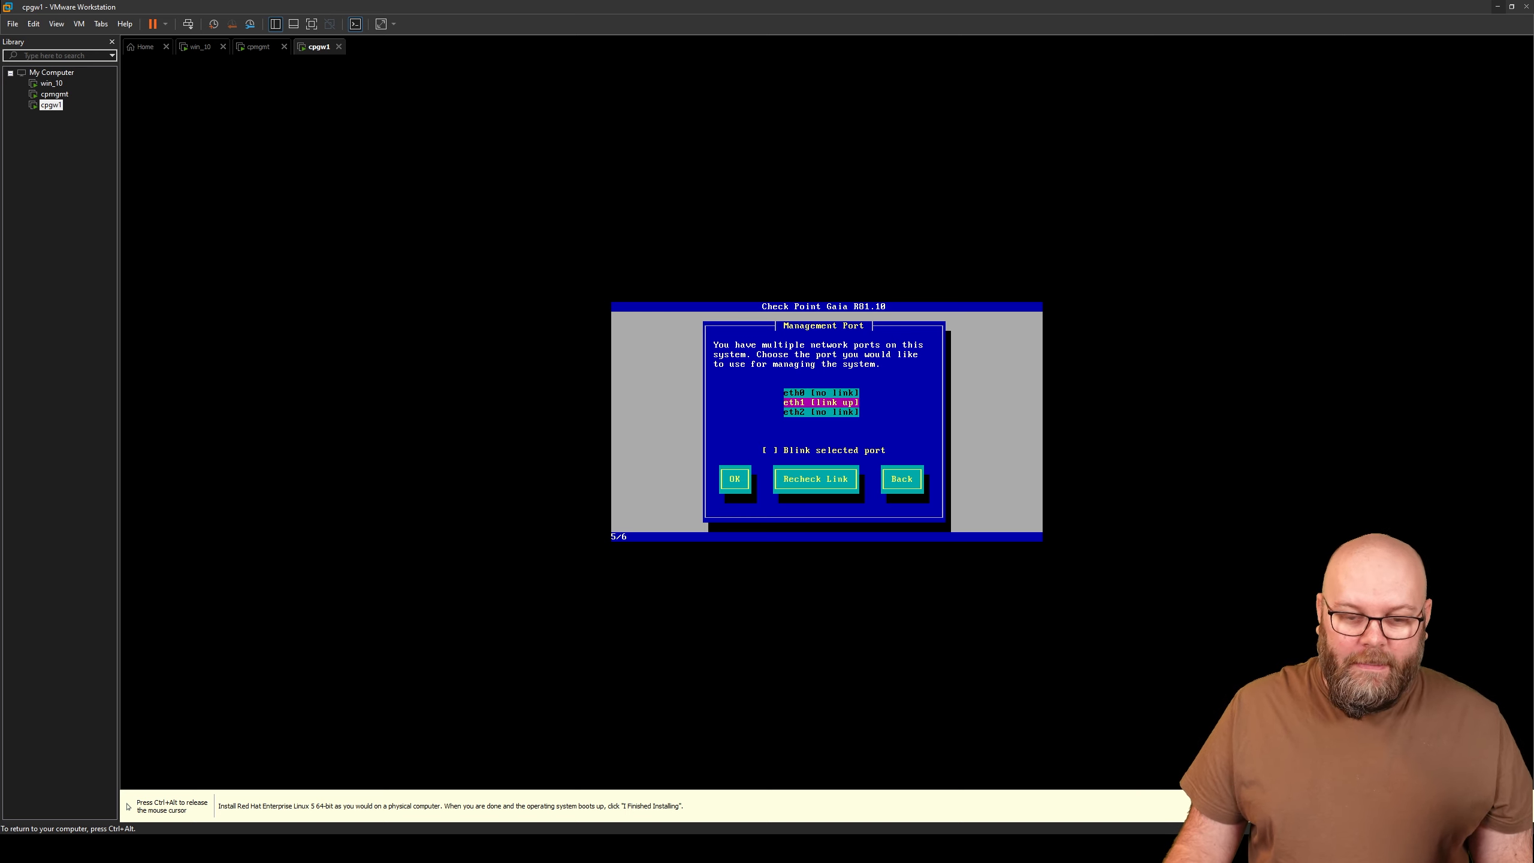
{"action": "key", "text": "ctrl+alt"}
{"action": "key", "text": "Num_Lock"}
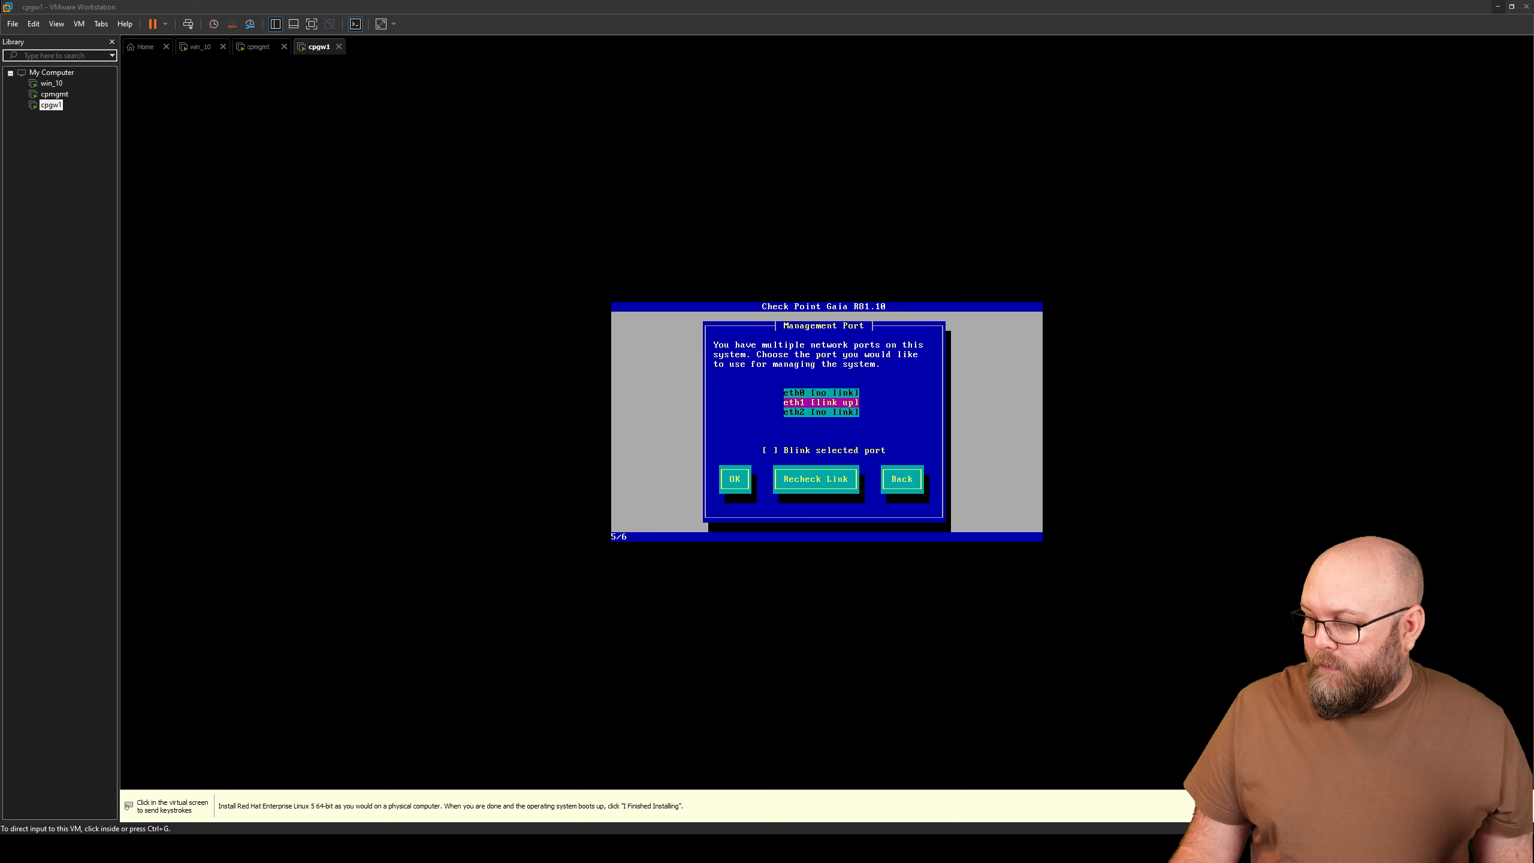
{"action": "key", "text": "alt+Tab"}
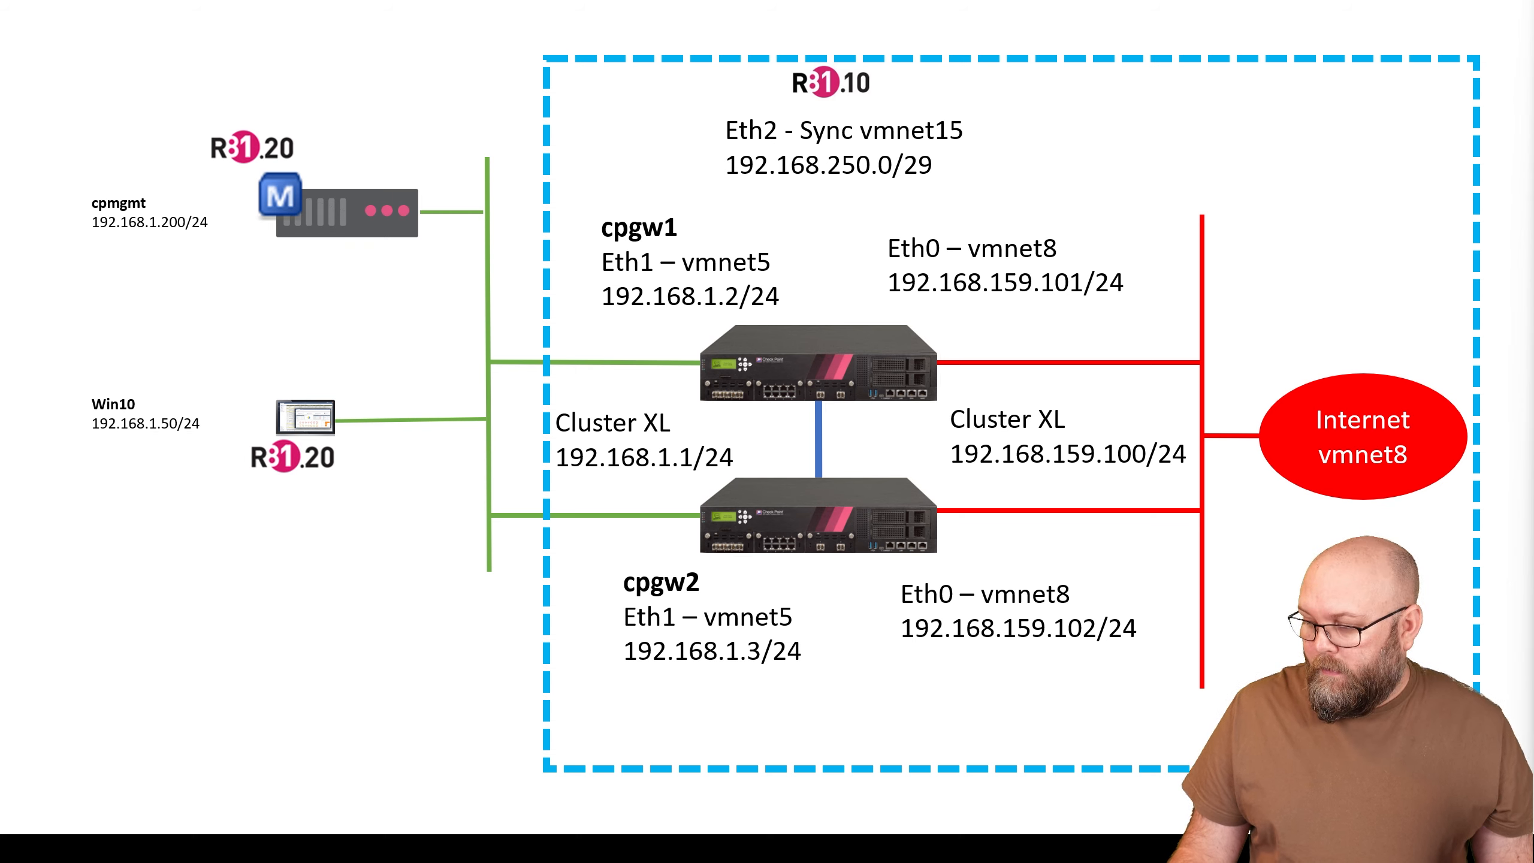
- Open cpgw1's settings, check its adapters on VMnet8, VMnet5 and VMnet15, and close unchanged
{"action": "key", "text": "alt+Tab"}
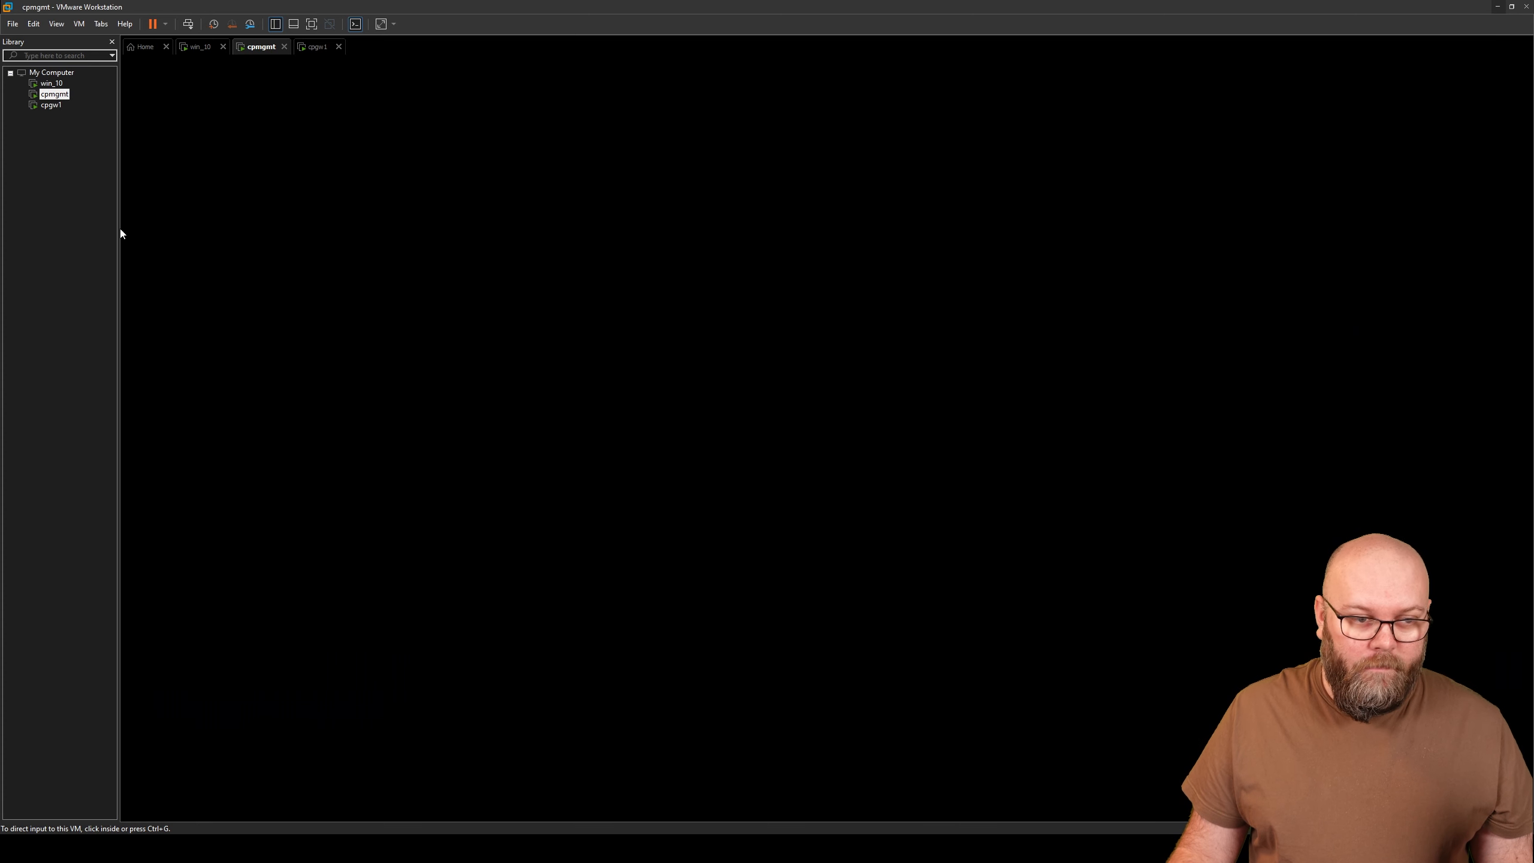
{"action": "left_click", "coordinate": [50, 106]}
{"action": "right_click", "coordinate": [49, 106]}
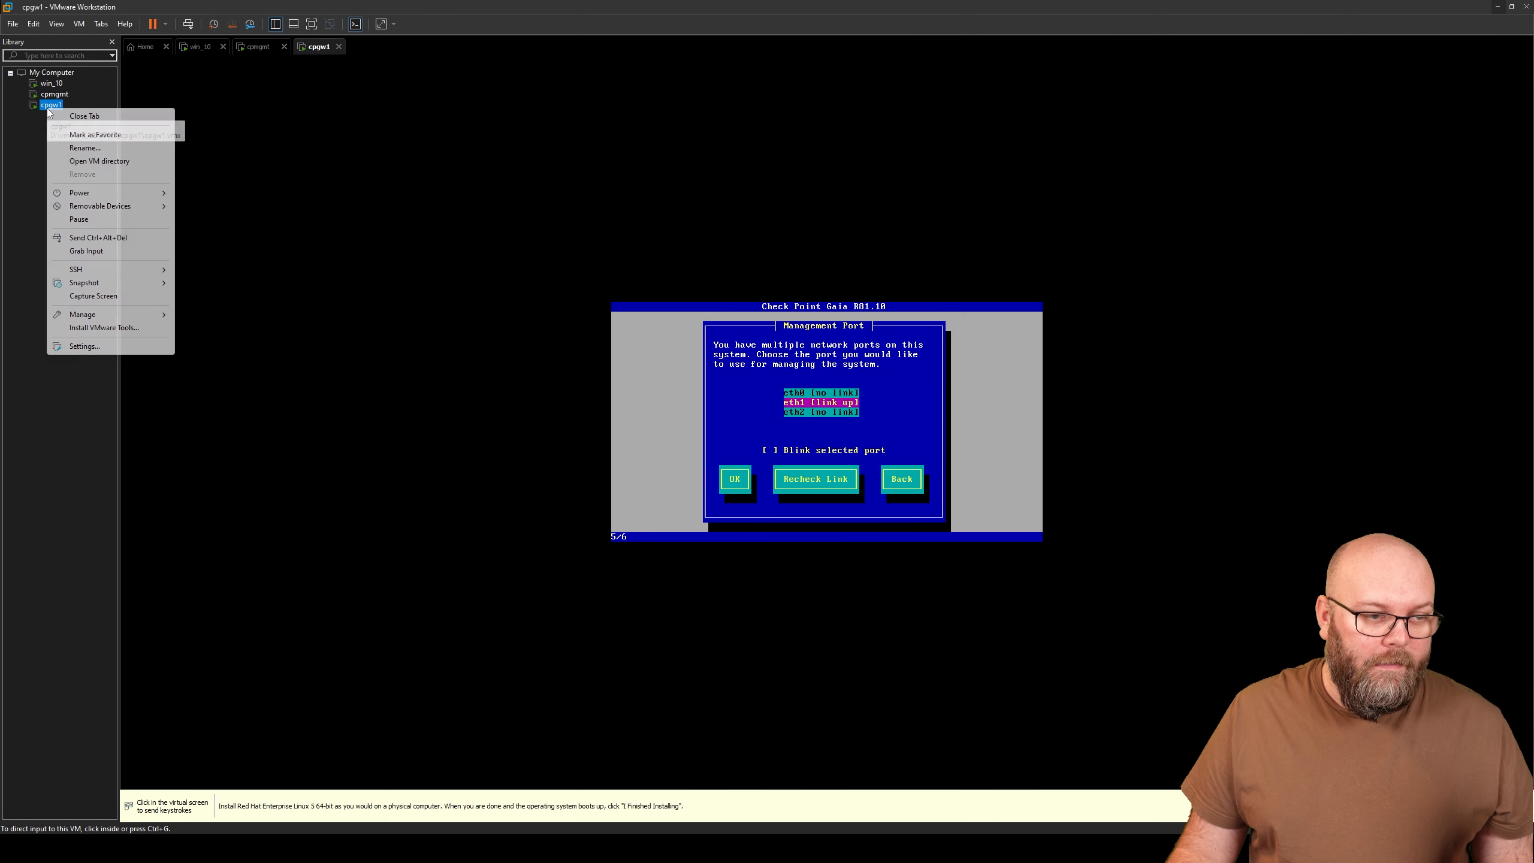
{"action": "left_click", "coordinate": [93, 346]}
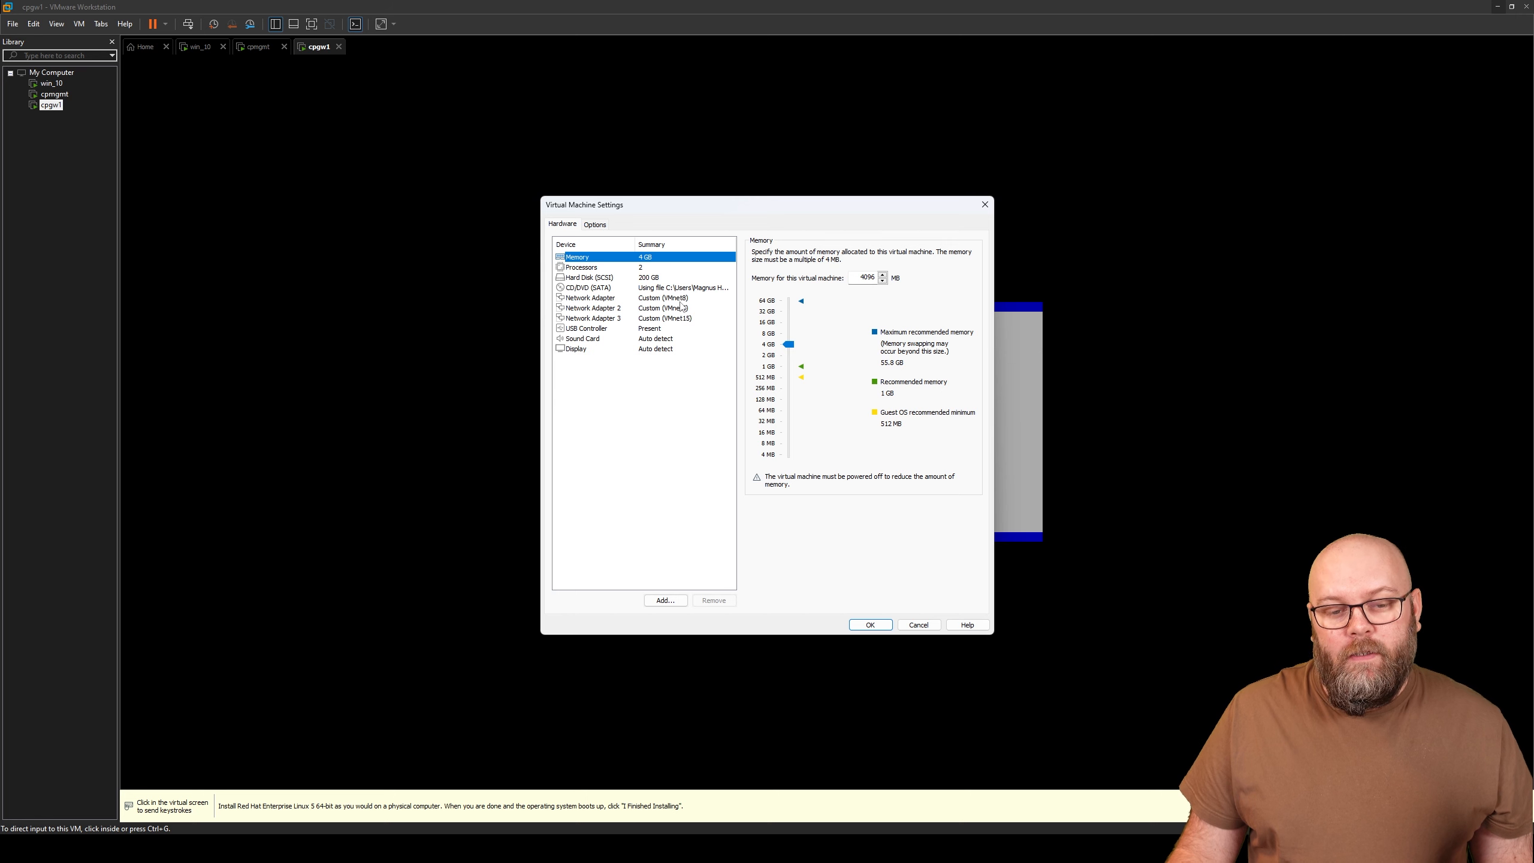
{"action": "left_click", "coordinate": [681, 300]}
{"action": "left_click", "coordinate": [679, 309]}
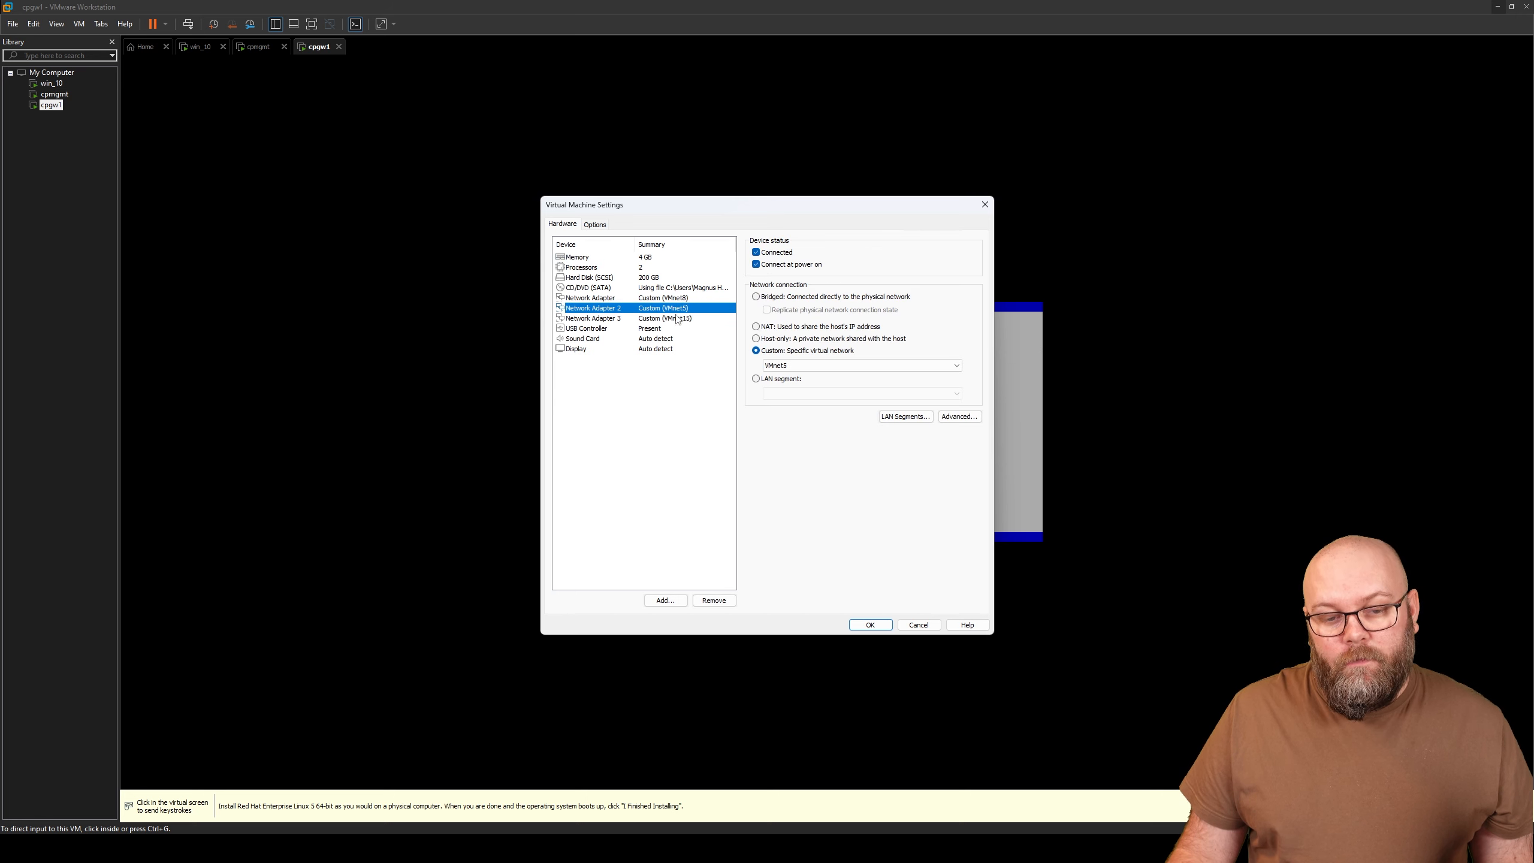
{"action": "left_click", "coordinate": [677, 319]}
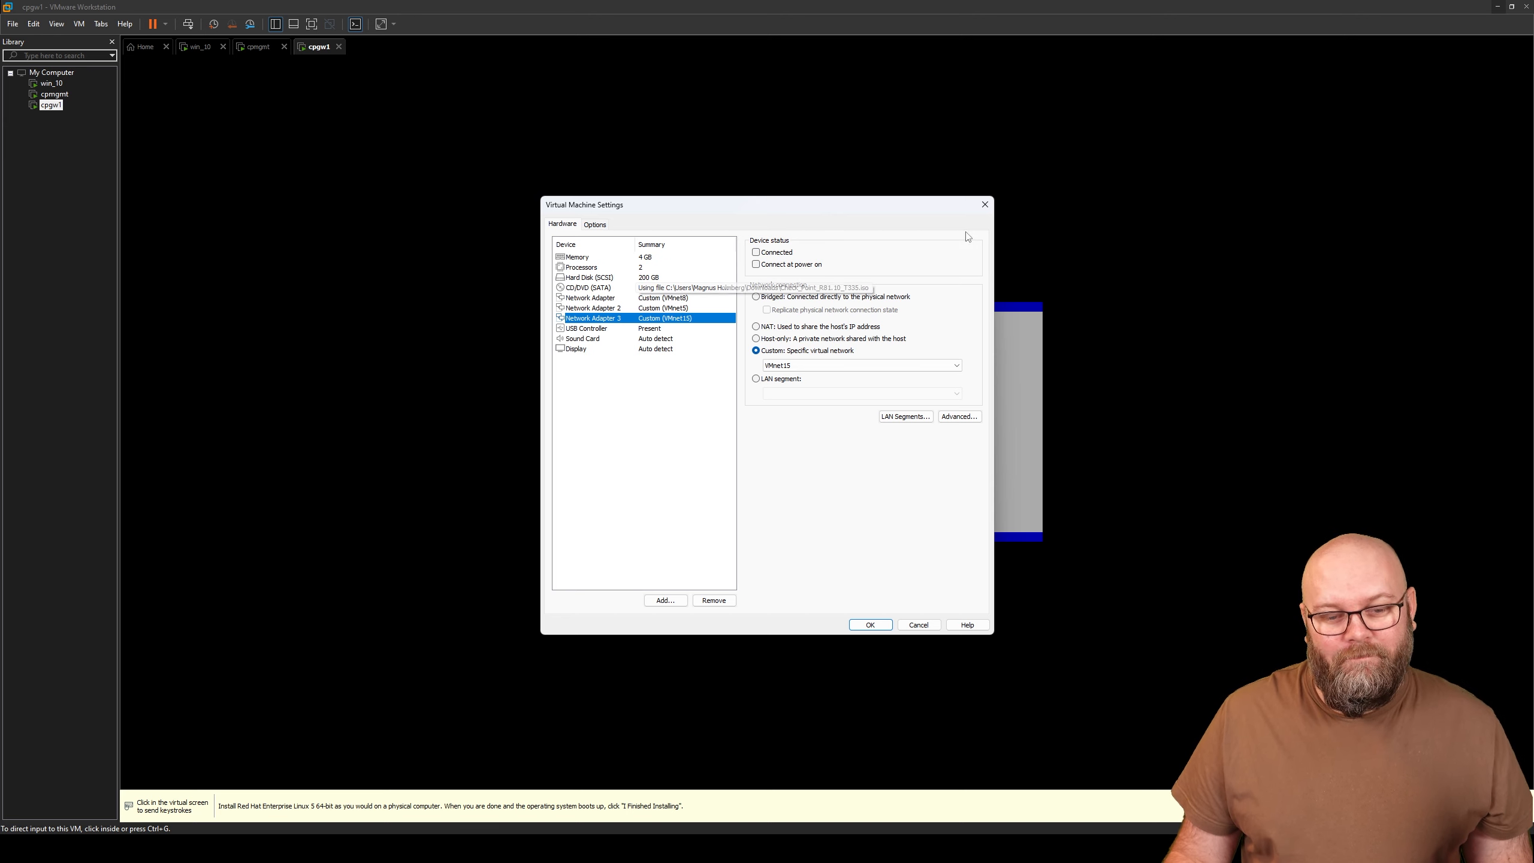
{"action": "left_click", "coordinate": [985, 206]}
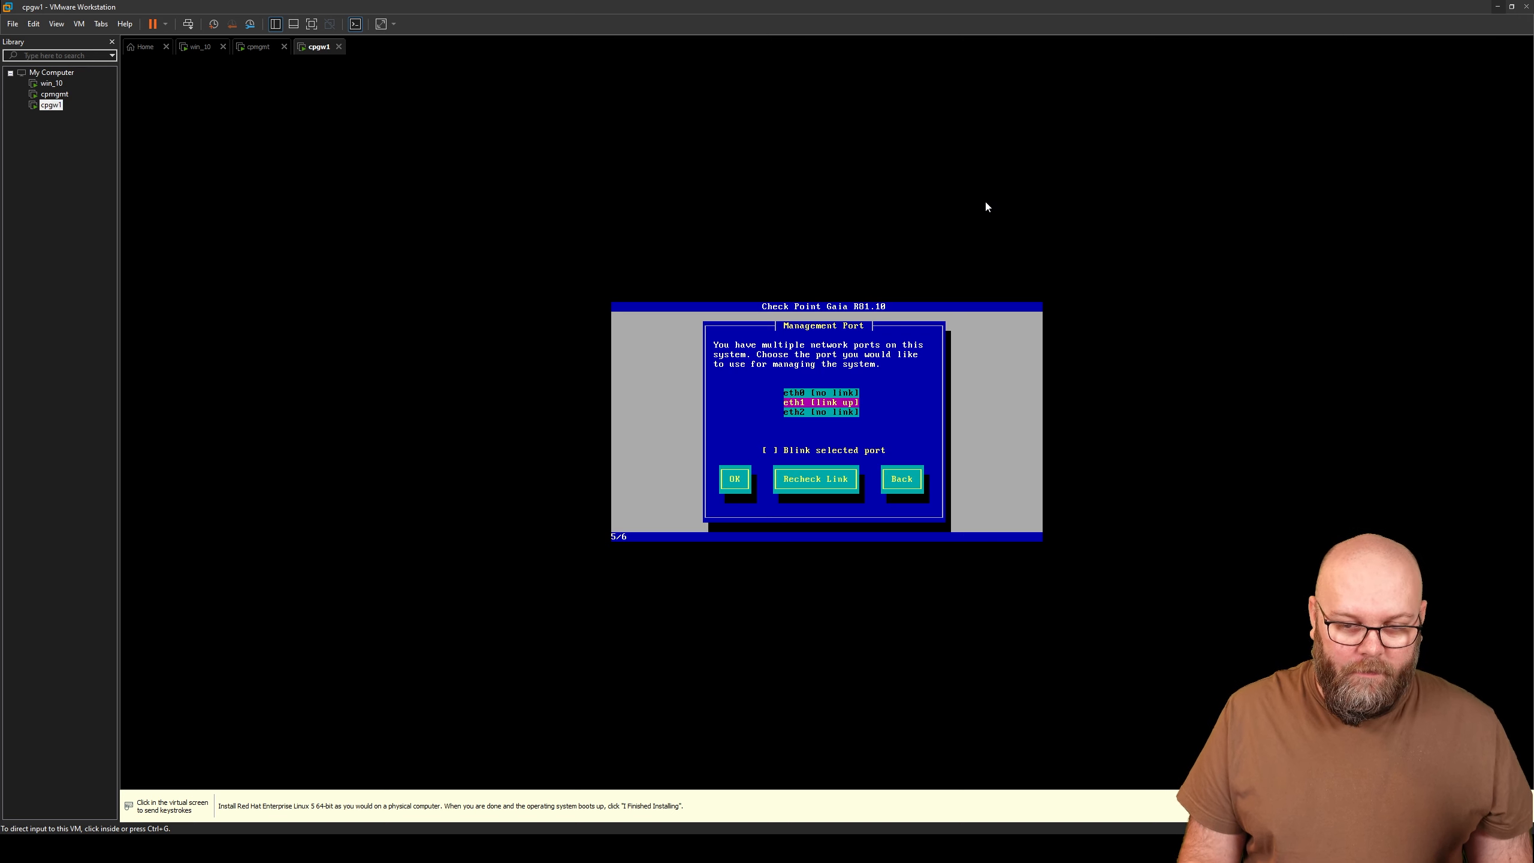
- Choose eth1 as cpgw1's management port
{"action": "left_click", "coordinate": [1013, 376]}
{"action": "key", "text": "Down"}
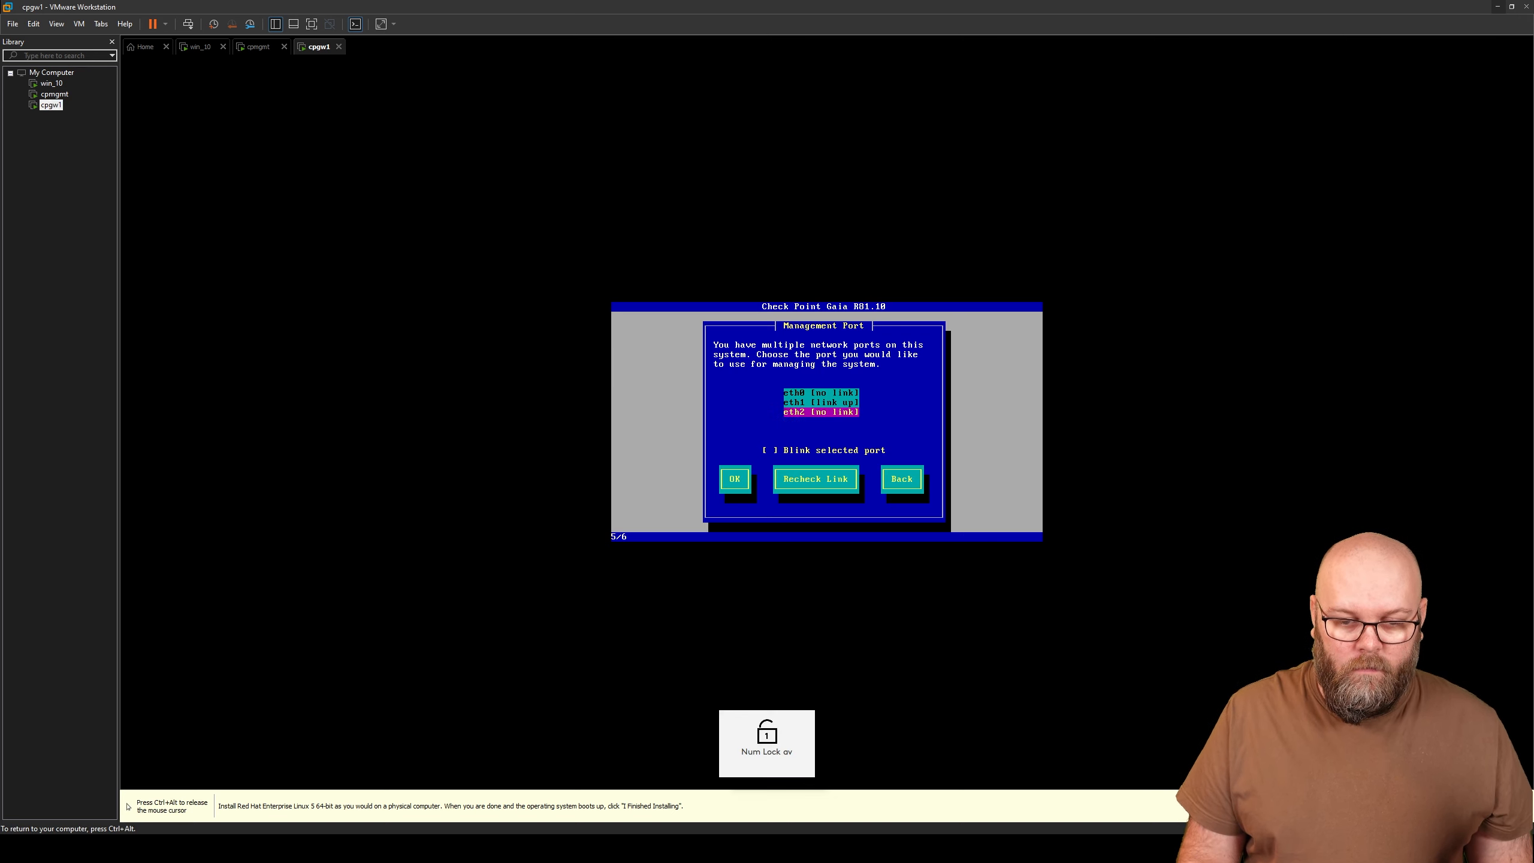
{"action": "key", "text": "Up"}
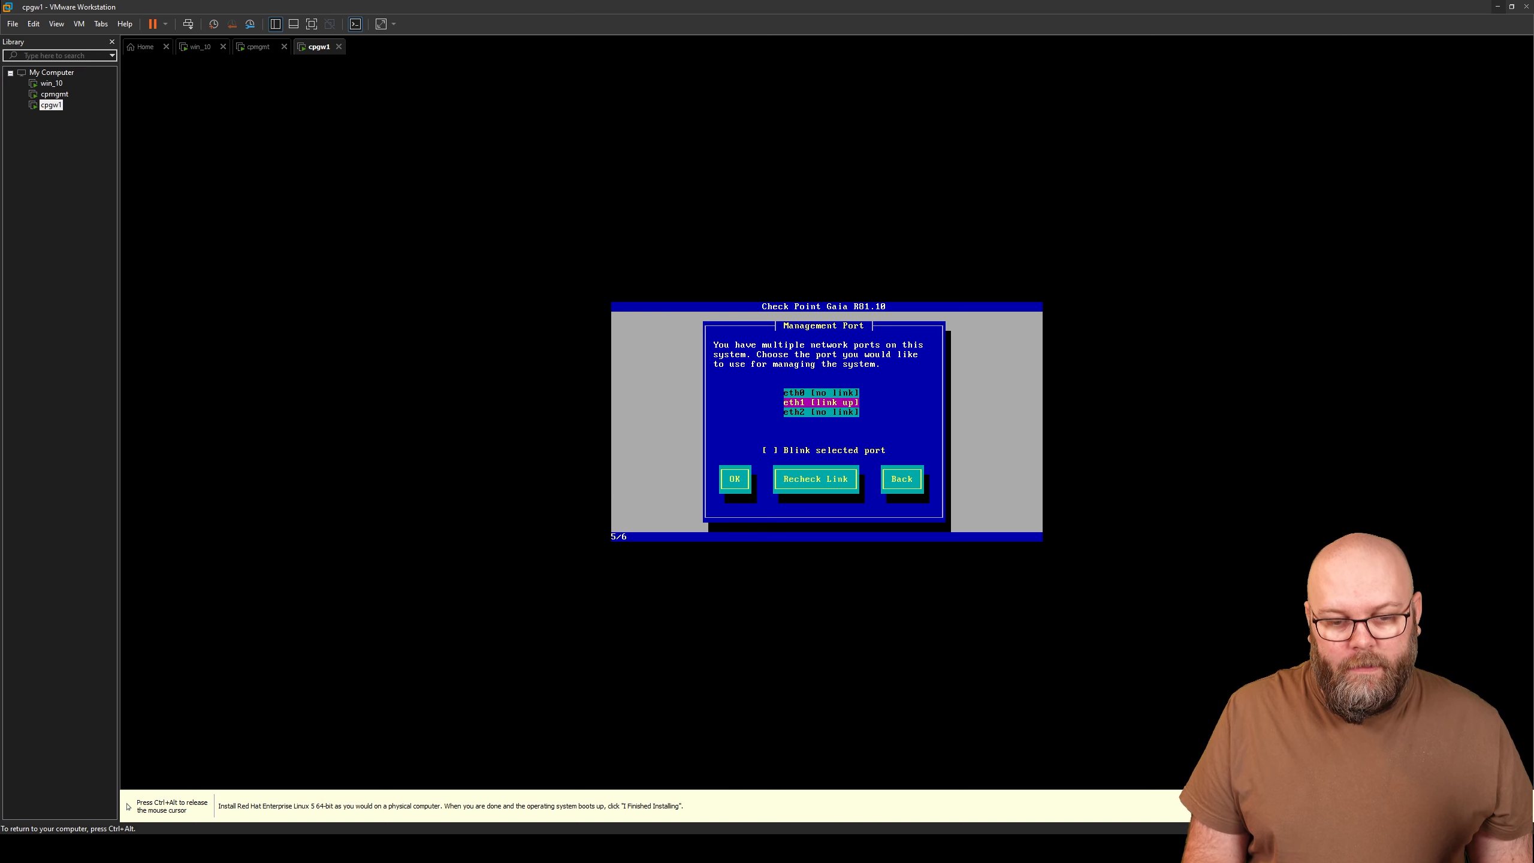
{"action": "key", "text": "Return"}
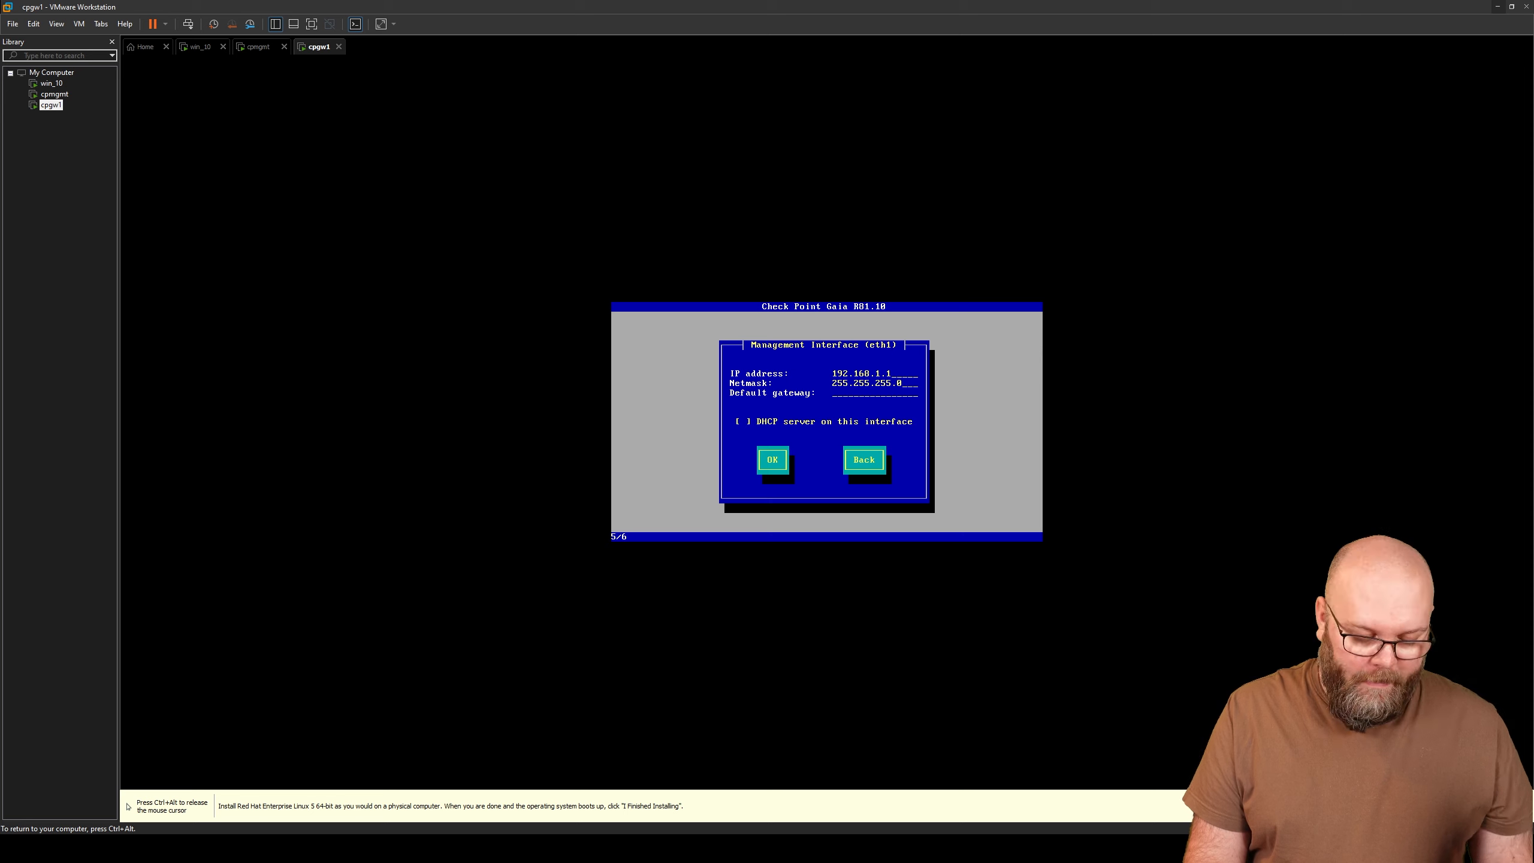
- Give eth1 IP 192.168.1.2, netmask 255.255.255.0 and no default gateway, and accept
{"action": "key", "text": "Tab"}
{"action": "type", "text": "192.168.1.254"}
{"action": "key", "text": "BackSpace"}
{"action": "key", "text": "BackSpace"}
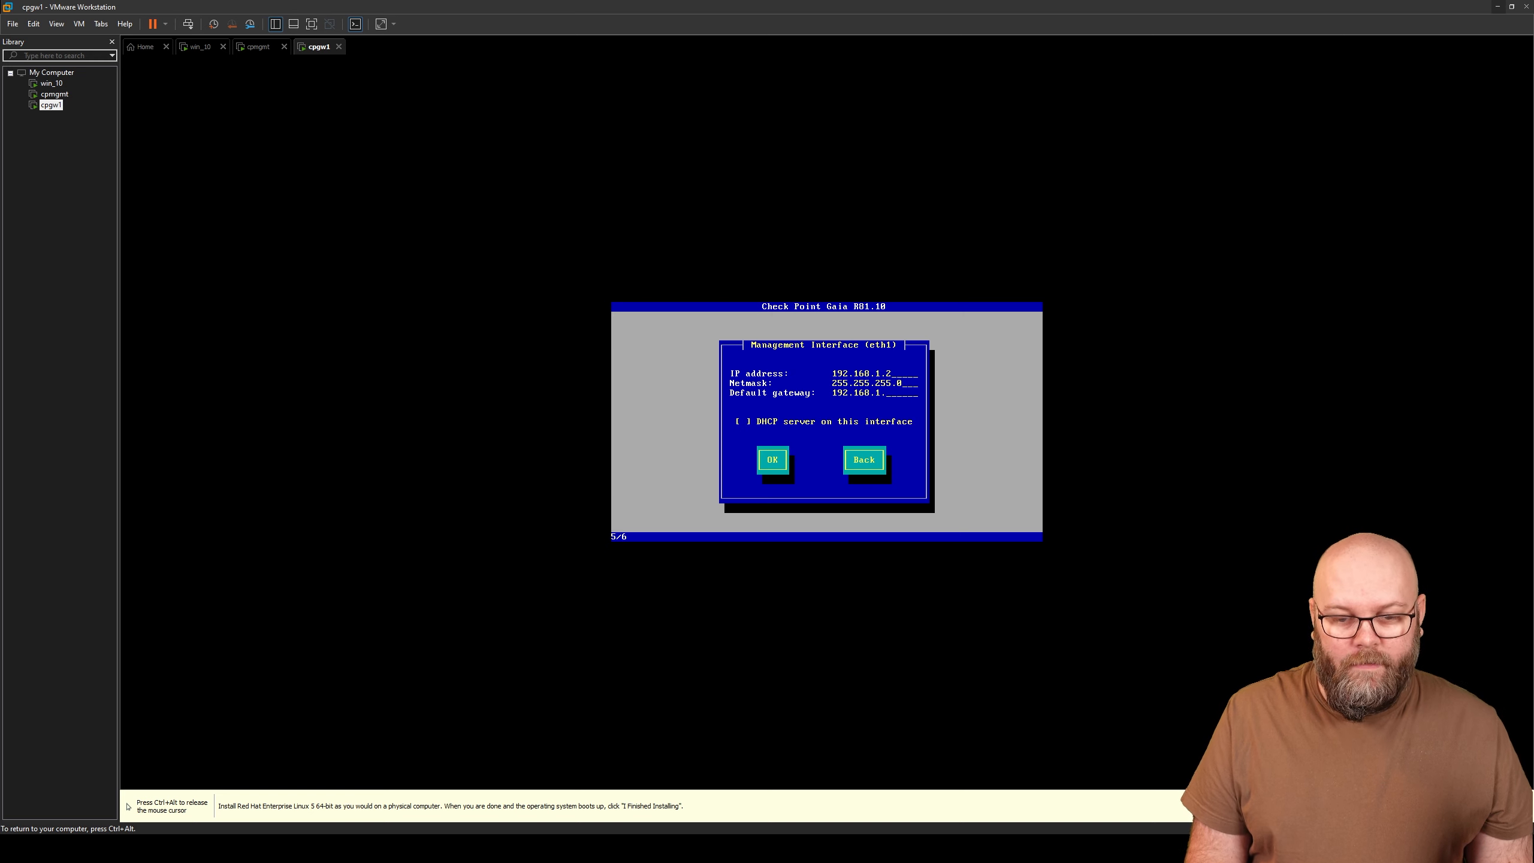
{"action": "key", "text": "BackSpace"}
{"action": "key", "text": "BackSpace"}
{"action": "key", "text": "BackSpace"}
{"action": "key", "text": "BackSpace"}
{"action": "key", "text": "BackSpace"}
{"action": "key", "text": "BackSpace"}
{"action": "key", "text": "BackSpace"}
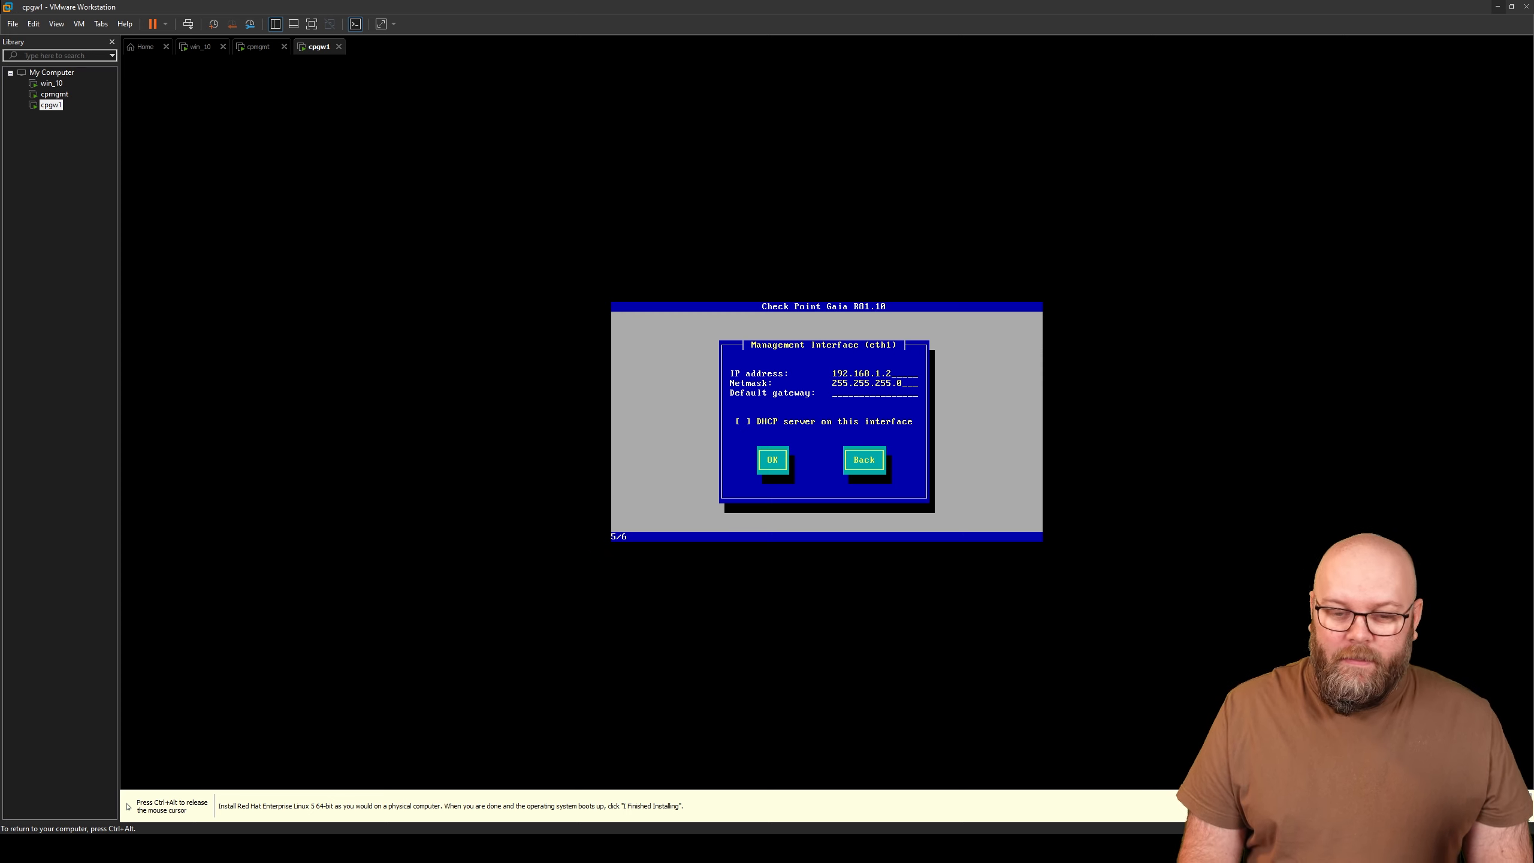
{"action": "key", "text": "Tab"}
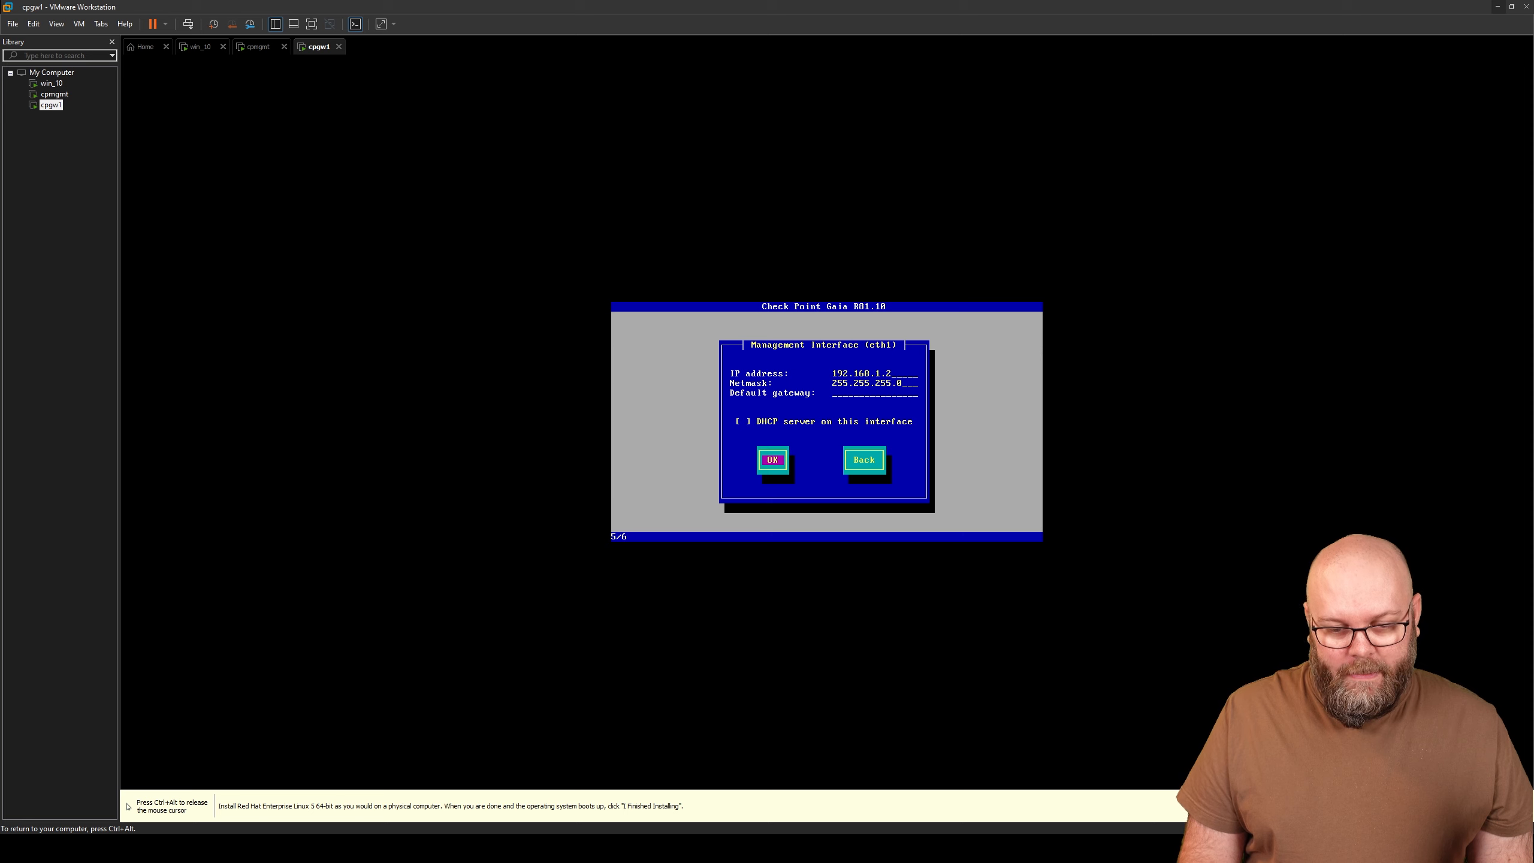
{"action": "key", "text": "Return"}
{"action": "key", "text": "Tab"}
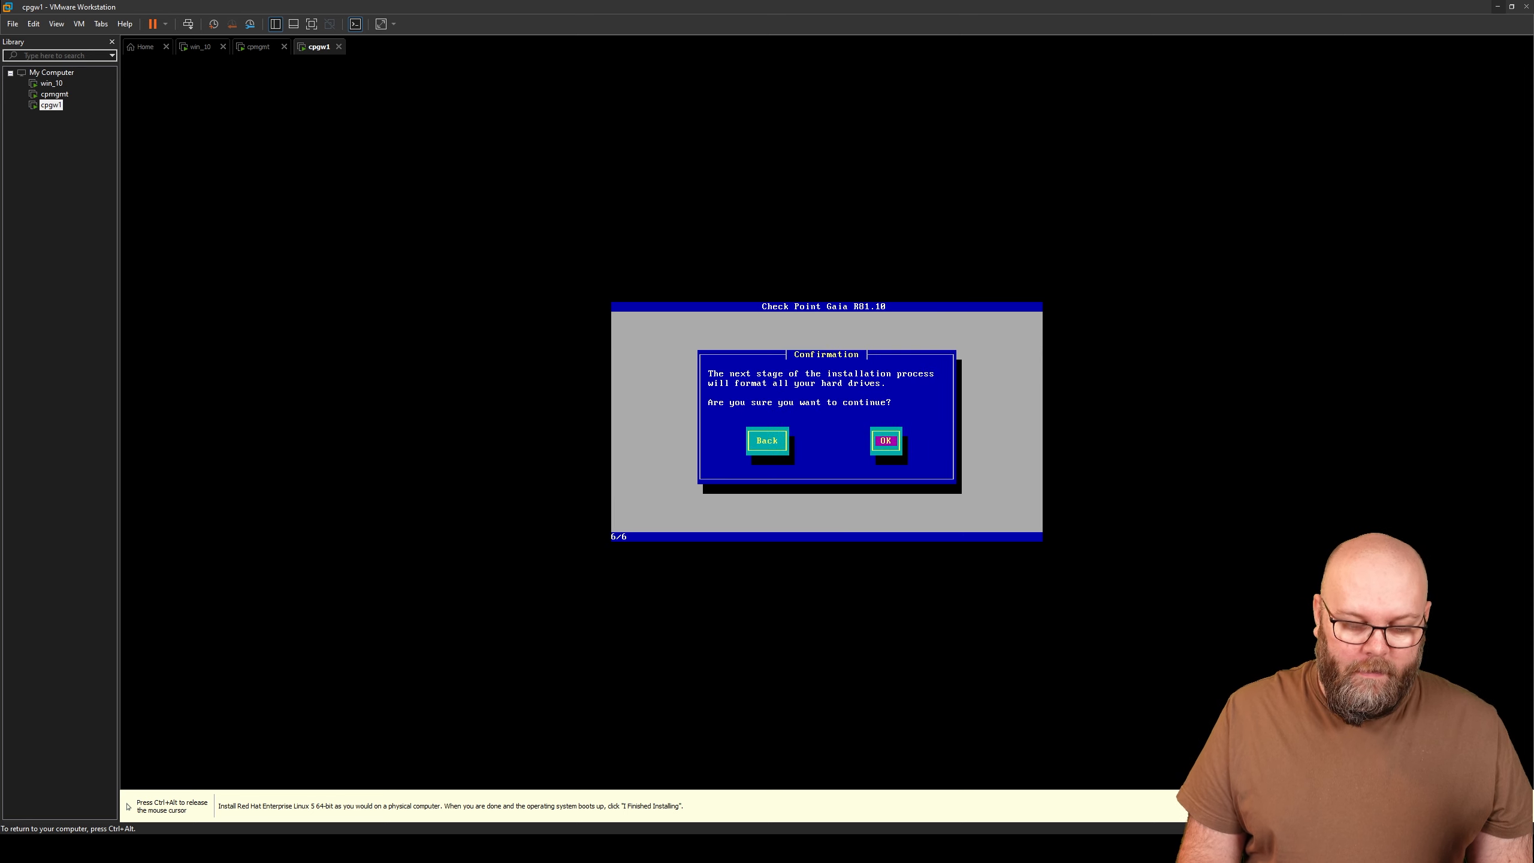
- Confirm formatting the drives to install Gaia R81.10, then reboot cpgw1 when installation completes
{"action": "key", "text": "Return"}
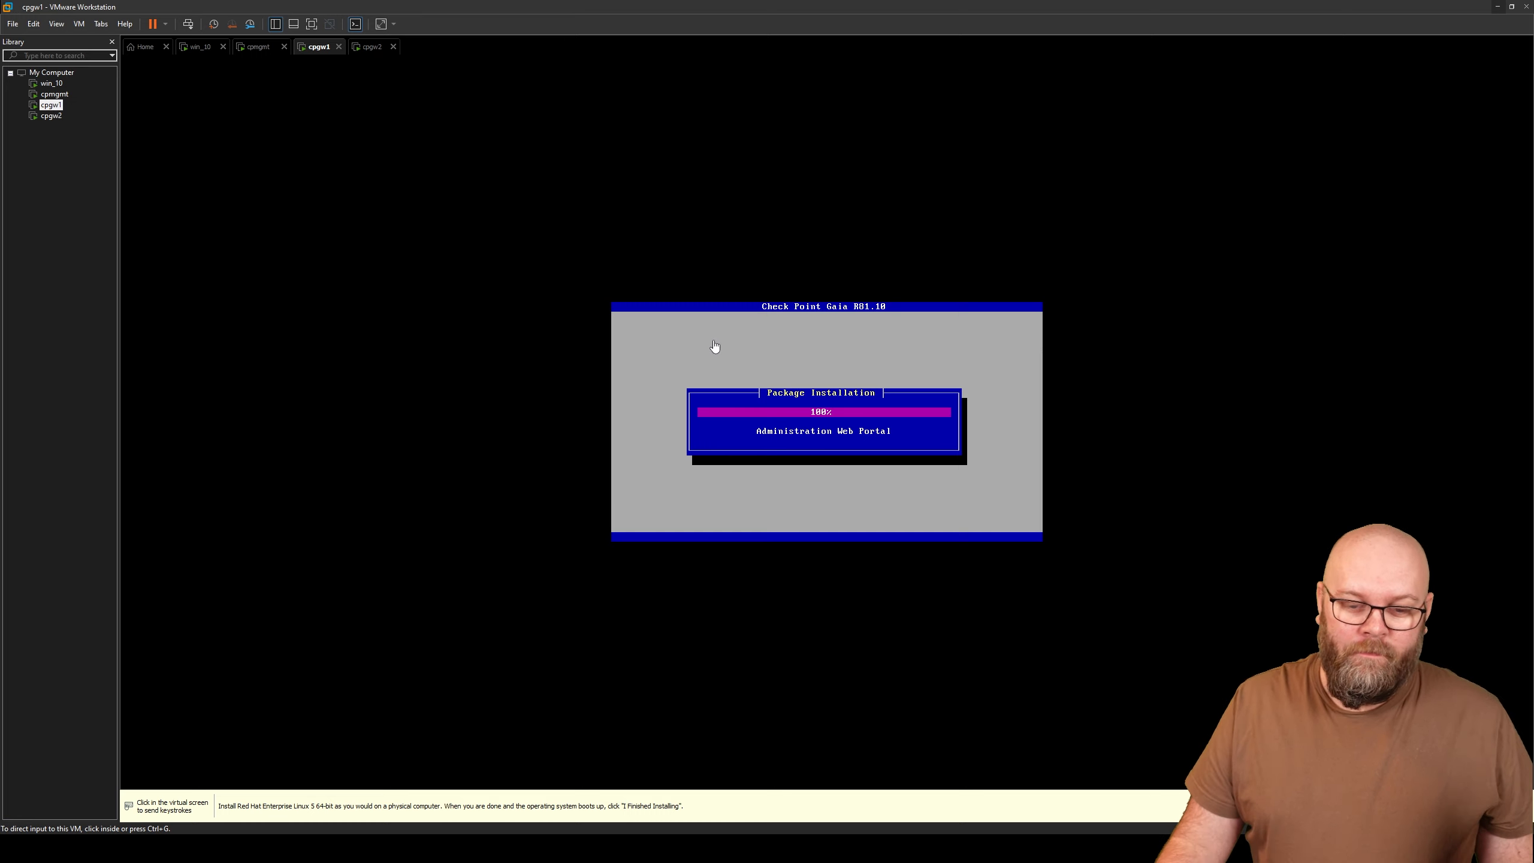
{"action": "left_click", "coordinate": [1007, 469]}
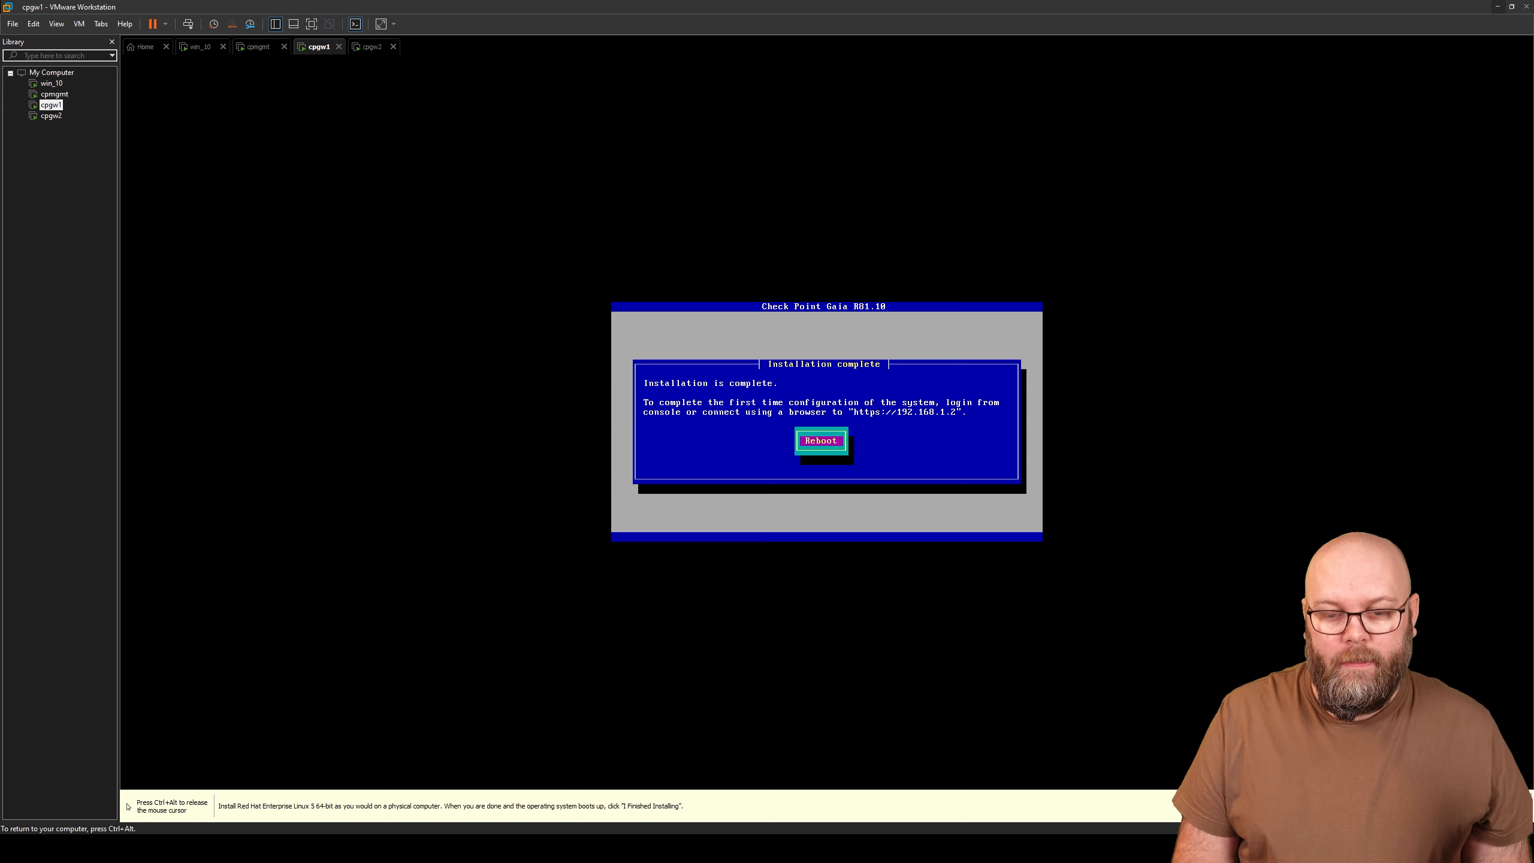
{"action": "key", "text": "Return"}
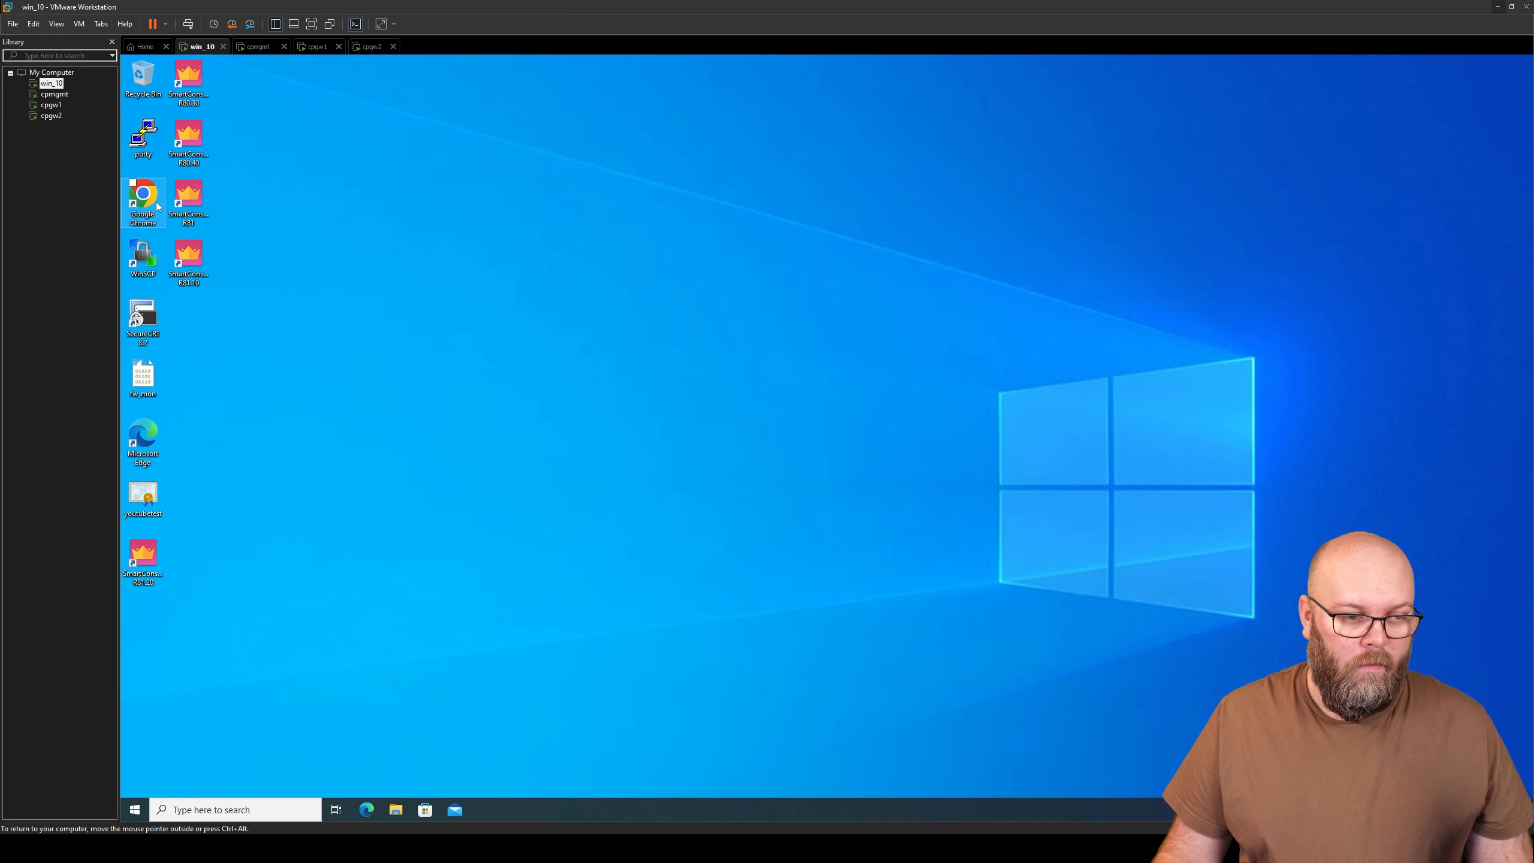
- Open Chrome on win_10, bypass the certificate warning for 192.168.1.2, and log in as admin with the password
{"action": "double_click", "coordinate": [145, 200]}
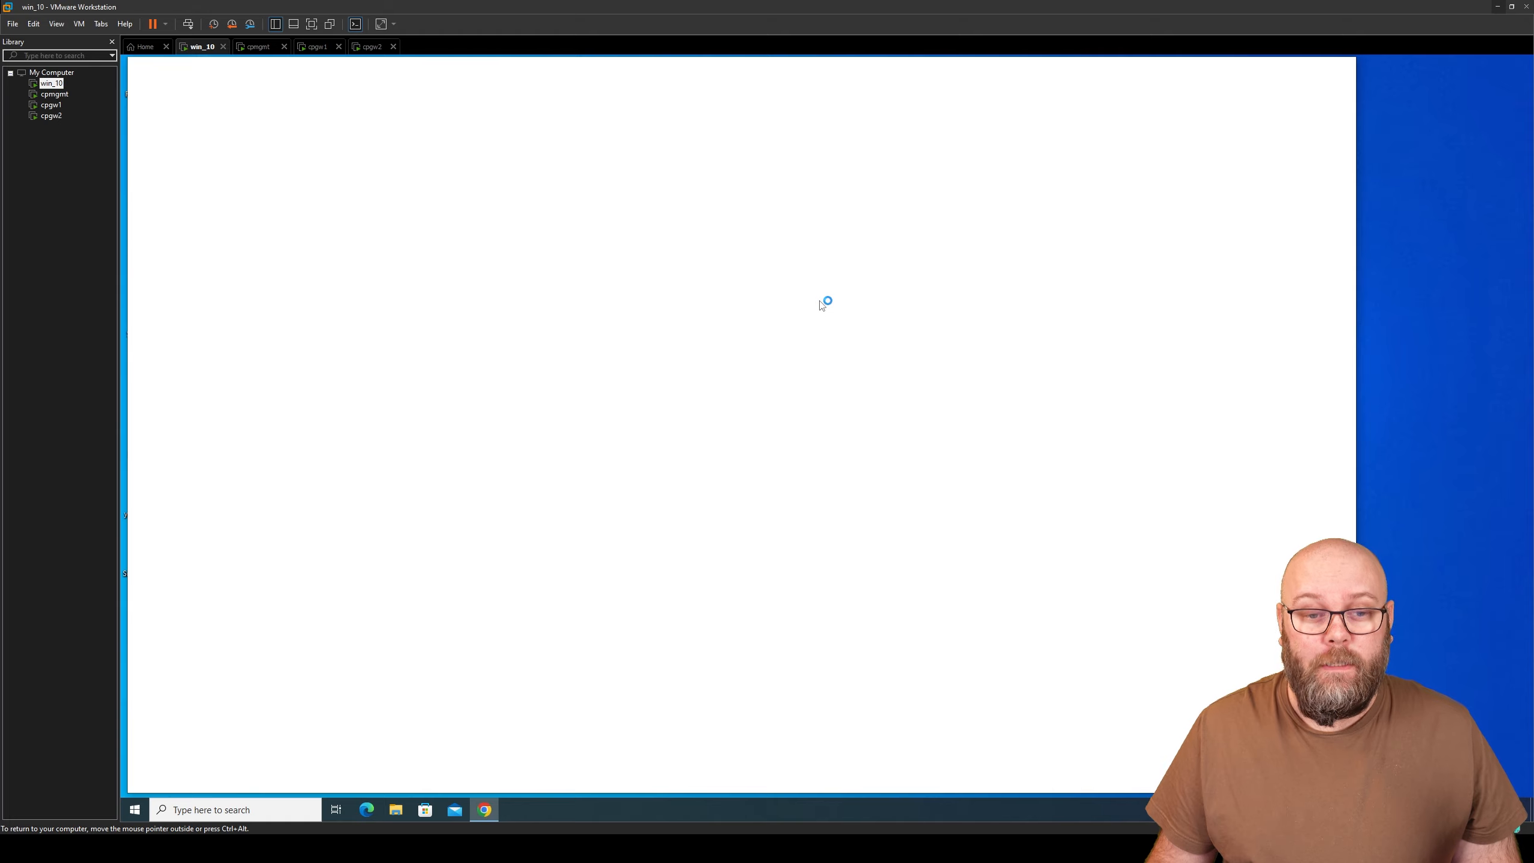
{"action": "left_click", "coordinate": [689, 445]}
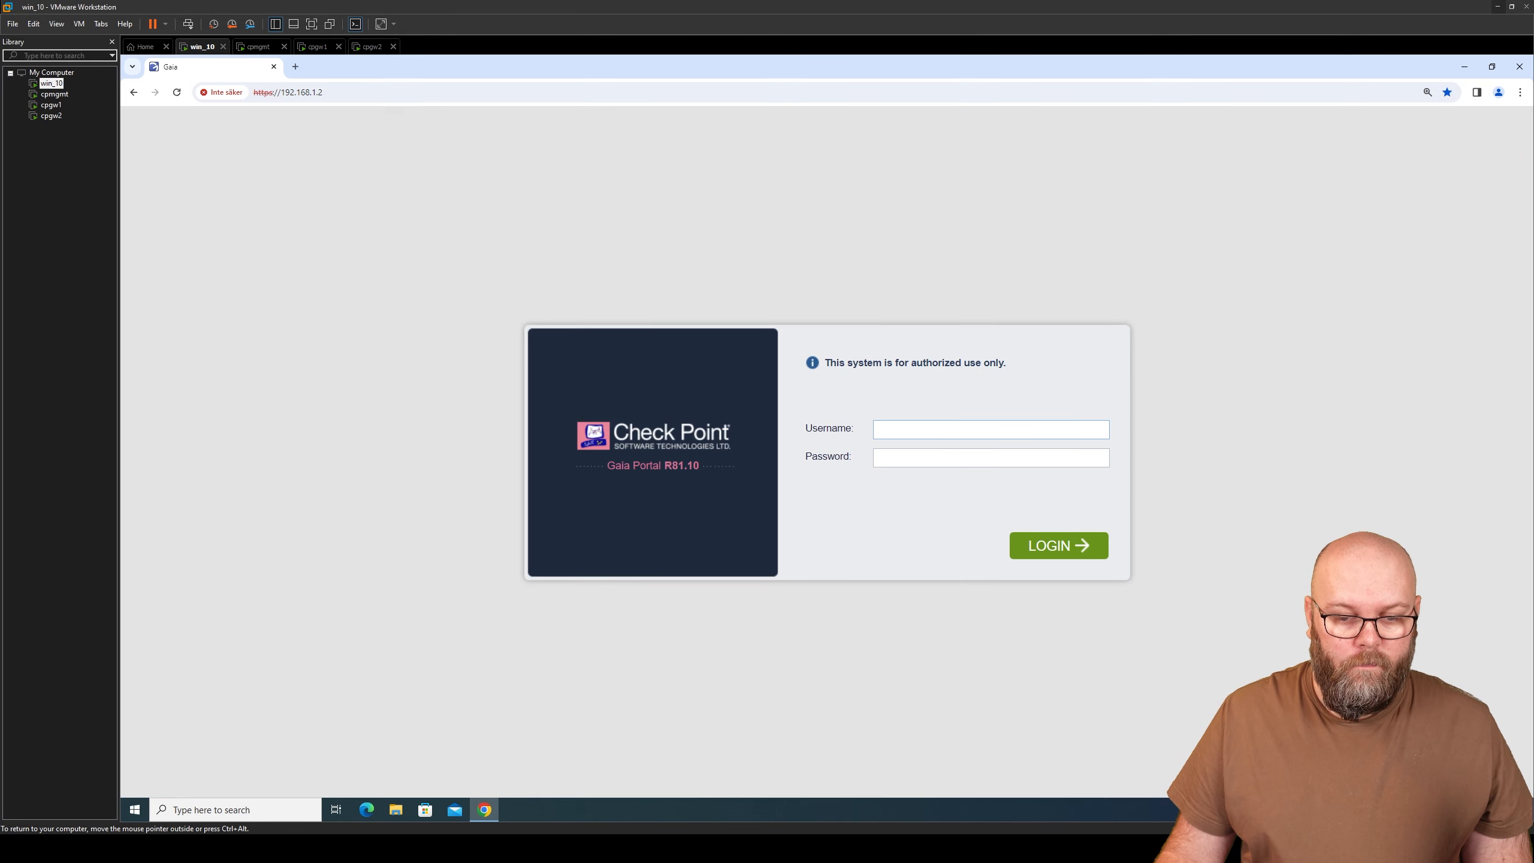
{"action": "type", "text": "admin"}
{"action": "key", "text": "Tab"}
{"action": "type", "text": "••••••••"}
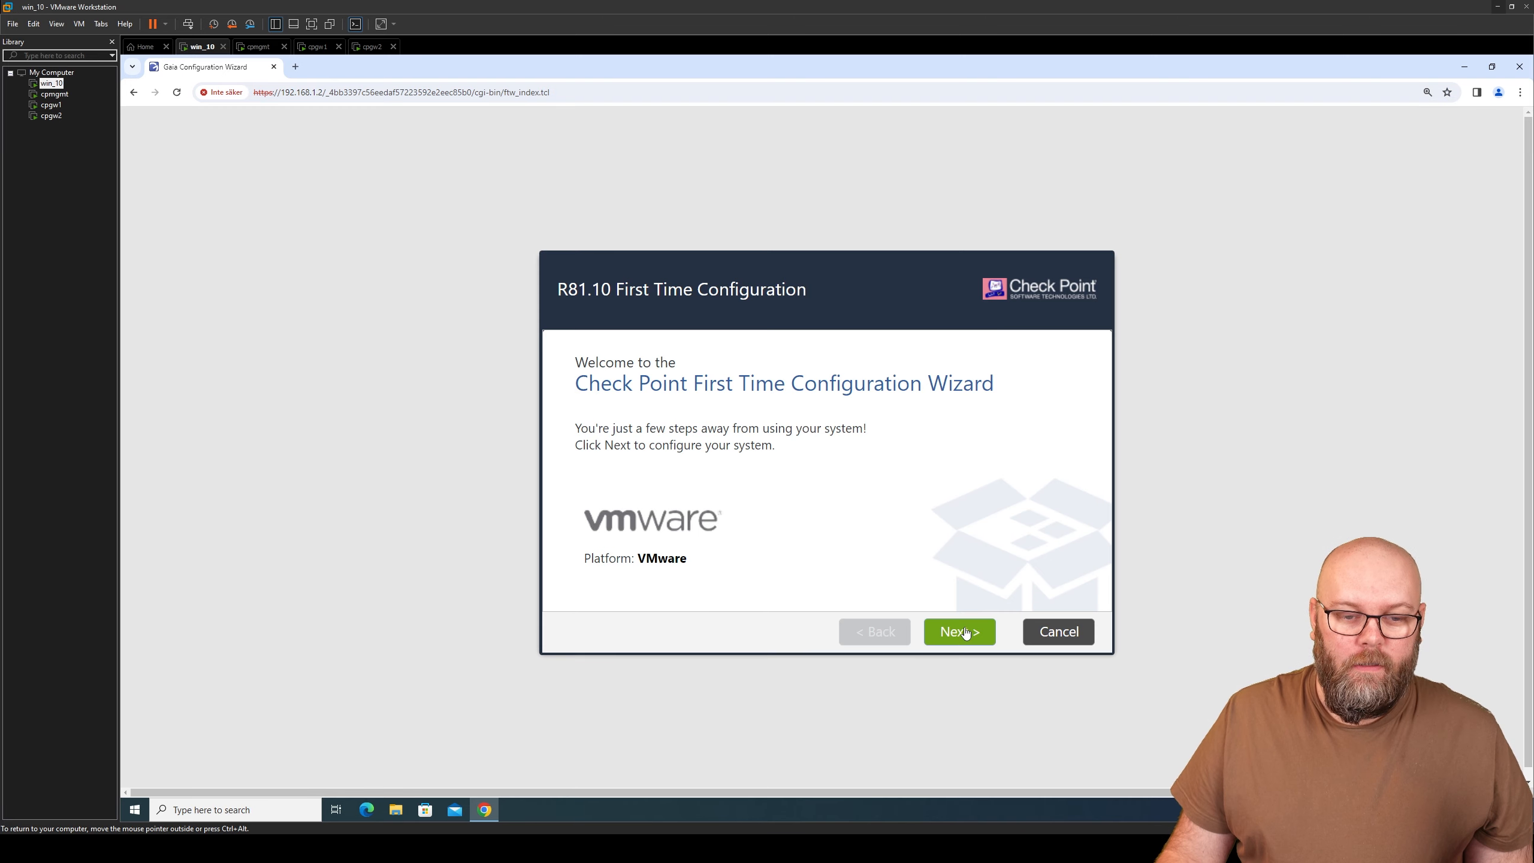
- Keep the eth1 management settings and set eth0 manually to 192.168.159.100/255.255.255.0 for internet
{"action": "left_click", "coordinate": [965, 633]}
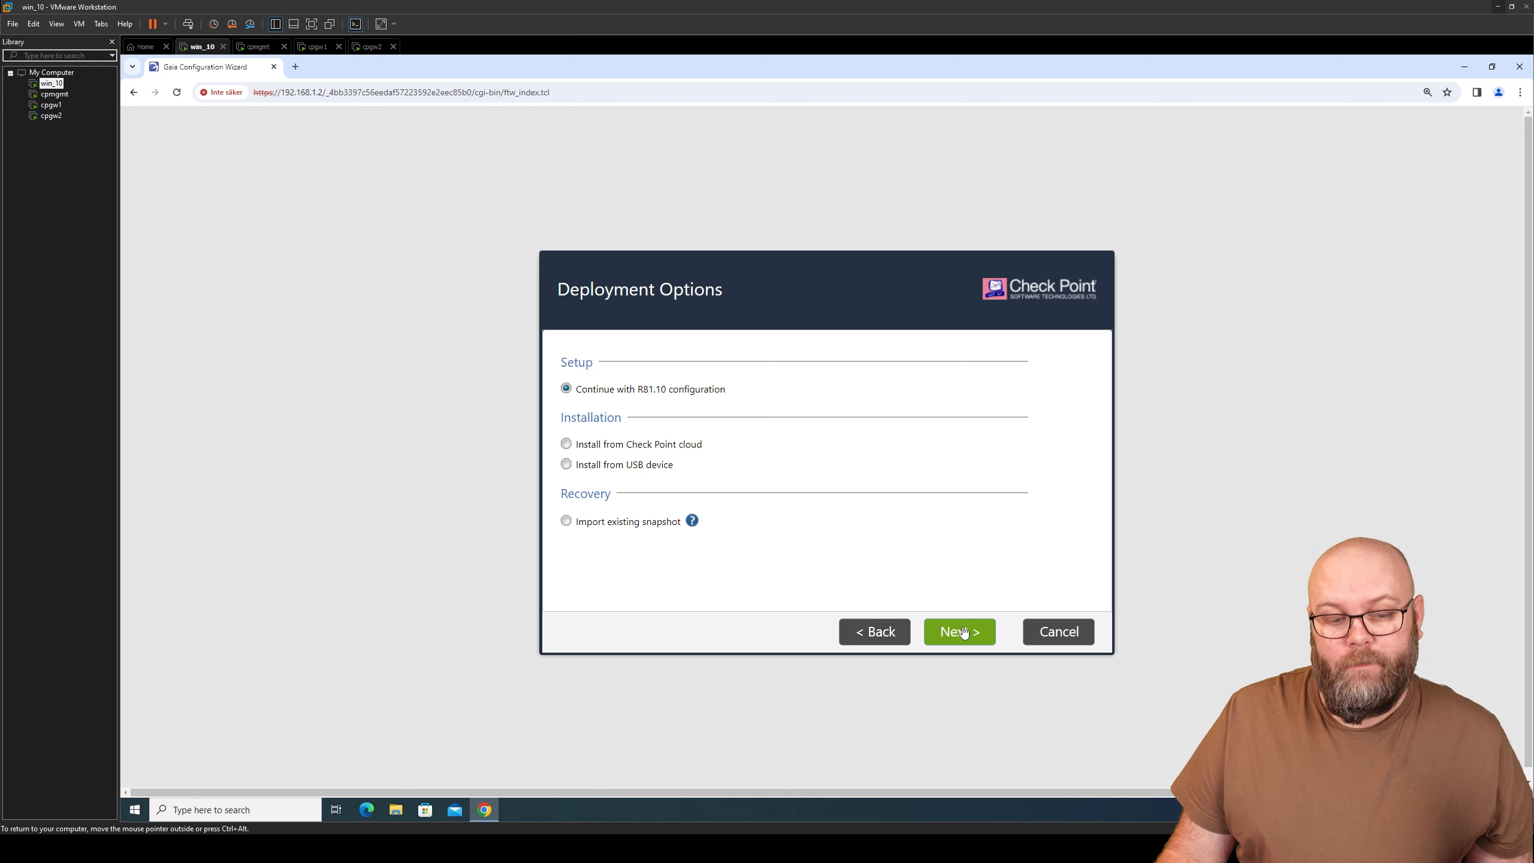
{"action": "left_click", "coordinate": [964, 633]}
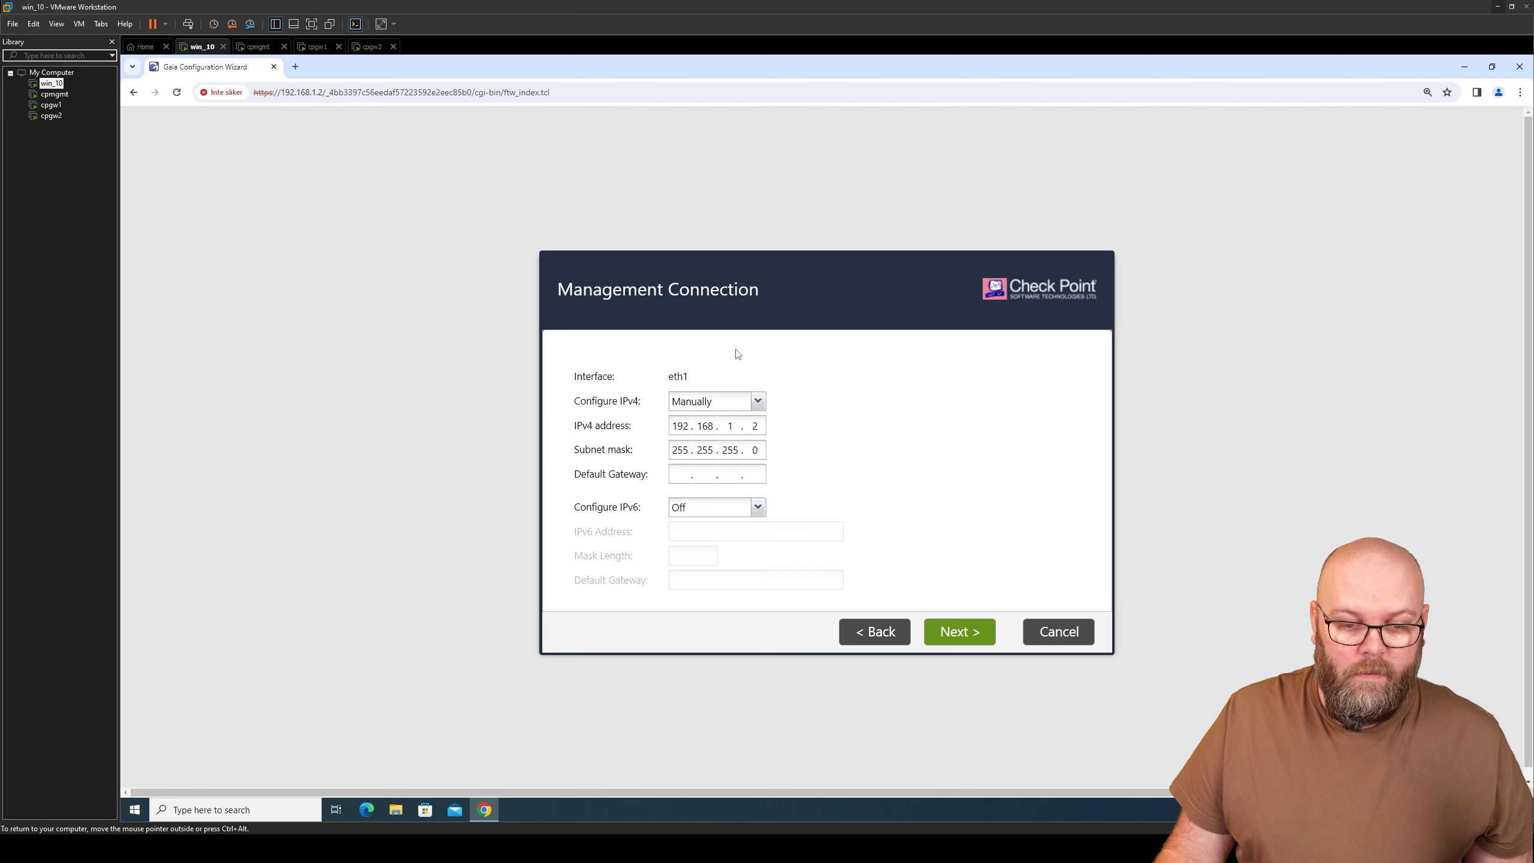
{"action": "left_click", "coordinate": [947, 631]}
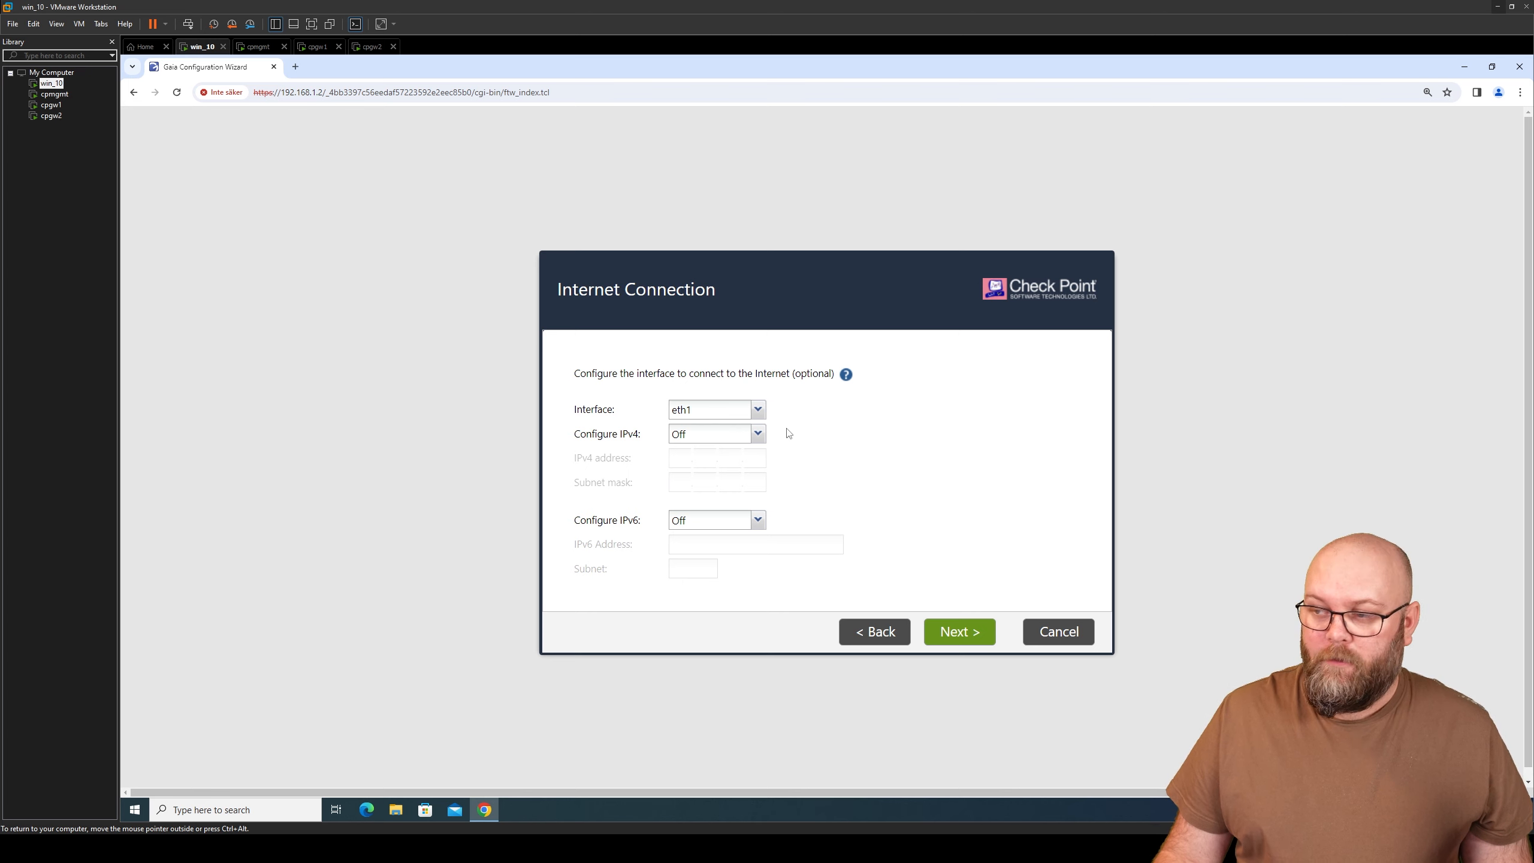
{"action": "left_click", "coordinate": [757, 410]}
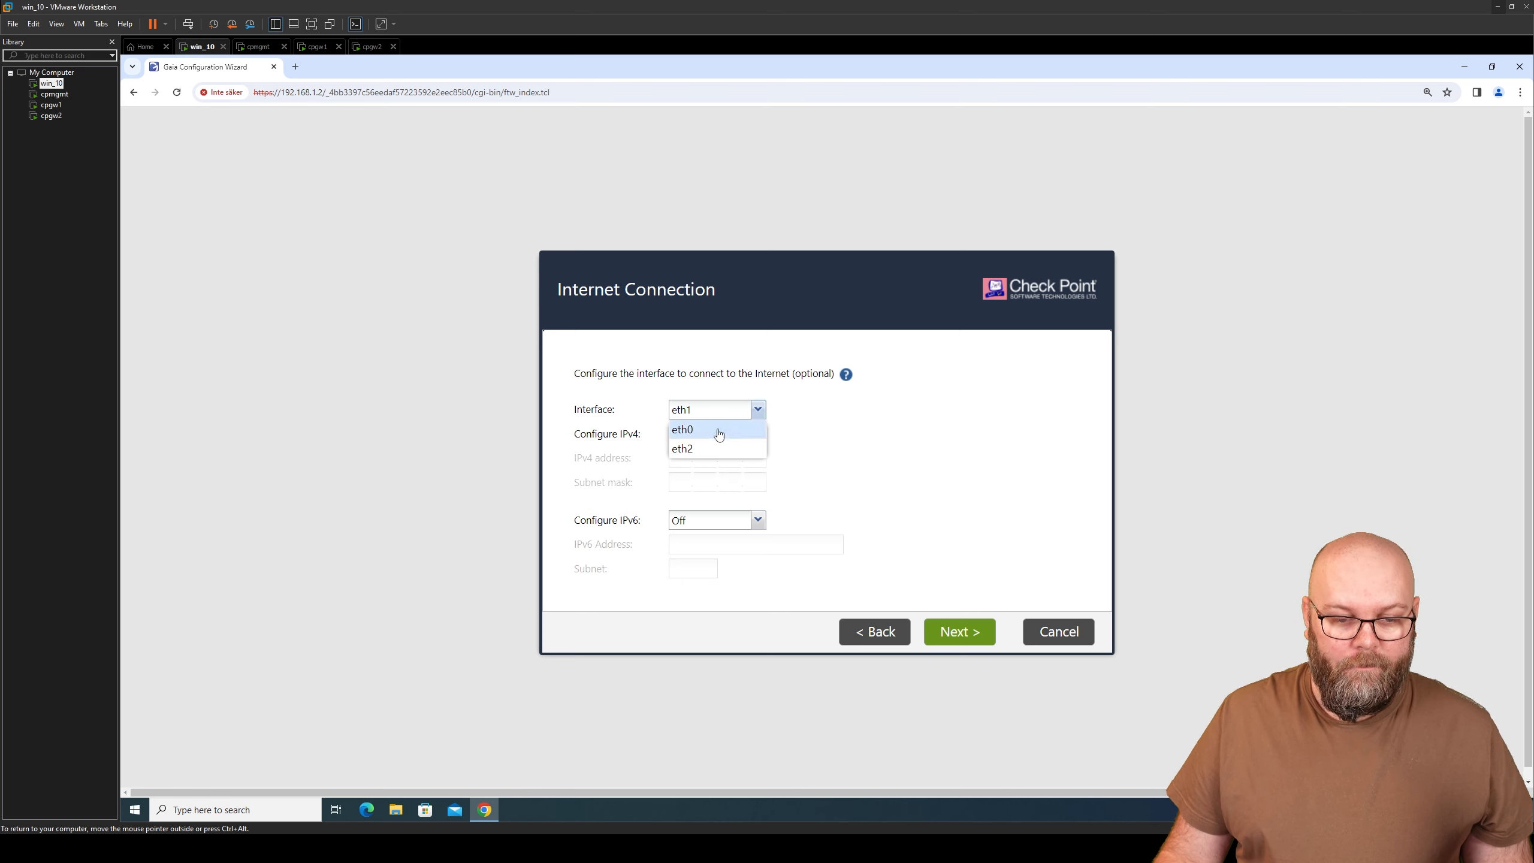
{"action": "left_click", "coordinate": [718, 430]}
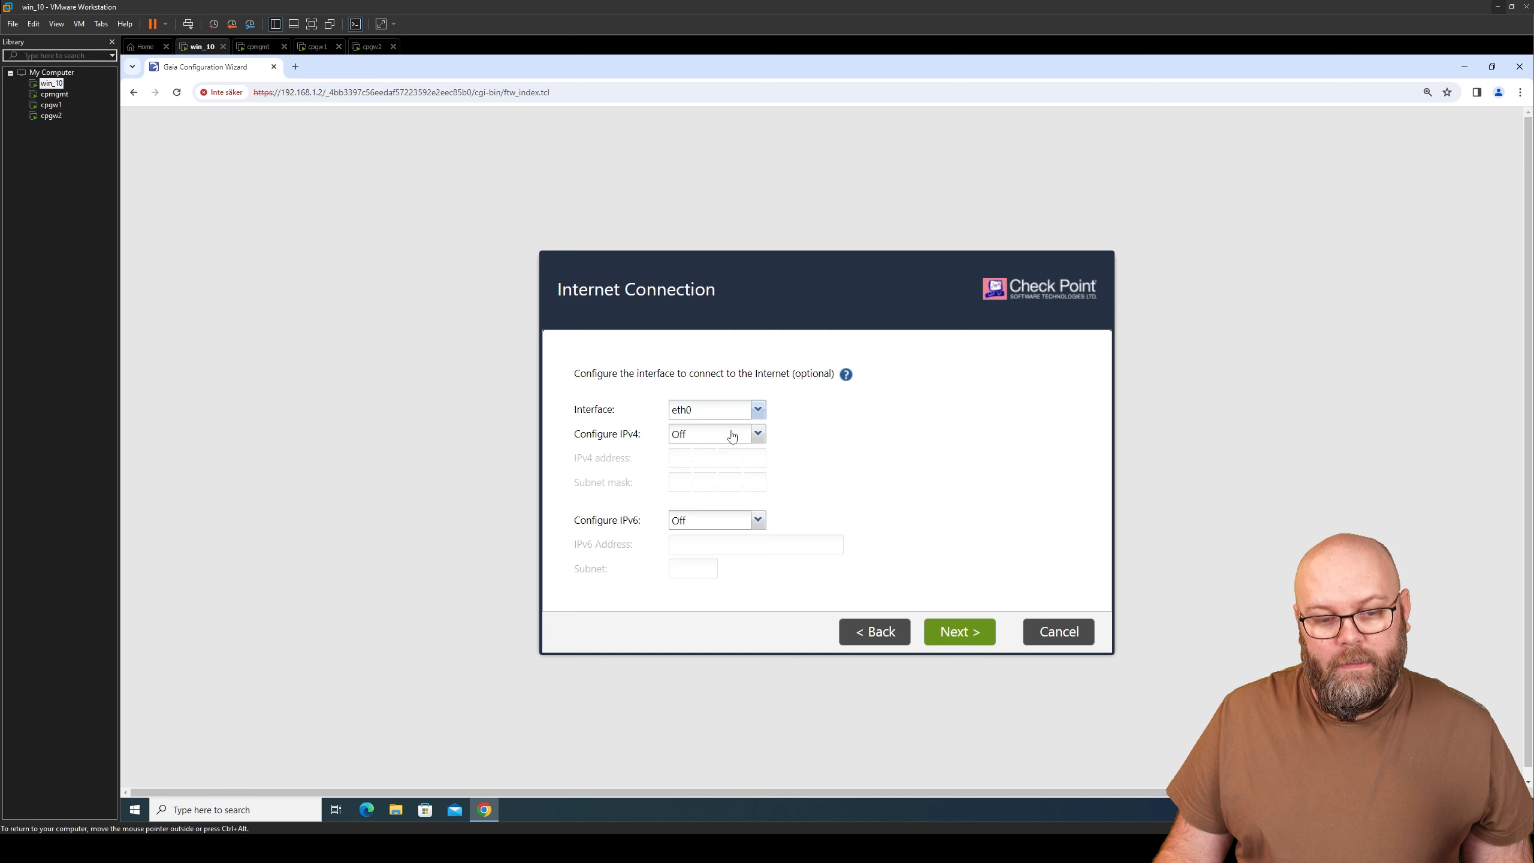
{"action": "left_click", "coordinate": [758, 434]}
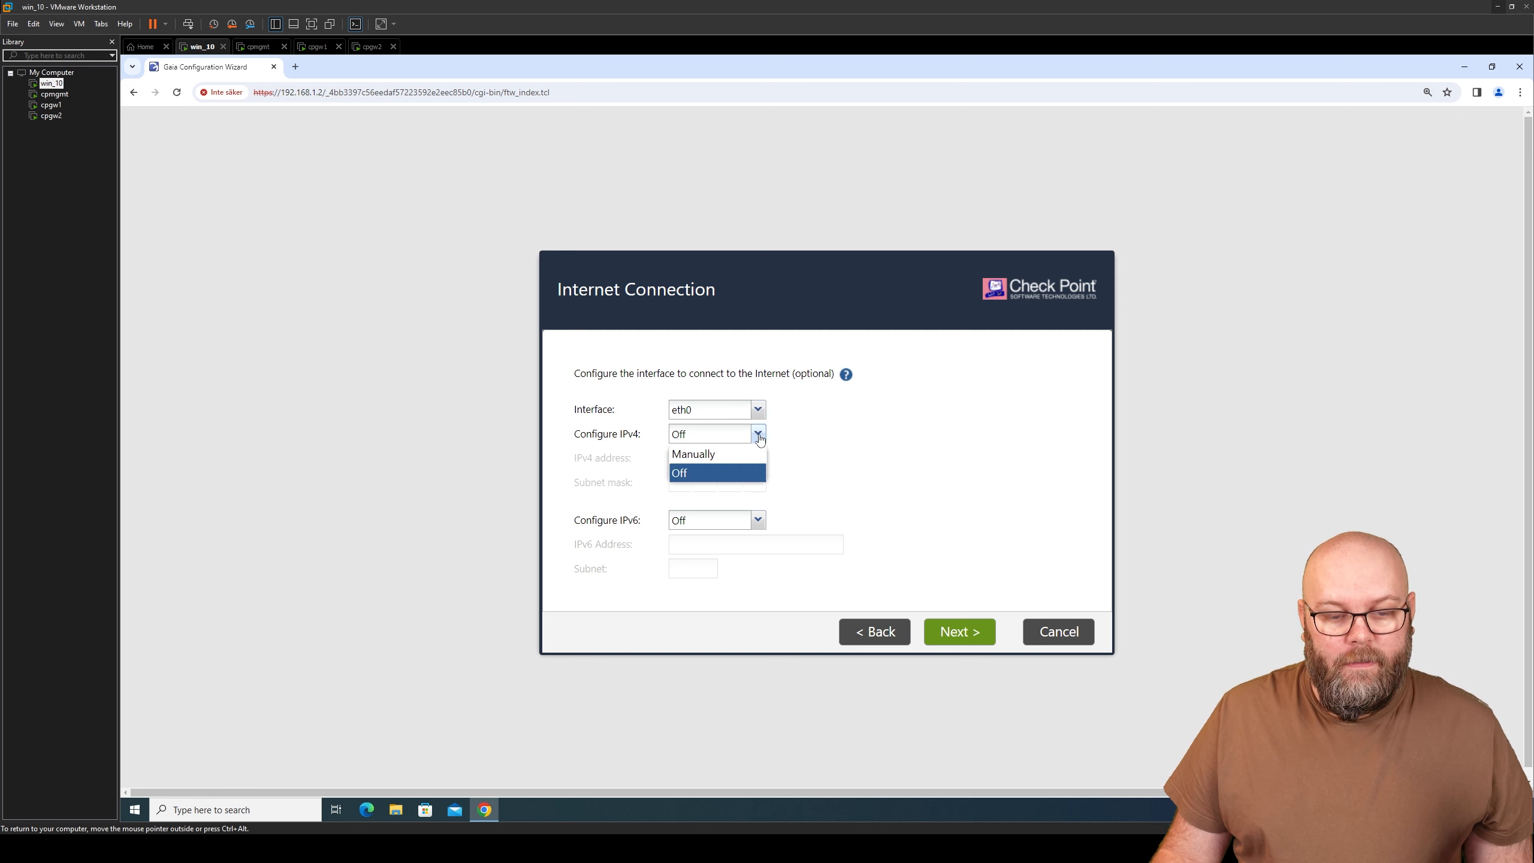
{"action": "left_click", "coordinate": [730, 454]}
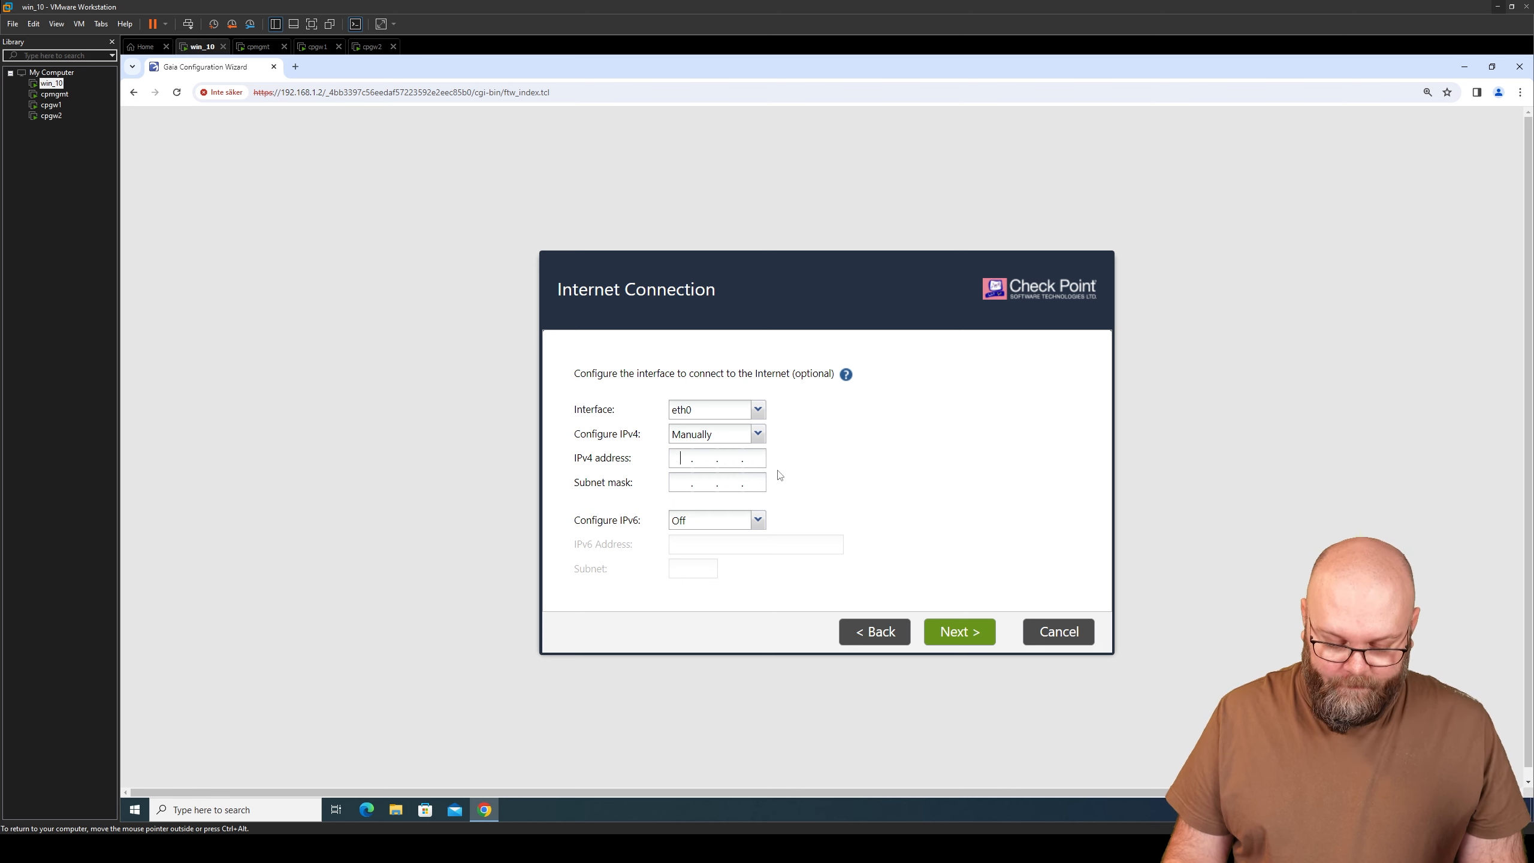
{"action": "type", "text": "192.168.159.100"}
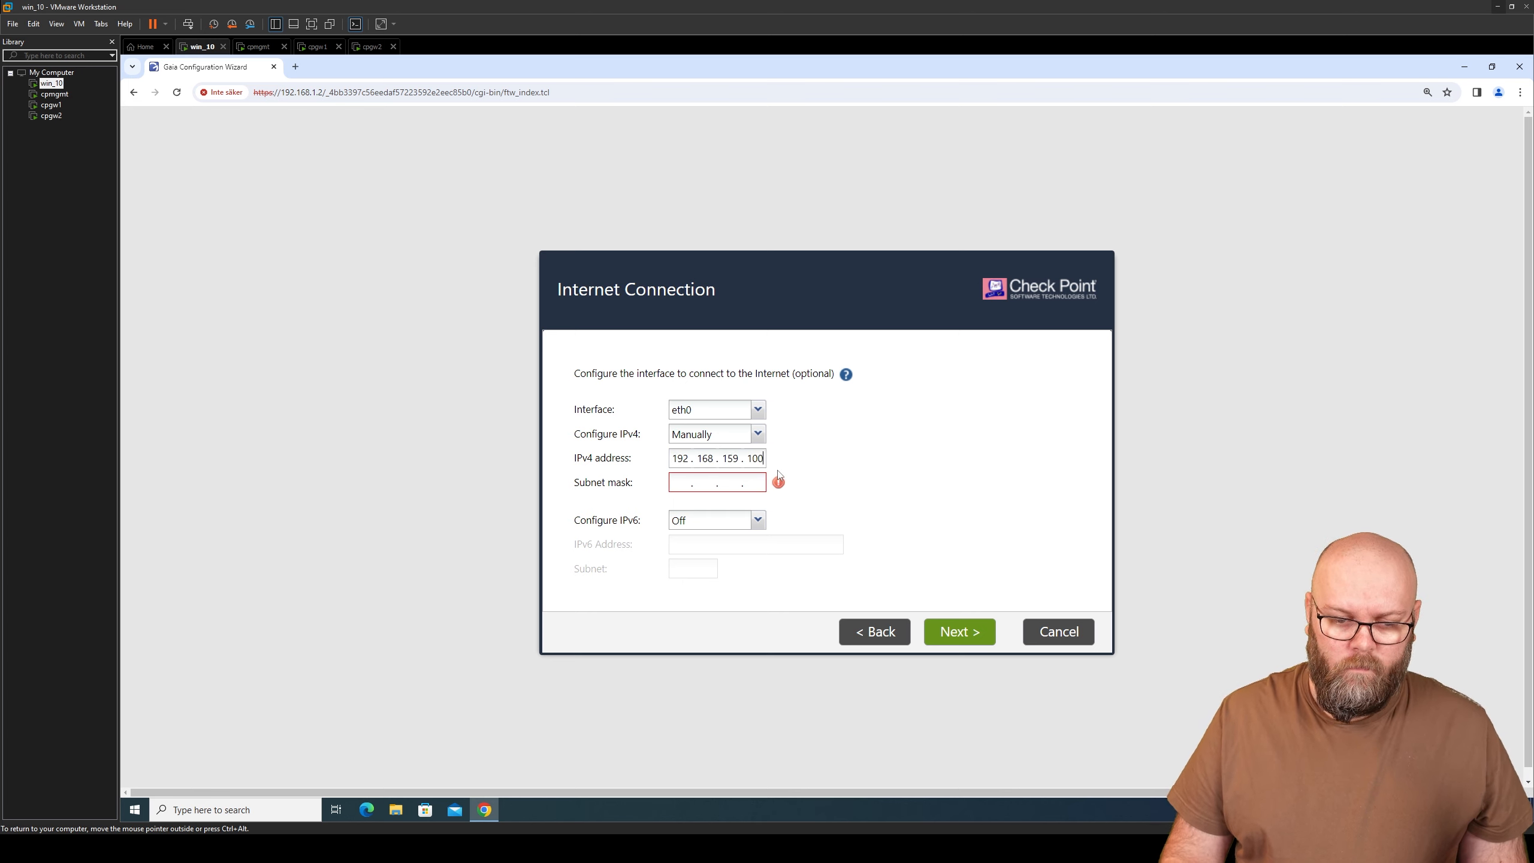
{"action": "key", "text": "Tab"}
{"action": "type", "text": "255 . 255 . 255 "}
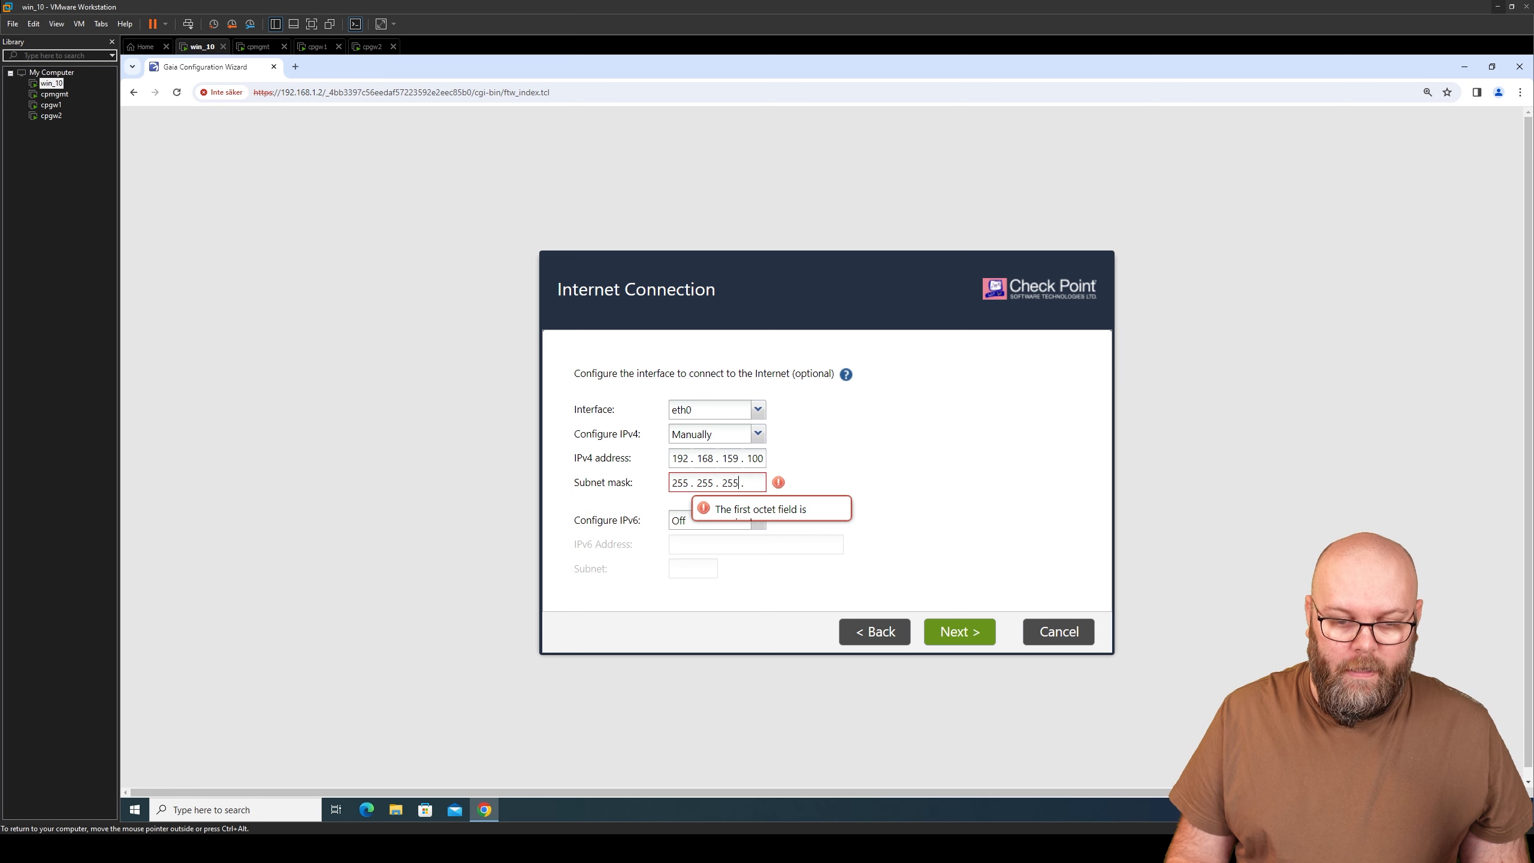
{"action": "type", "text": ". 0"}
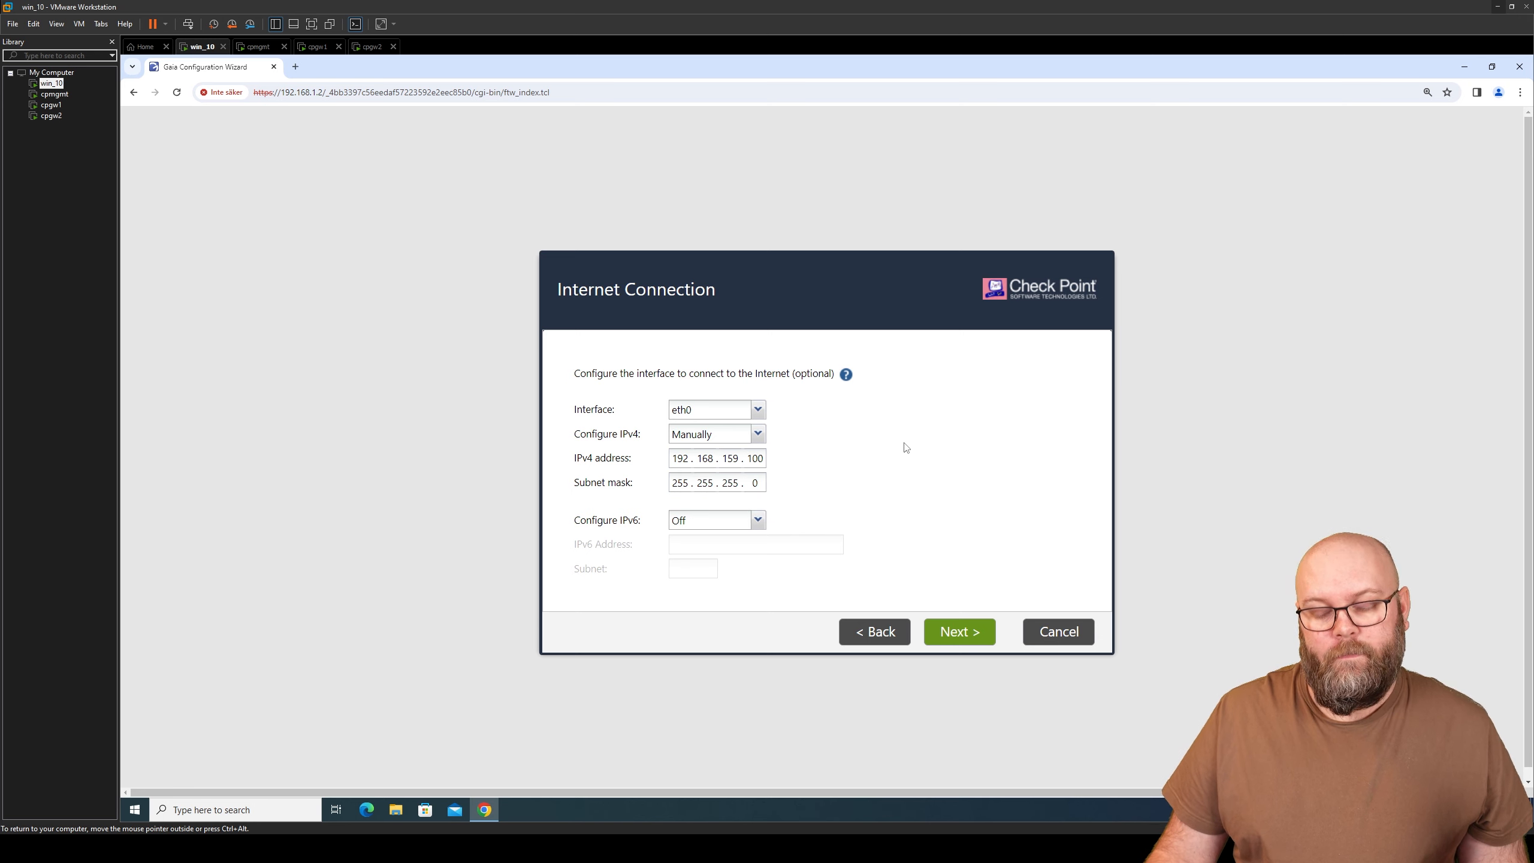
{"action": "left_click", "coordinate": [953, 635]}
- Set host name cpgw1 with DNS servers 8.8.8.8 and 8.8.4.4, and keep the date and time
{"action": "key", "text": "ctrl+a"}
{"action": "key", "text": "BackSpace"}
{"action": "type", "text": "cpgw"}
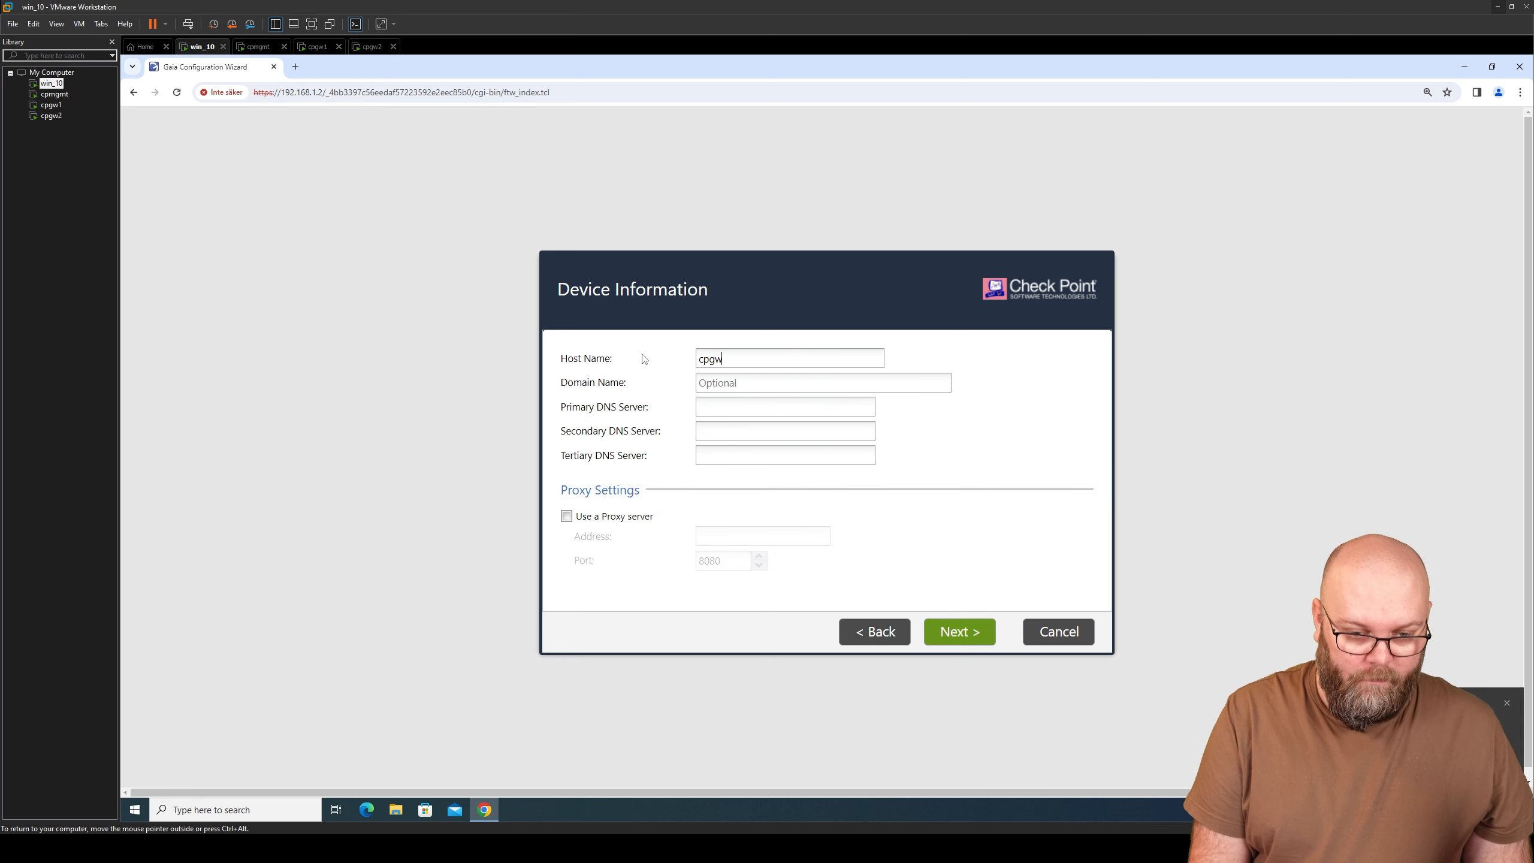
{"action": "type", "text": "1"}
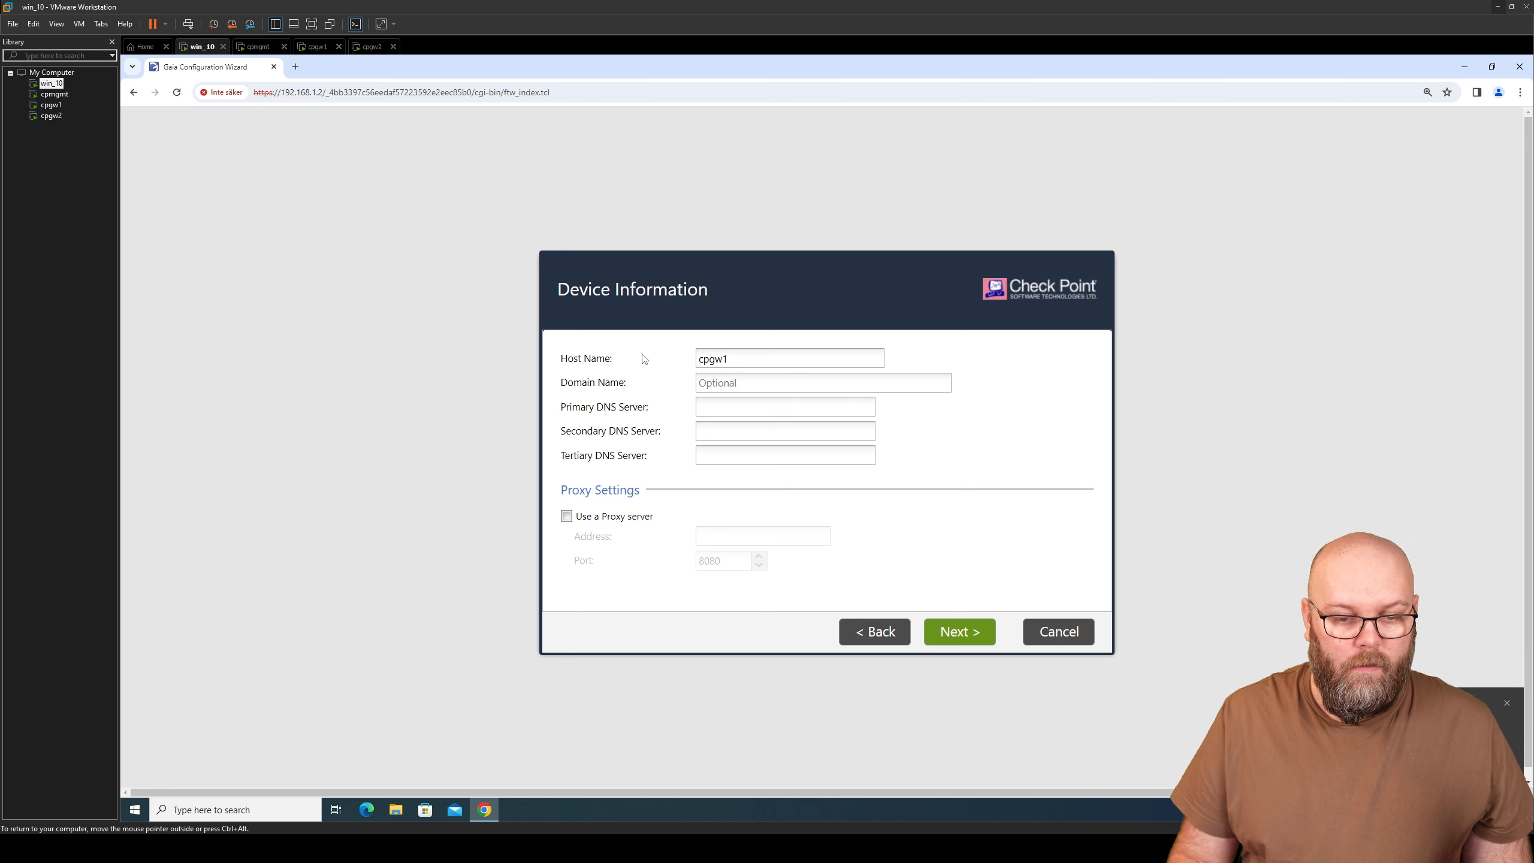
{"action": "key", "text": "Tab"}
{"action": "key", "text": "Tab"}
{"action": "type", "text": "8.8.8.8"}
{"action": "key", "text": "Tab"}
{"action": "type", "text": "8.8.4.4"}
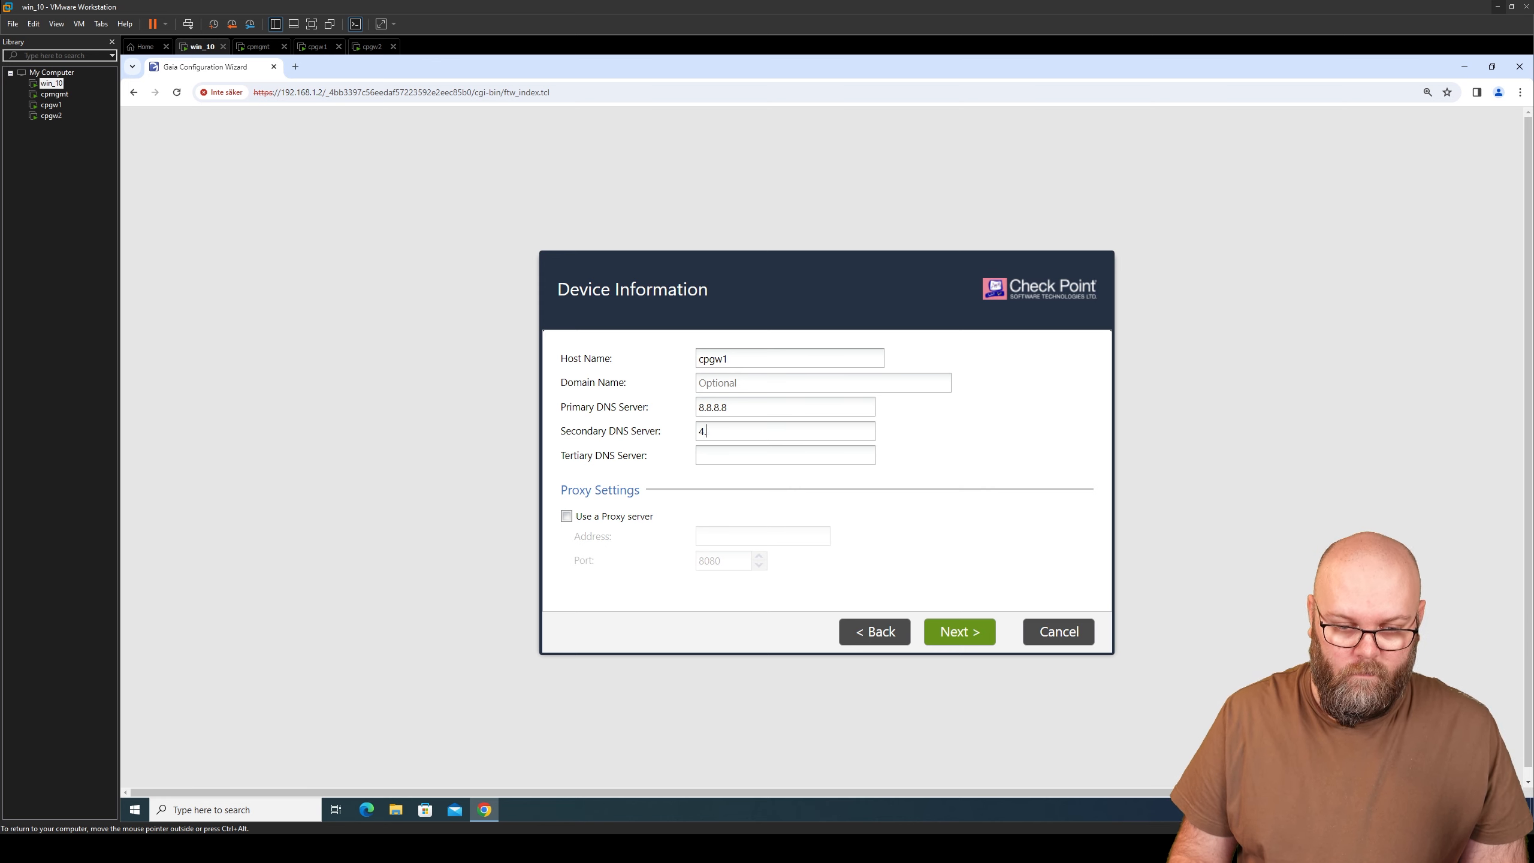
{"action": "left_click", "coordinate": [957, 629]}
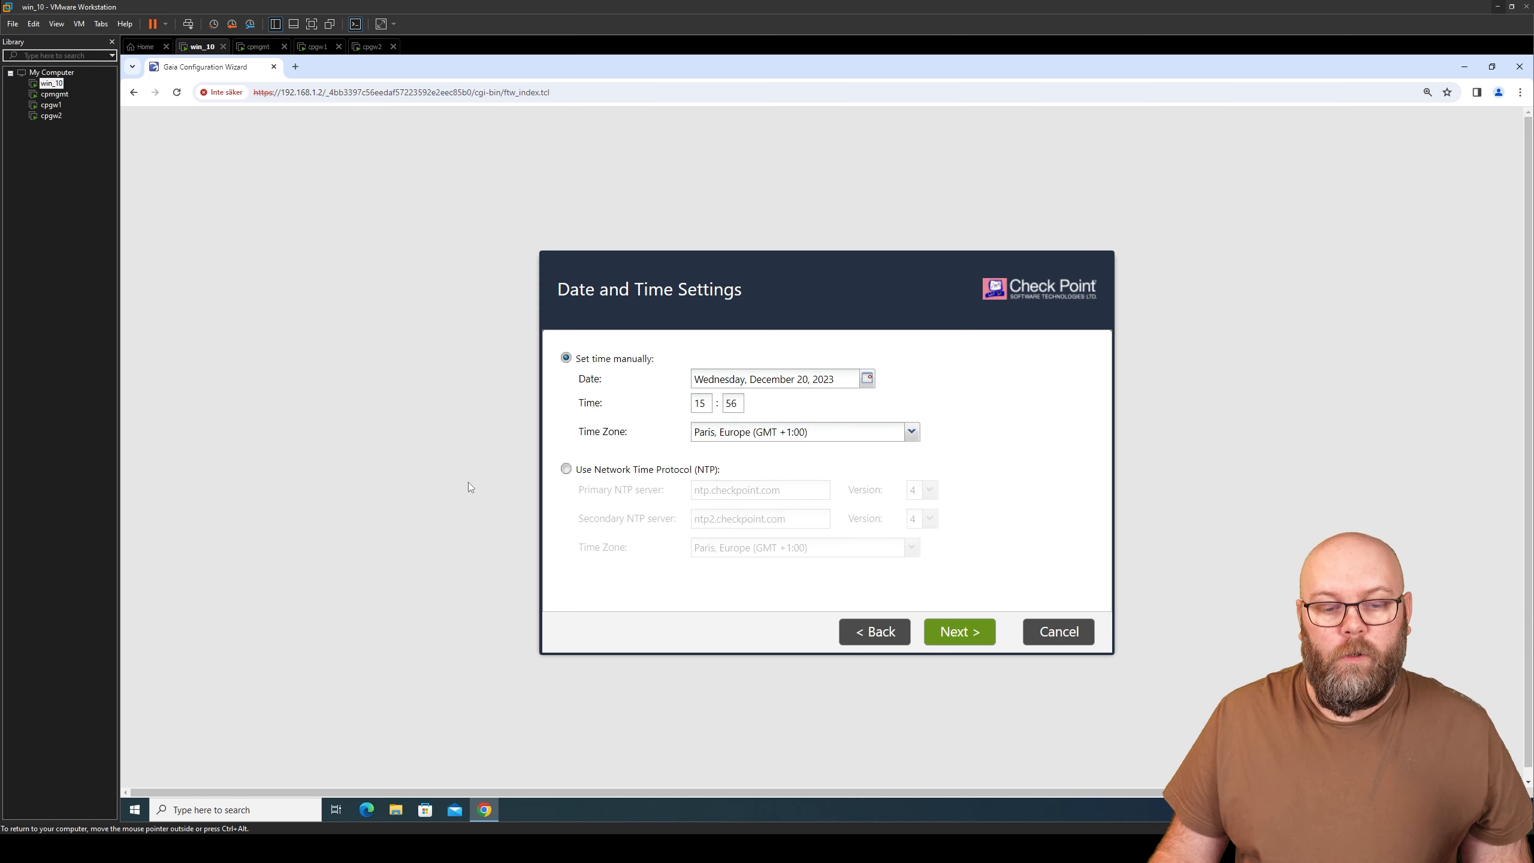
{"action": "left_click", "coordinate": [960, 636]}
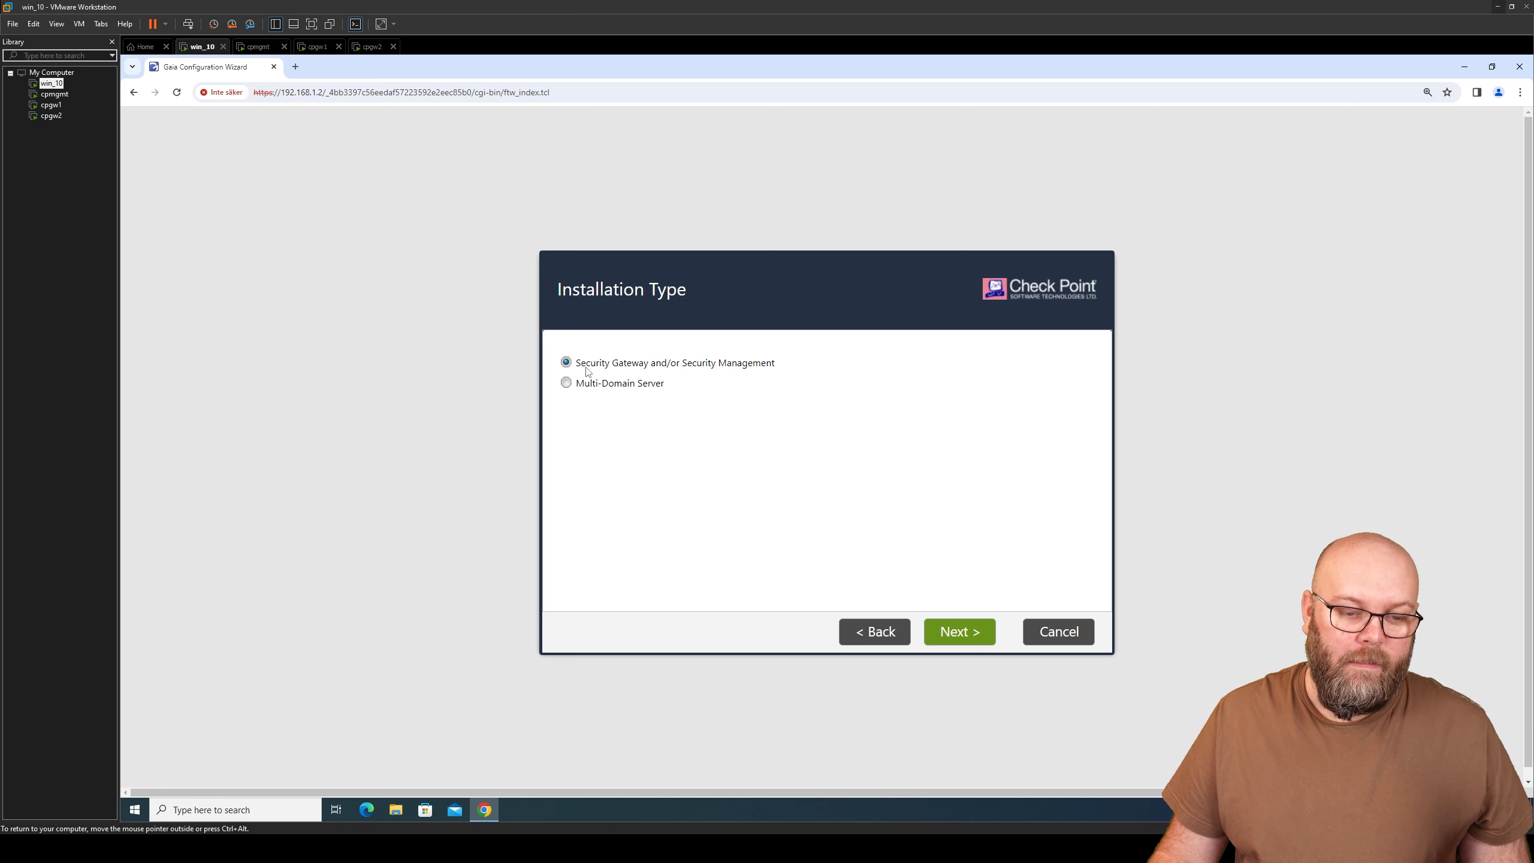
- Install only the Security Gateway as a ClusterXL cluster member
{"action": "left_click", "coordinate": [945, 632]}
{"action": "left_click", "coordinate": [604, 409]}
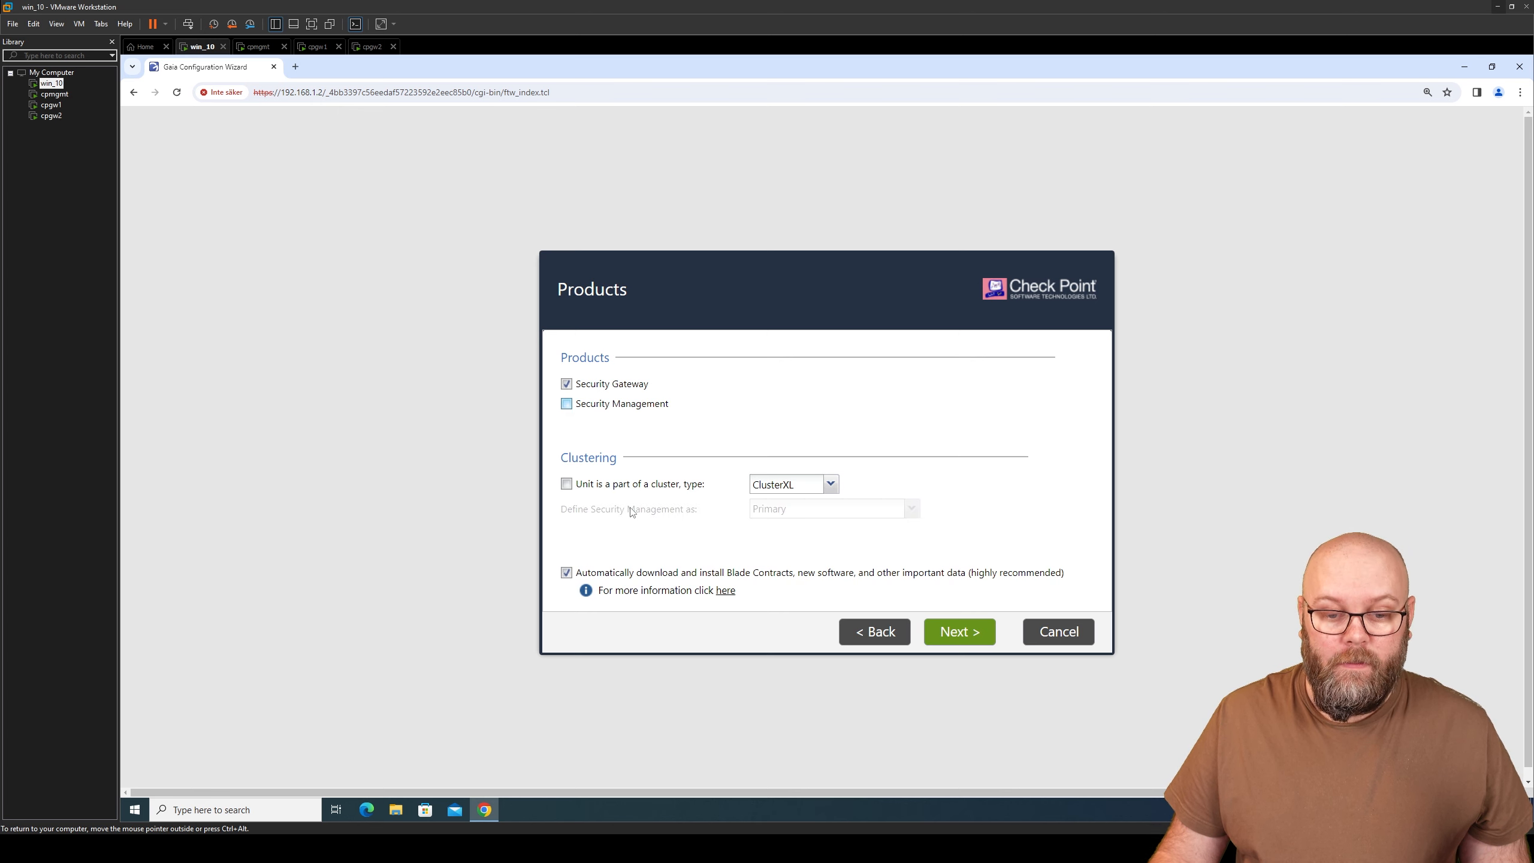
{"action": "left_click", "coordinate": [566, 485]}
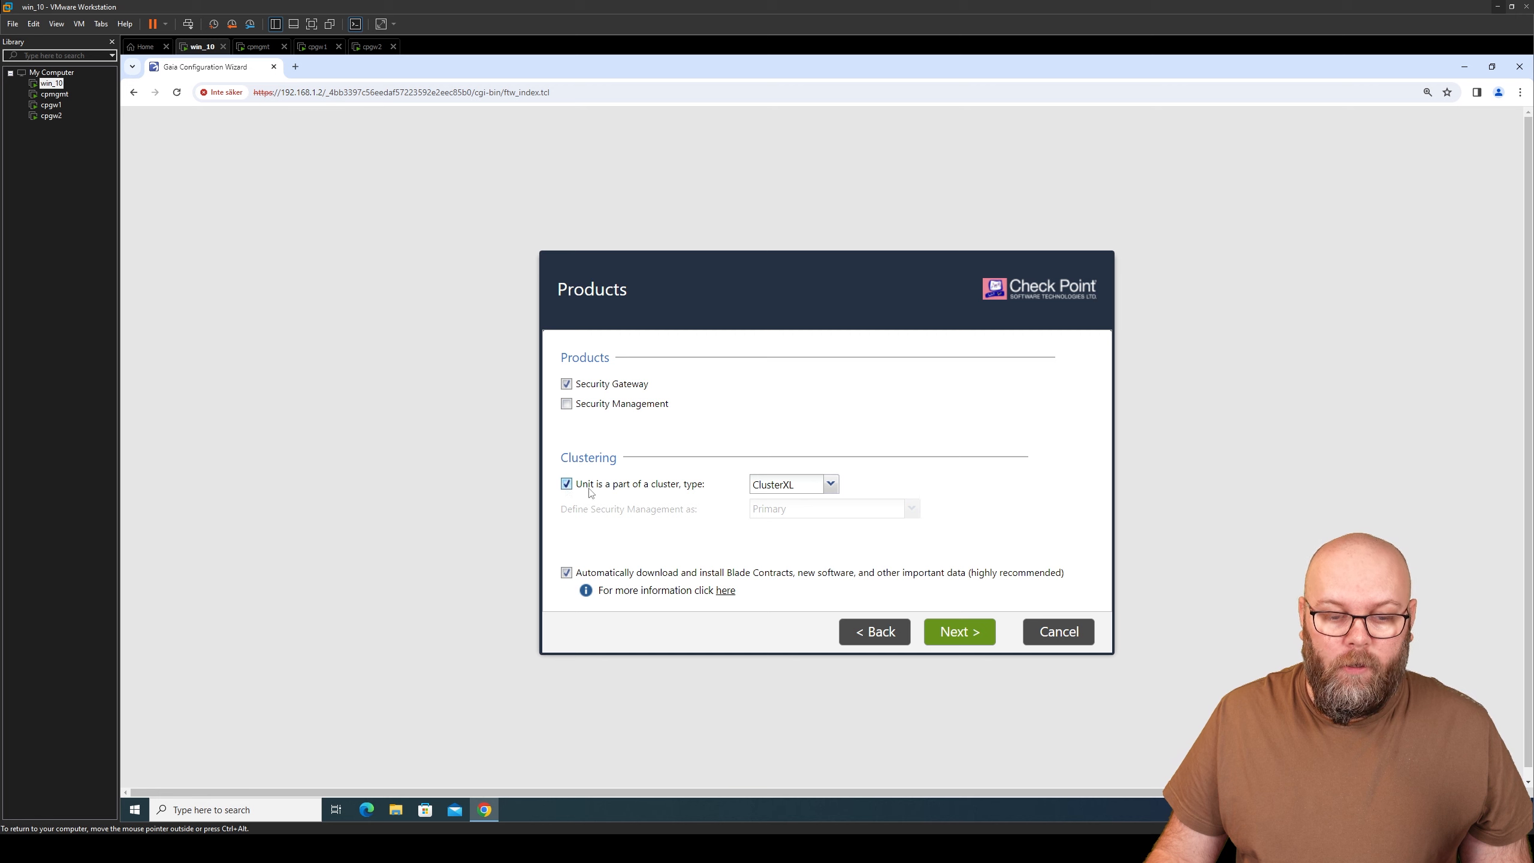
{"action": "left_click", "coordinate": [830, 484]}
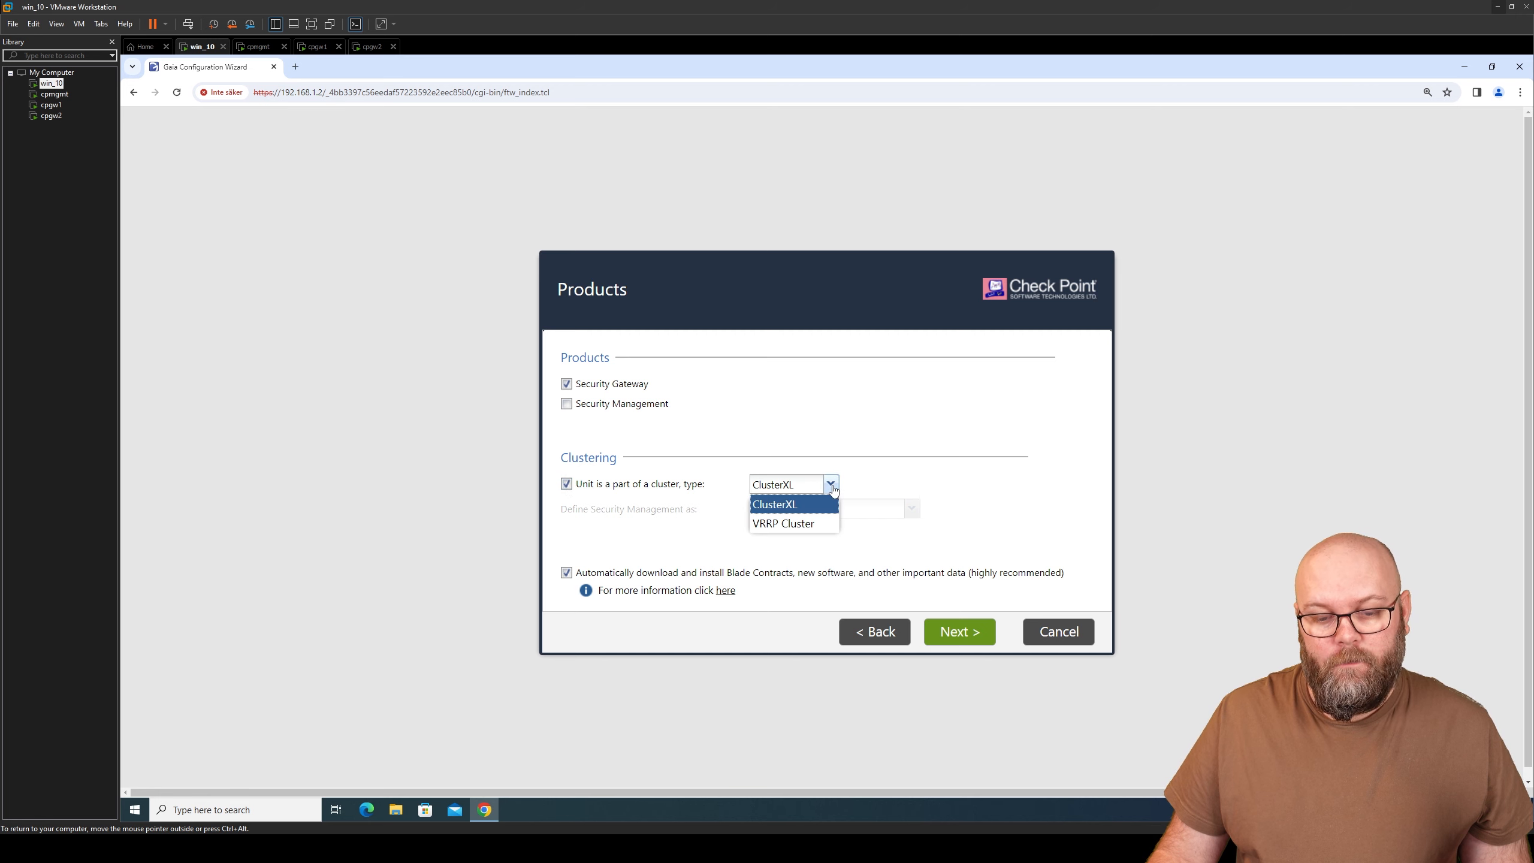
{"action": "left_click", "coordinate": [791, 508]}
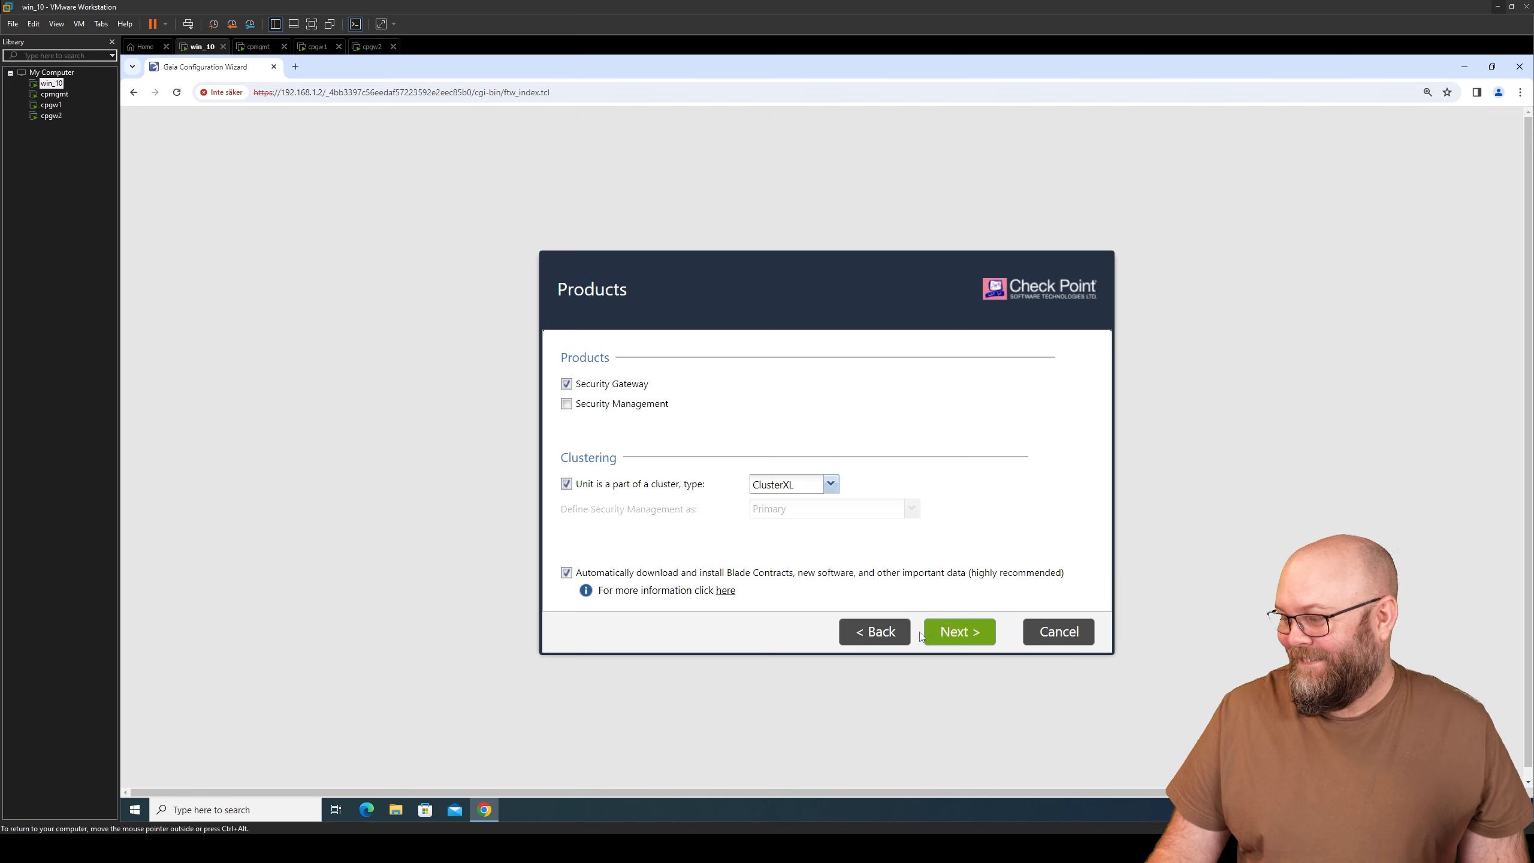
- Leave the Products page, enter and confirm the SIC activation key, and reach the summary
{"action": "left_click", "coordinate": [957, 636]}
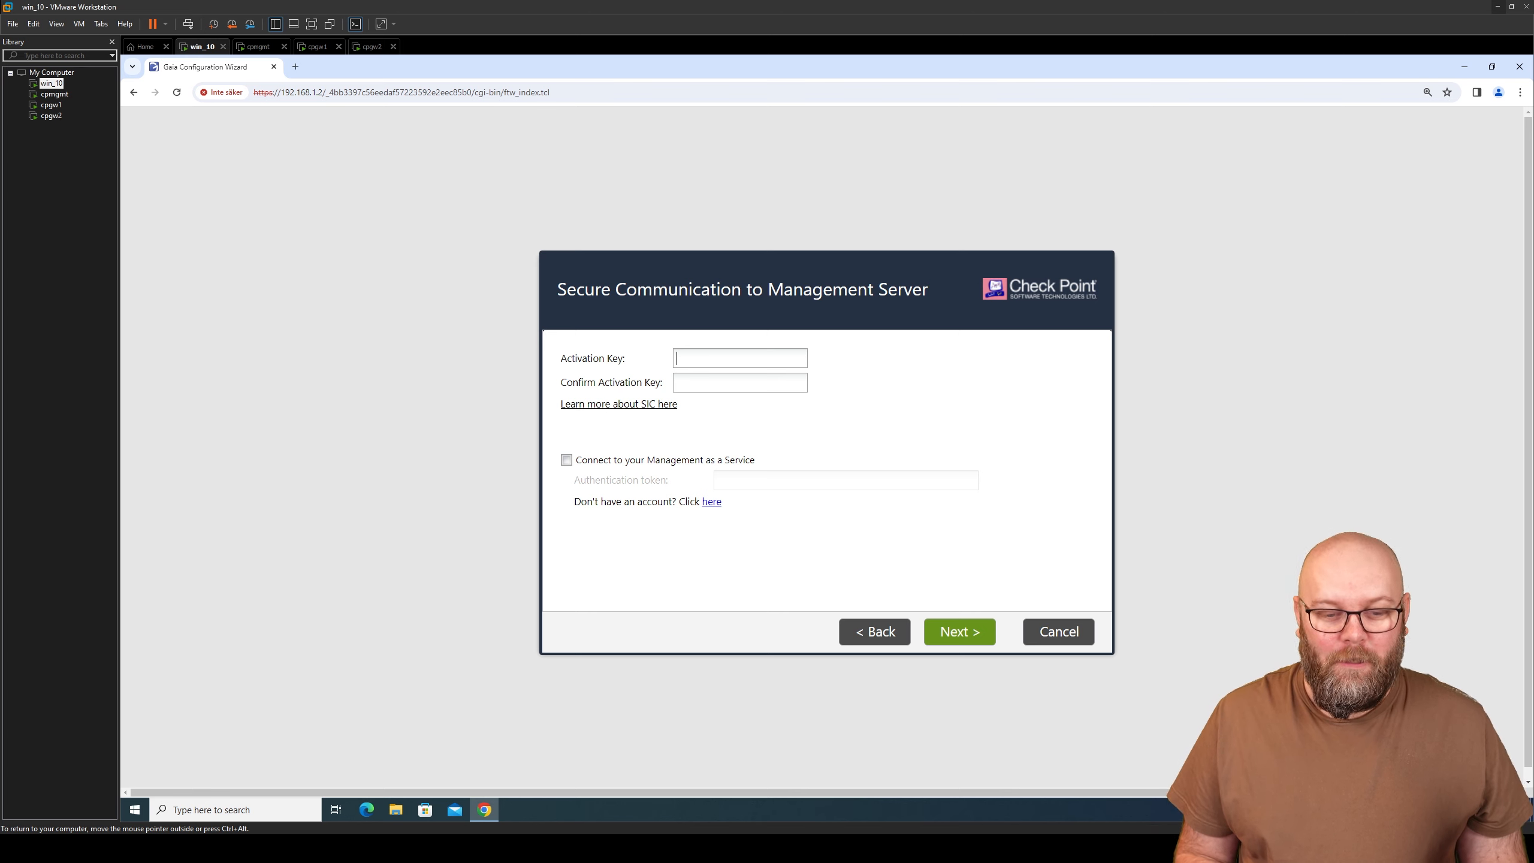
{"action": "type", "text": "••••••••••"}
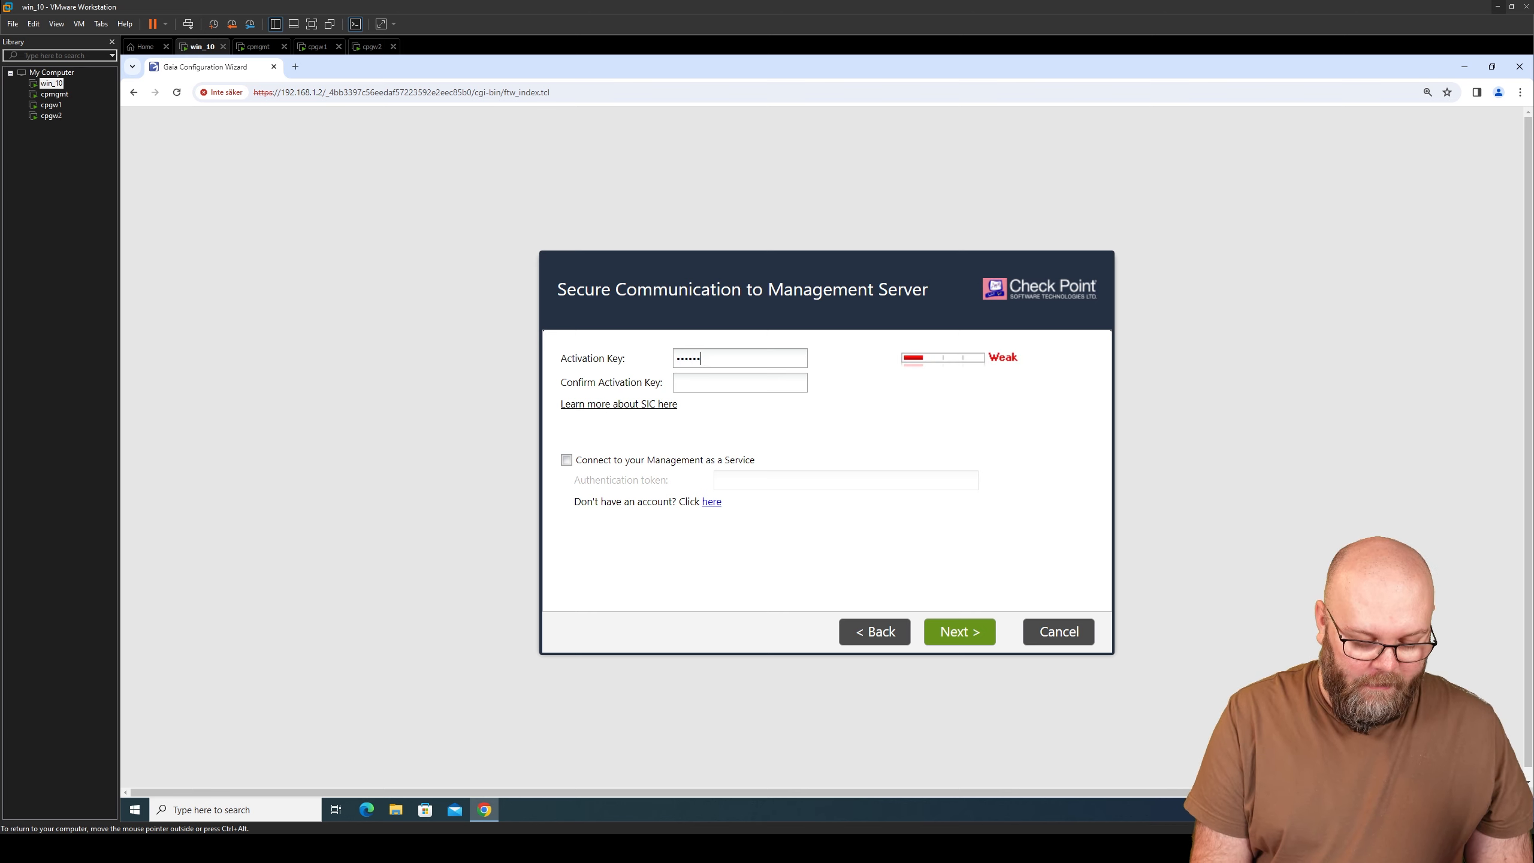
{"action": "key", "text": "Tab"}
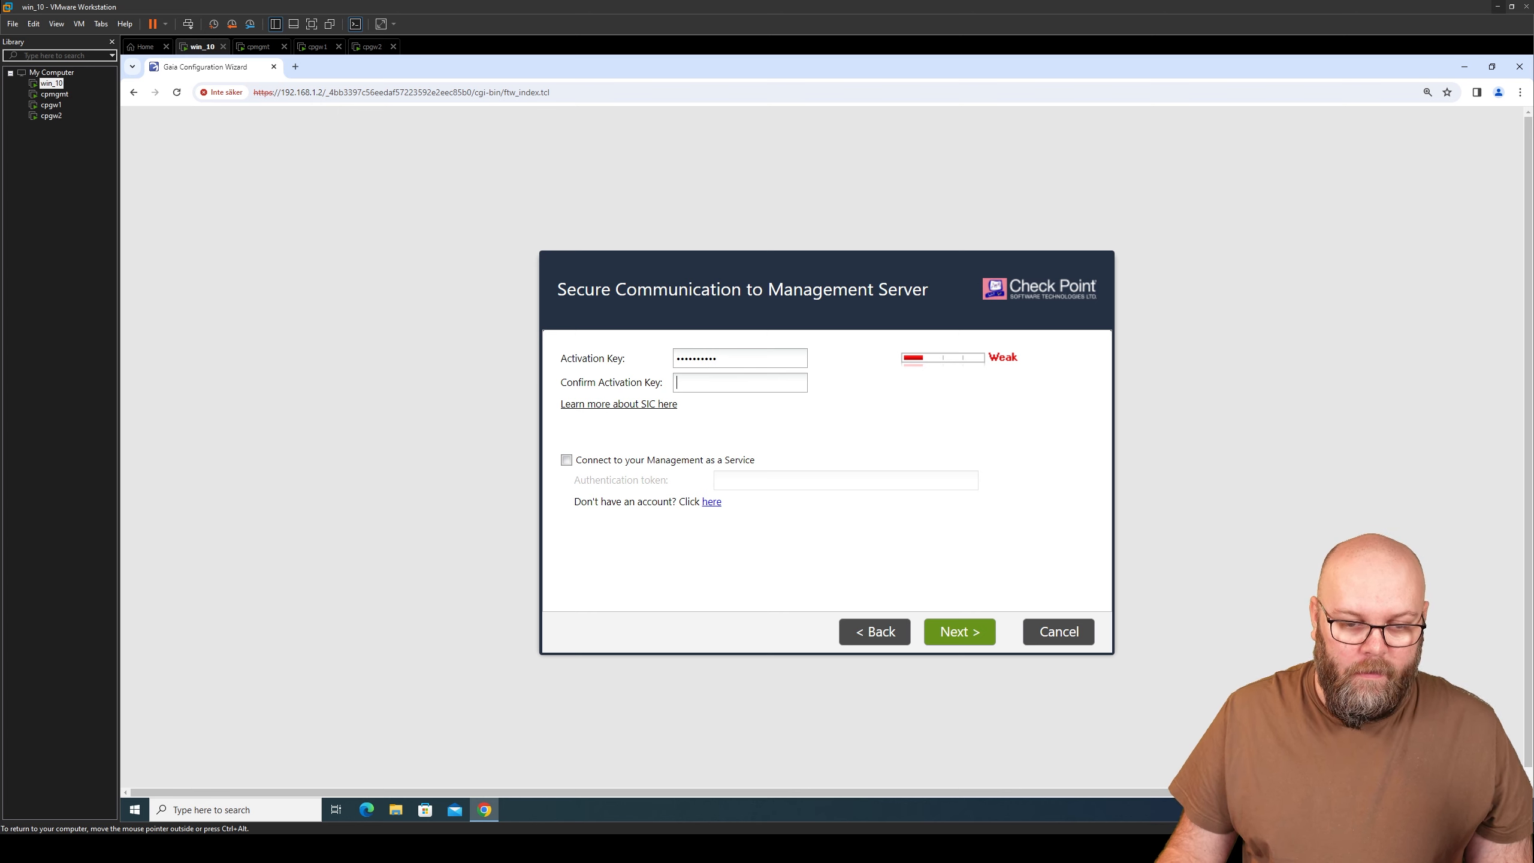
{"action": "type", "text": "••••••••••"}
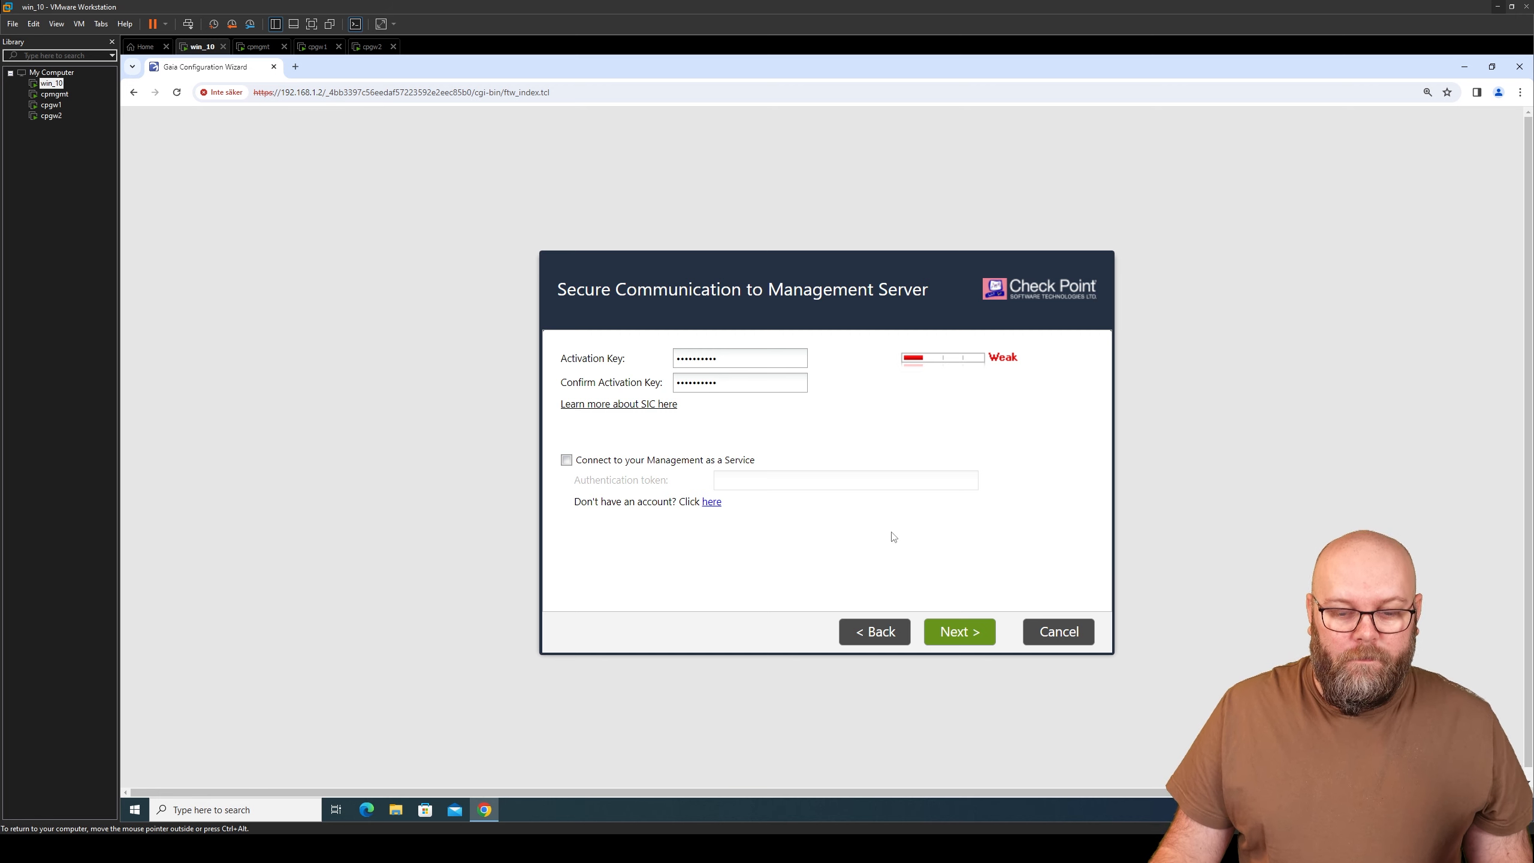
{"action": "left_click", "coordinate": [956, 641]}
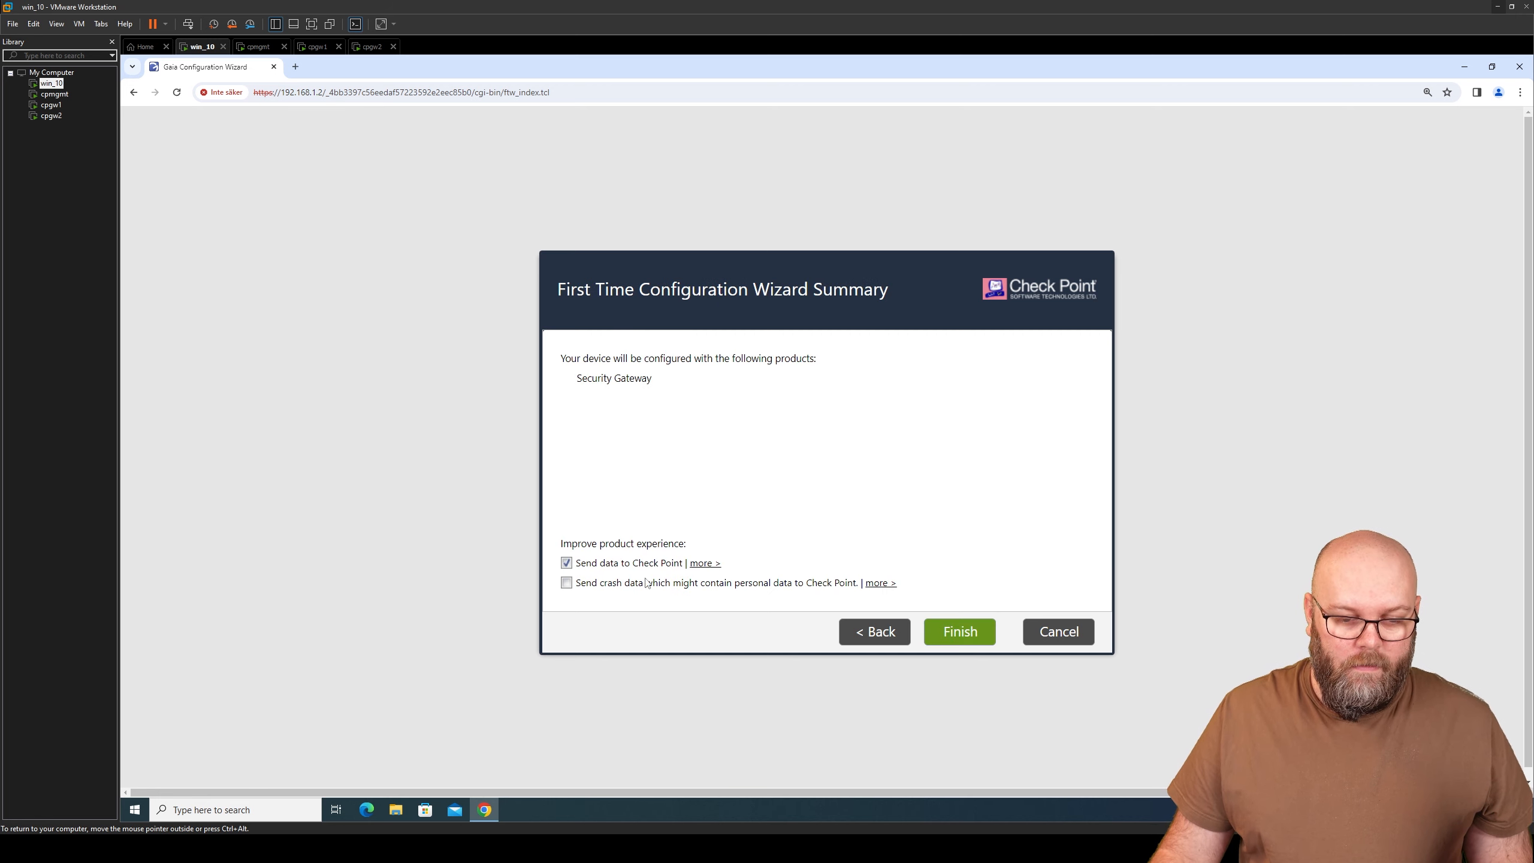
- Finish the wizard and confirm with Yes, letting the first-time configuration run to completion
{"action": "left_click", "coordinate": [965, 638]}
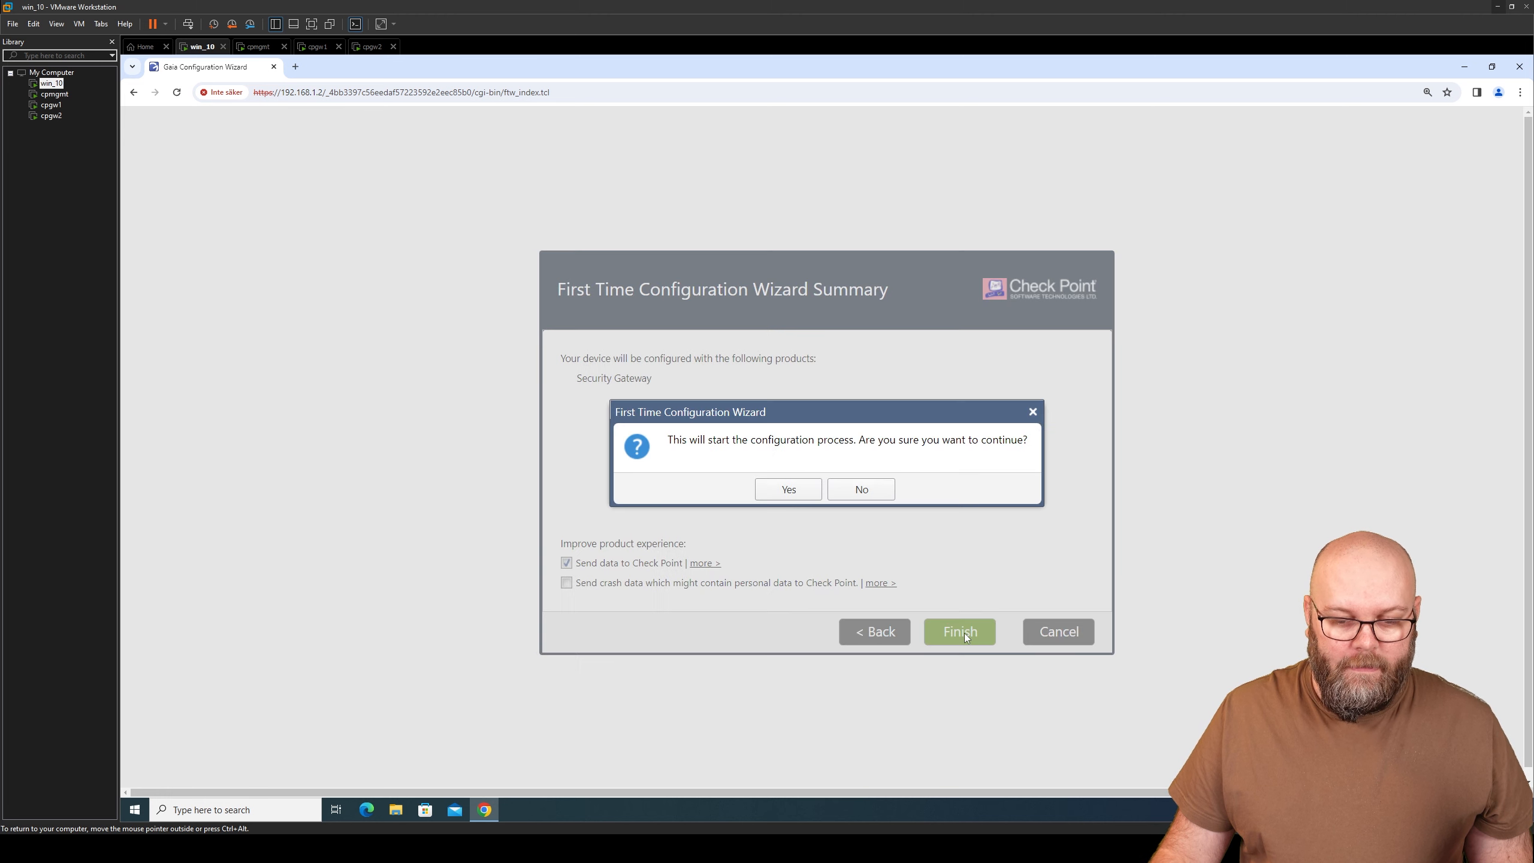
{"action": "left_click", "coordinate": [797, 493]}
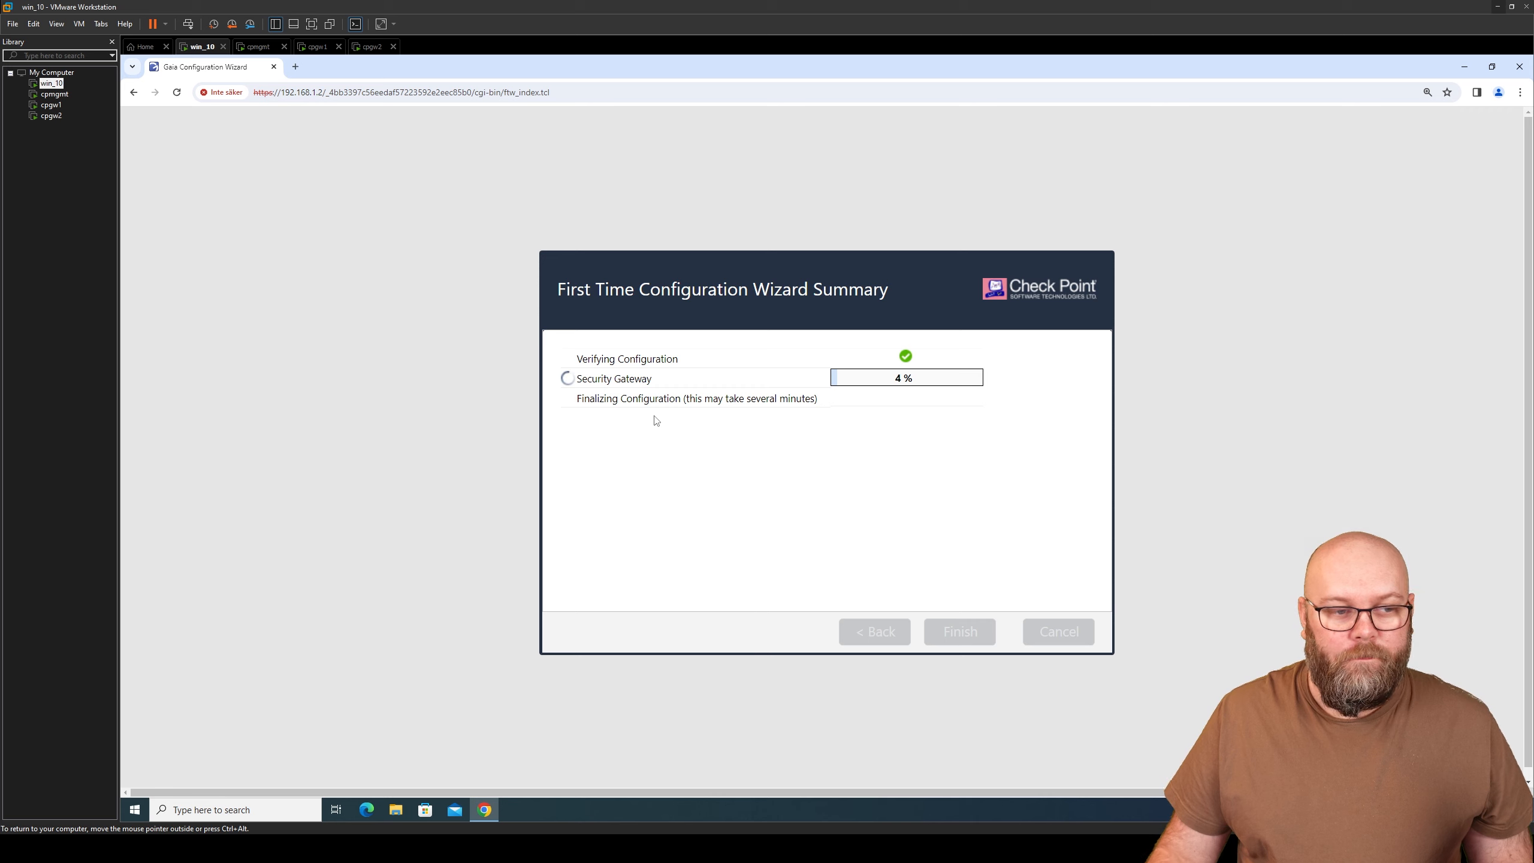
{"action": "left_click", "coordinate": [373, 47]}
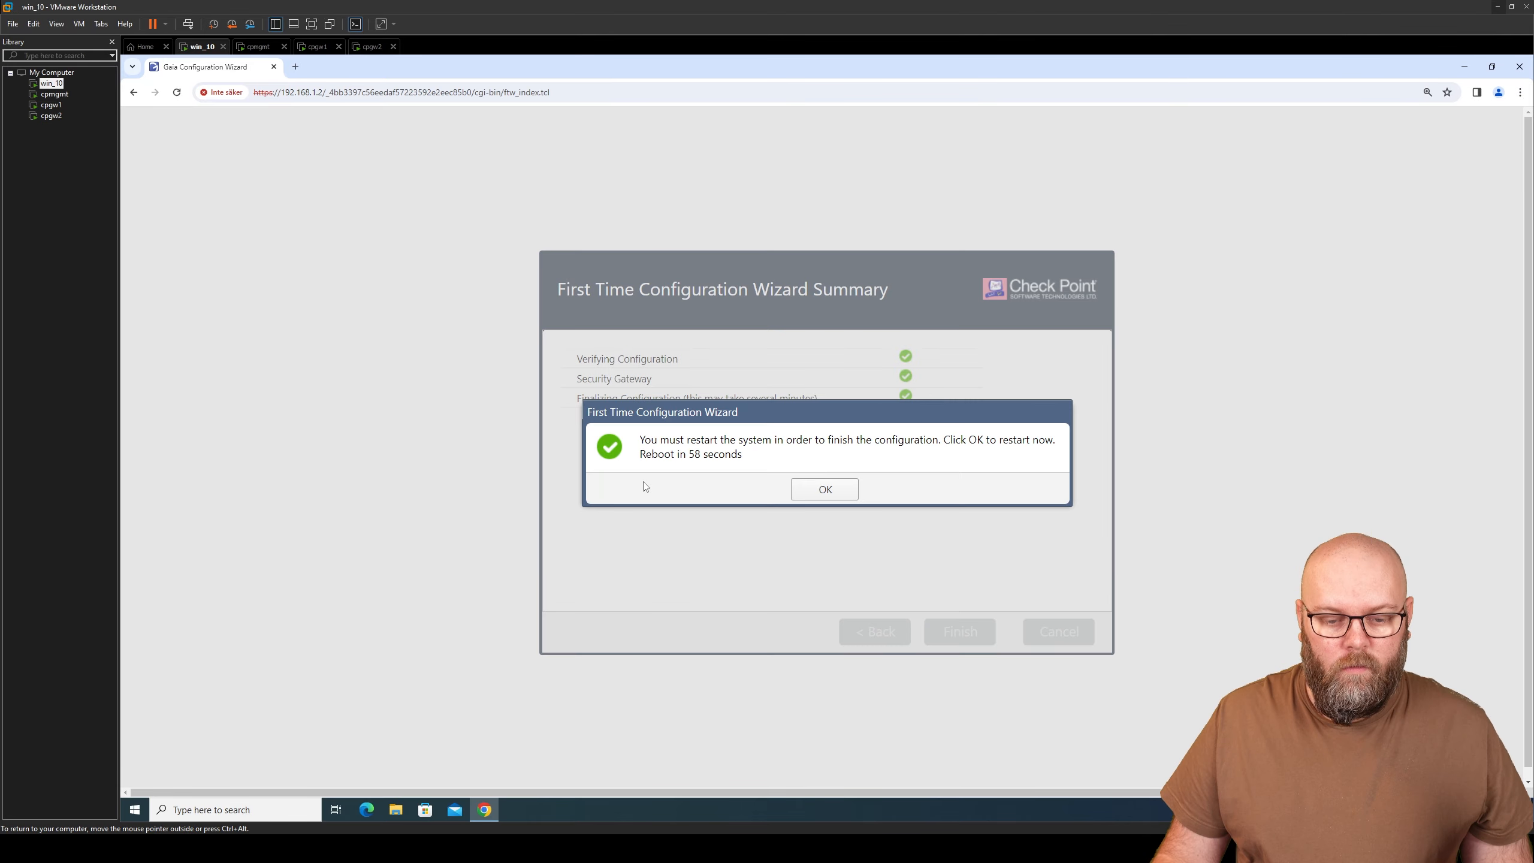
- Reboot cpgw1 and cpgw2 to finish their installation, then dismiss the SmartConsole security tip
{"action": "left_click", "coordinate": [828, 492]}
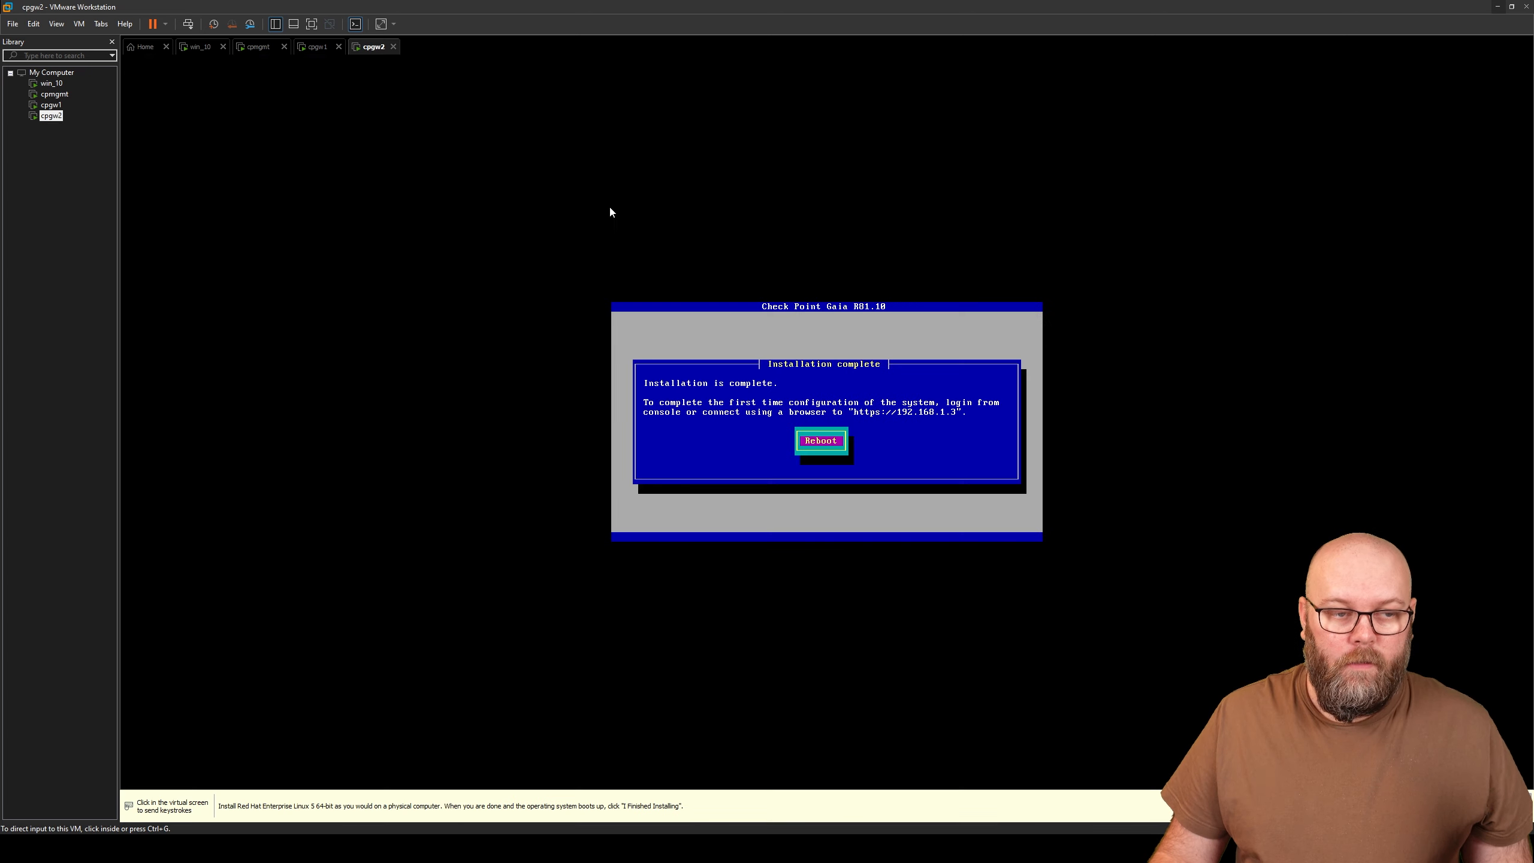
{"action": "left_click", "coordinate": [1000, 490]}
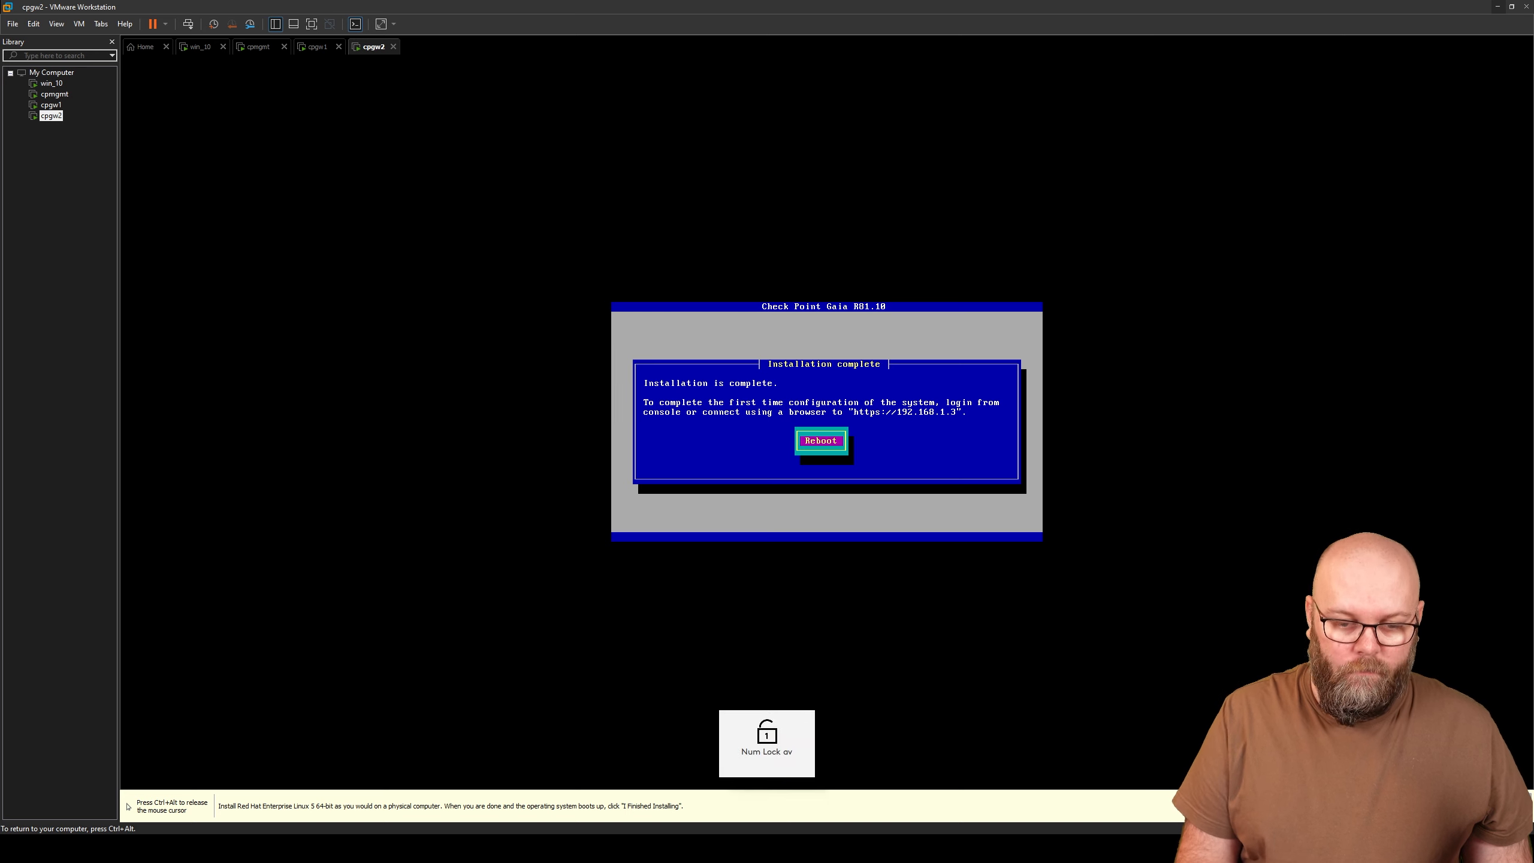
{"action": "key", "text": "Return"}
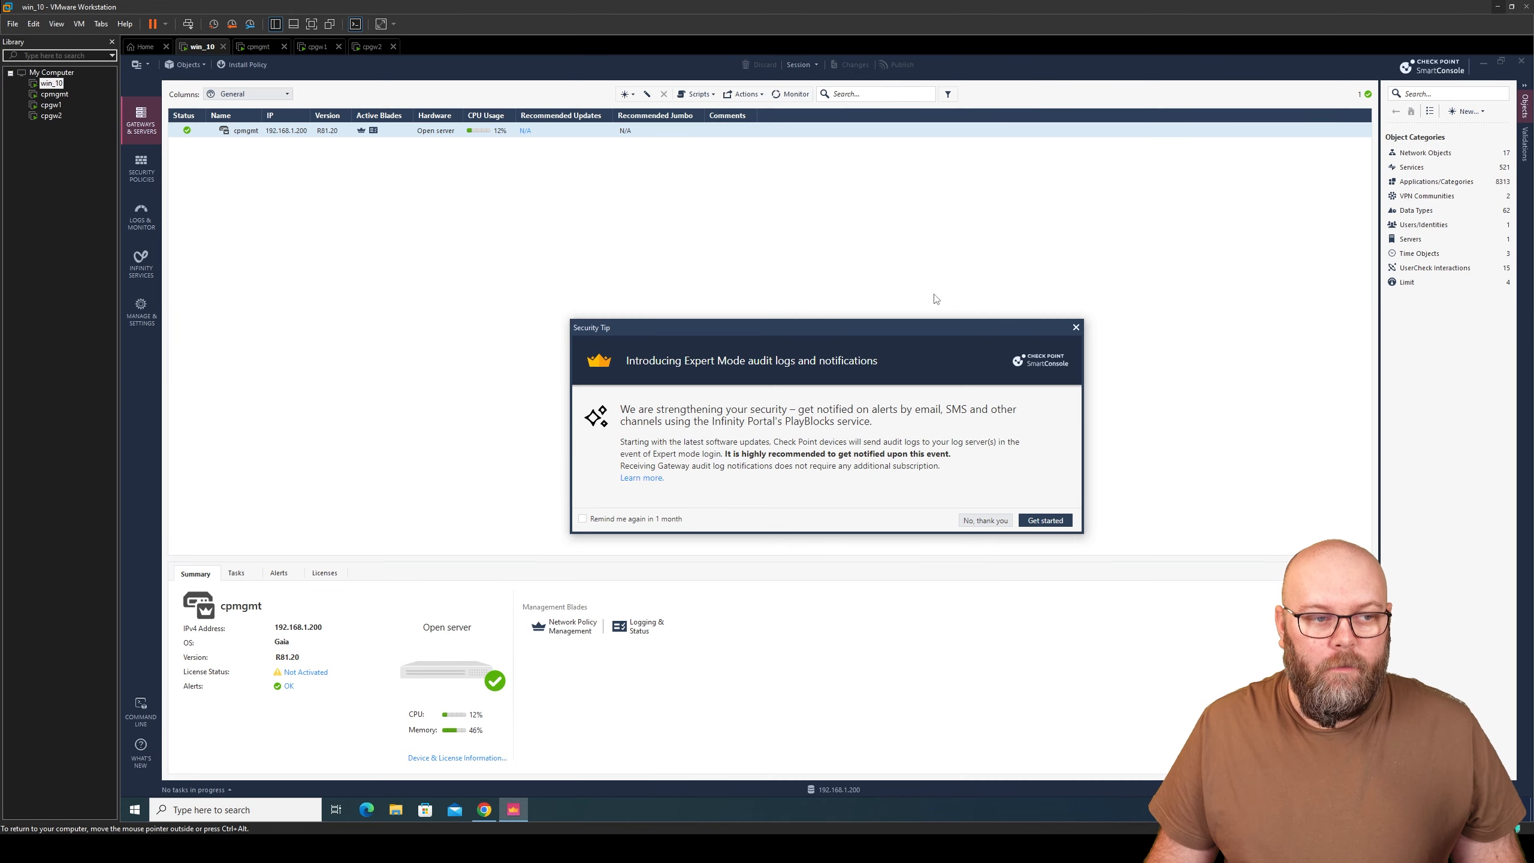
{"action": "left_click", "coordinate": [1076, 328]}
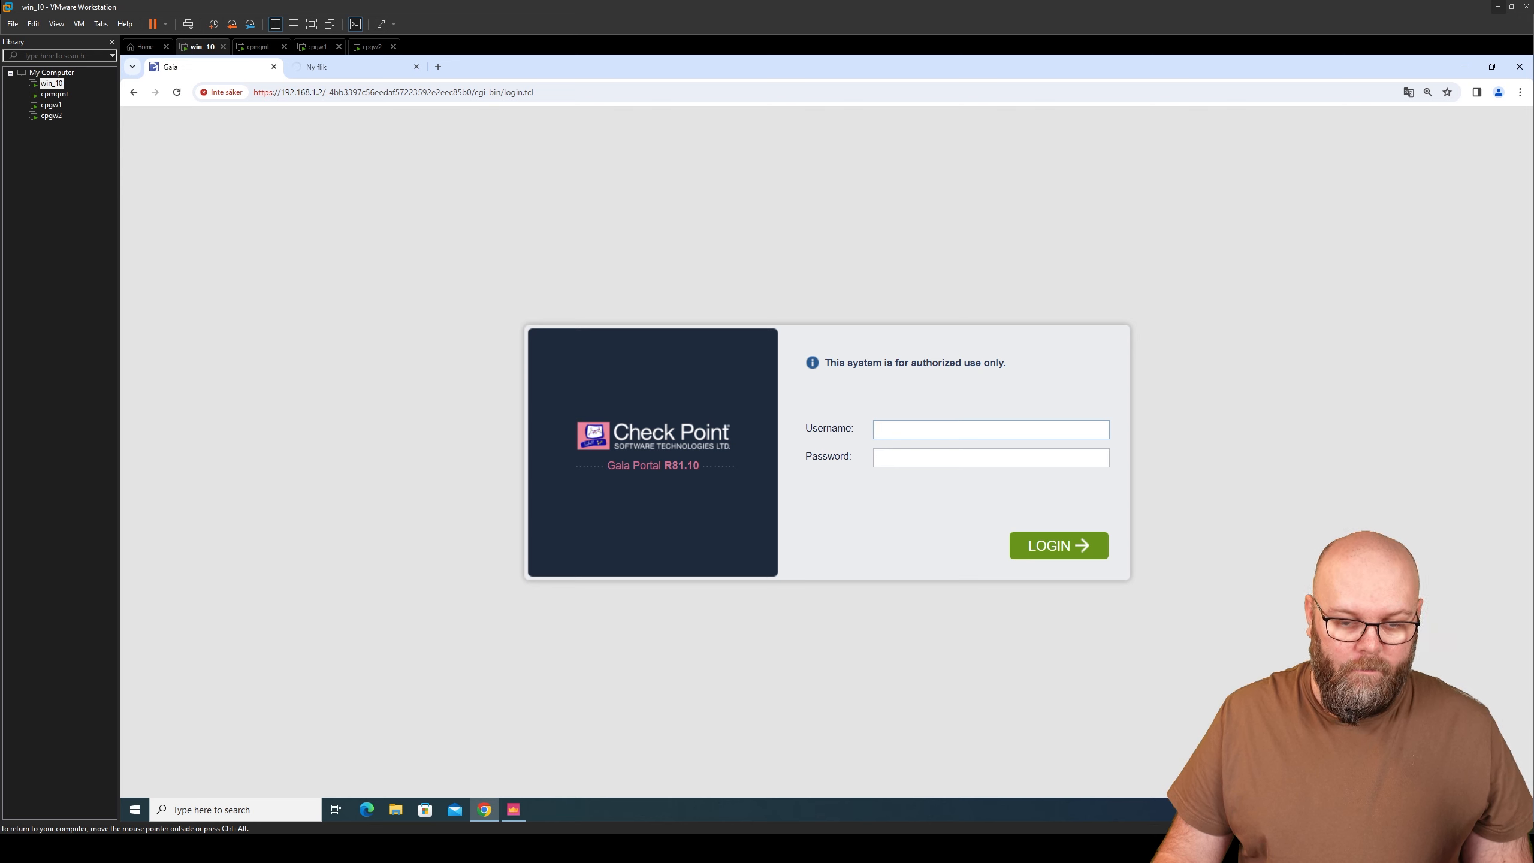
- Sign in to the cpgw1 Gaia Portal with the admin password
{"action": "type", "text": "dminvpn123"}
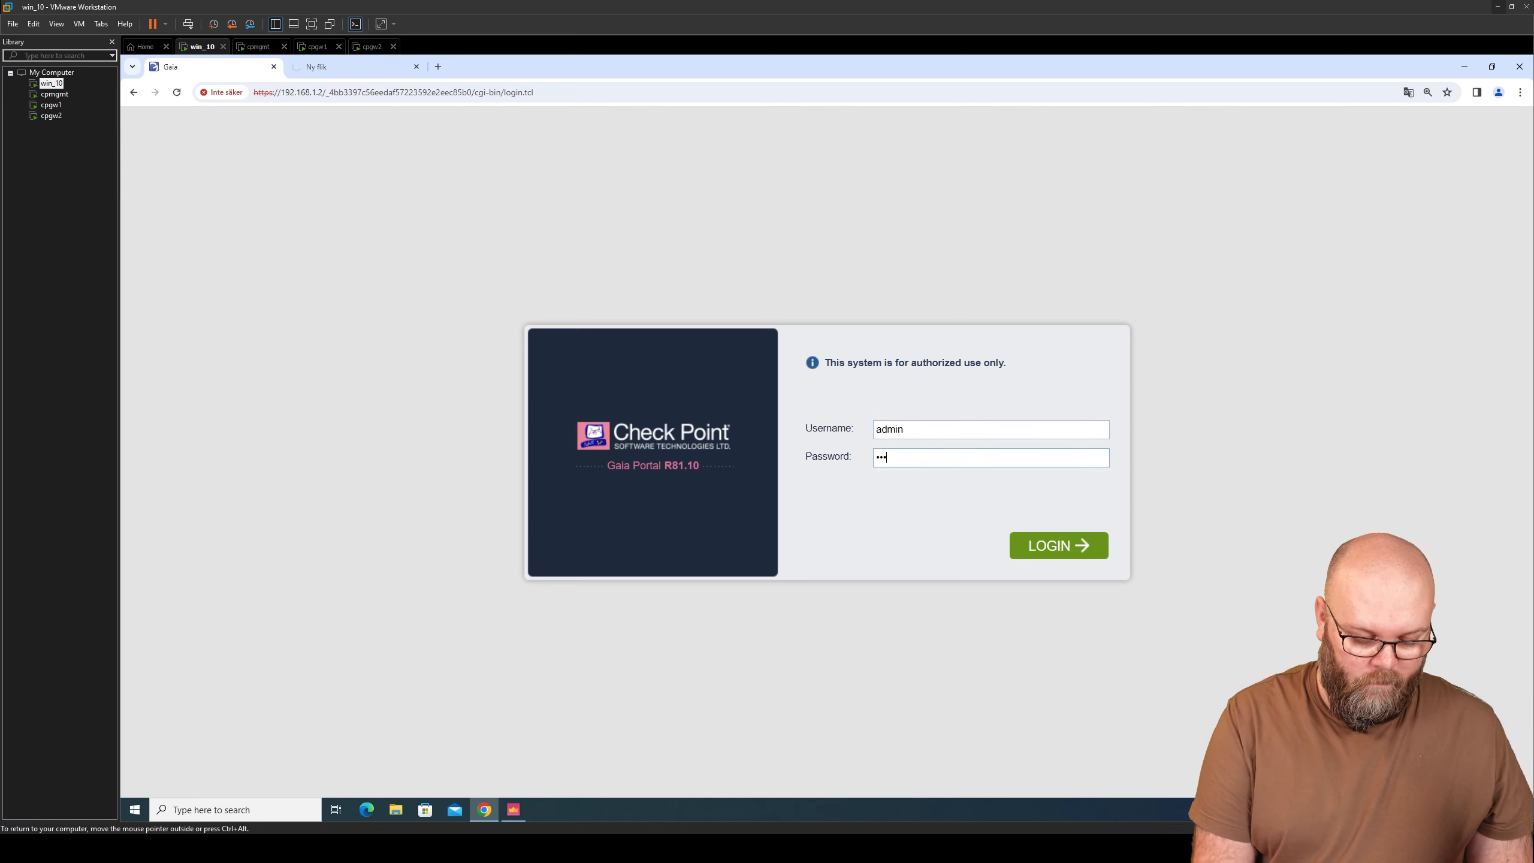
{"action": "key", "text": "Return"}
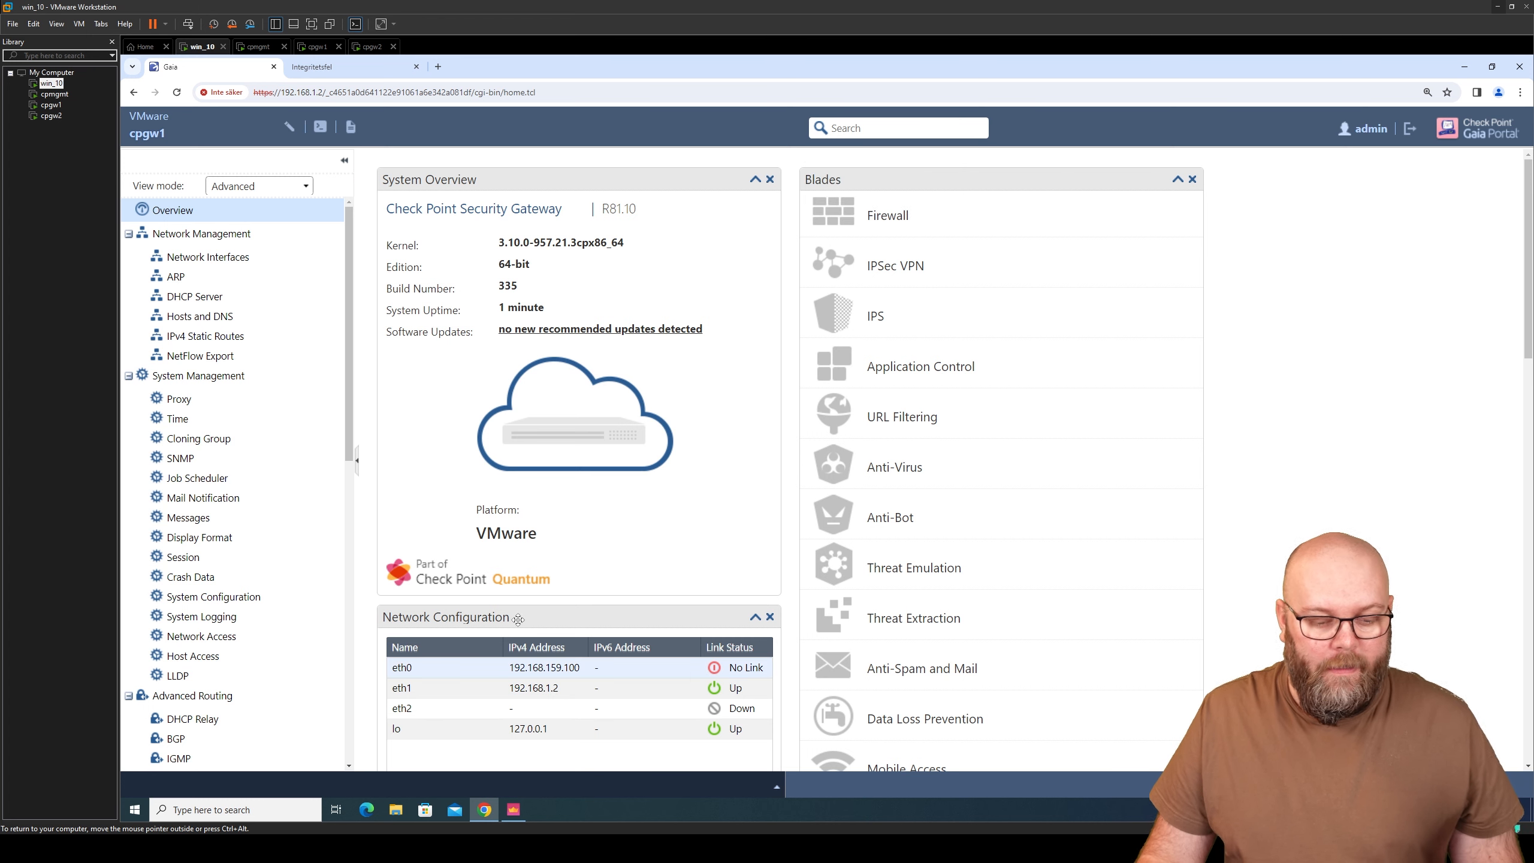
- Go to cpgw1's Network Interfaces list and select eth2
{"action": "left_click", "coordinate": [239, 264]}
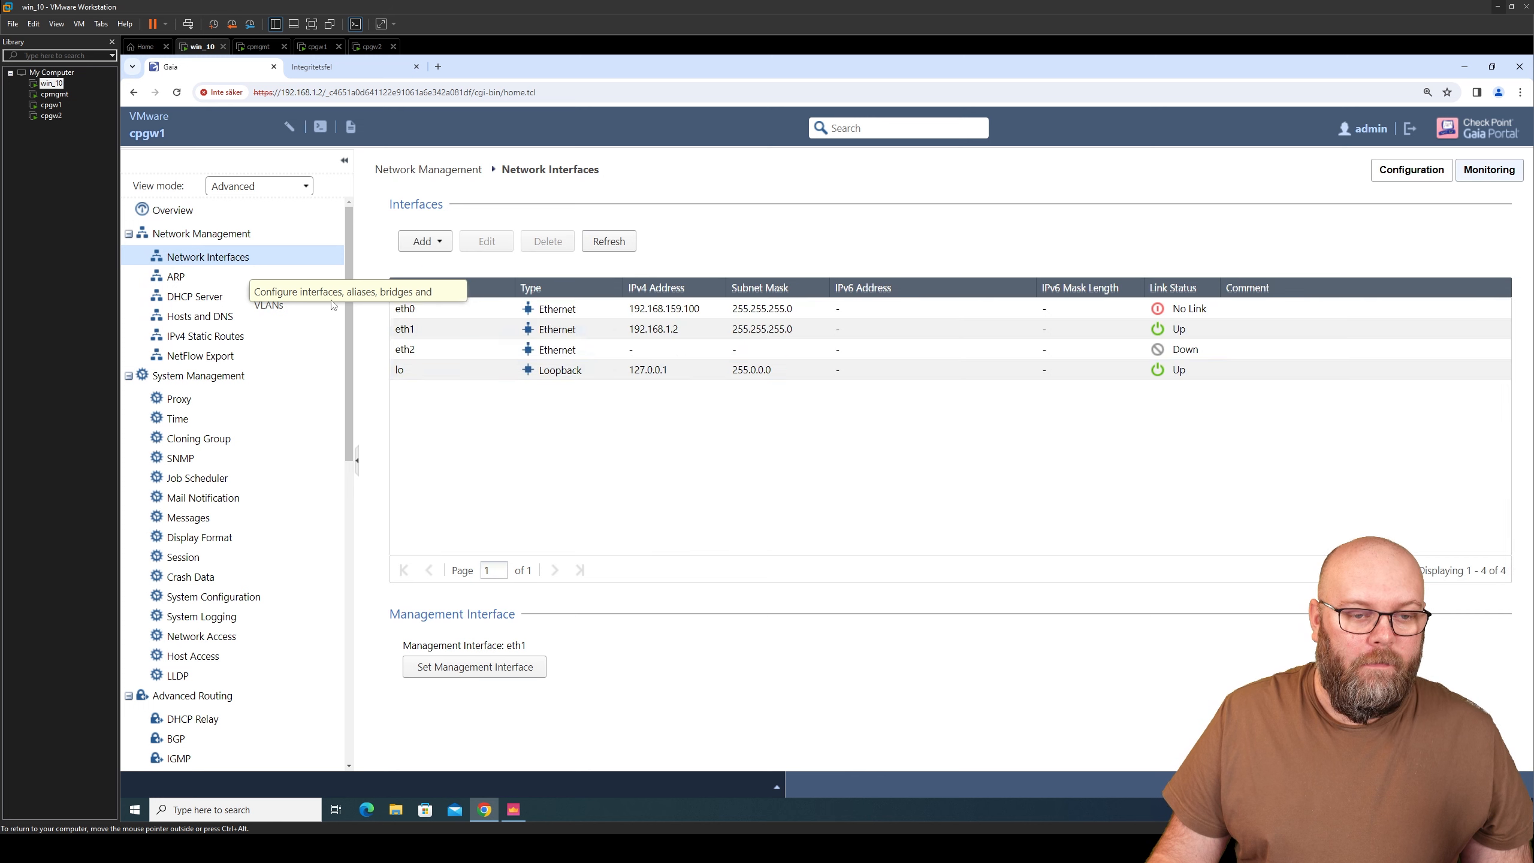
{"action": "left_click", "coordinate": [835, 353]}
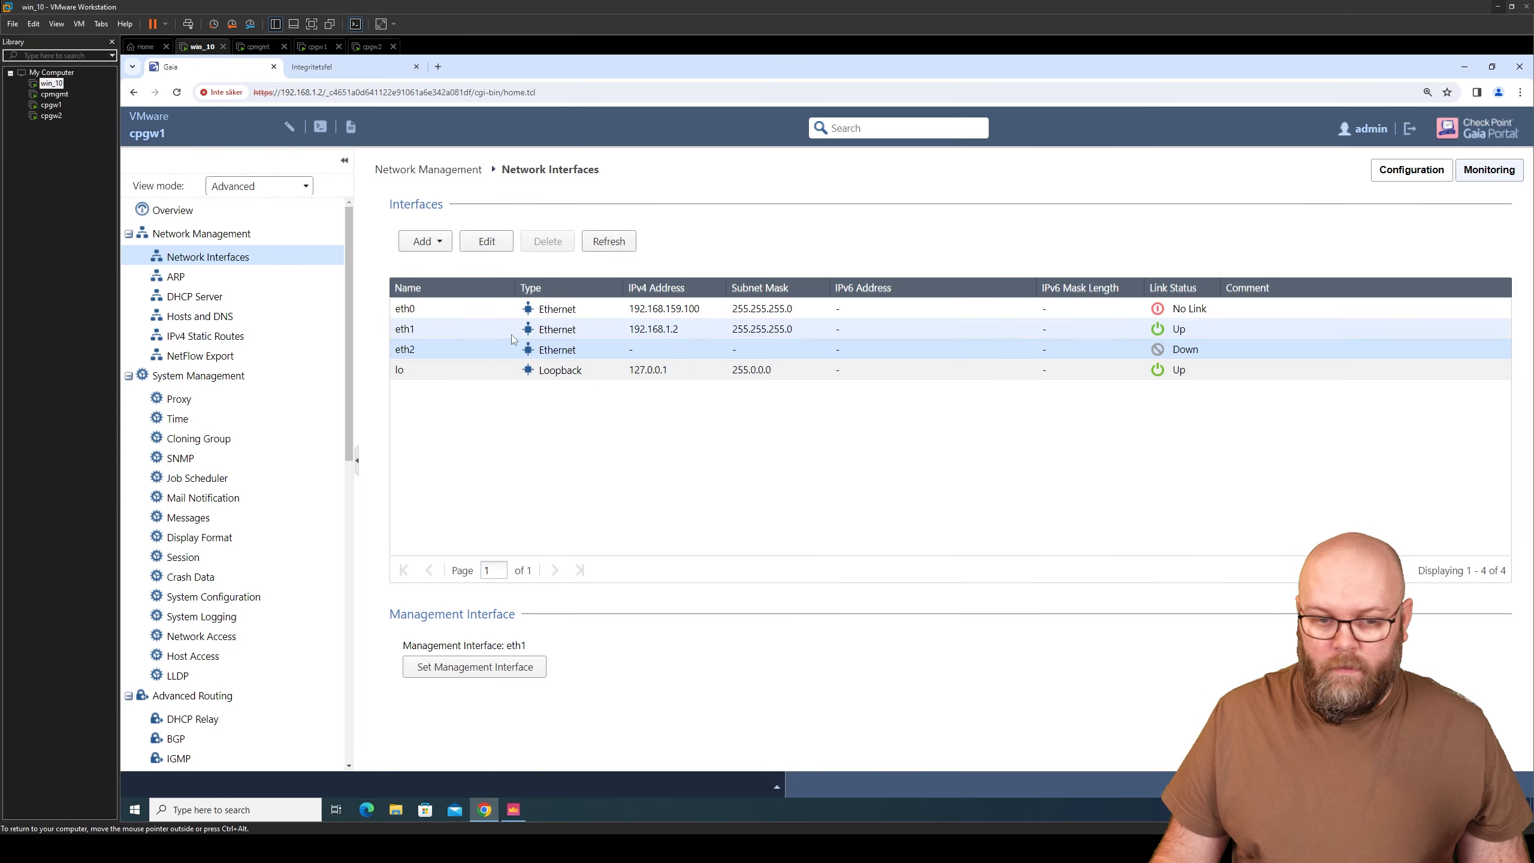
- Enable cpgw1's eth2 with comment Sync, IPv4 192.168.250.1 and mask 255.255.255.248, and save
{"action": "left_click", "coordinate": [494, 247]}
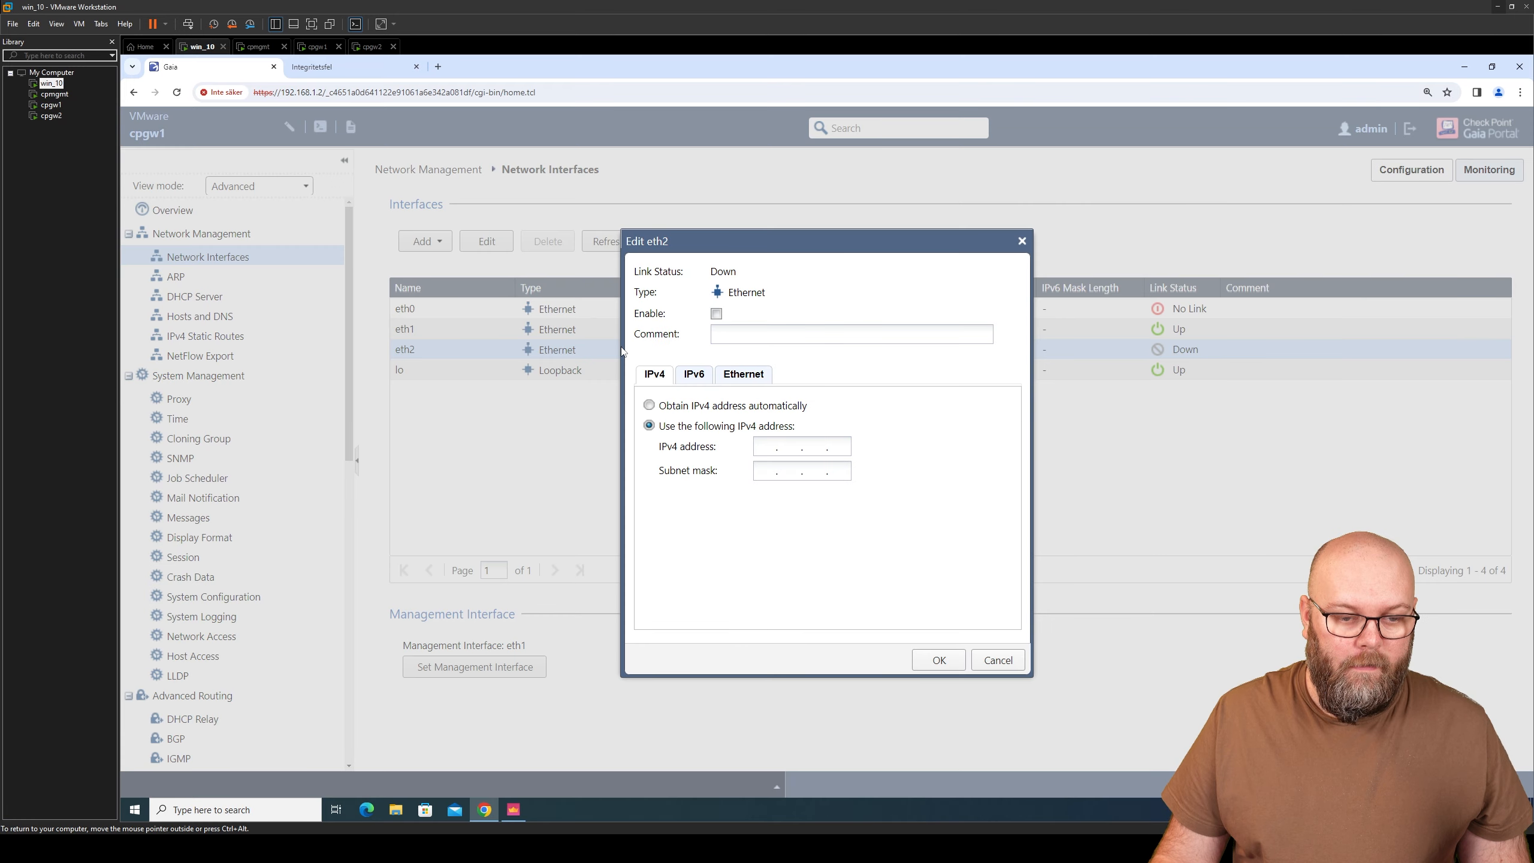
{"action": "left_click", "coordinate": [715, 314]}
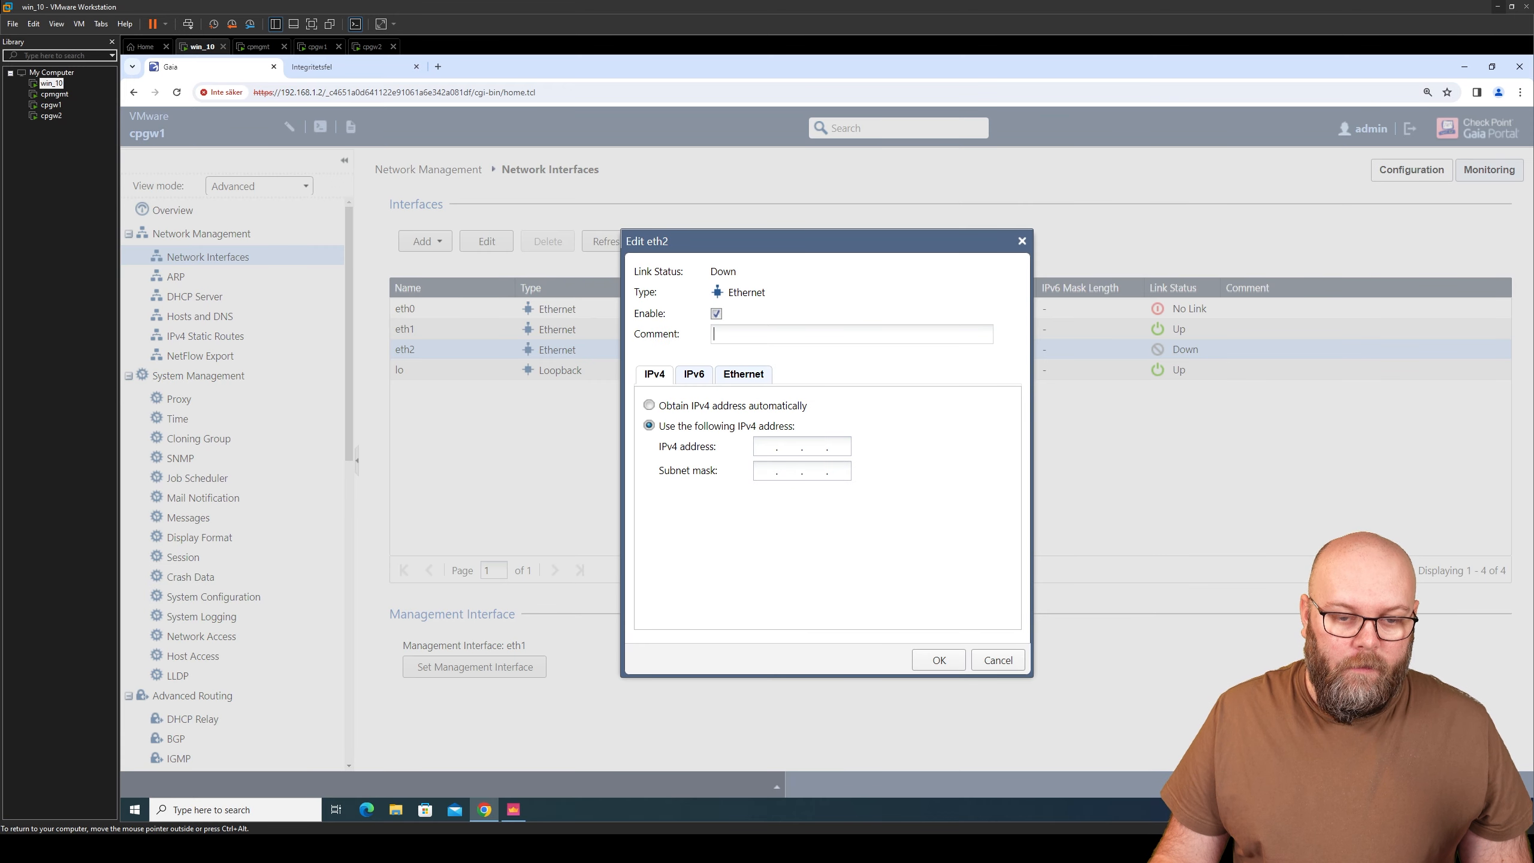
{"action": "key", "text": "Tab"}
{"action": "type", "text": "Sync"}
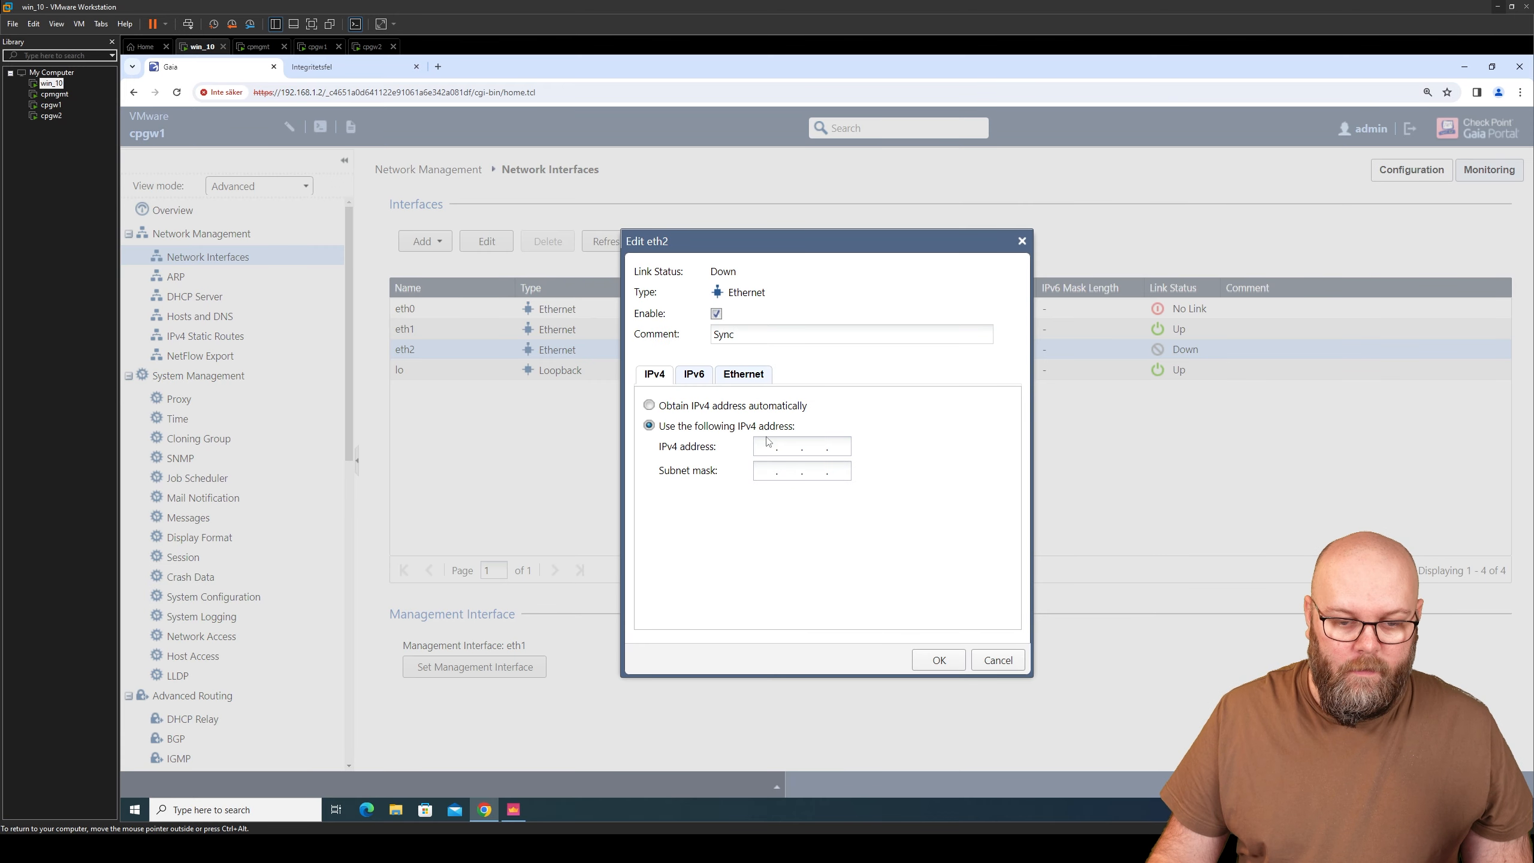
{"action": "type", "text": "192.168."}
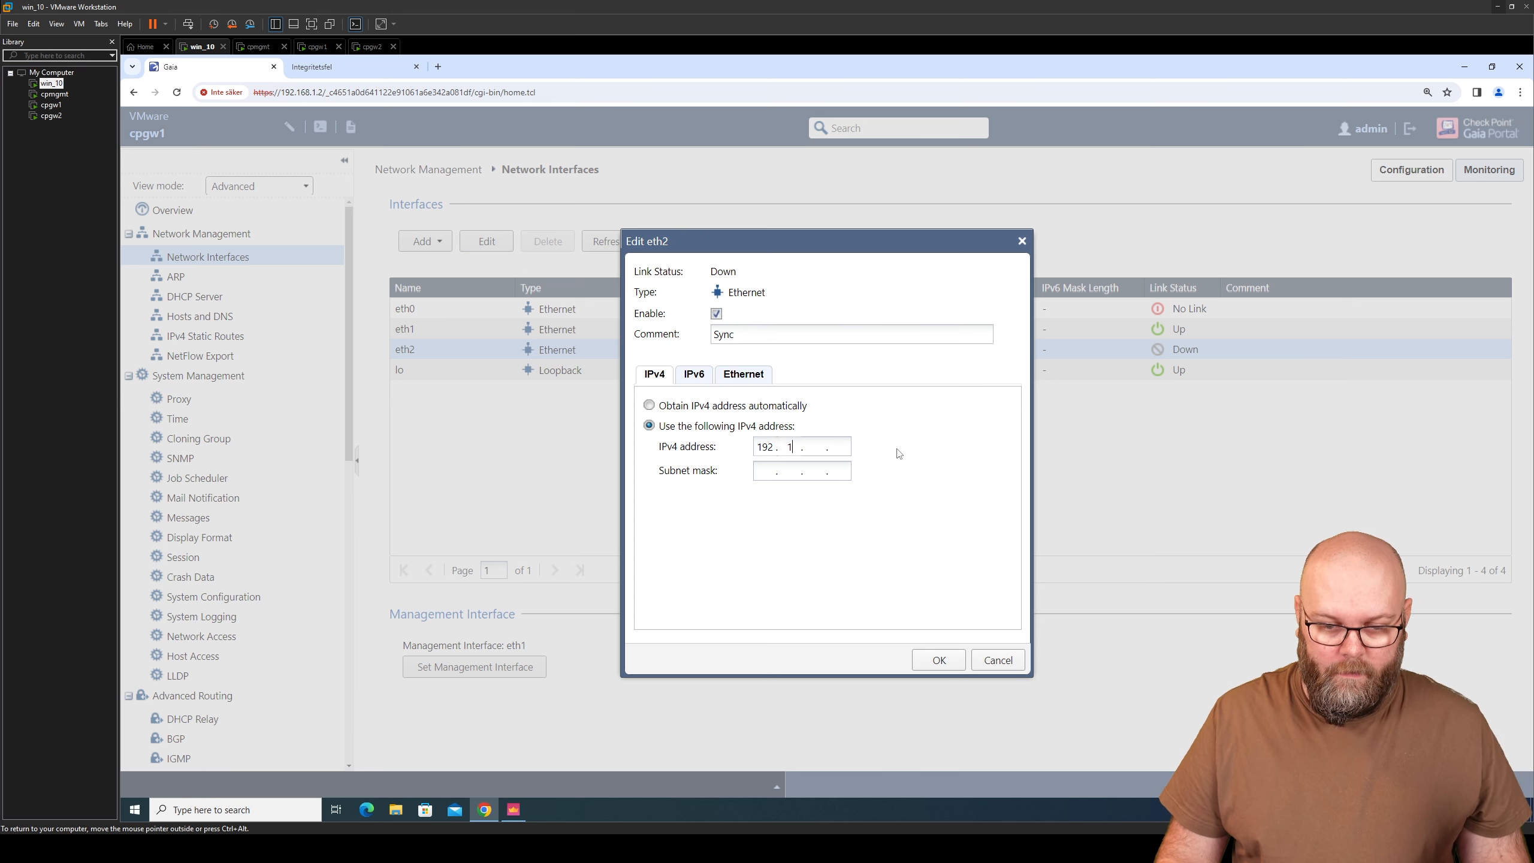
{"action": "type", "text": "250."}
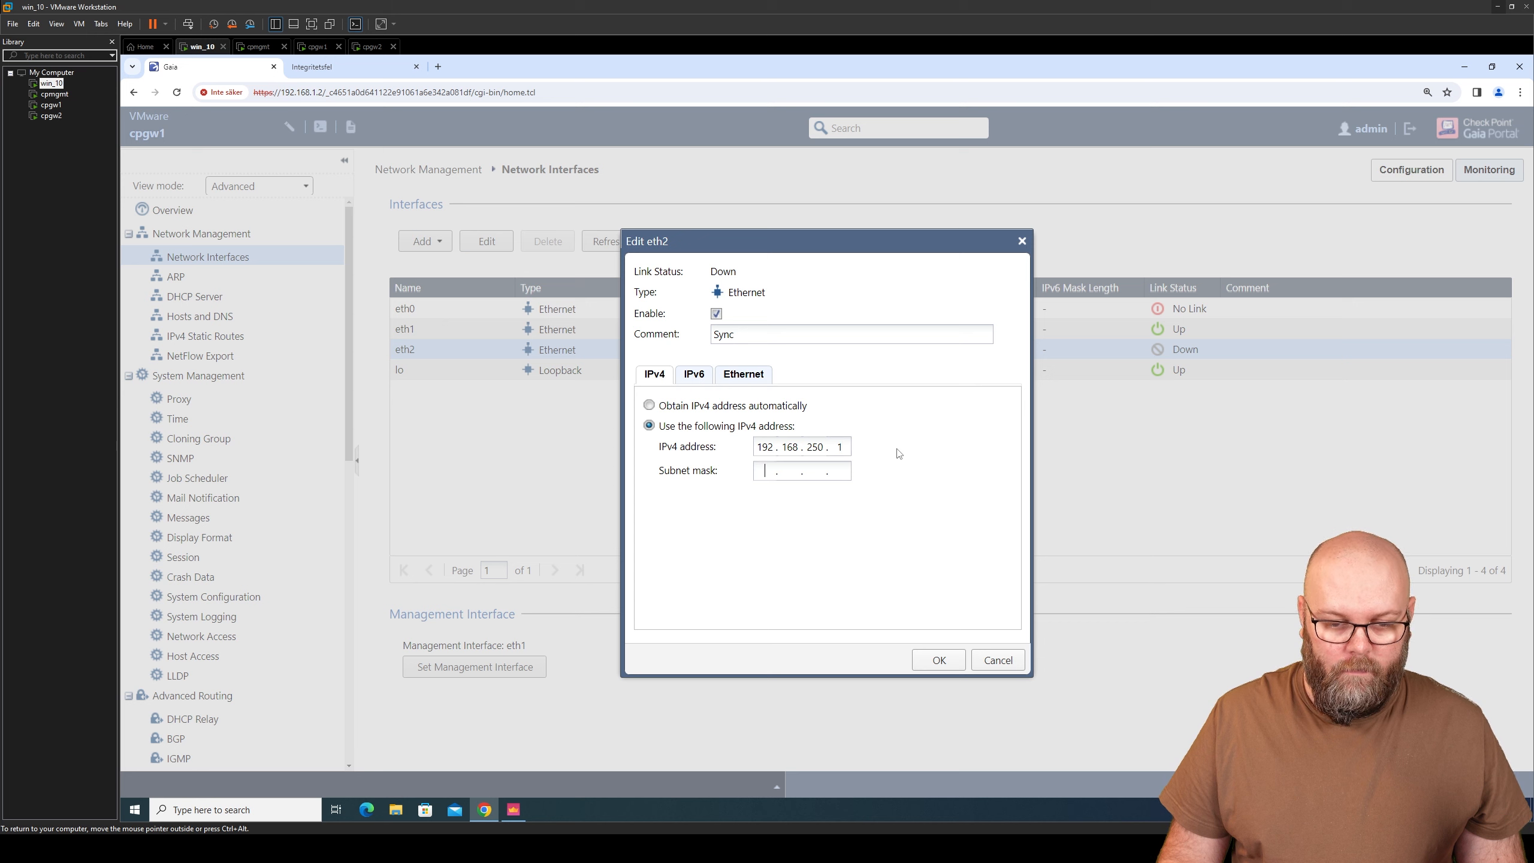
{"action": "type", "text": "255.255.255.248"}
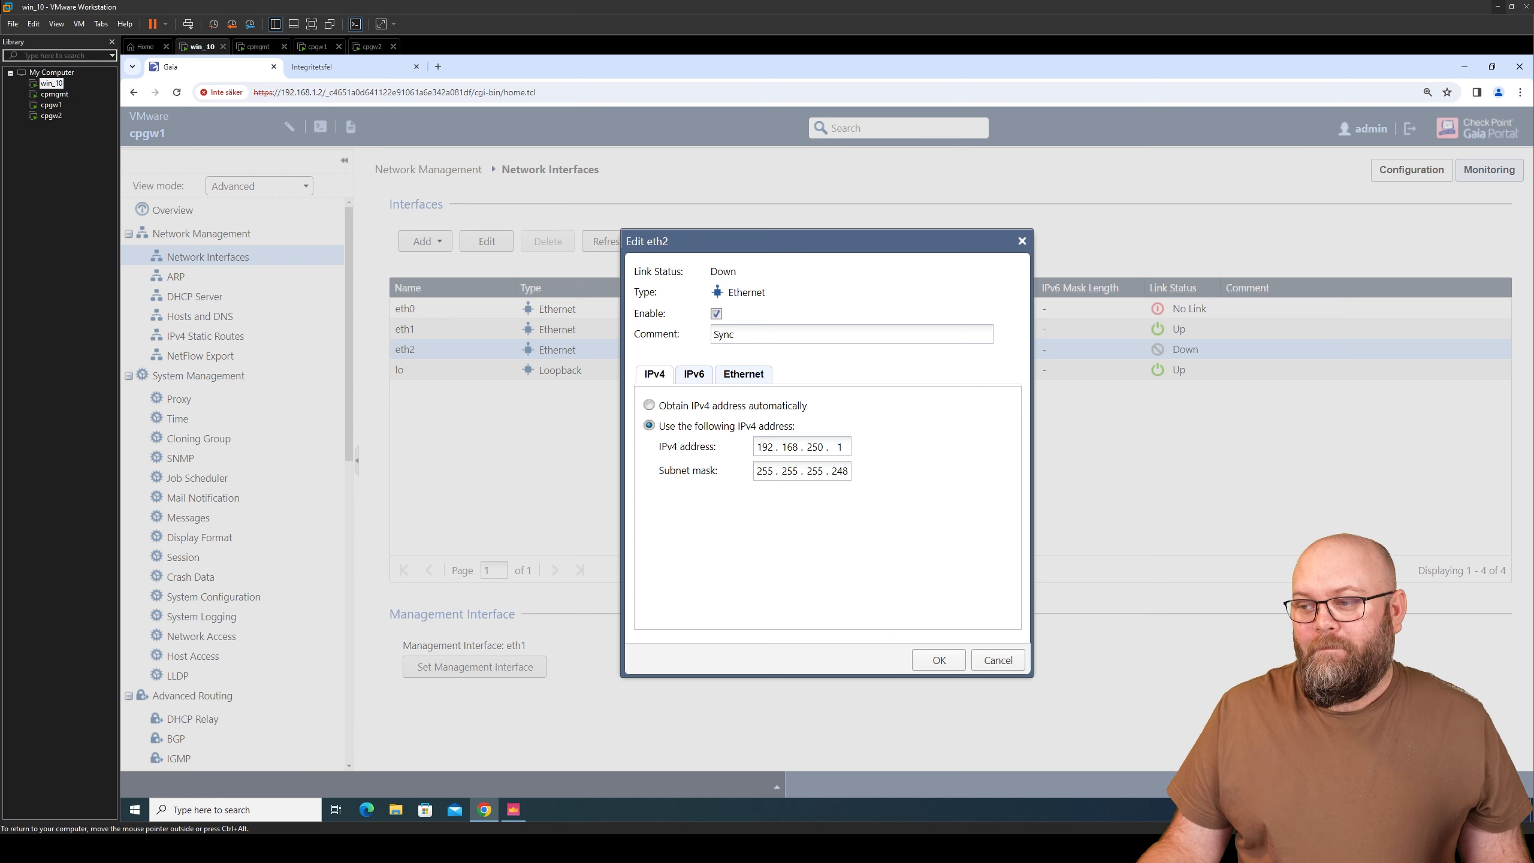
{"action": "left_click", "coordinate": [937, 658]}
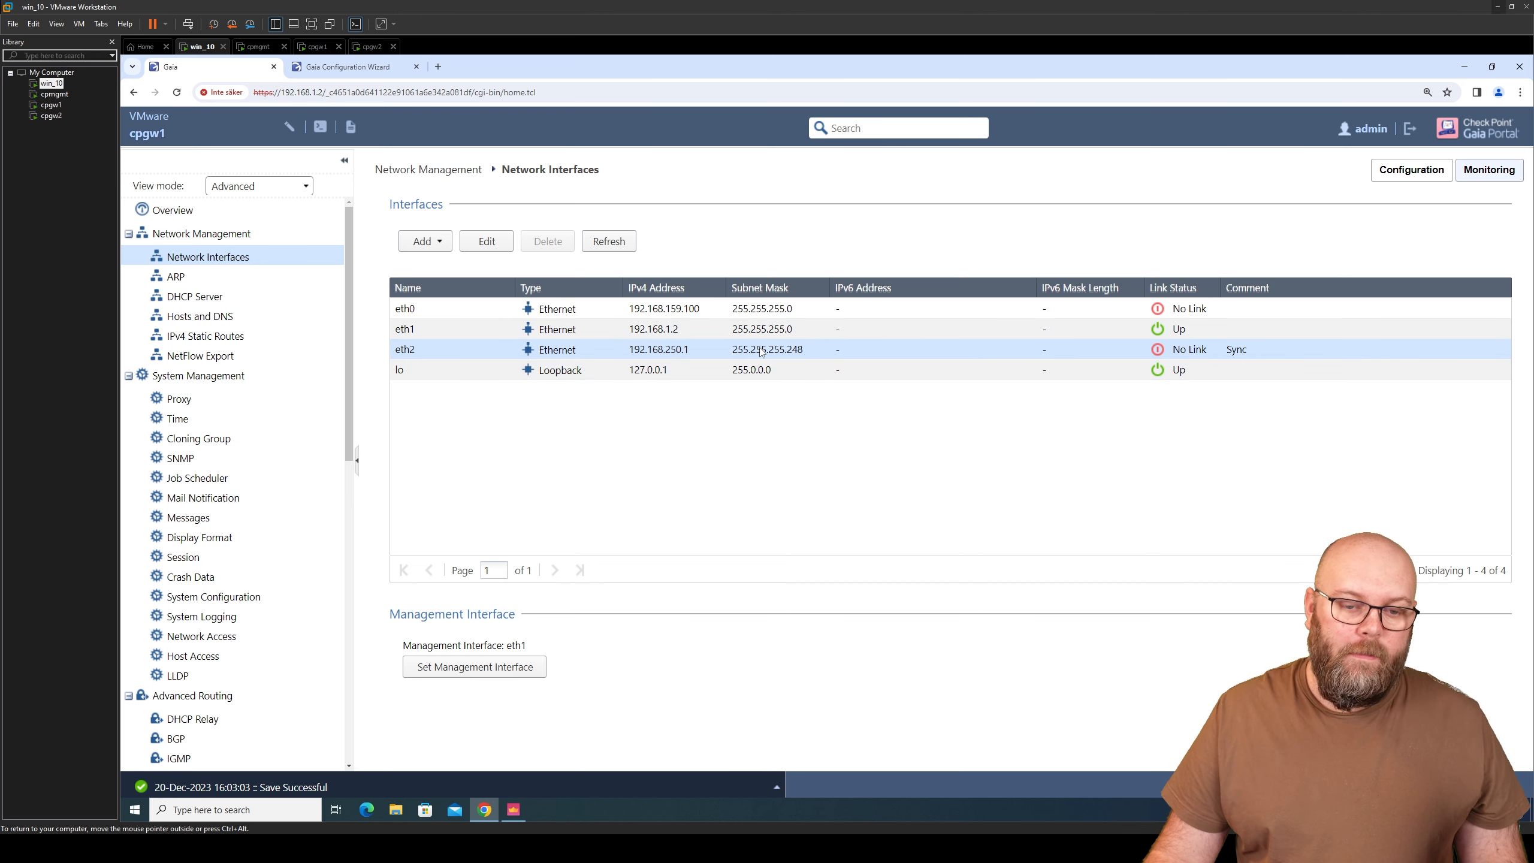
- Connect Network Adapter 3 in cpgw1's virtual machine settings
{"action": "right_click", "coordinate": [57, 107]}
{"action": "left_click", "coordinate": [125, 343]}
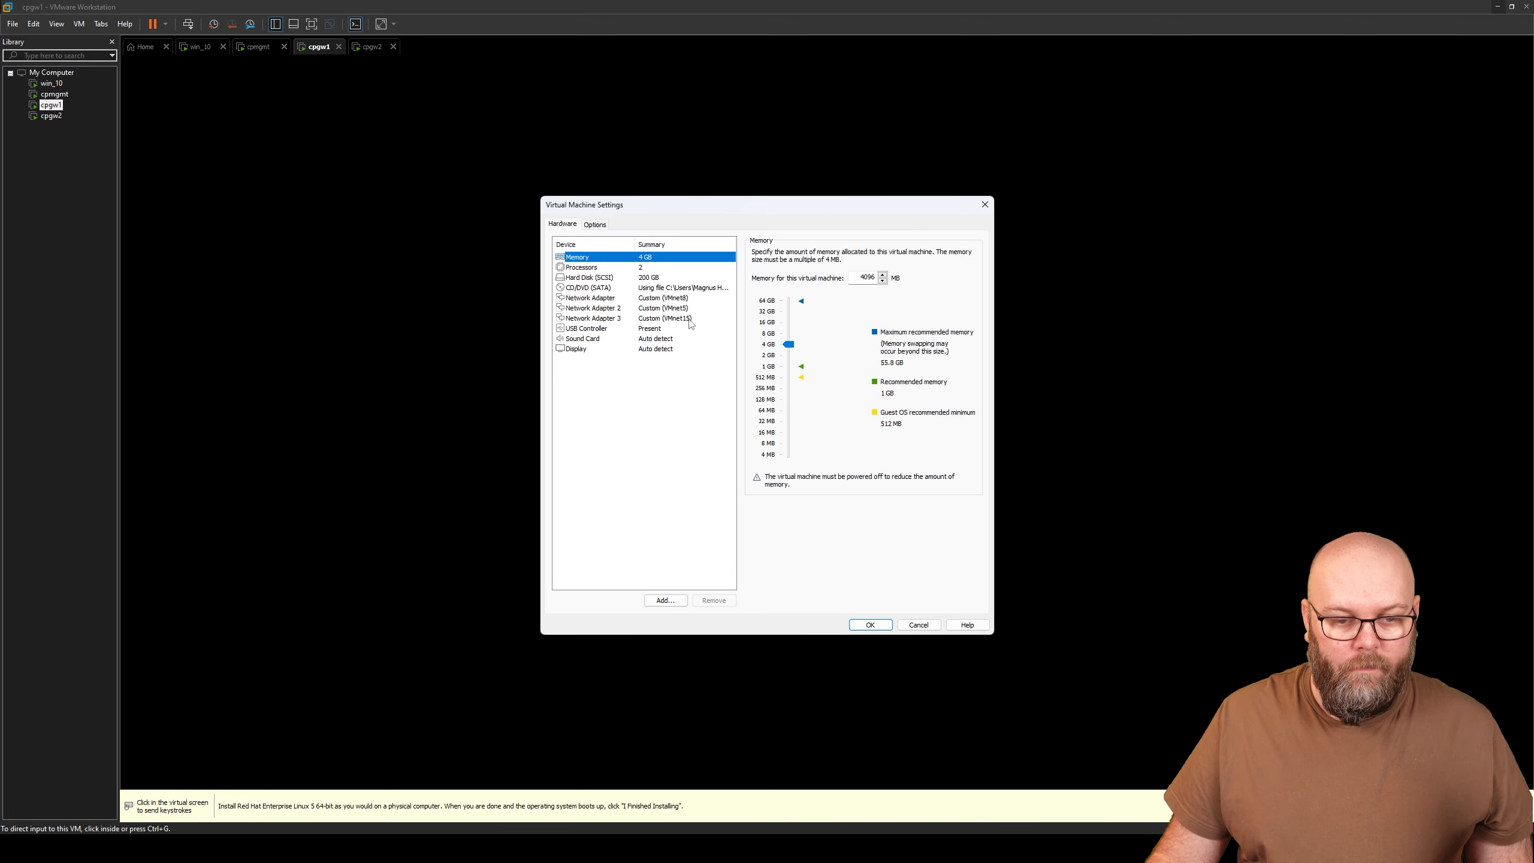
{"action": "left_click", "coordinate": [693, 319]}
{"action": "left_click", "coordinate": [755, 252]}
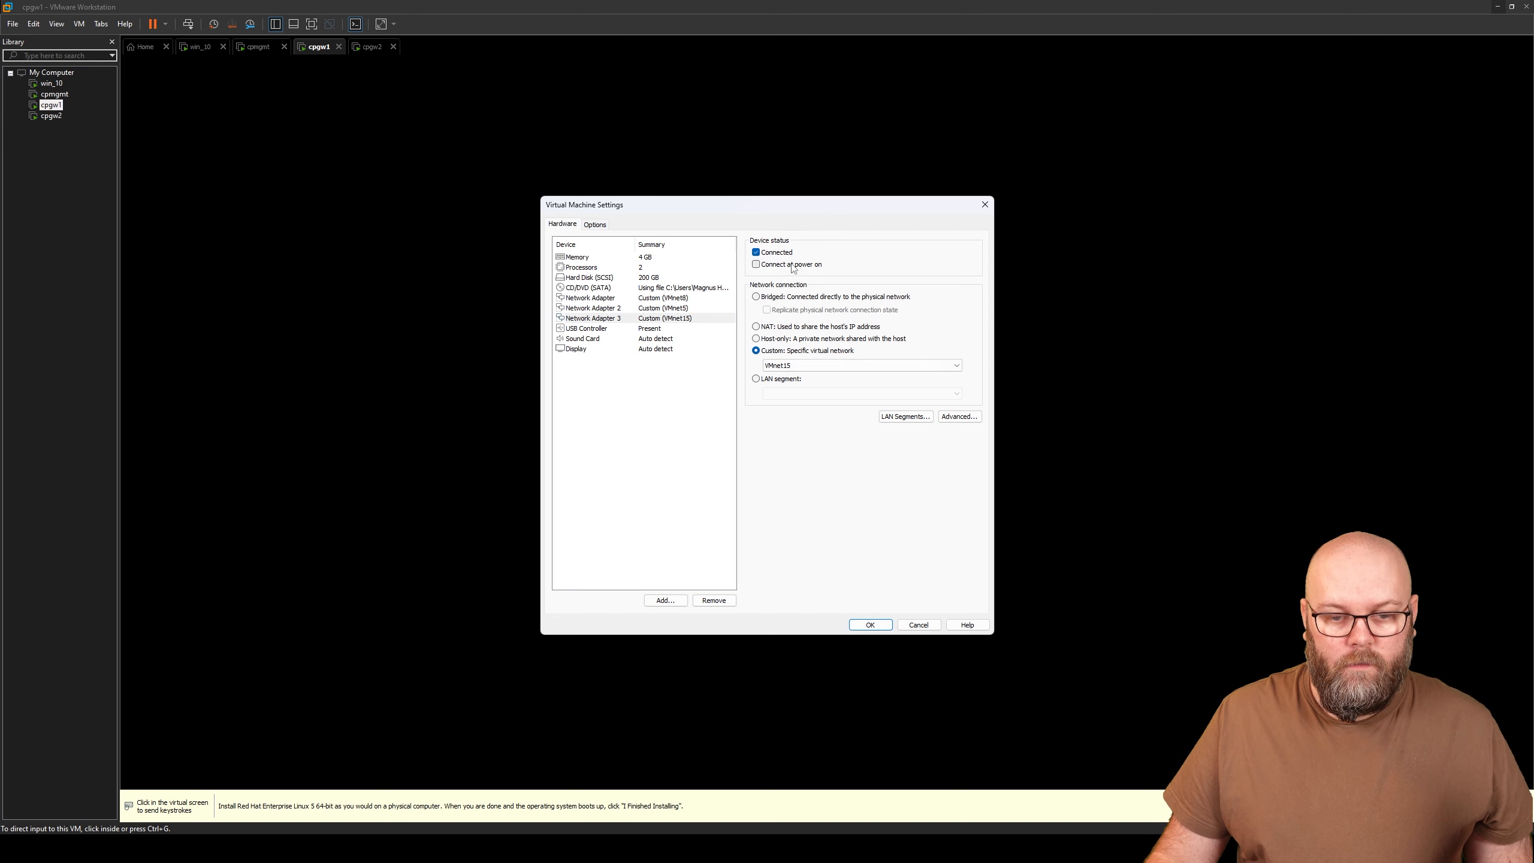
{"action": "left_click", "coordinate": [871, 626]}
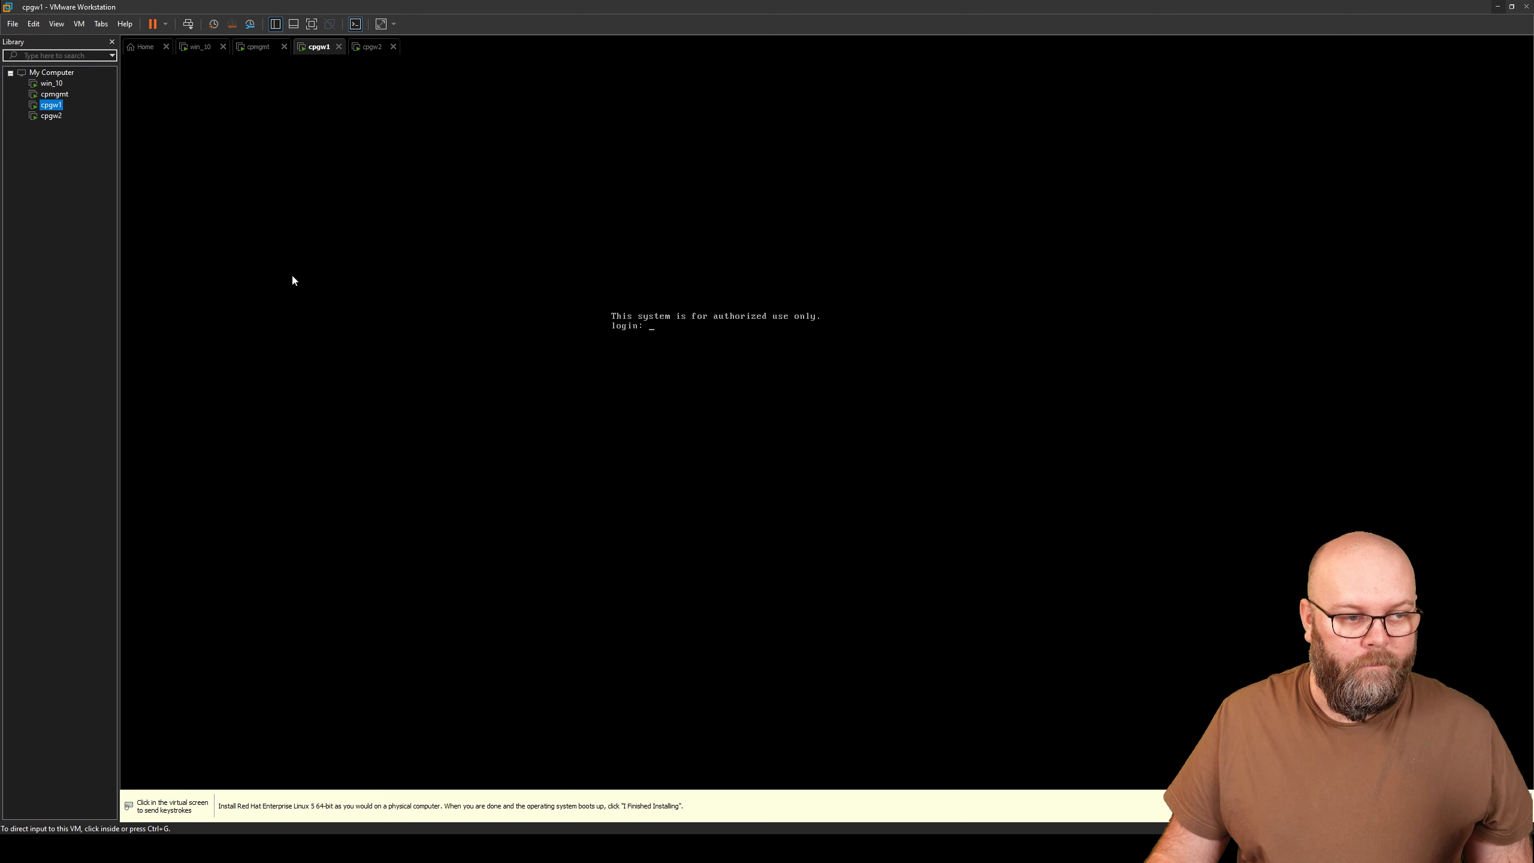
- Connect cpgw2's Network Adapter 3 and set it to connect at power on
{"action": "right_click", "coordinate": [53, 116]}
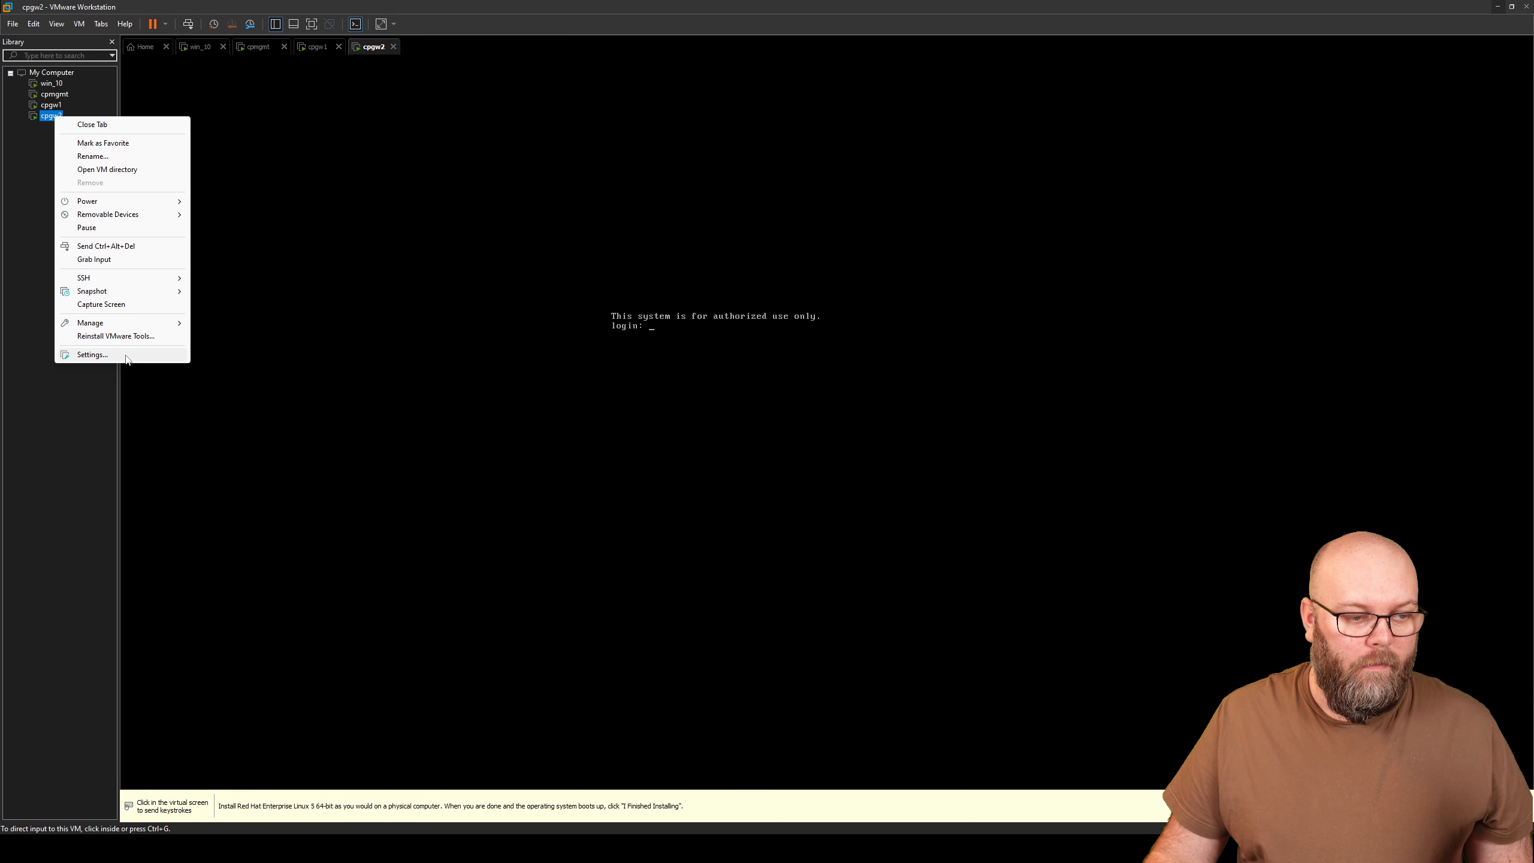
{"action": "left_click", "coordinate": [125, 356]}
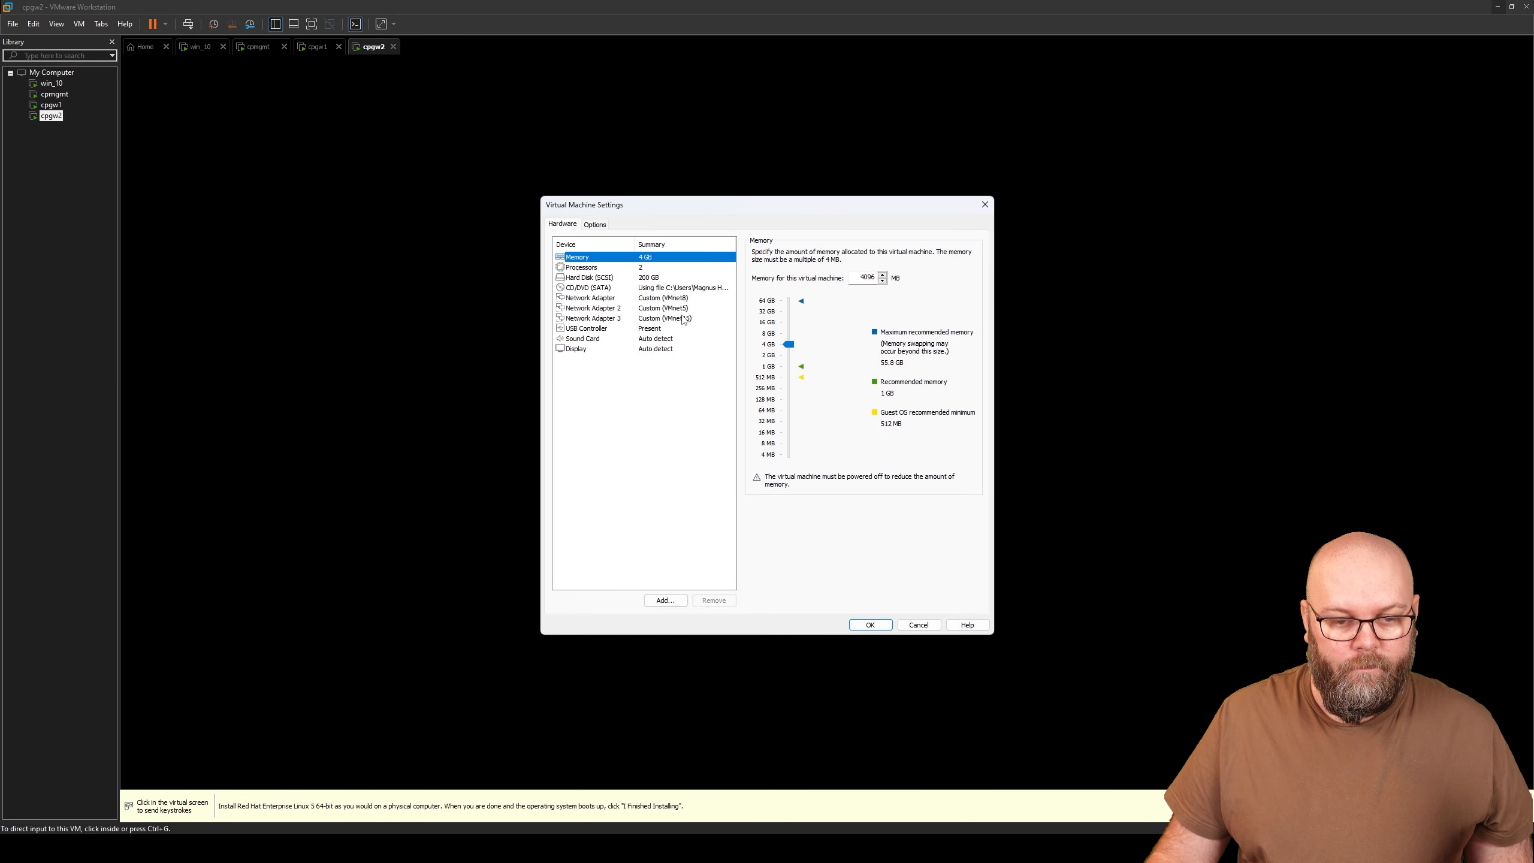
{"action": "left_click", "coordinate": [686, 319]}
{"action": "left_click", "coordinate": [784, 253]}
{"action": "left_click", "coordinate": [785, 265]}
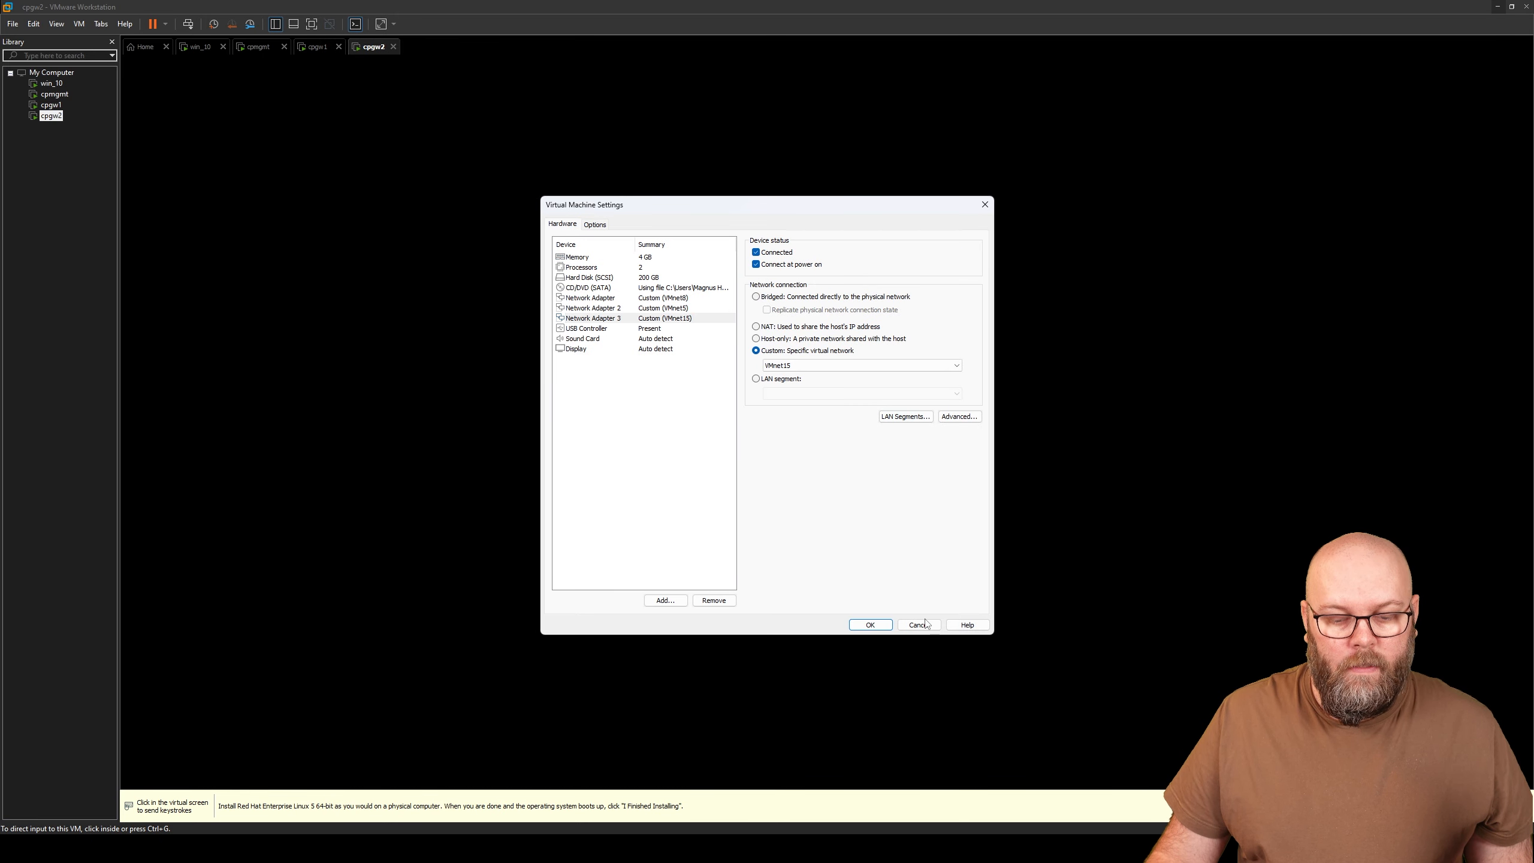
{"action": "left_click", "coordinate": [870, 626]}
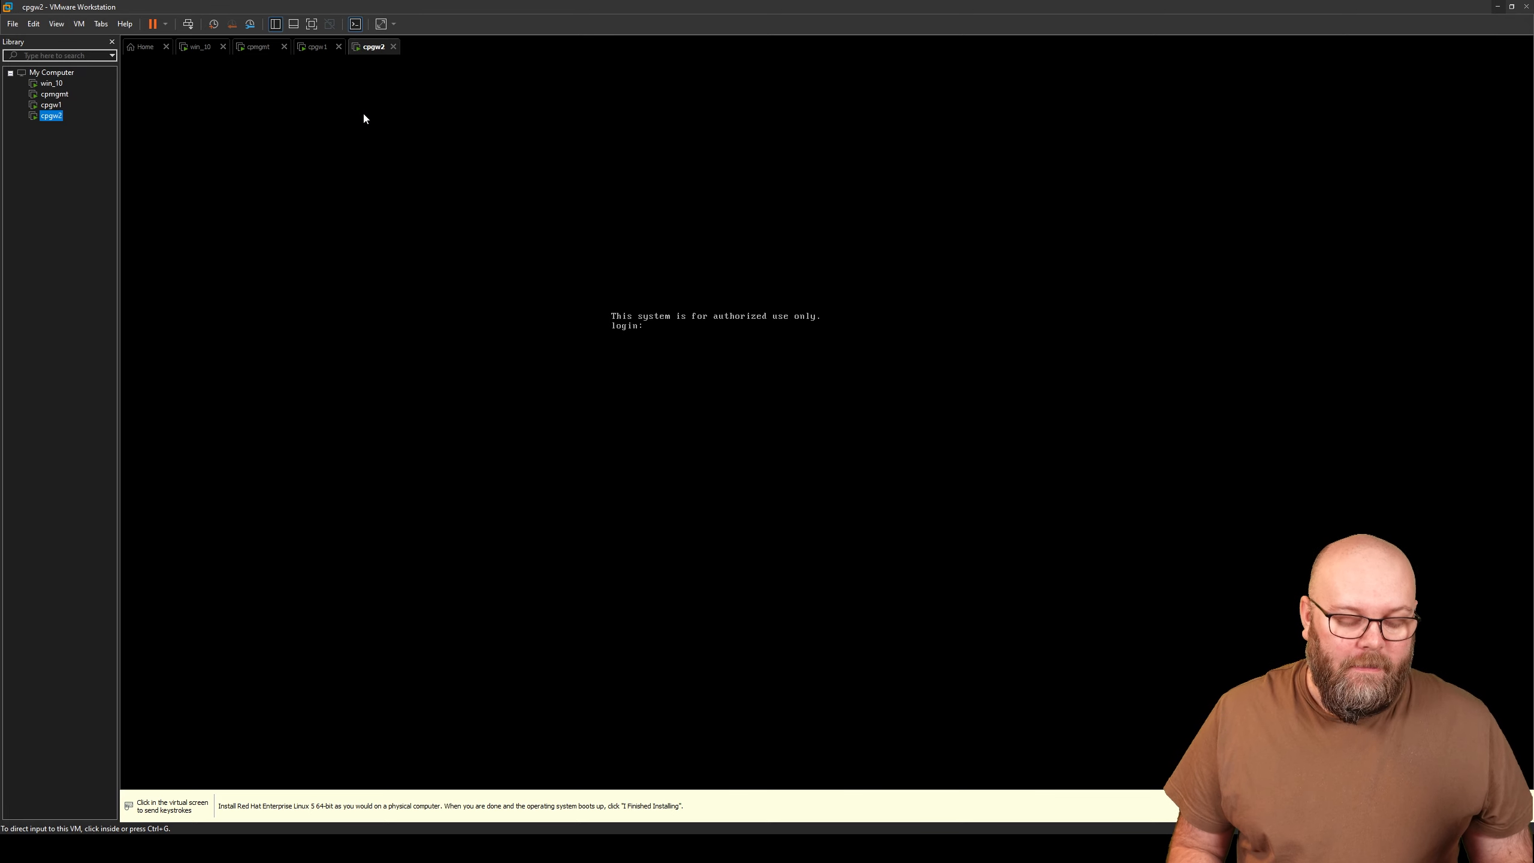
- In win_10's Gaia Portal, navigate to the IPv4 Static Routes page
{"action": "left_click", "coordinate": [201, 48]}
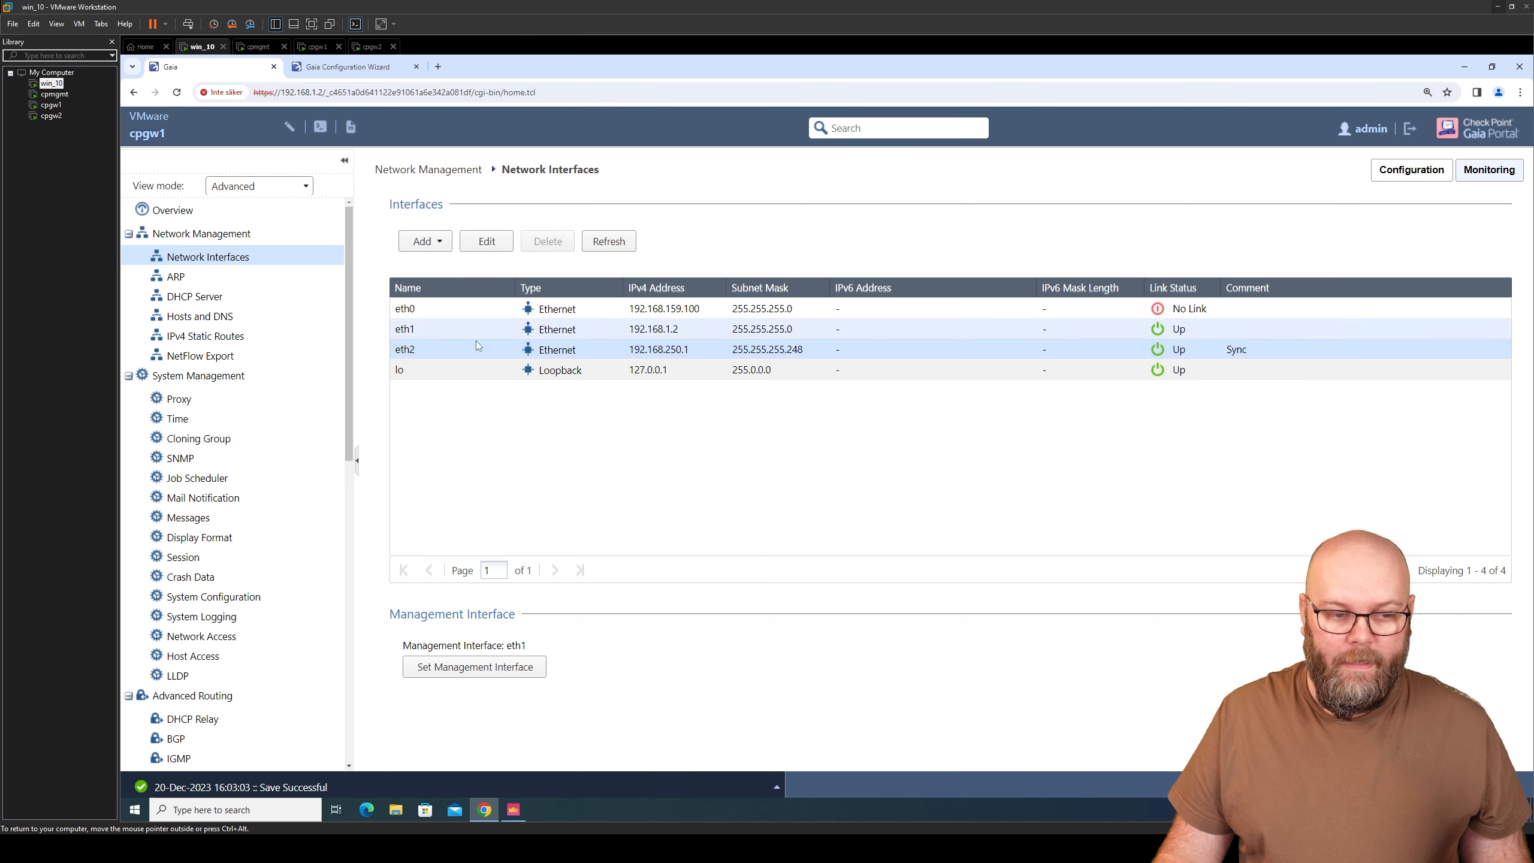
{"action": "left_click", "coordinate": [231, 457]}
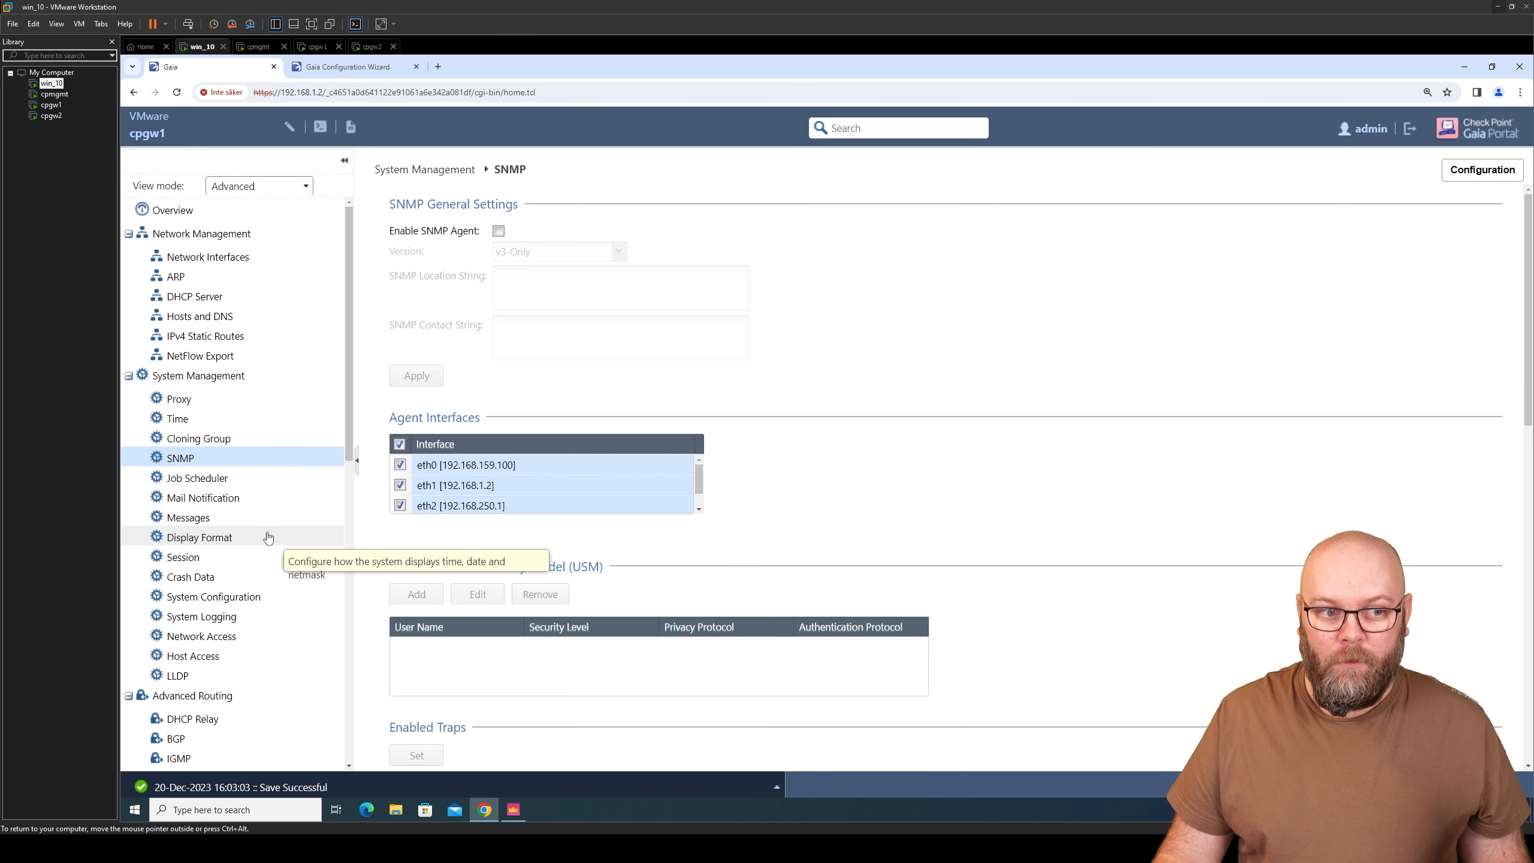
{"action": "left_click", "coordinate": [241, 259]}
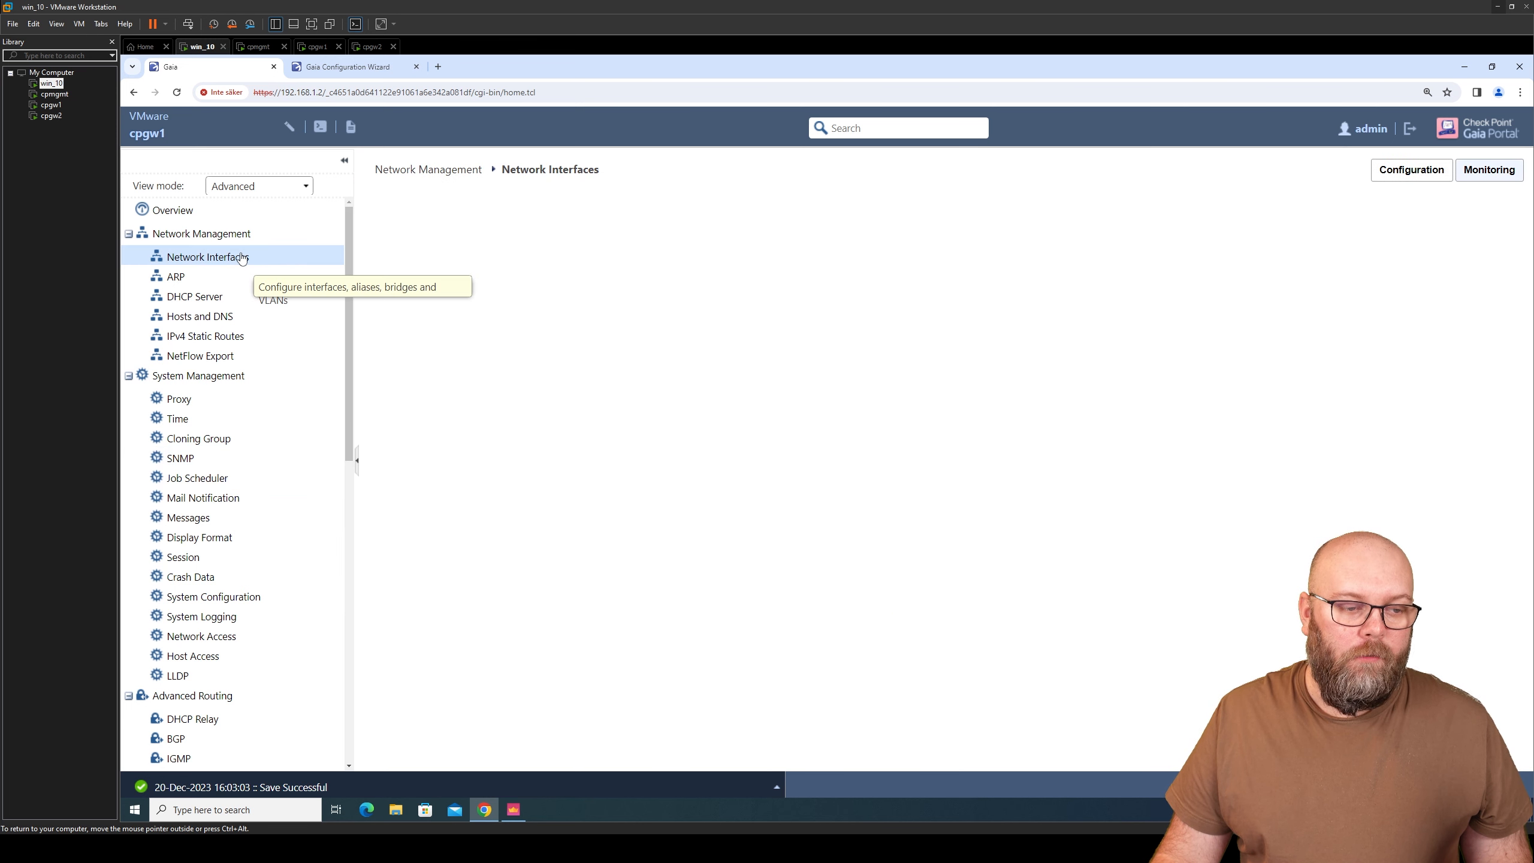
{"action": "left_click", "coordinate": [244, 337]}
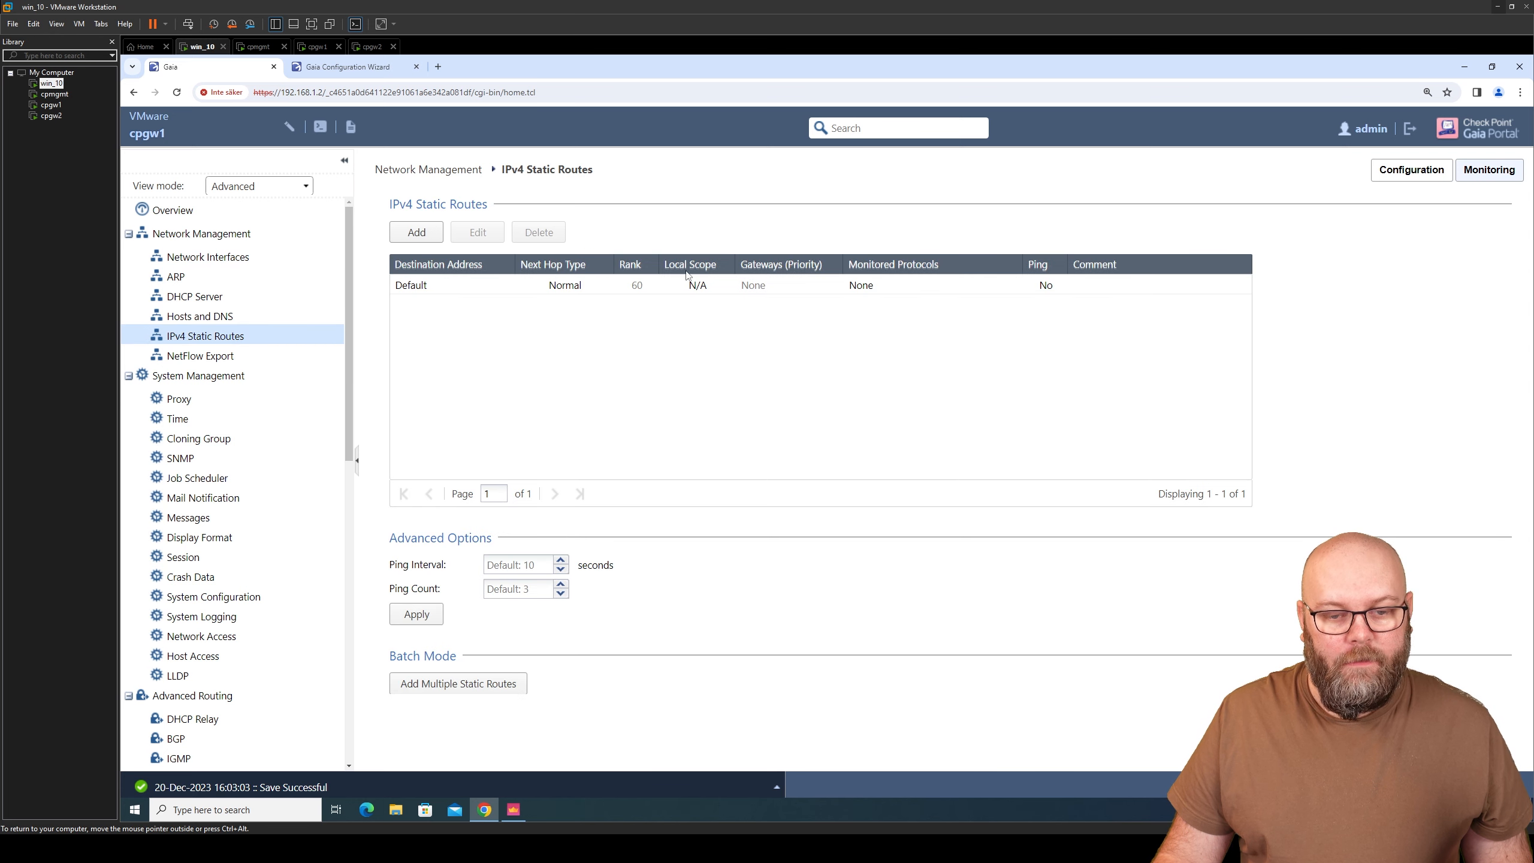
- Edit the Default route with Normal next hop, starting a gateway IP of 192.168.159
{"action": "left_click", "coordinate": [567, 287]}
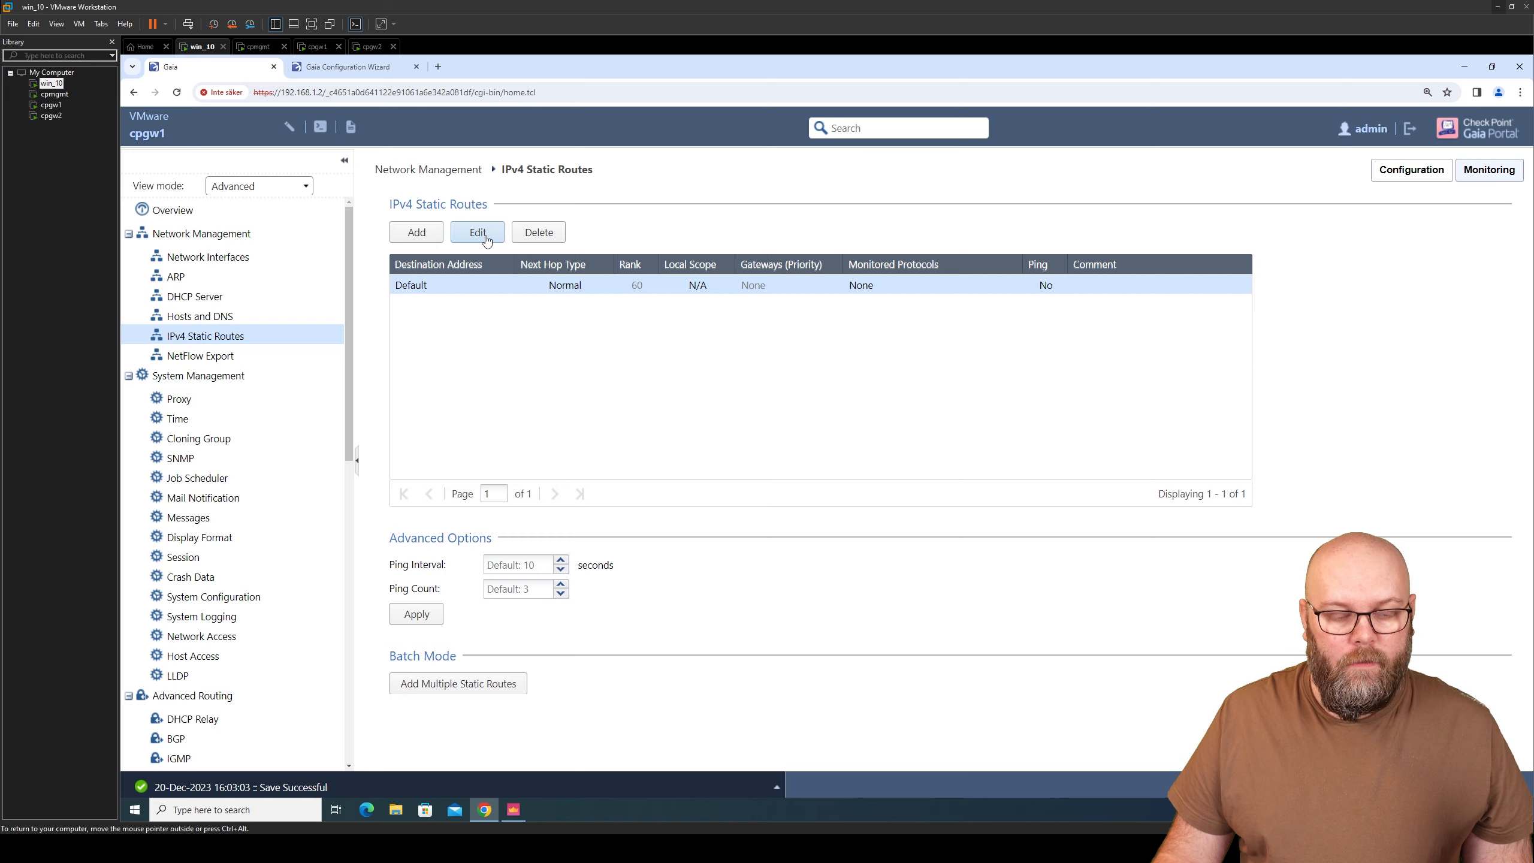
{"action": "left_click", "coordinate": [477, 232]}
{"action": "left_click", "coordinate": [561, 269]}
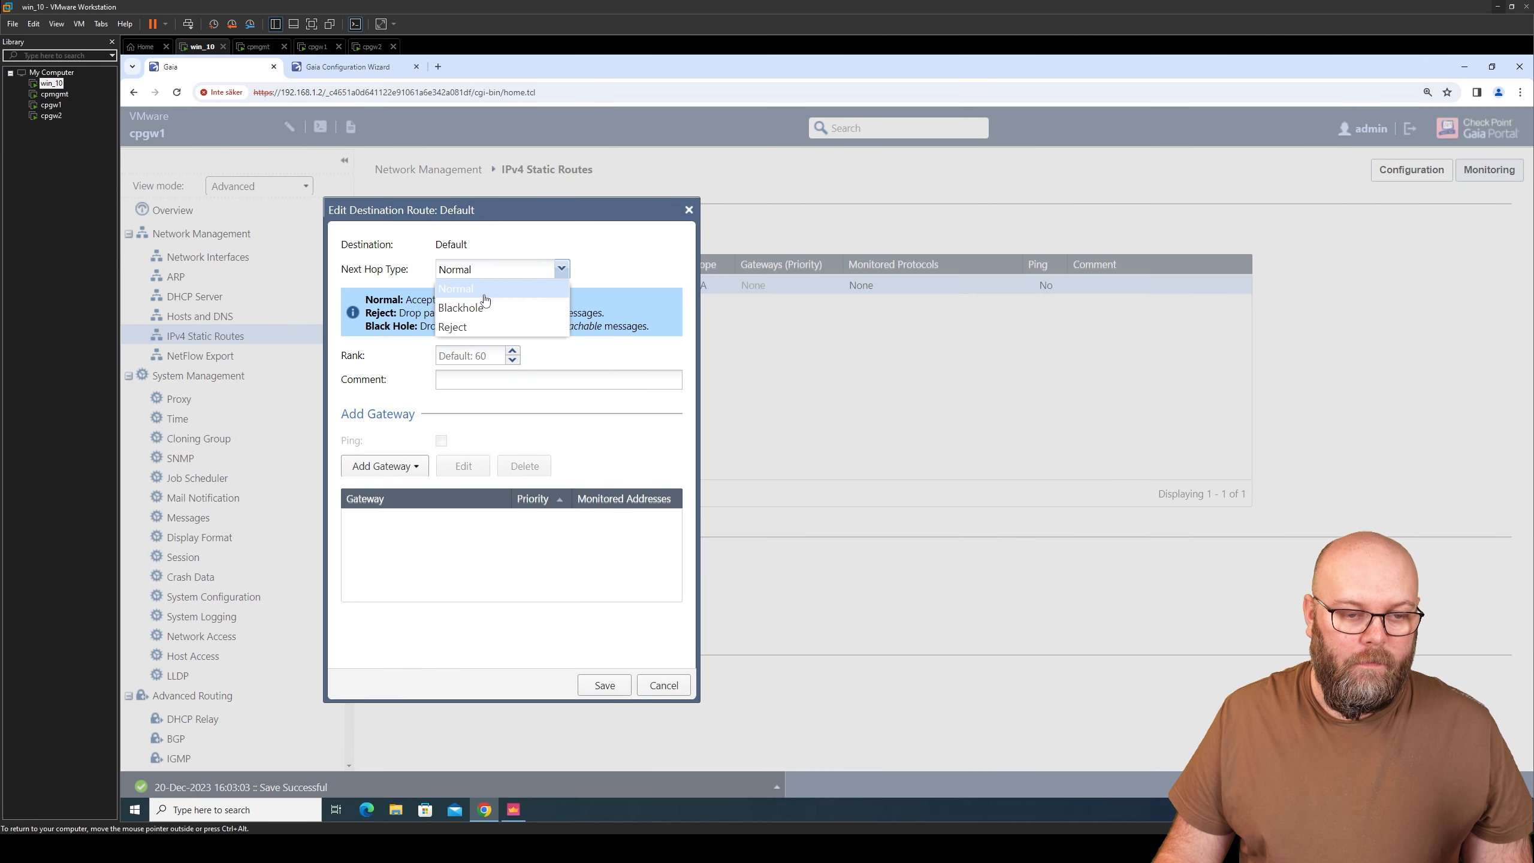
{"action": "left_click", "coordinate": [456, 288]}
{"action": "left_click", "coordinate": [393, 466]}
{"action": "left_click", "coordinate": [421, 490]}
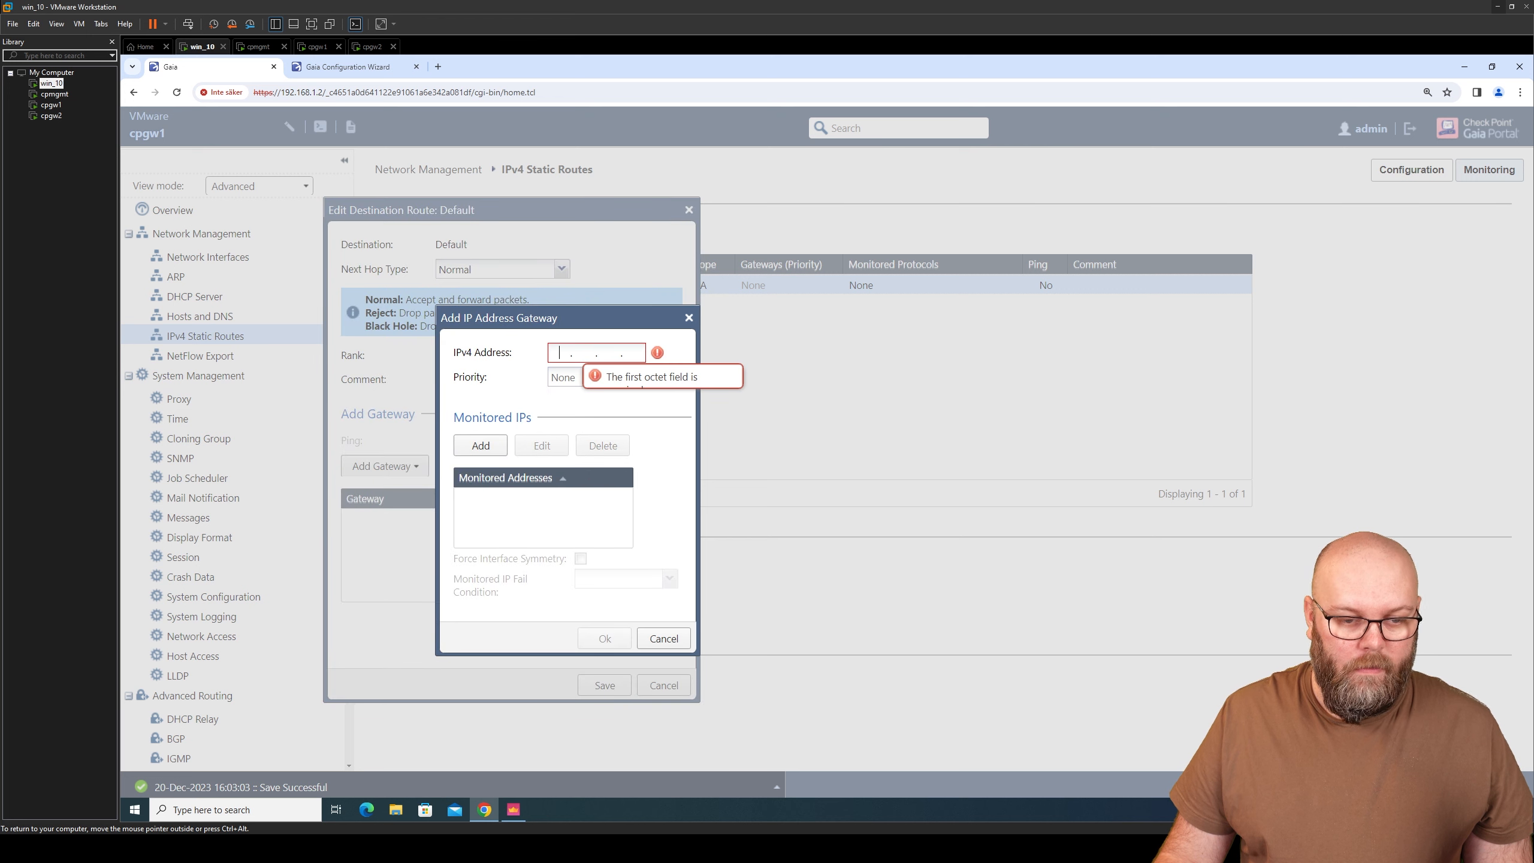
{"action": "type", "text": "192.168"}
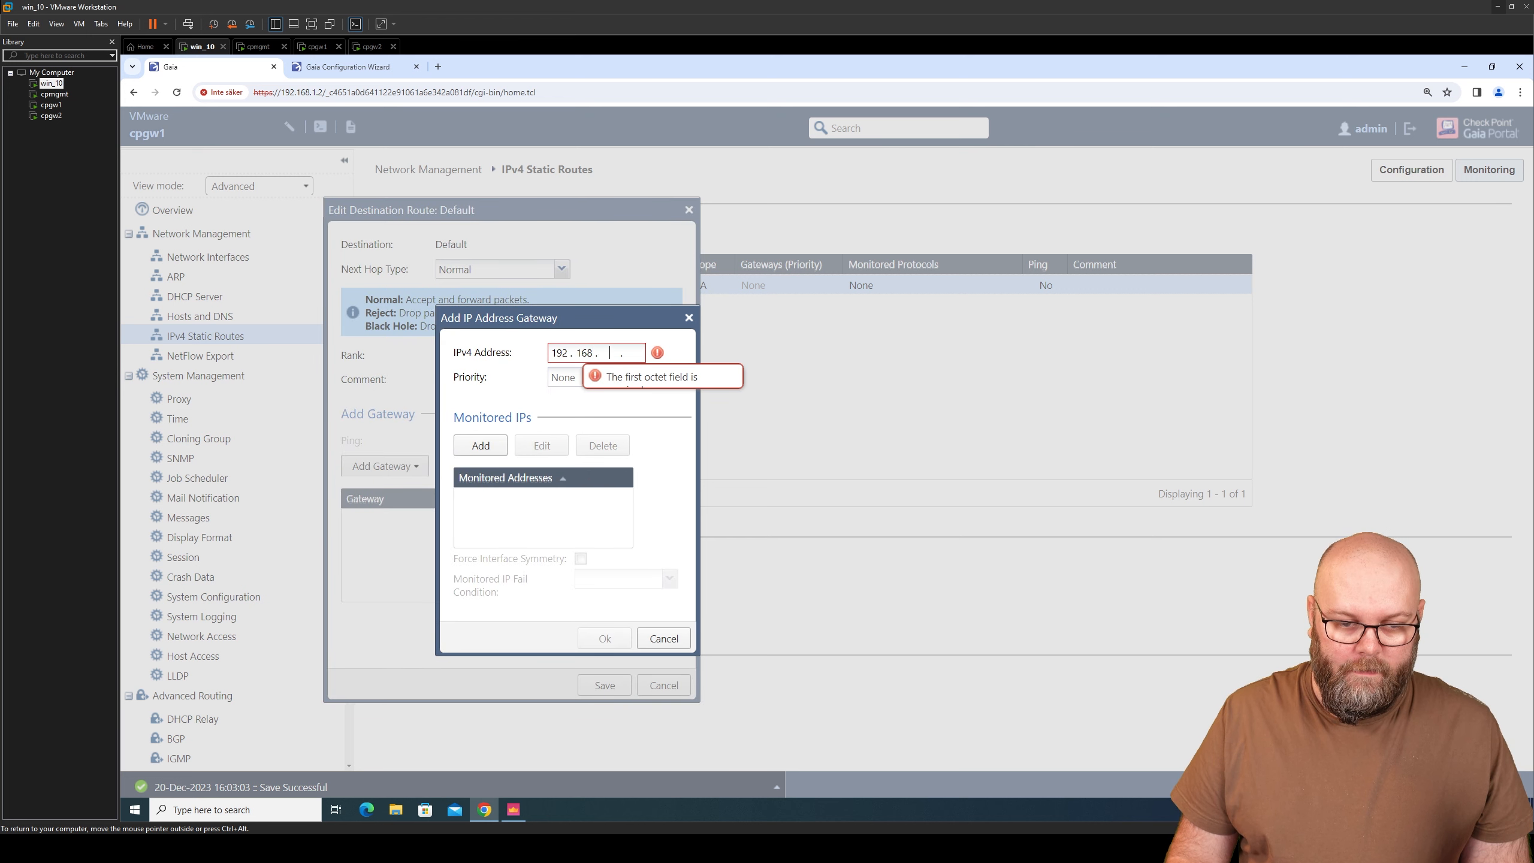
{"action": "type", "text": "159"}
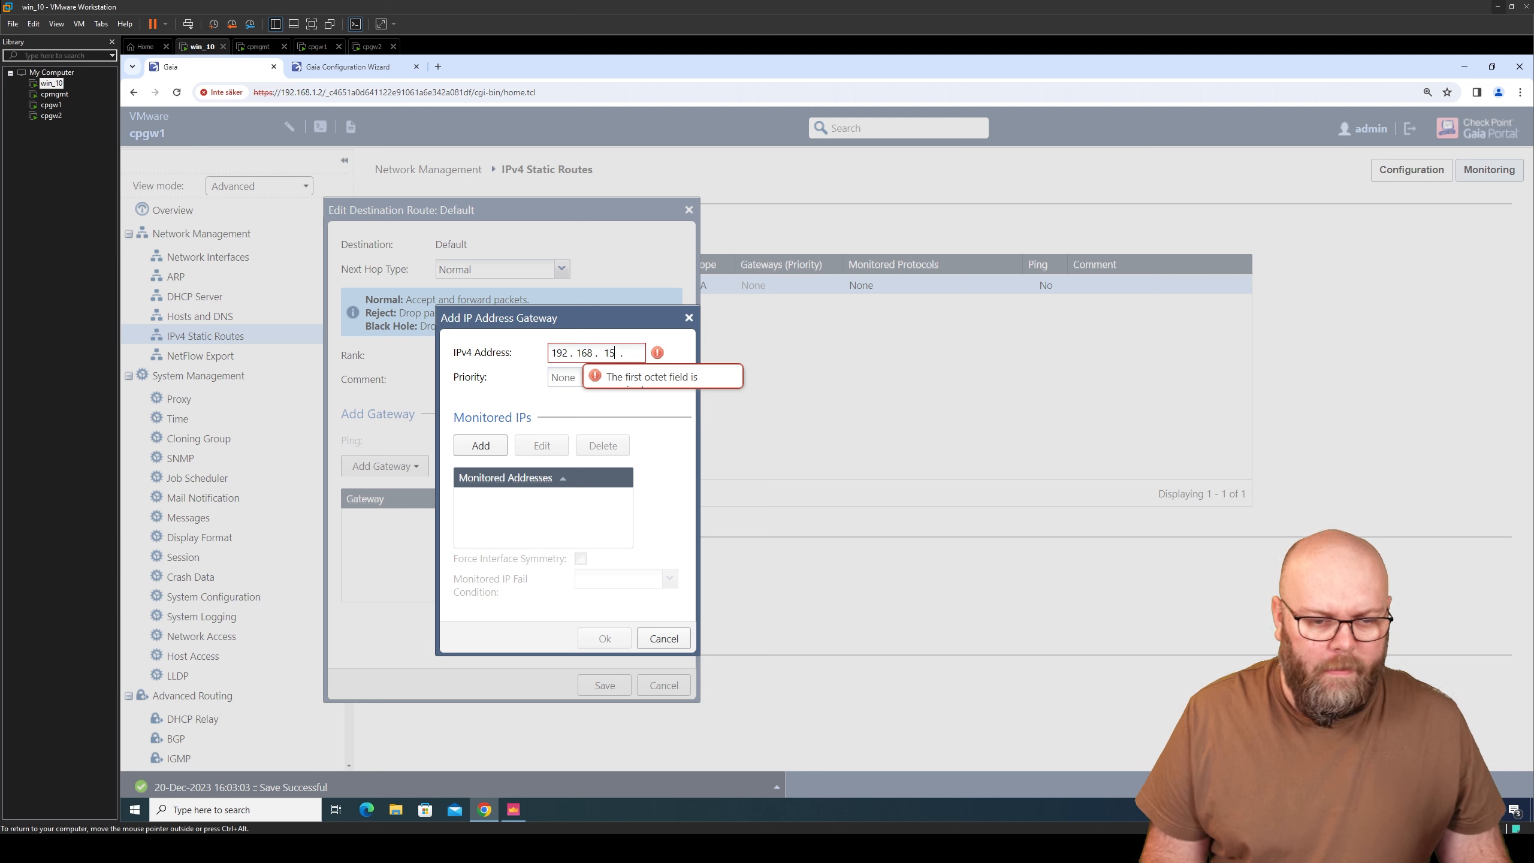
{"action": "type", "text": "."}
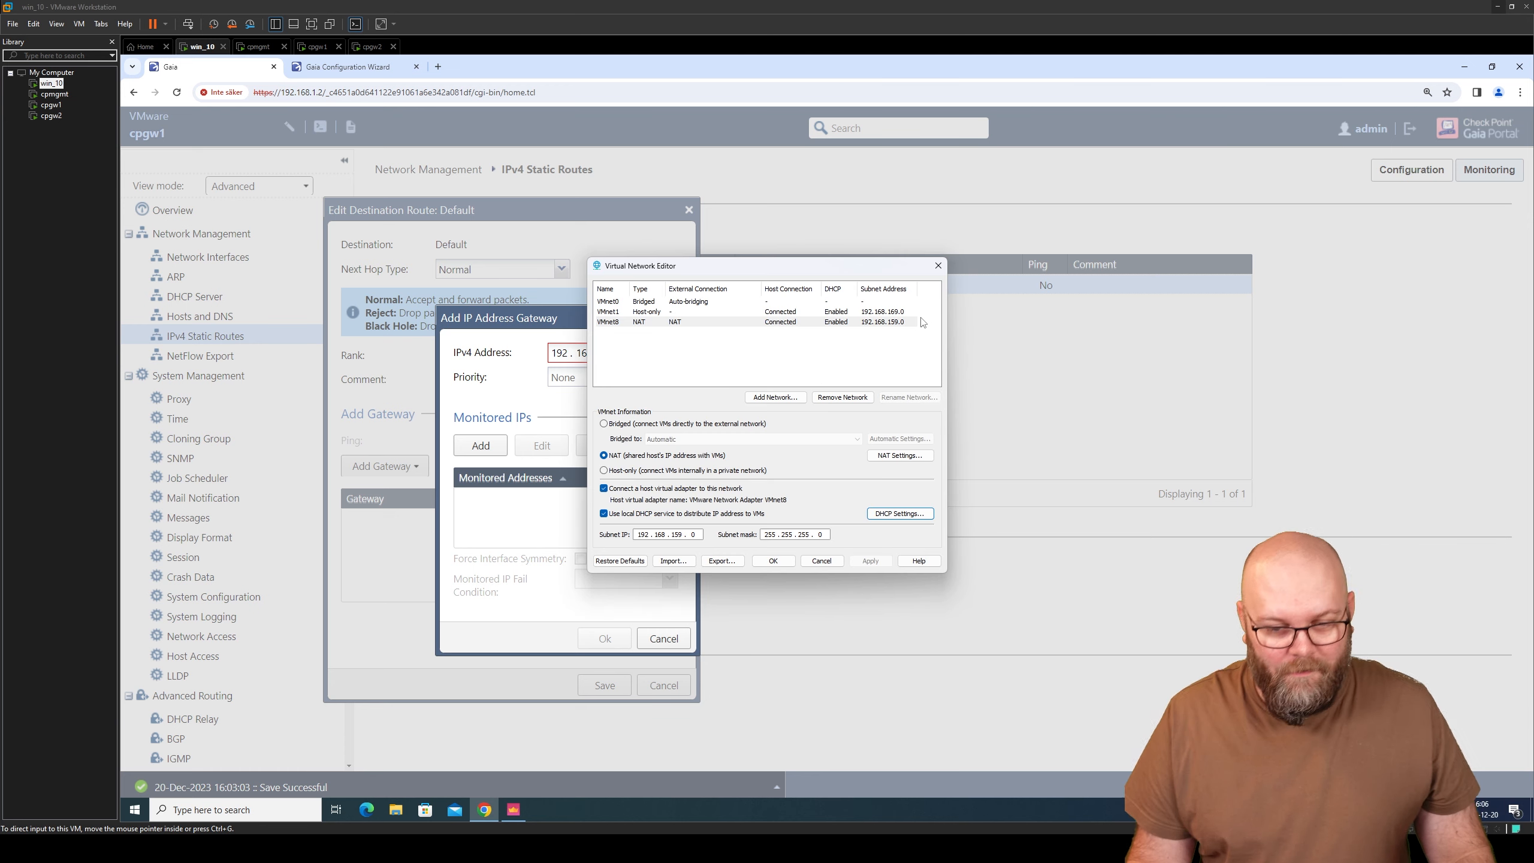
- Close the Virtual Network Editor and disconnect win_10's second network adapter
{"action": "left_click", "coordinate": [938, 266]}
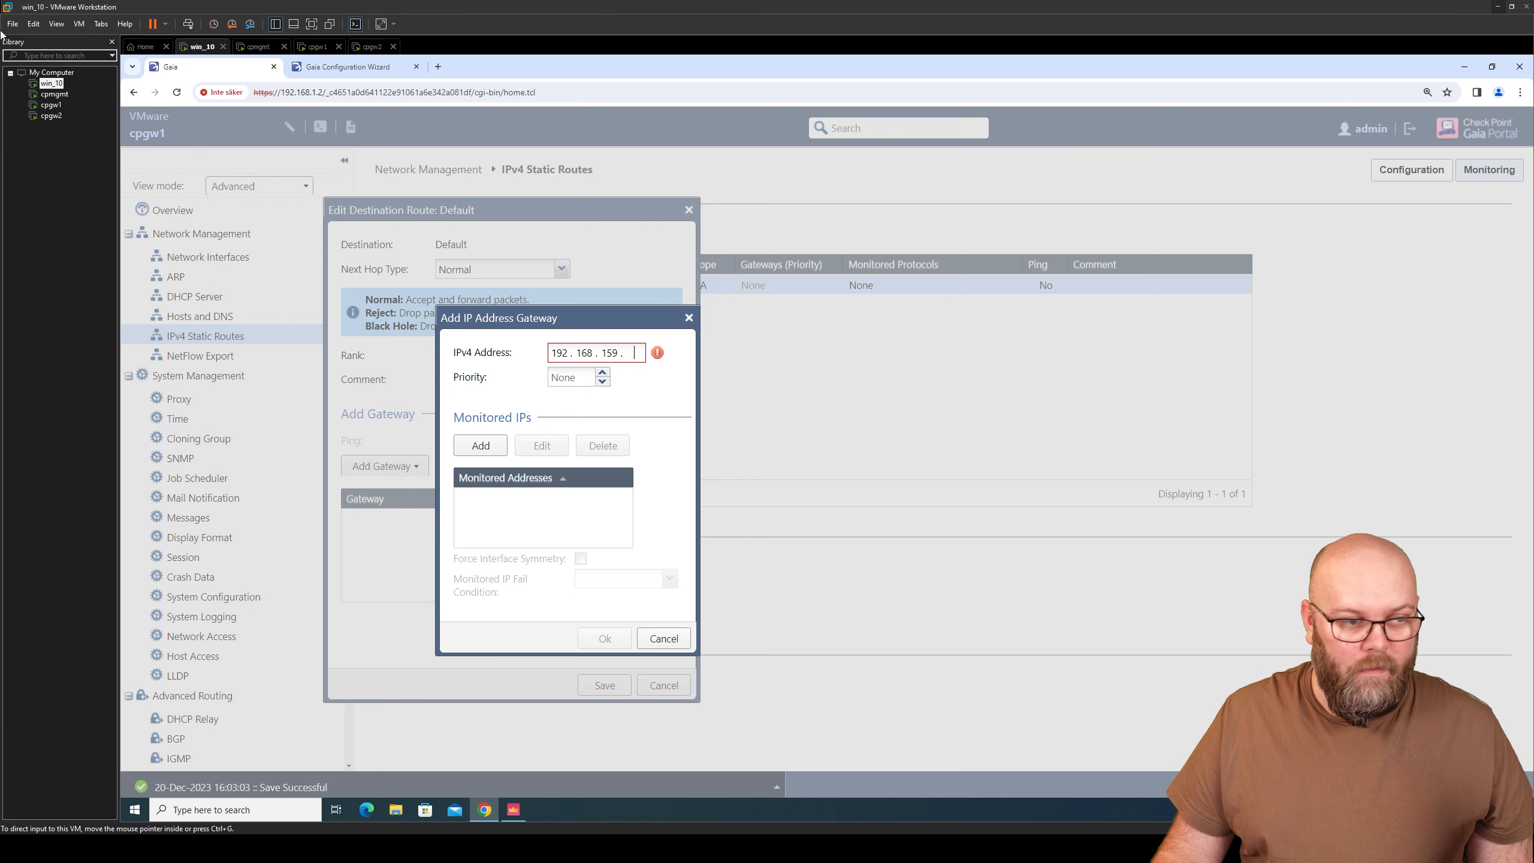
{"action": "right_click", "coordinate": [51, 82]}
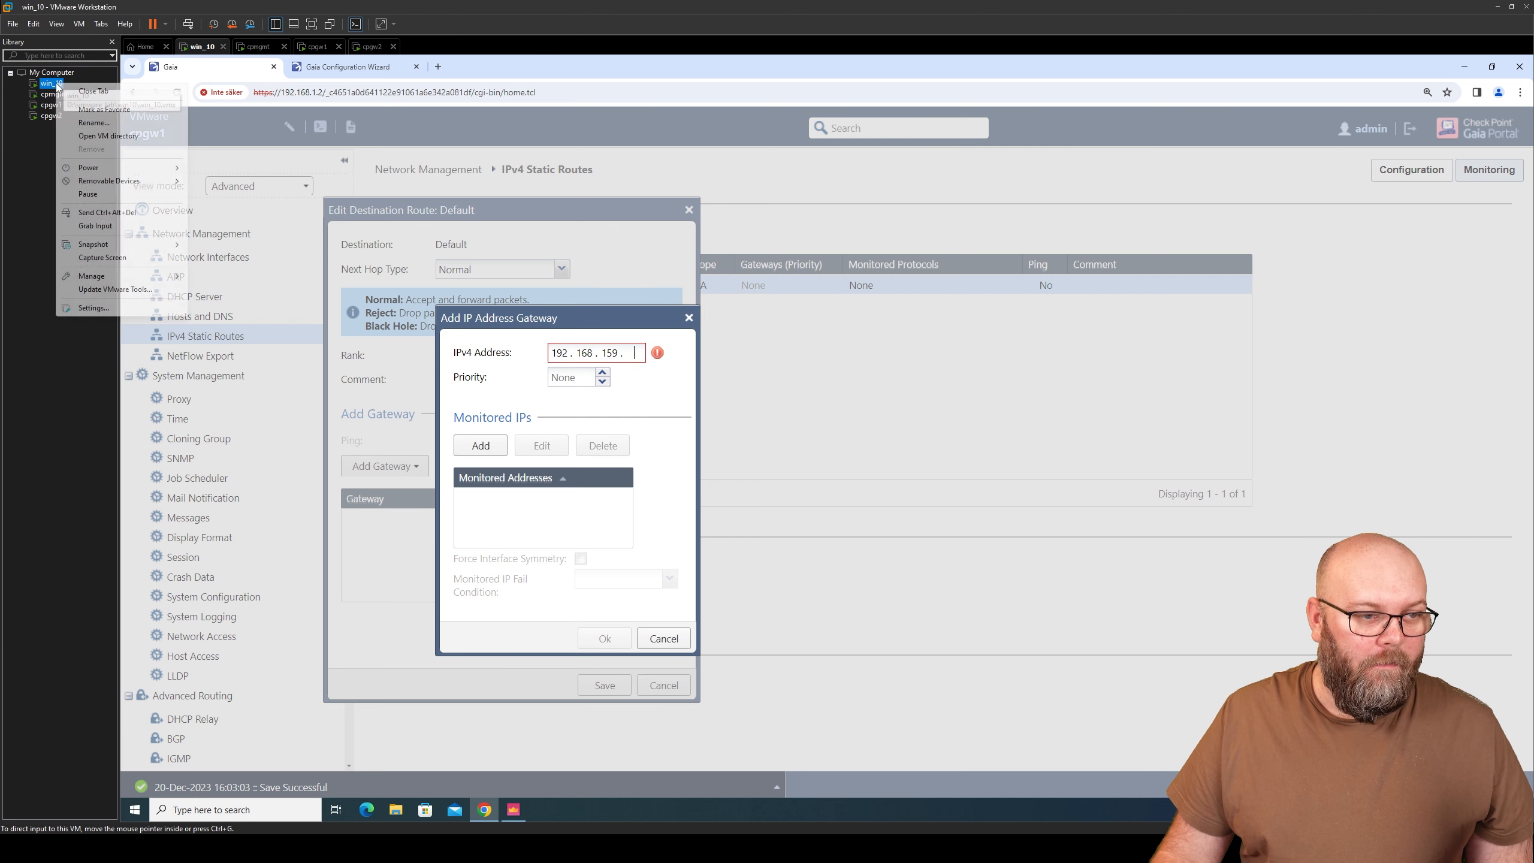
{"action": "left_click", "coordinate": [127, 307]}
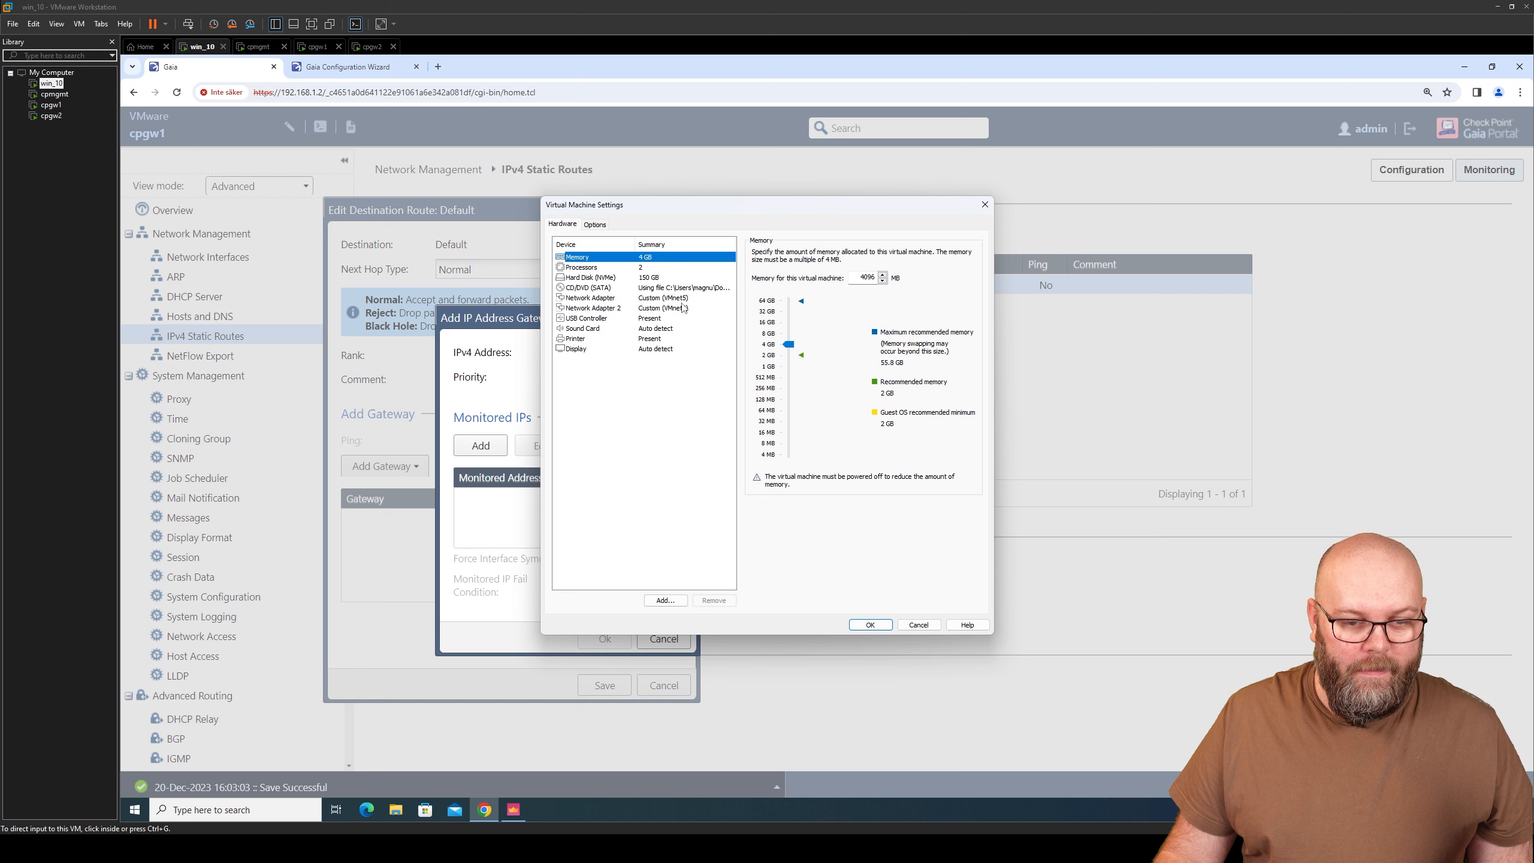
{"action": "left_click", "coordinate": [598, 309]}
{"action": "left_click", "coordinate": [772, 254]}
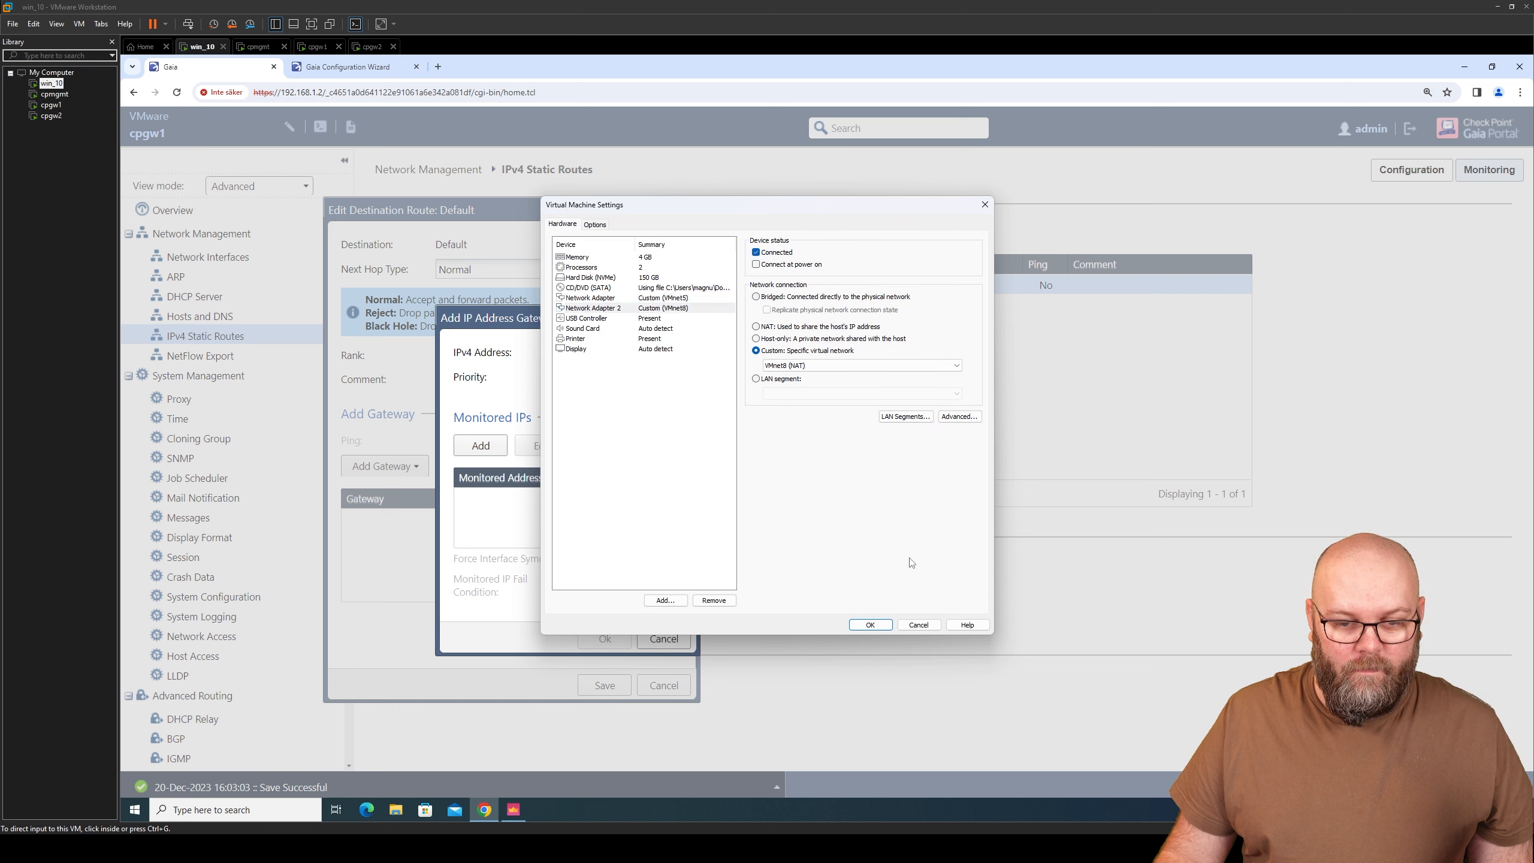
{"action": "left_click", "coordinate": [887, 624]}
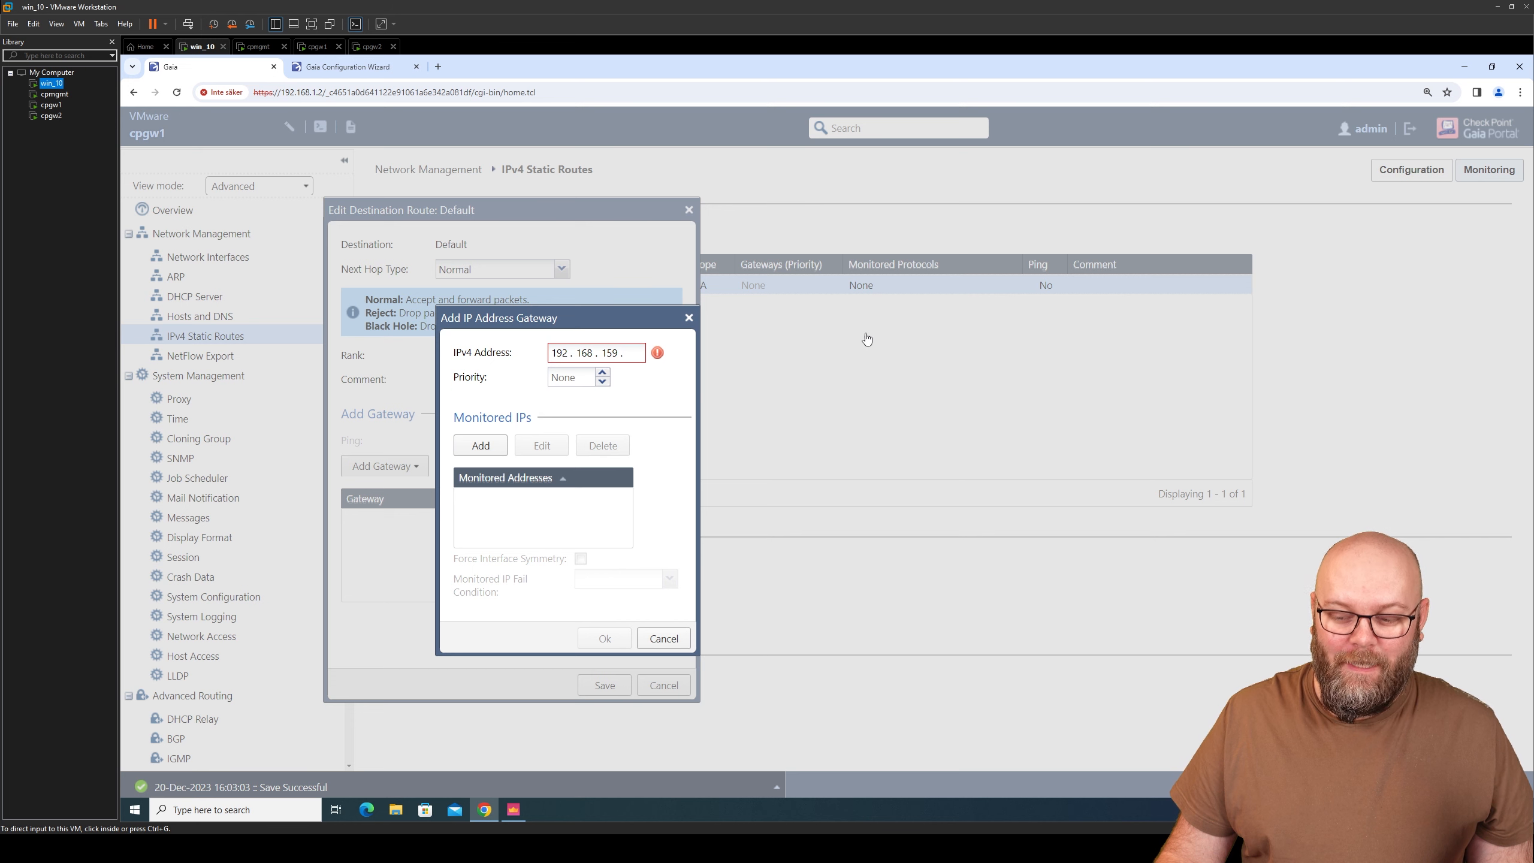
{"action": "left_click", "coordinate": [222, 809]}
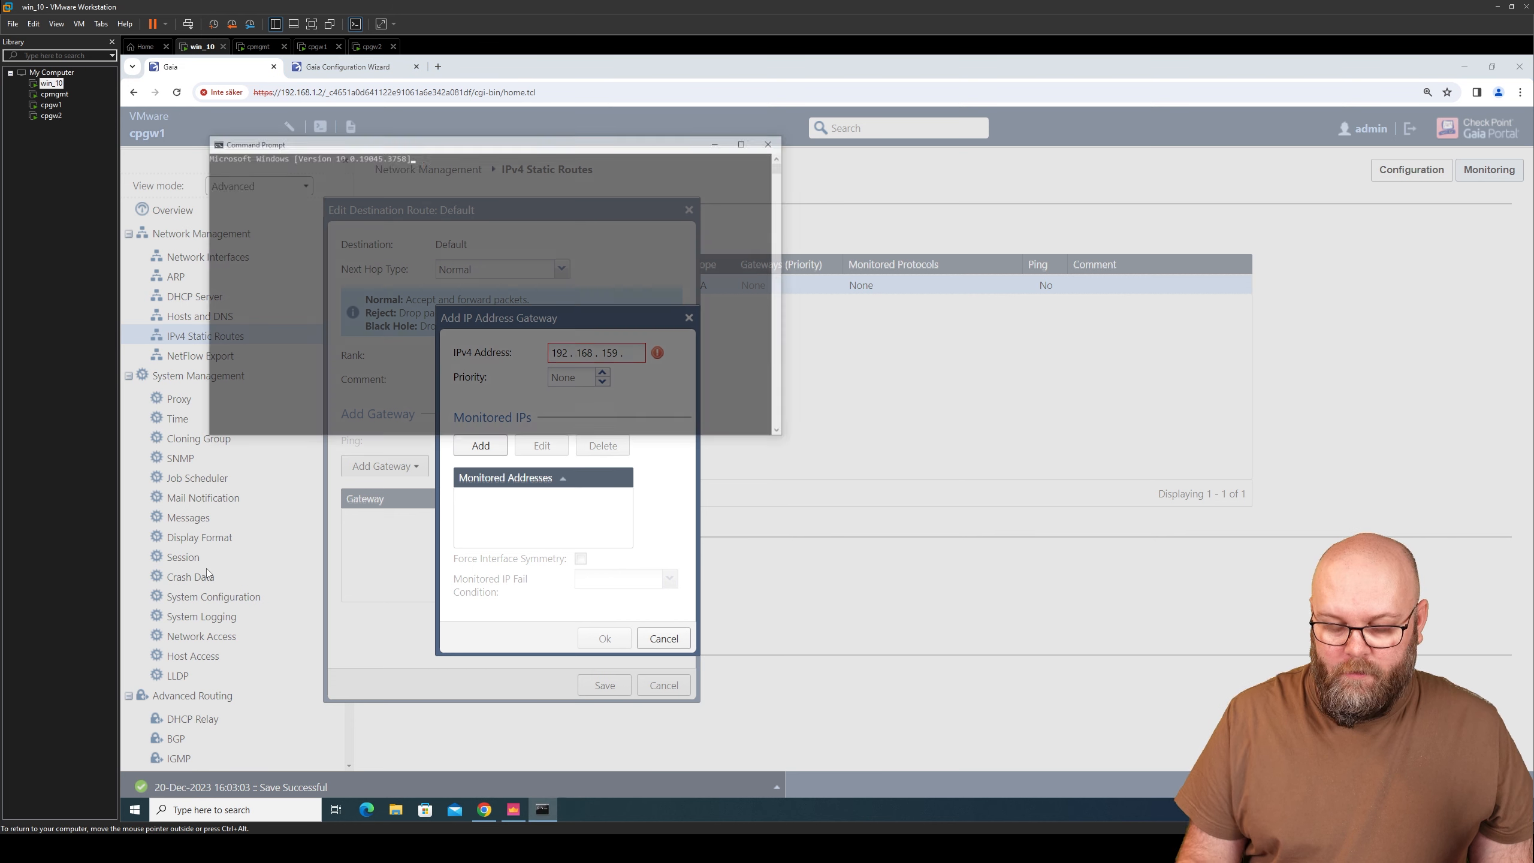
- Run ipconfig /all and select the Default Gateway address 192.168.159.2
{"action": "left_click_drag", "start_coordinate": [510, 145], "coordinate": [985, 184]}
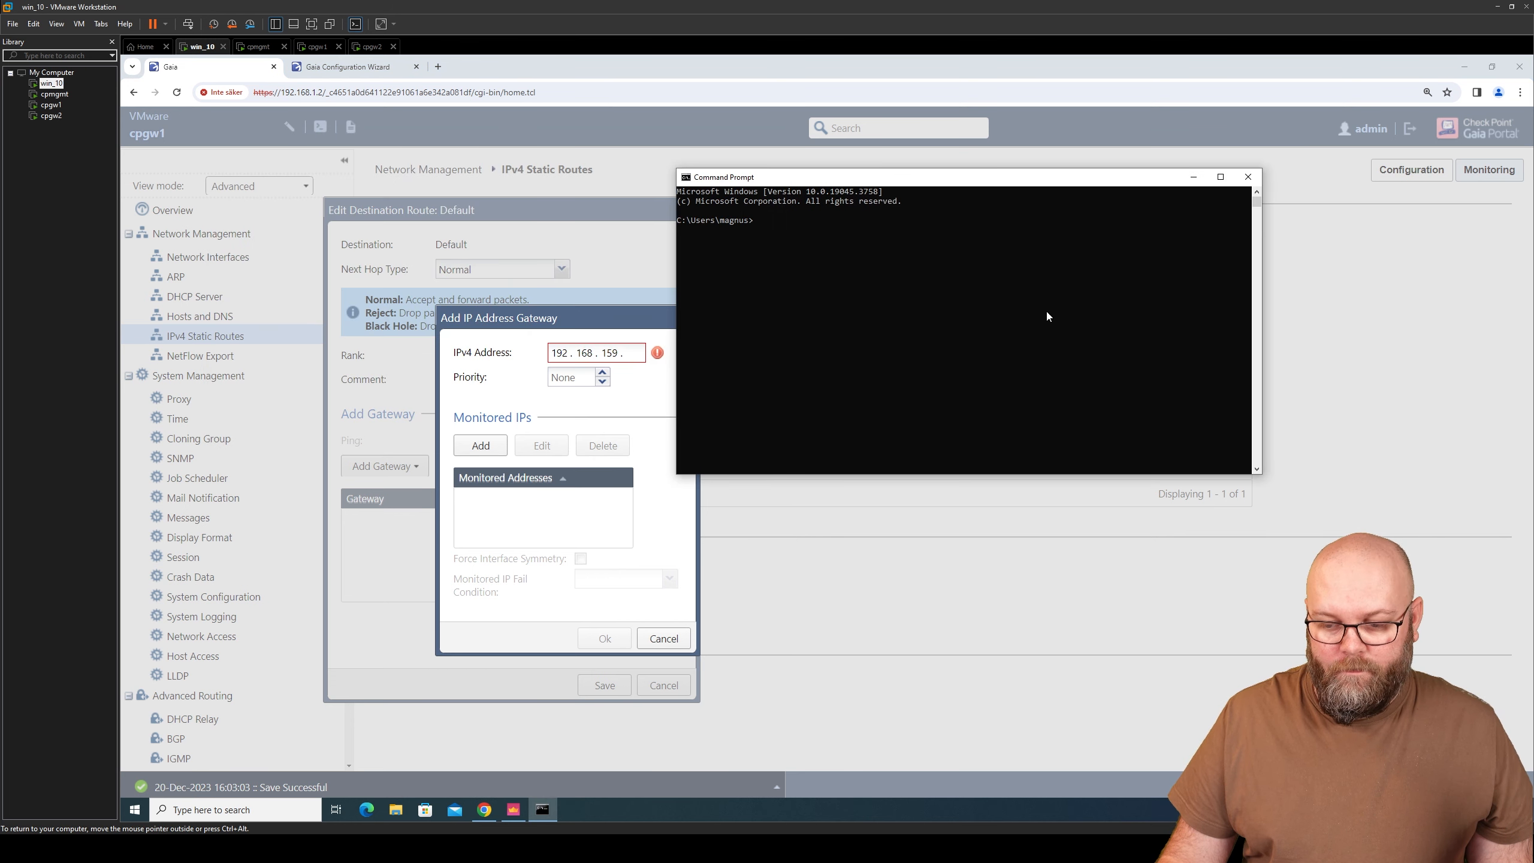
{"action": "type", "text": "ipconfig /"}
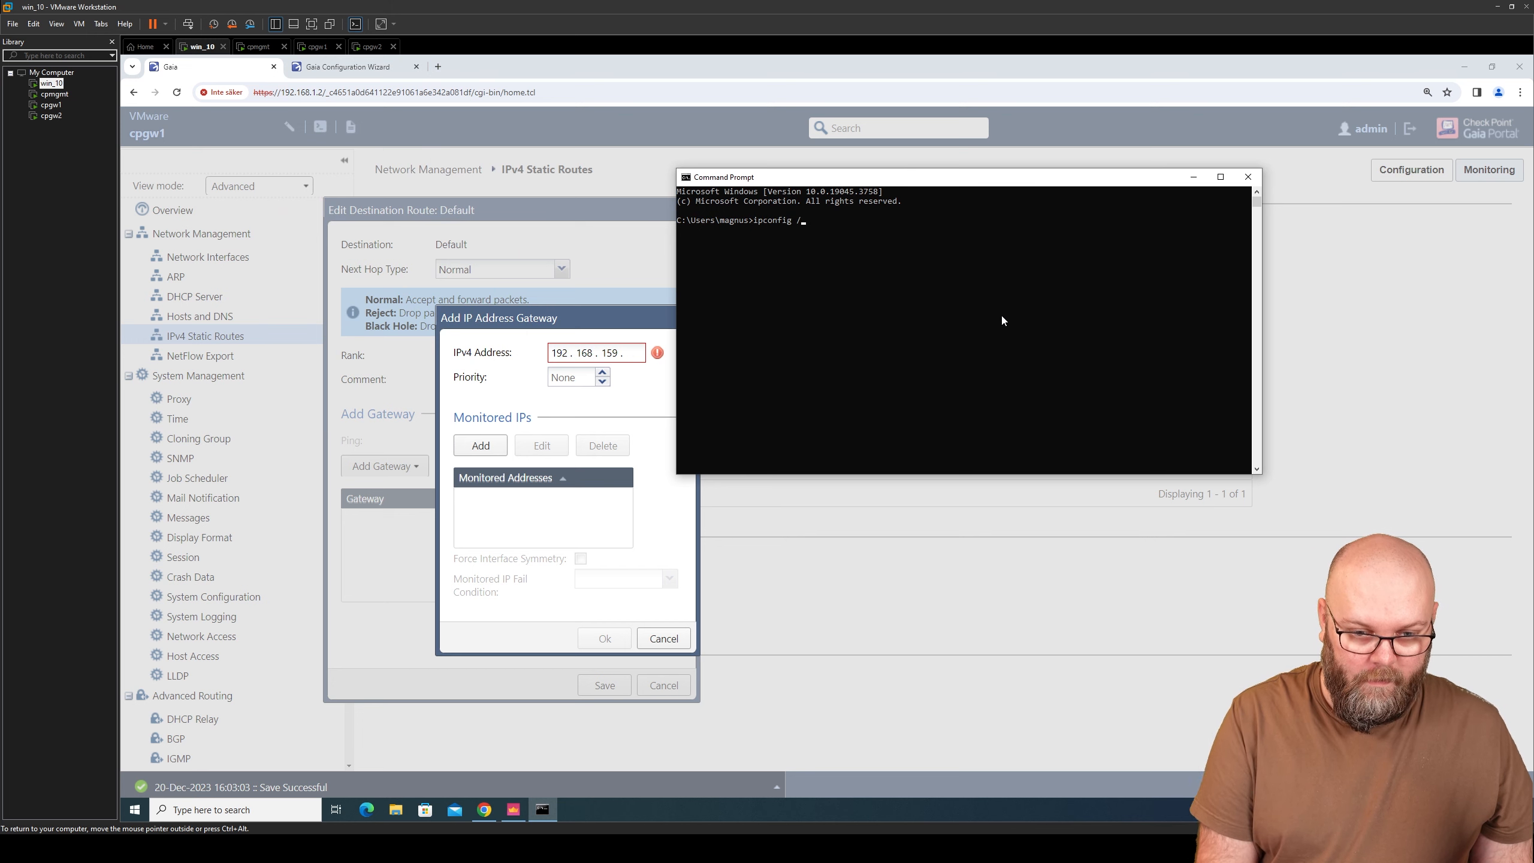
{"action": "type", "text": "all"}
{"action": "key", "text": "Return"}
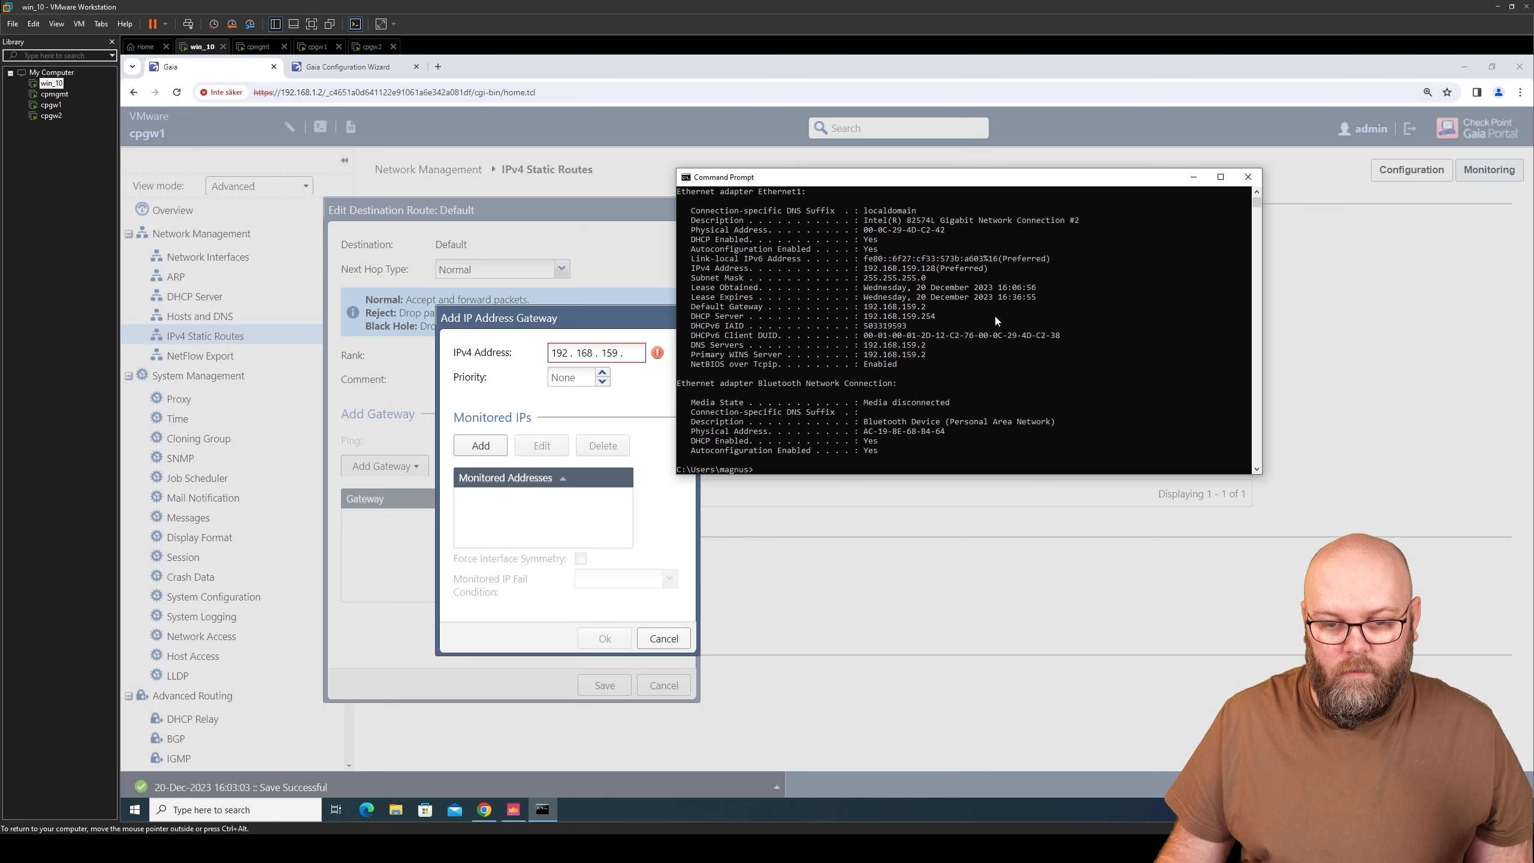
{"action": "left_click_drag", "start_coordinate": [930, 306], "coordinate": [867, 314]}
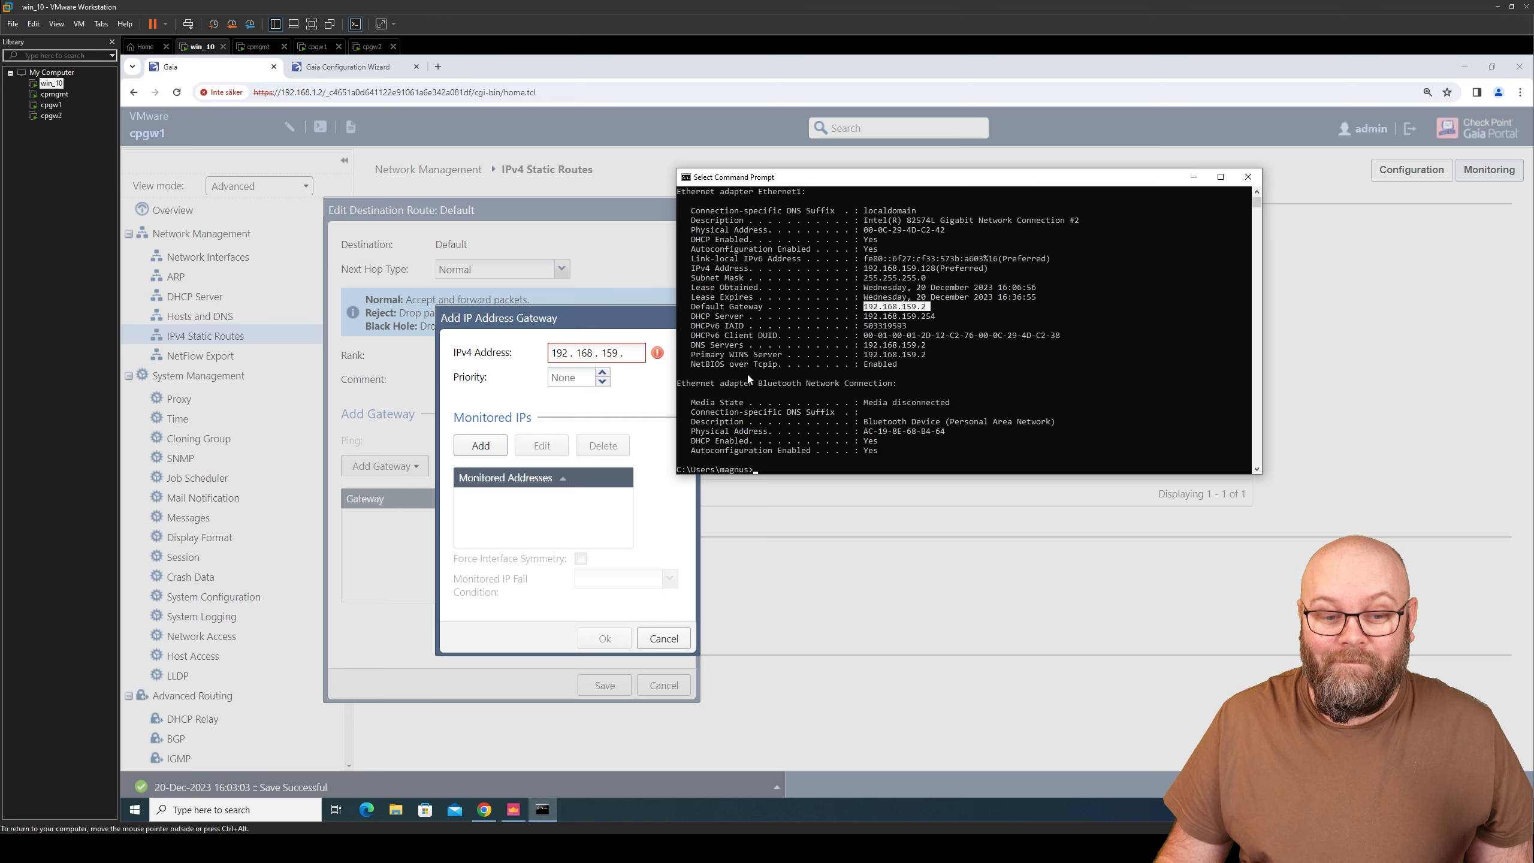
- Finish the Default route gateway as 192.168.159.2 and save the route
{"action": "left_click", "coordinate": [634, 352]}
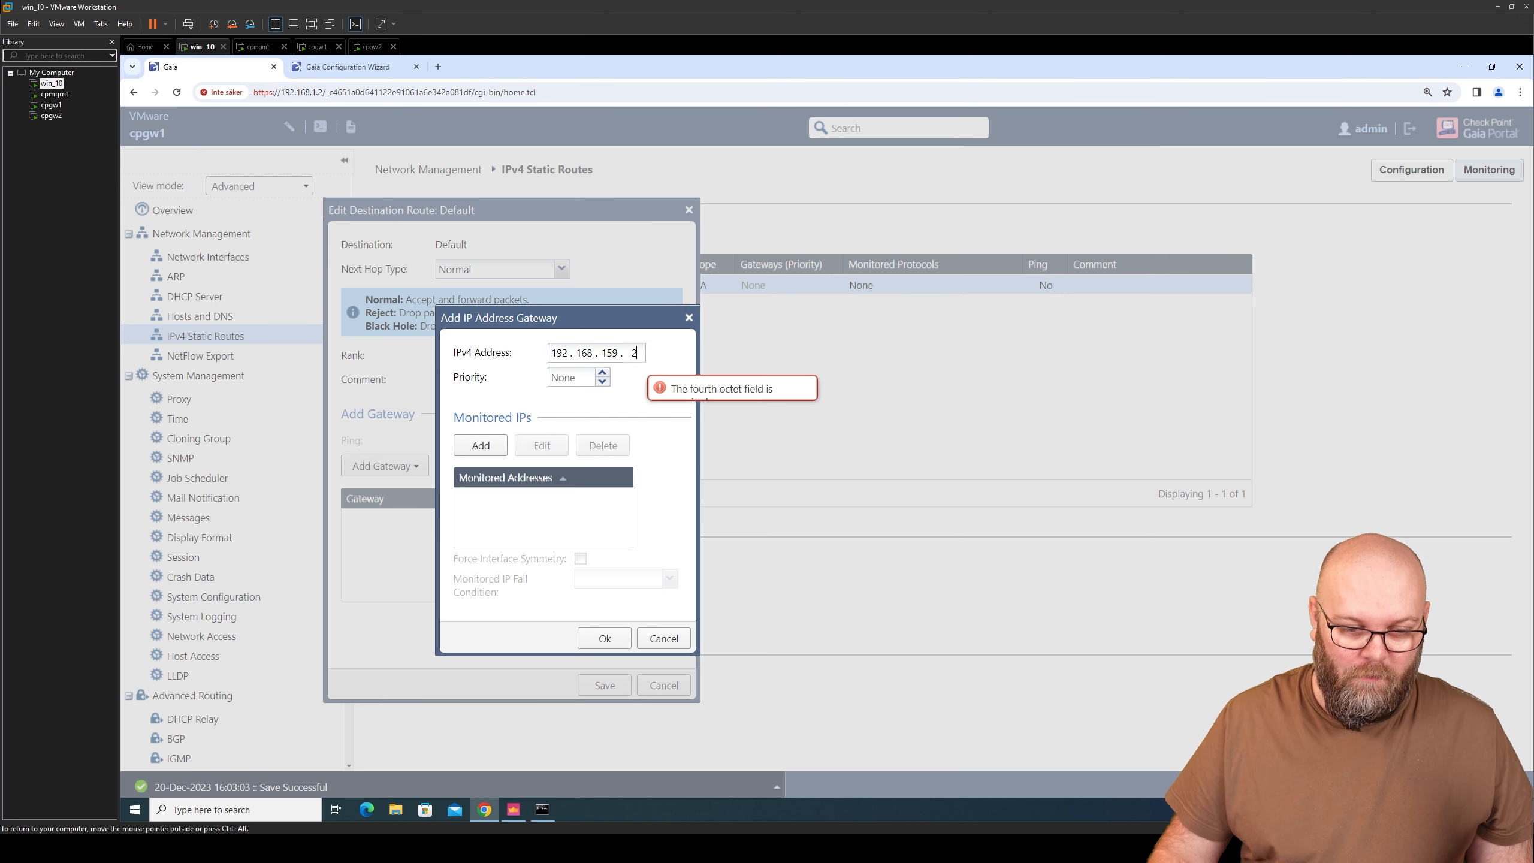
{"action": "left_click", "coordinate": [605, 639]}
{"action": "left_click", "coordinate": [607, 685]}
{"action": "key", "text": "alt+Tab"}
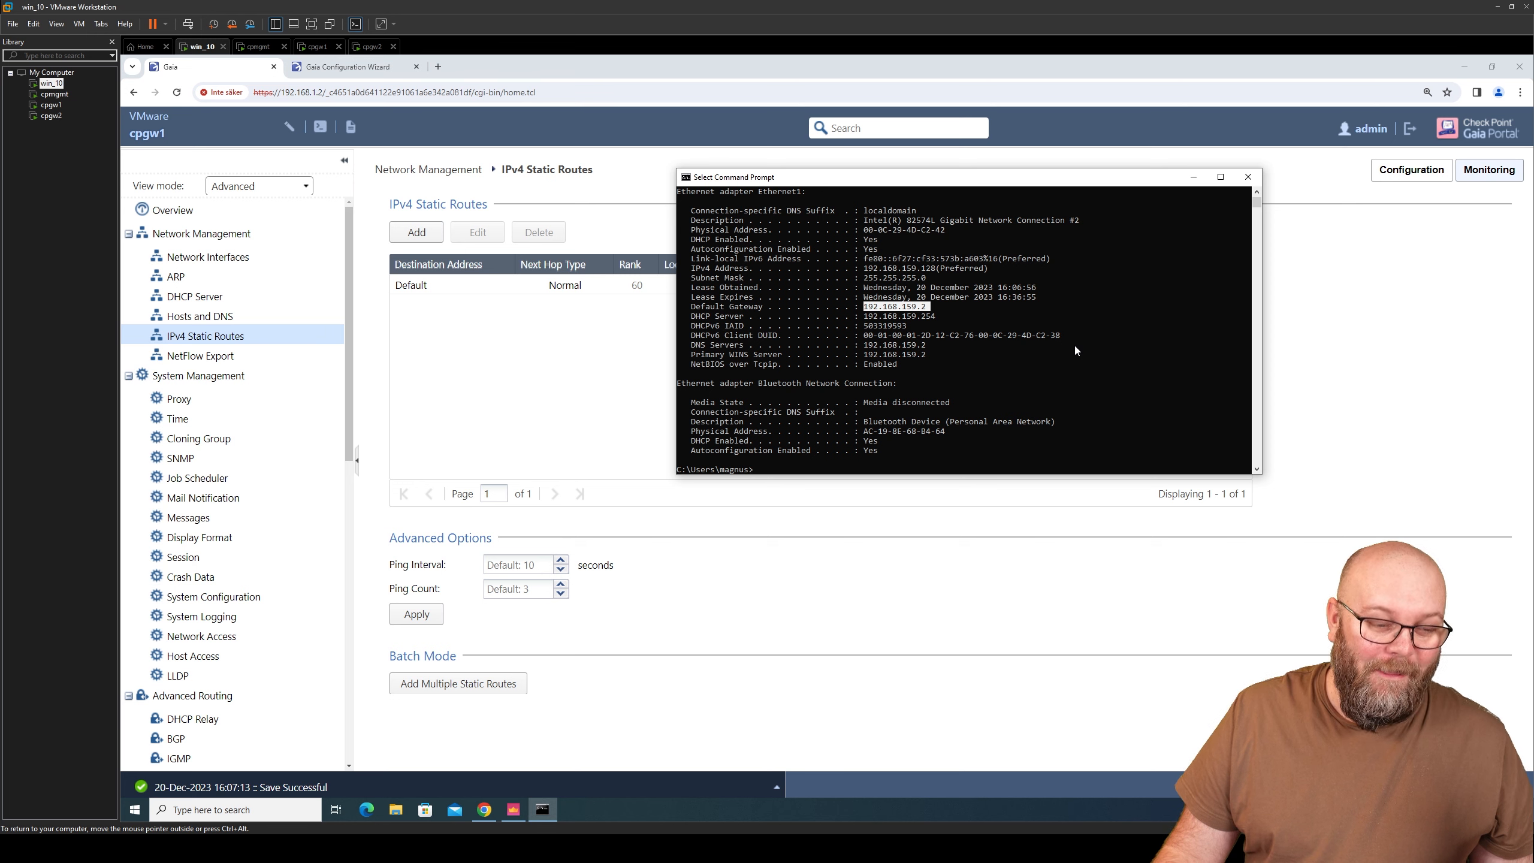
- Close Command Prompt and cancel the Virtual Network Editor
{"action": "left_click", "coordinate": [927, 307]}
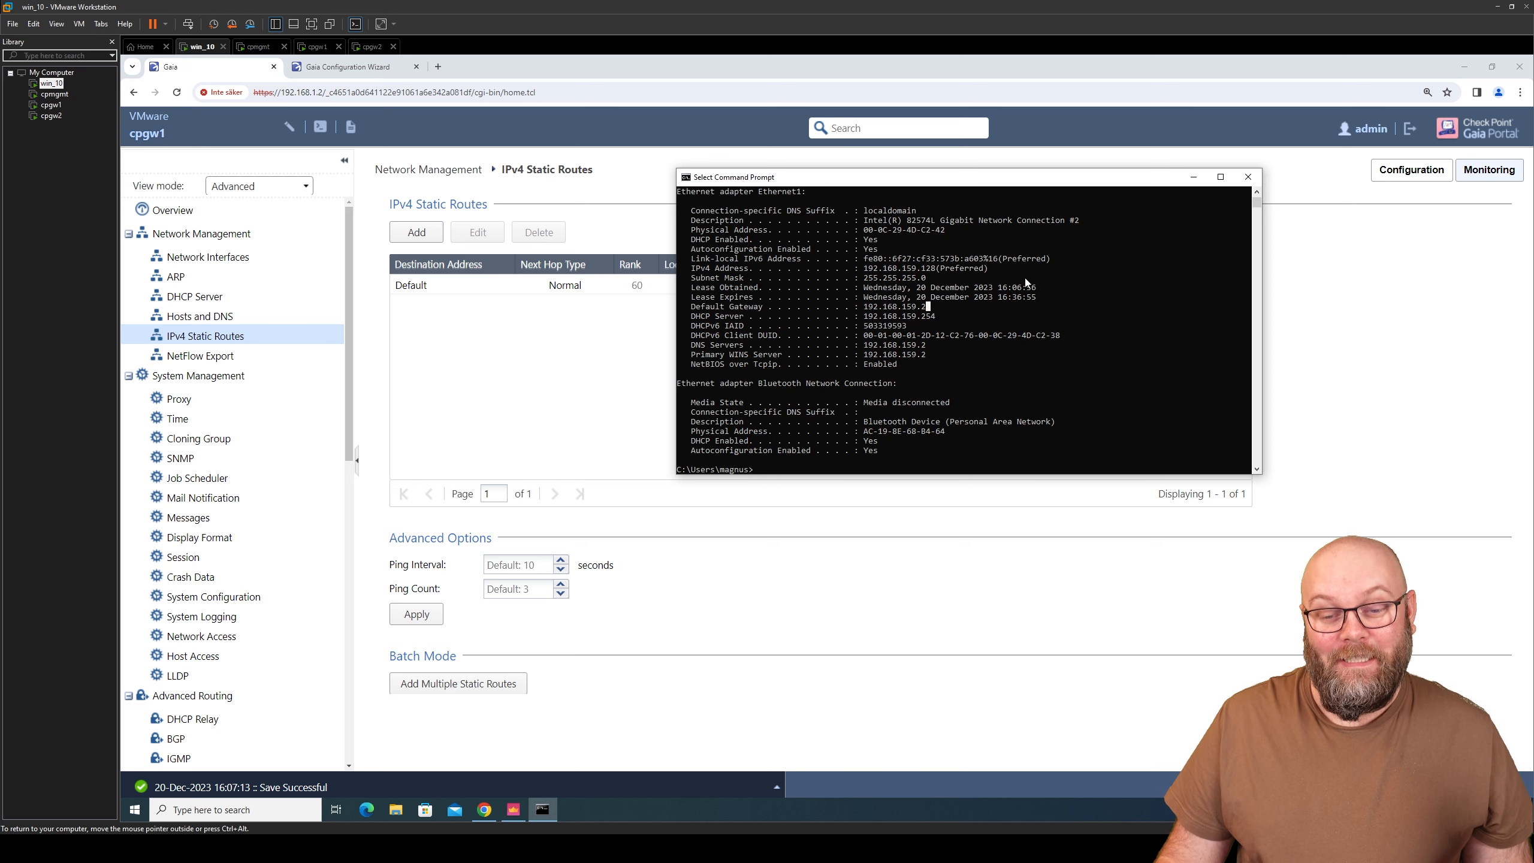
{"action": "left_click", "coordinate": [1247, 176]}
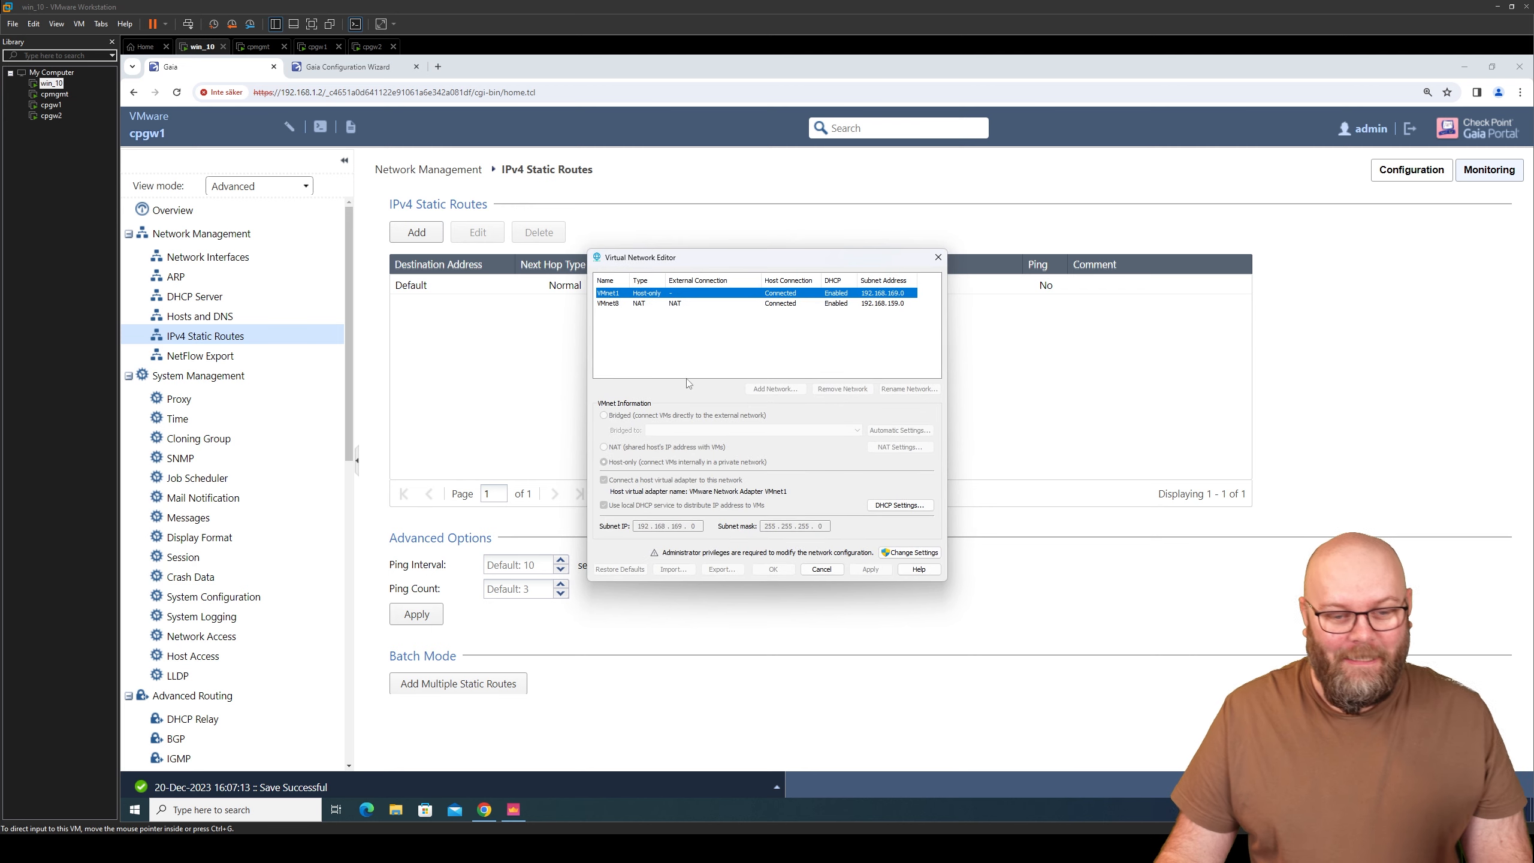
{"action": "left_click", "coordinate": [822, 569]}
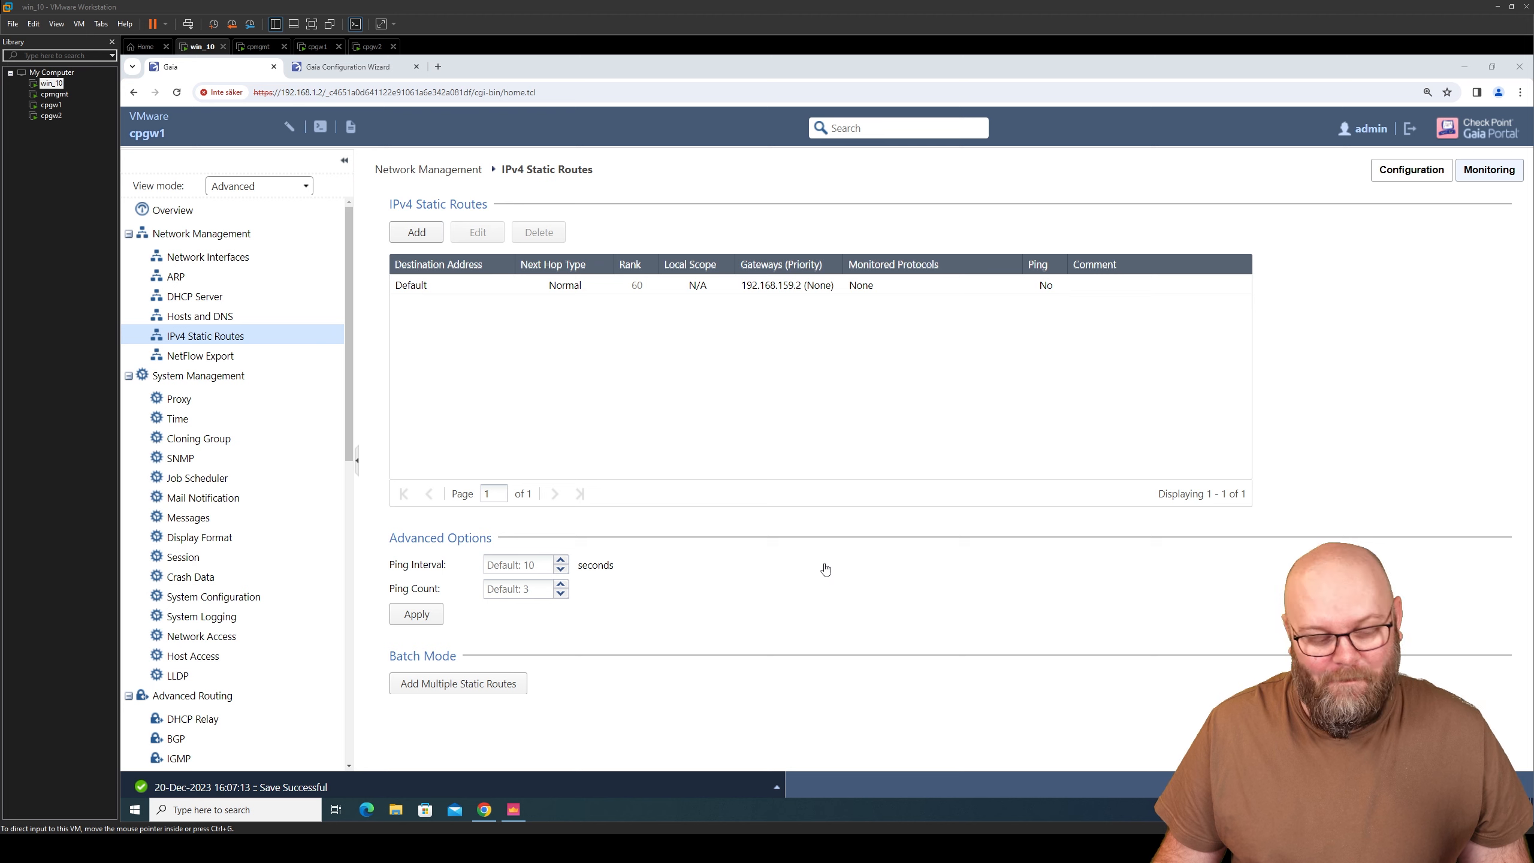
- Review Network Adapter 2 in win_10's virtual machine settings and close them
{"action": "right_click", "coordinate": [51, 83]}
{"action": "left_click", "coordinate": [114, 307]}
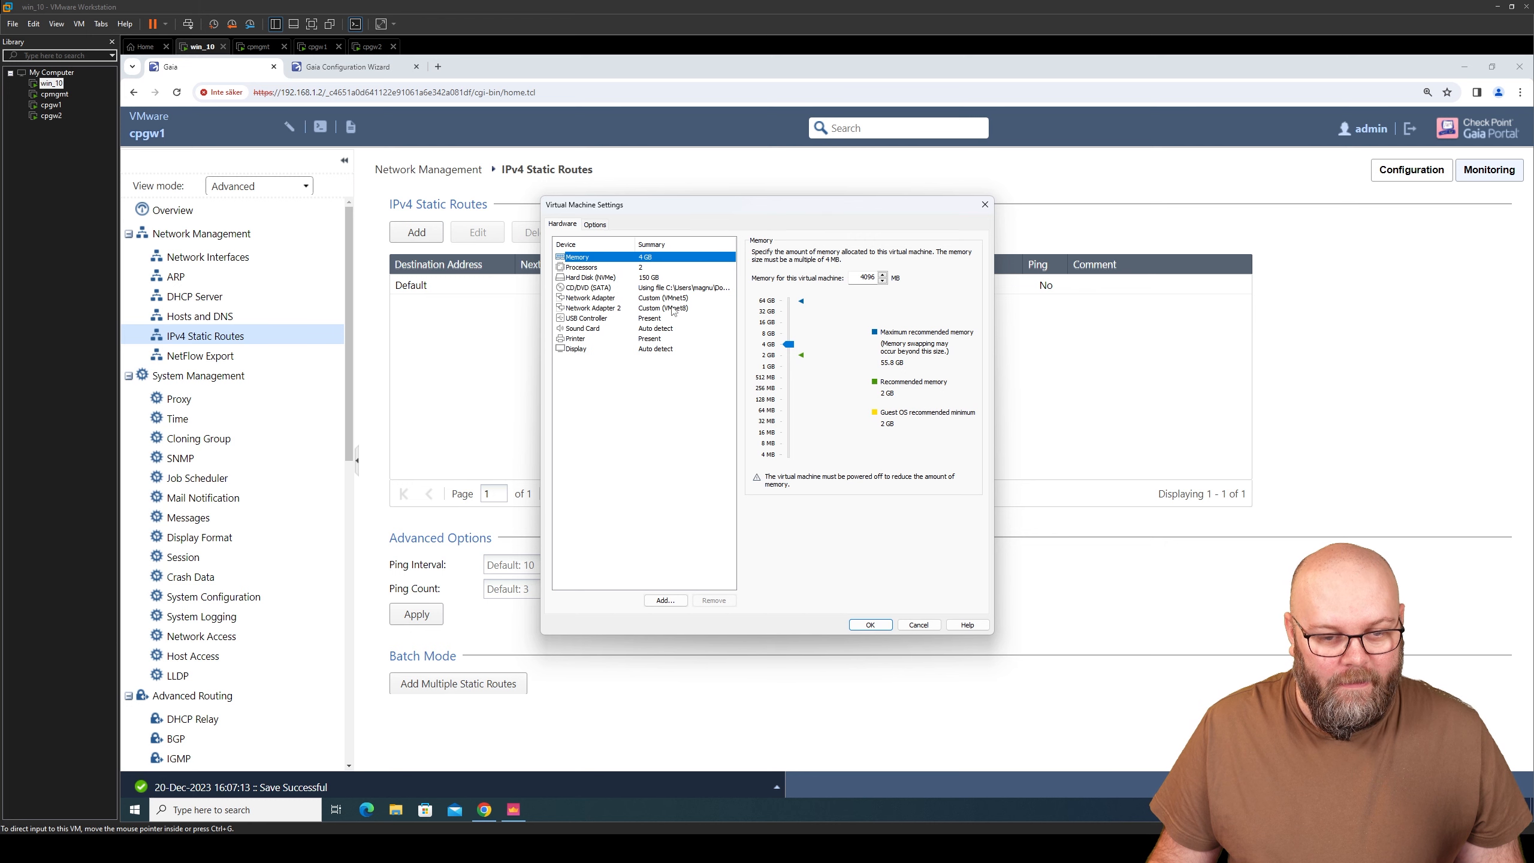
{"action": "left_click", "coordinate": [674, 310]}
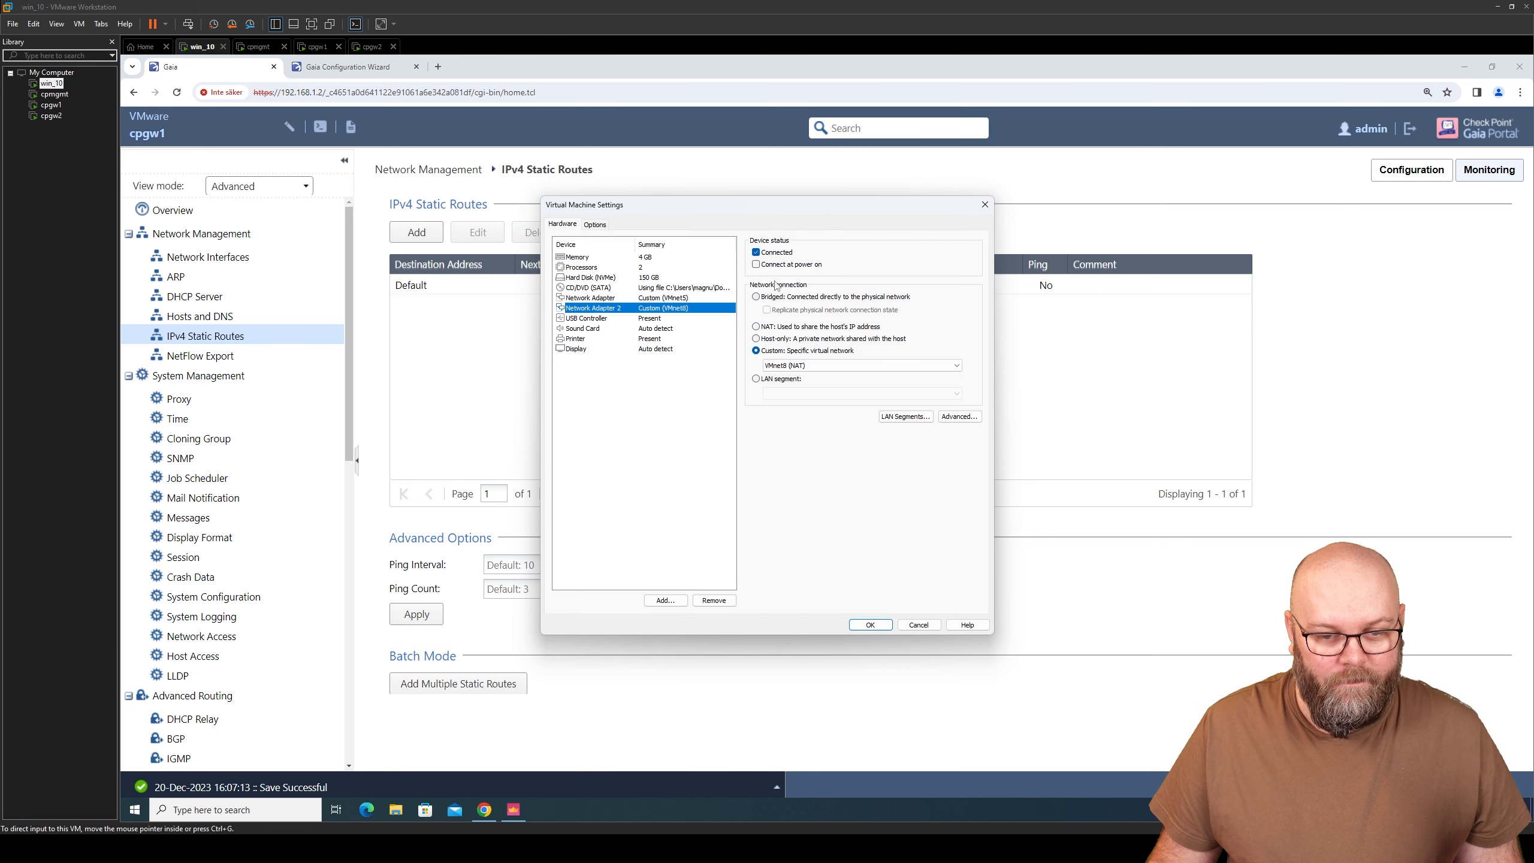
{"action": "left_click", "coordinate": [870, 625]}
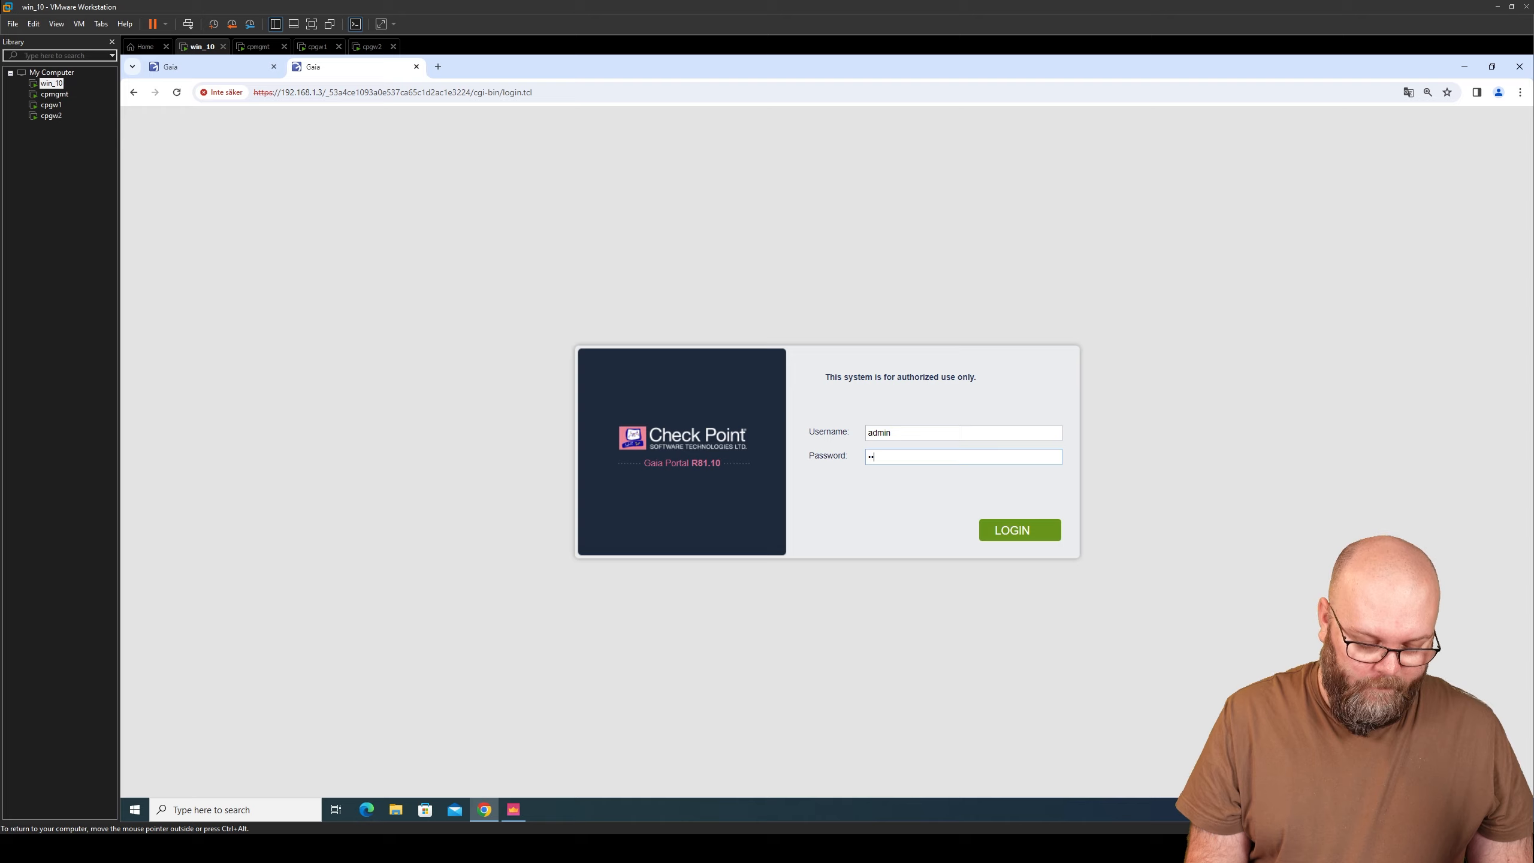
- Log in to cpgw2's Gaia Portal, list its network interfaces, then launch SecureCRT
{"action": "key", "text": "Return"}
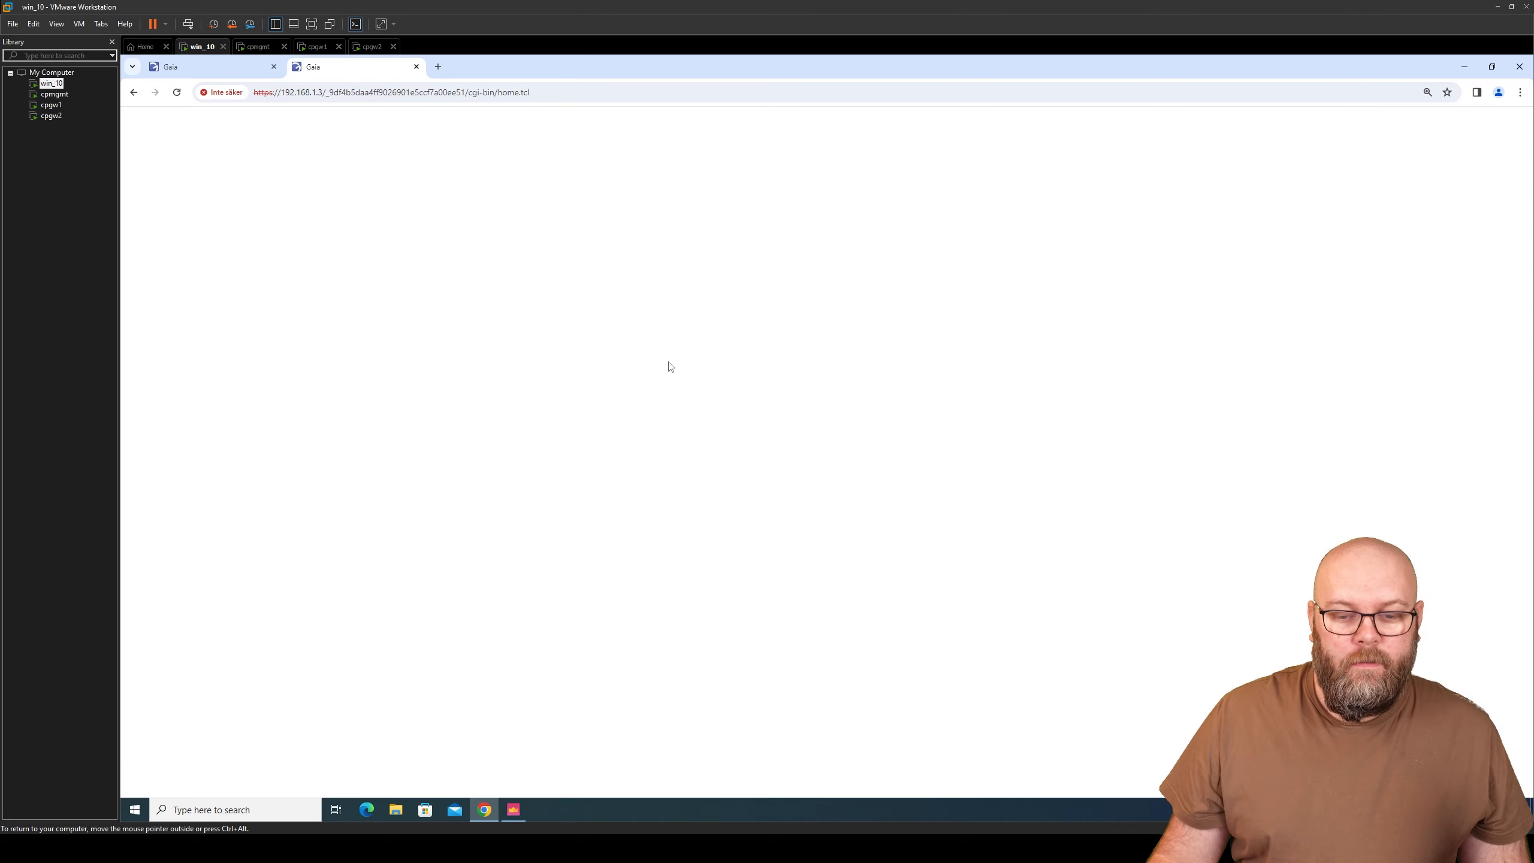
{"action": "left_click", "coordinate": [193, 232]}
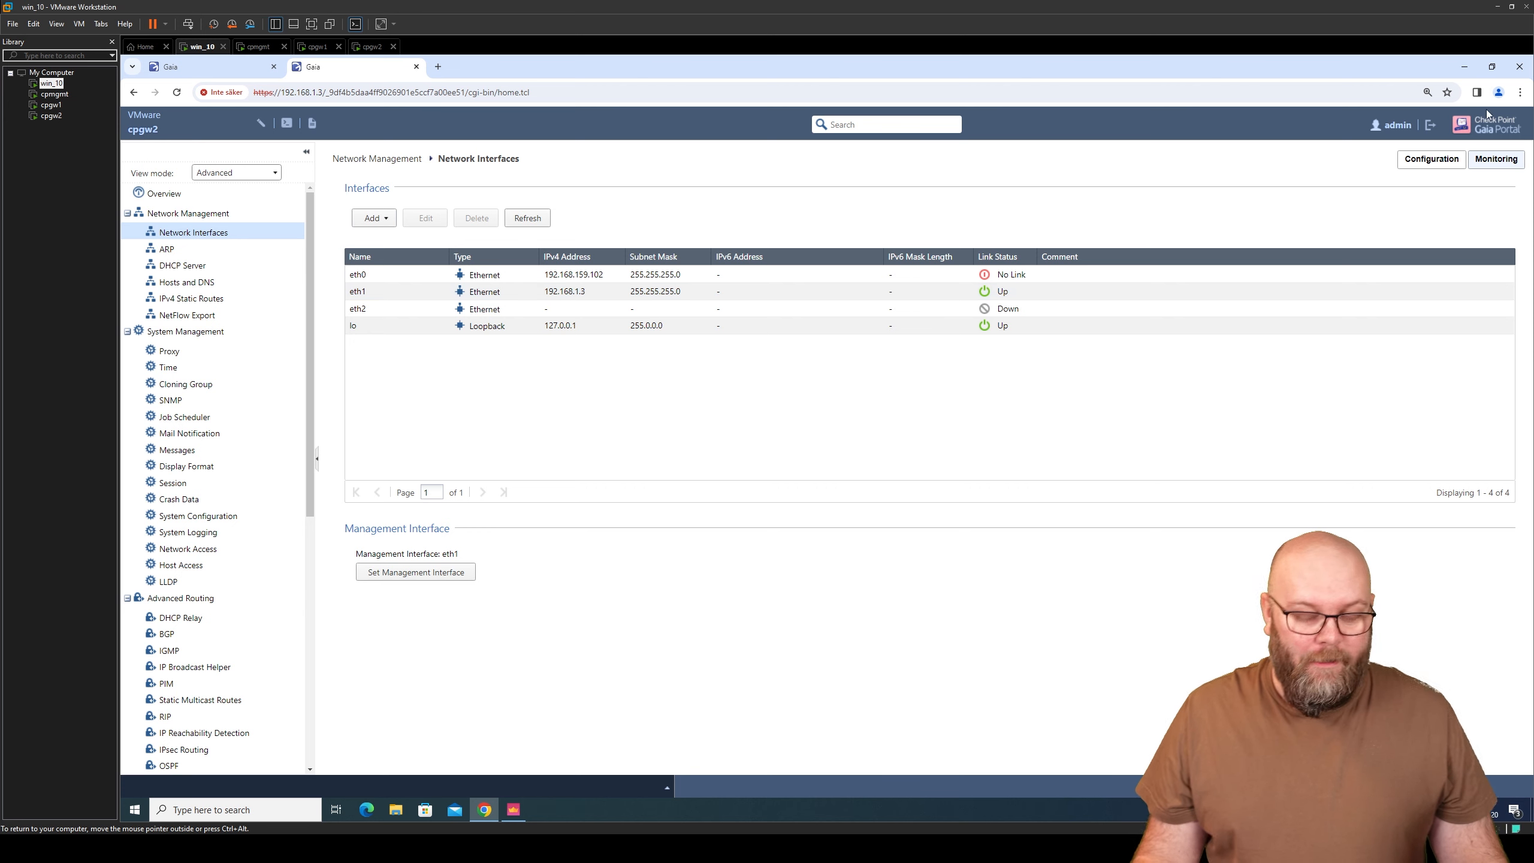
{"action": "left_click", "coordinate": [1493, 67]}
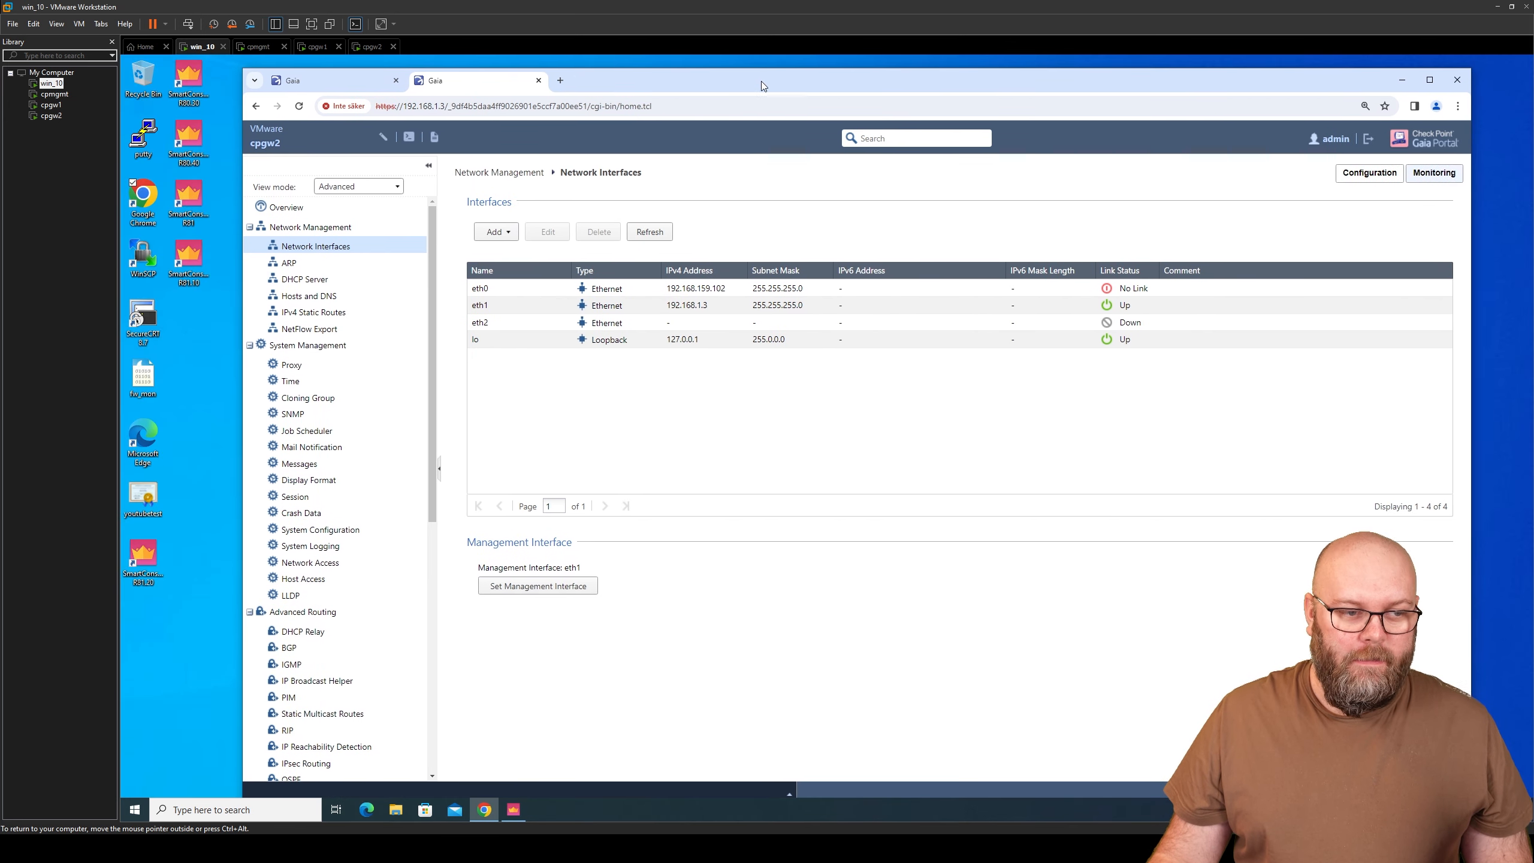
{"action": "left_click_drag", "start_coordinate": [761, 84], "coordinate": [759, 84]}
{"action": "double_click", "coordinate": [143, 323]}
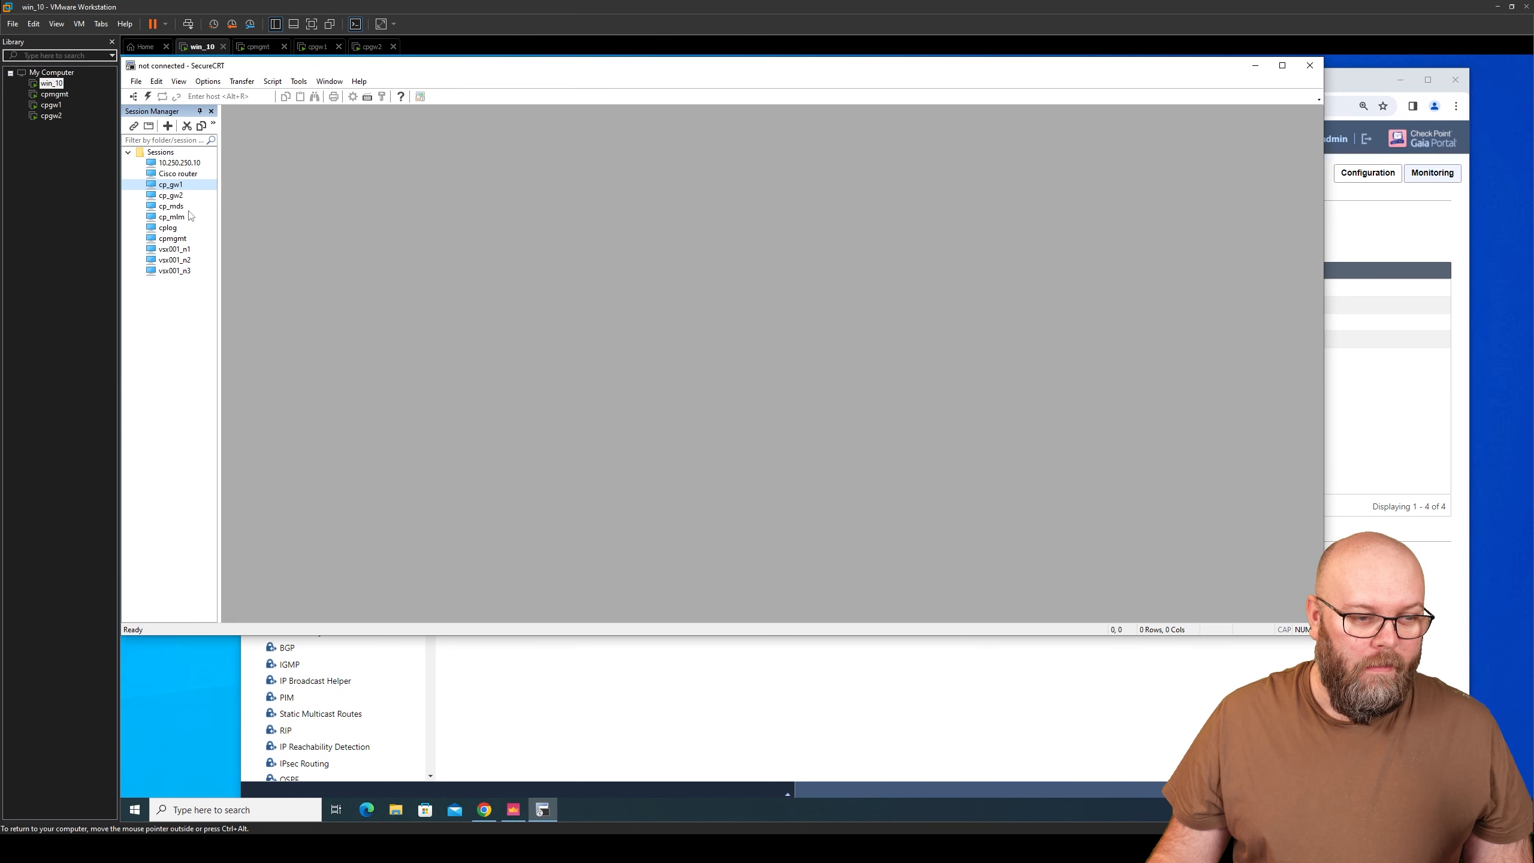
- Open the cp_gw1 SSH session, accept its host key and log in
{"action": "double_click", "coordinate": [190, 187]}
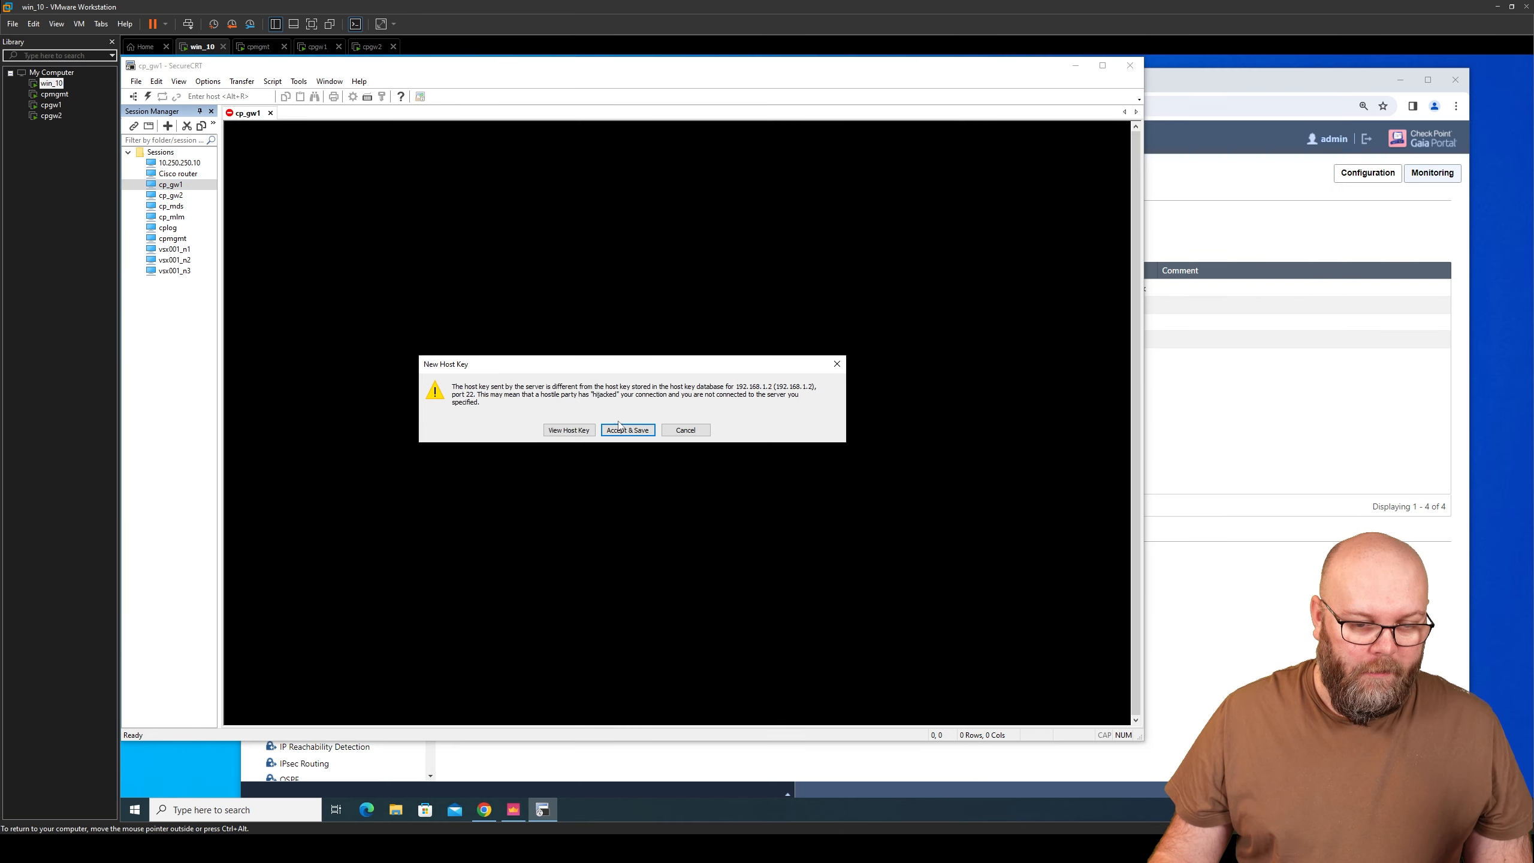
{"action": "left_click", "coordinate": [629, 431]}
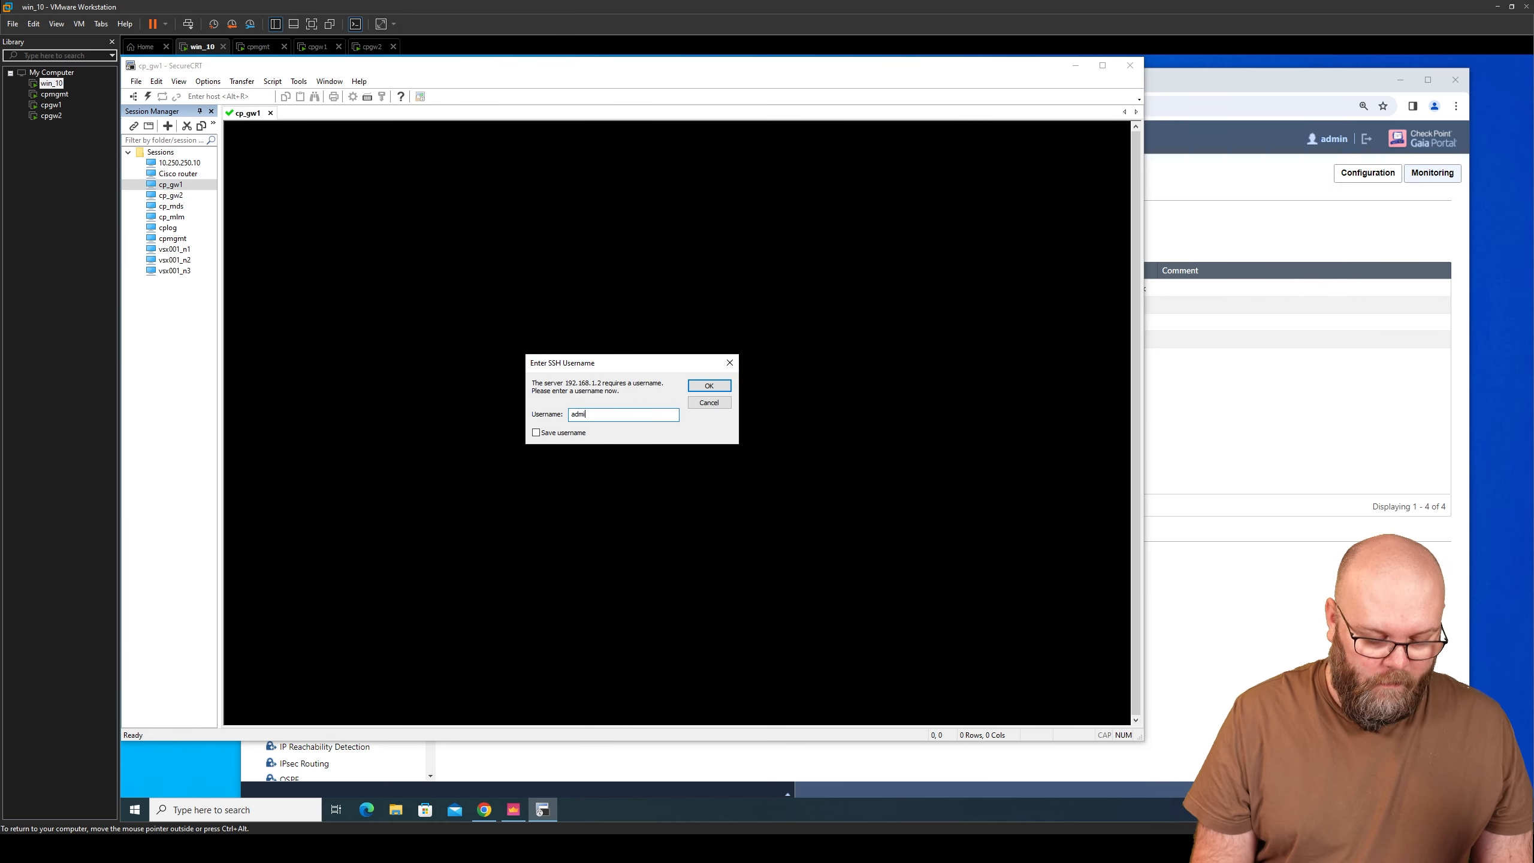
{"action": "type", "text": "****"}
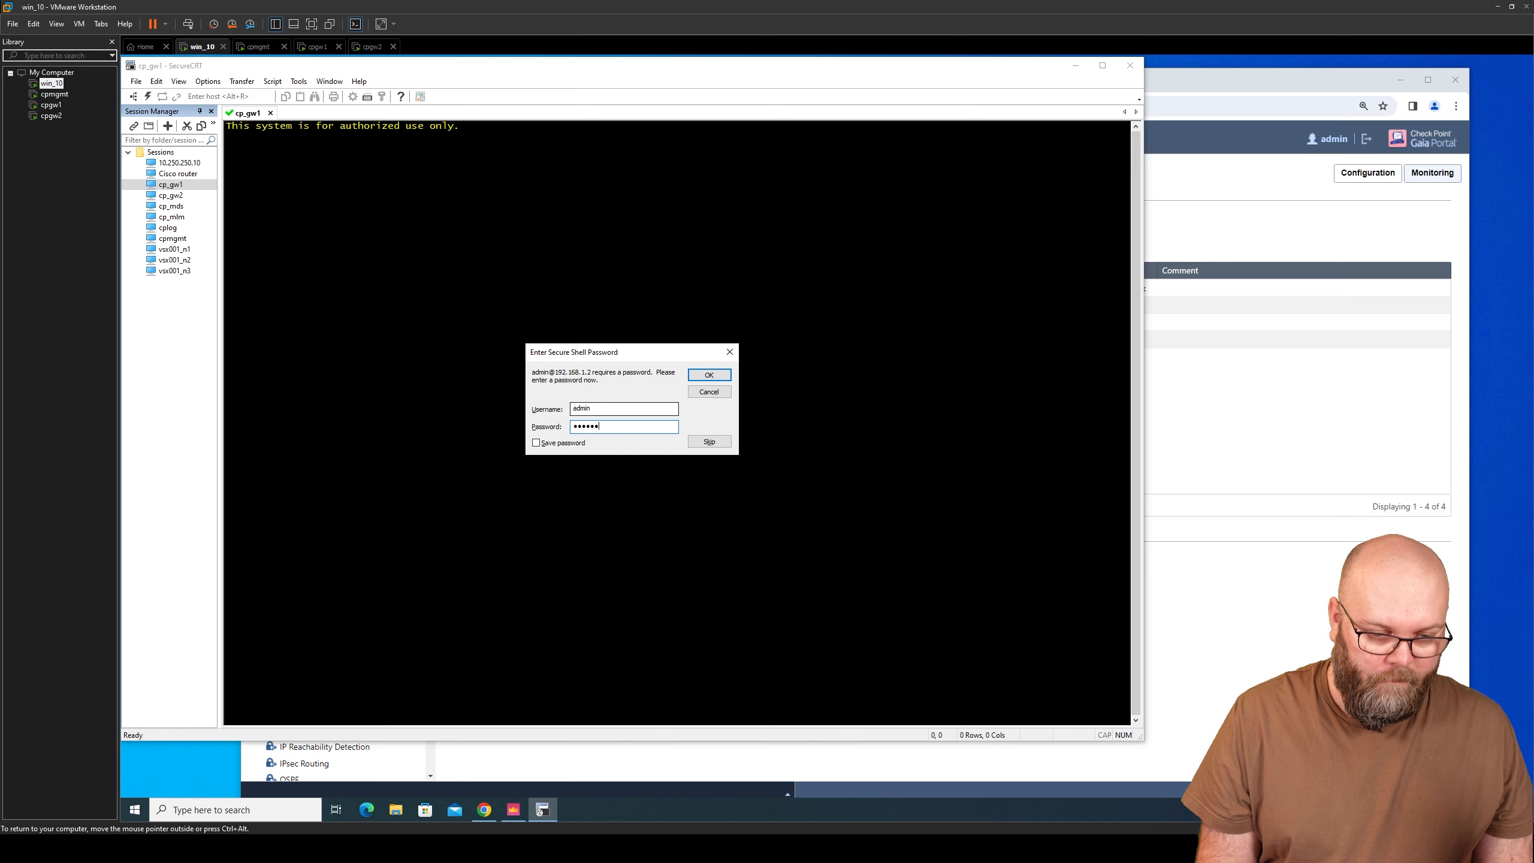
{"action": "key", "text": "Return"}
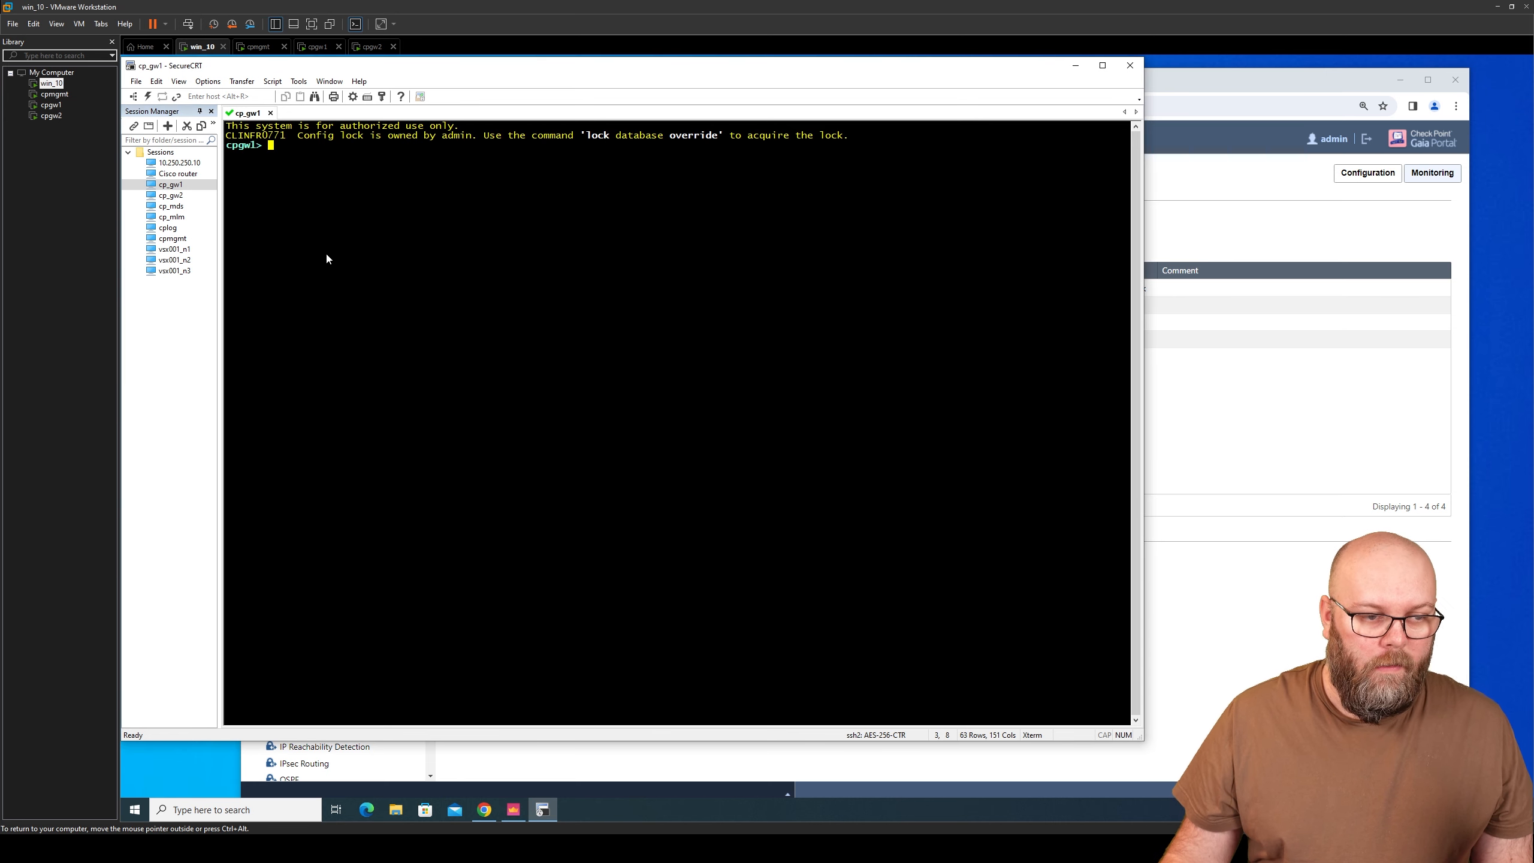
- Log in to cp_gw2 as admin over SSH and tile it beside the cpgw1 session
{"action": "double_click", "coordinate": [178, 198]}
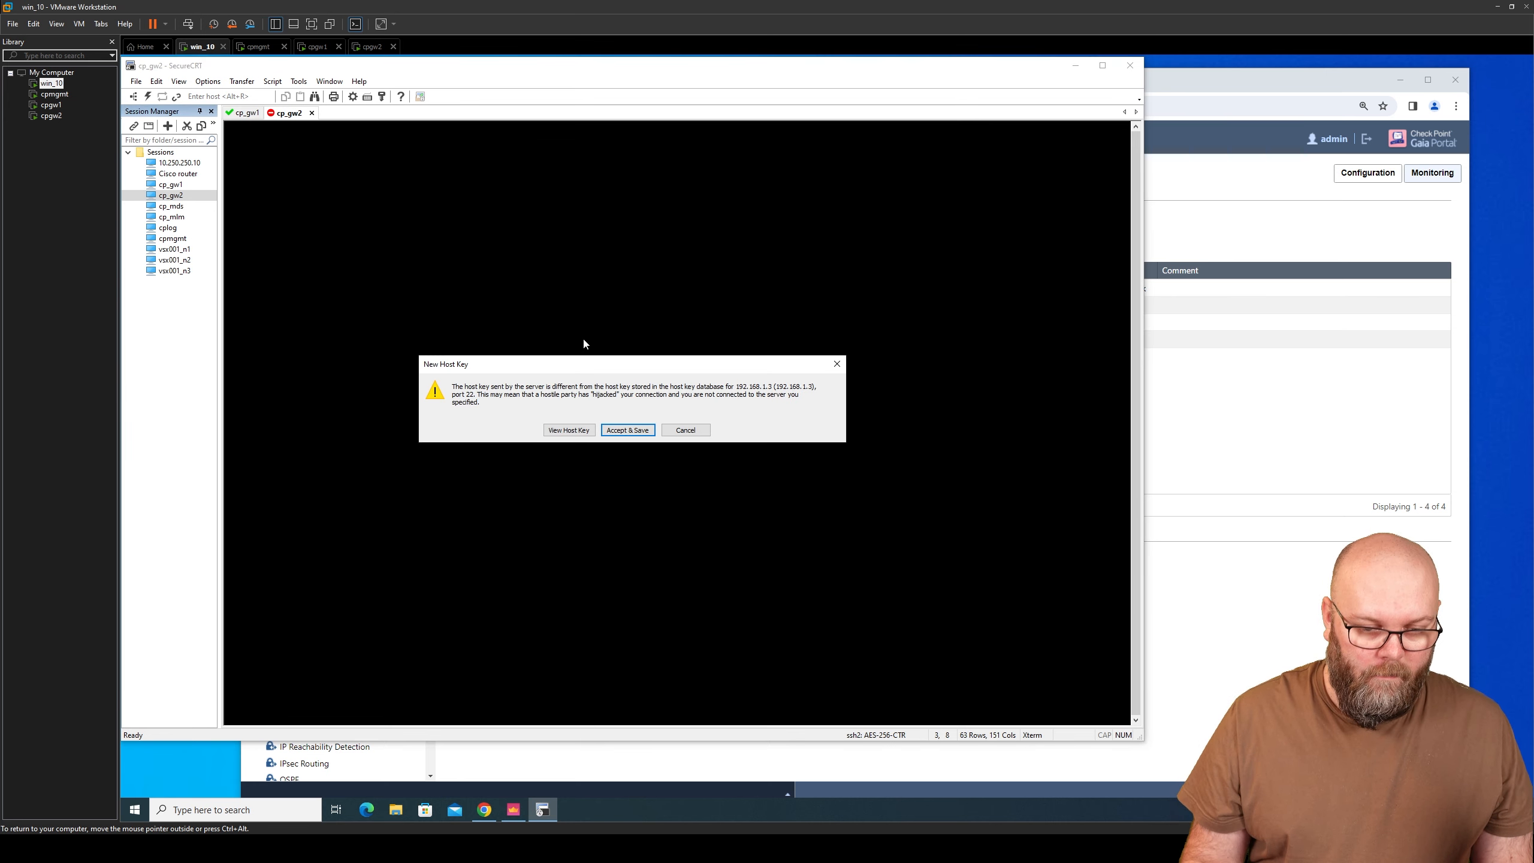
{"action": "key", "text": "Return"}
{"action": "type", "text": "admin"}
{"action": "key", "text": "Return"}
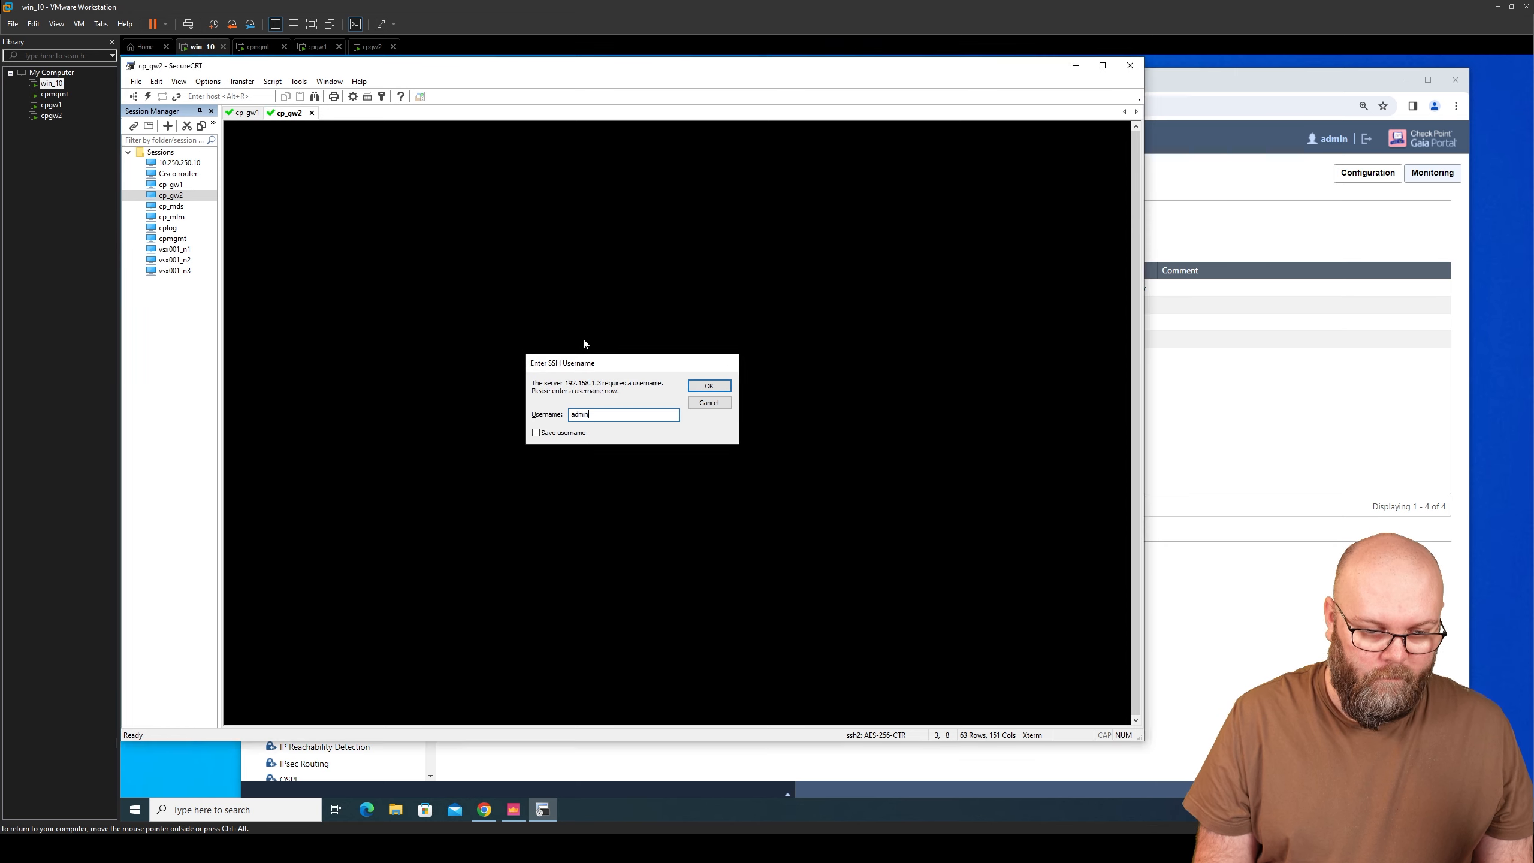
{"action": "type", "text": "••••••"}
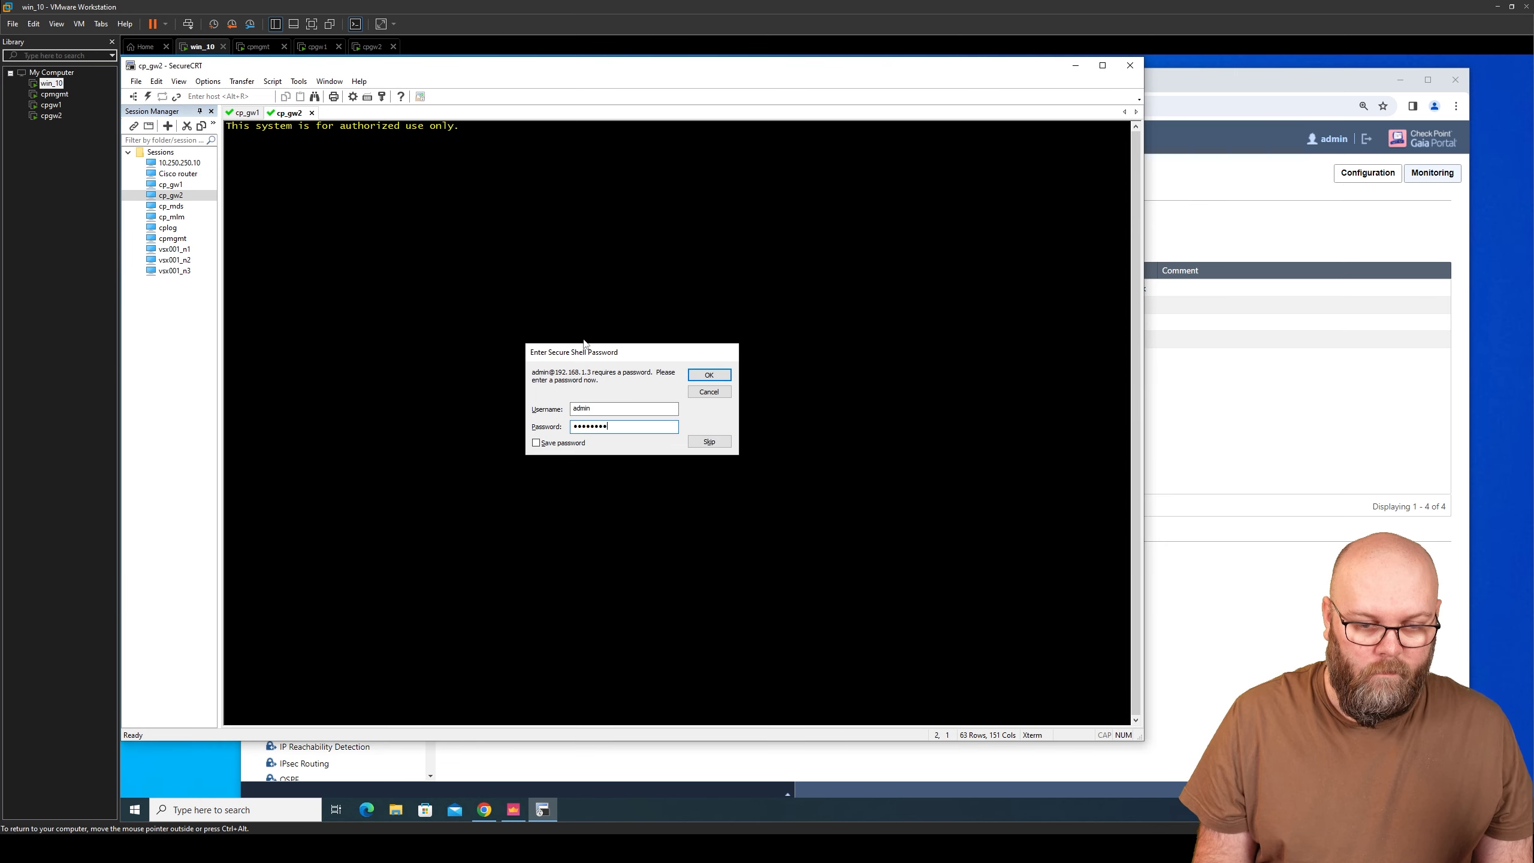
{"action": "key", "text": "Return"}
{"action": "left_click", "coordinate": [1102, 65]}
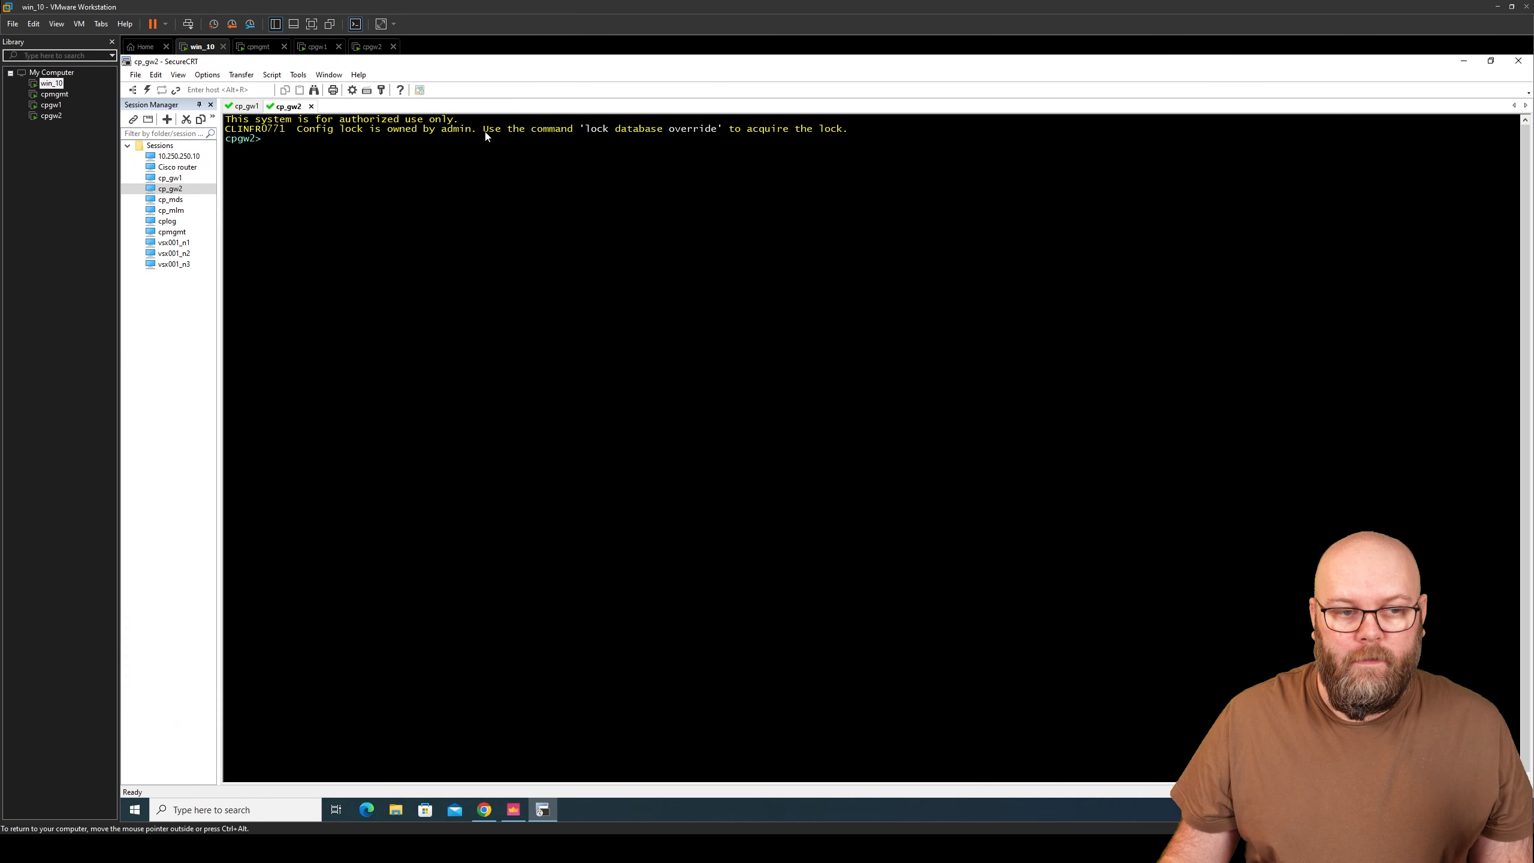
{"action": "left_click_drag", "start_coordinate": [687, 137], "coordinate": [656, 247]}
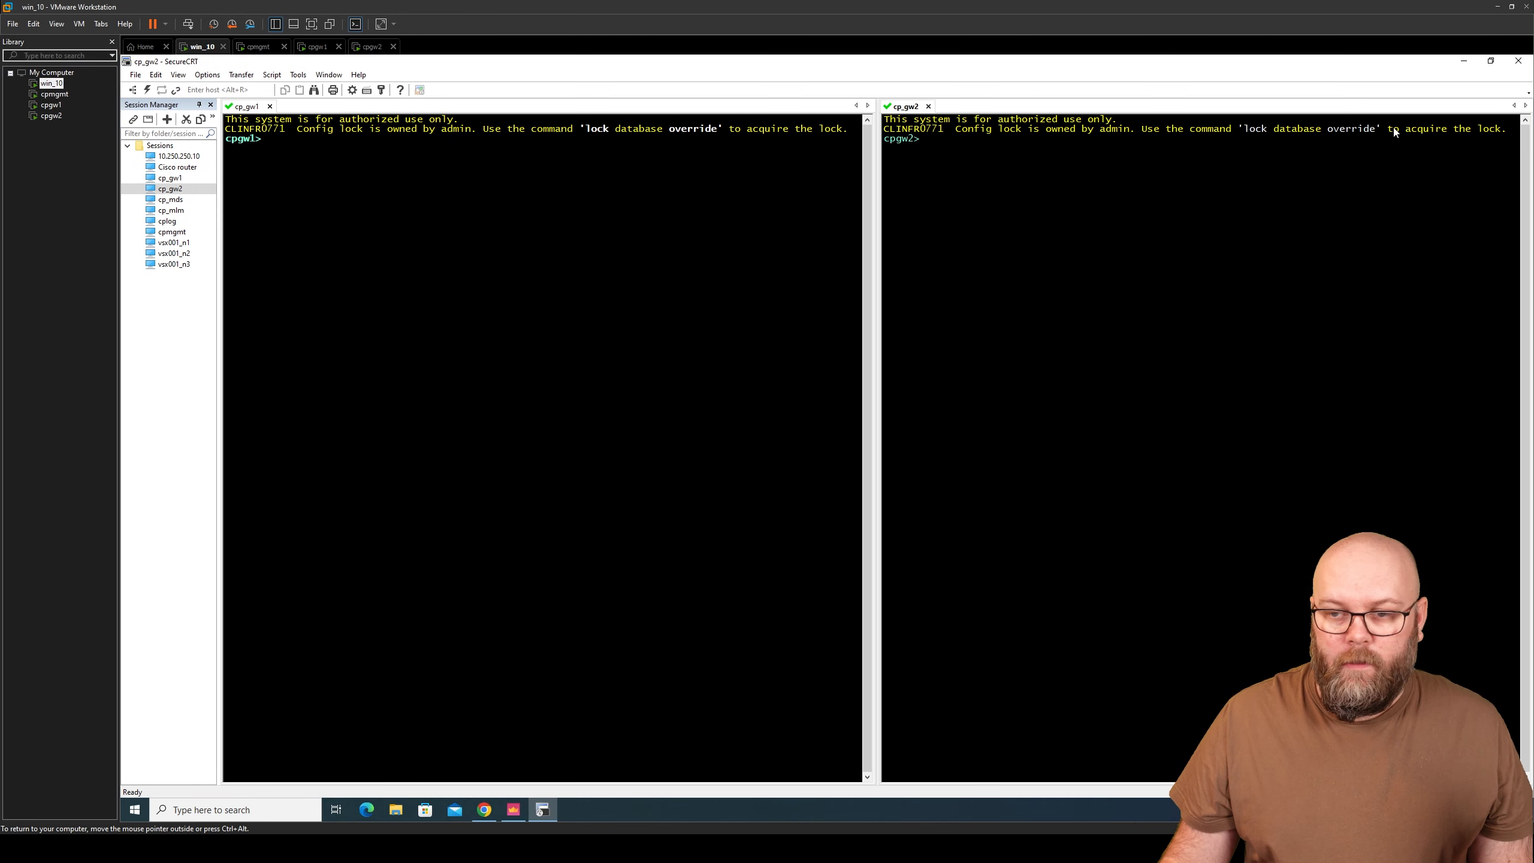
- Run 'lock database override' on cpgw2 to take the configuration lock
{"action": "left_click_drag", "start_coordinate": [1375, 134], "coordinate": [1259, 132]}
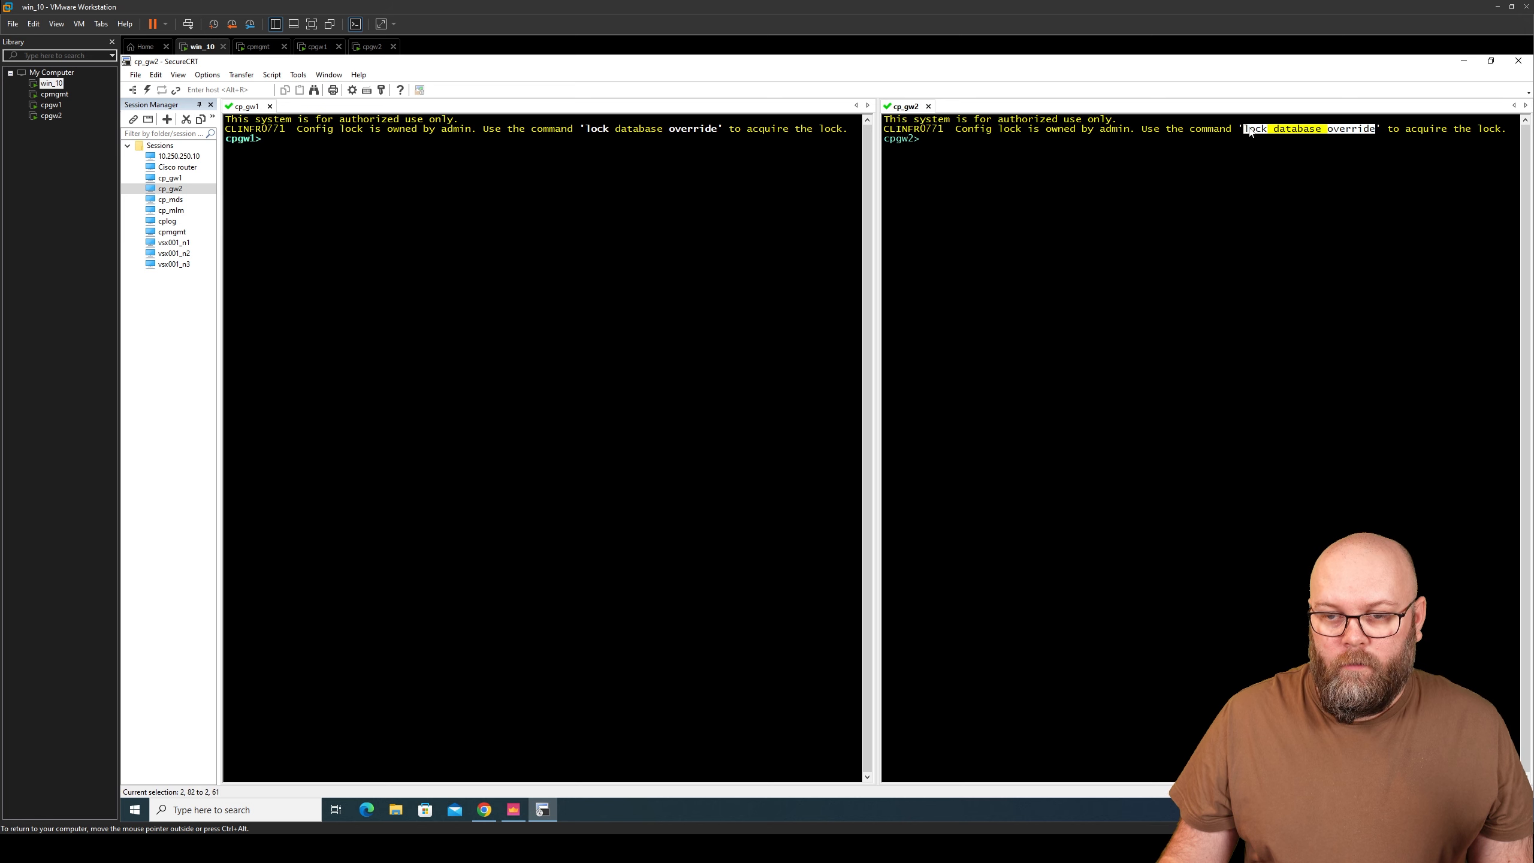
{"action": "right_click", "coordinate": [1250, 133]}
{"action": "left_click", "coordinate": [1282, 143]}
{"action": "right_click", "coordinate": [1057, 158]}
{"action": "left_click", "coordinate": [1111, 171]}
{"action": "key", "text": "Return"}
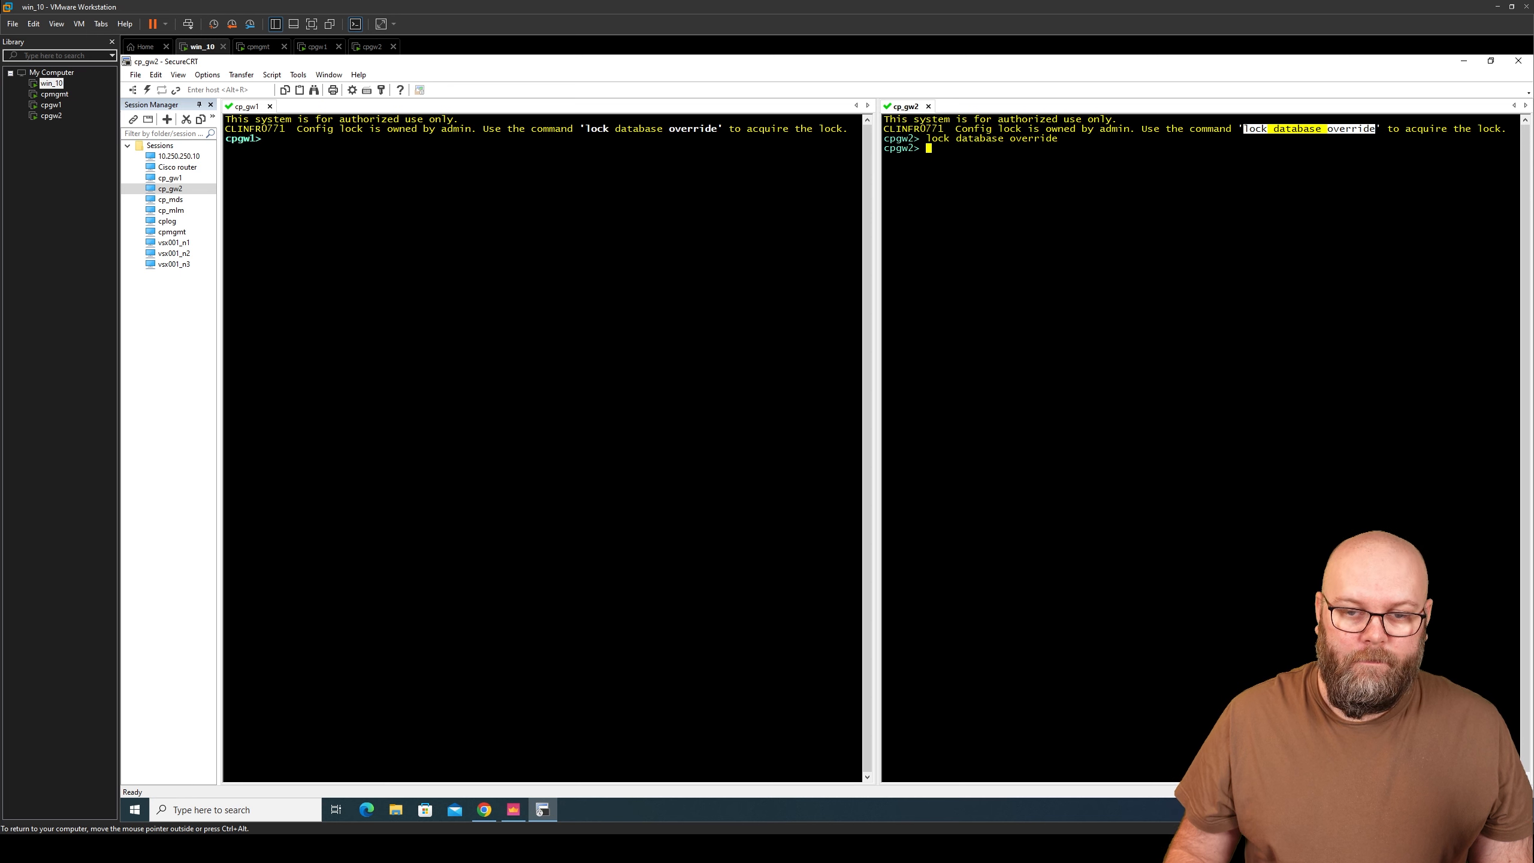
- List the configuration of both cpgw2 and cpgw1 with 'show configuration'
{"action": "type", "text": "show configuration"}
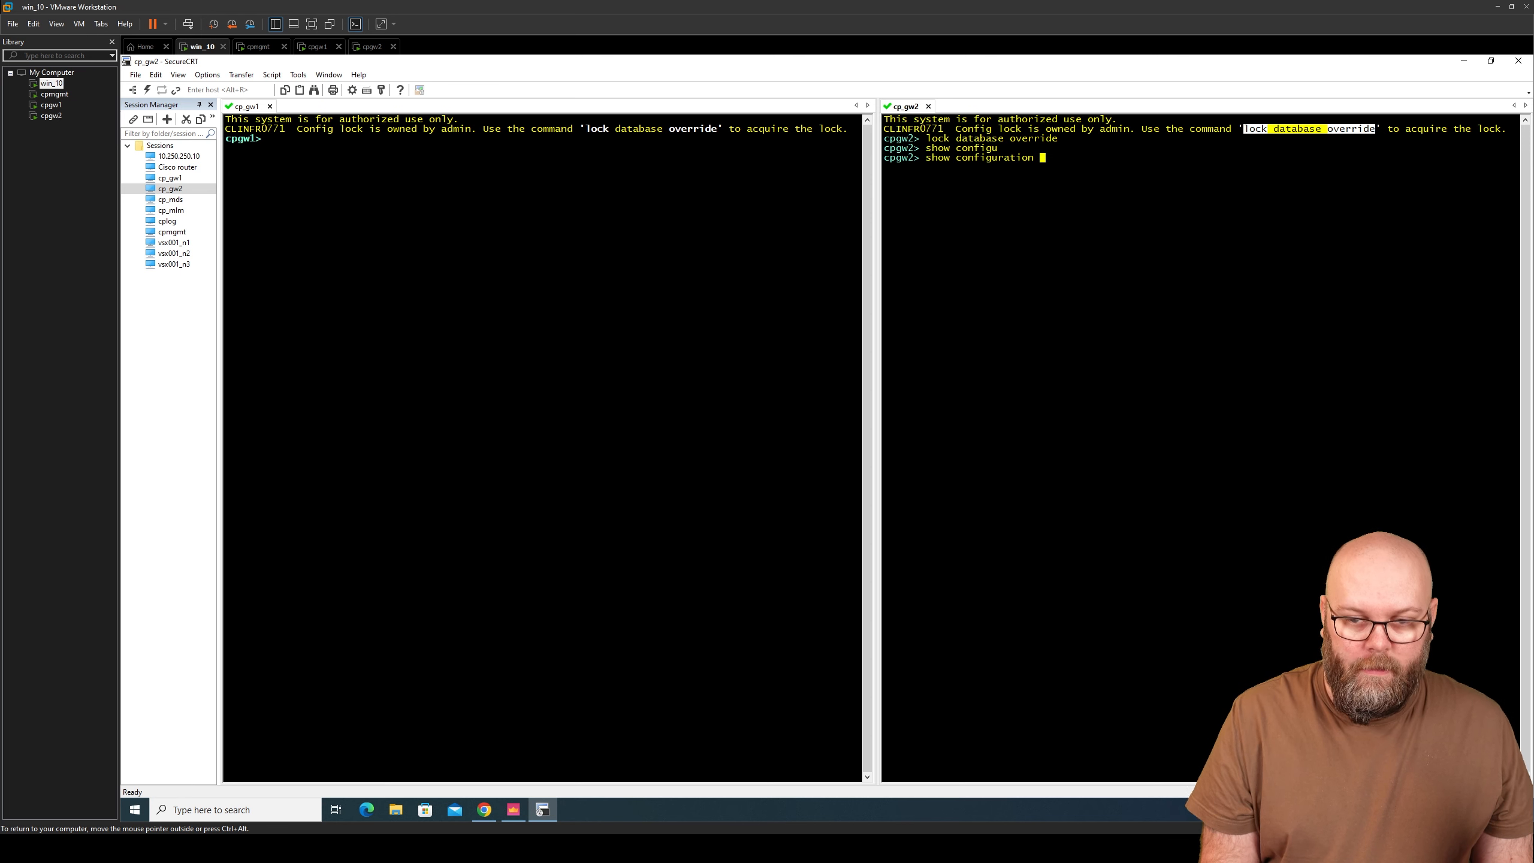
{"action": "key", "text": "Return"}
{"action": "type", "text": "show c"}
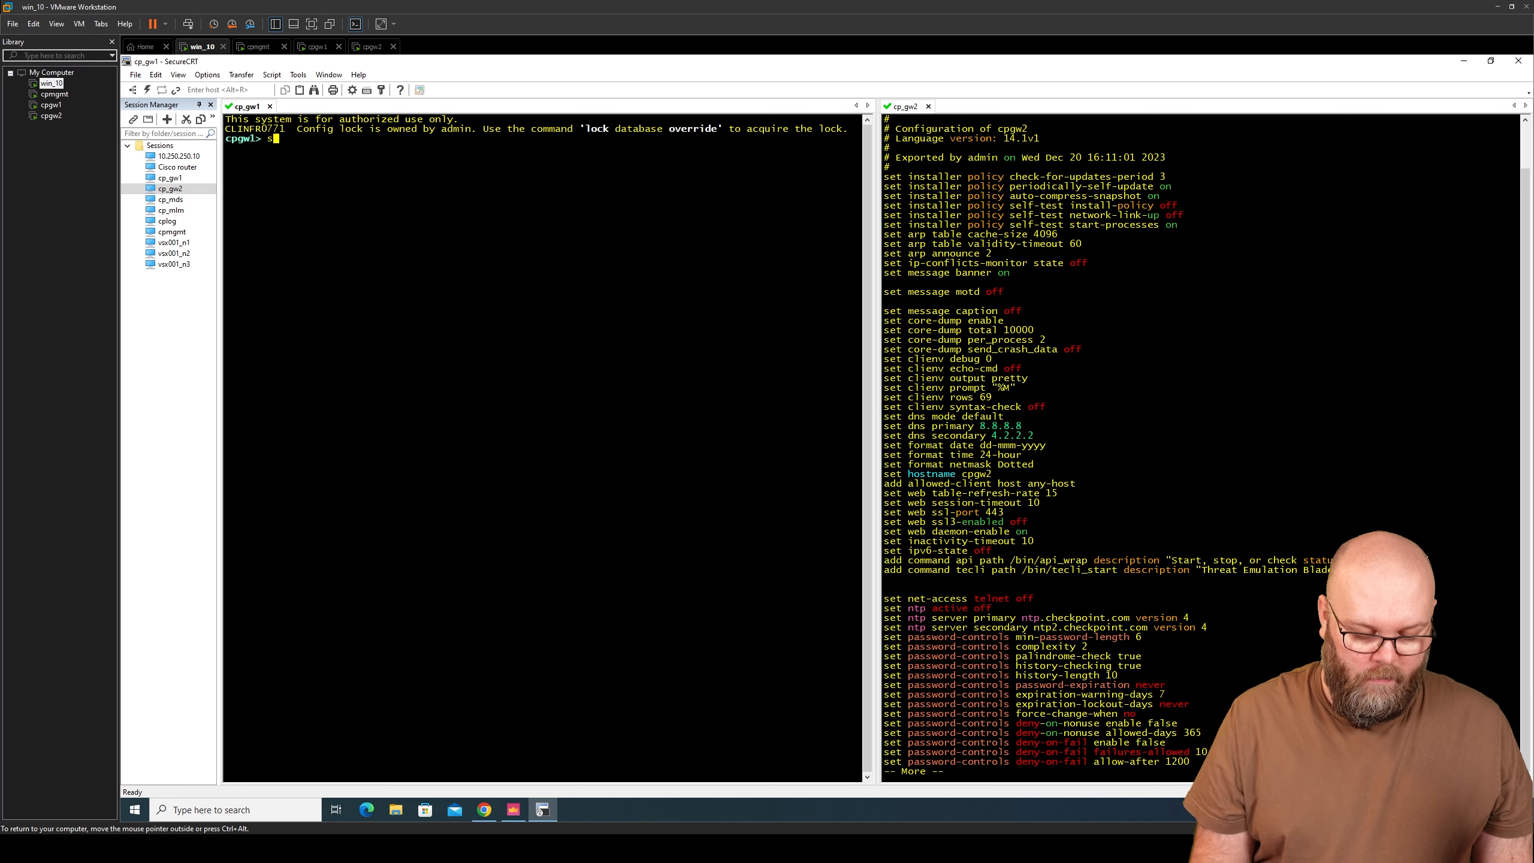
{"action": "type", "text": "onfiguration"}
{"action": "key", "text": "Return"}
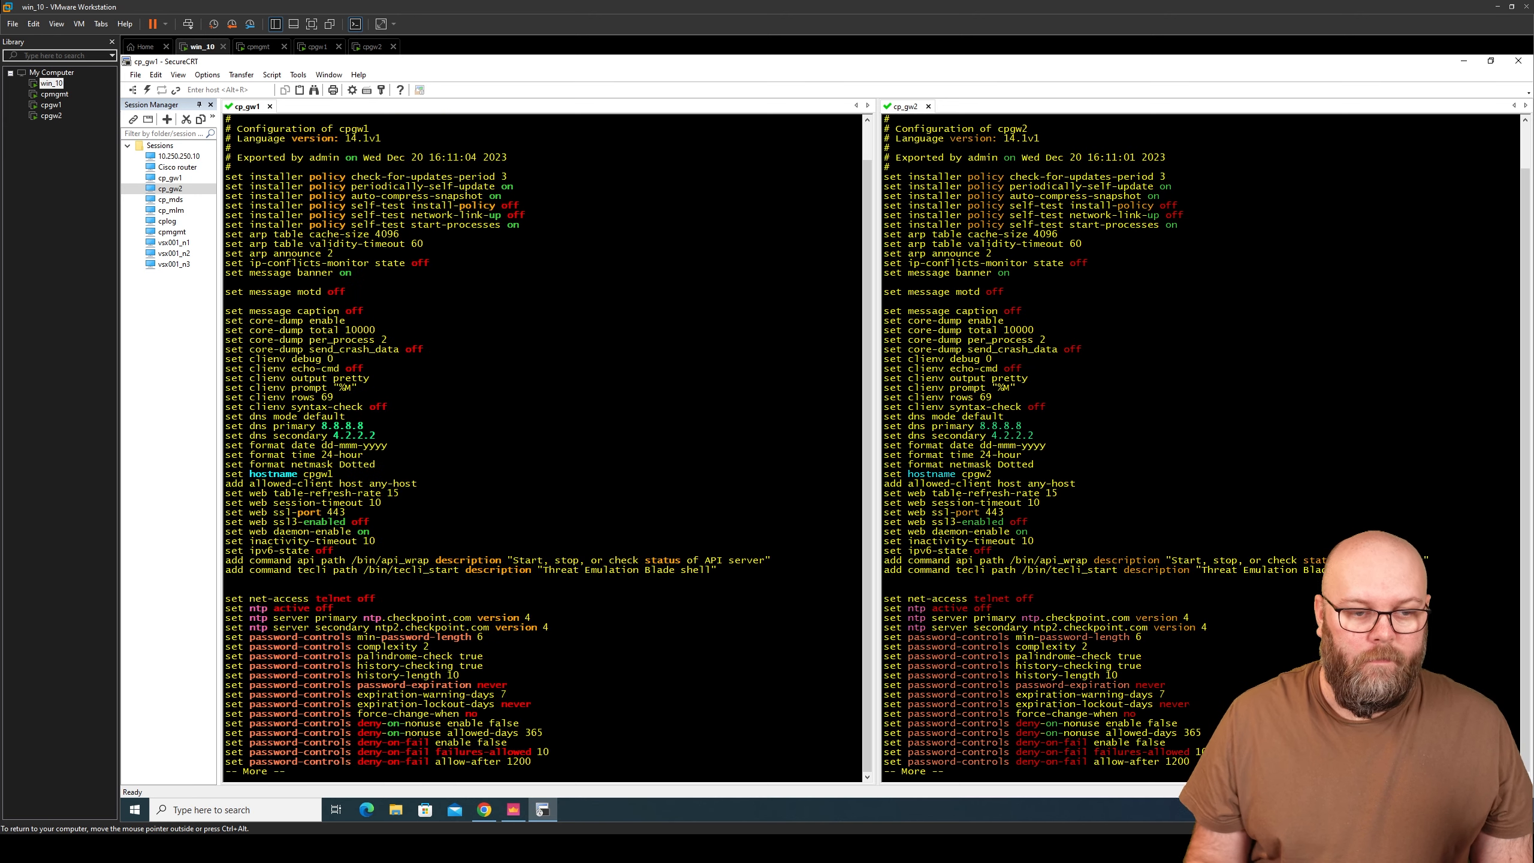
{"action": "key", "text": "space"}
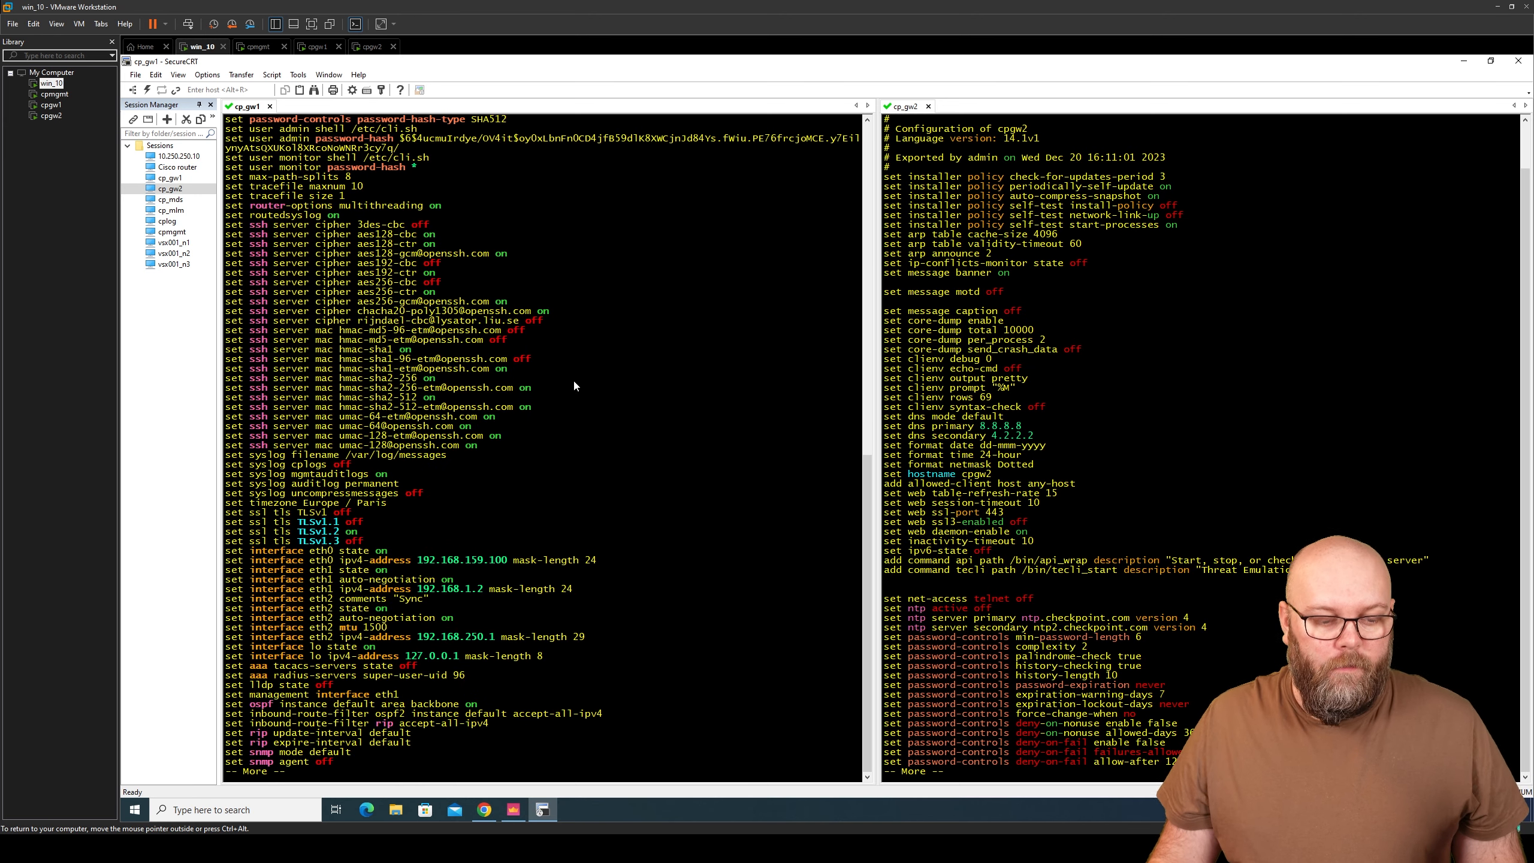
{"action": "left_click", "coordinate": [1132, 490]}
{"action": "key", "text": "space"}
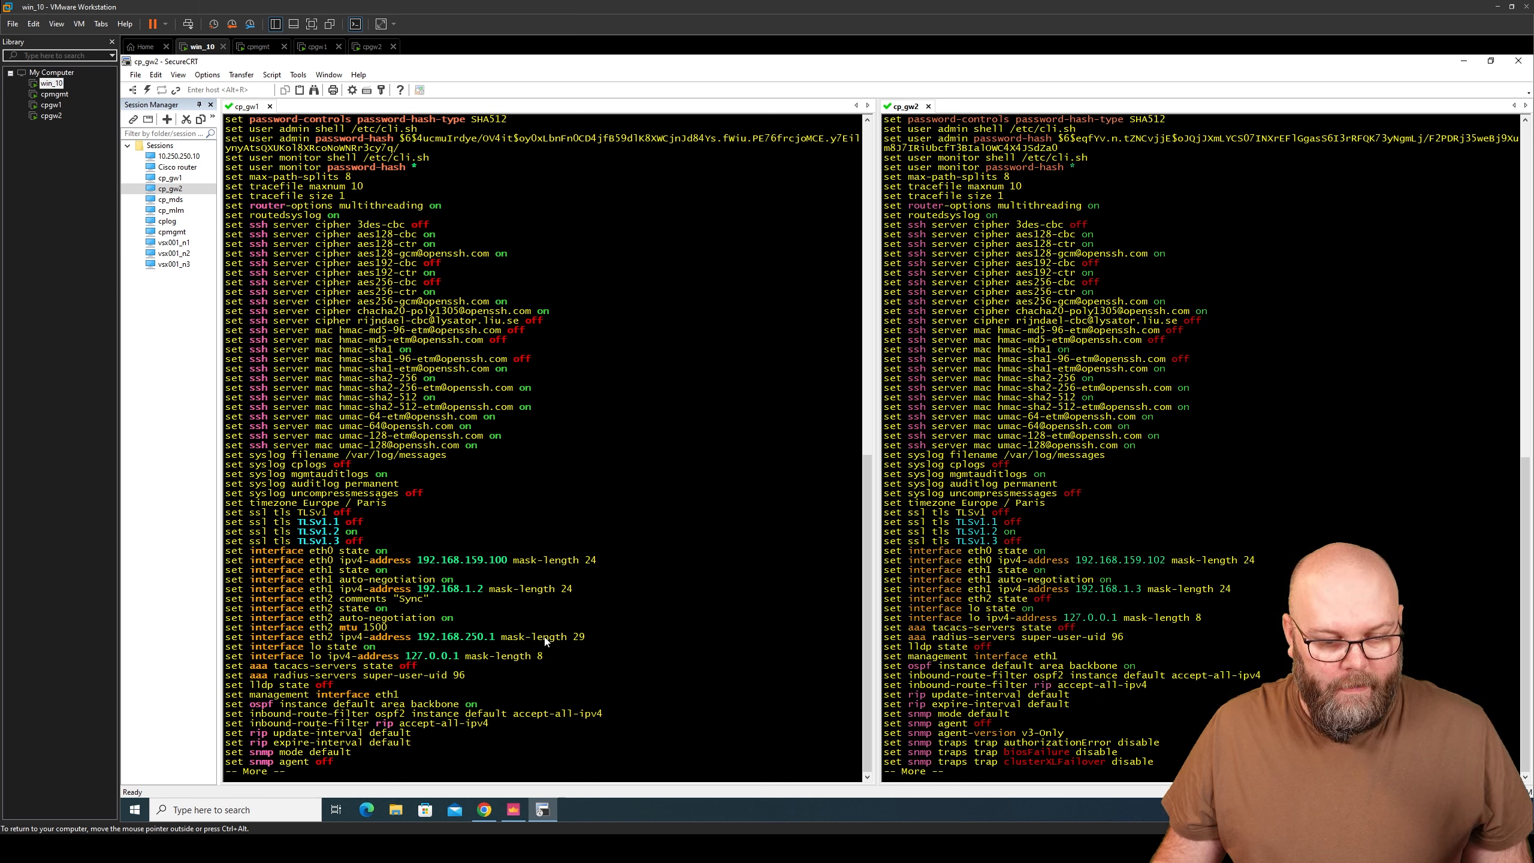
- Copy cpgw1's eth2 lines (192.168.250.1 mask-length 29, comment Sync)
{"action": "left_click_drag", "start_coordinate": [590, 633], "coordinate": [230, 602]}
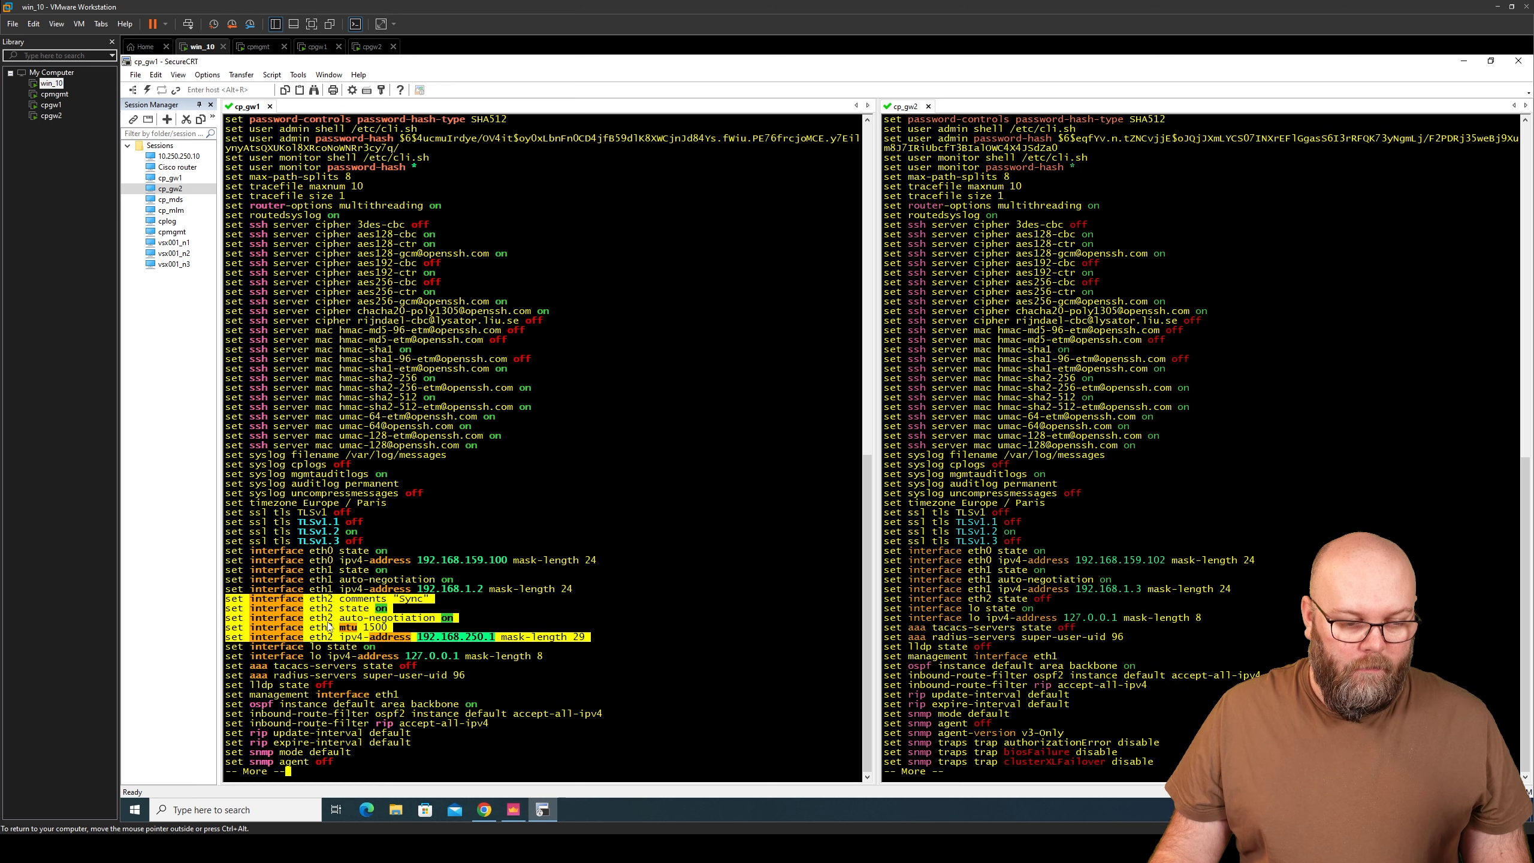
{"action": "right_click", "coordinate": [361, 613]}
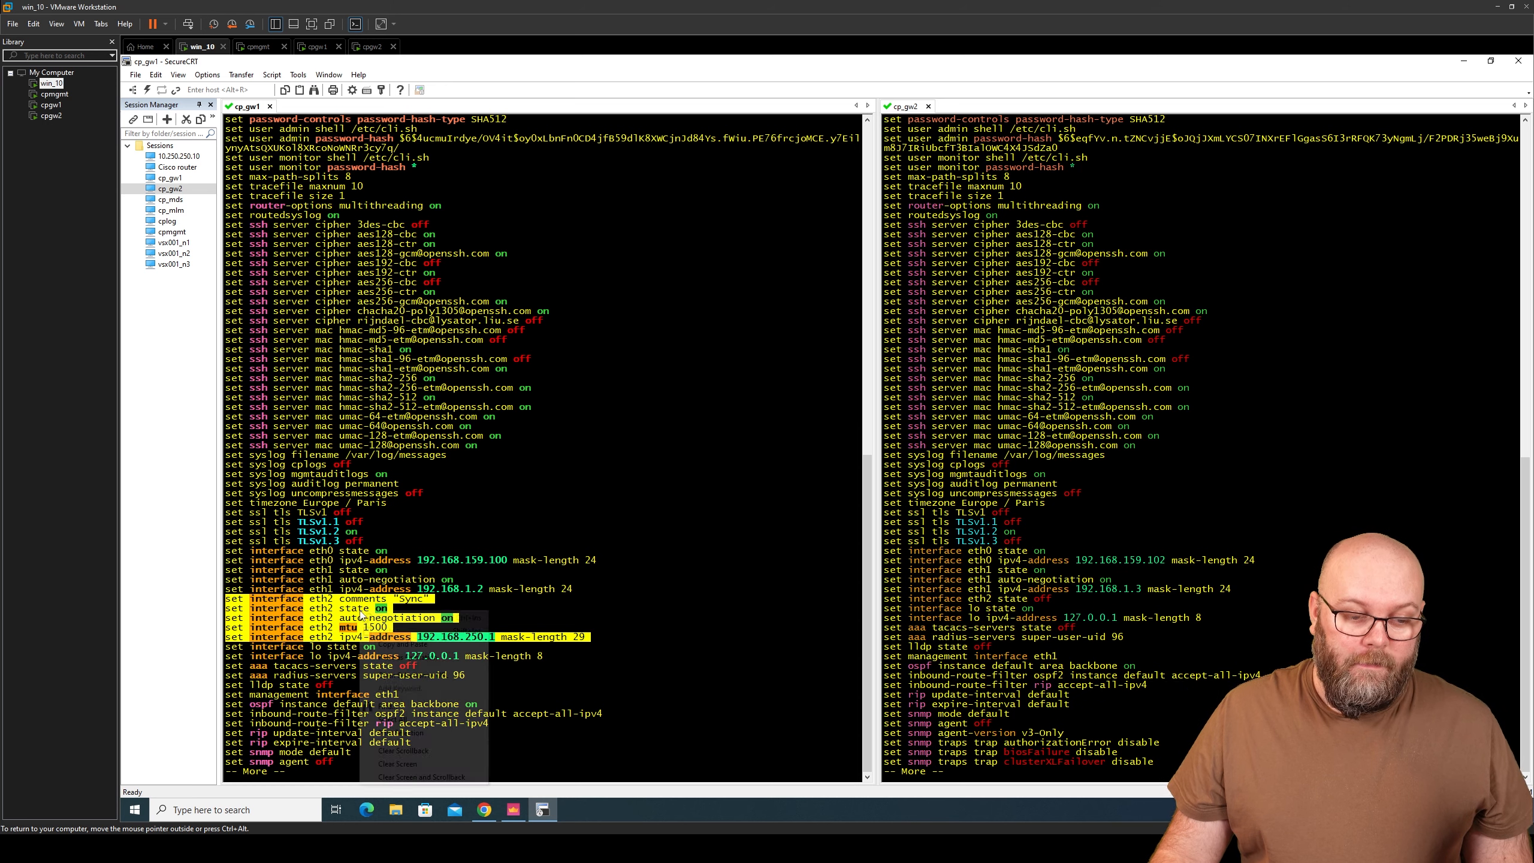
{"action": "left_click", "coordinate": [393, 618]}
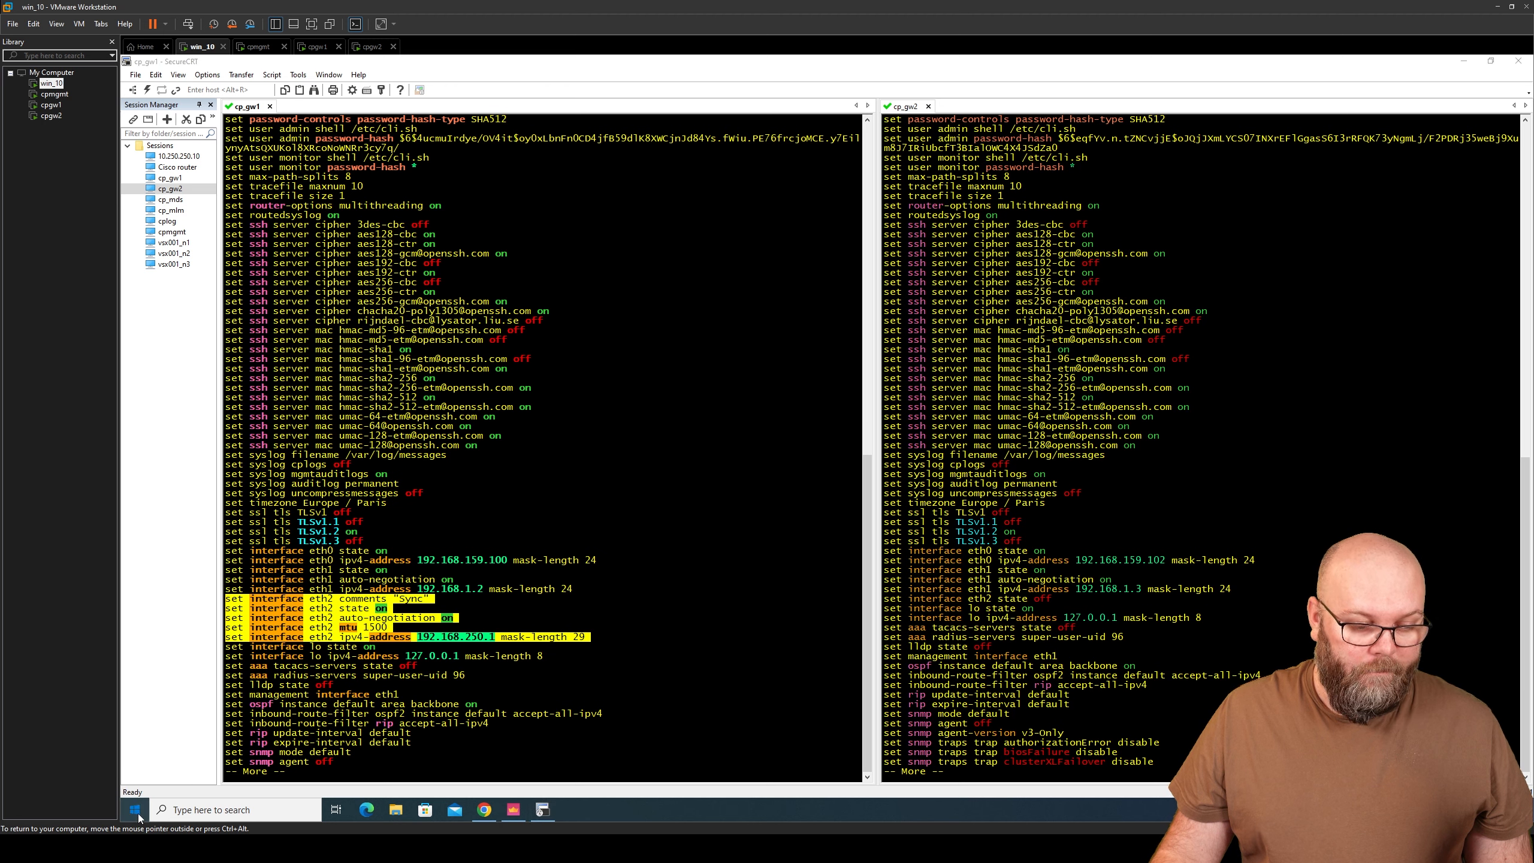
- Paste the copied eth2 lines into a new Notepad file
{"action": "left_click", "coordinate": [138, 813]}
{"action": "type", "text": "noteå"}
{"action": "key", "text": "BackSpace"}
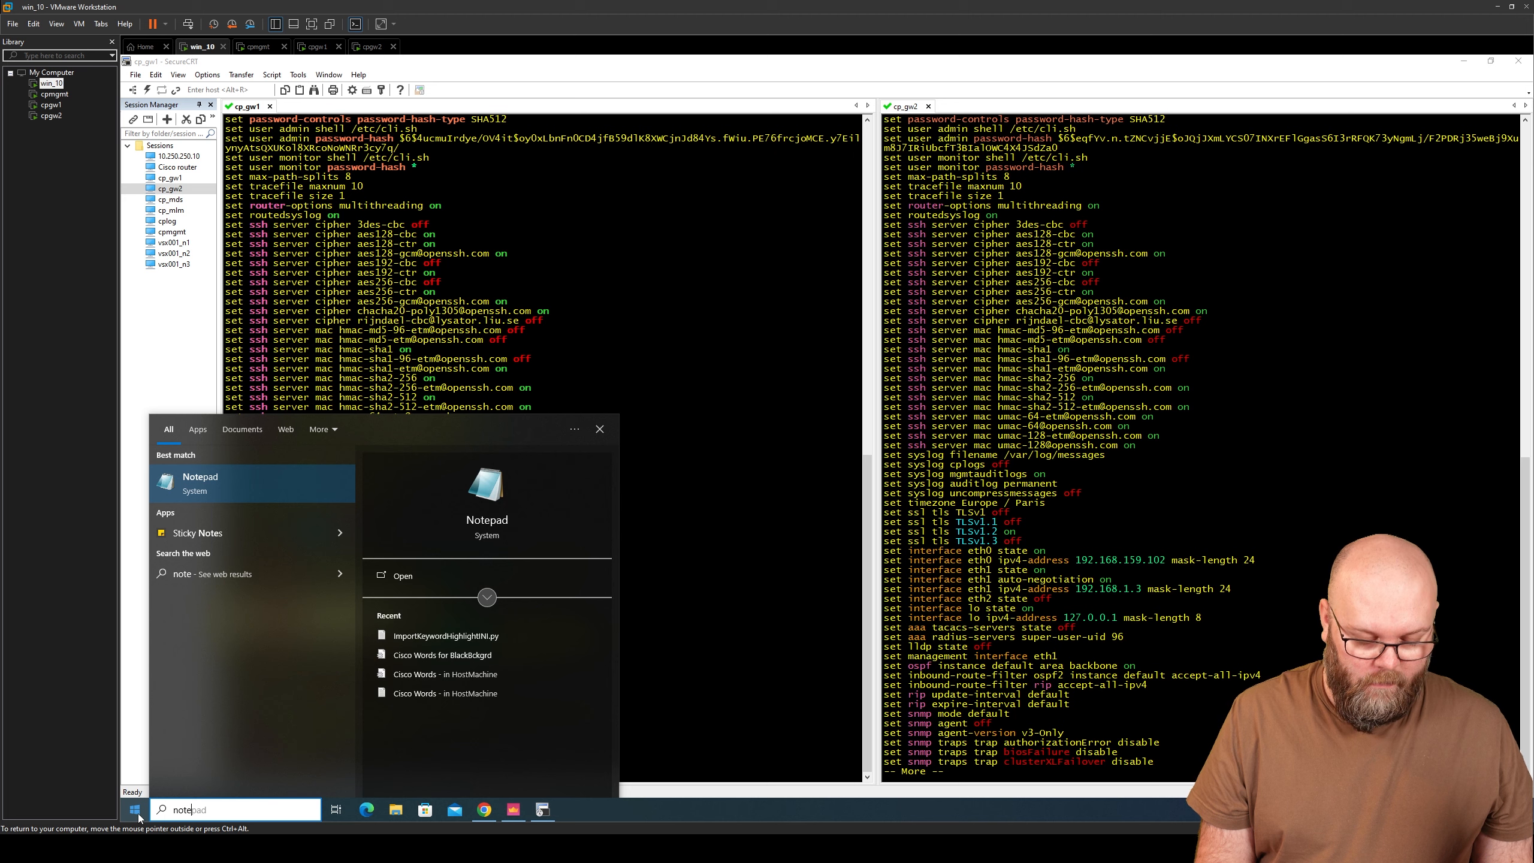
{"action": "type", "text": "pad++"}
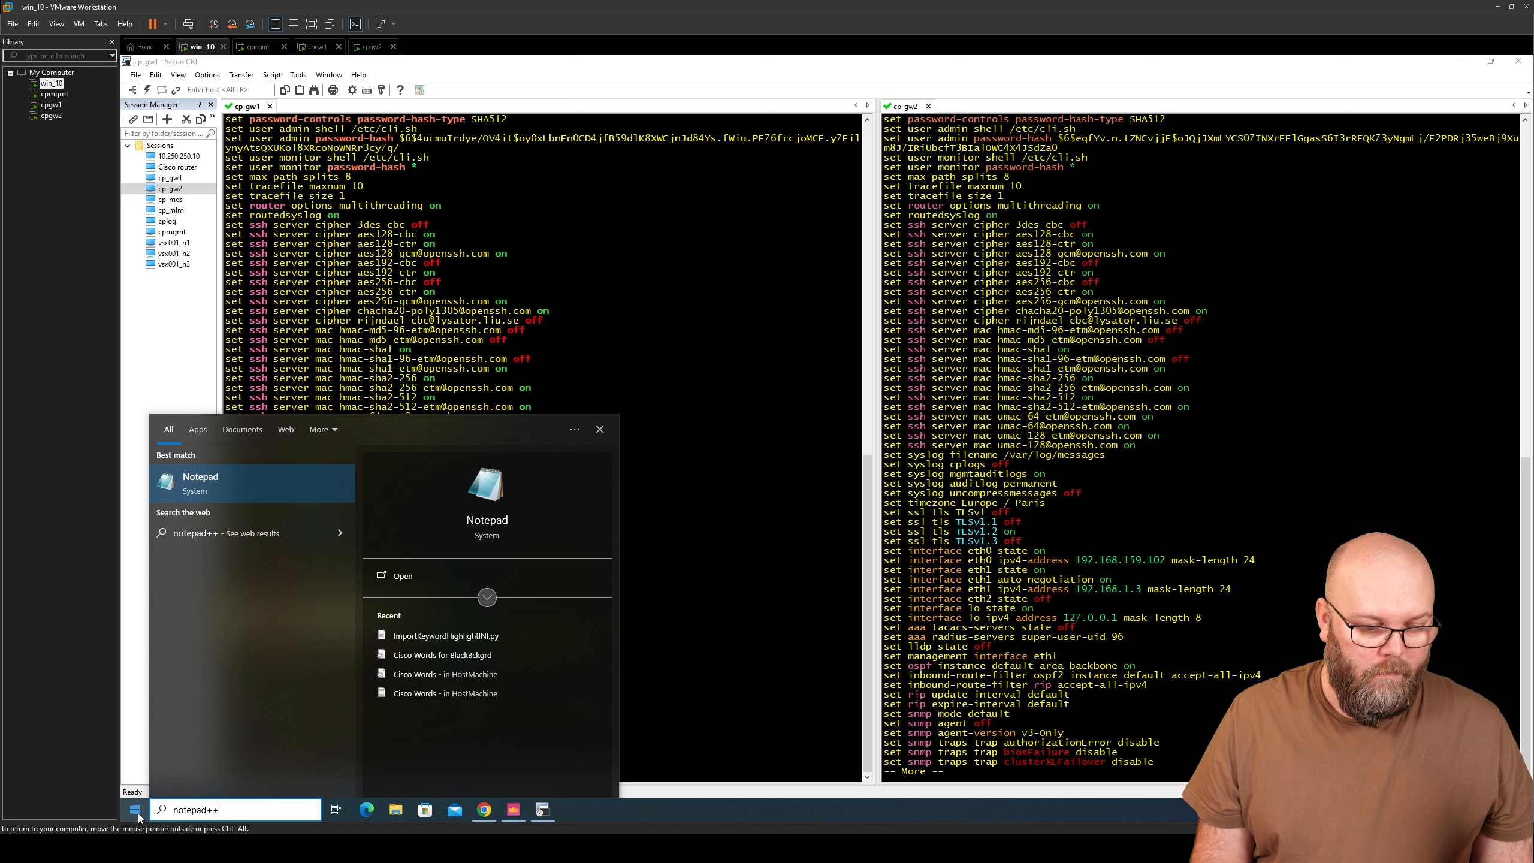
{"action": "key", "text": "Return"}
{"action": "key", "text": "ctrl+v"}
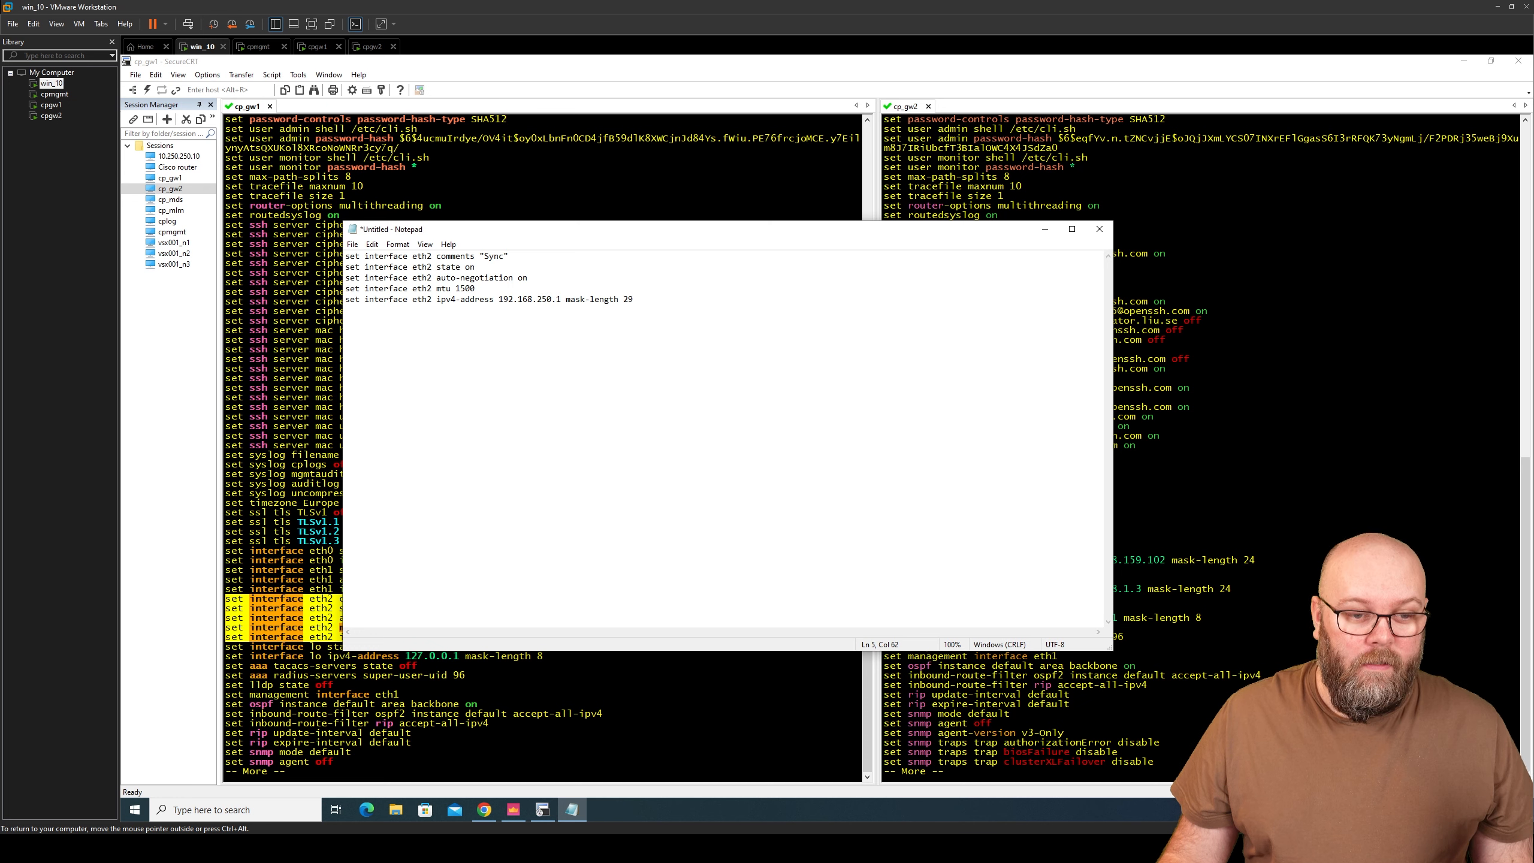
- Change the address 192.168.250.1 to 192.168.250.2 and select all five lines
{"action": "left_click", "coordinate": [561, 300]}
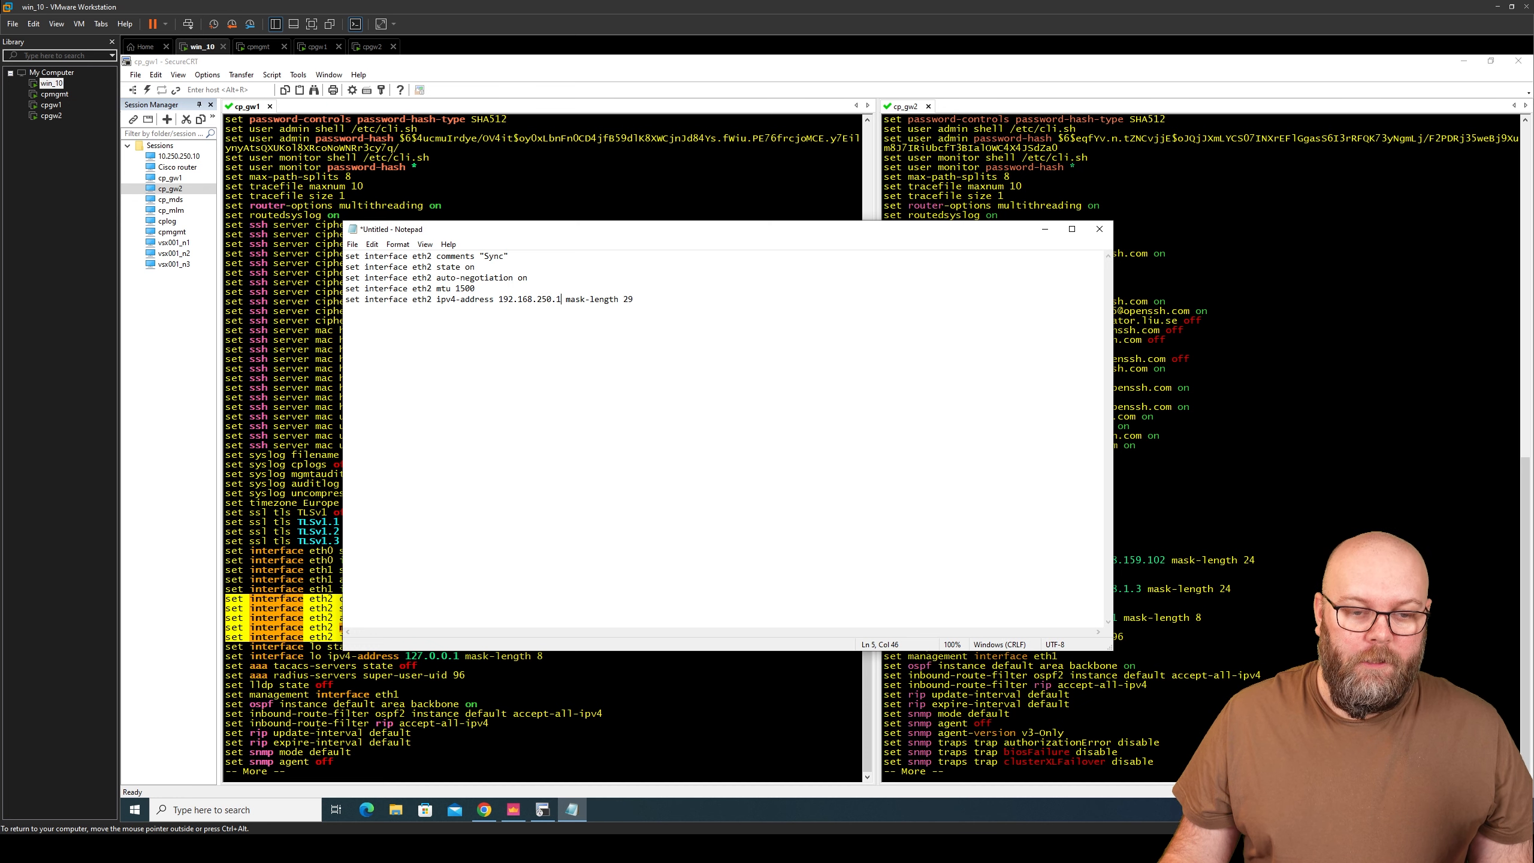
{"action": "key", "text": "BackSpace"}
{"action": "type", "text": "2"}
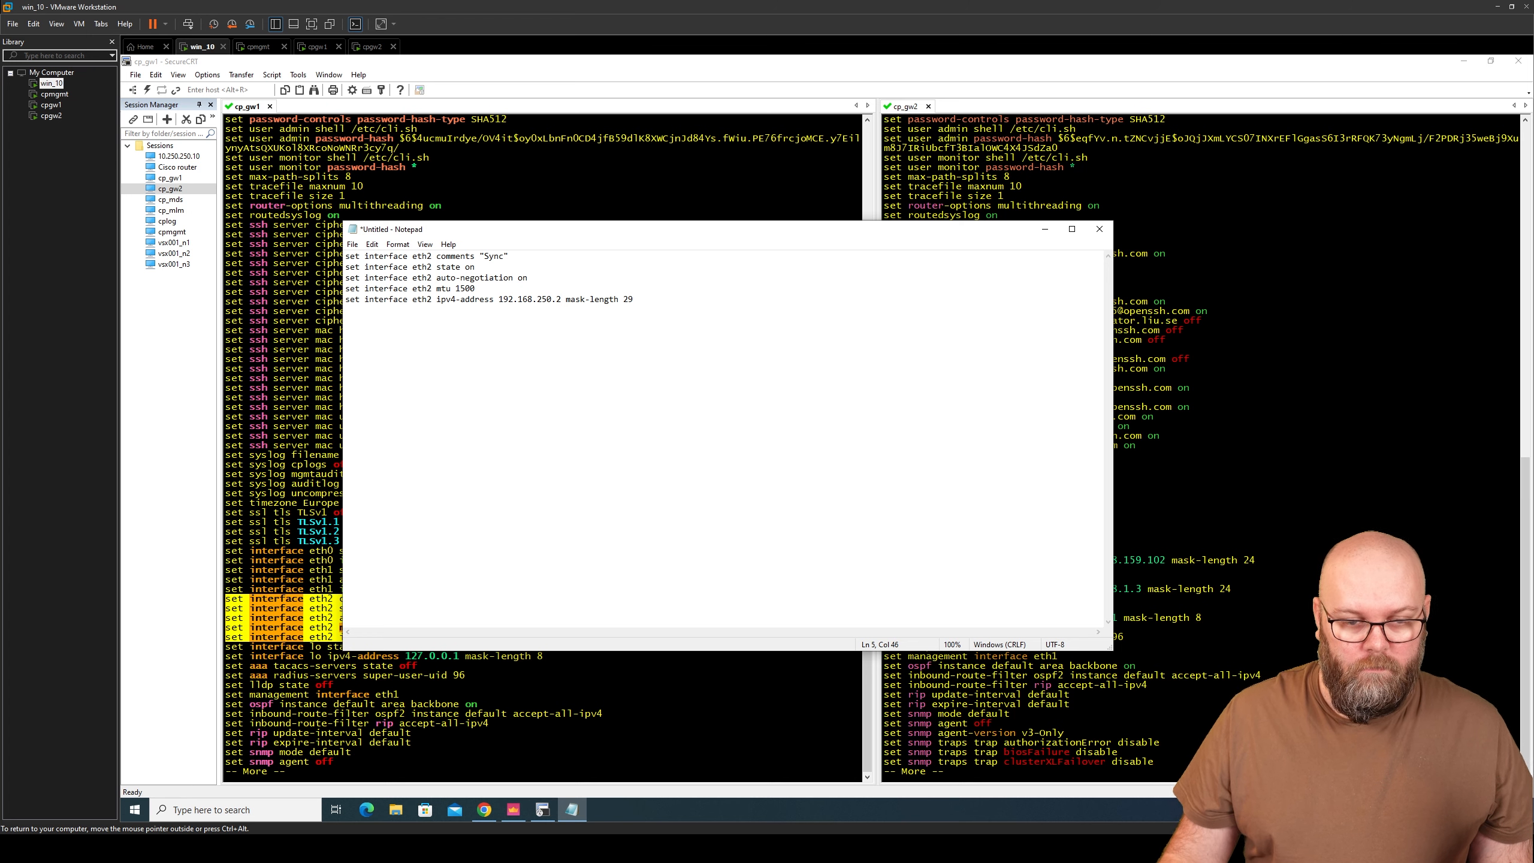
{"action": "left_click_drag", "start_coordinate": [637, 300], "coordinate": [307, 261]}
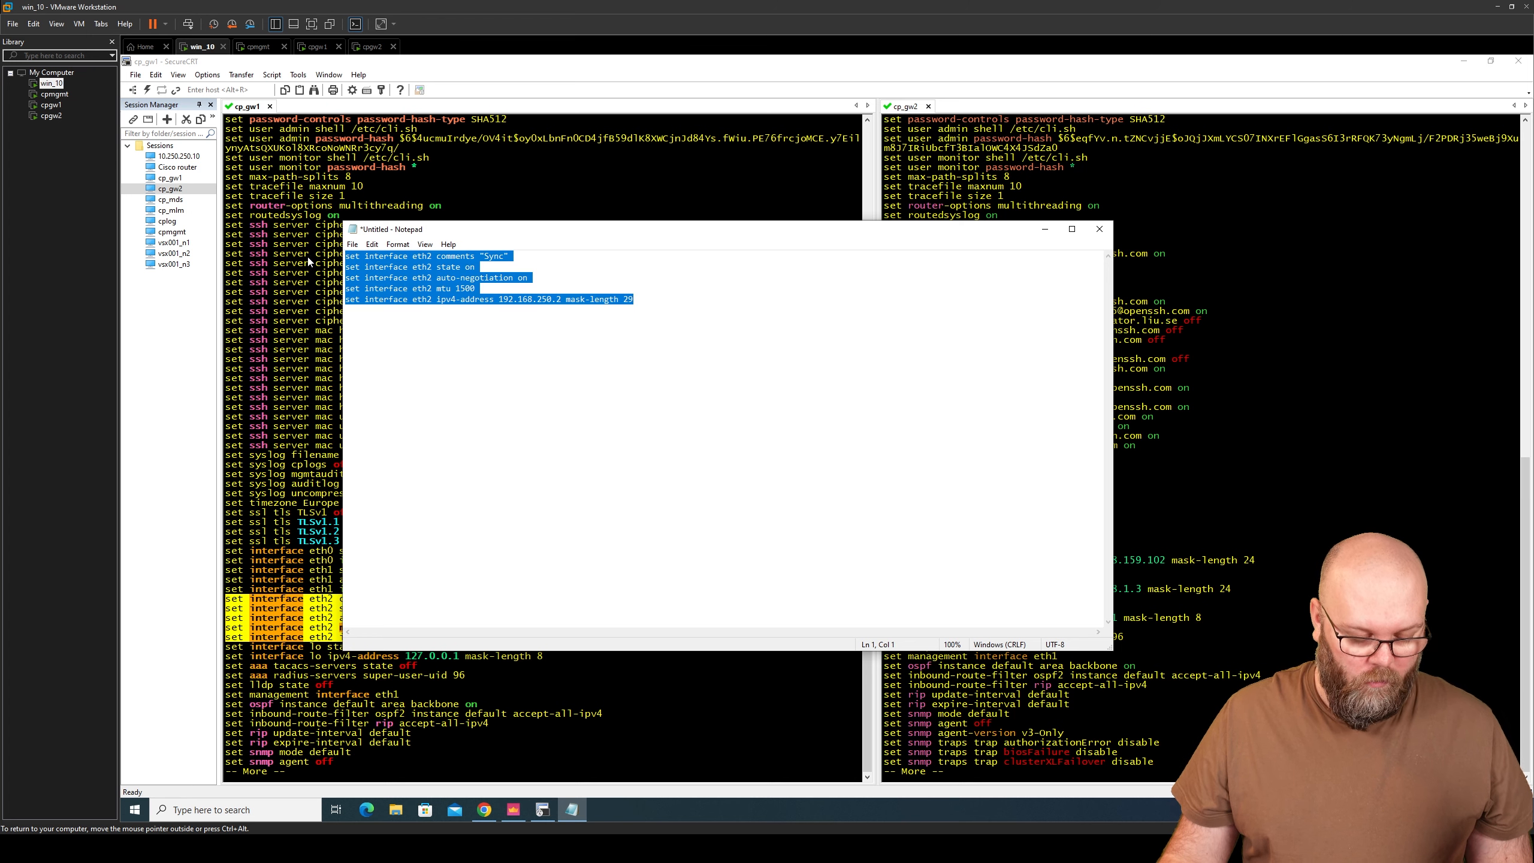
{"action": "left_click", "coordinate": [542, 809]}
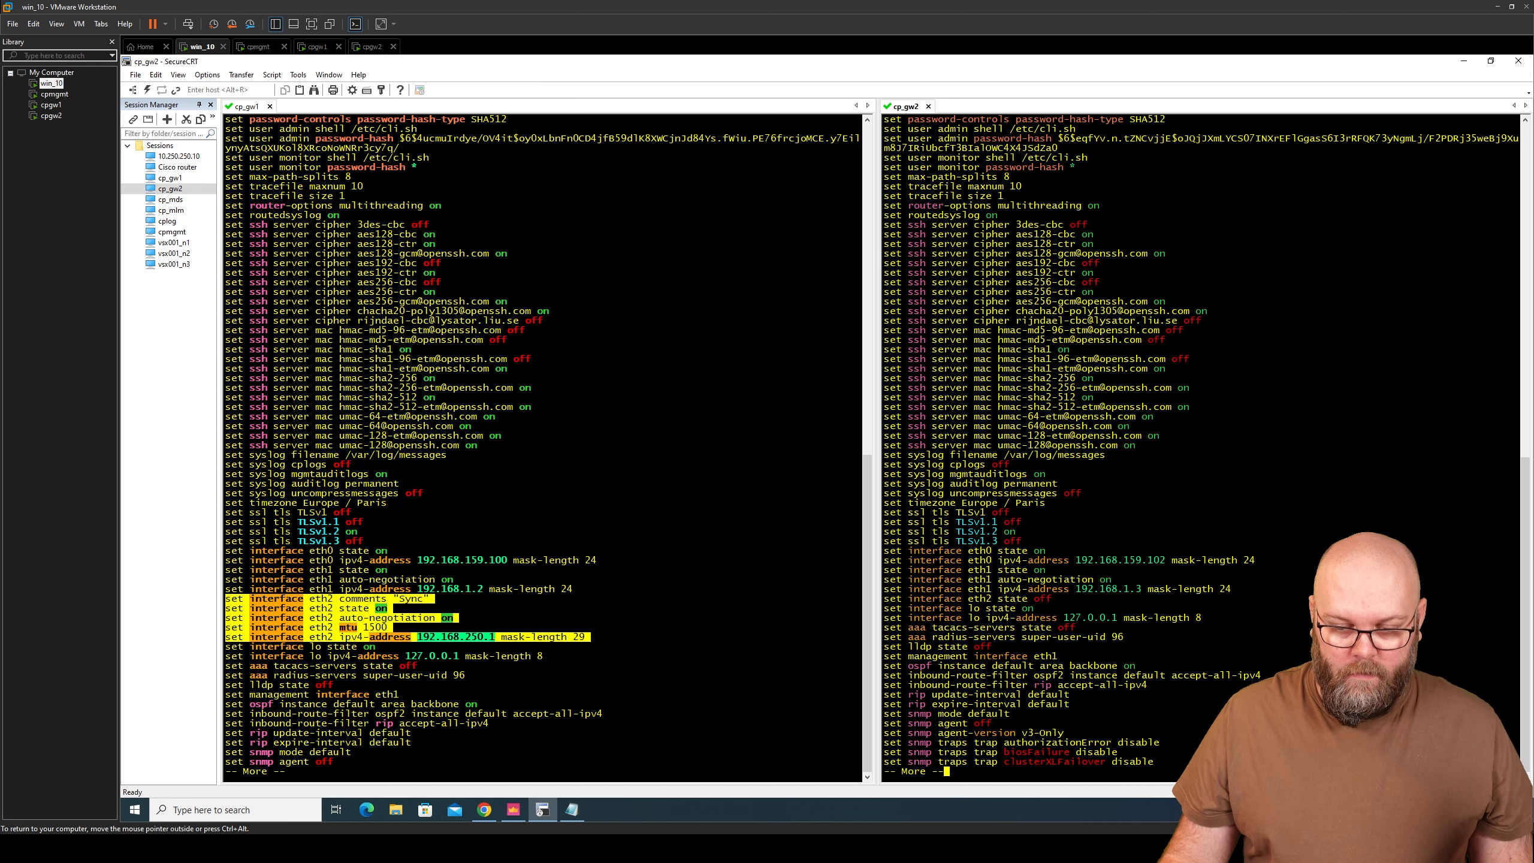
- Paste the five edited eth2 lines into cpgw2, applying 192.168.250.2 mask-length 29
{"action": "key", "text": "q"}
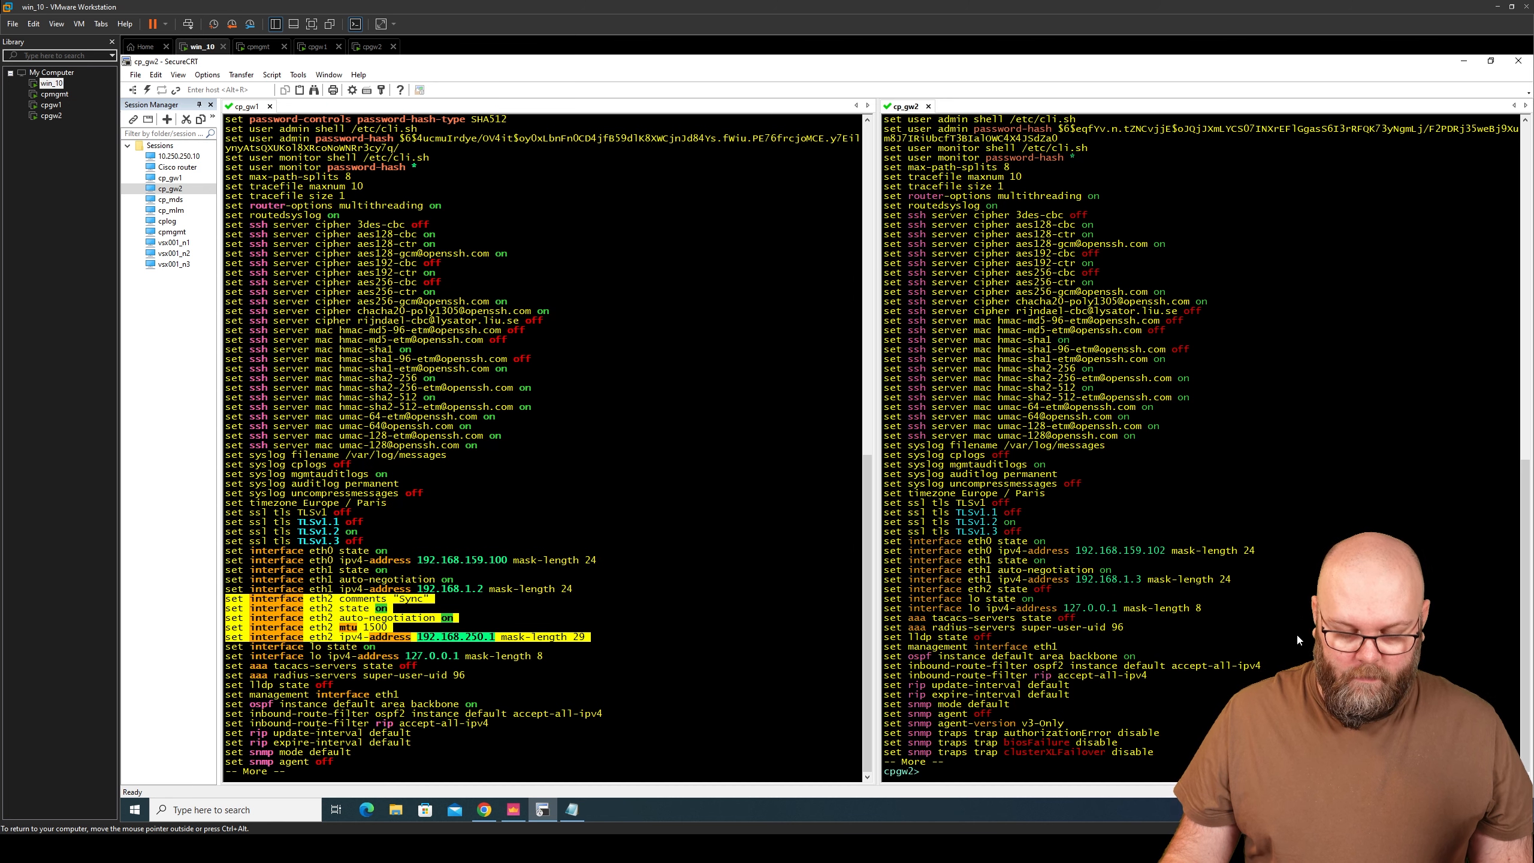
{"action": "right_click", "coordinate": [1280, 636]}
{"action": "left_click", "coordinate": [1318, 482]}
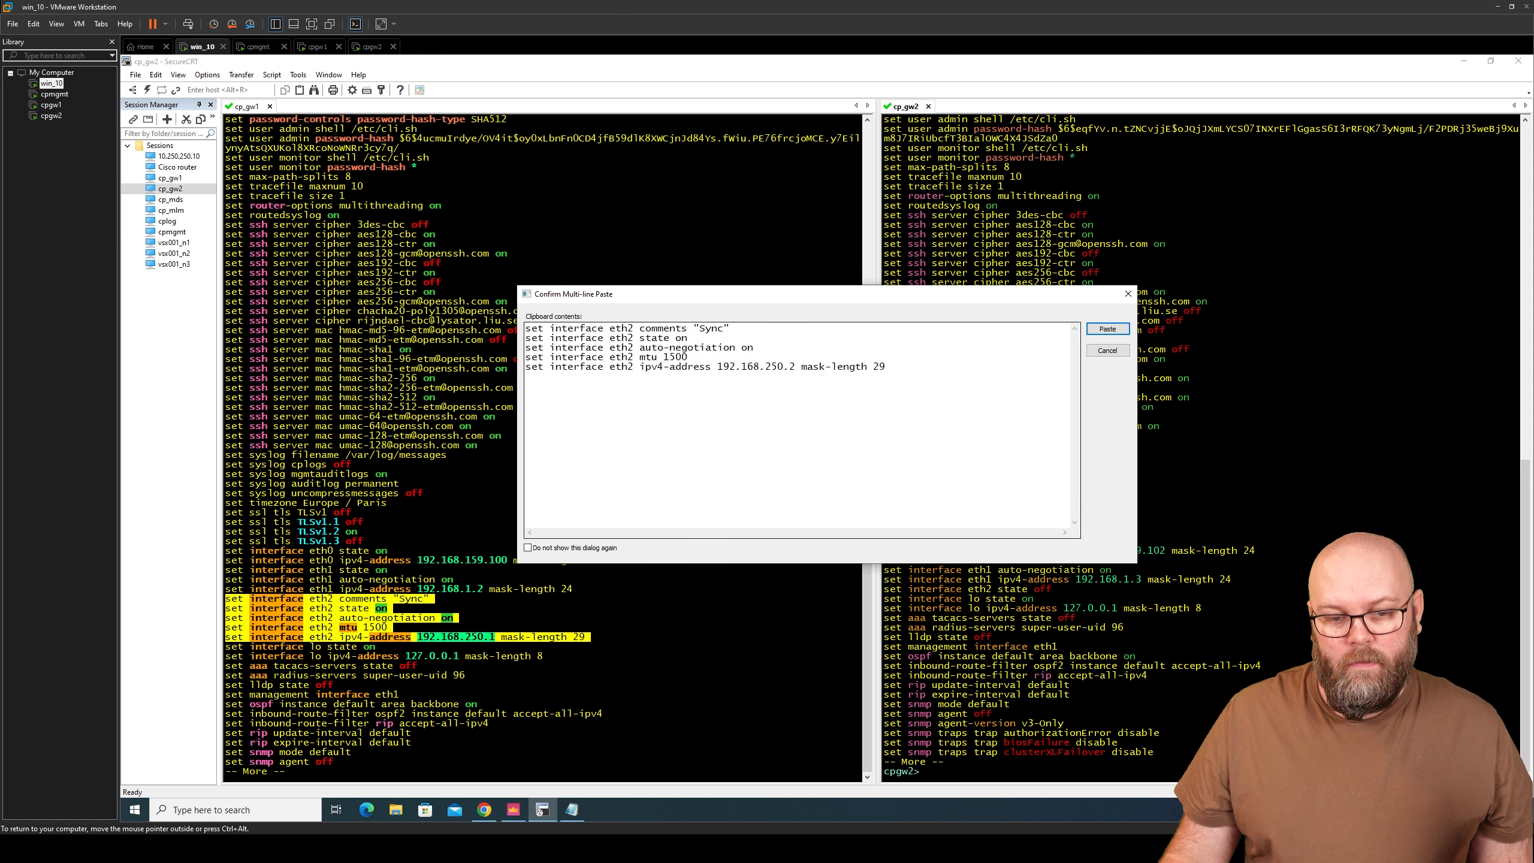
{"action": "left_click", "coordinate": [1108, 330]}
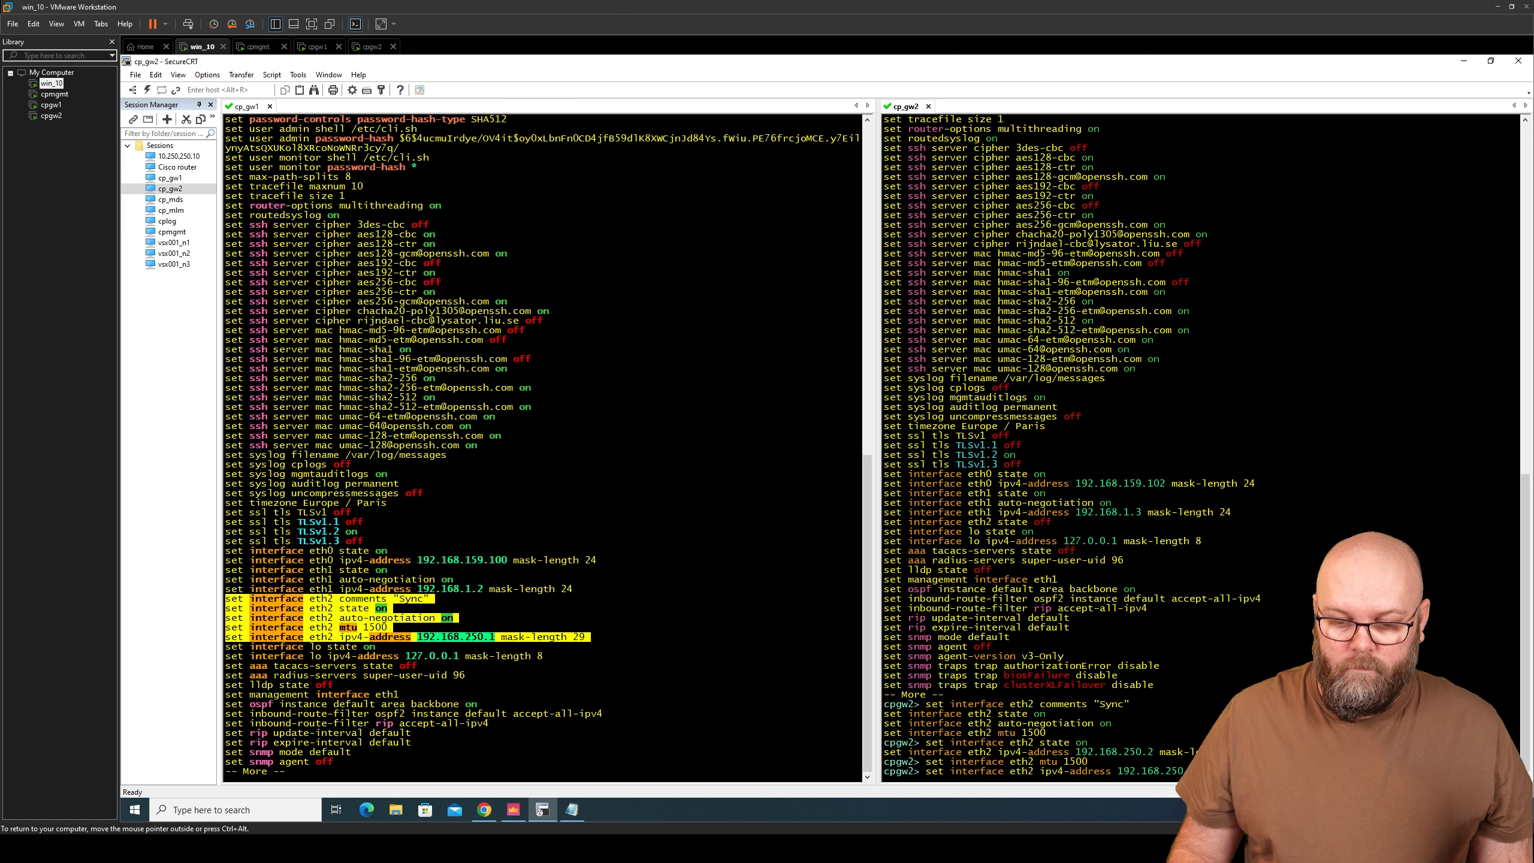
{"action": "key", "text": "Return"}
{"action": "key", "text": "Return"}
{"action": "key", "text": "Return"}
{"action": "key", "text": "Return"}
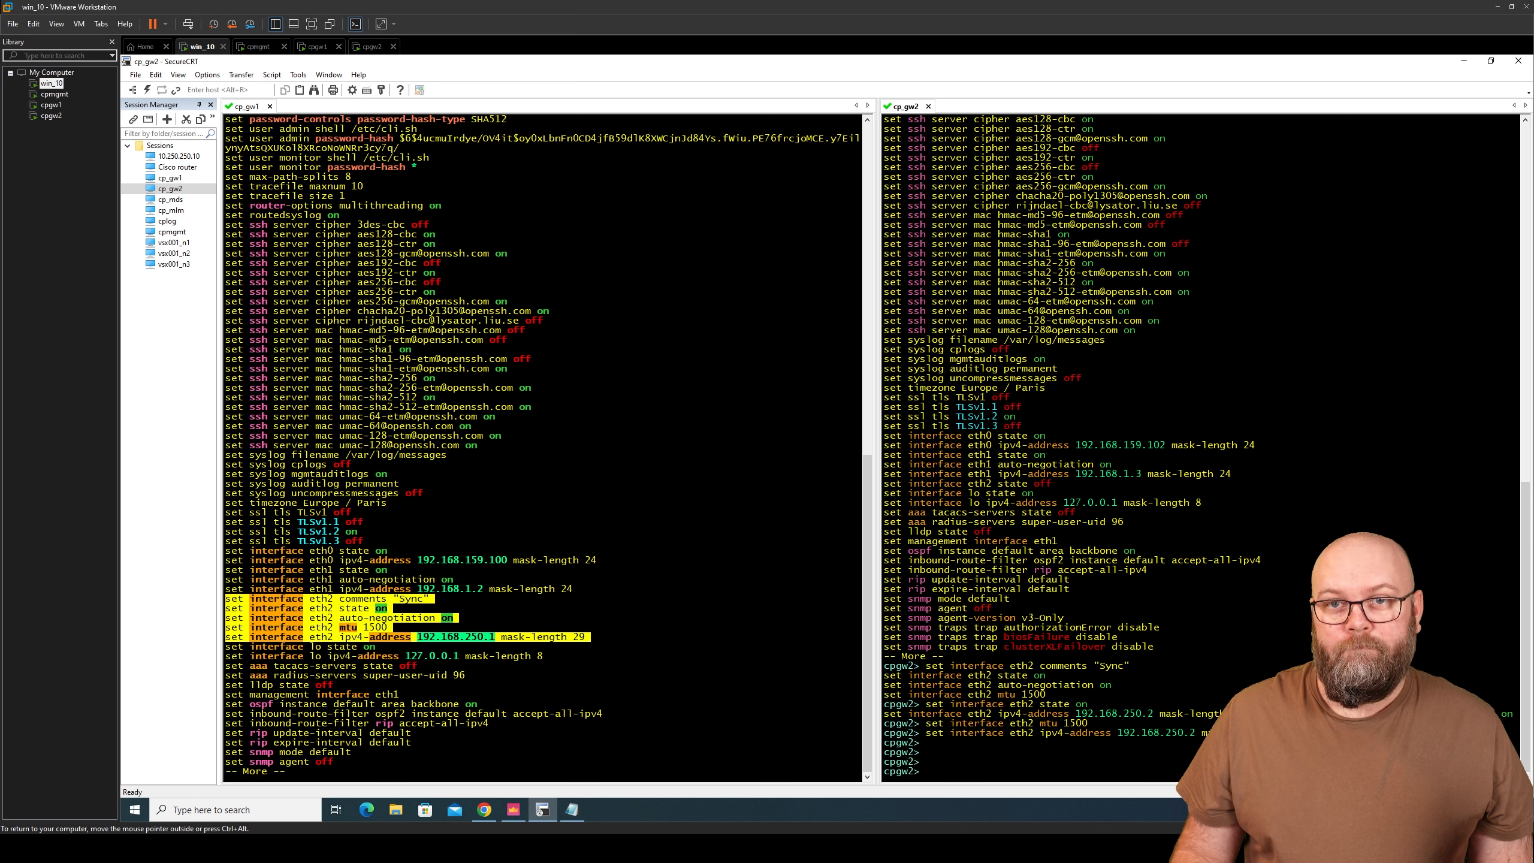
- Save cpgw2's configuration with 'save config'
{"action": "type", "text": "save config"}
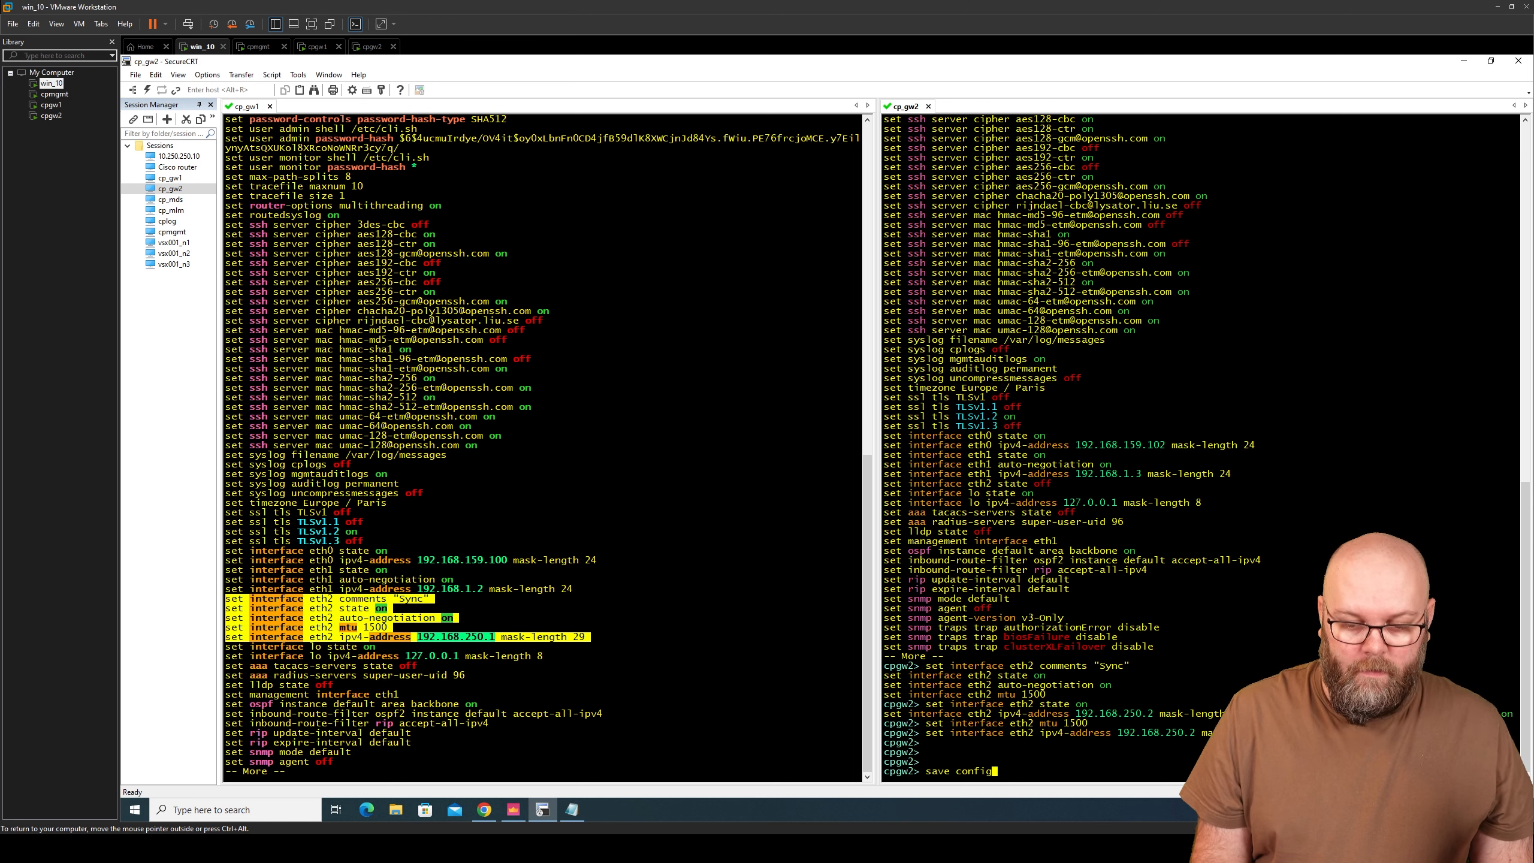
{"action": "key", "text": "Return"}
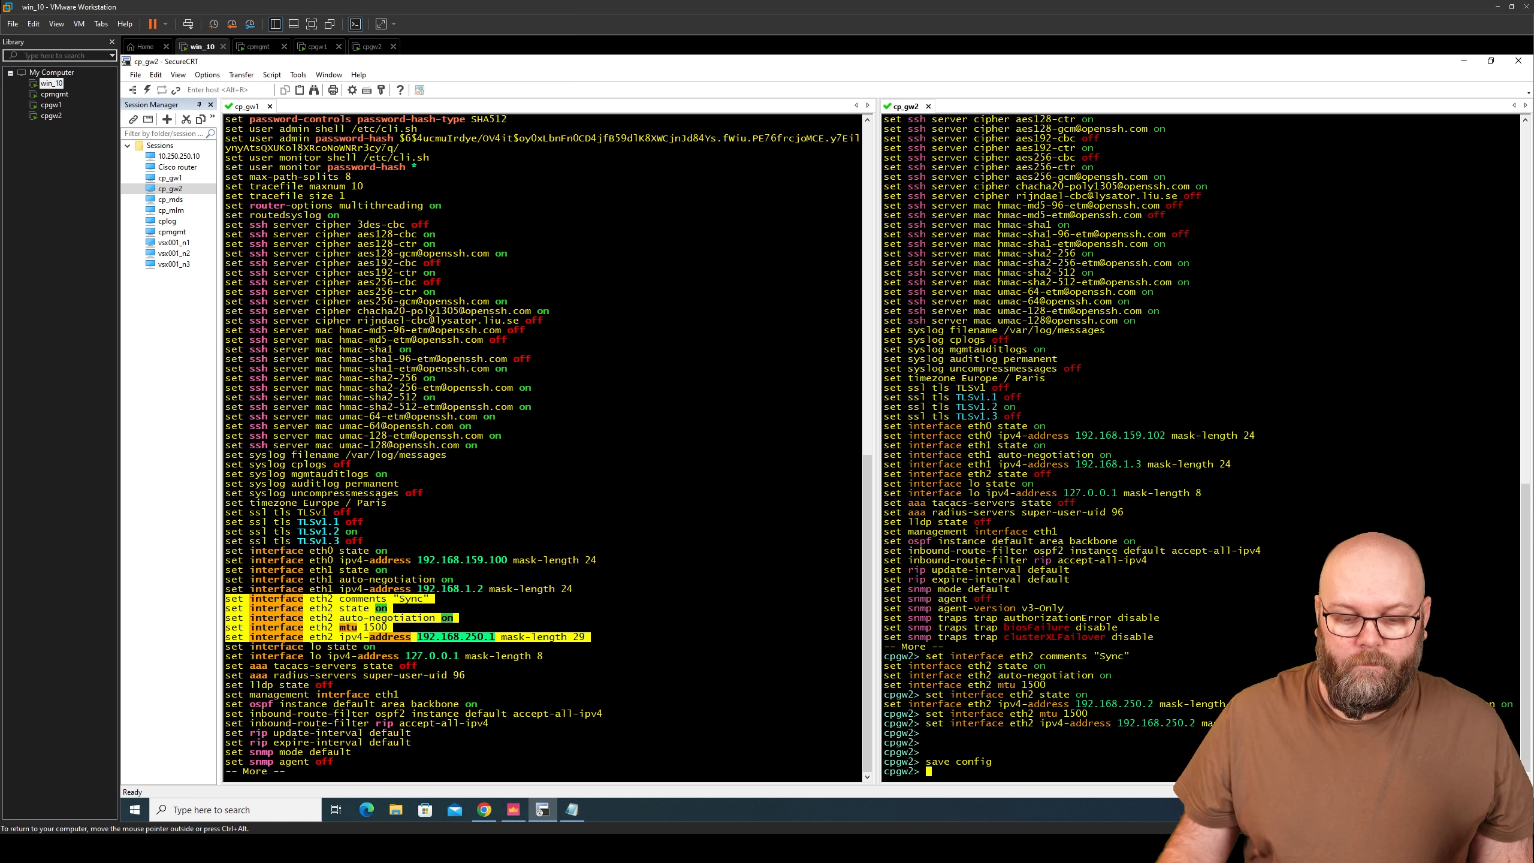
{"action": "left_click", "coordinate": [484, 809]}
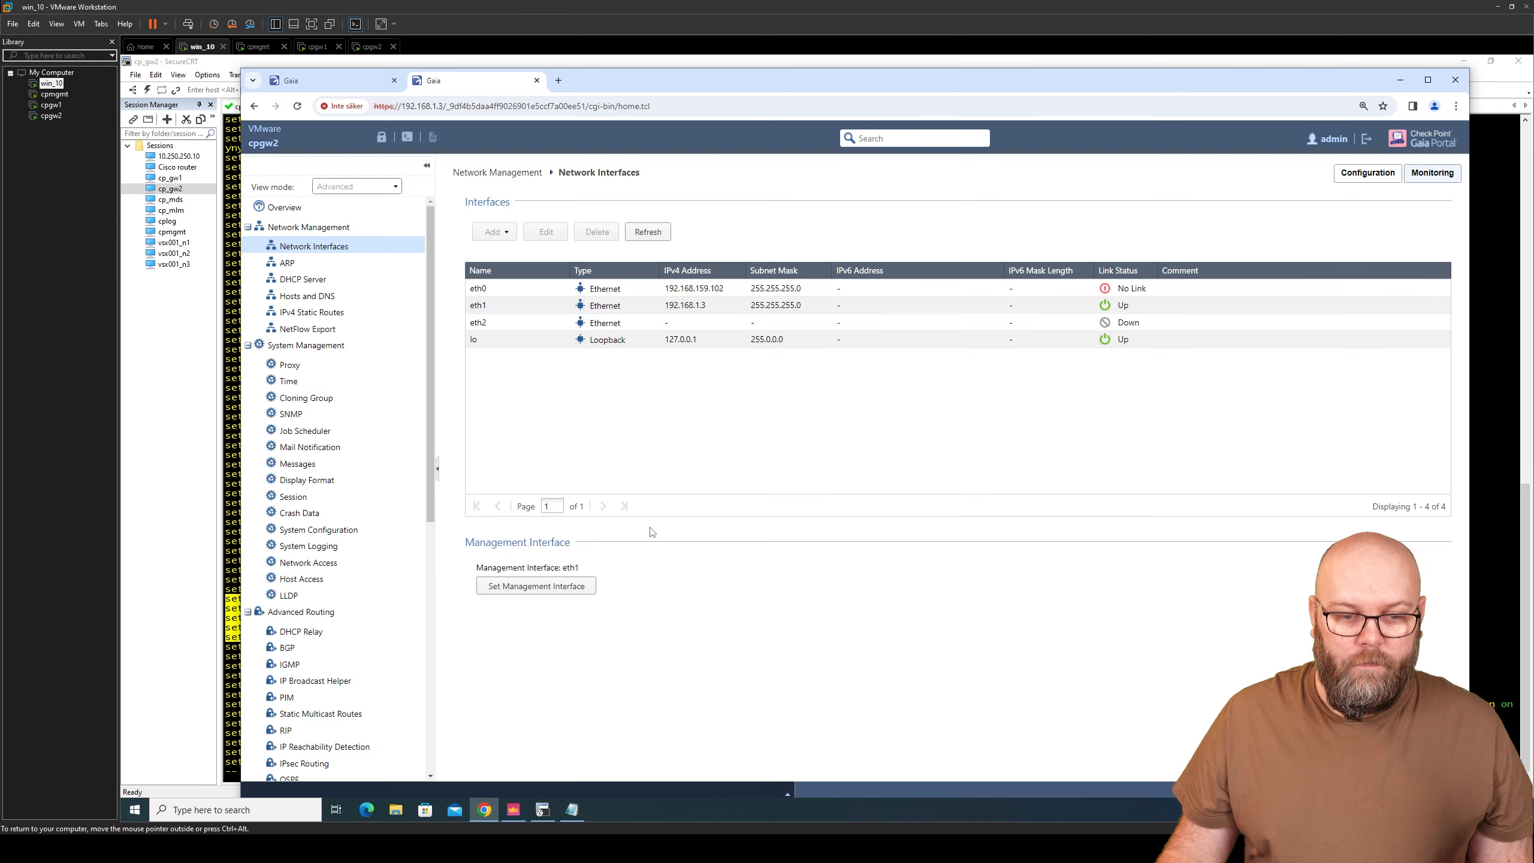
- Reload Gaia Portal and check Network Interfaces shows eth2 up at 192.168.250.2/255.255.255.248
{"action": "left_click", "coordinate": [300, 111]}
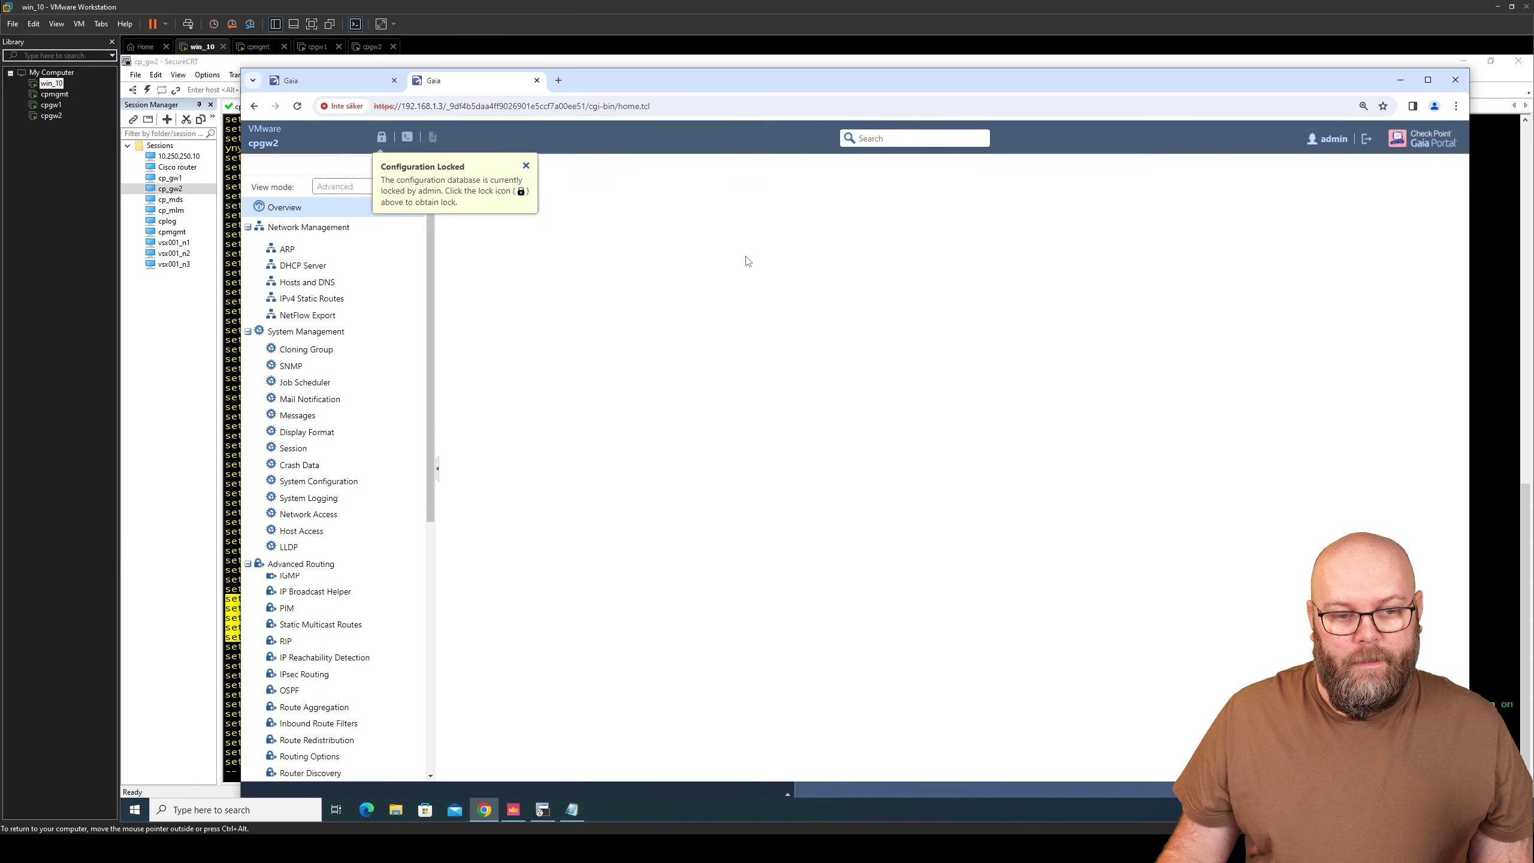
{"action": "left_click", "coordinate": [350, 254]}
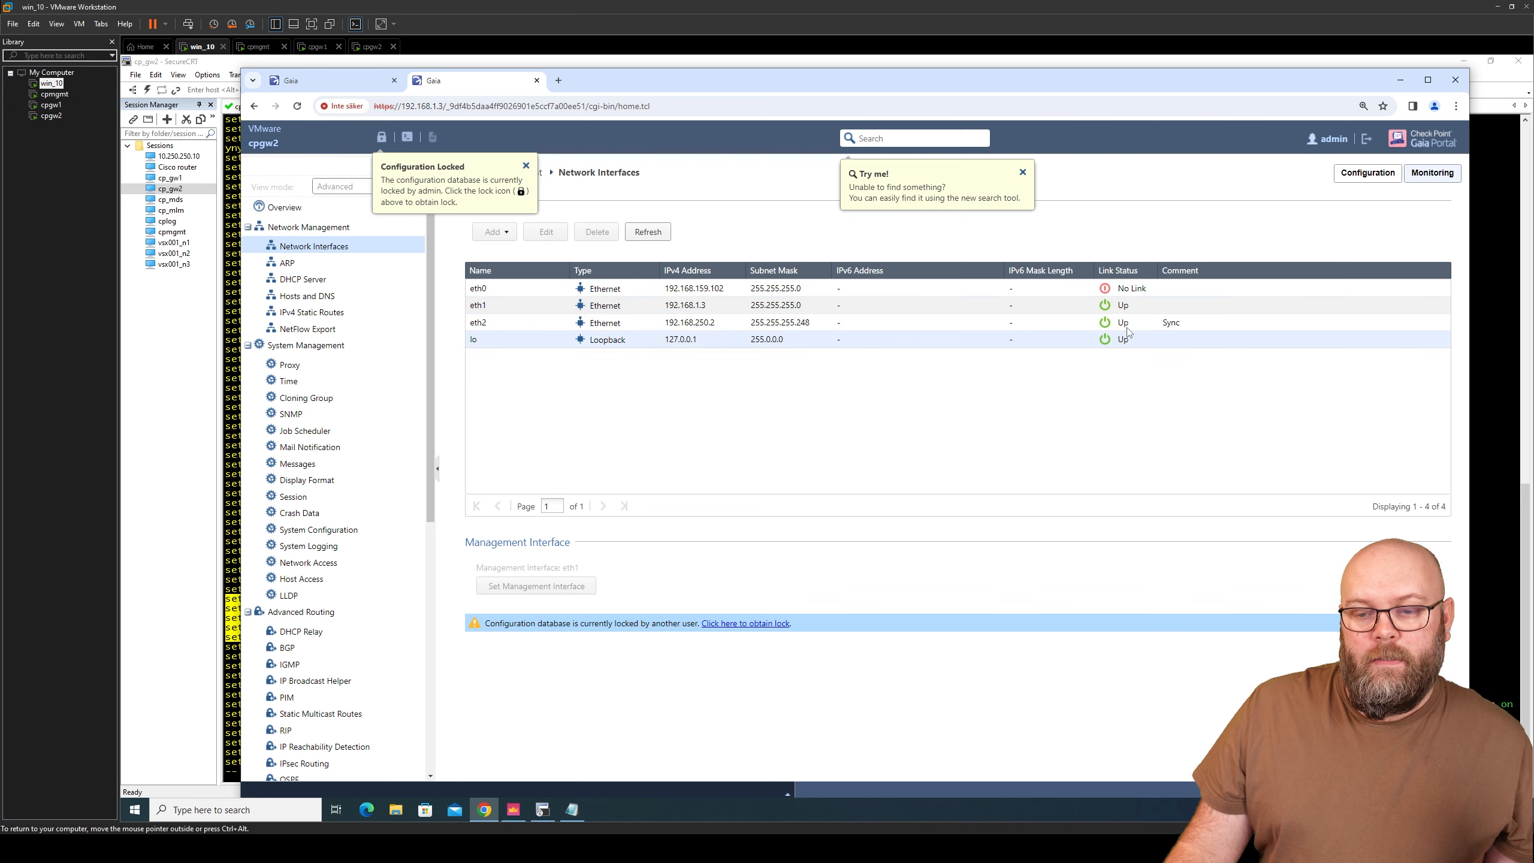
{"action": "left_click", "coordinate": [1489, 386]}
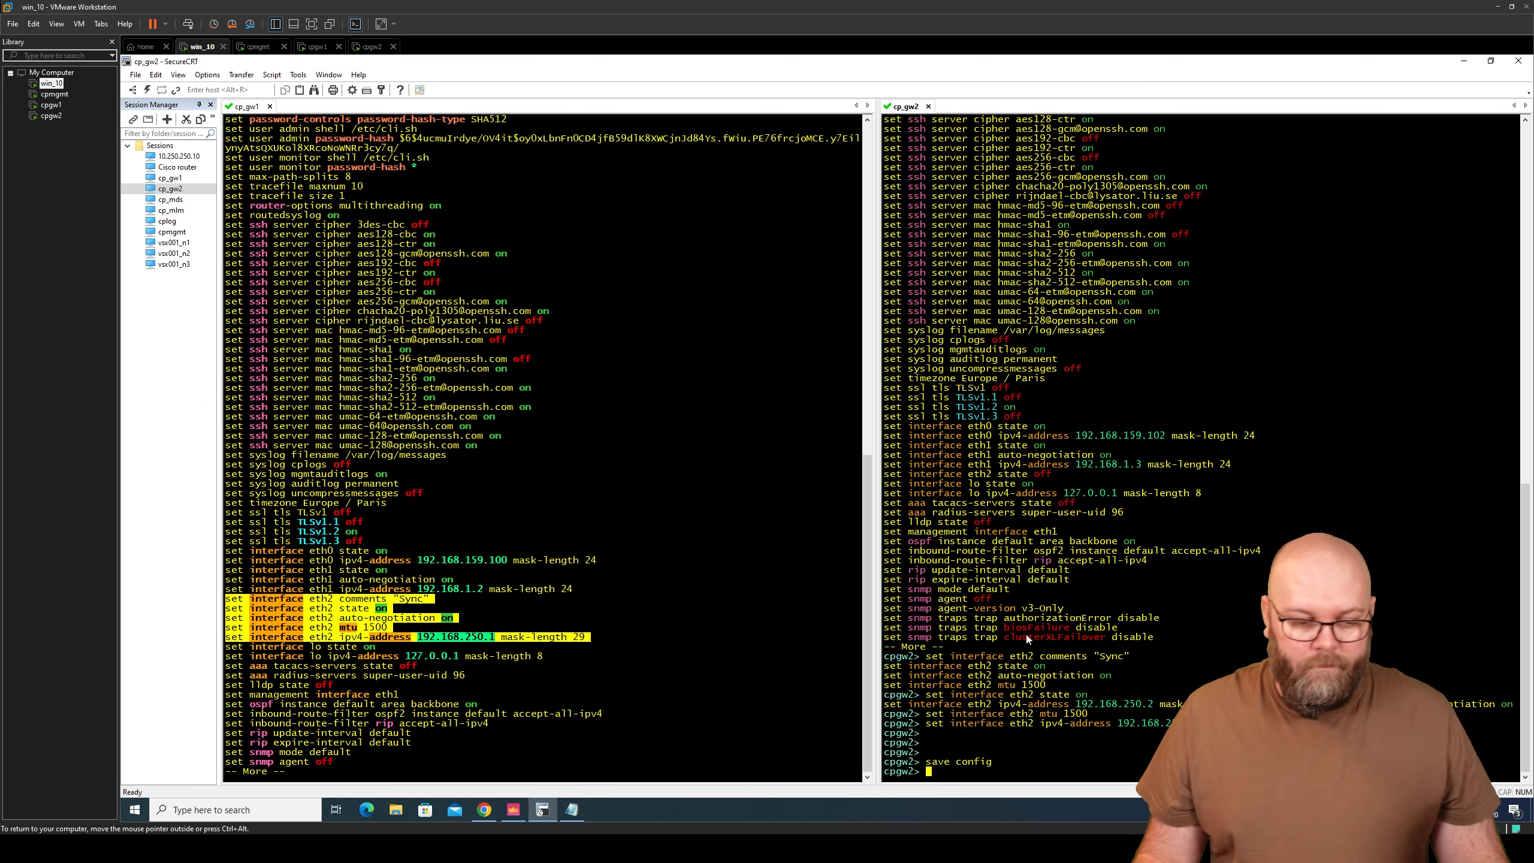
- Ping 192.168.250.2 from cpgw1, which fails with 100% packet loss
{"action": "key", "text": "q"}
{"action": "key", "text": "Return"}
{"action": "key", "text": "Return"}
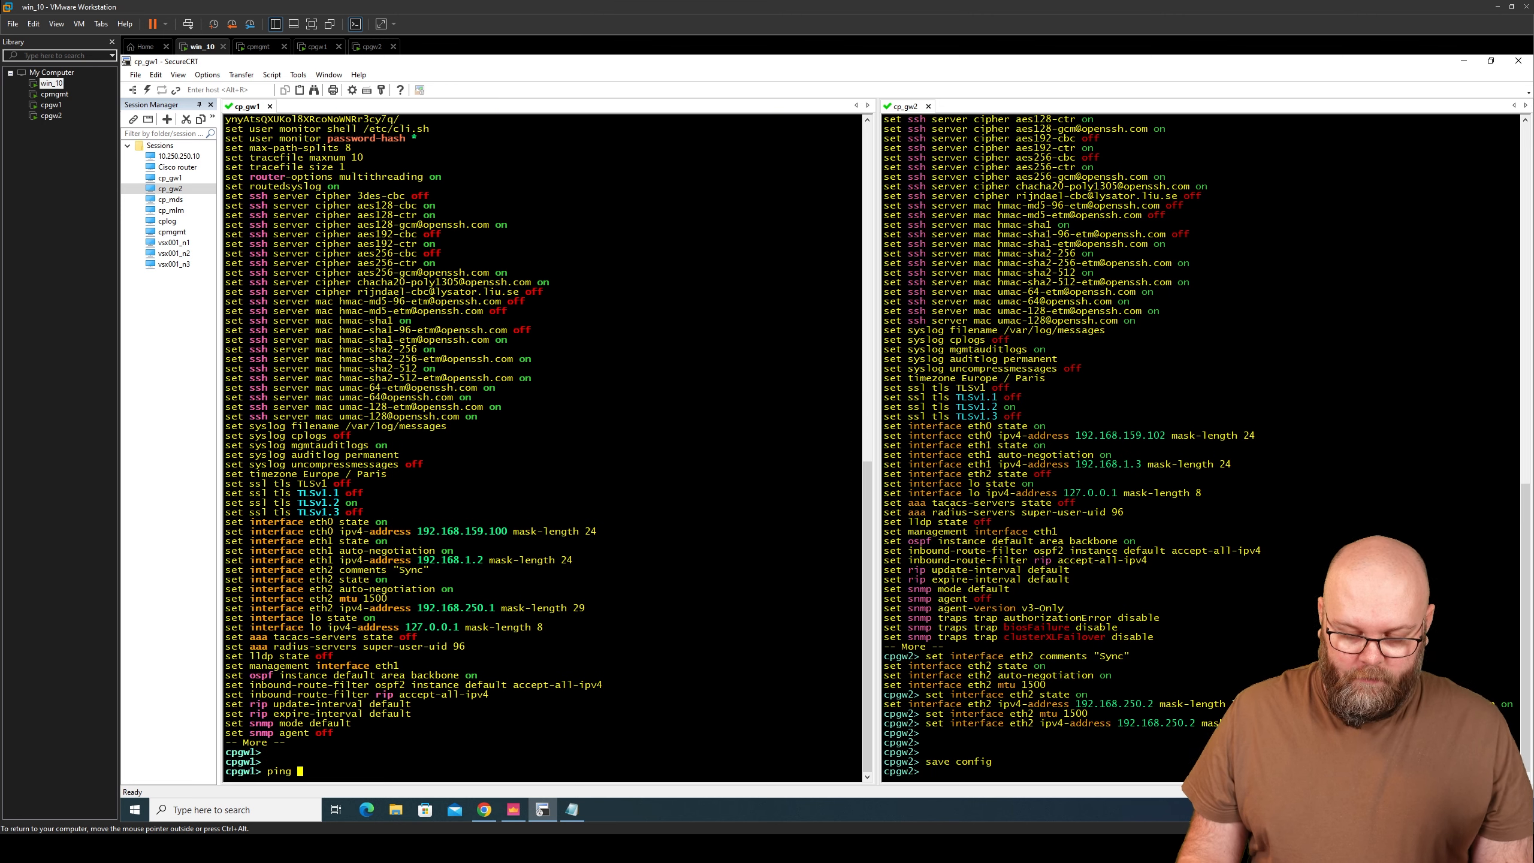
{"action": "type", "text": "ping 192.168."}
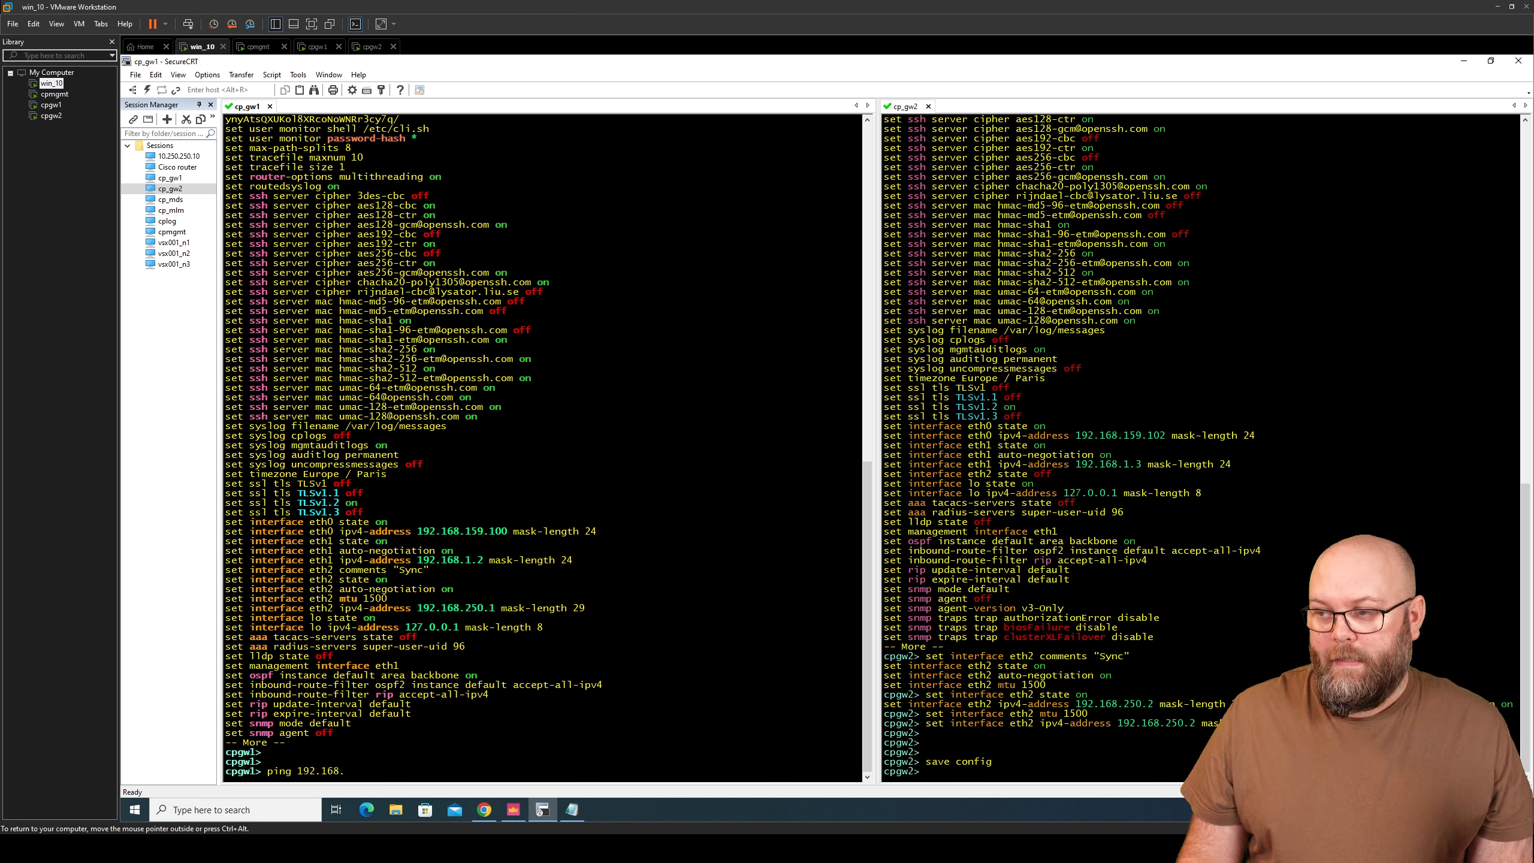
{"action": "type", "text": "250.2"}
{"action": "key", "text": "Return"}
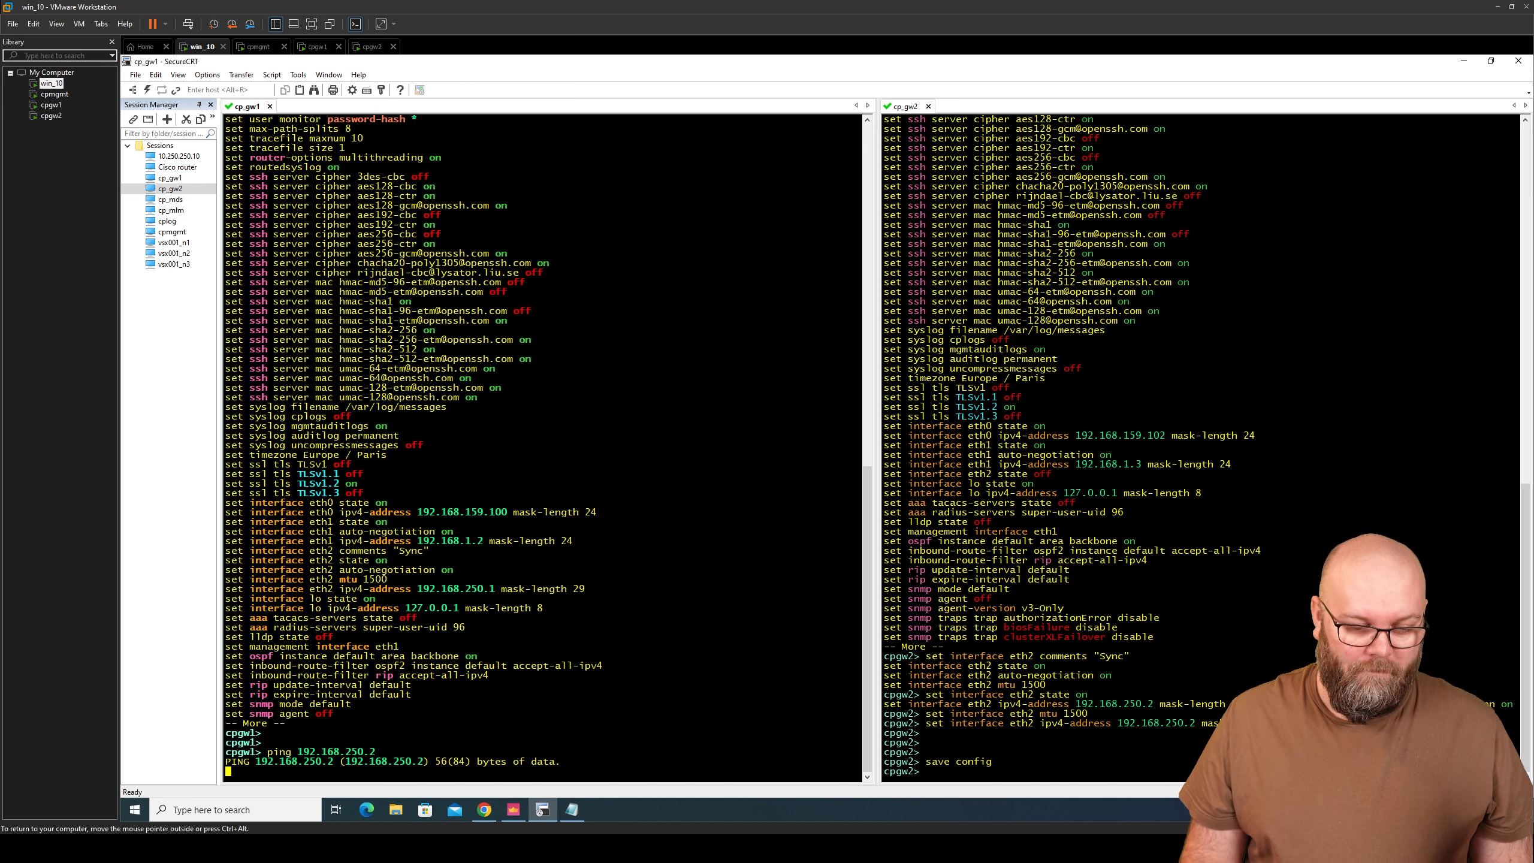
{"action": "key", "text": "ctrl+c"}
{"action": "key", "text": "Return"}
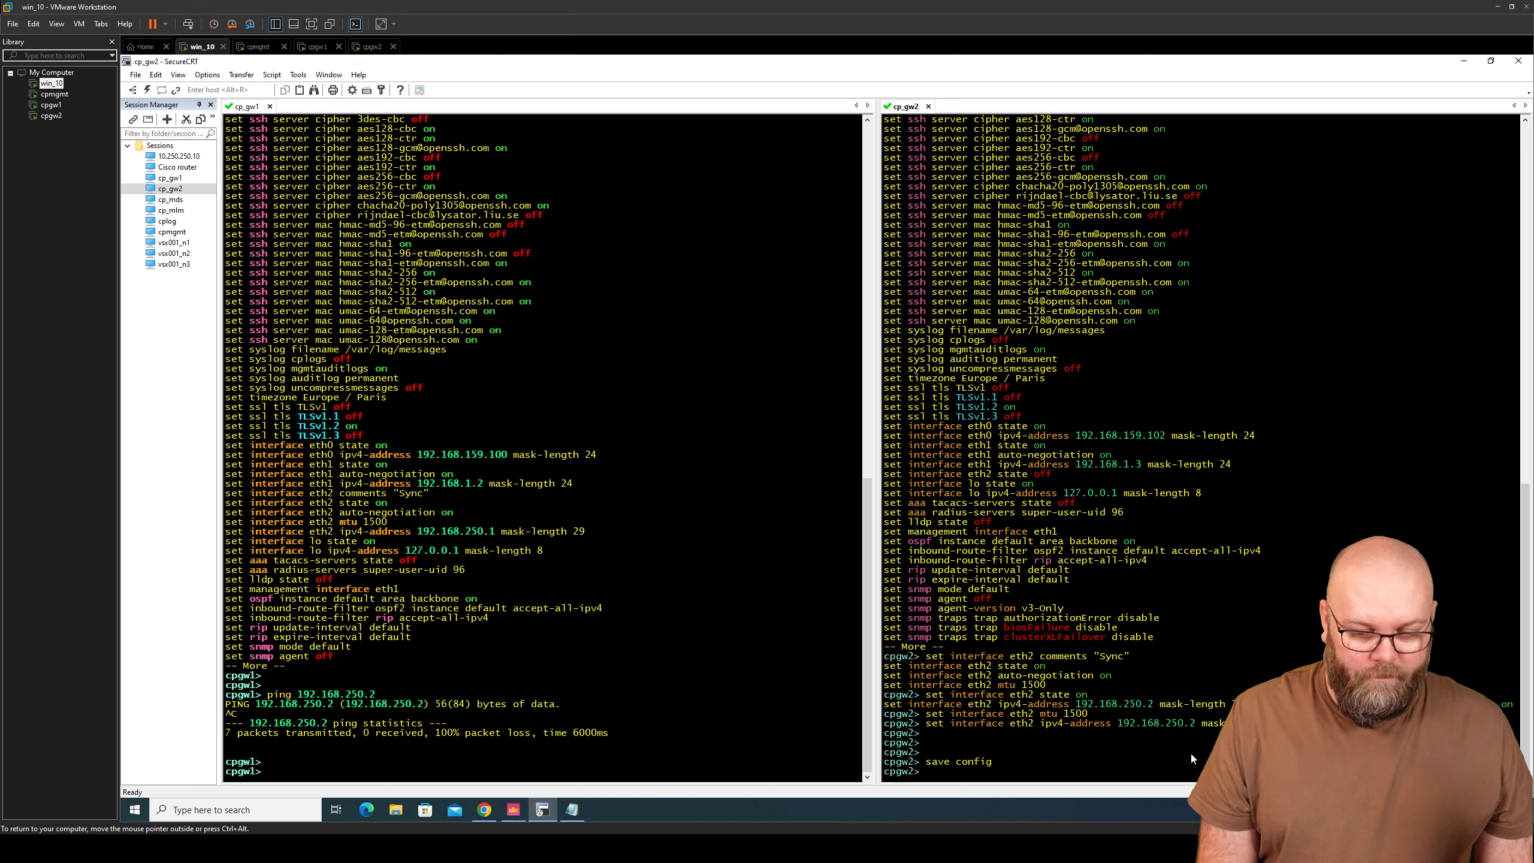
- Set an expert password on cpgw2 and enter expert mode
{"action": "type", "text": "exper"}
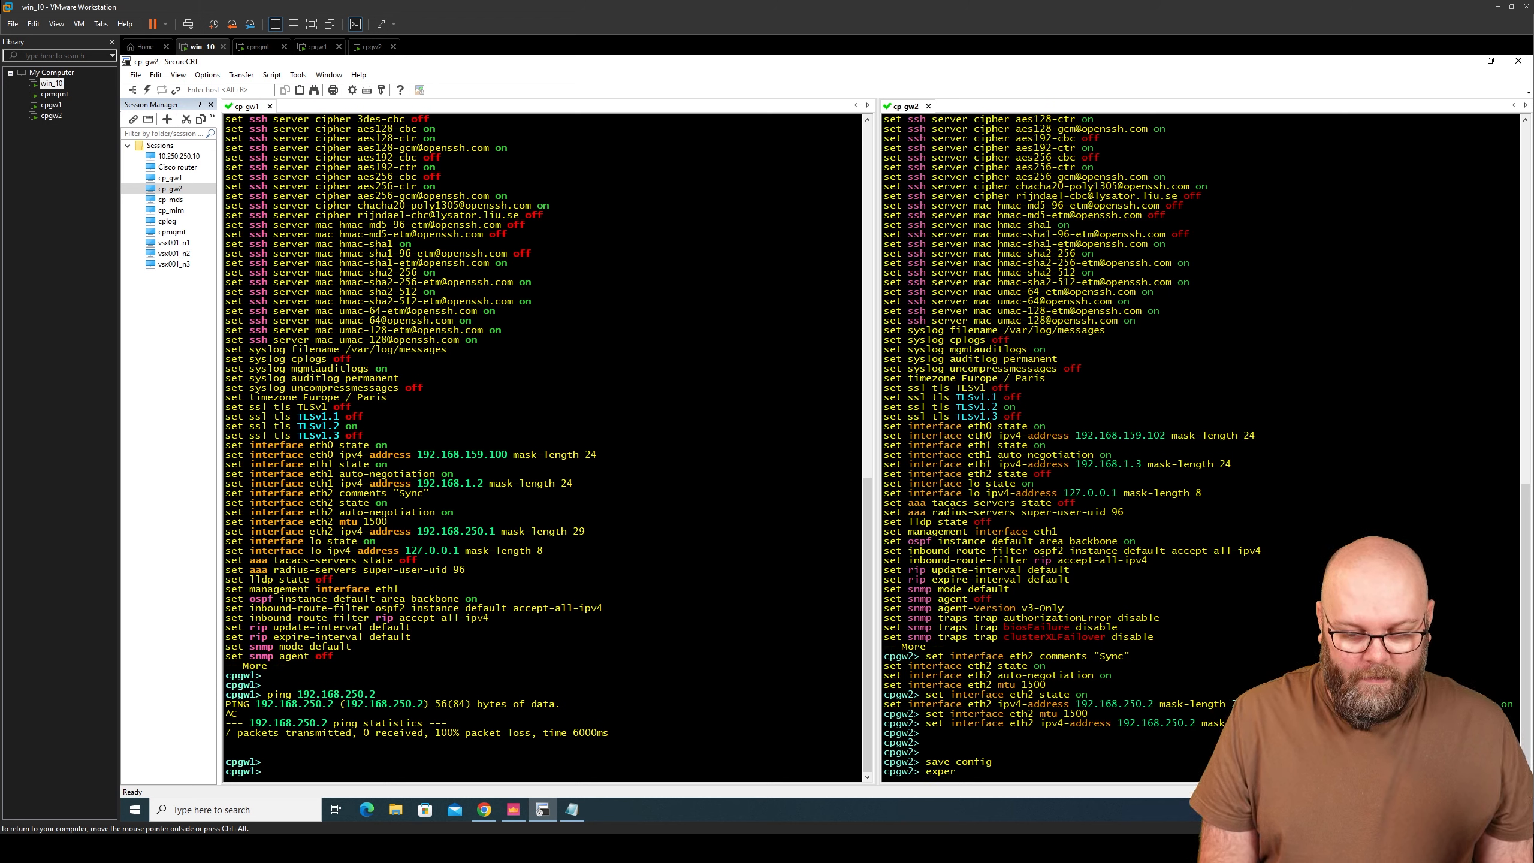
{"action": "key", "text": "BackSpace"}
{"action": "key", "text": "BackSpace"}
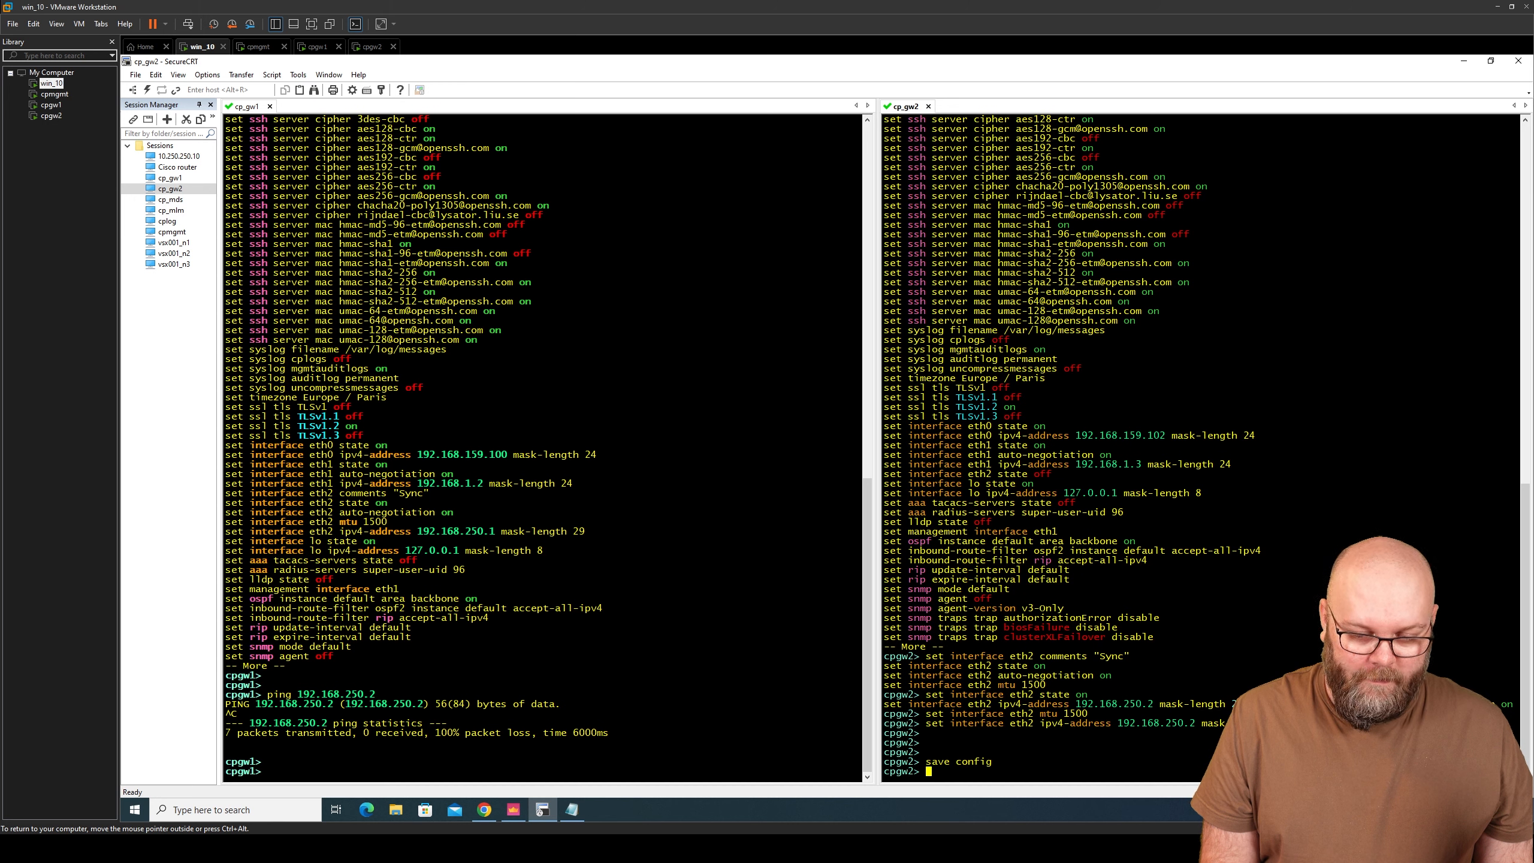
{"action": "type", "text": "set expert-password"}
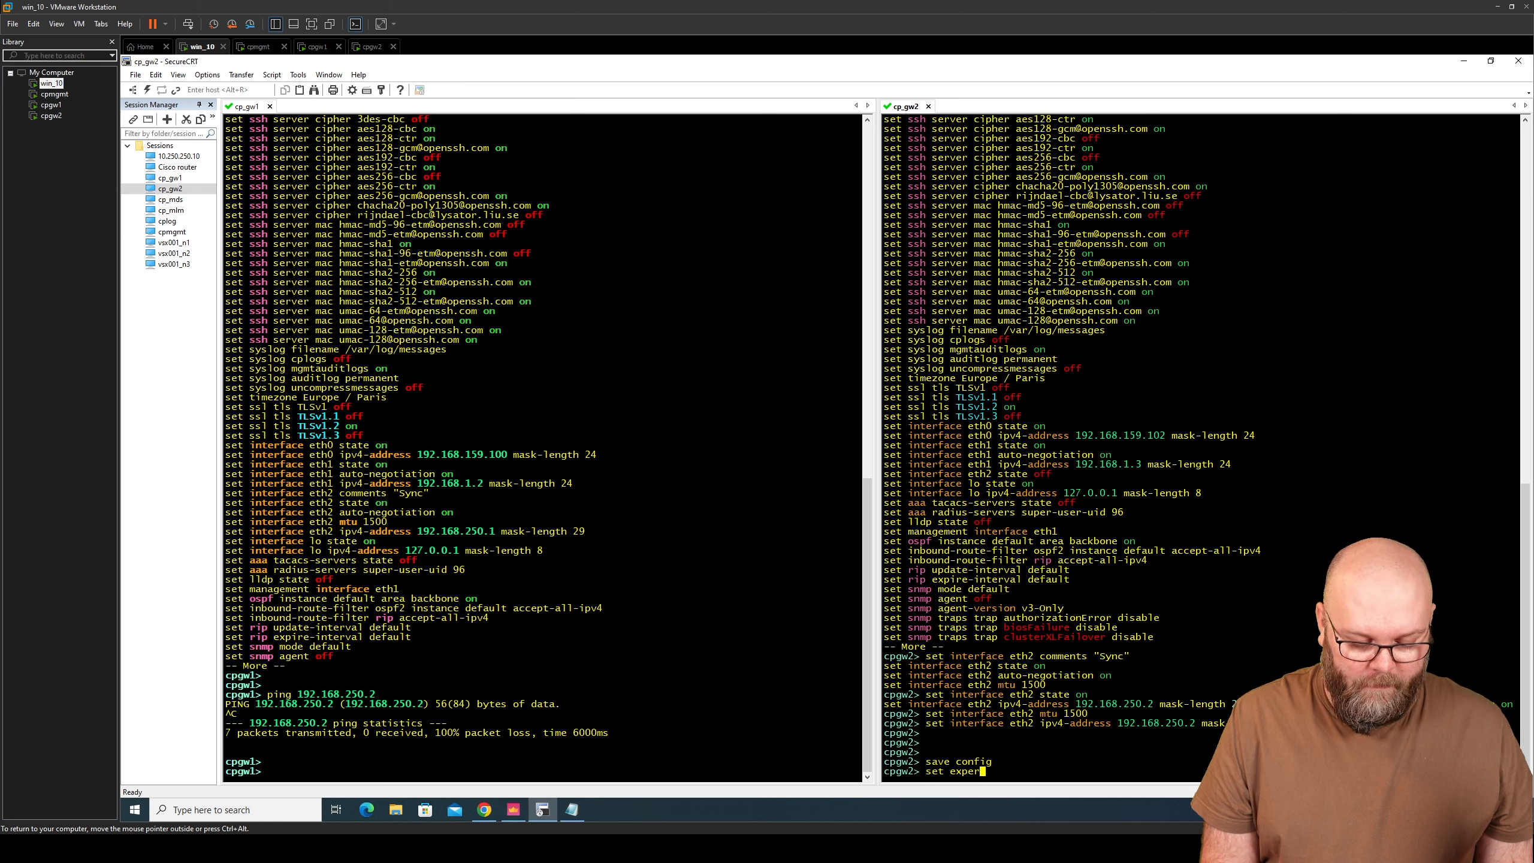
{"action": "key", "text": "Return"}
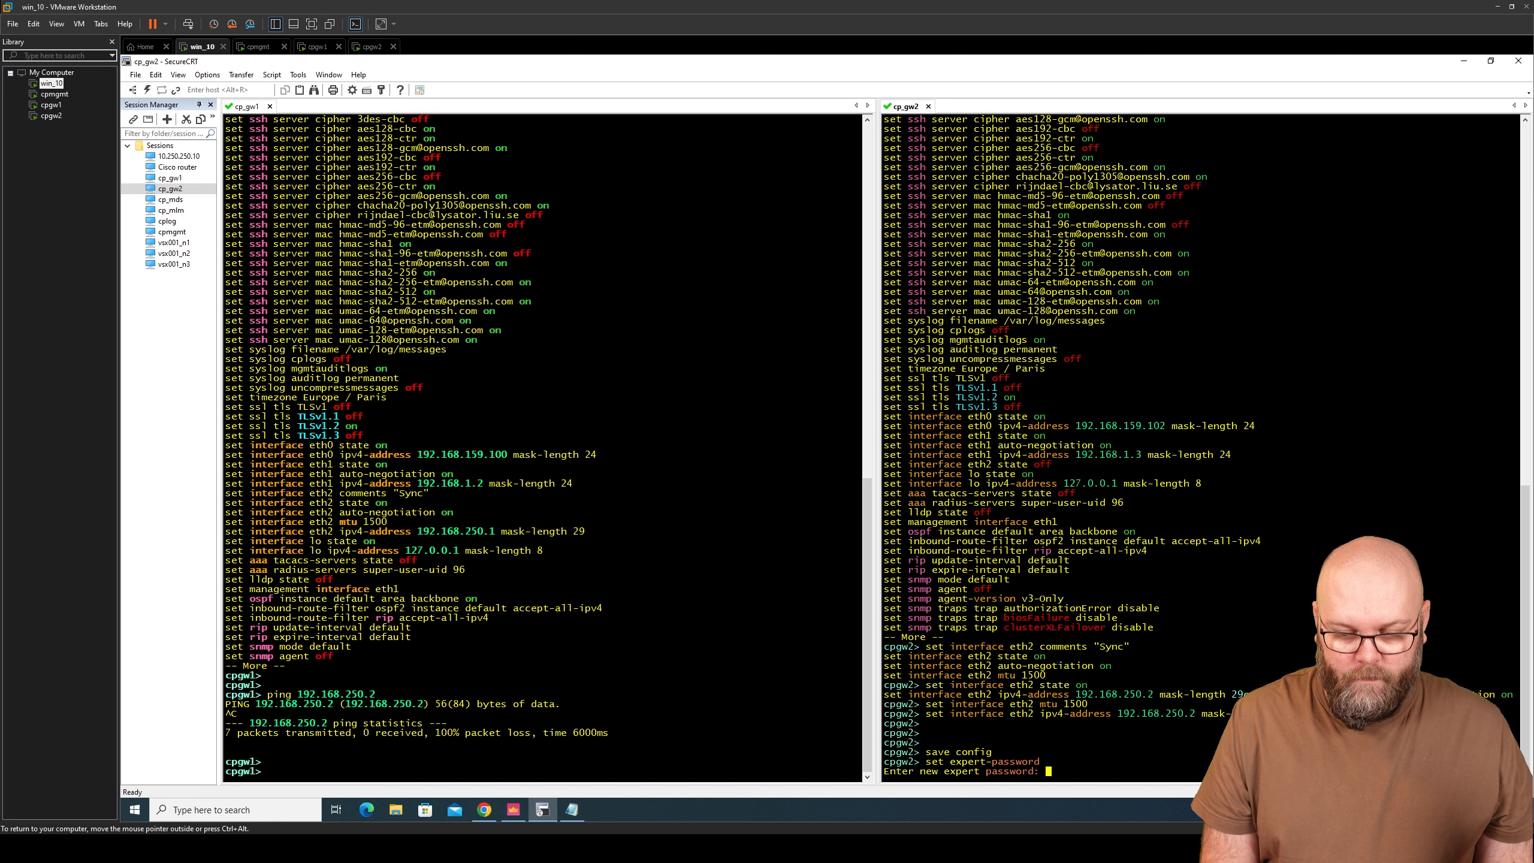
{"action": "key", "text": "Return"}
{"action": "key", "text": "Return"}
{"action": "type", "text": "expe"}
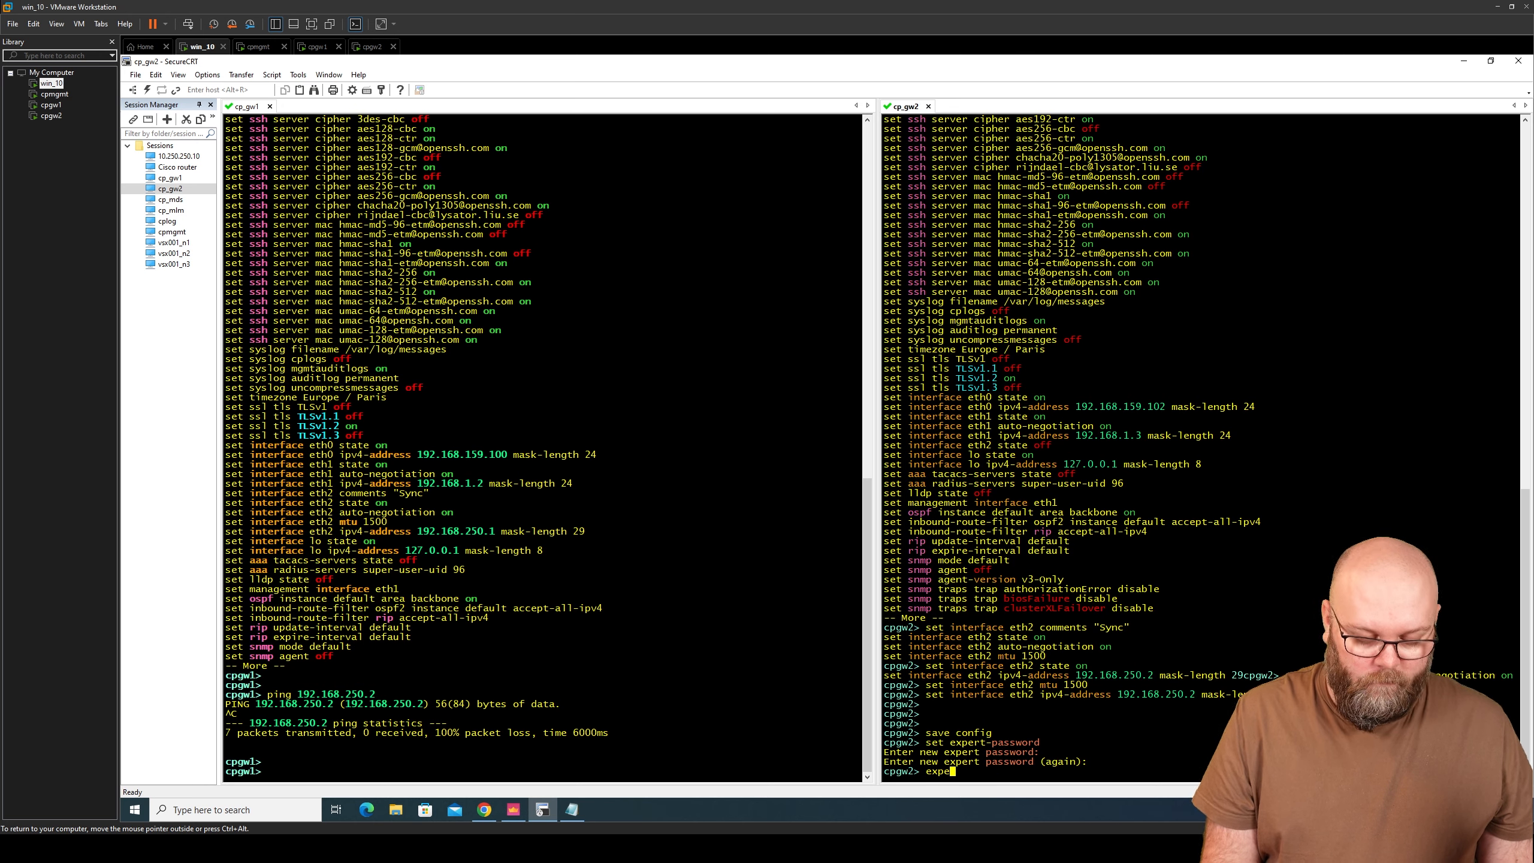
{"action": "type", "text": "rt"}
{"action": "key", "text": "Return"}
{"action": "key", "text": "Return"}
{"action": "key", "text": "Return"}
{"action": "key", "text": "Return"}
{"action": "key", "text": "Return"}
{"action": "key", "text": "Return"}
{"action": "key", "text": "Return"}
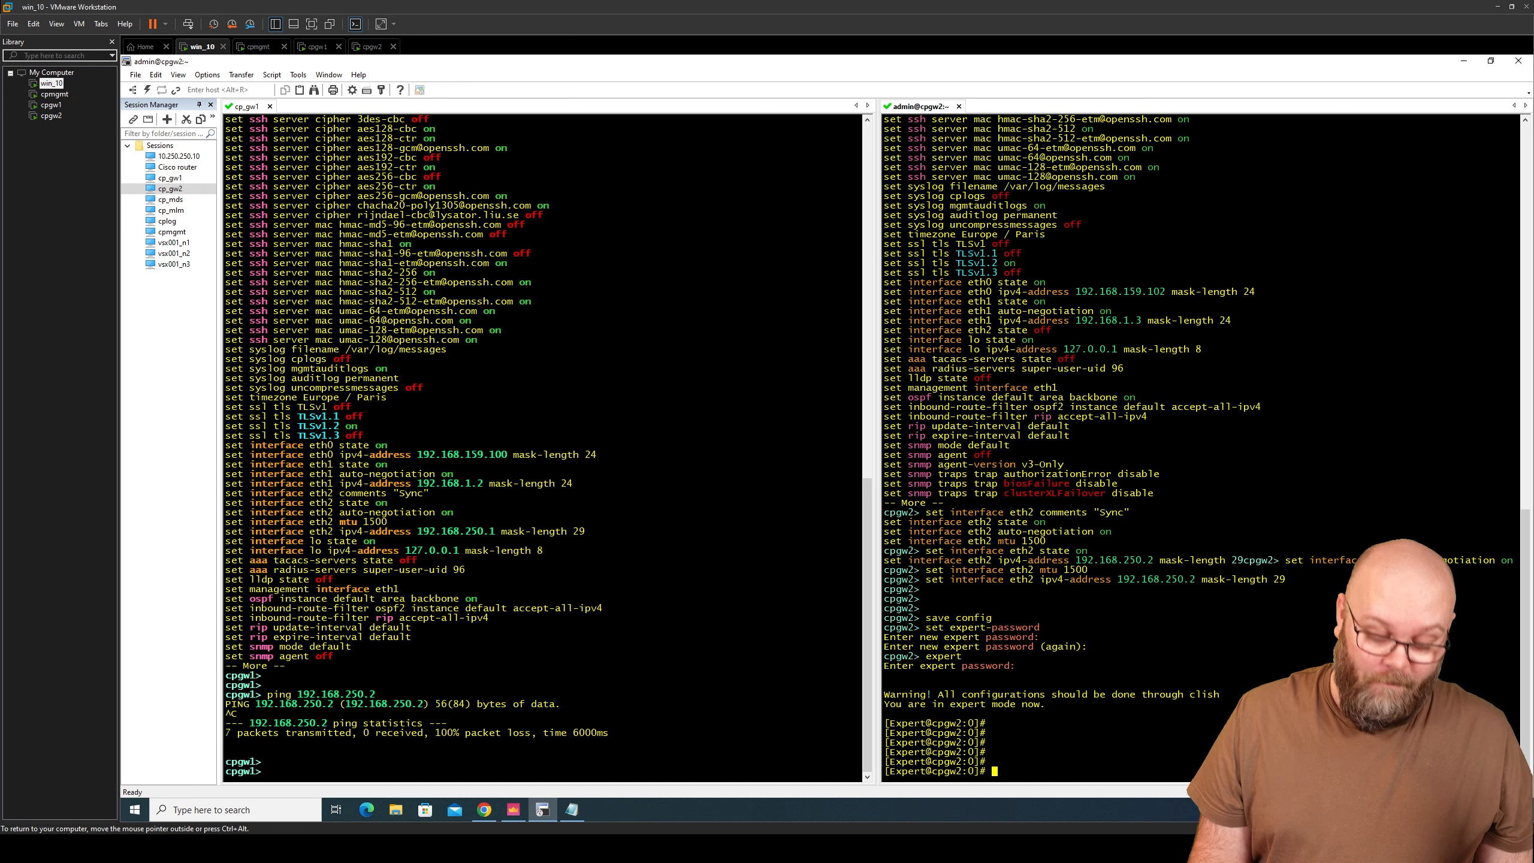
- Uninstall cpgw2's local security policy with 'fw unloadlocal'
{"action": "type", "text": "fw unloadlocal"}
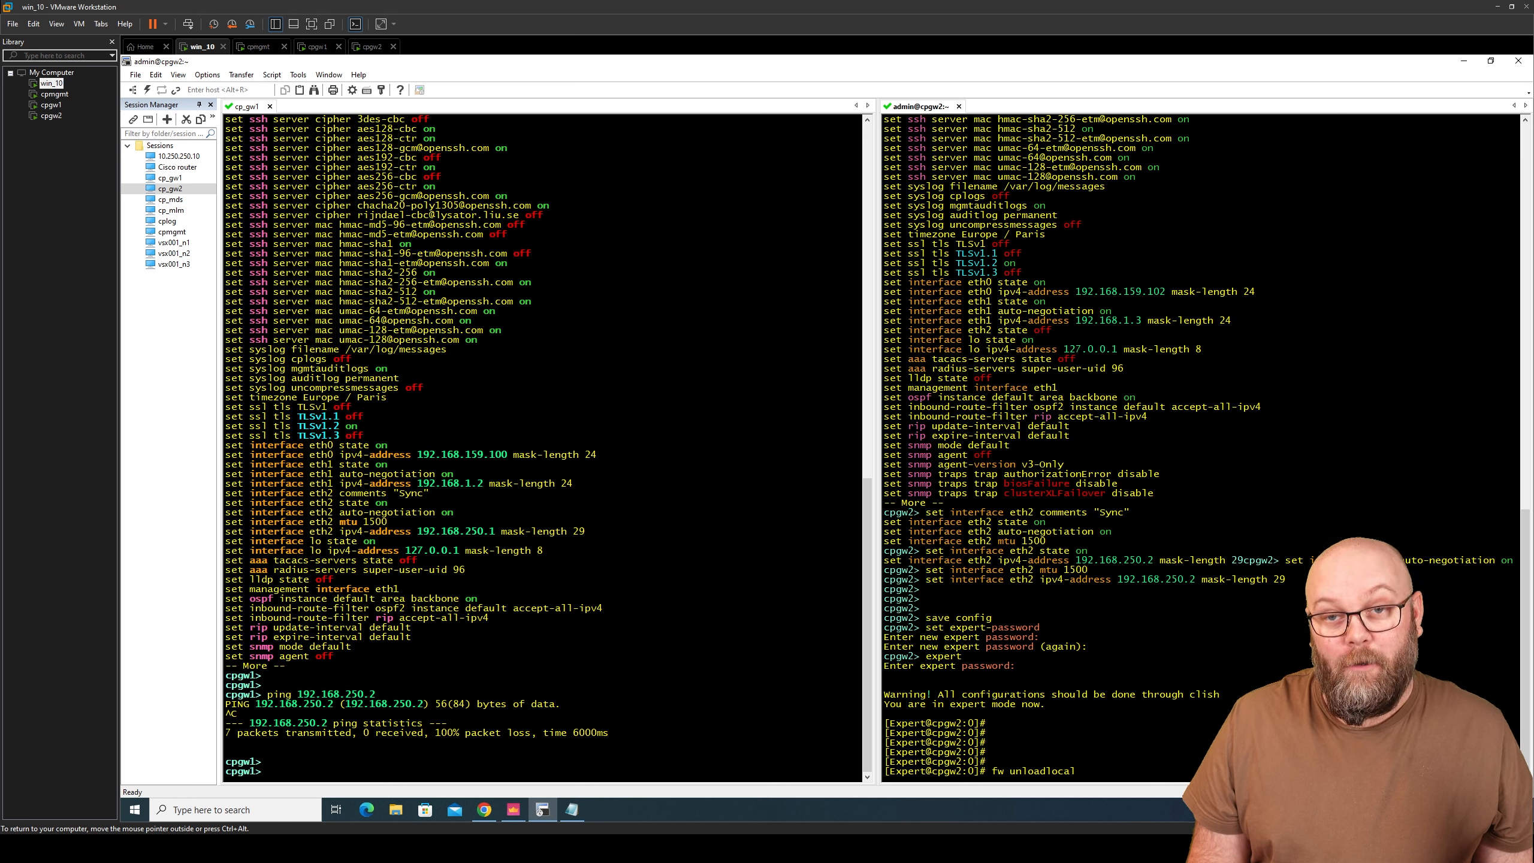
{"action": "key", "text": "Return"}
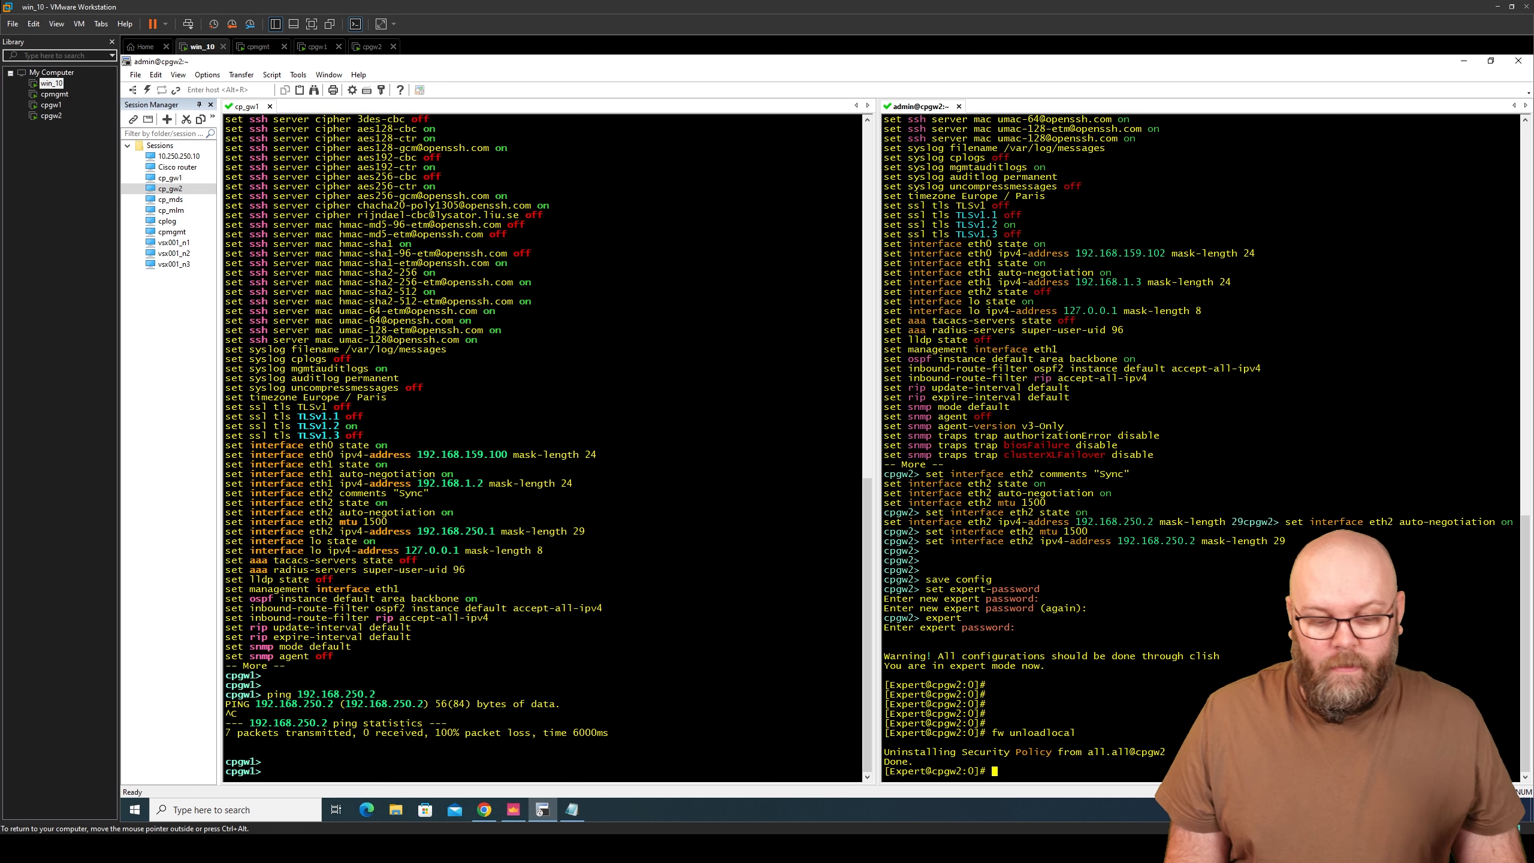
{"action": "left_click", "coordinate": [767, 681]}
- Rerun the ping from cpgw1 to 192.168.250.2, now getting 0% loss
{"action": "key", "text": "Up"}
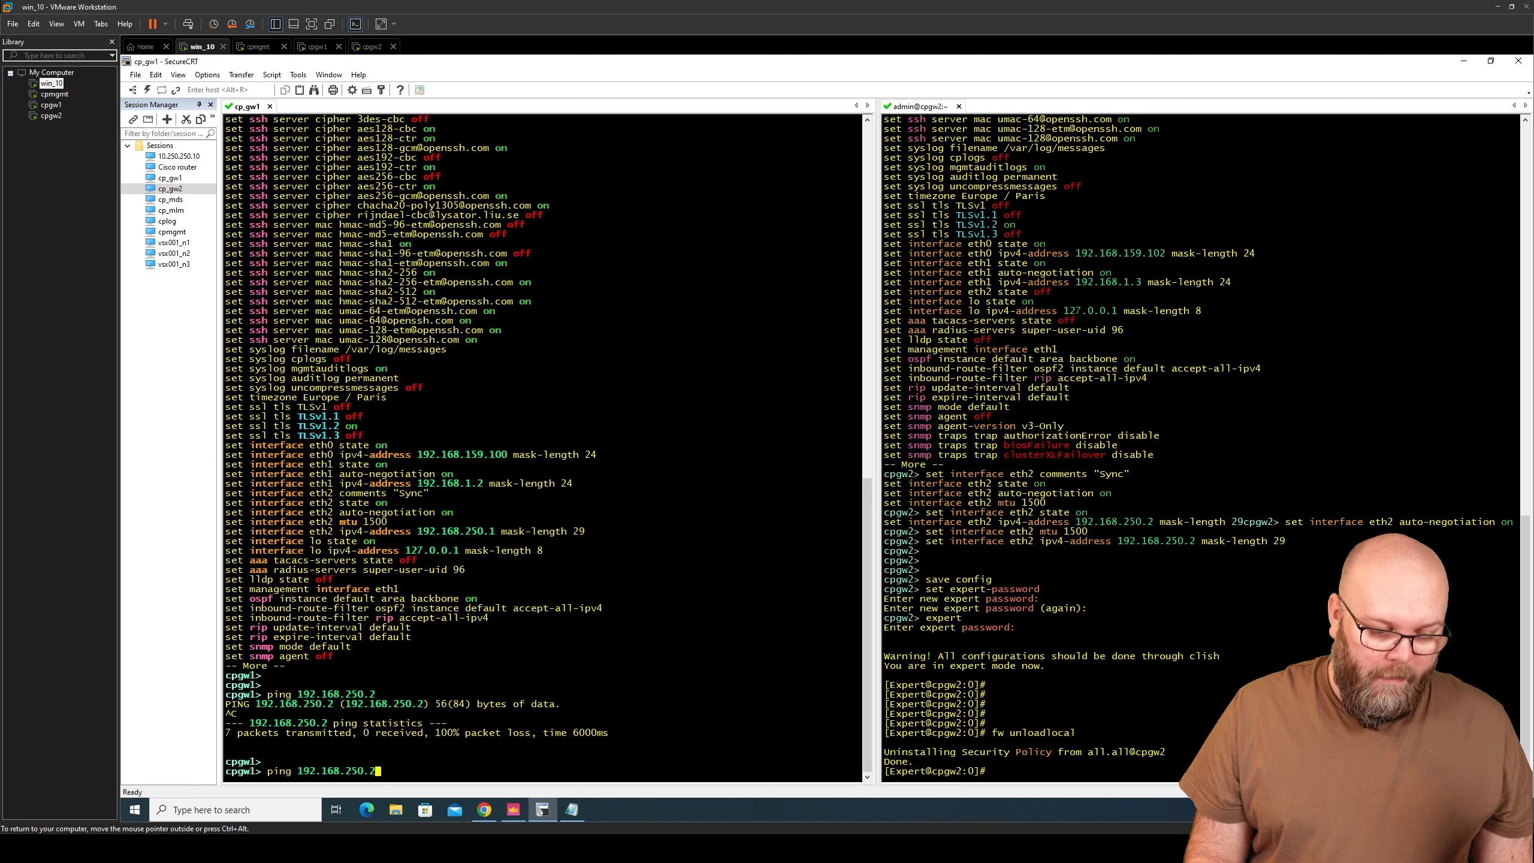
{"action": "key", "text": "Return"}
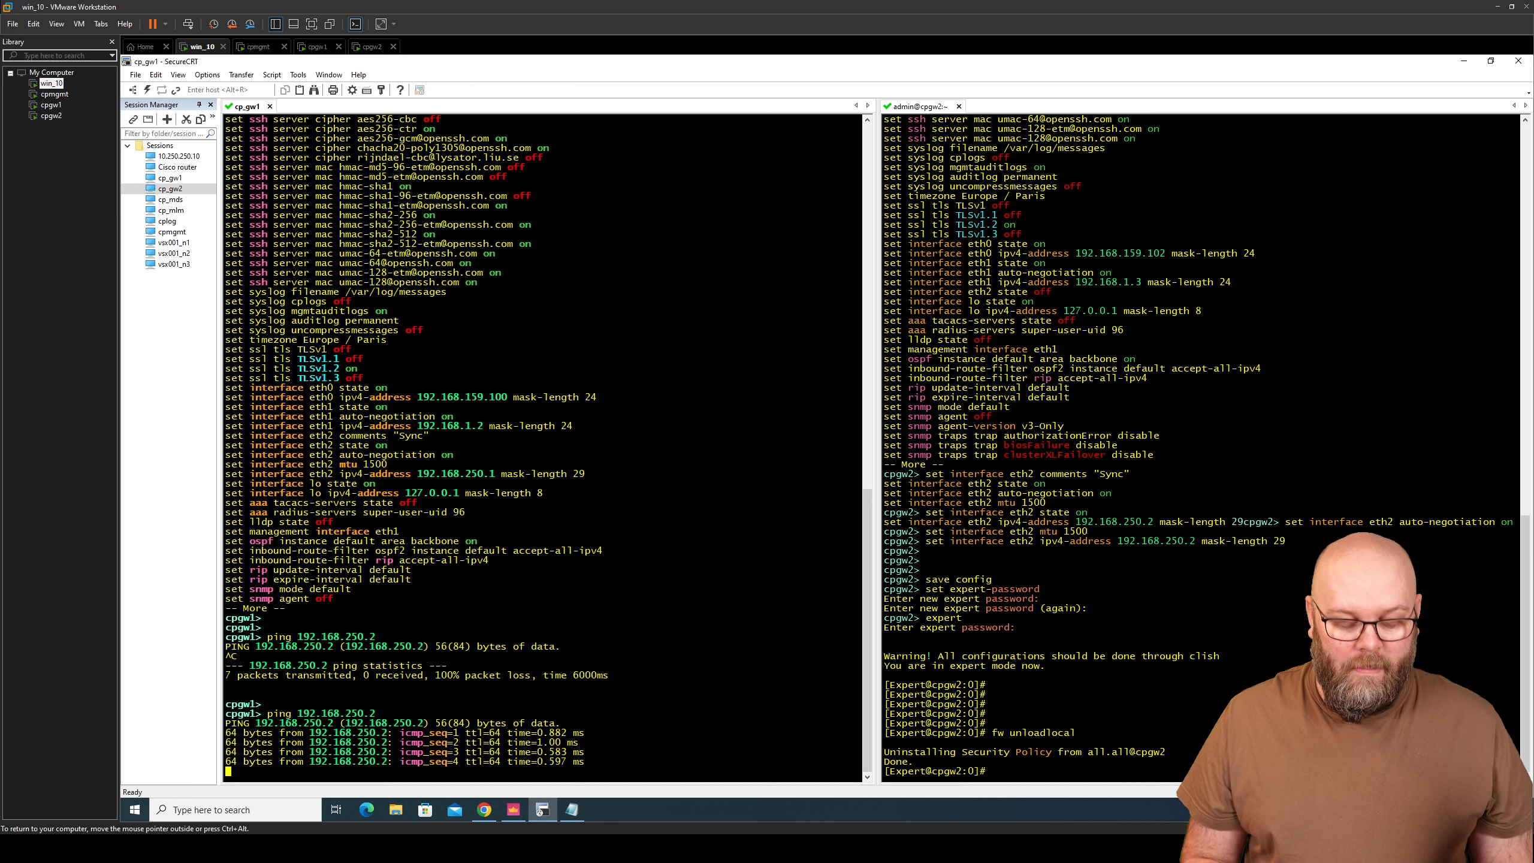
{"action": "key", "text": "ctrl+c"}
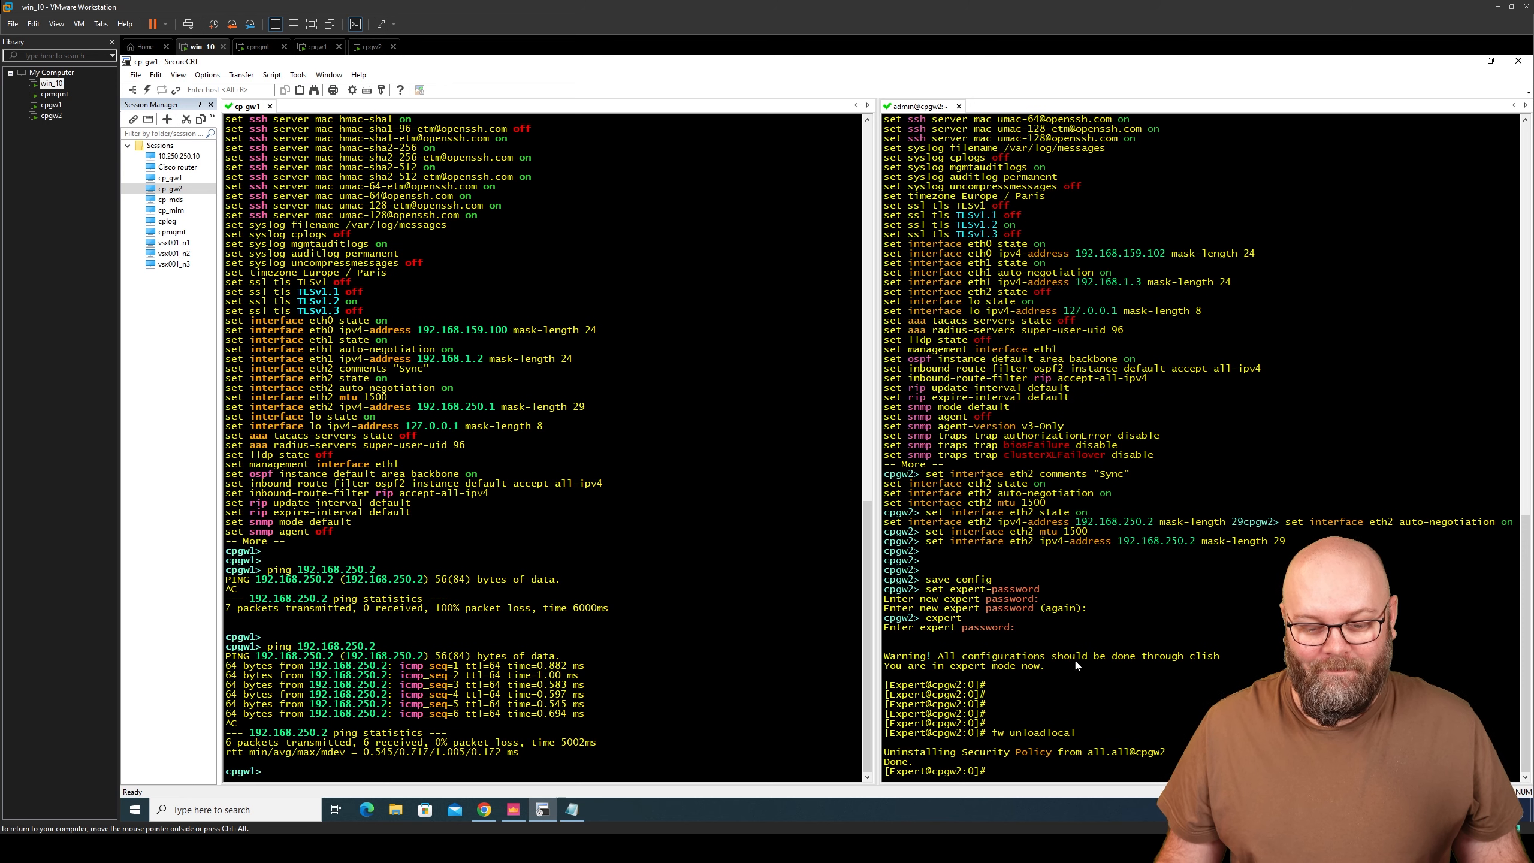
- Ping 192.168.1.200 from both cpgw2 and cpgw1 successfully
{"action": "left_click", "coordinate": [1218, 720]}
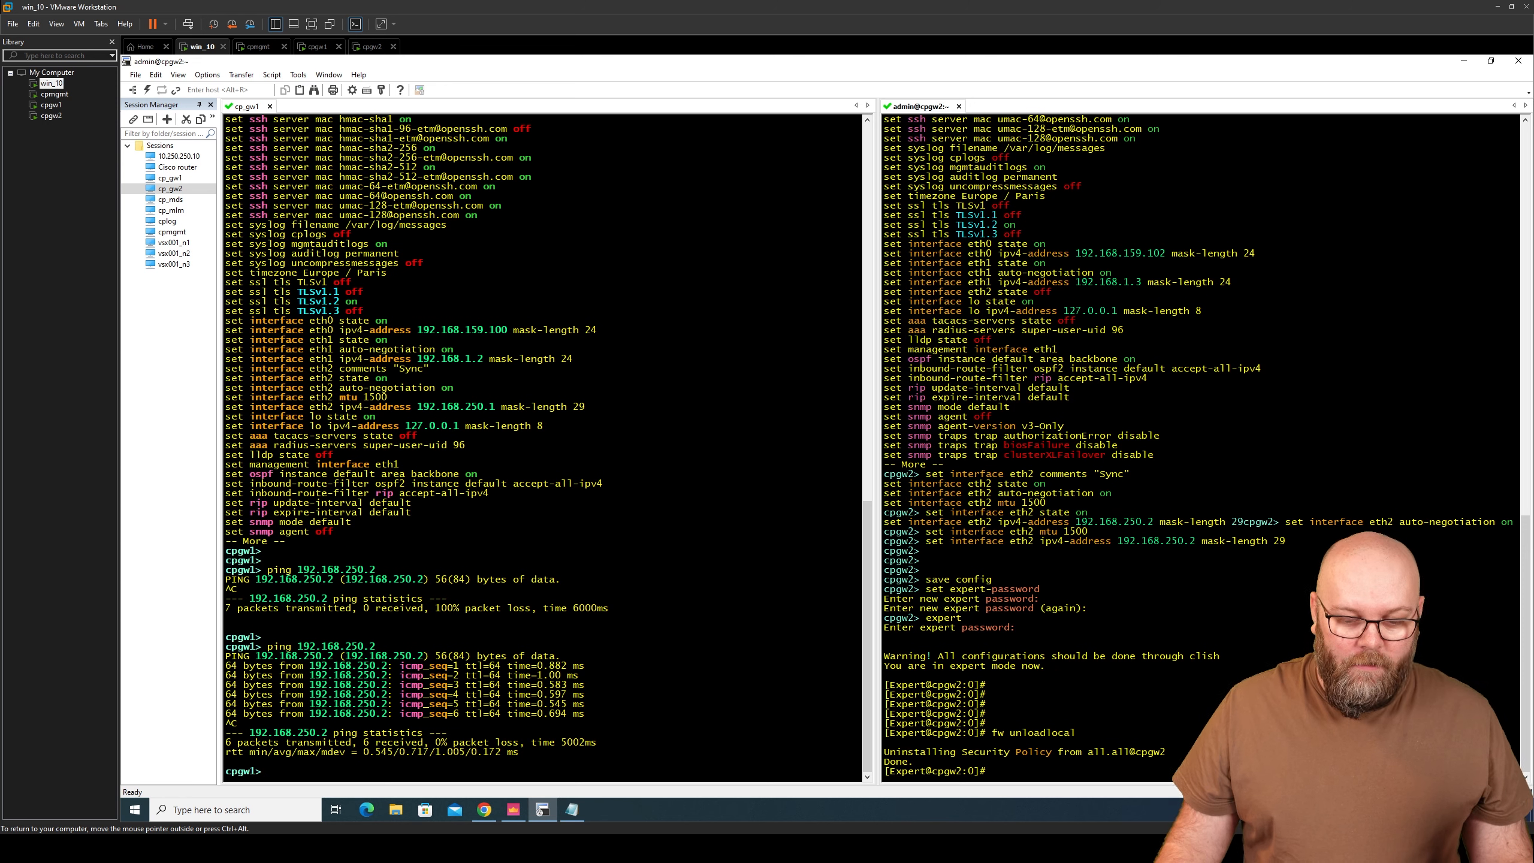
{"action": "type", "text": "ping "}
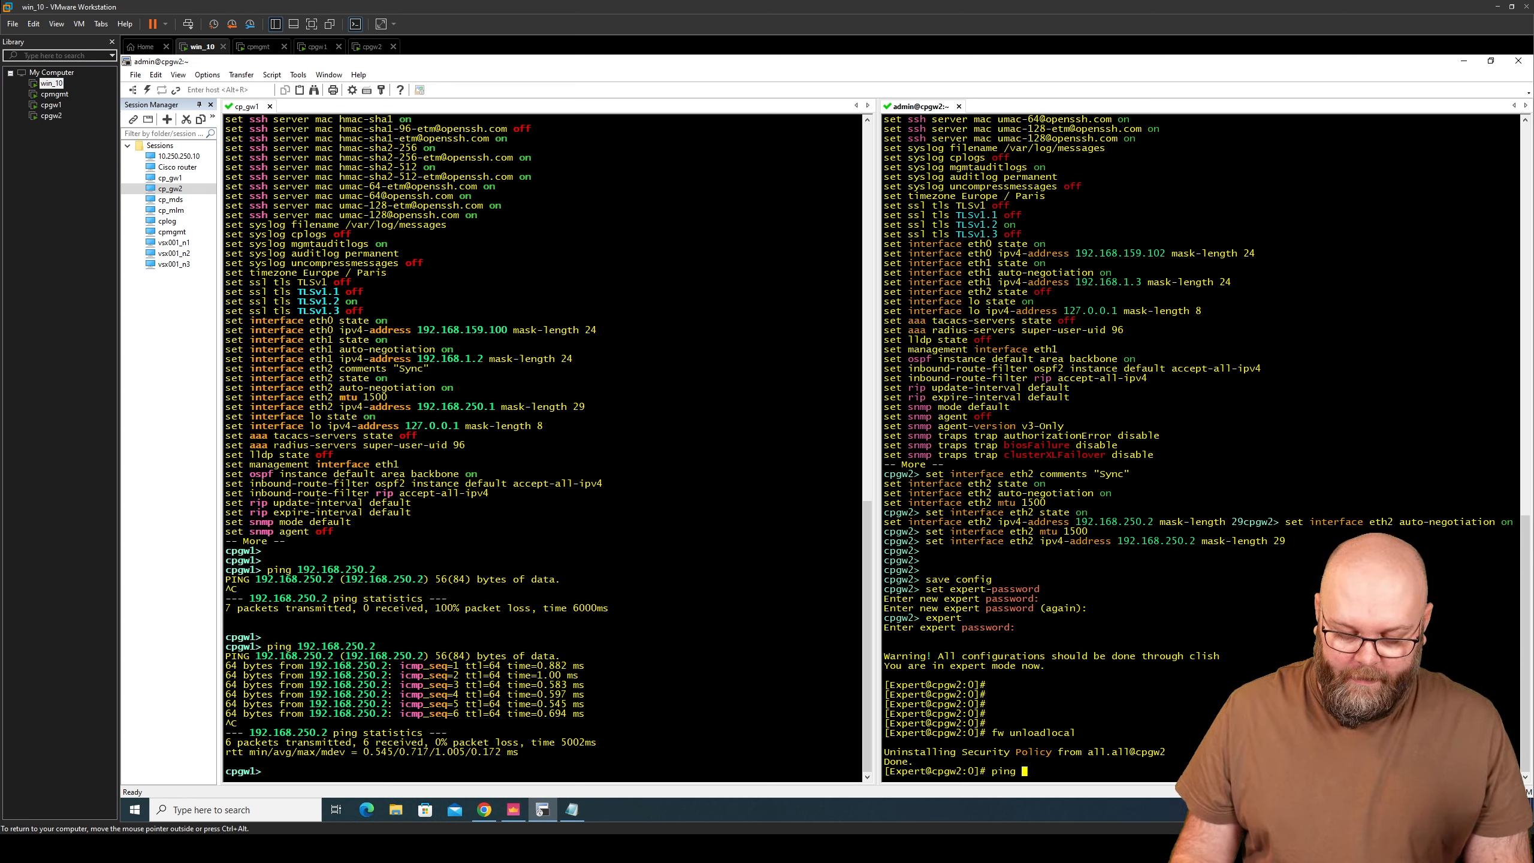
{"action": "type", "text": "192.168."}
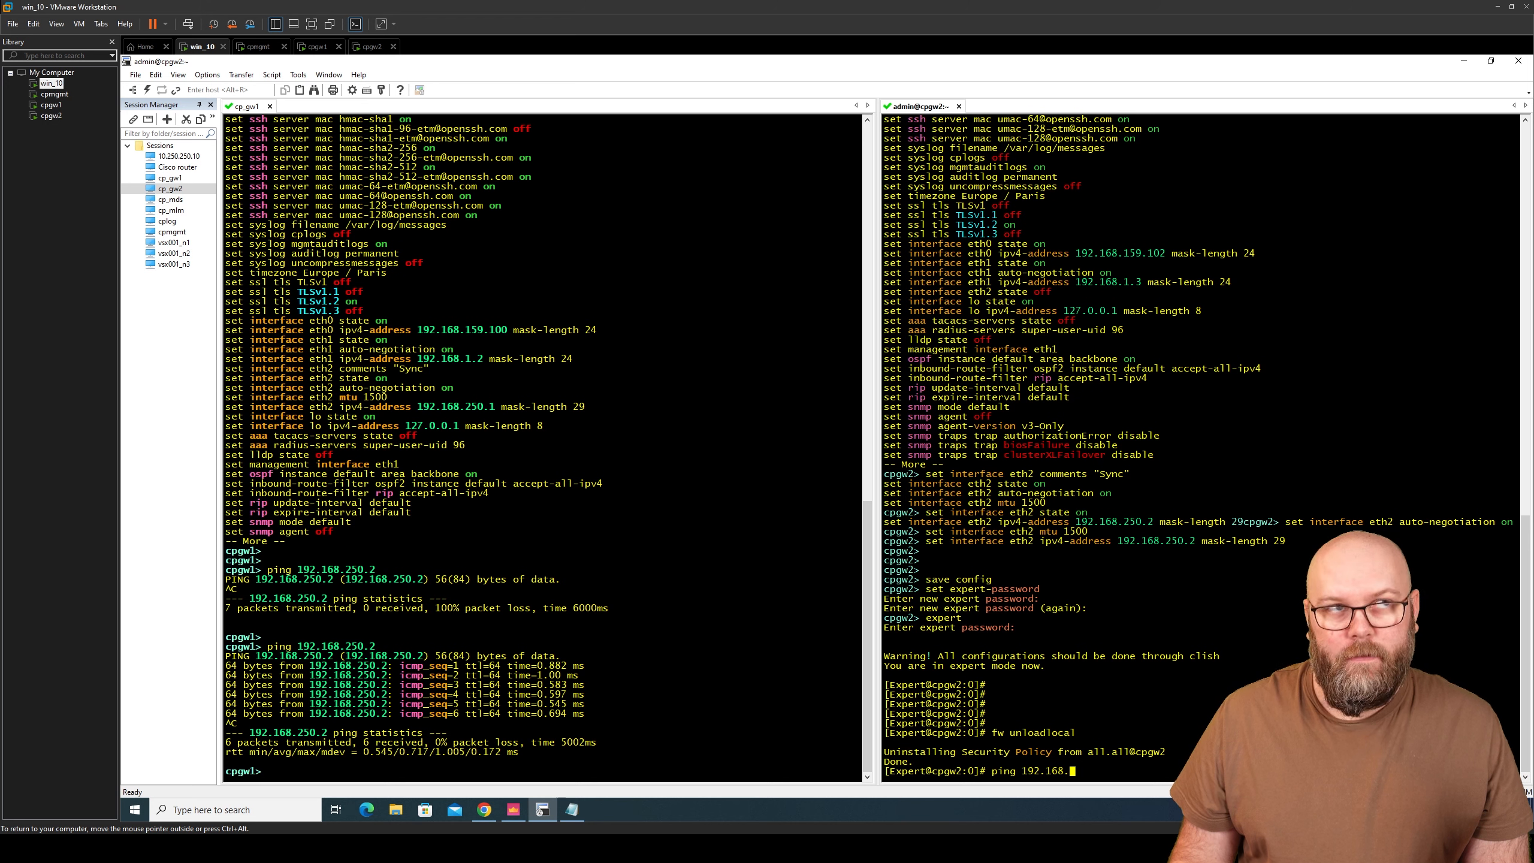
{"action": "type", "text": "1.200"}
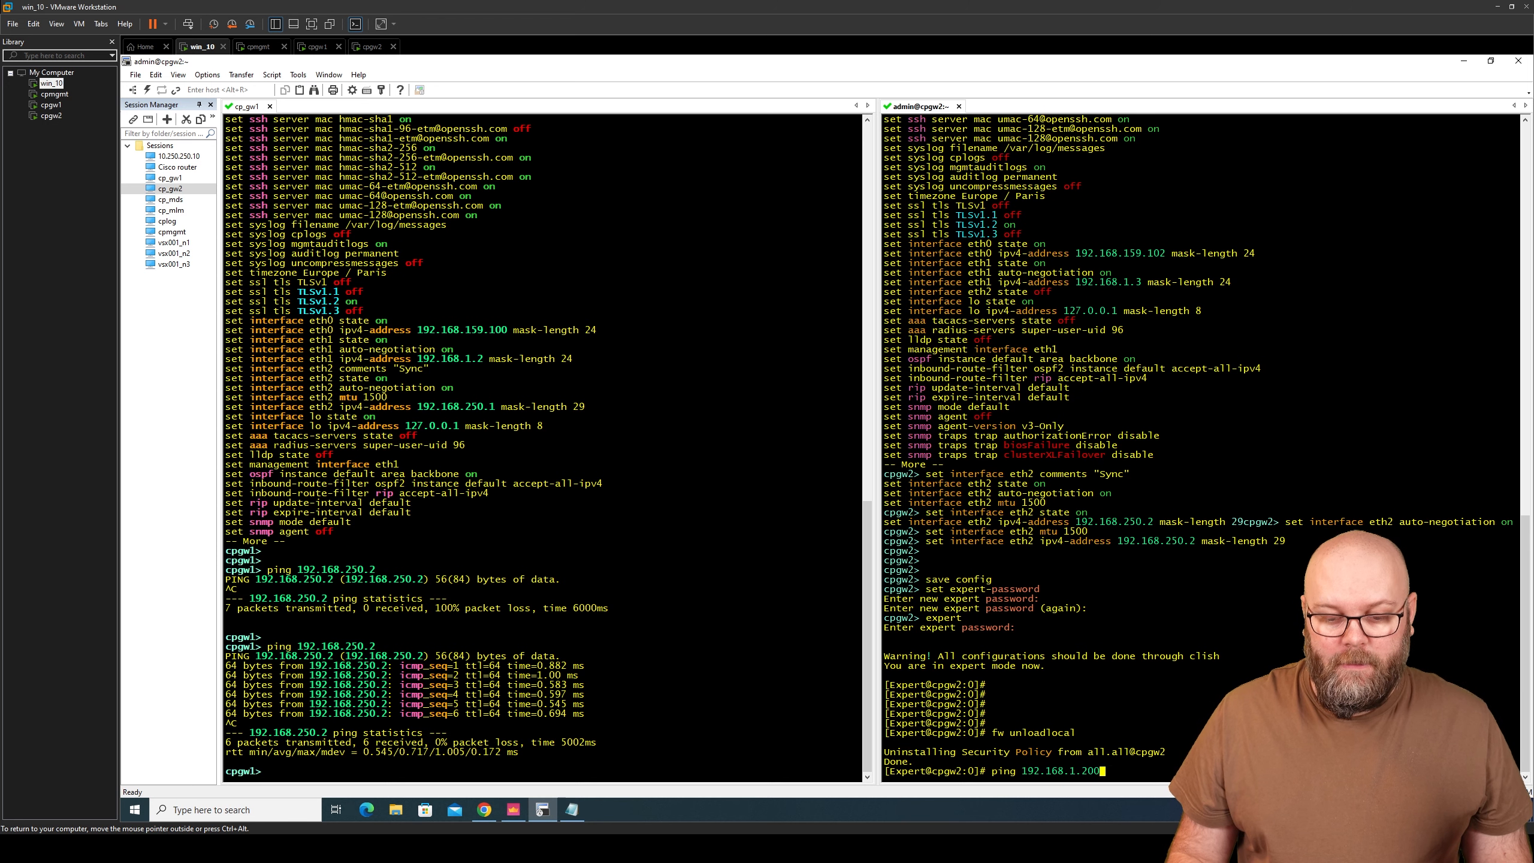
{"action": "key", "text": "Return"}
{"action": "key", "text": "ctrl+c"}
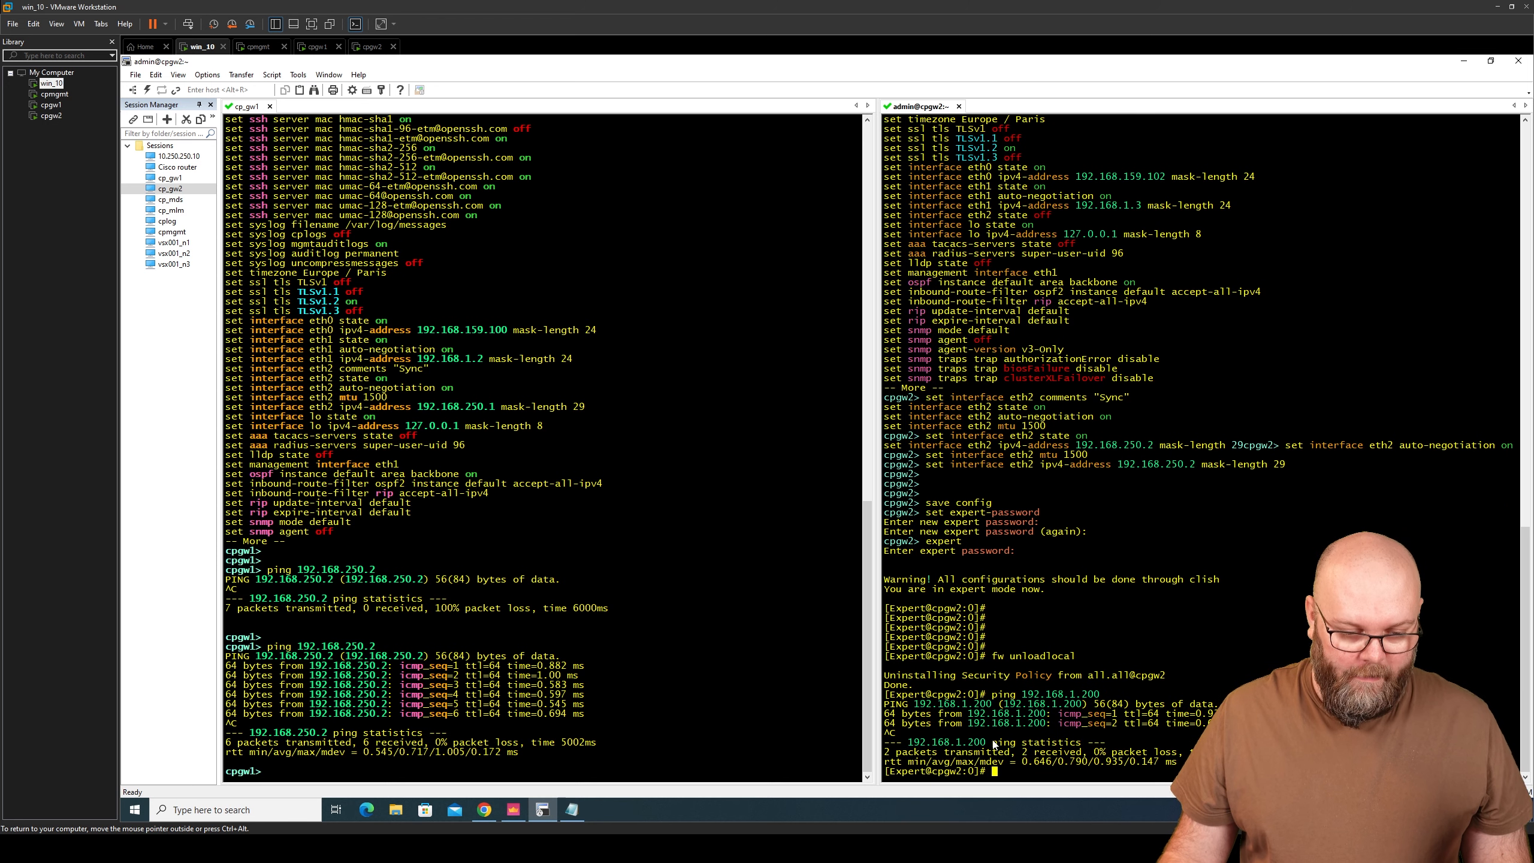
{"action": "left_click", "coordinate": [786, 718]}
{"action": "type", "text": "ping "}
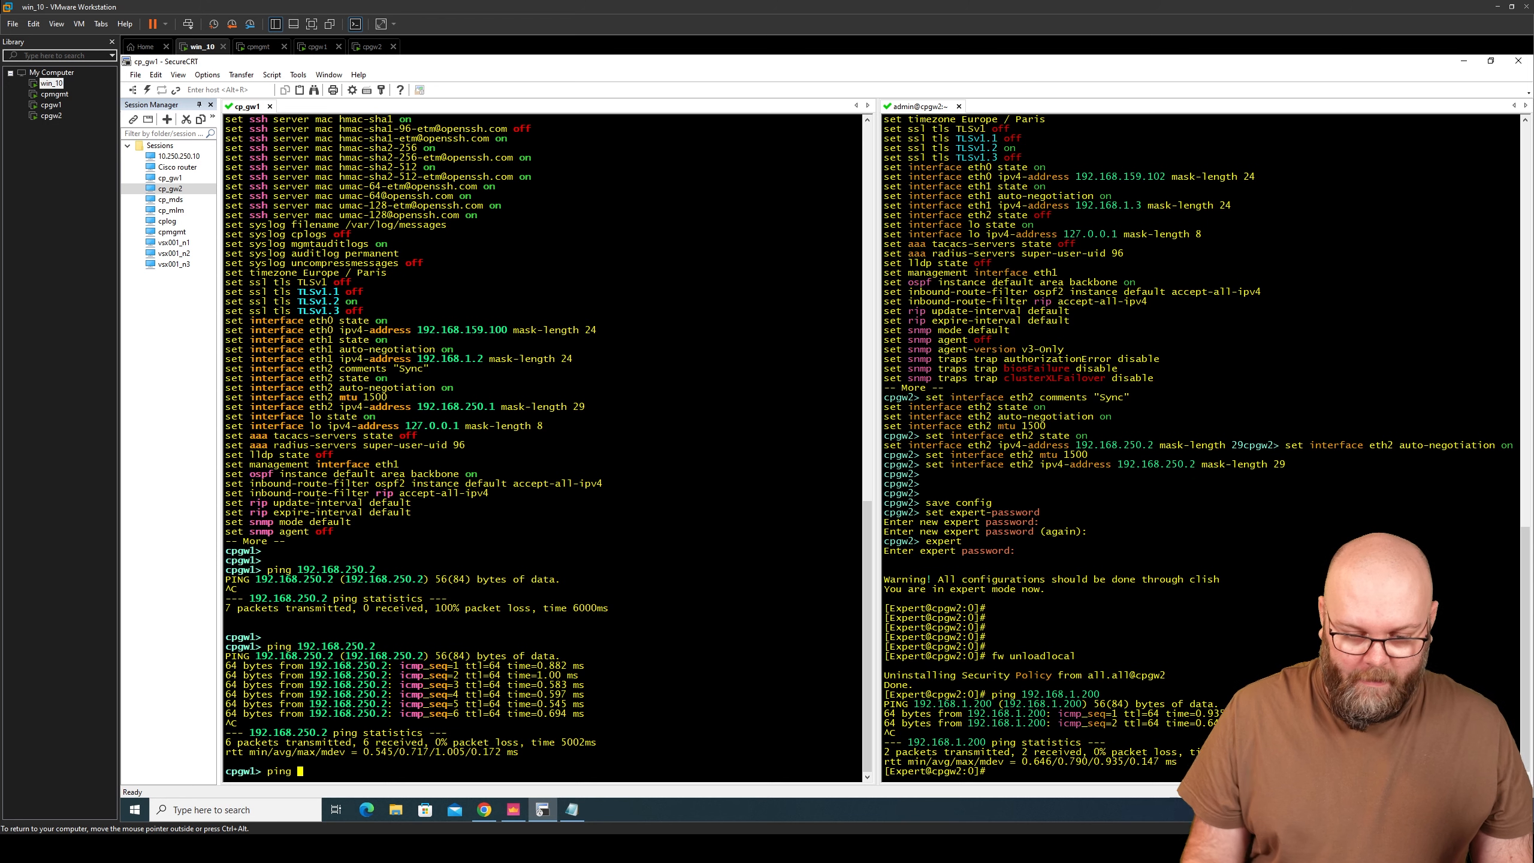
{"action": "type", "text": "192.168.1.200"}
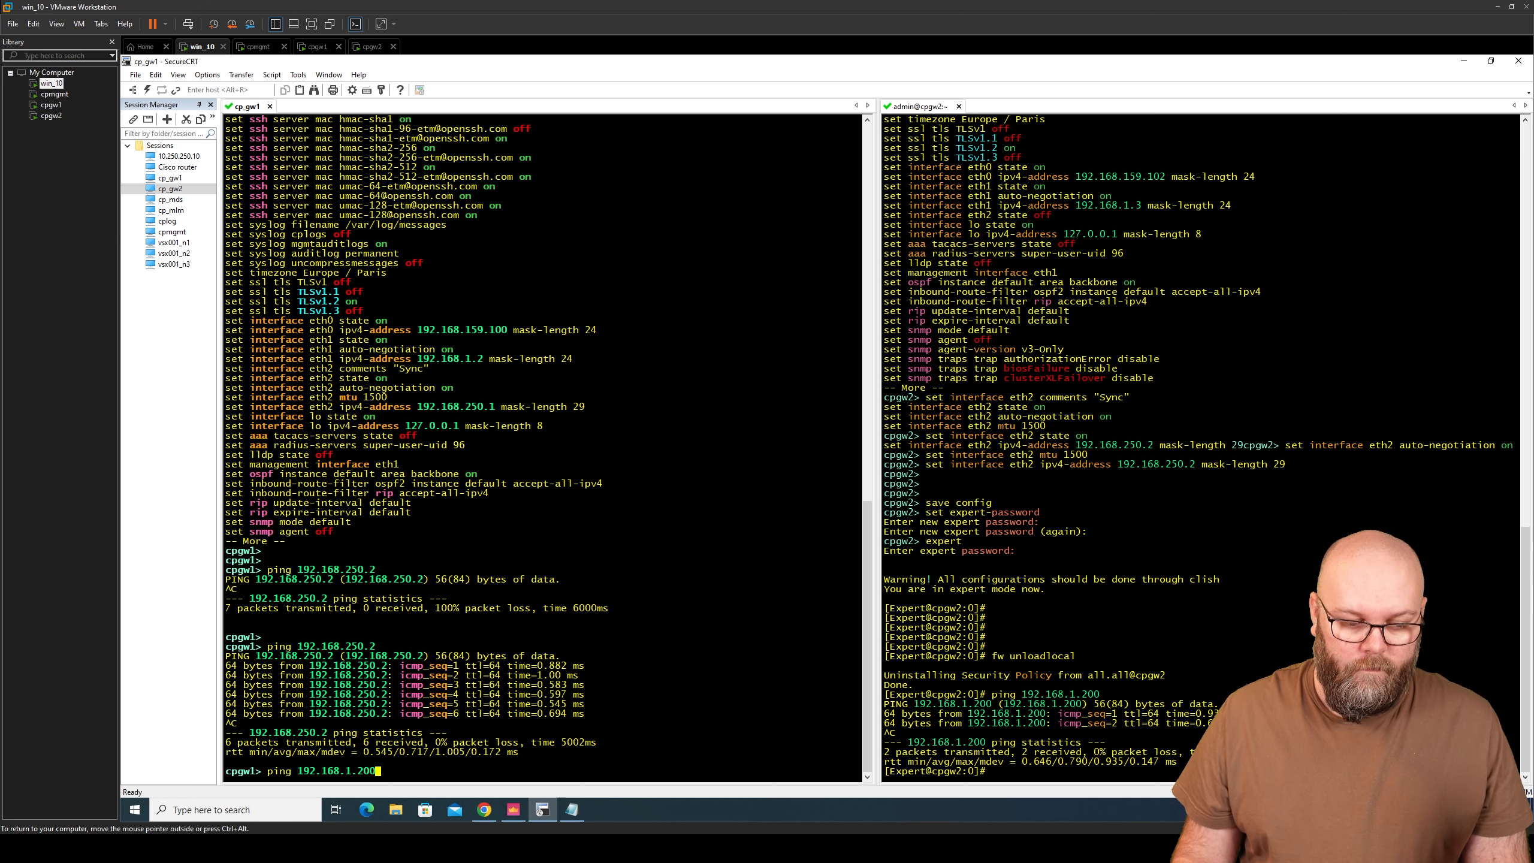
{"action": "key", "text": "Return"}
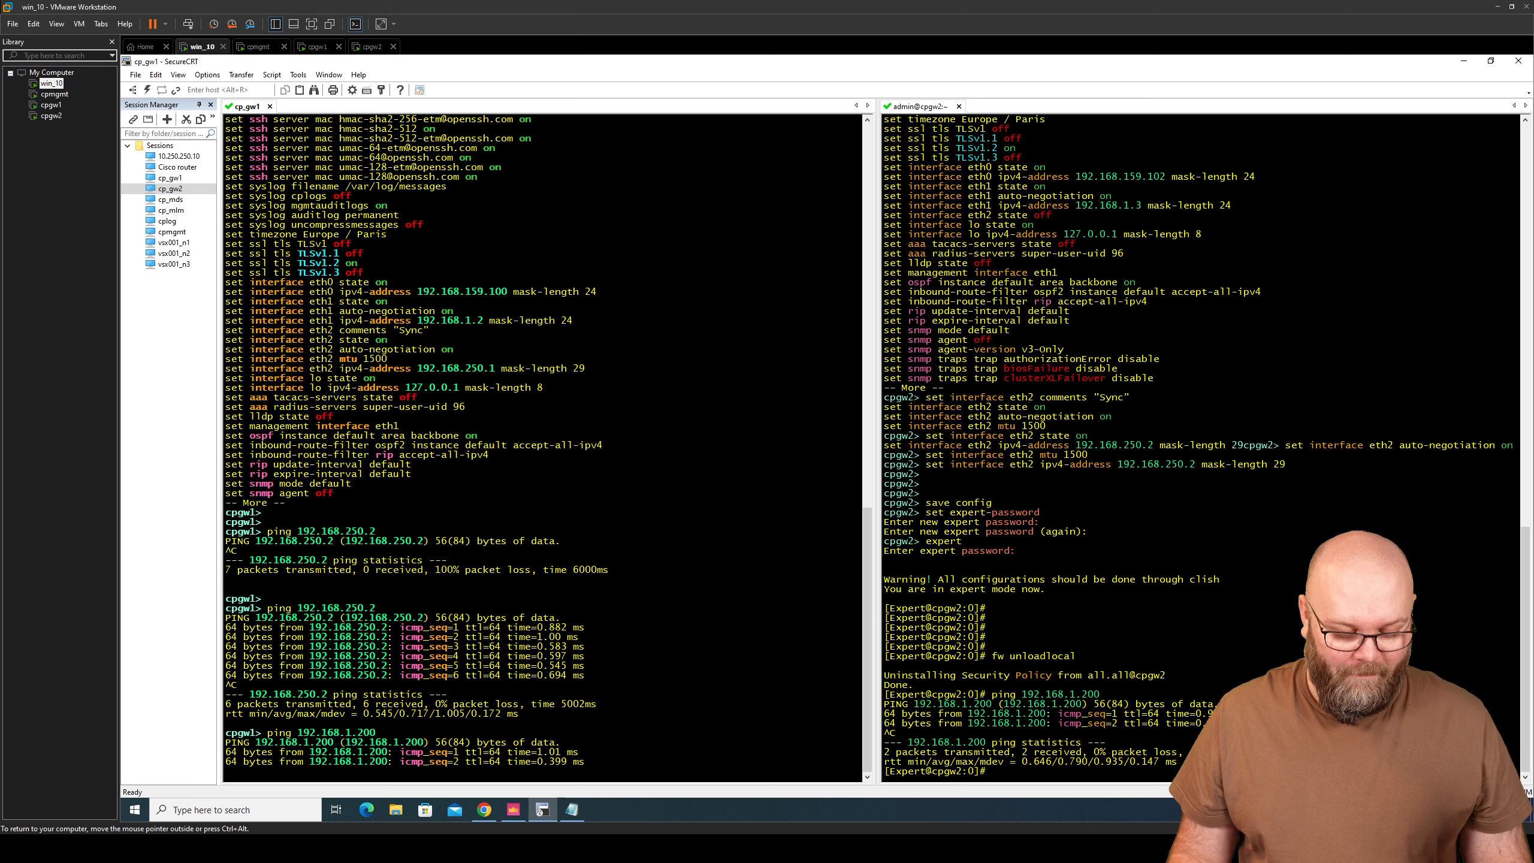
{"action": "key", "text": "ctrl+c"}
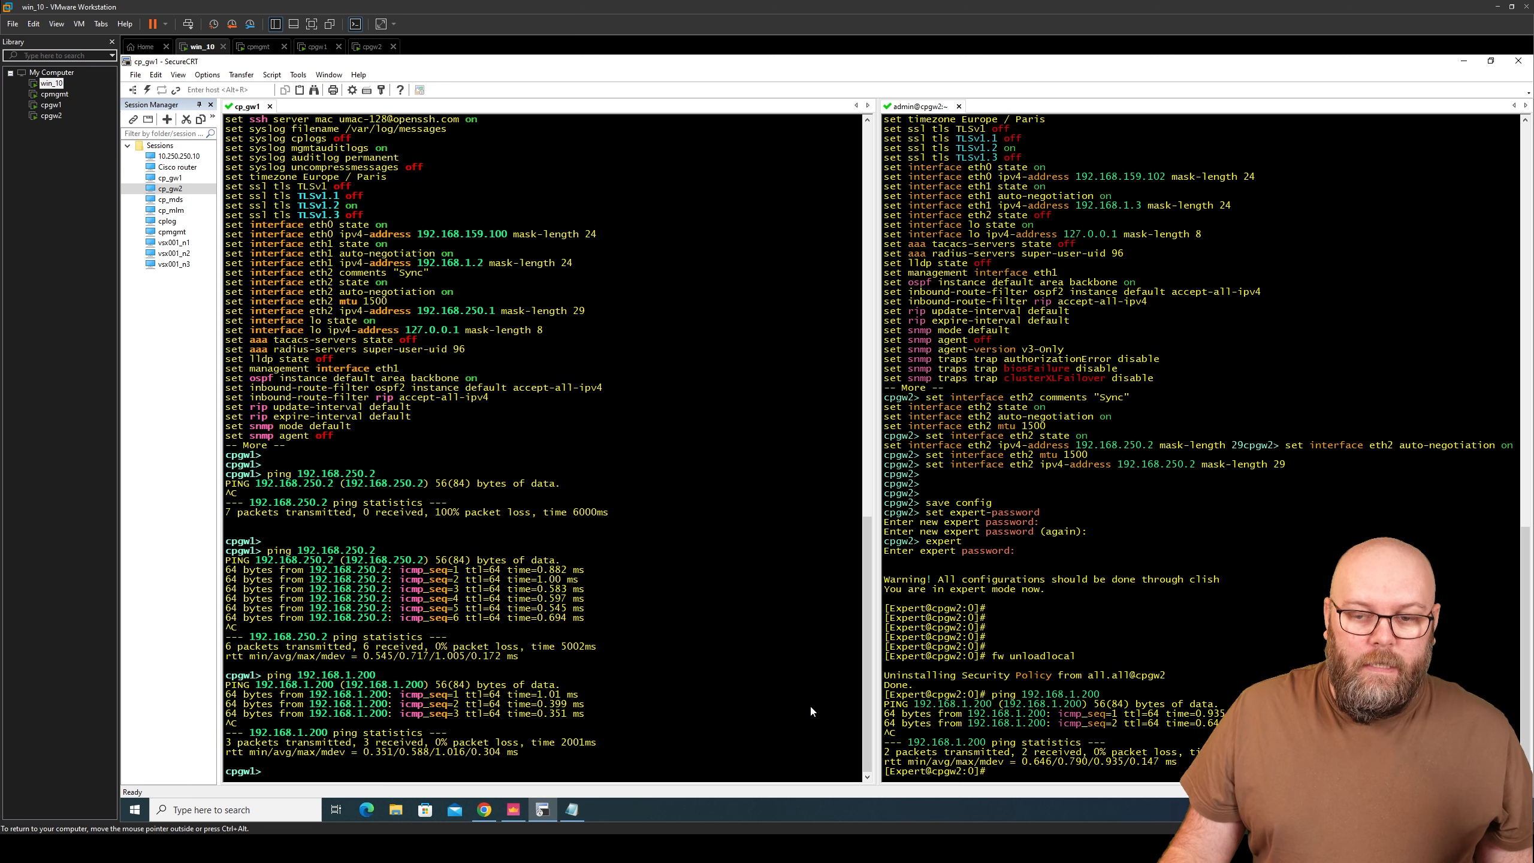
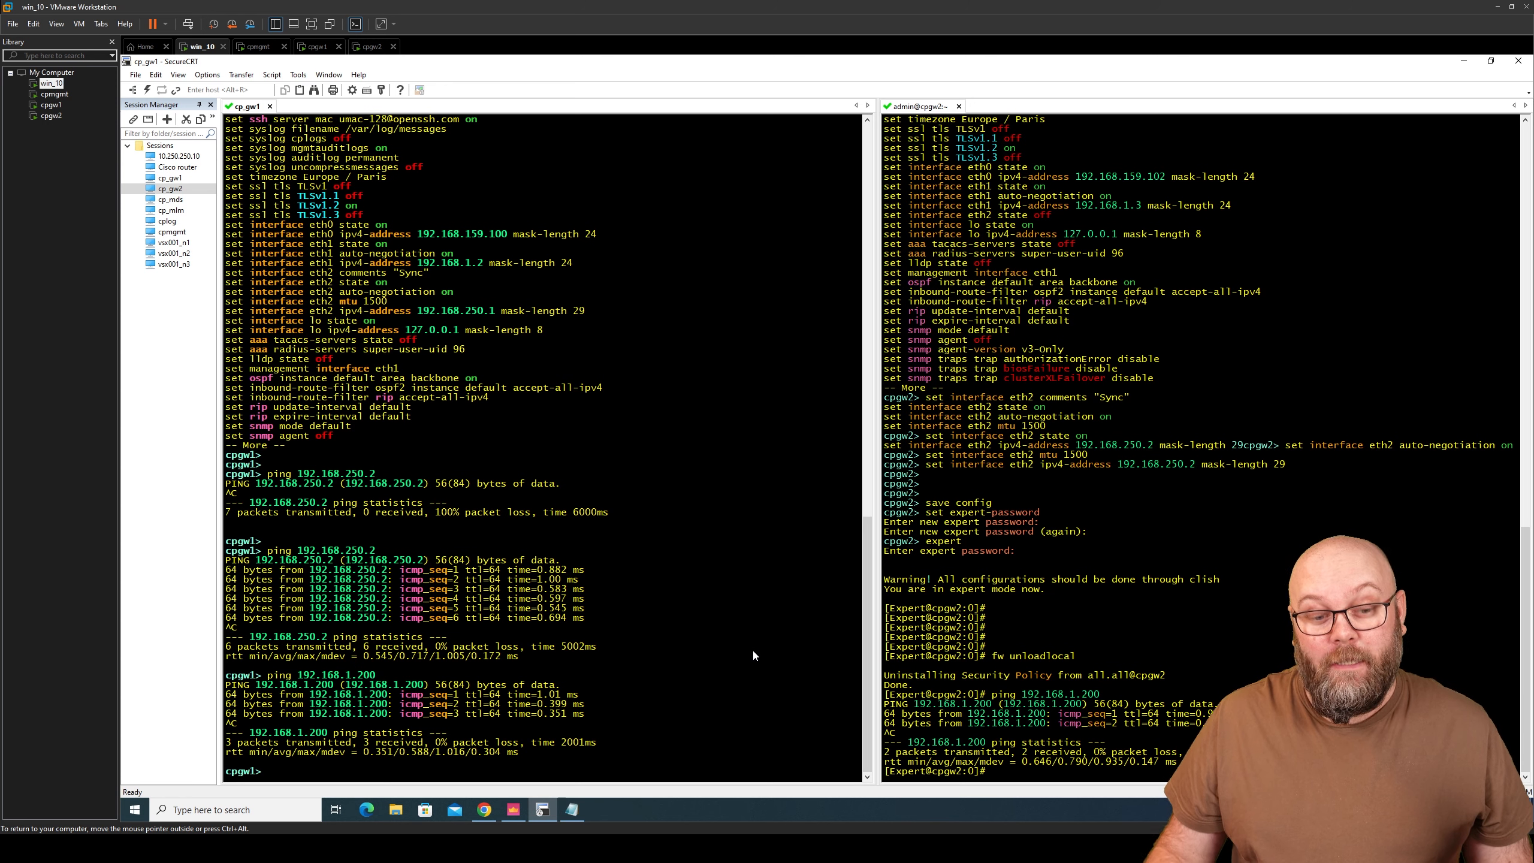
- Bring SmartConsole to the front inside the win_10 virtual machine
{"action": "left_click", "coordinate": [513, 810]}
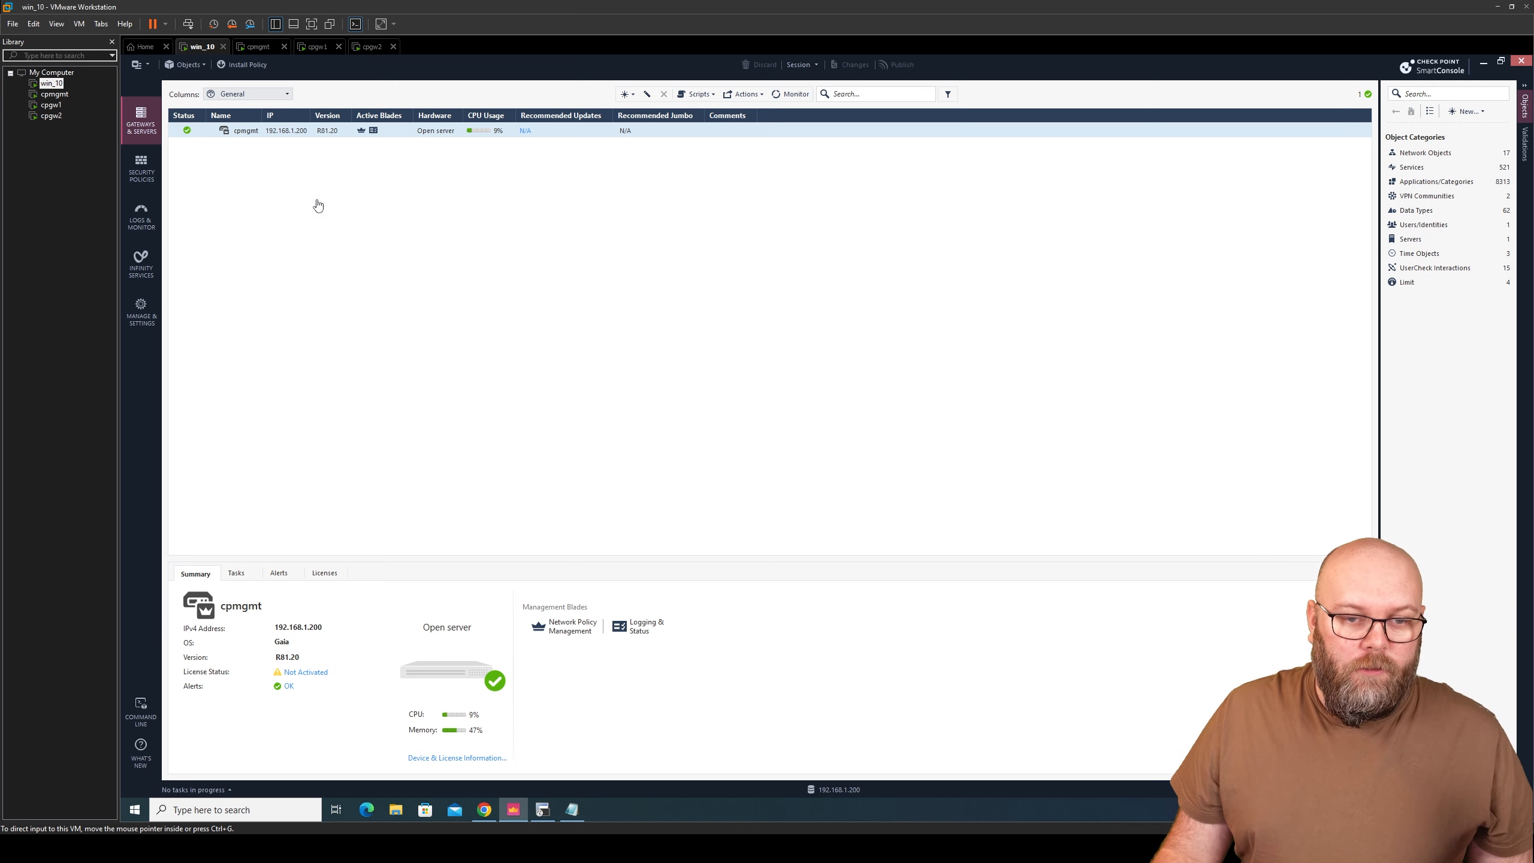
- Create Classic Mode cluster cpcluster1 with IPv4 192.168.1.1 and version R81.10
{"action": "left_click", "coordinate": [632, 97]}
{"action": "mouse_move", "coordinate": [605, 129]}
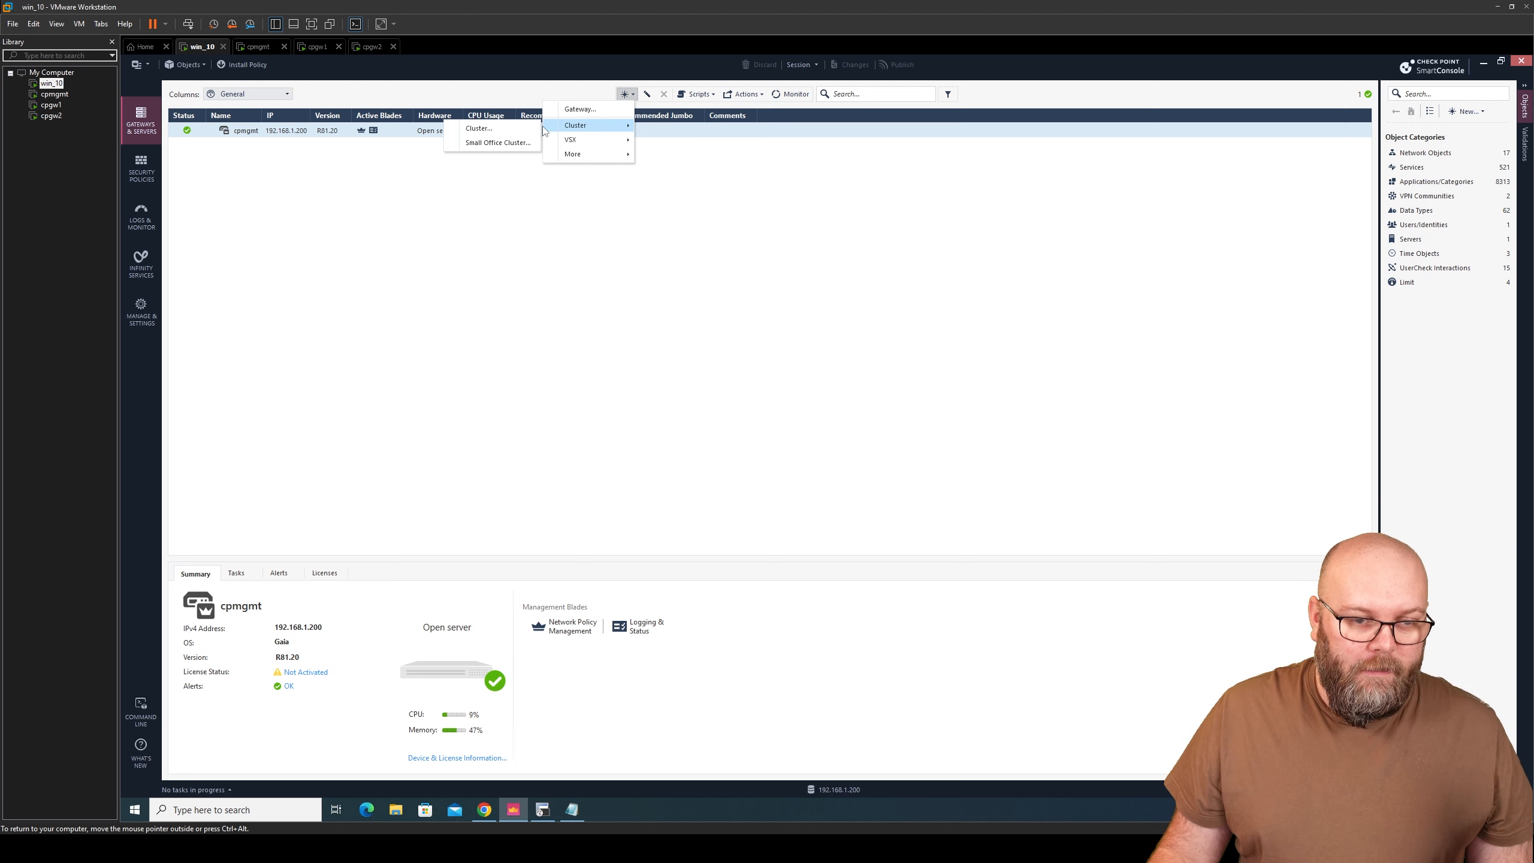
{"action": "left_click", "coordinate": [479, 129]}
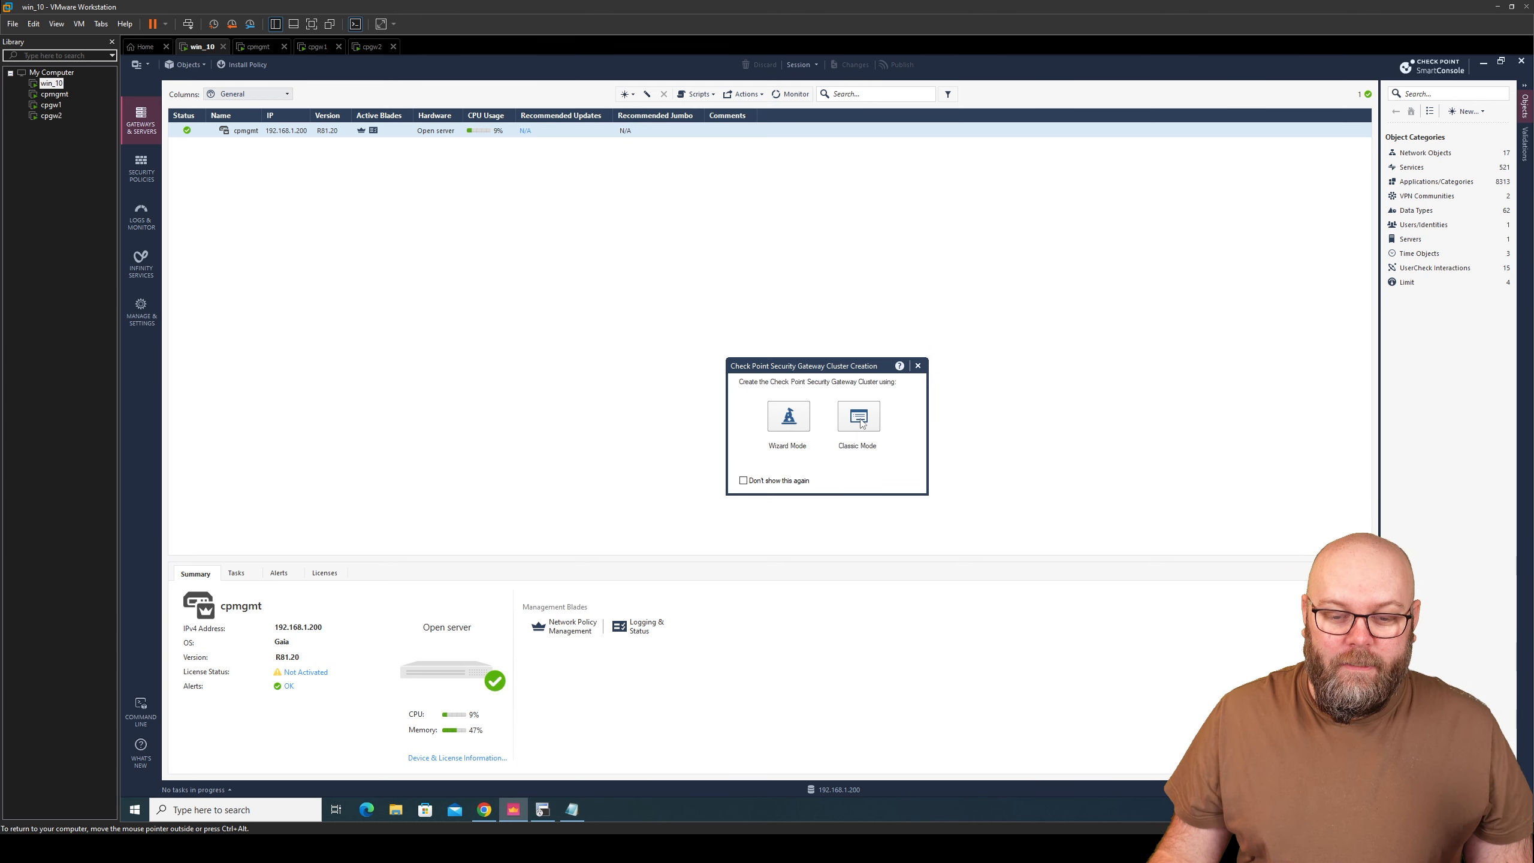
{"action": "left_click", "coordinate": [859, 417]}
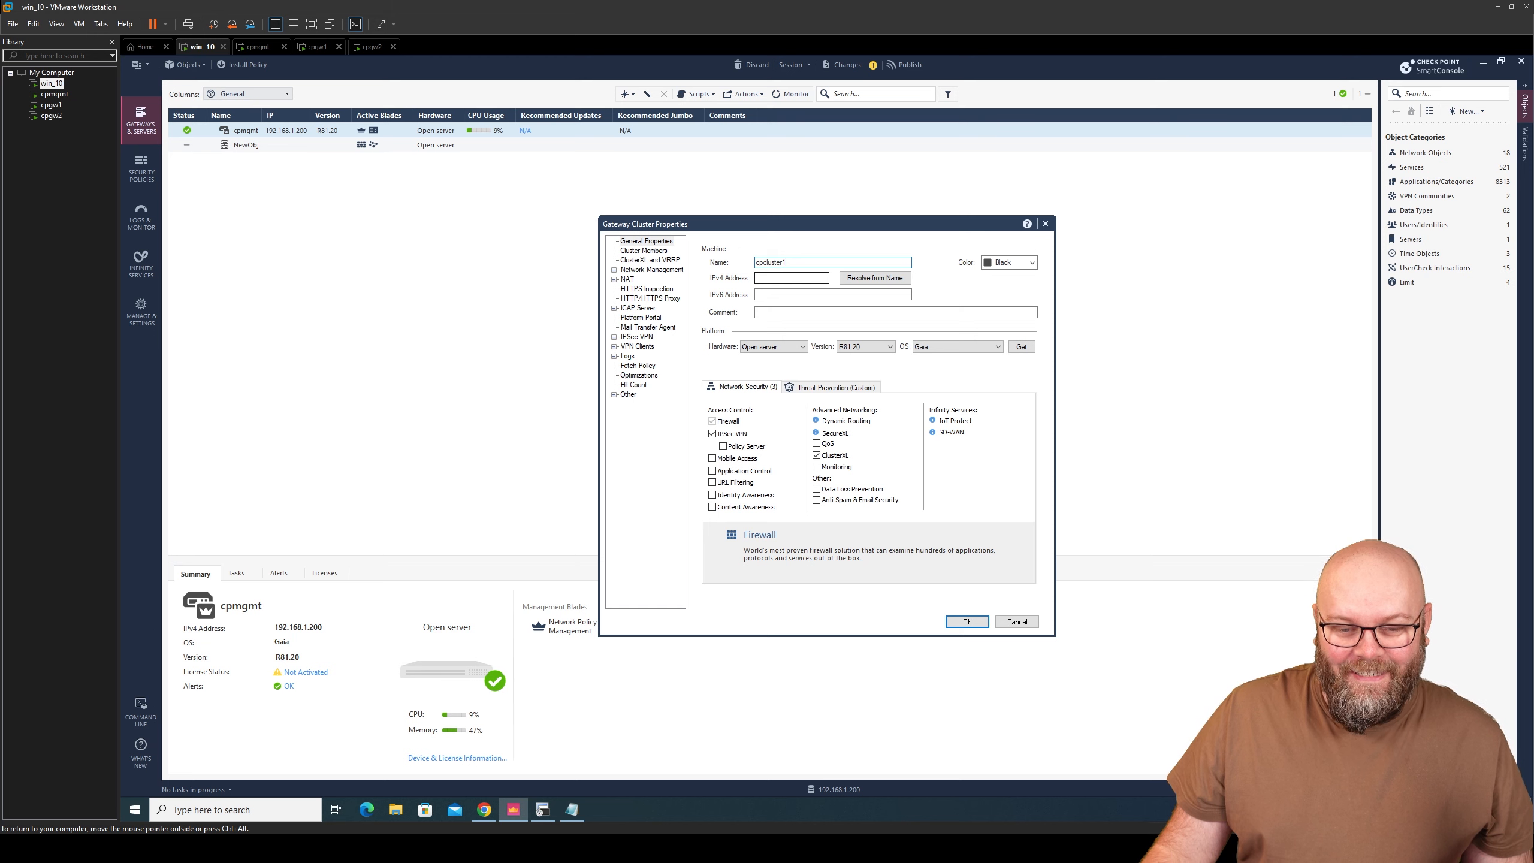
{"action": "key", "text": "Tab"}
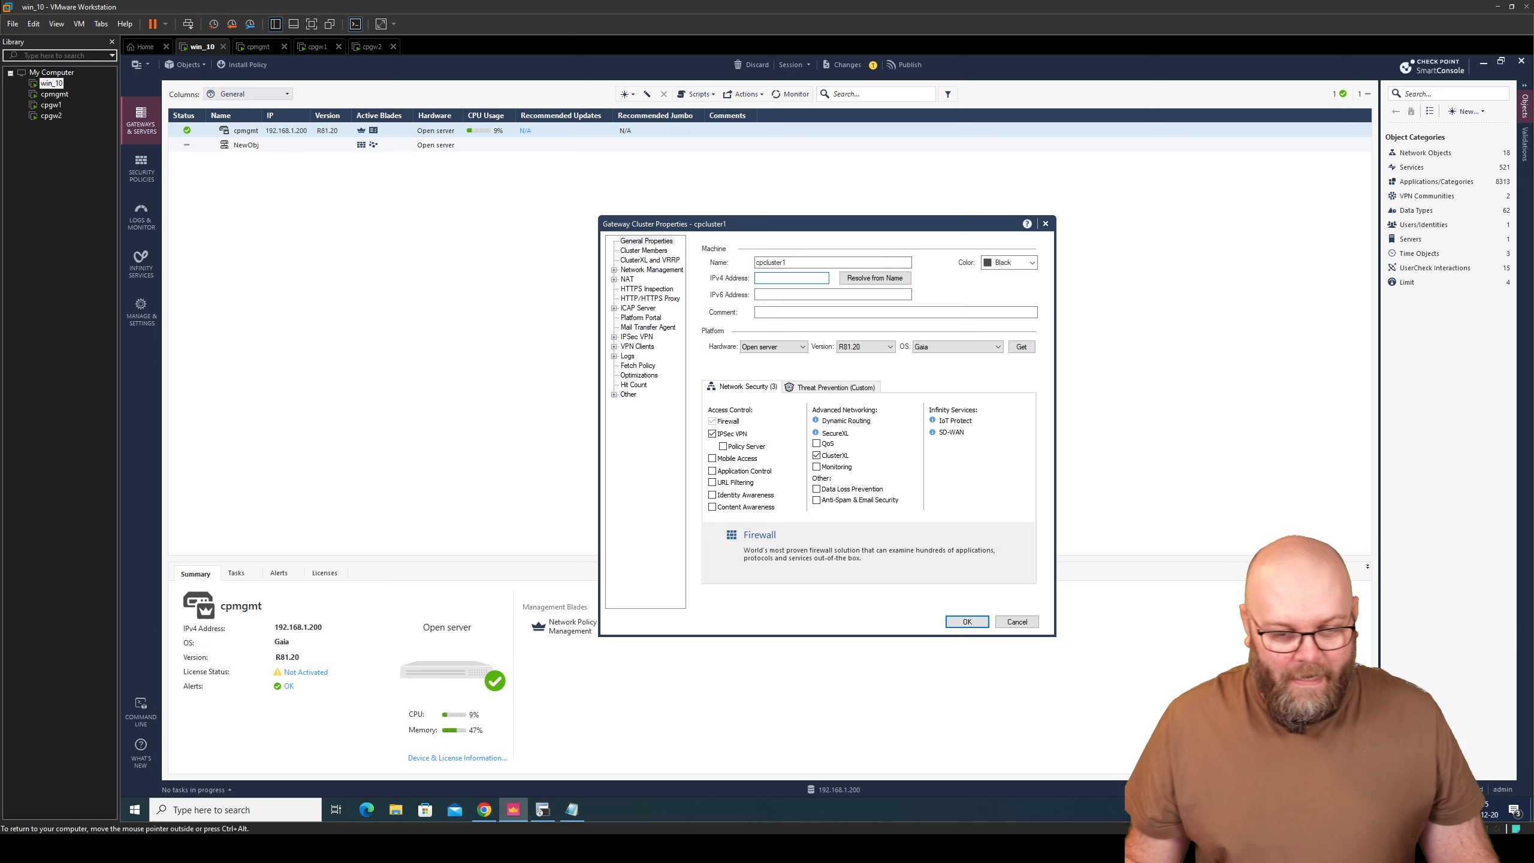
{"action": "type", "text": "192.16"}
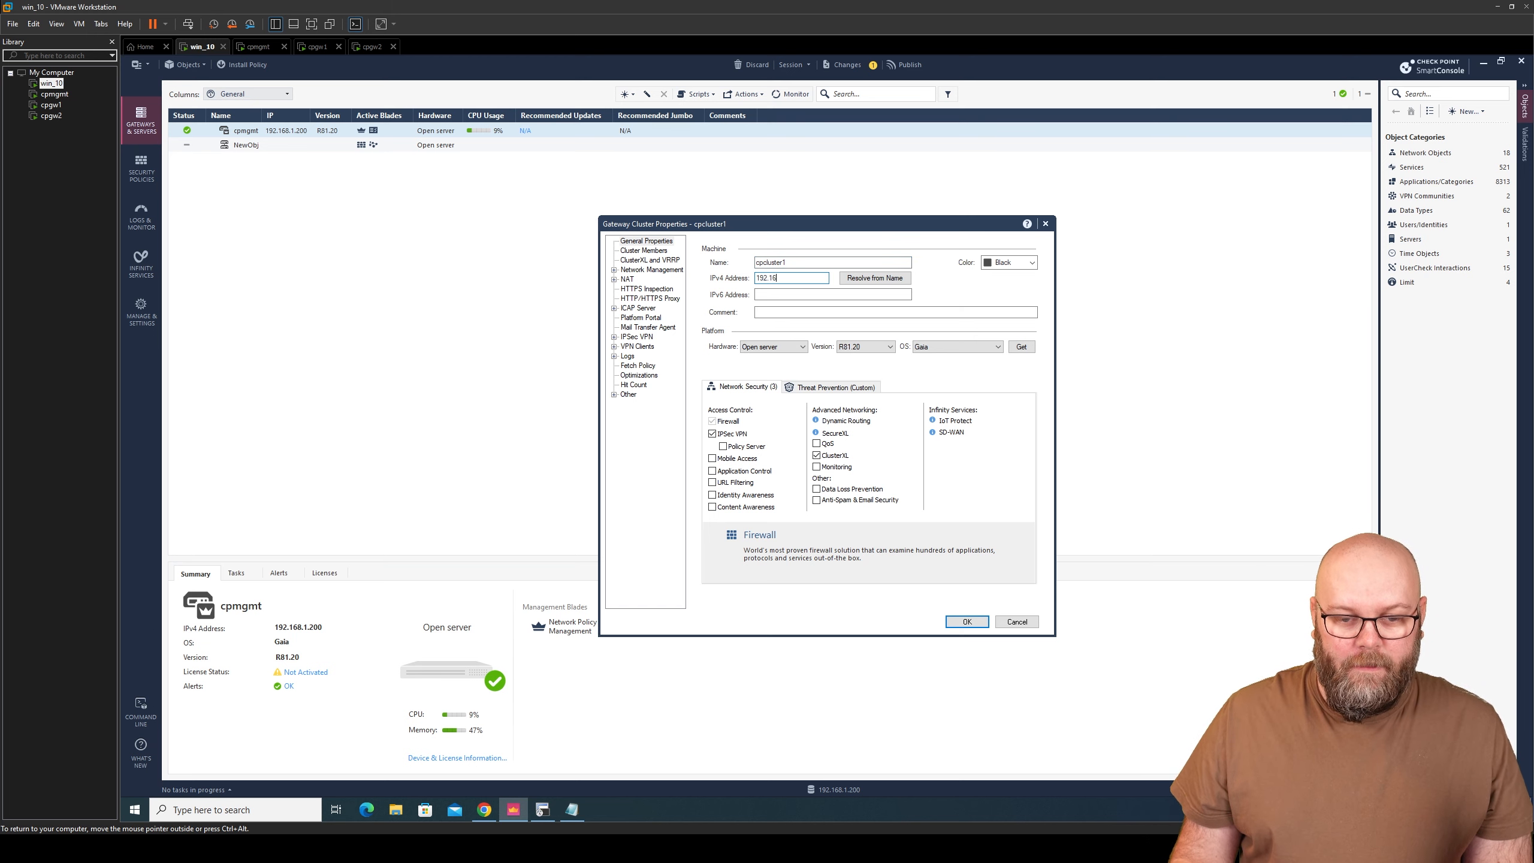
{"action": "type", "text": "8.1.1"}
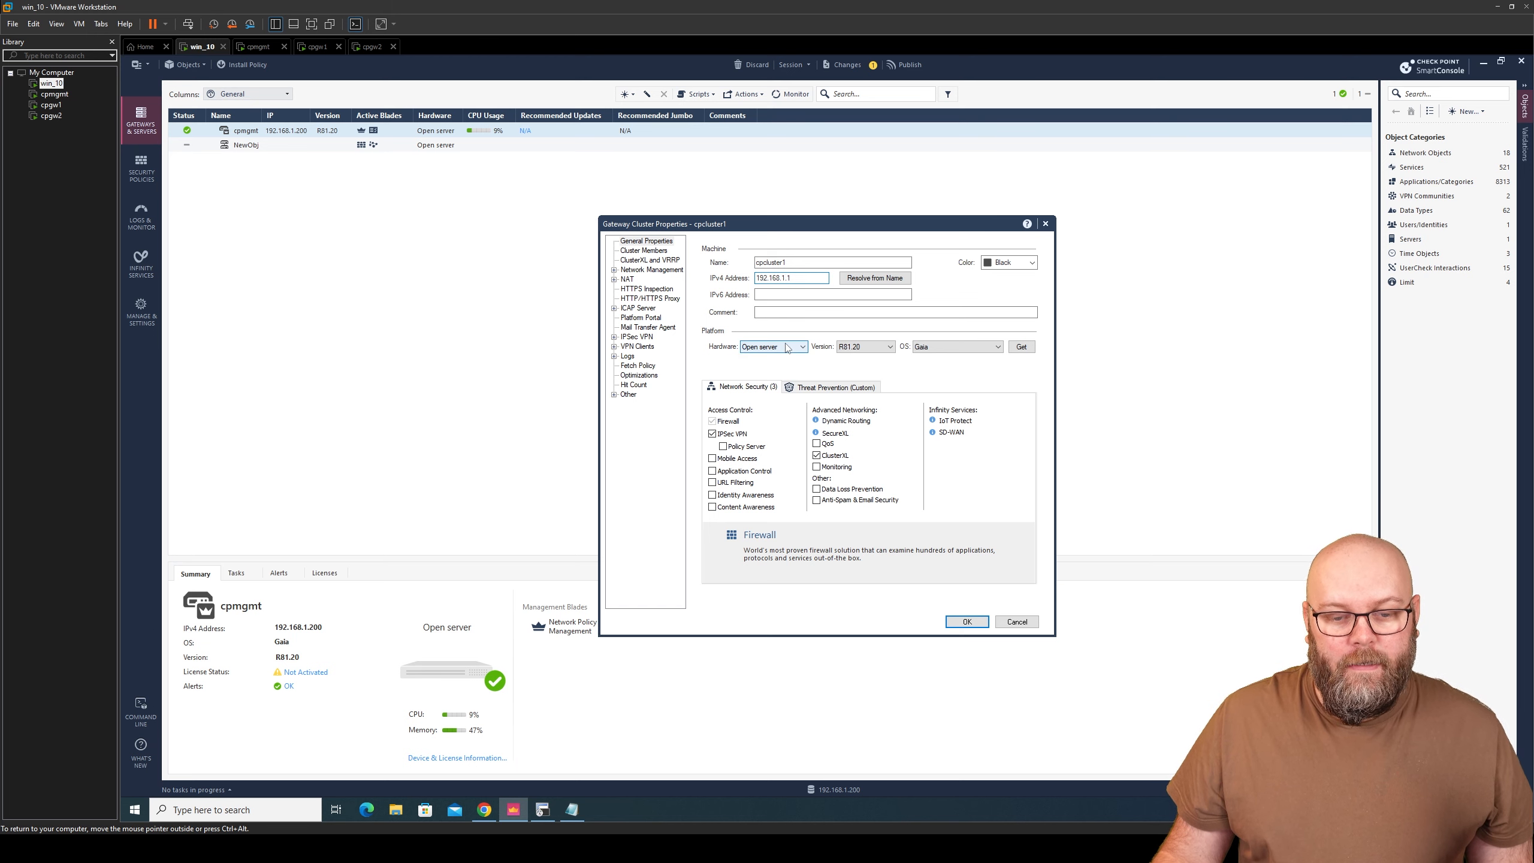
{"action": "left_click", "coordinate": [865, 347]}
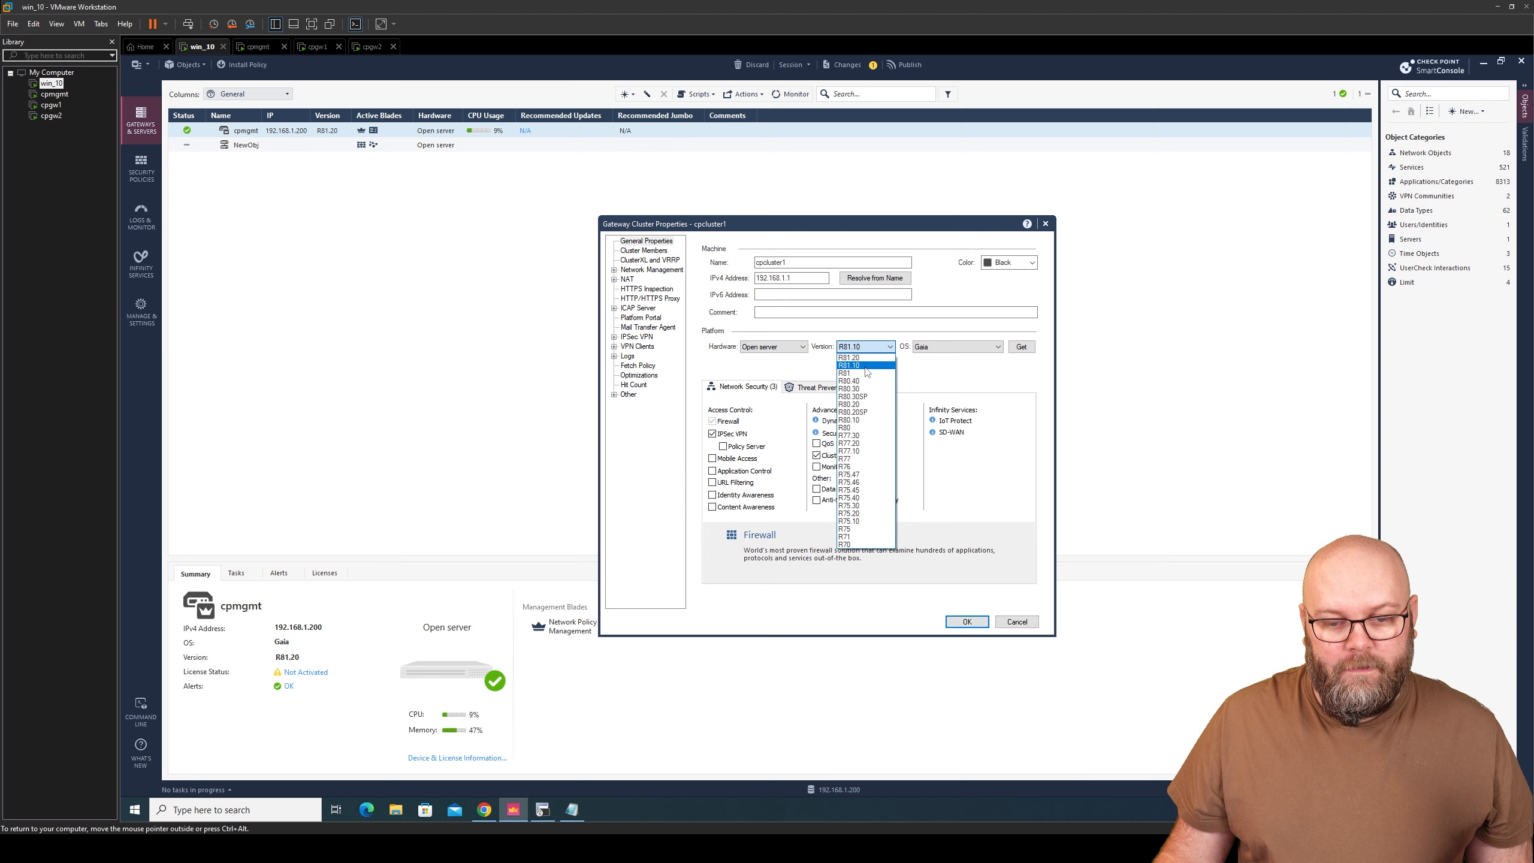
{"action": "left_click", "coordinate": [866, 366]}
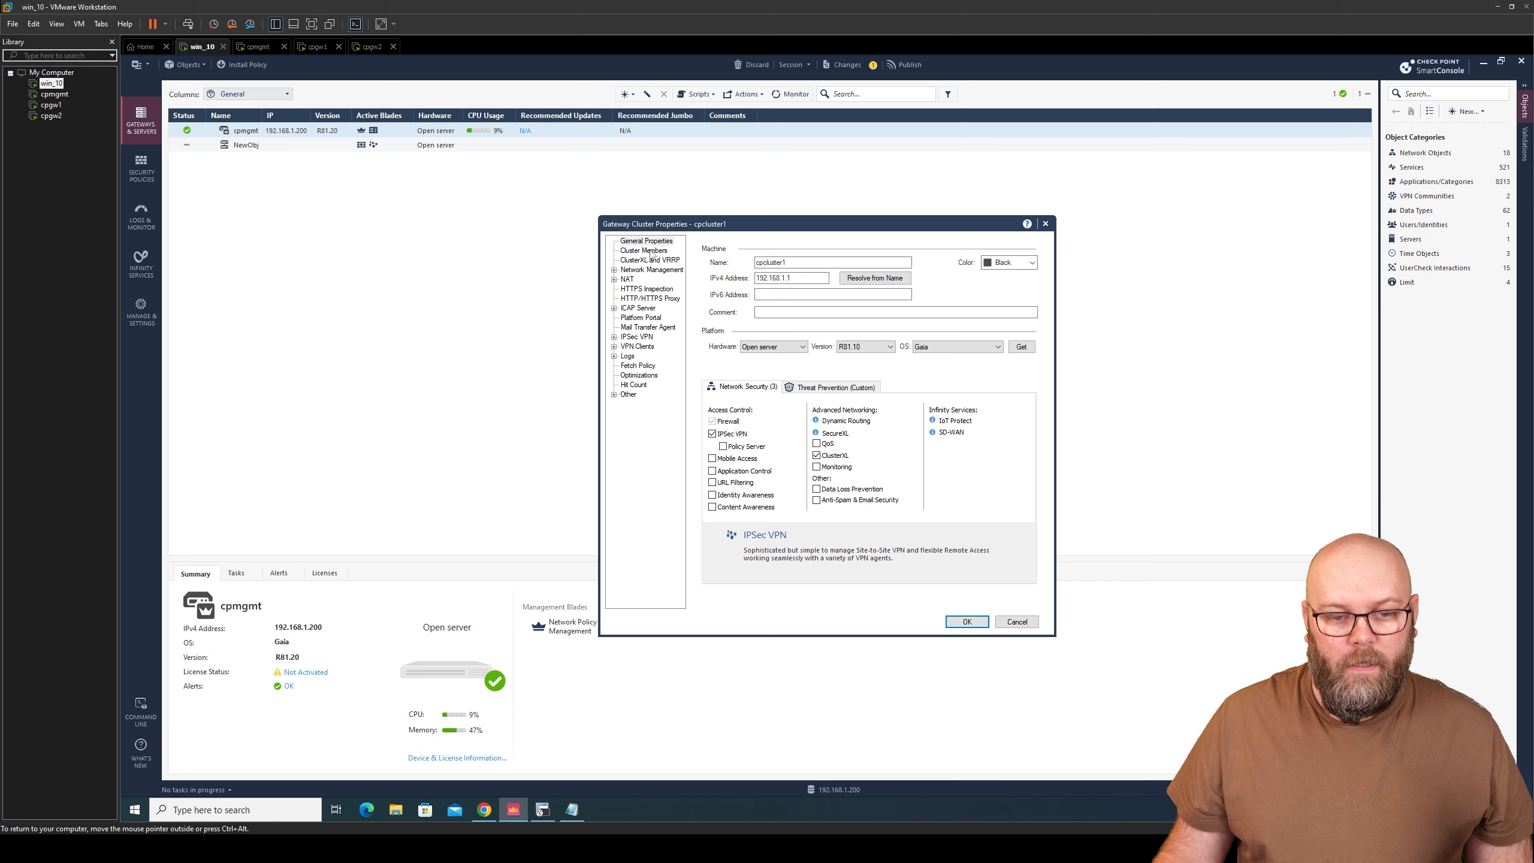
- Add a new cluster member named cpgw1 with IPv4 address 192.168.1.2
{"action": "left_click", "coordinate": [652, 253]}
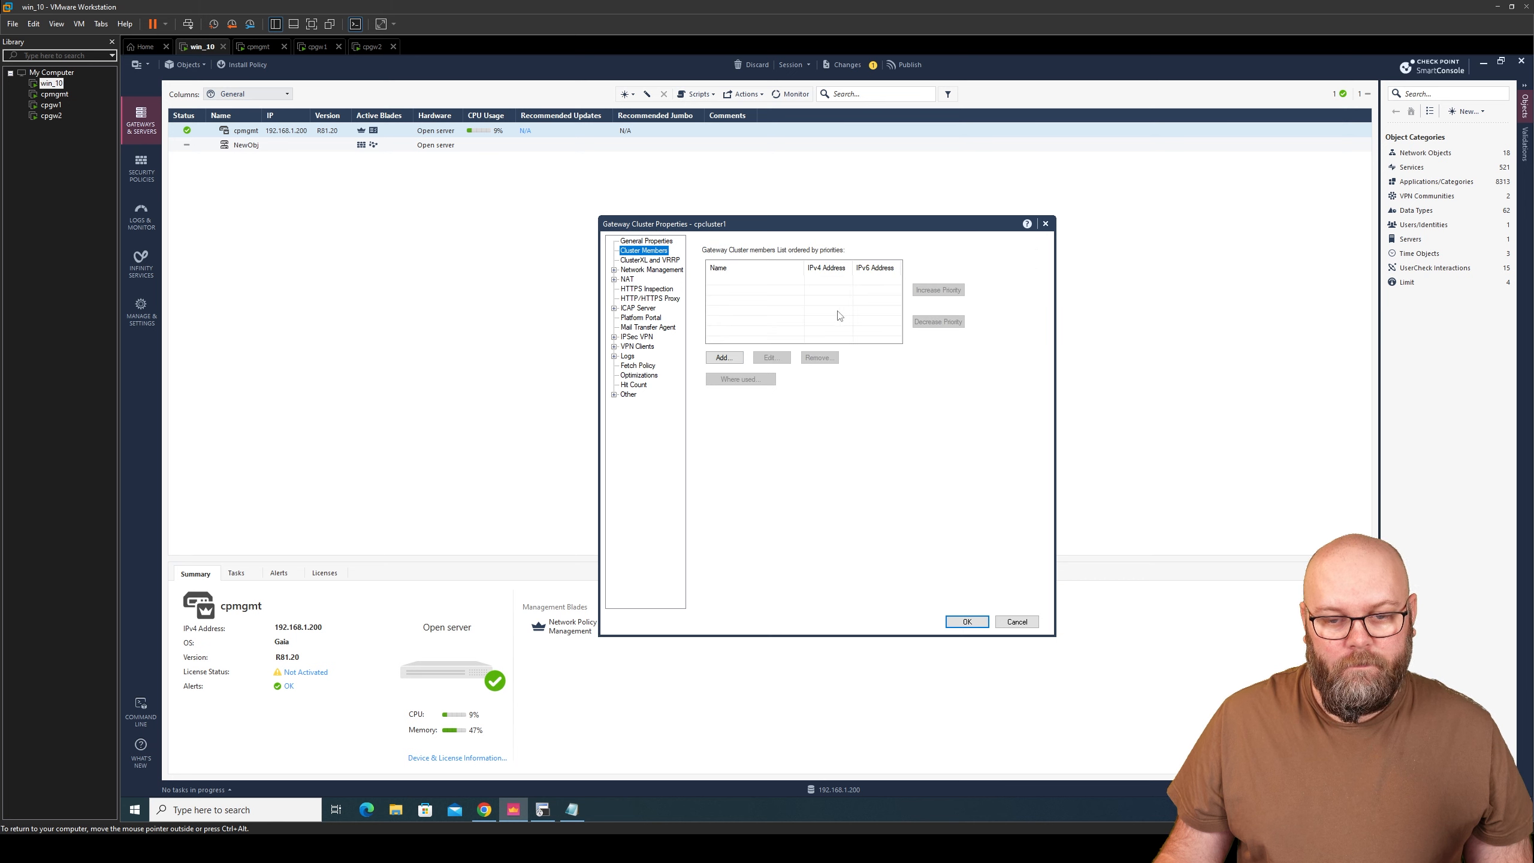
{"action": "left_click", "coordinate": [727, 358]}
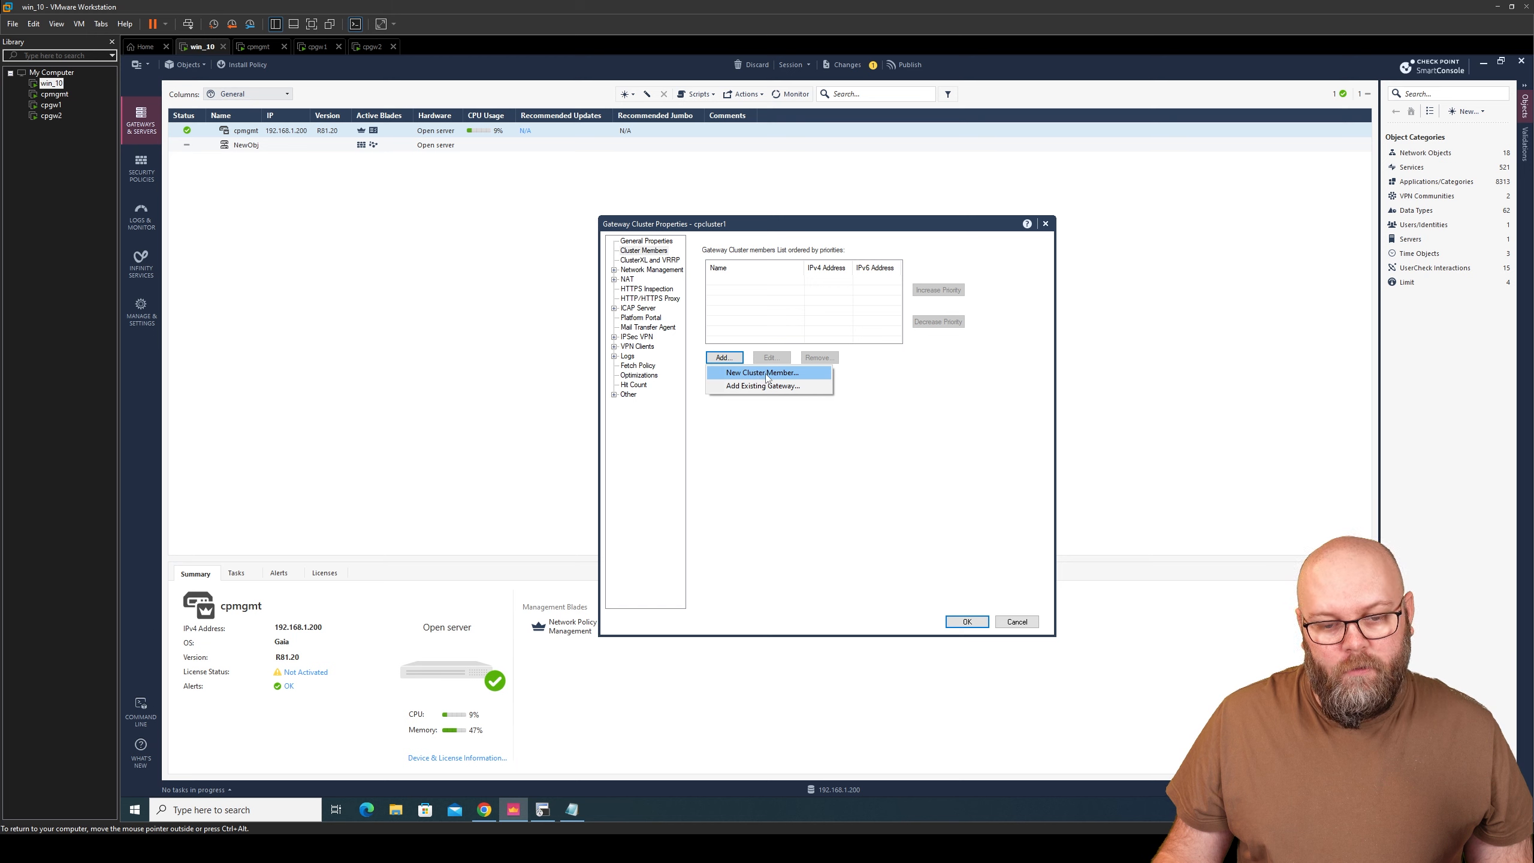
{"action": "left_click", "coordinate": [764, 373]}
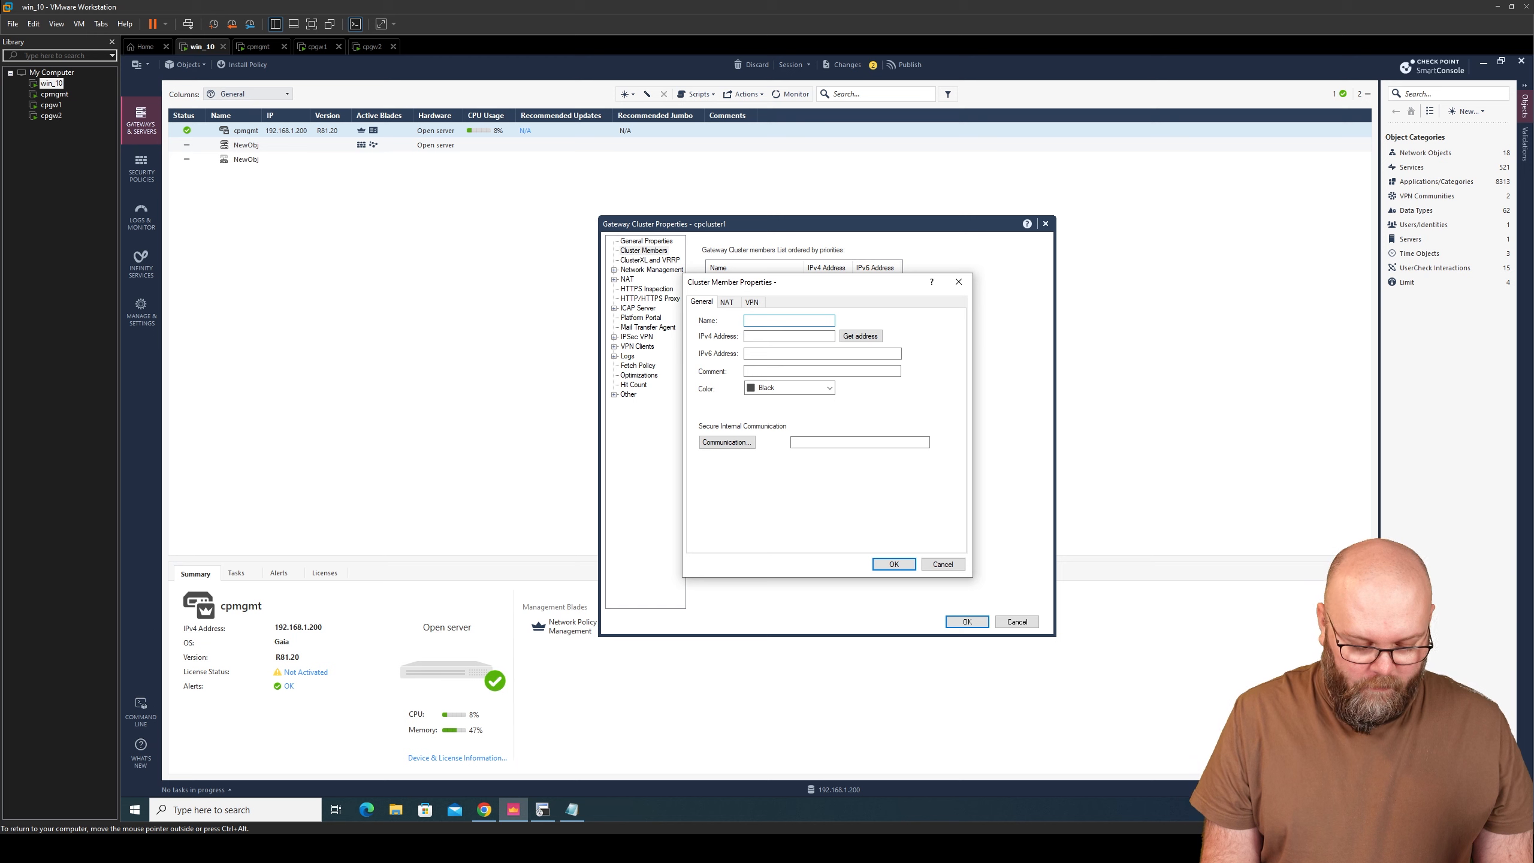
{"action": "type", "text": "cpgw1"}
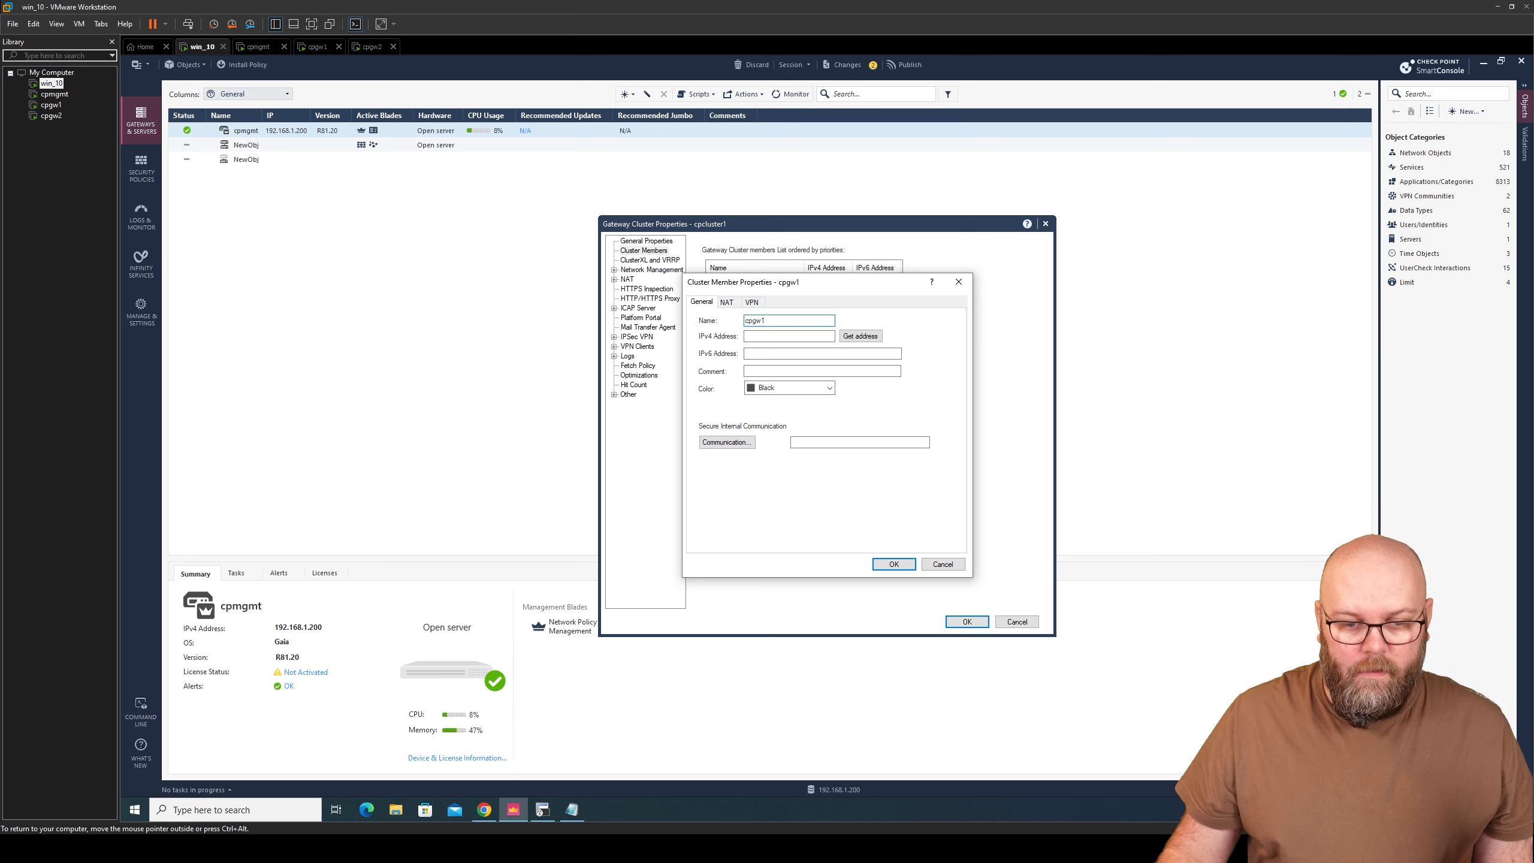
{"action": "key", "text": "Tab"}
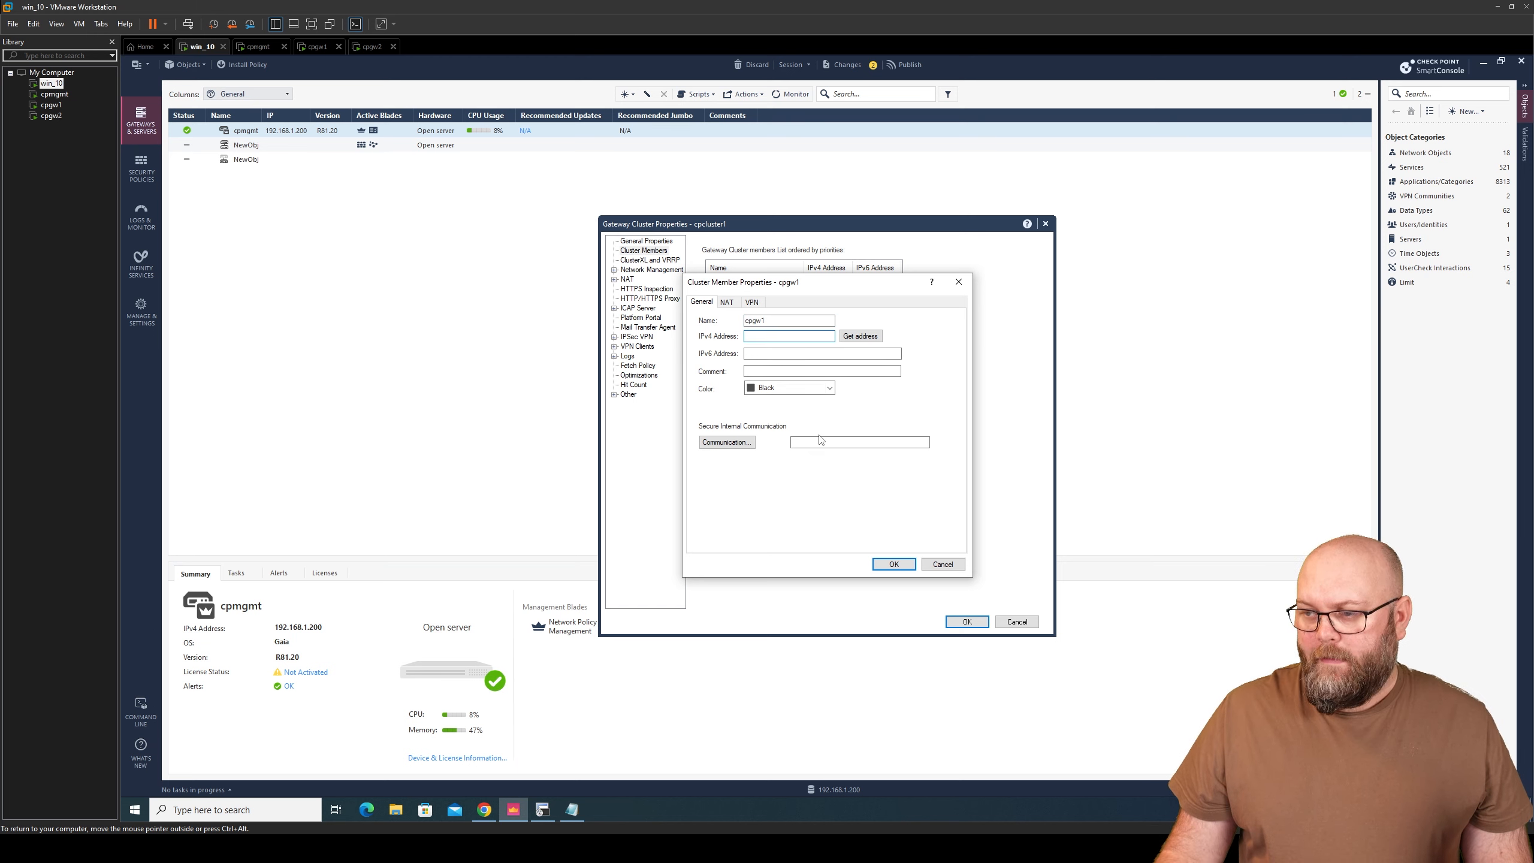
{"action": "type", "text": "192.168.1.2"}
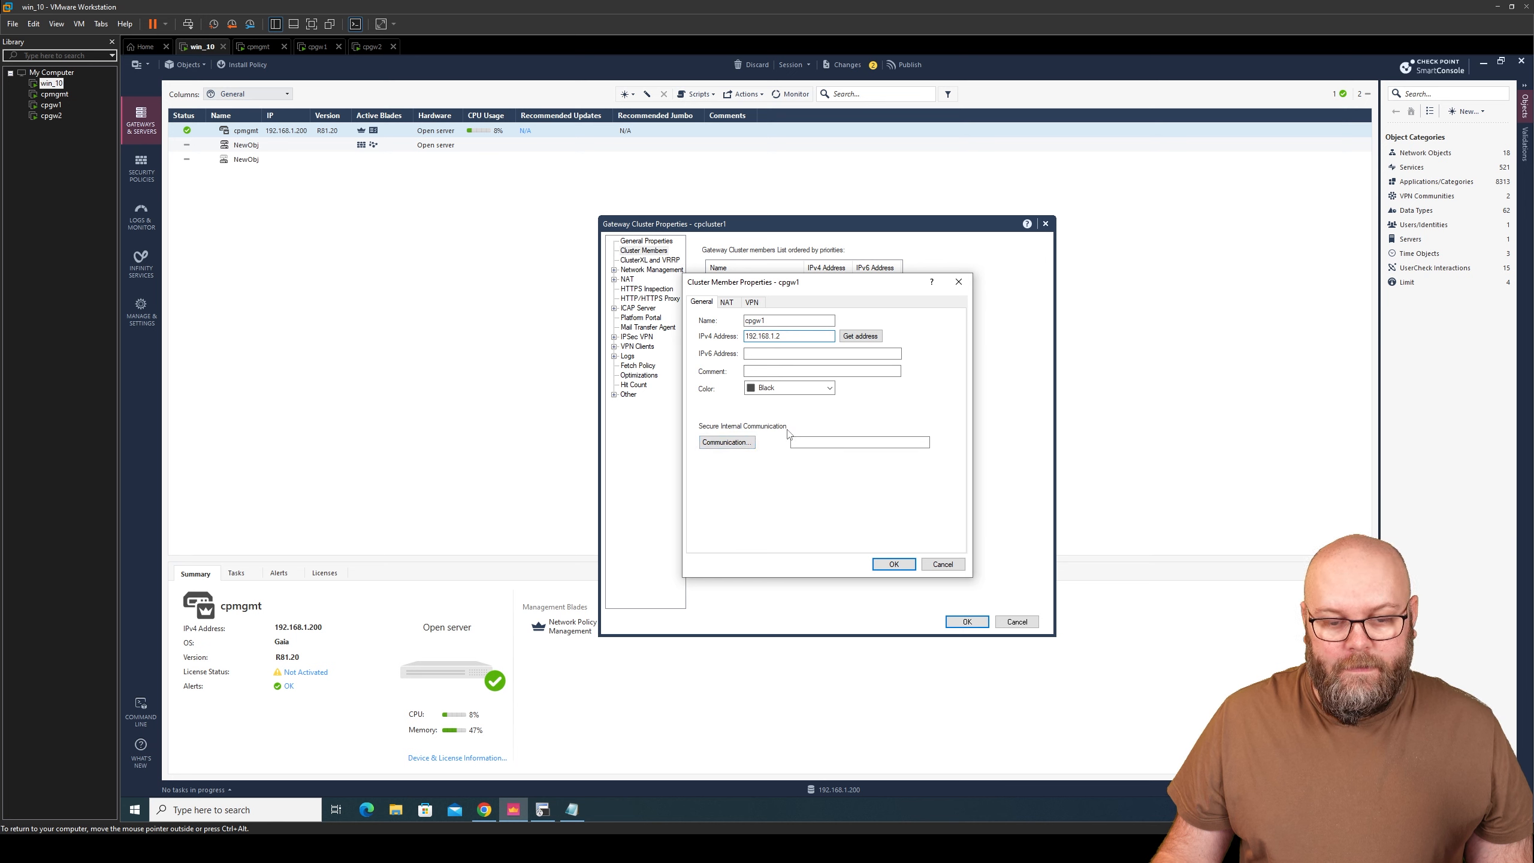
- Establish trust with cpgw1 using its one-time password, then save the member
{"action": "left_click", "coordinate": [726, 442]}
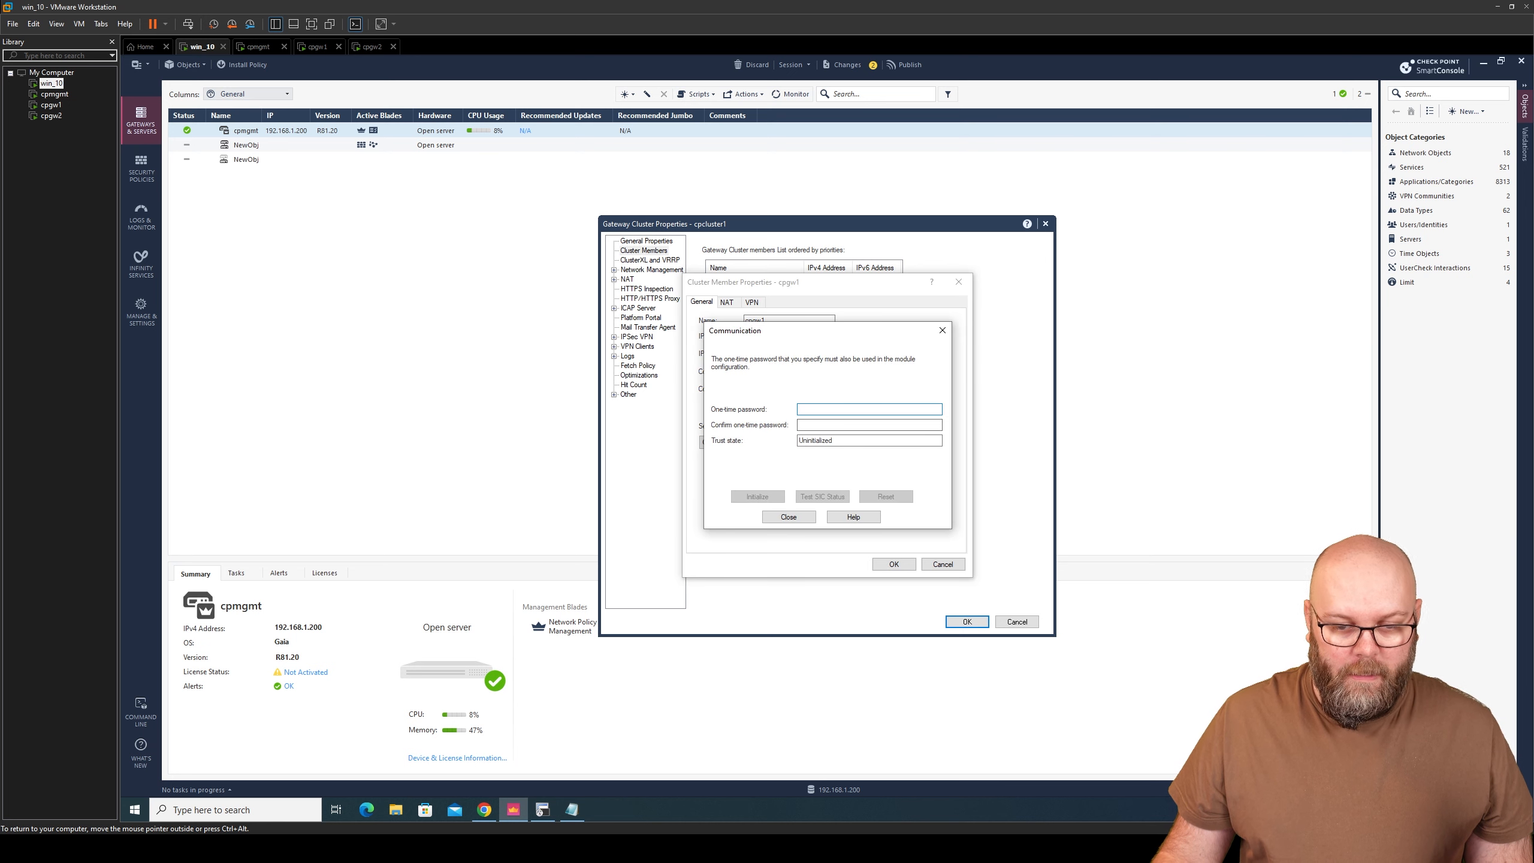
{"action": "type", "text": "admin"}
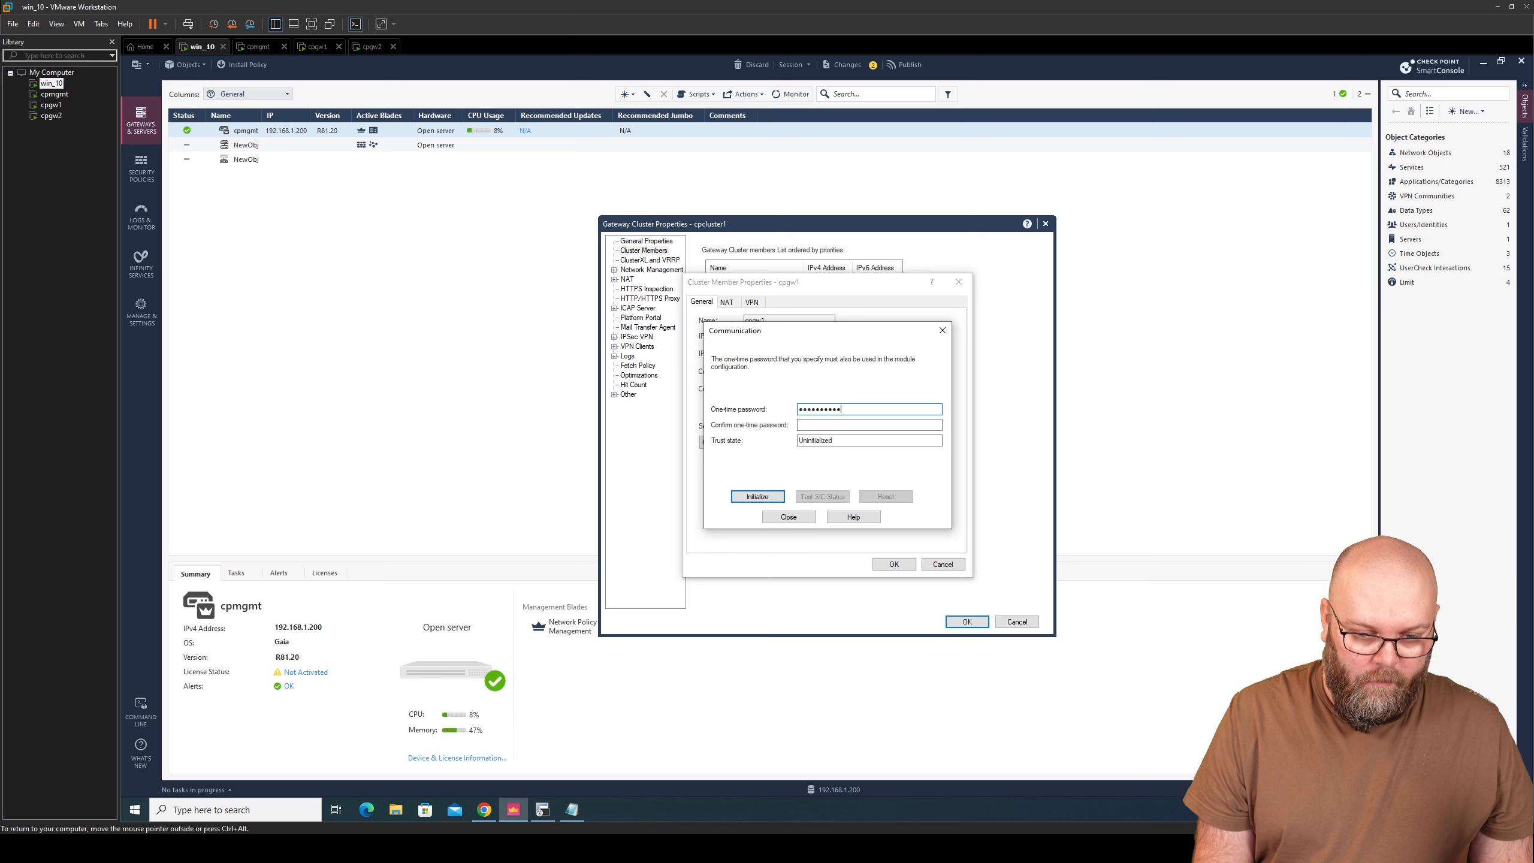
{"action": "key", "text": "Tab"}
{"action": "type", "text": "••••••"}
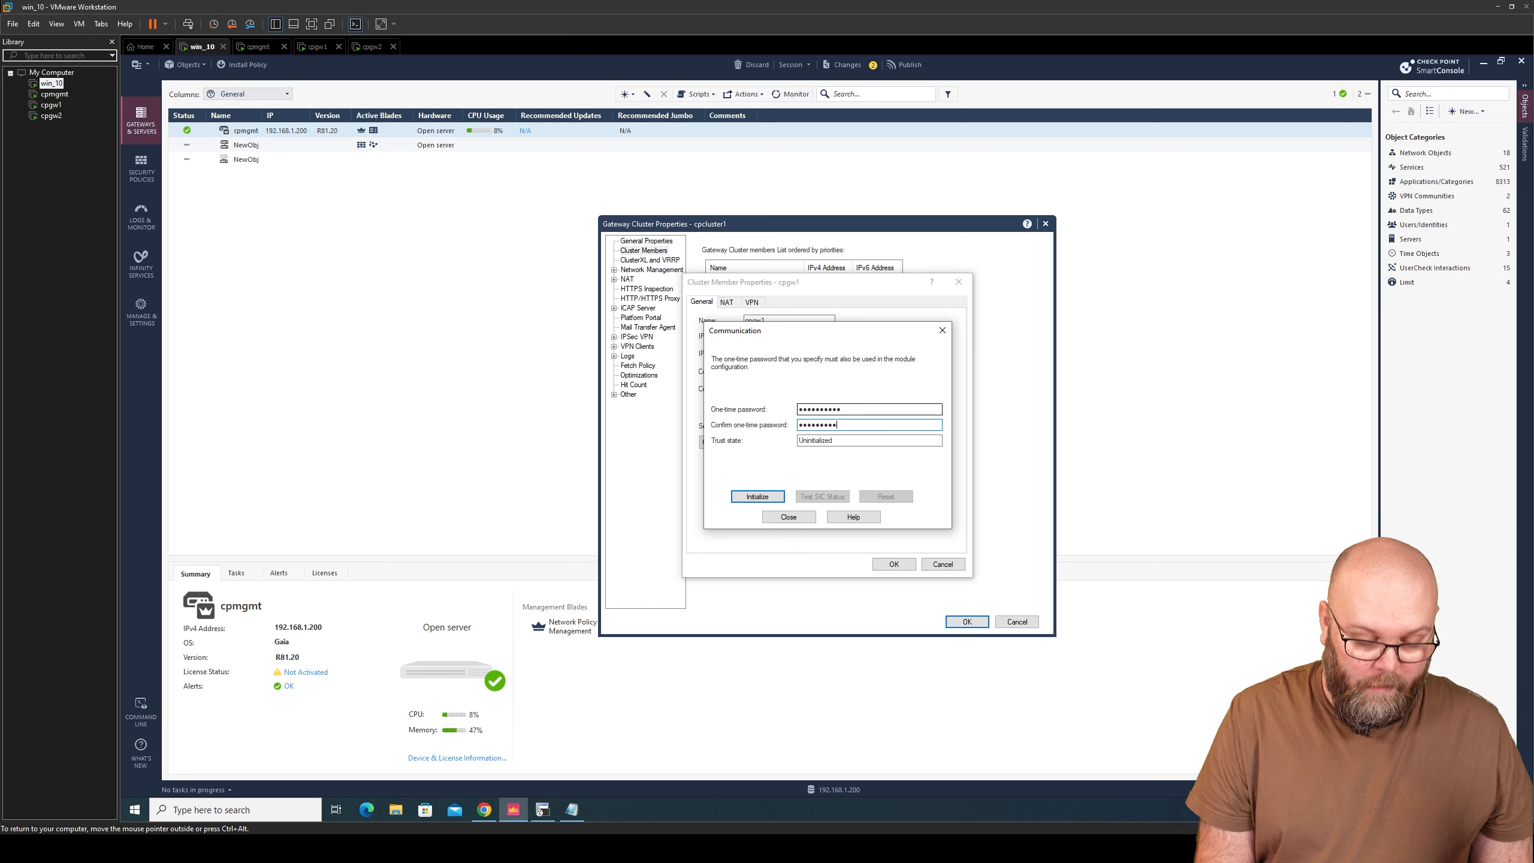
{"action": "left_click", "coordinate": [760, 496]}
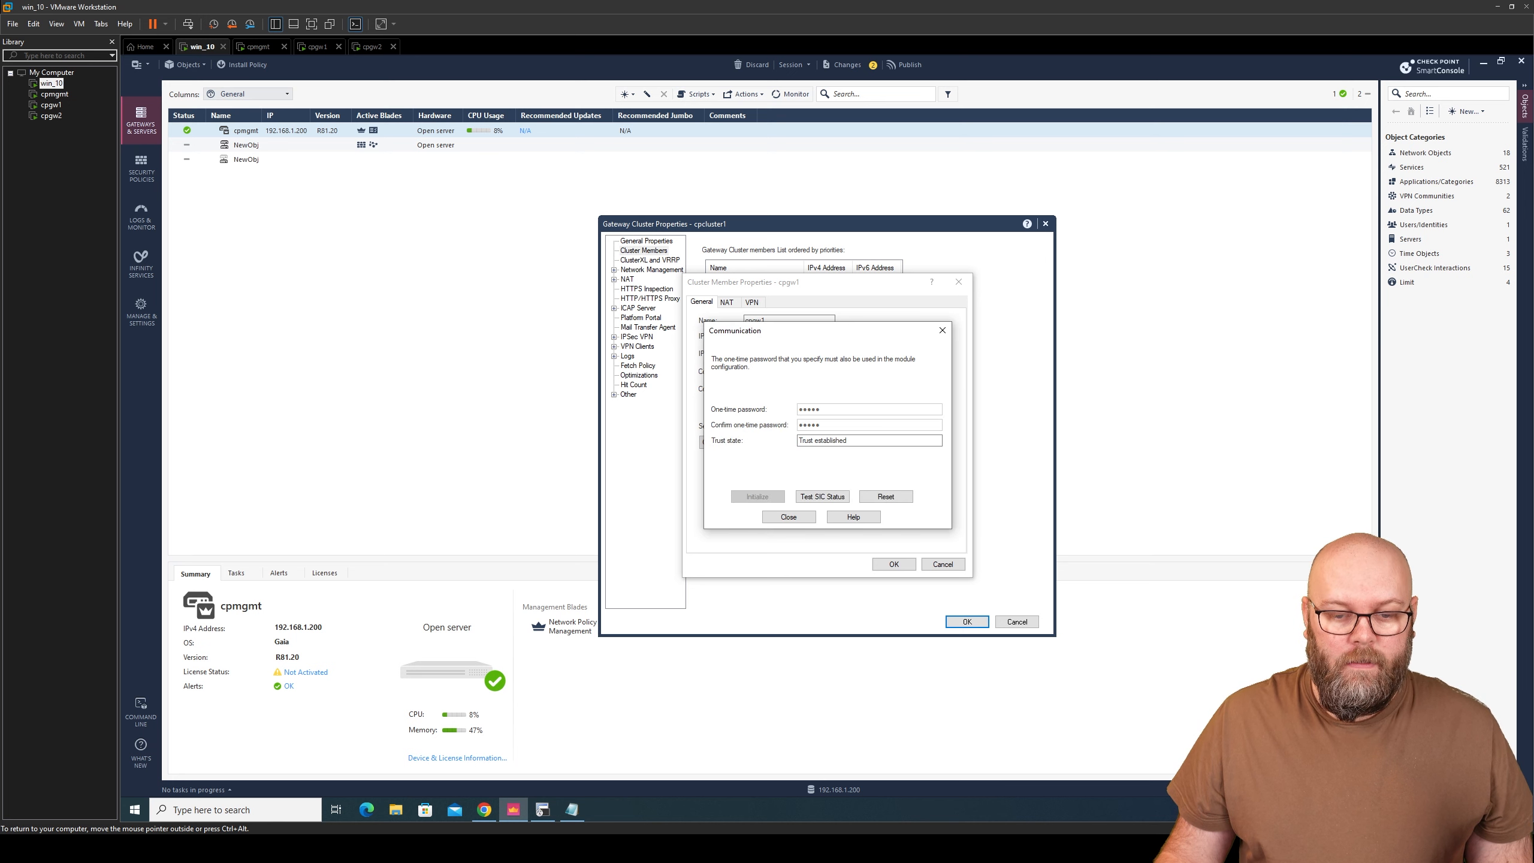
{"action": "left_click_drag", "start_coordinate": [813, 441], "coordinate": [848, 440]}
{"action": "left_click", "coordinate": [848, 441]}
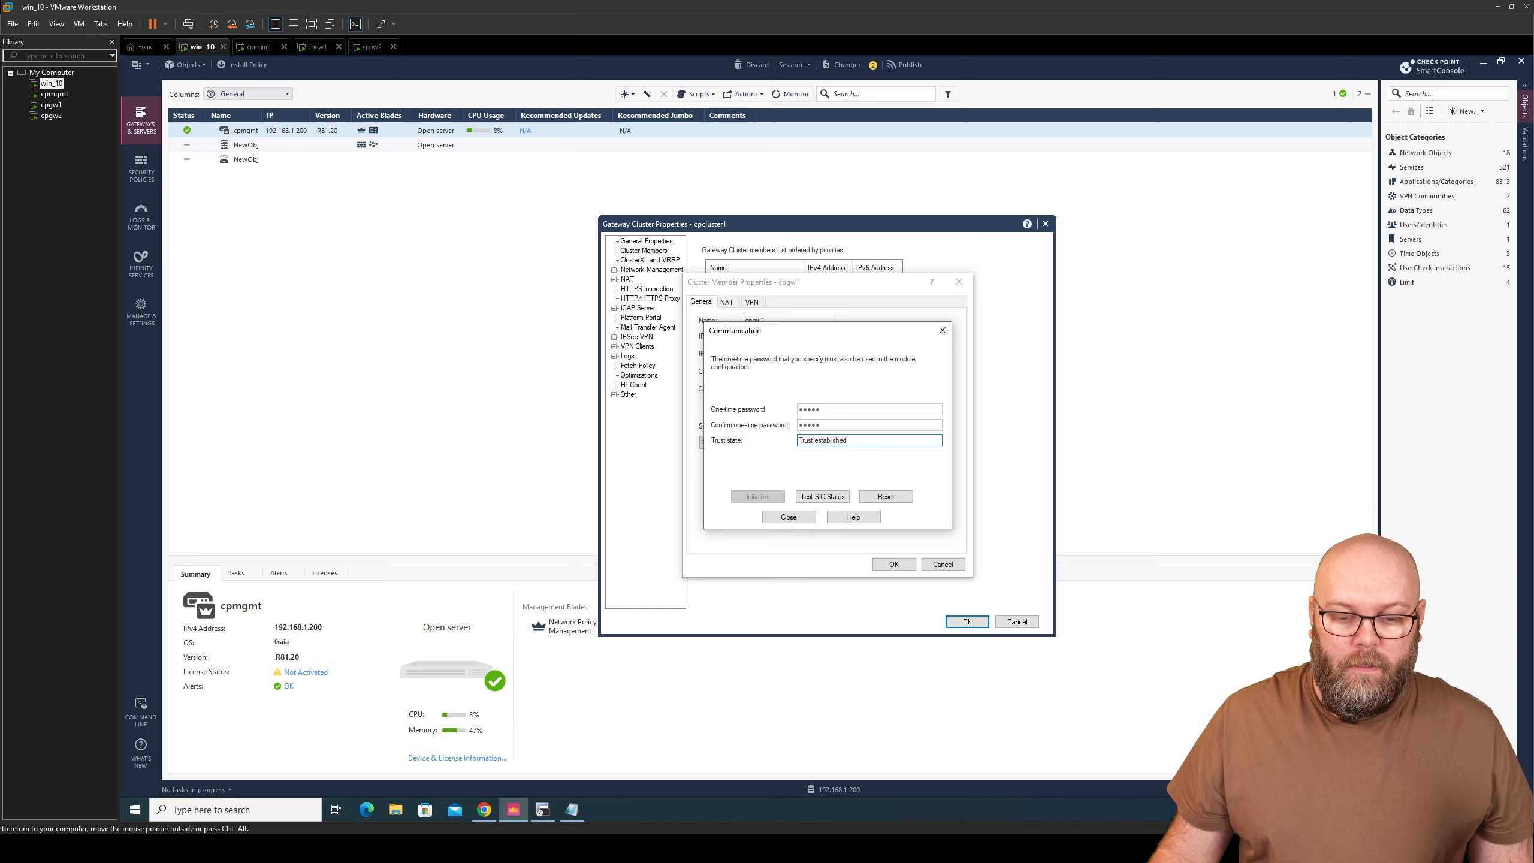
{"action": "left_click", "coordinate": [790, 516]}
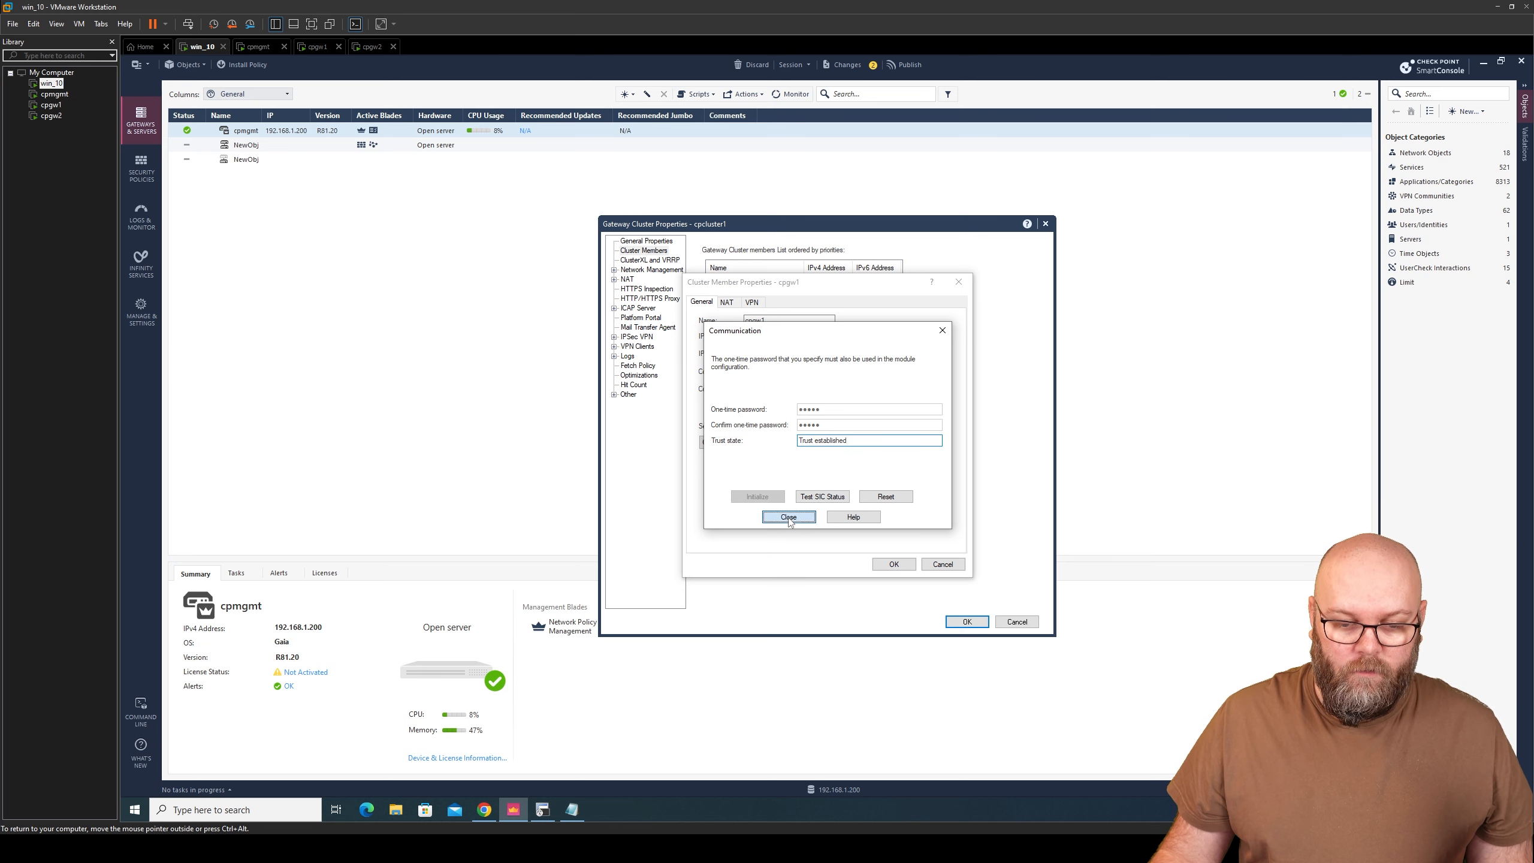
{"action": "left_click", "coordinate": [893, 565]}
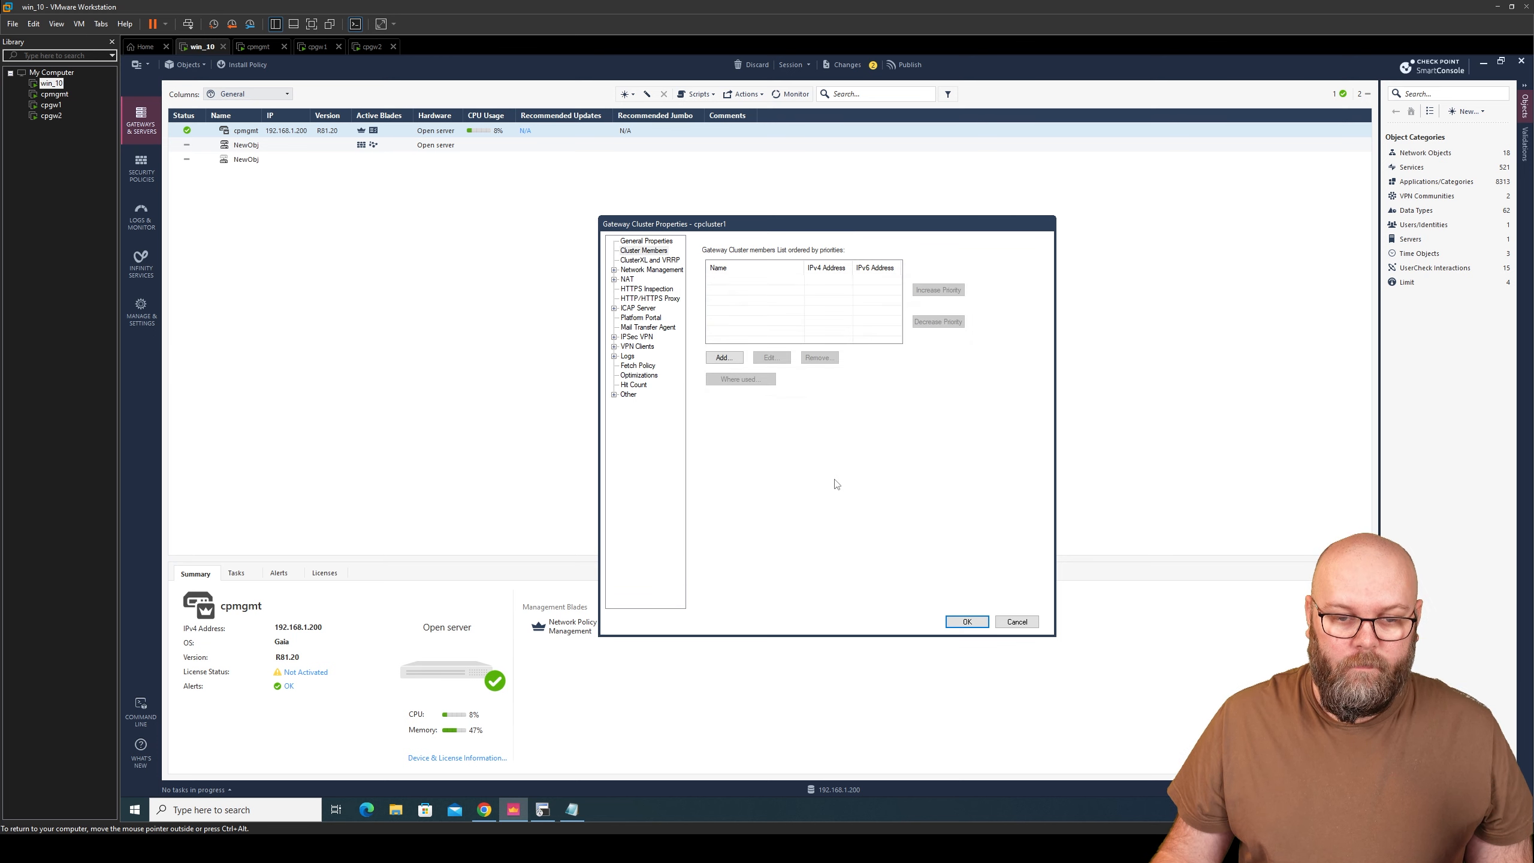
- Add a second new cluster member cpgw2 with IPv4 address 192.168.1.3
{"action": "left_click", "coordinate": [724, 358]}
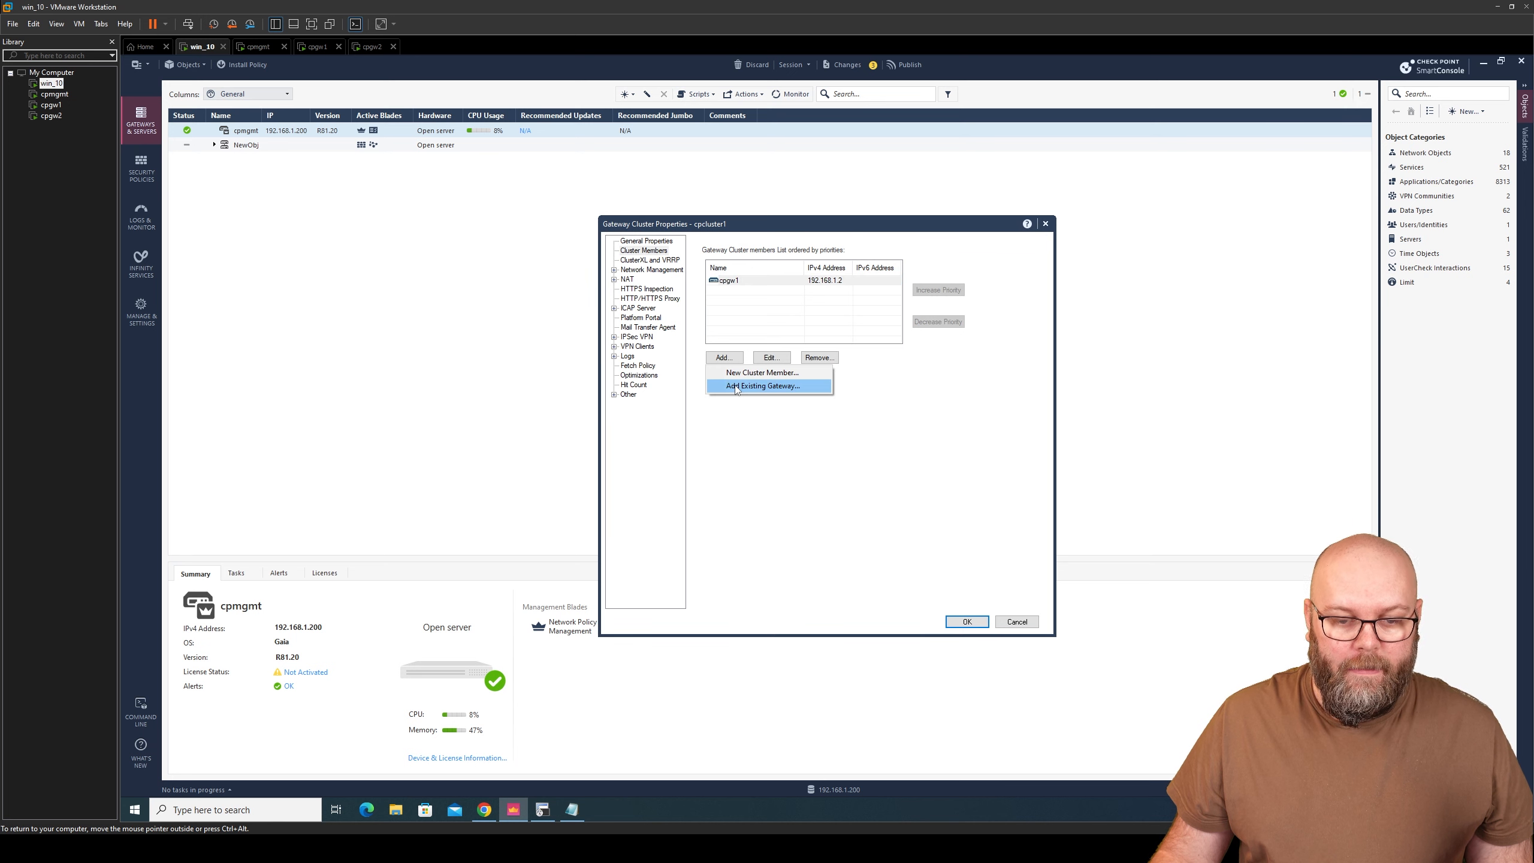
{"action": "left_click", "coordinate": [730, 372]}
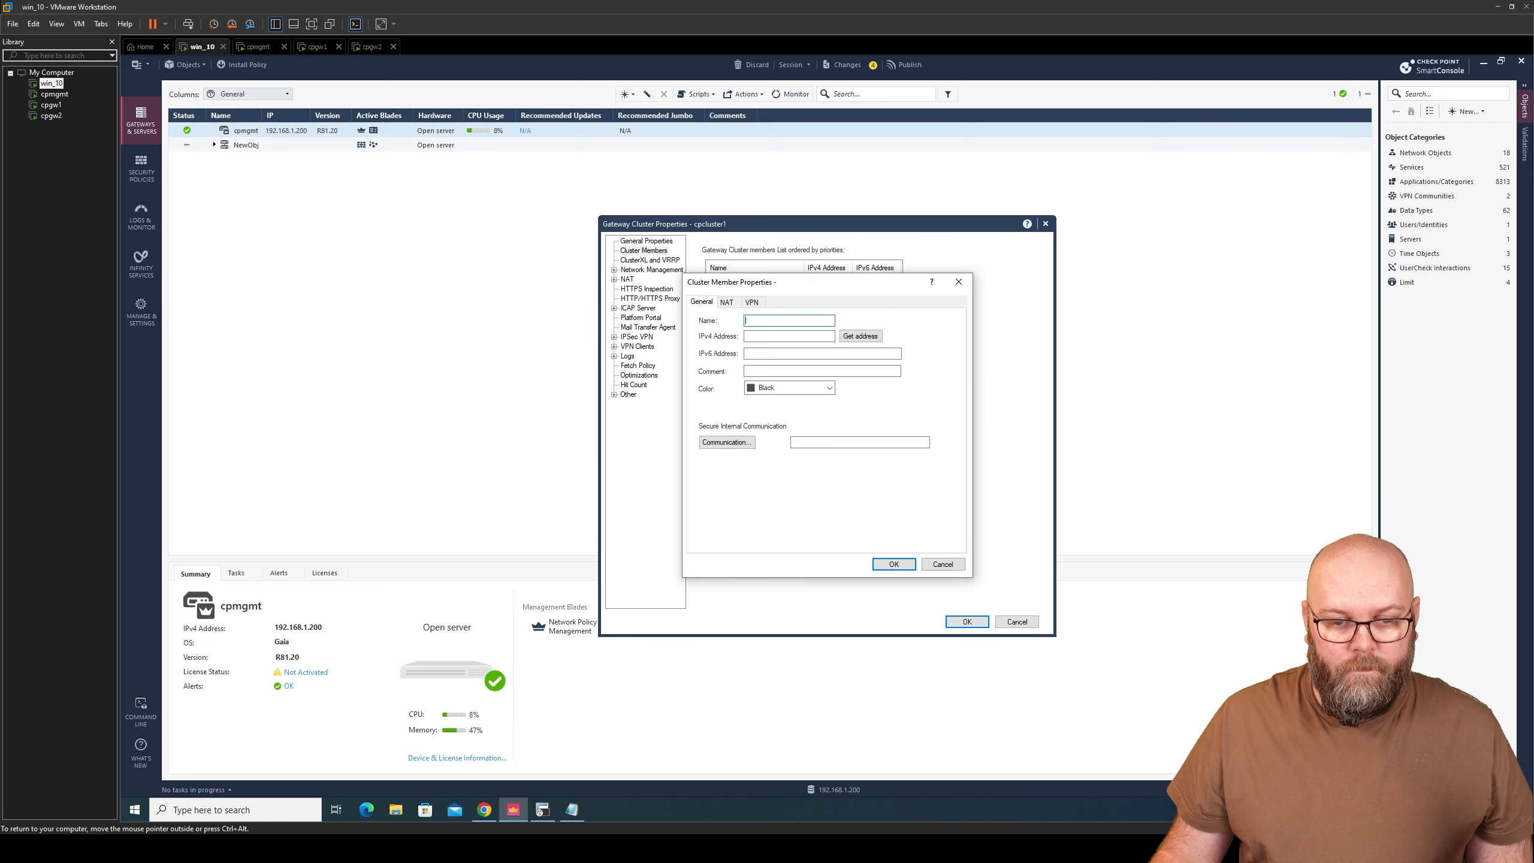
{"action": "type", "text": "cpgw2"}
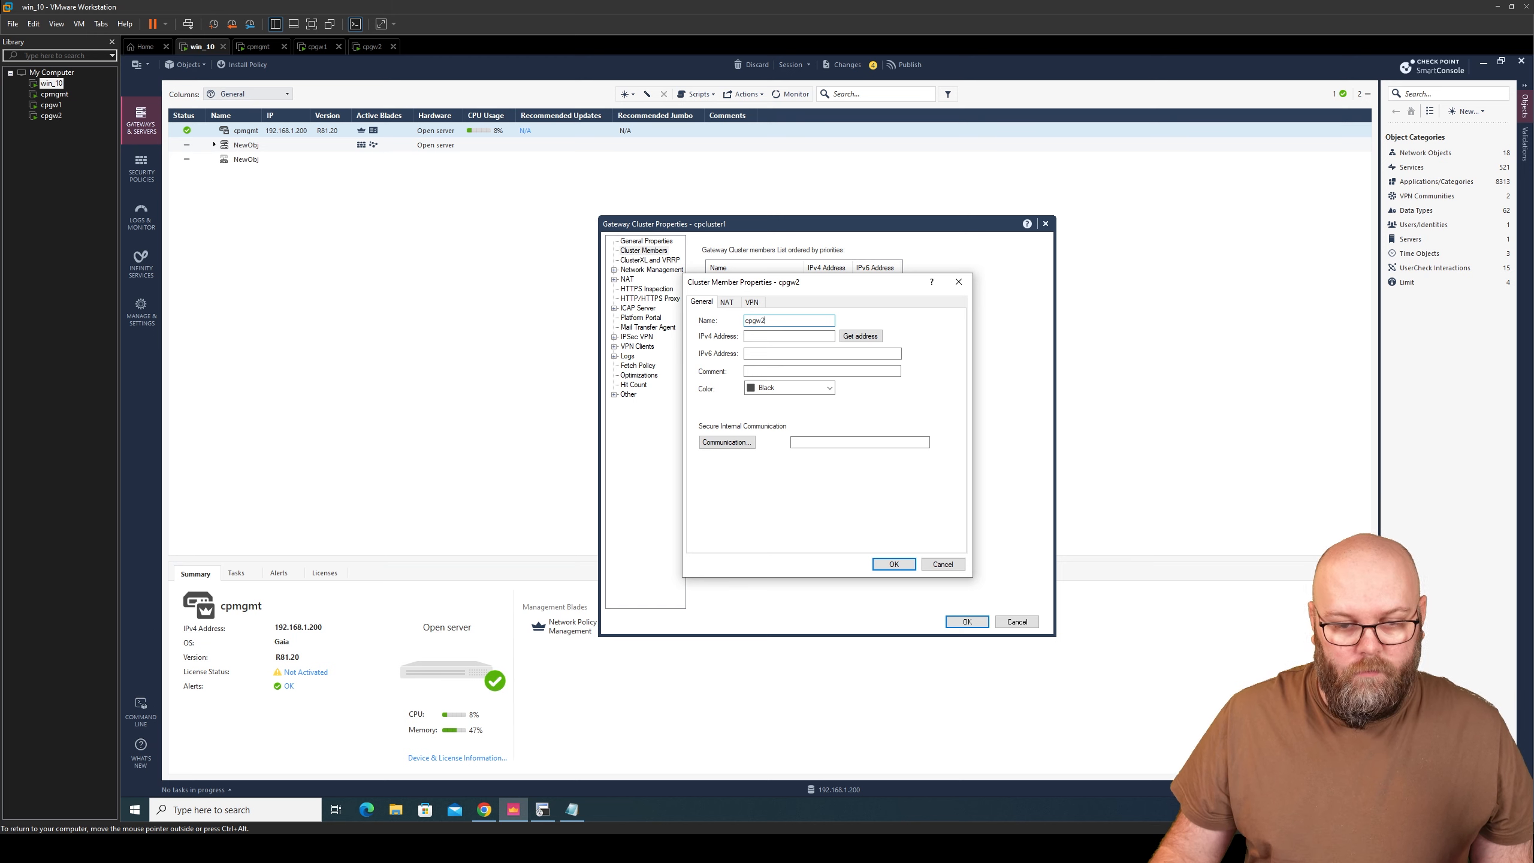
{"action": "left_click", "coordinate": [782, 337]}
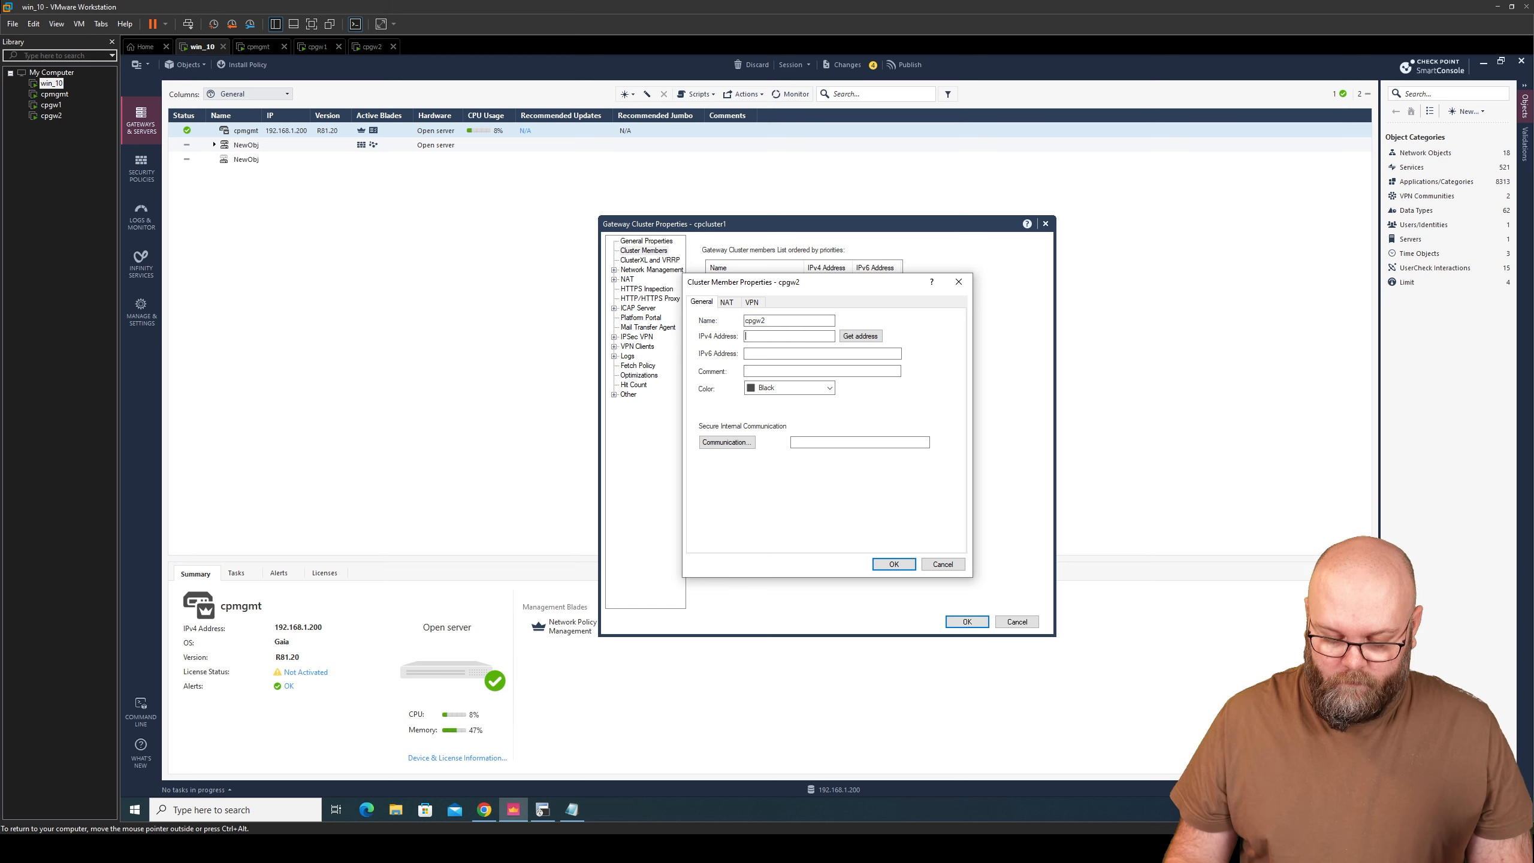
{"action": "type", "text": "192.168.1.3"}
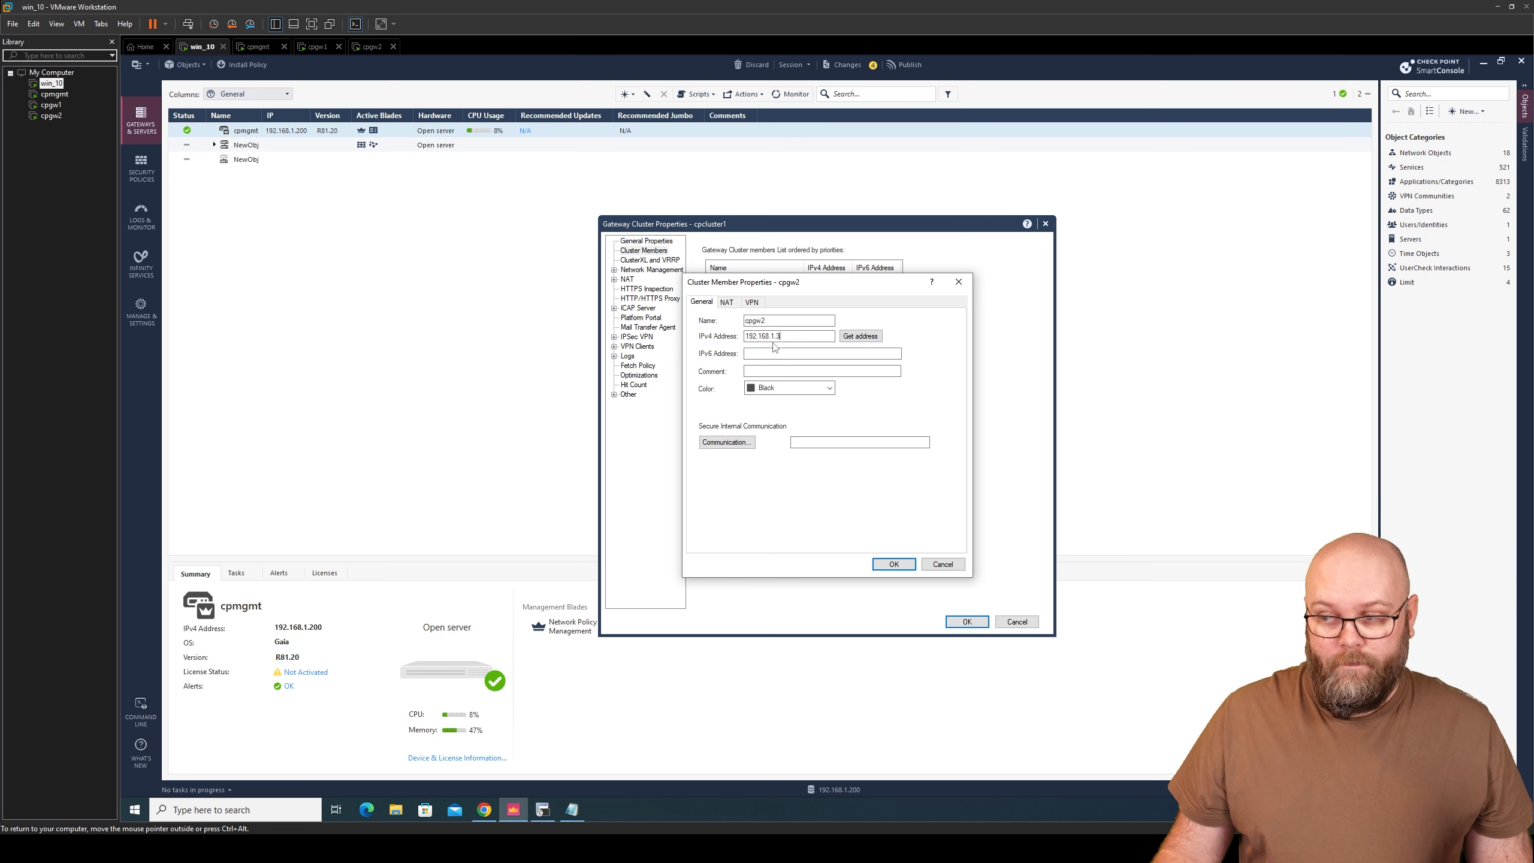
- Establish trust with cpgw2 using its one-time password and add it to the cluster
{"action": "left_click", "coordinate": [727, 442]}
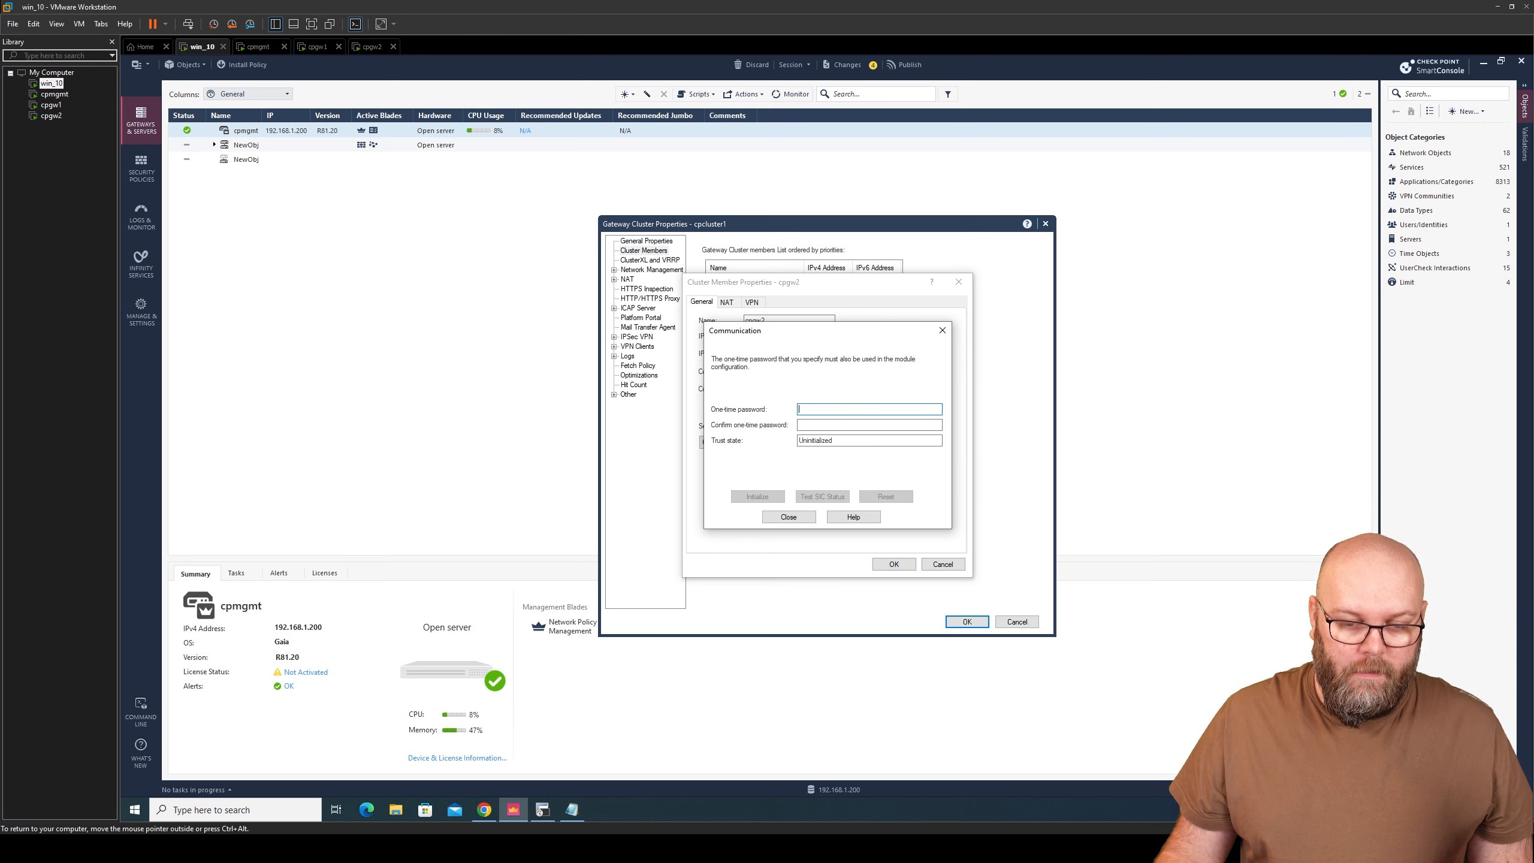
{"action": "type", "text": "vpn123••••"}
{"action": "key", "text": "Tab"}
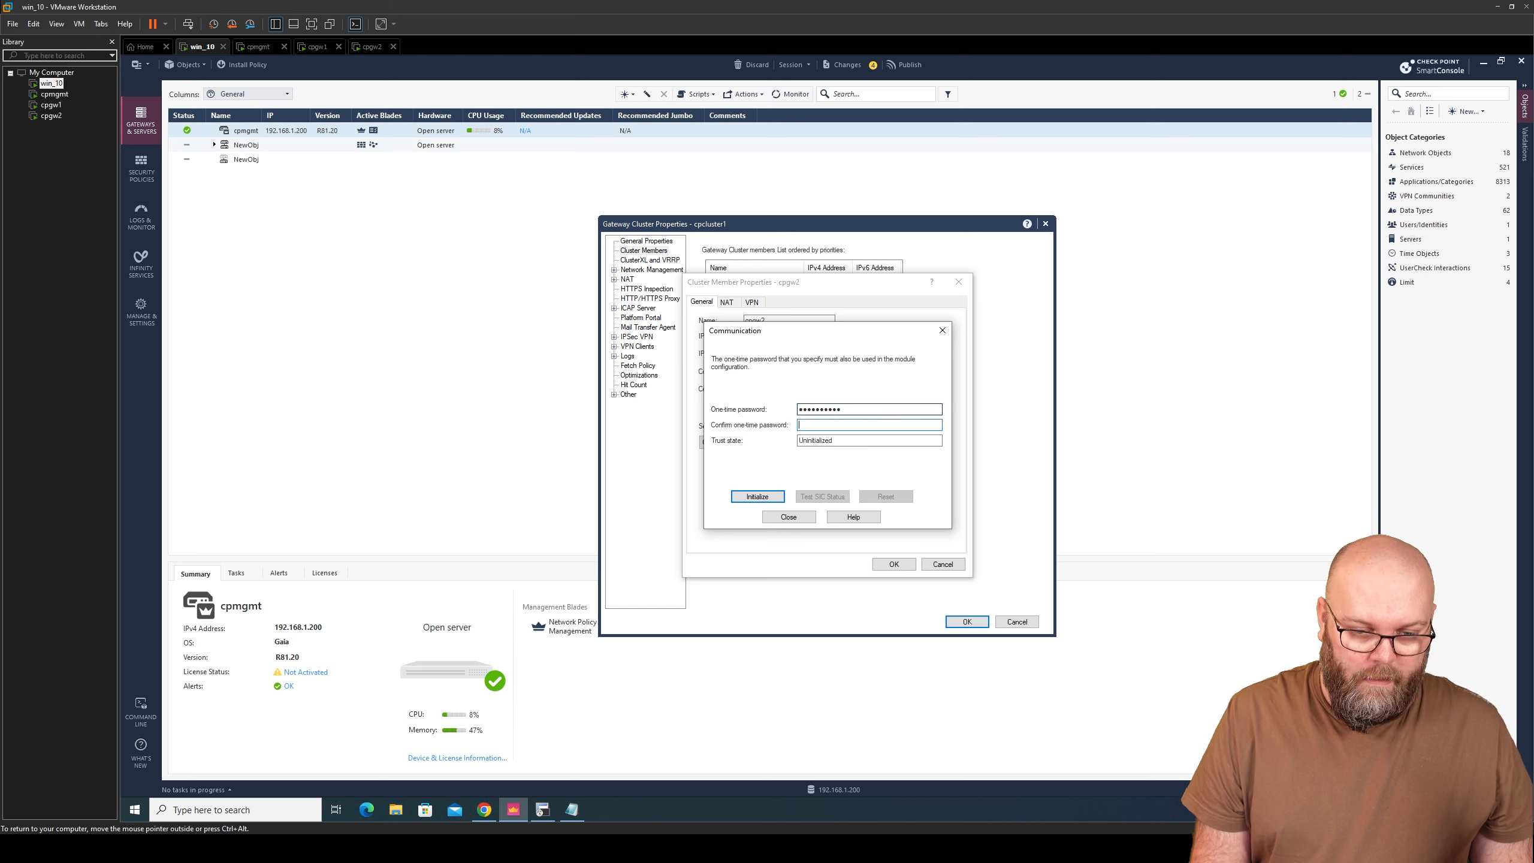
{"action": "type", "text": "vpn123••"}
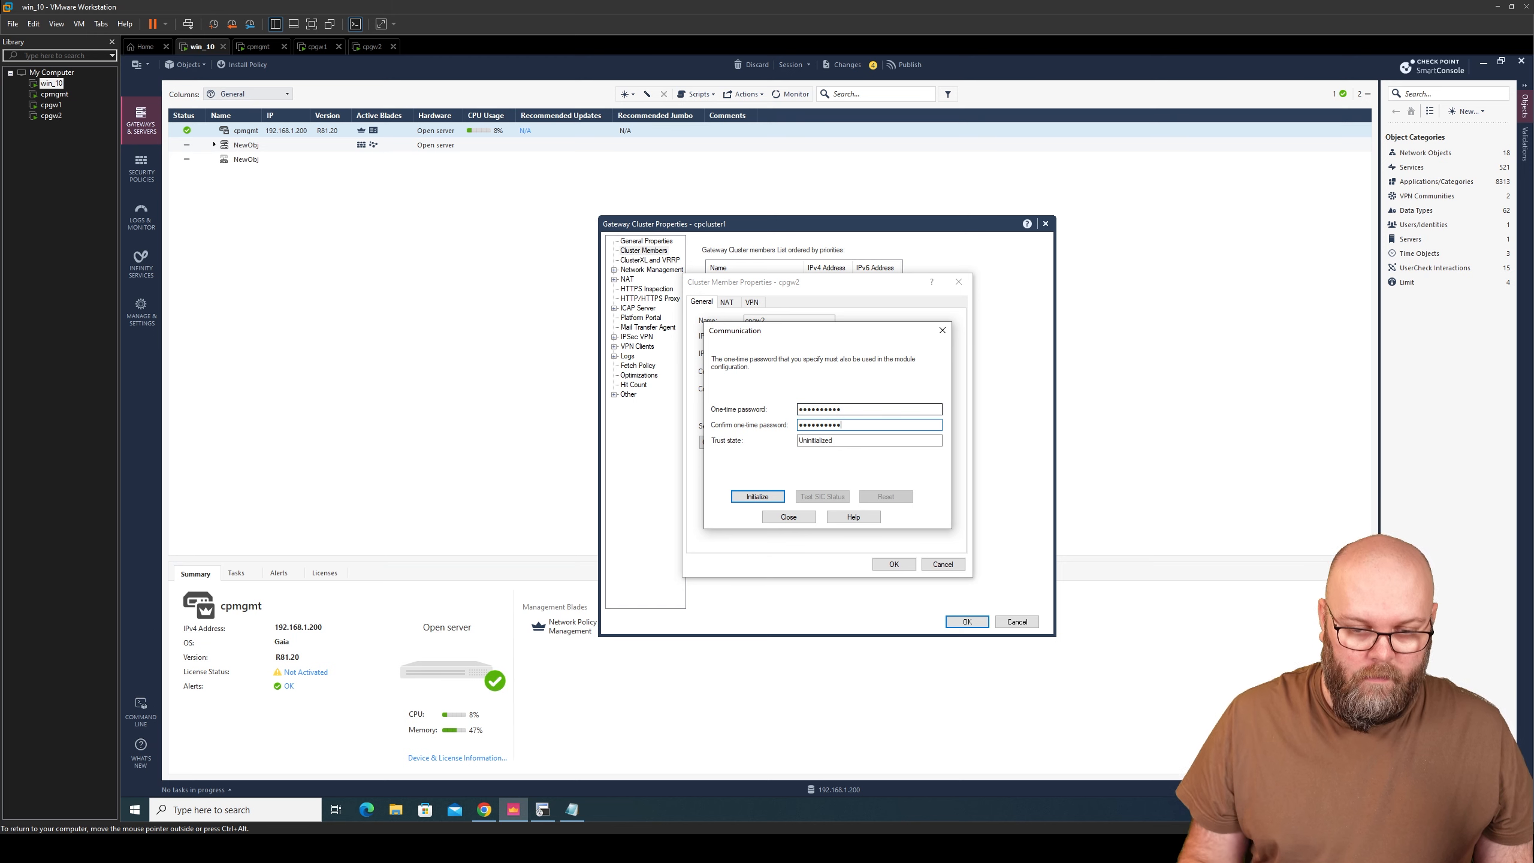
{"action": "left_click", "coordinate": [762, 500]}
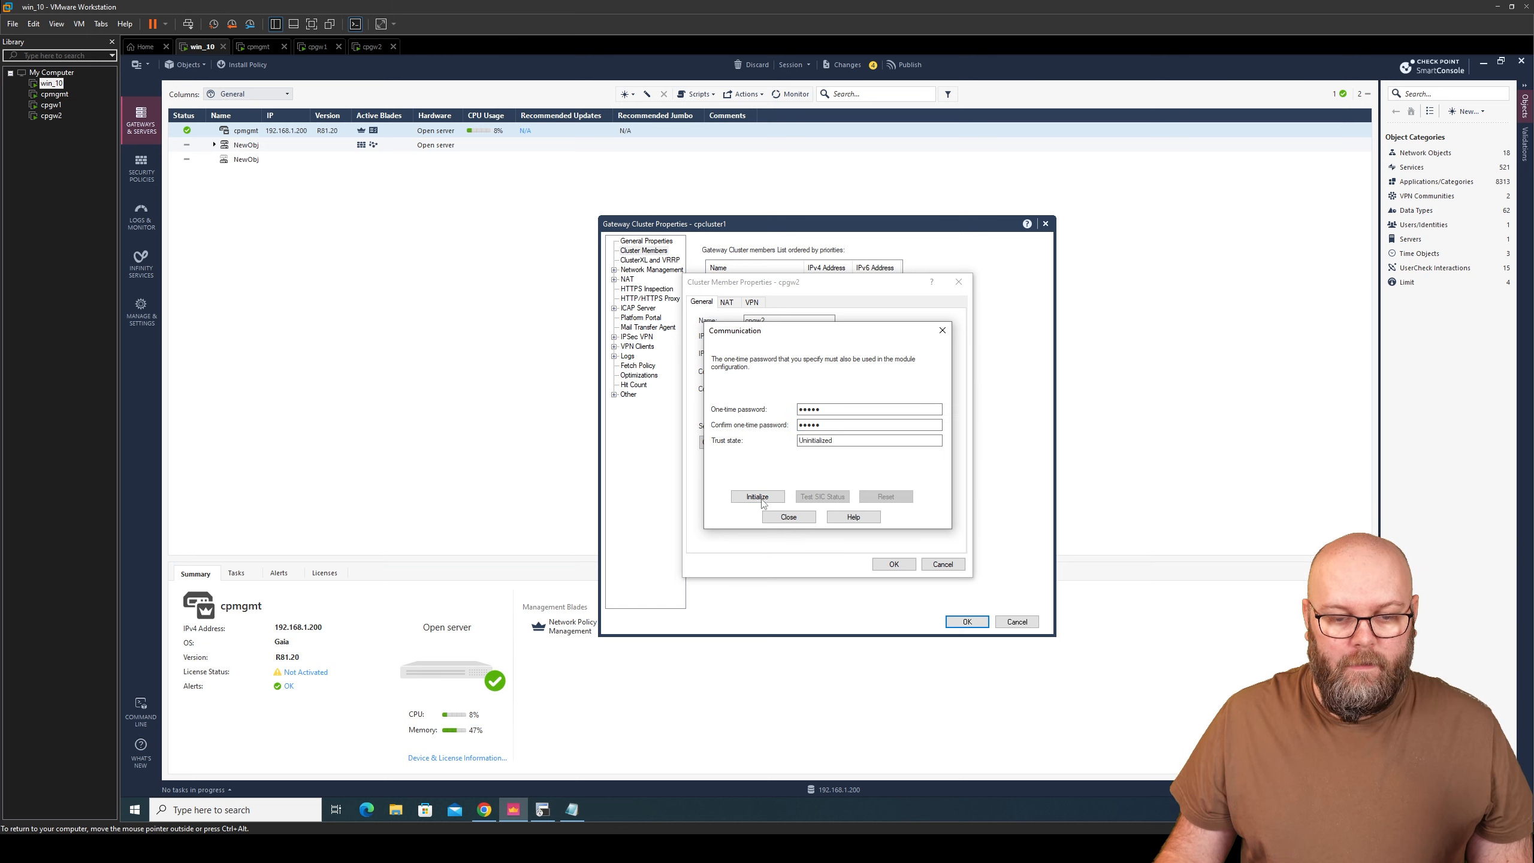
{"action": "left_click", "coordinate": [790, 519]}
{"action": "left_click", "coordinate": [893, 565]}
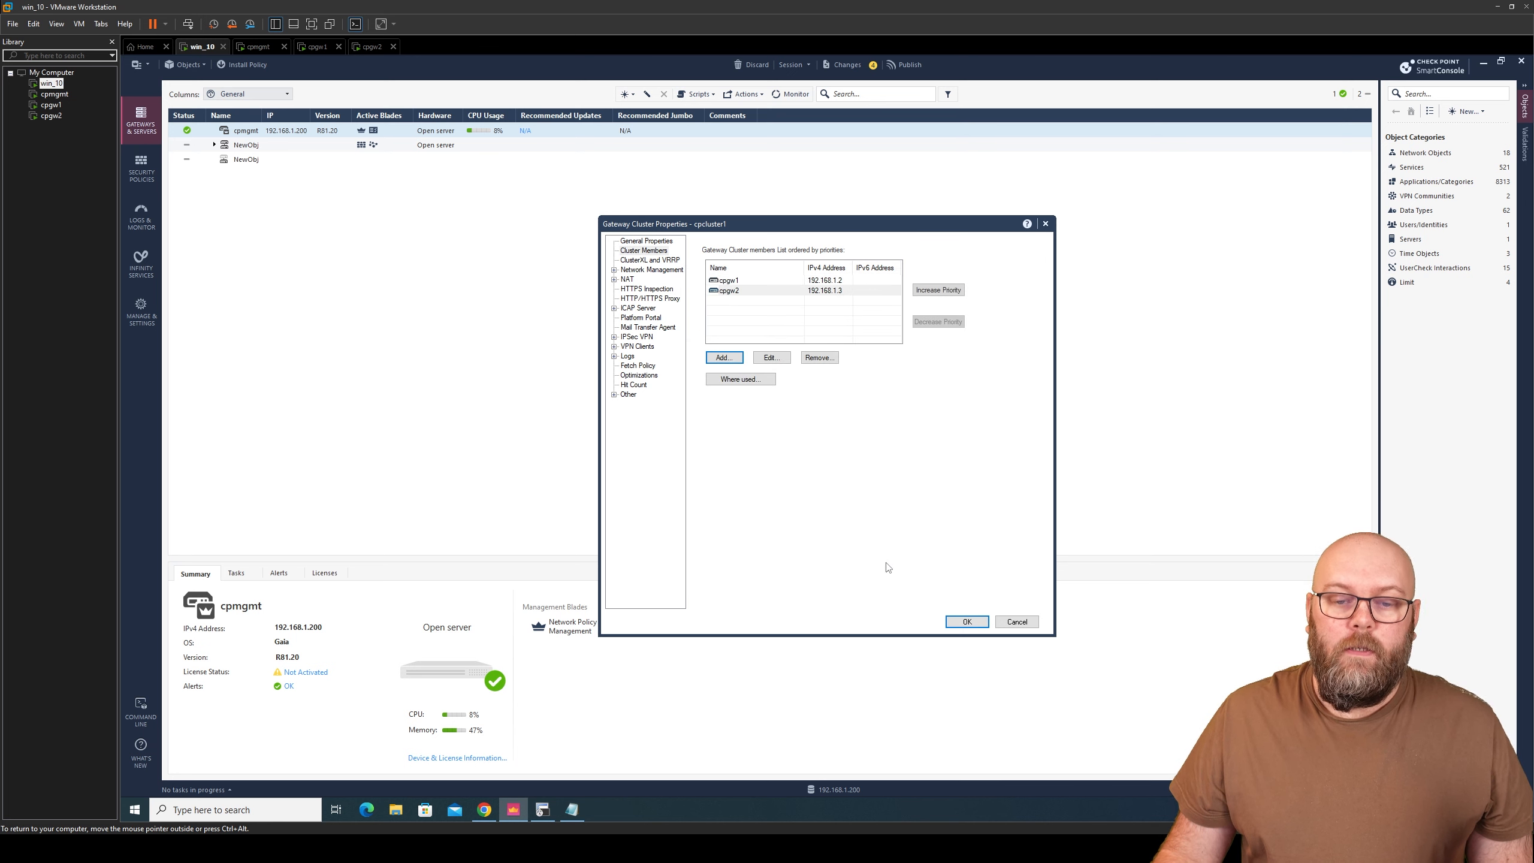
- Check the cpgw1 and cpgw2 rows in the cluster members list
{"action": "left_click", "coordinate": [751, 282]}
{"action": "left_click", "coordinate": [748, 292]}
{"action": "left_click", "coordinate": [748, 283]}
{"action": "left_click", "coordinate": [743, 296]}
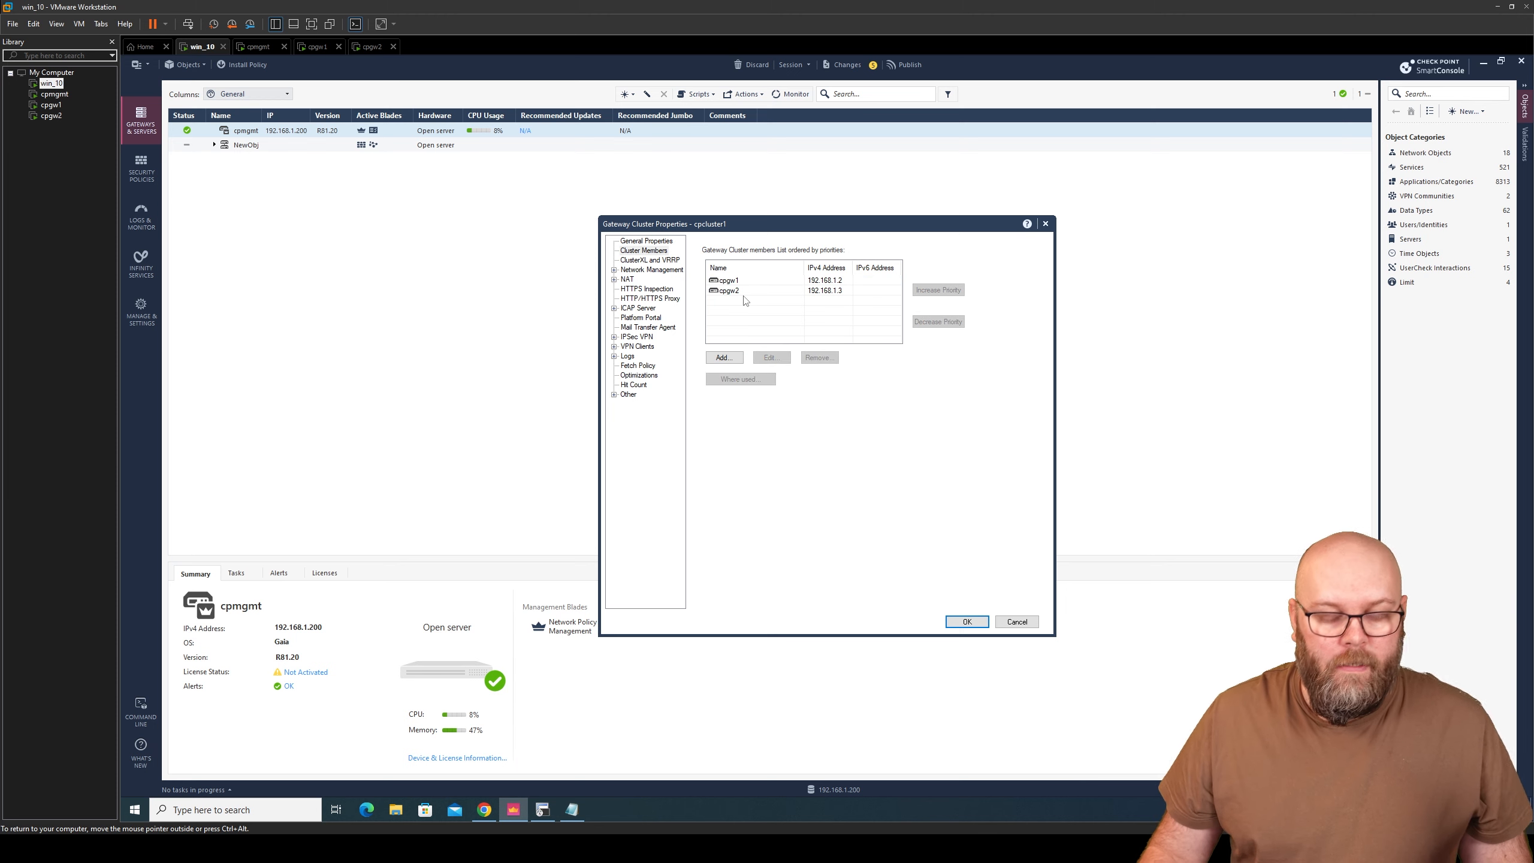
- Keep ClusterXL High Availability mode and go to the cluster's Network Management page
{"action": "left_click", "coordinate": [650, 261]}
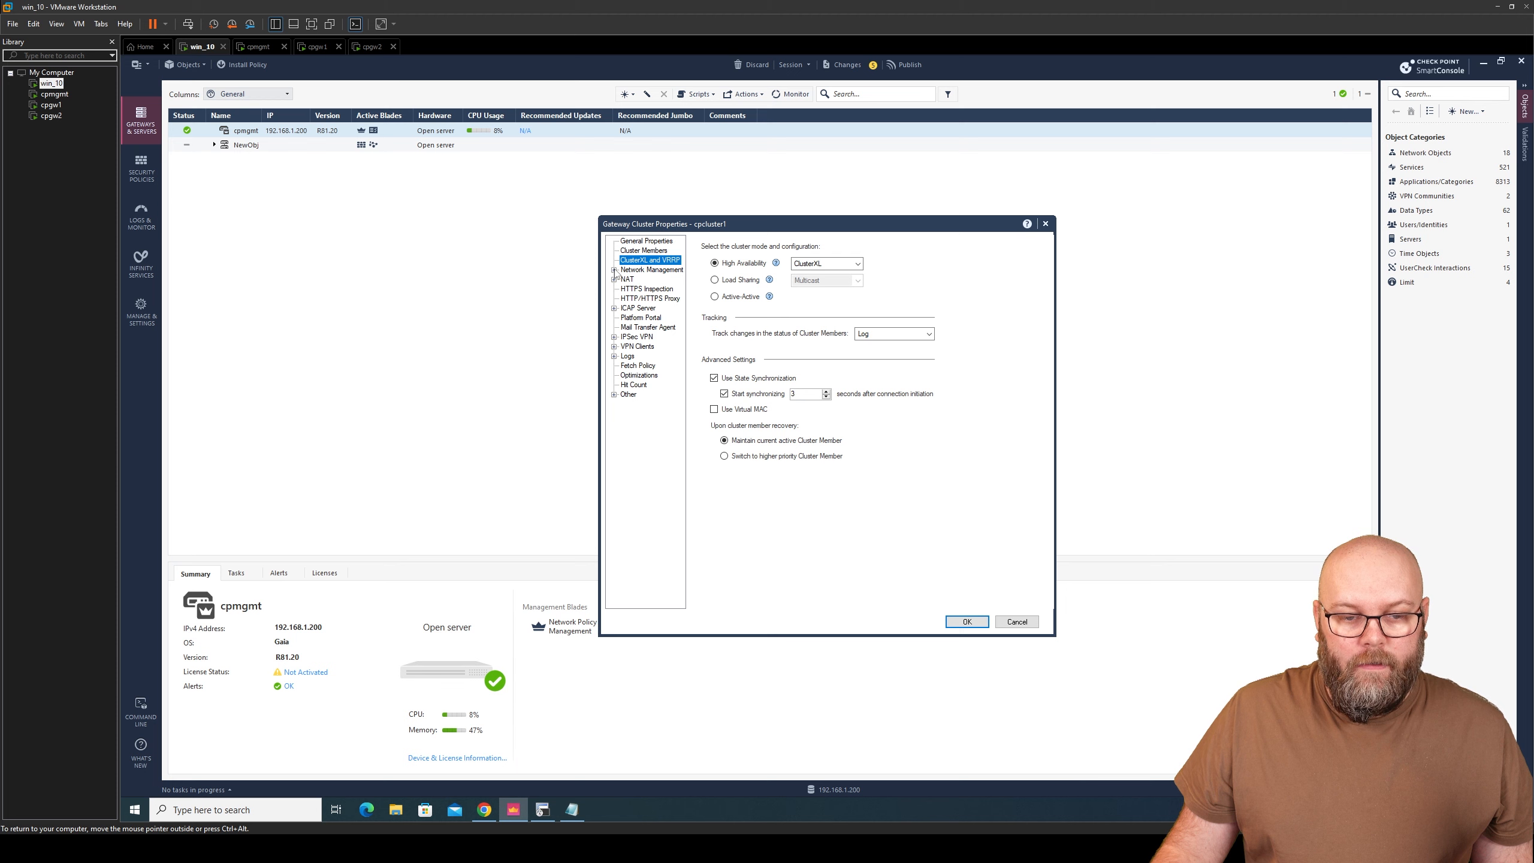
{"action": "left_click", "coordinate": [614, 271]}
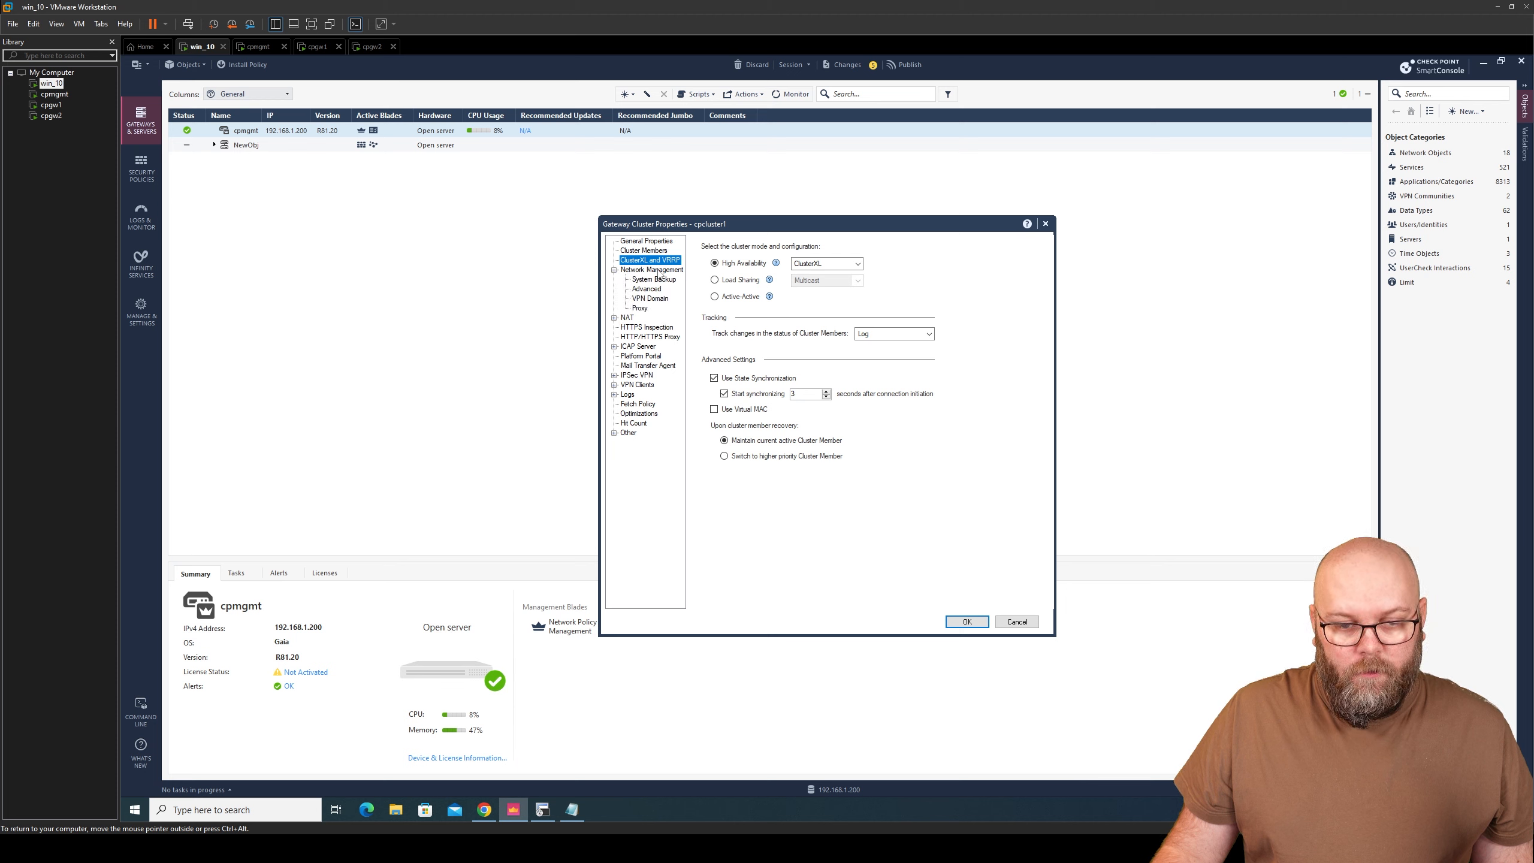
{"action": "left_click", "coordinate": [659, 271]}
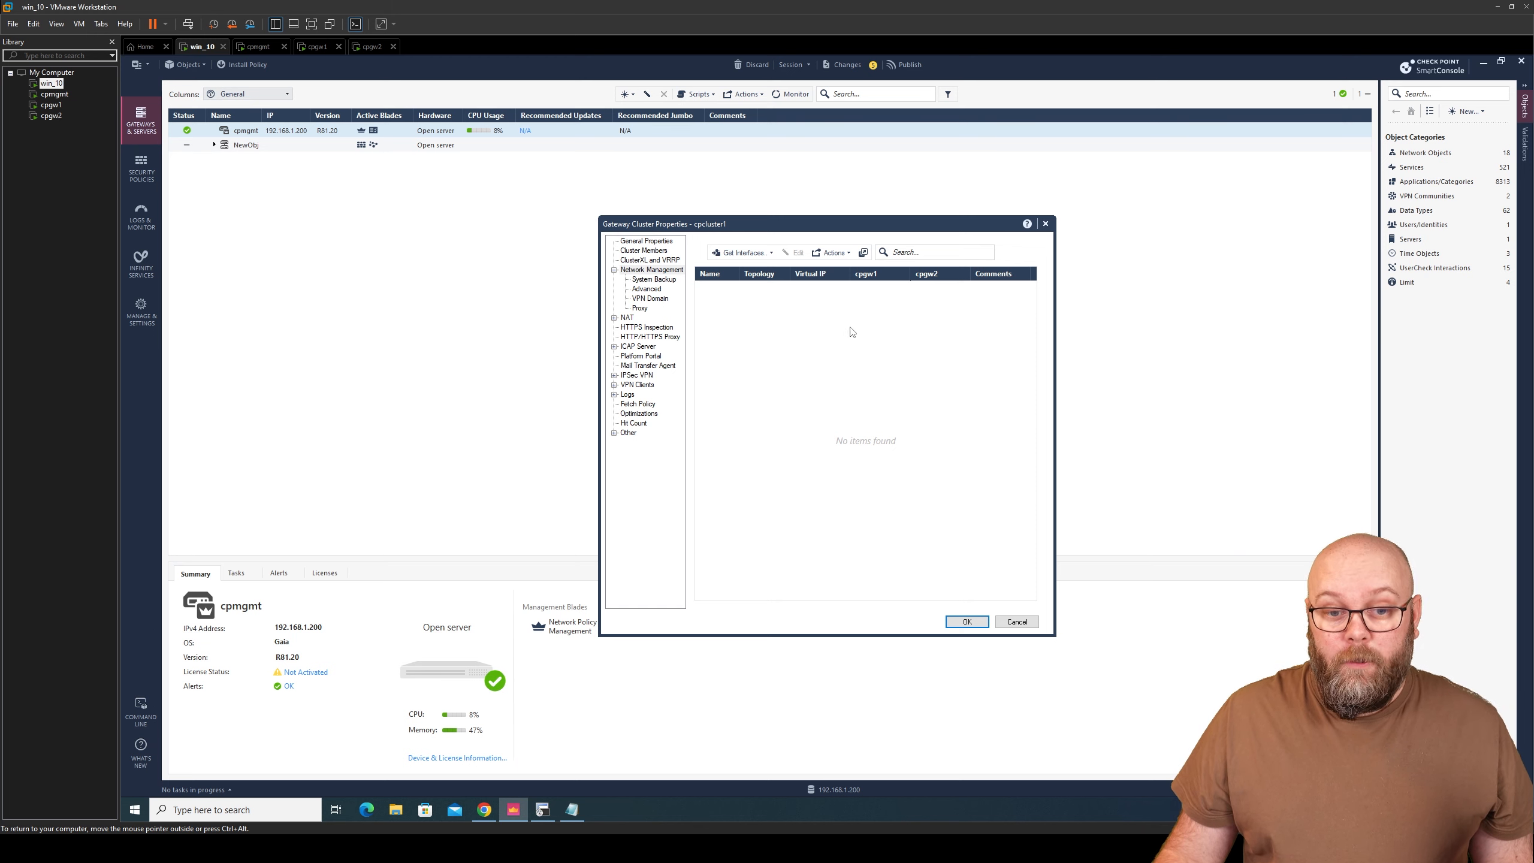
- Fetch eth0, eth1 and eth2 without topology, widen the cpgw2 column, and select eth0
{"action": "left_click", "coordinate": [772, 255]}
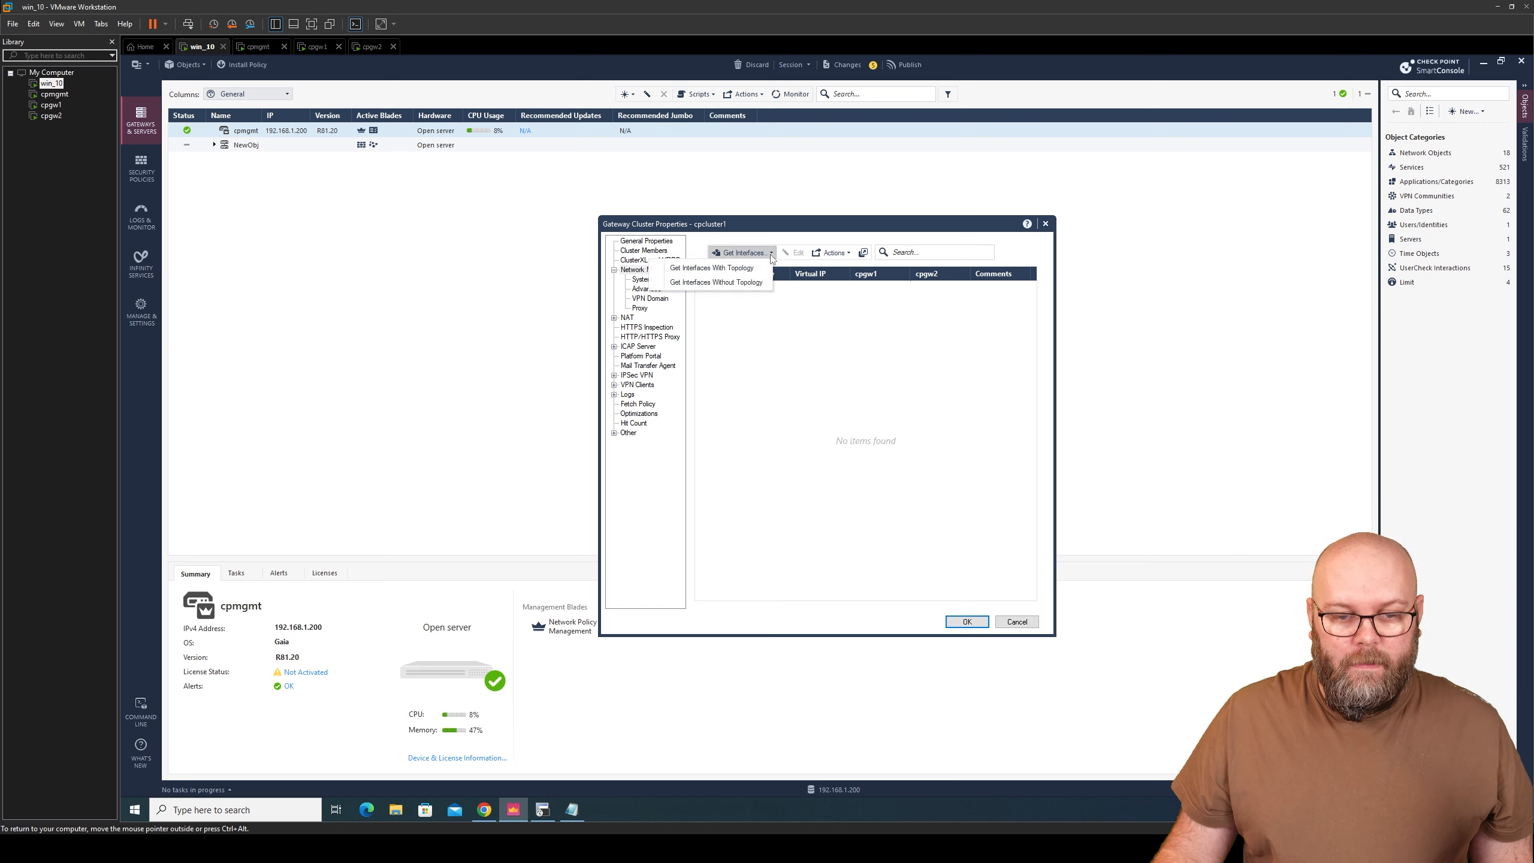
{"action": "left_click", "coordinate": [756, 288]}
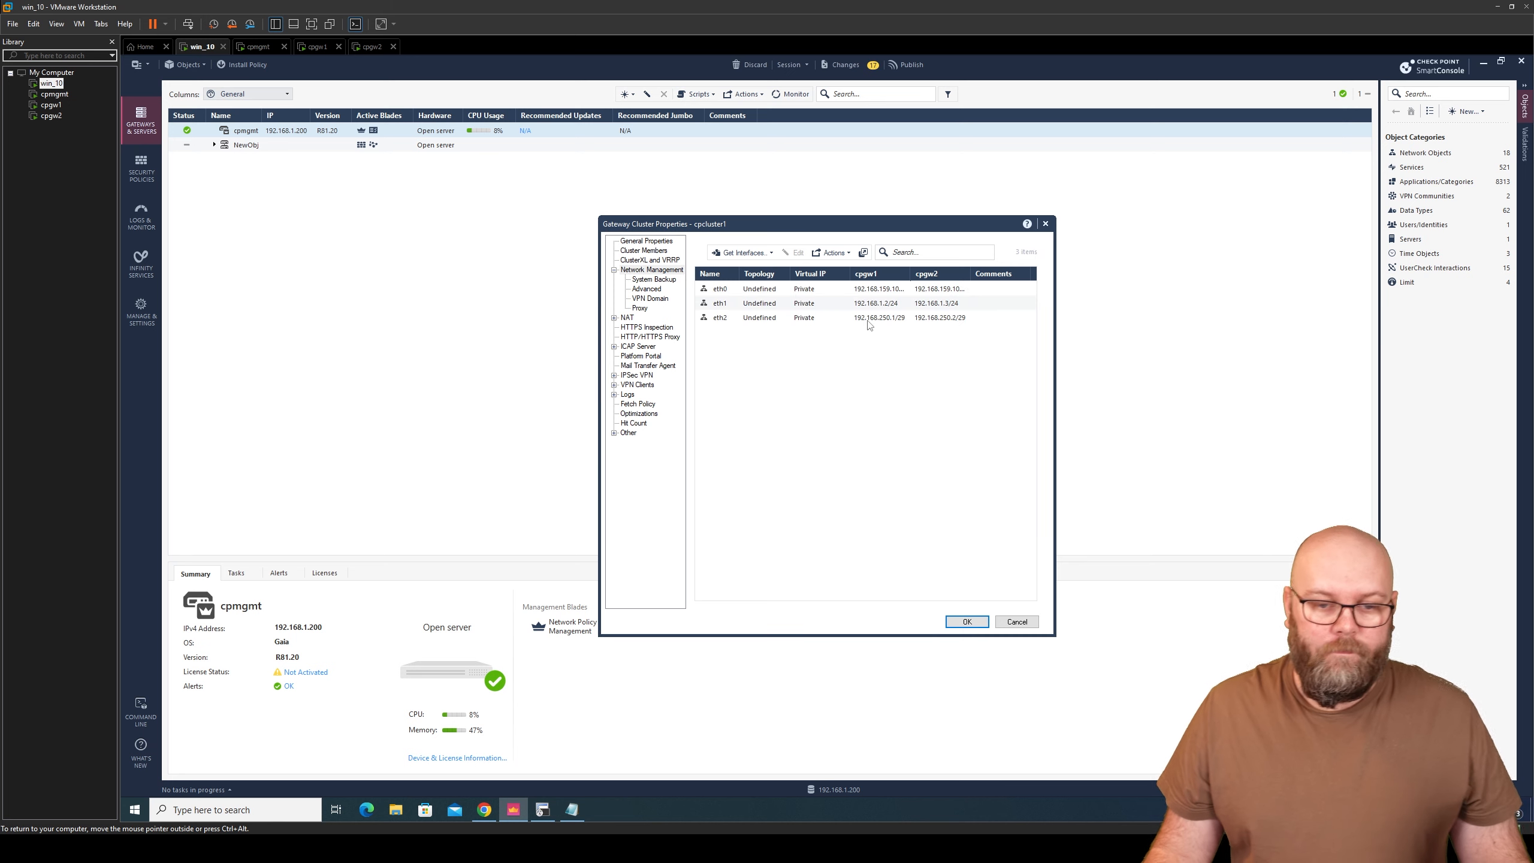
{"action": "left_click_drag", "start_coordinate": [969, 273], "coordinate": [921, 275]}
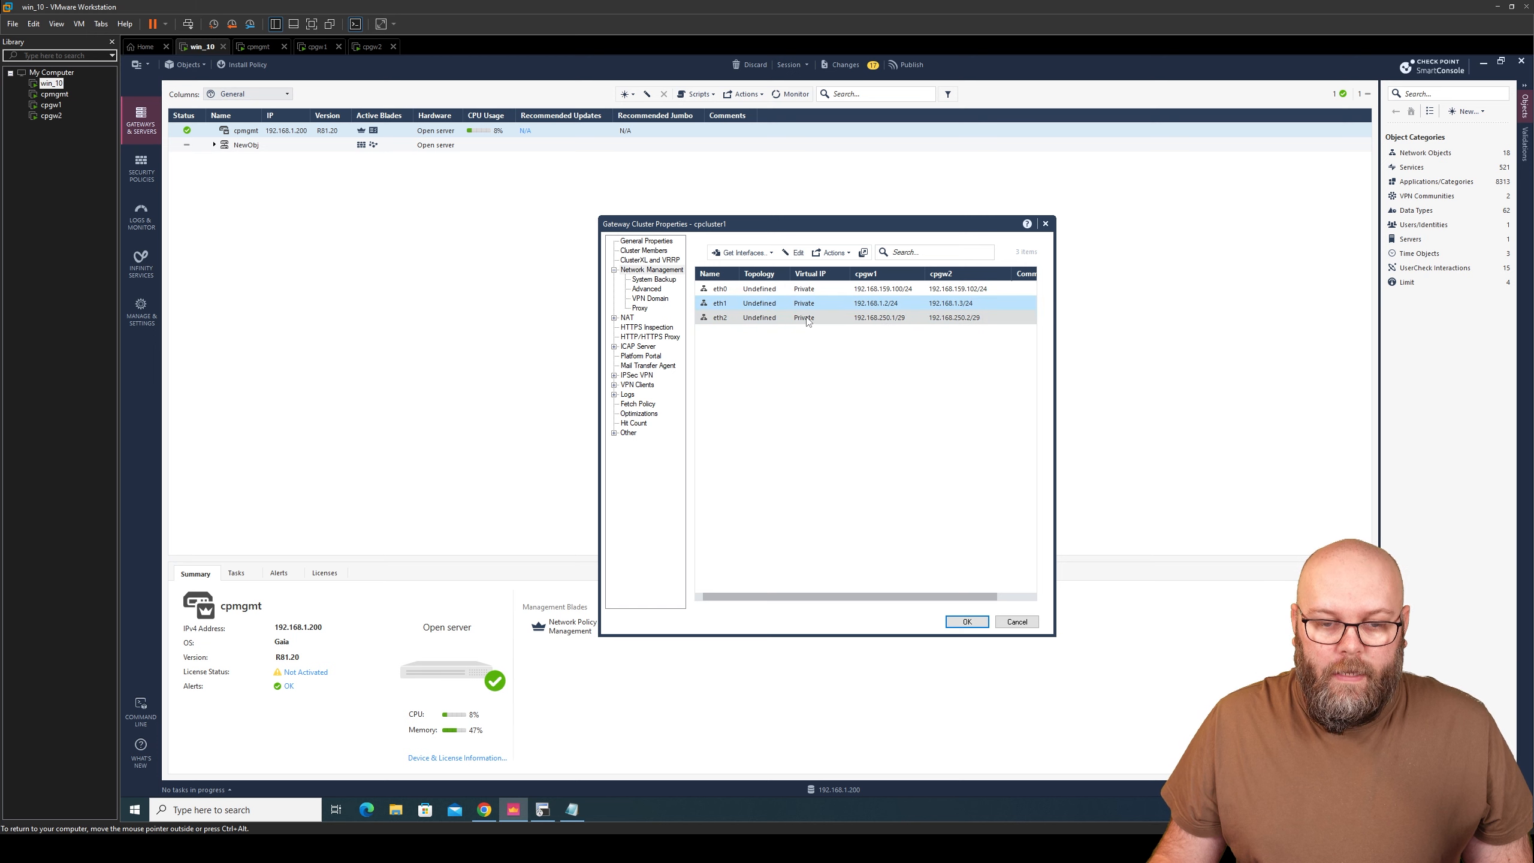
{"action": "left_click", "coordinate": [767, 289]}
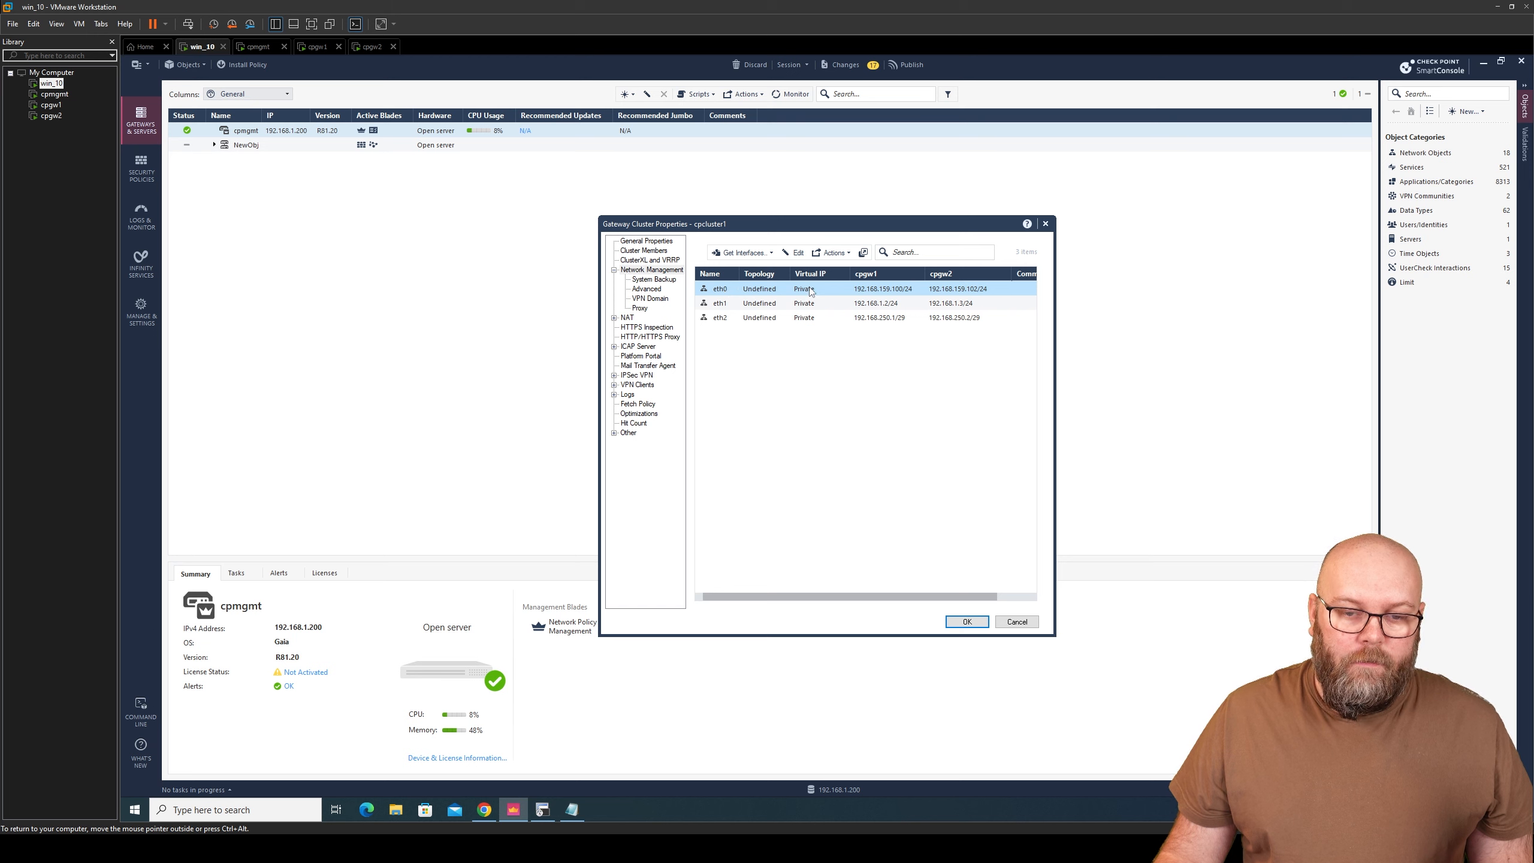
{"action": "left_click", "coordinate": [798, 254]}
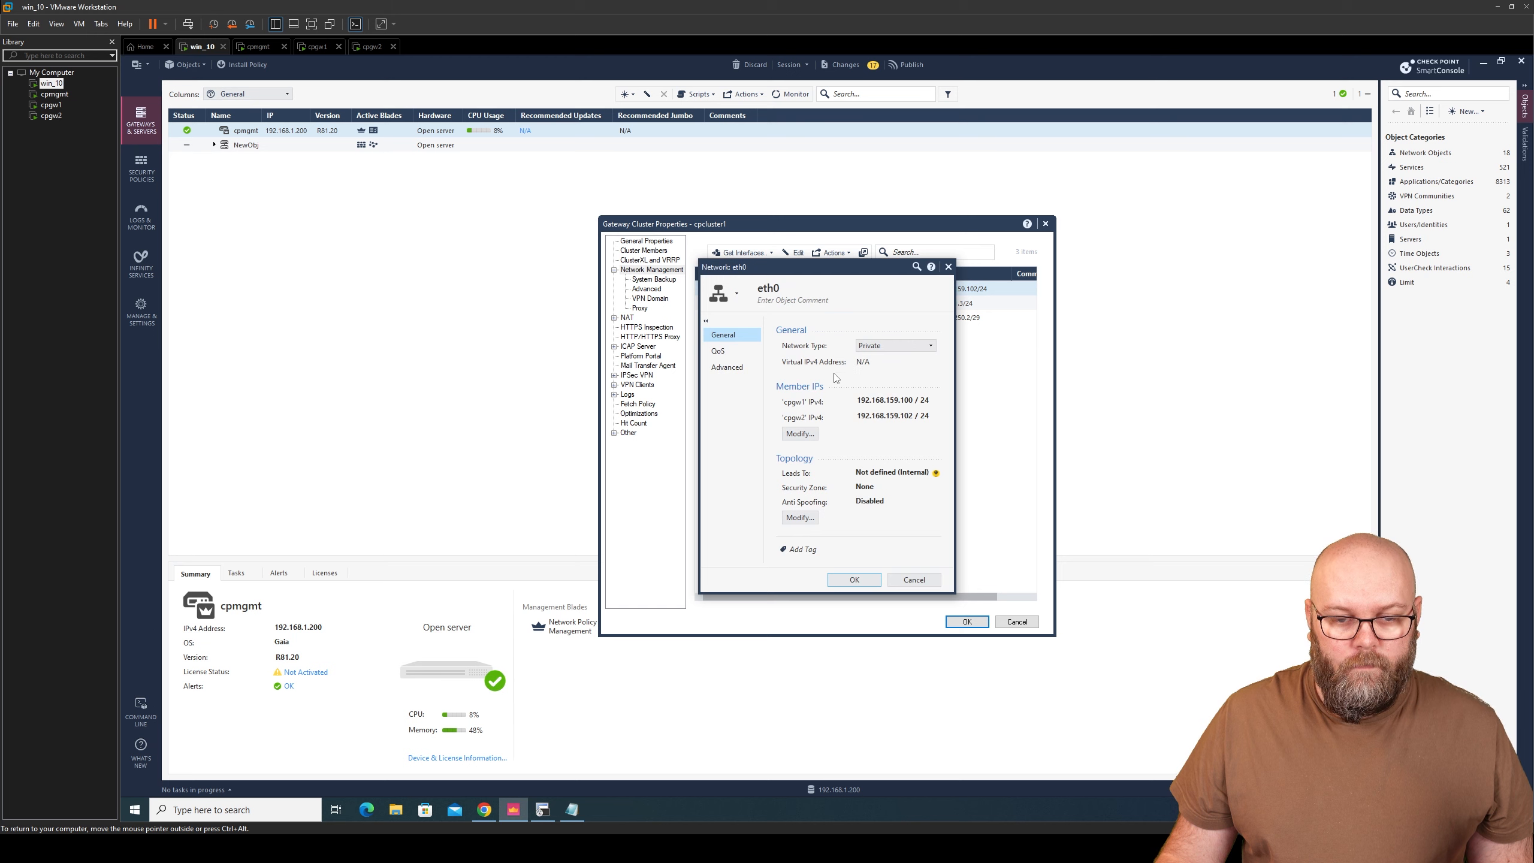
{"action": "left_click", "coordinate": [893, 347]}
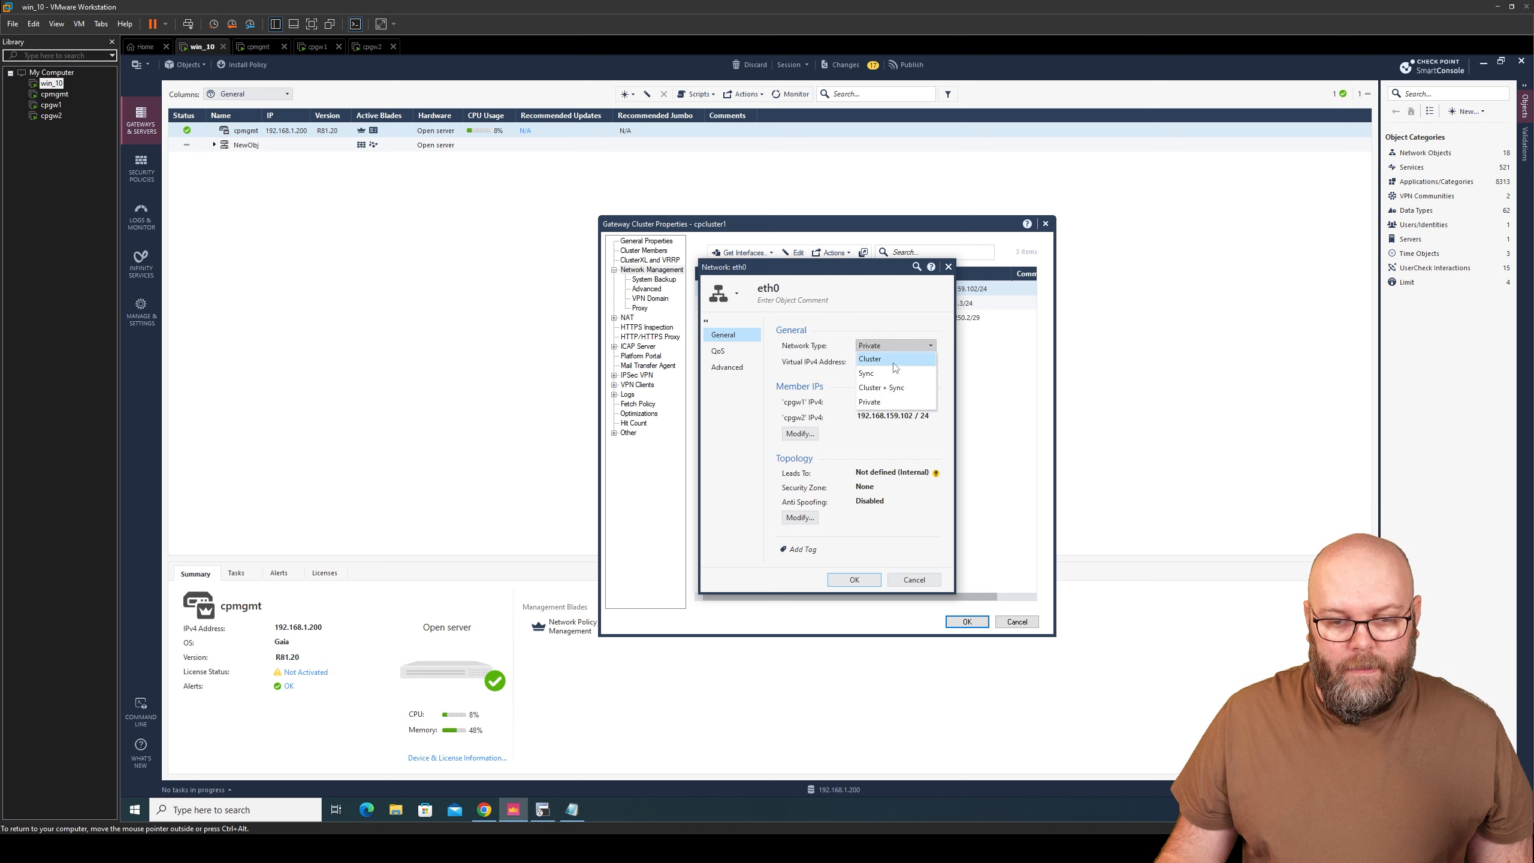
{"action": "left_click", "coordinate": [893, 361]}
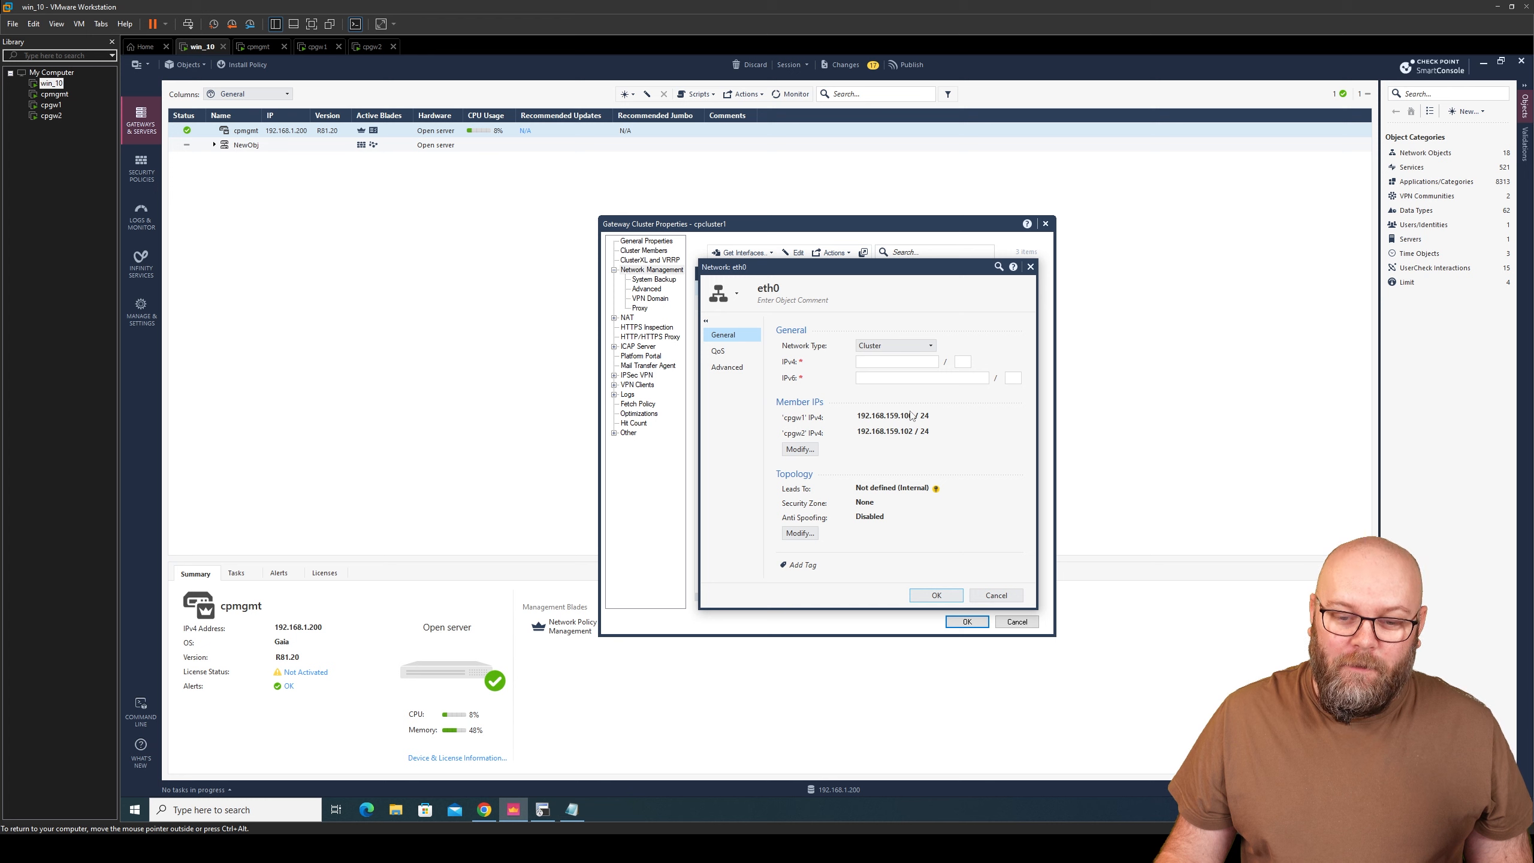
{"action": "left_click", "coordinate": [1007, 596]}
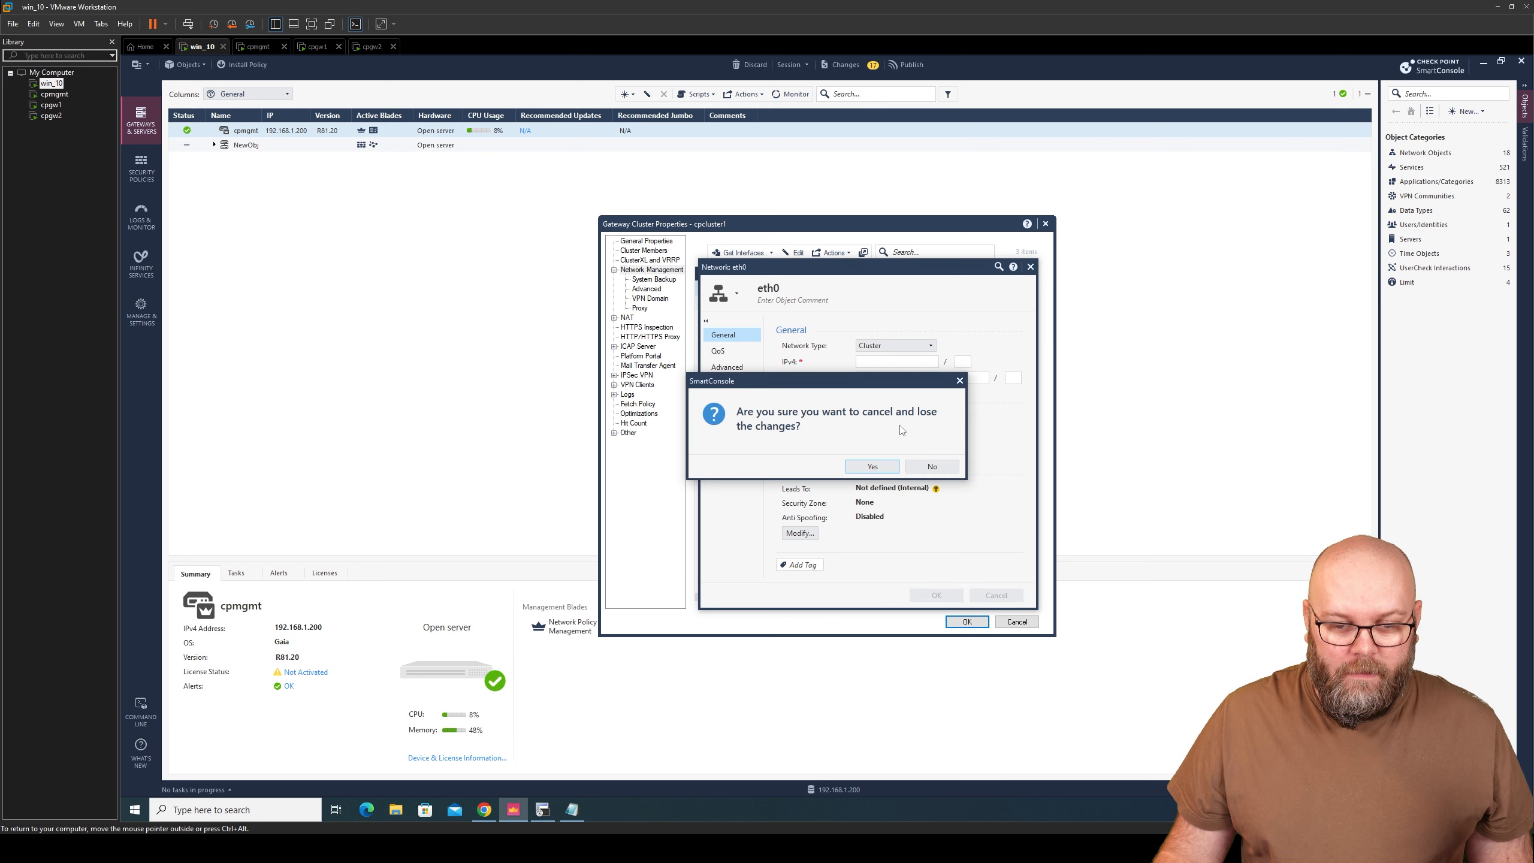
{"action": "left_click", "coordinate": [873, 470]}
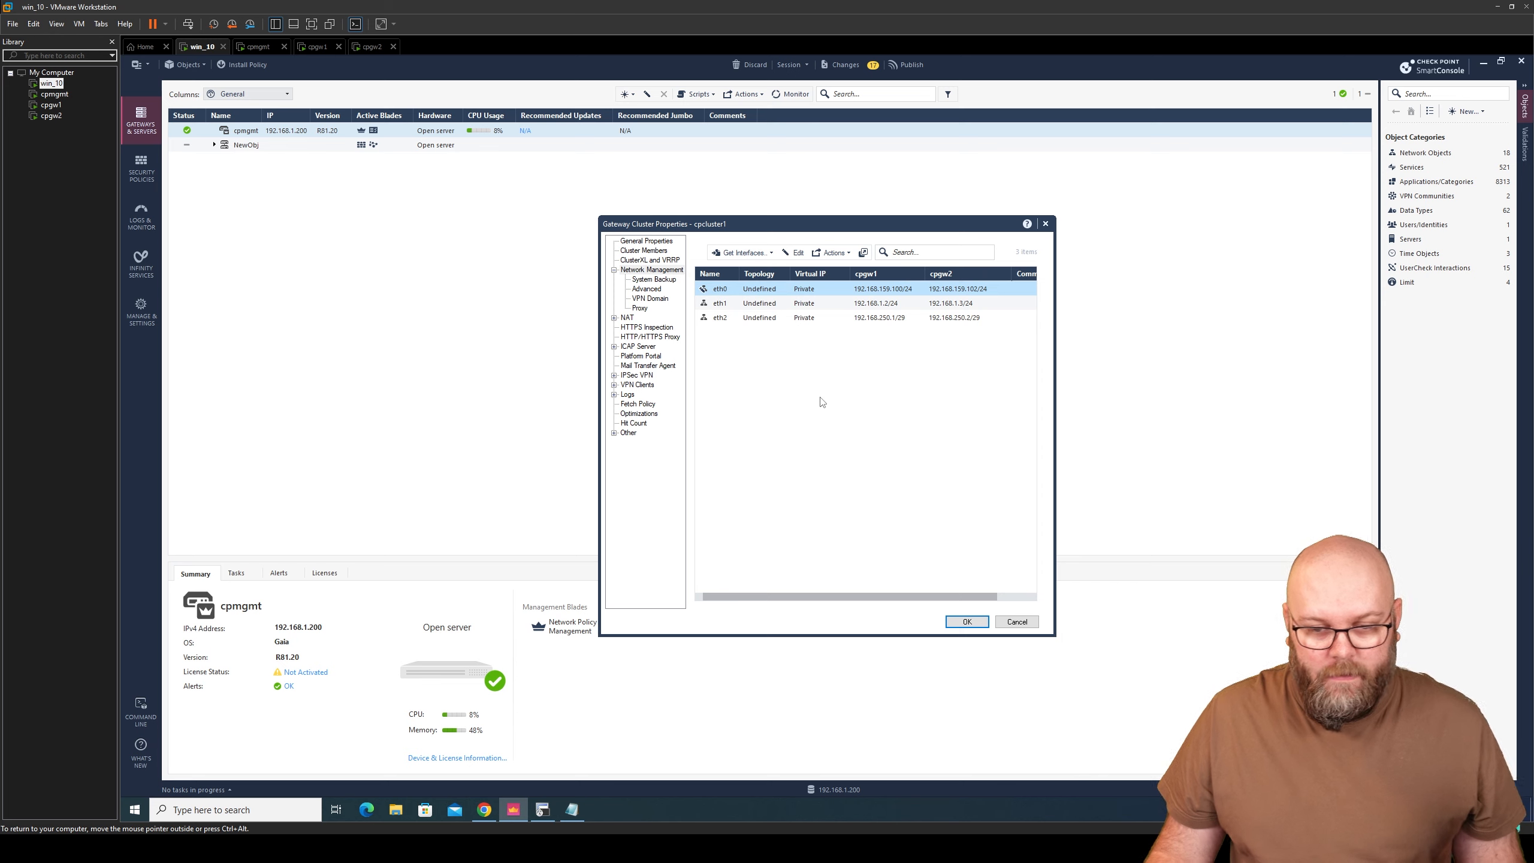
{"action": "left_click", "coordinate": [484, 808]}
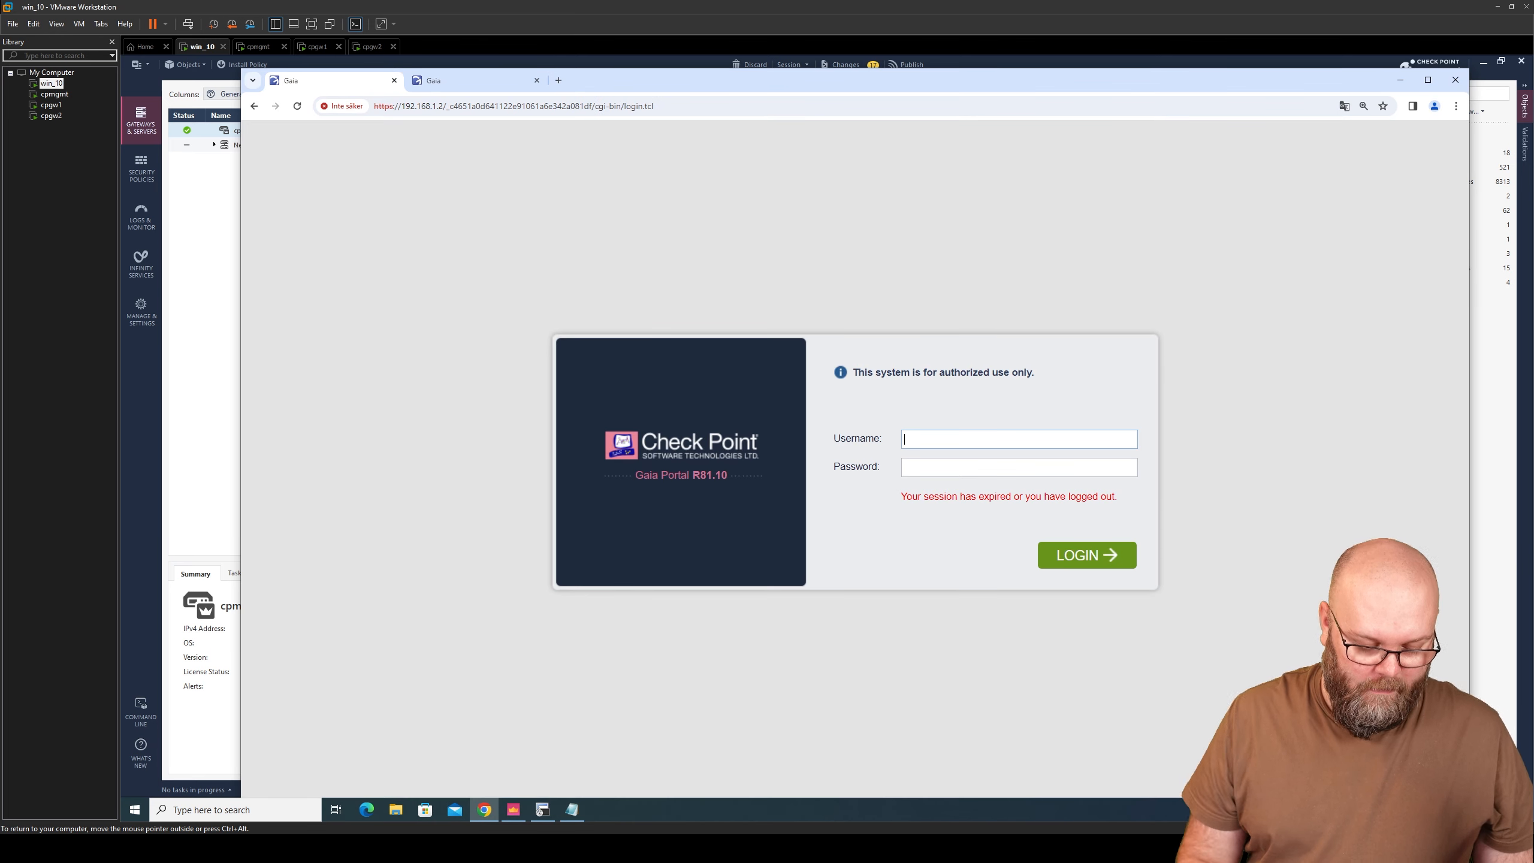
- Log in to cpgw1's Gaia Portal and override the configuration lock
{"action": "type", "text": "admin"}
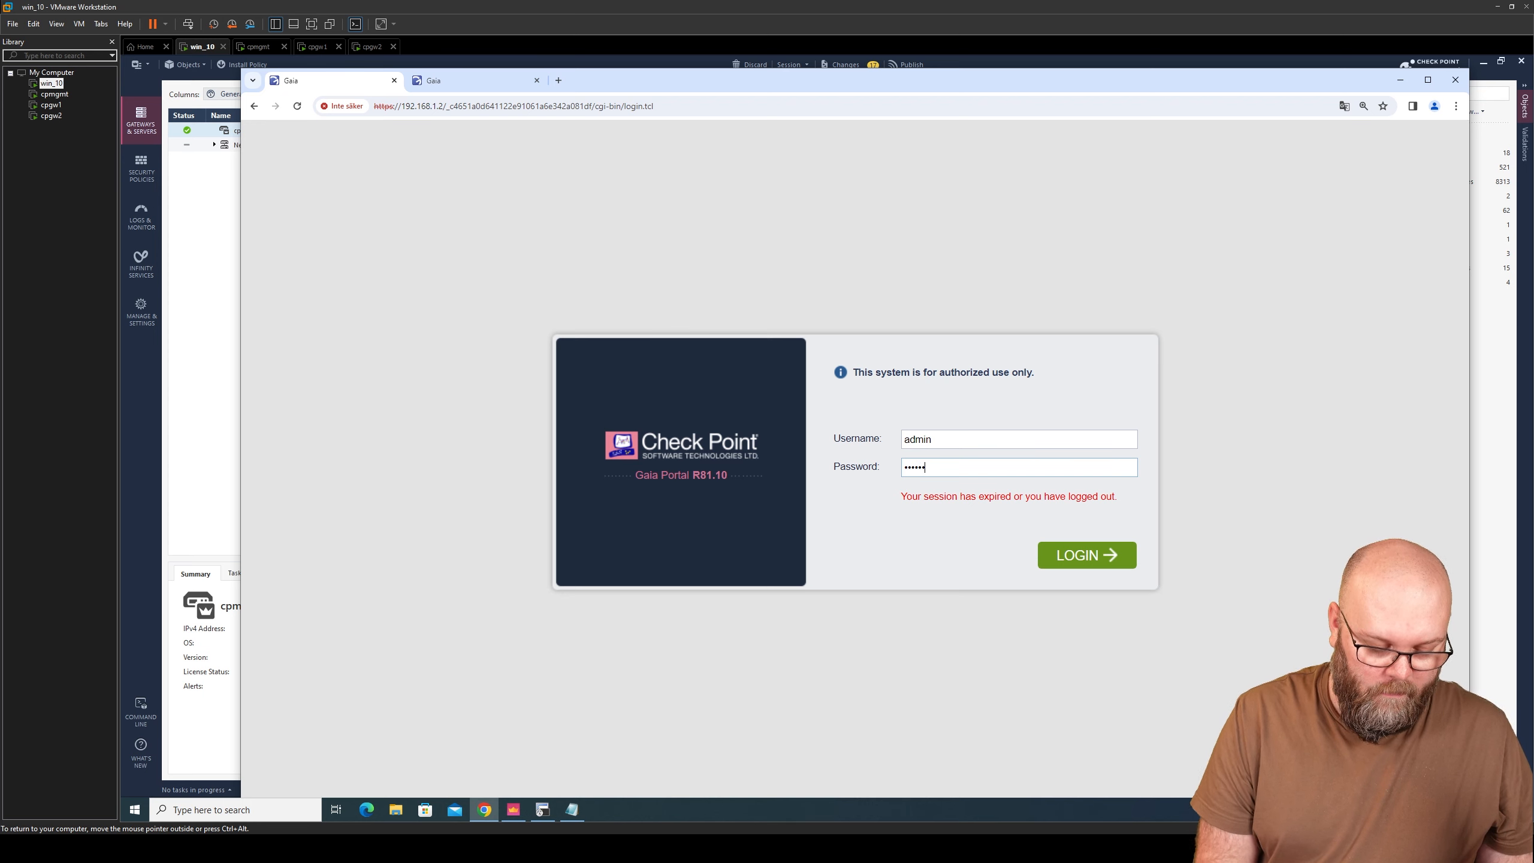
{"action": "key", "text": "Return"}
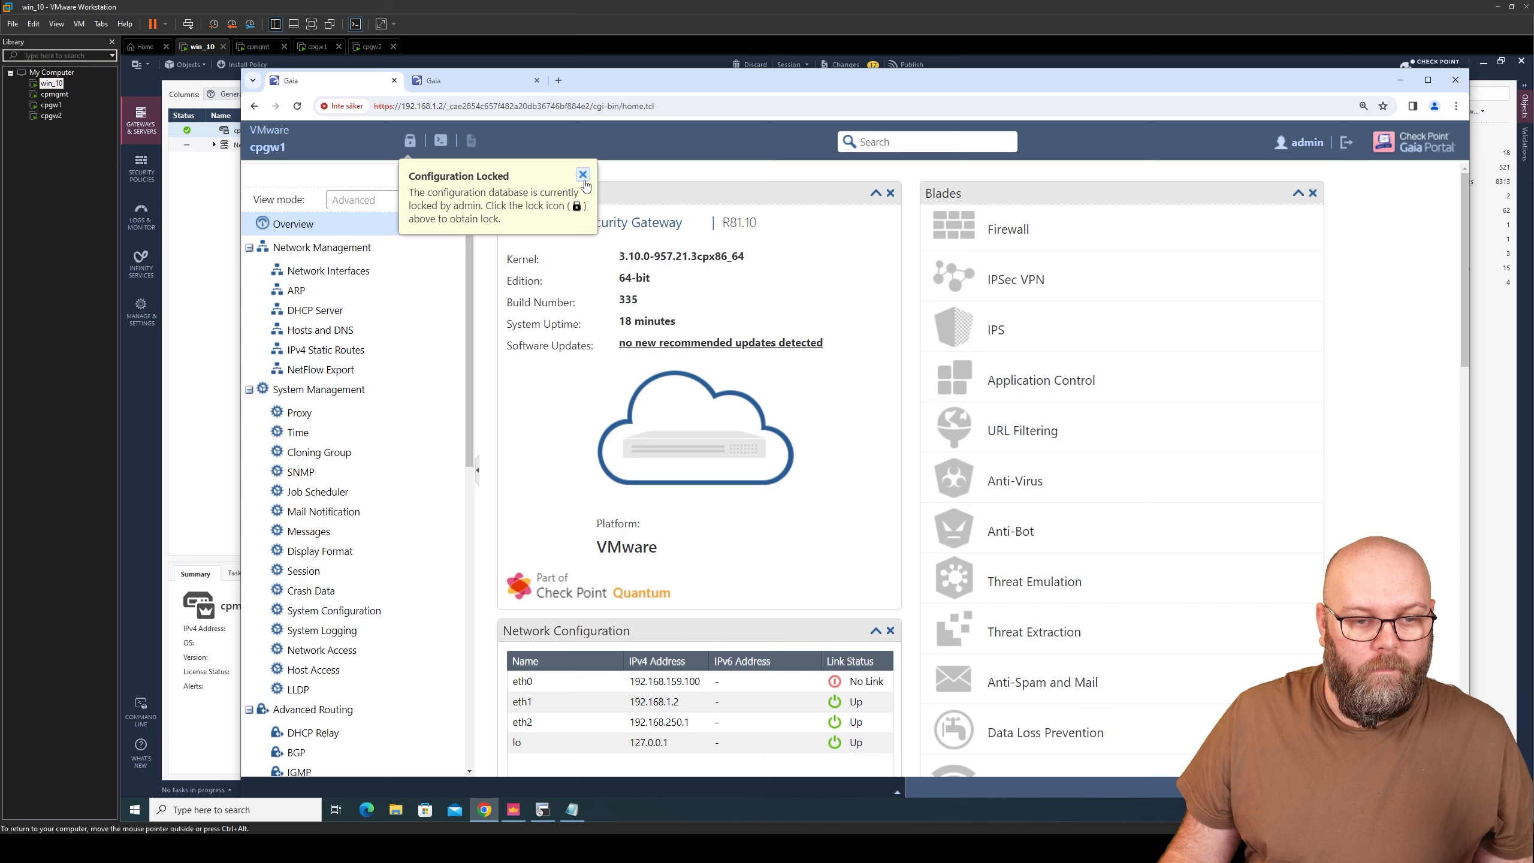
{"action": "left_click", "coordinate": [410, 140]}
{"action": "left_click", "coordinate": [808, 496]}
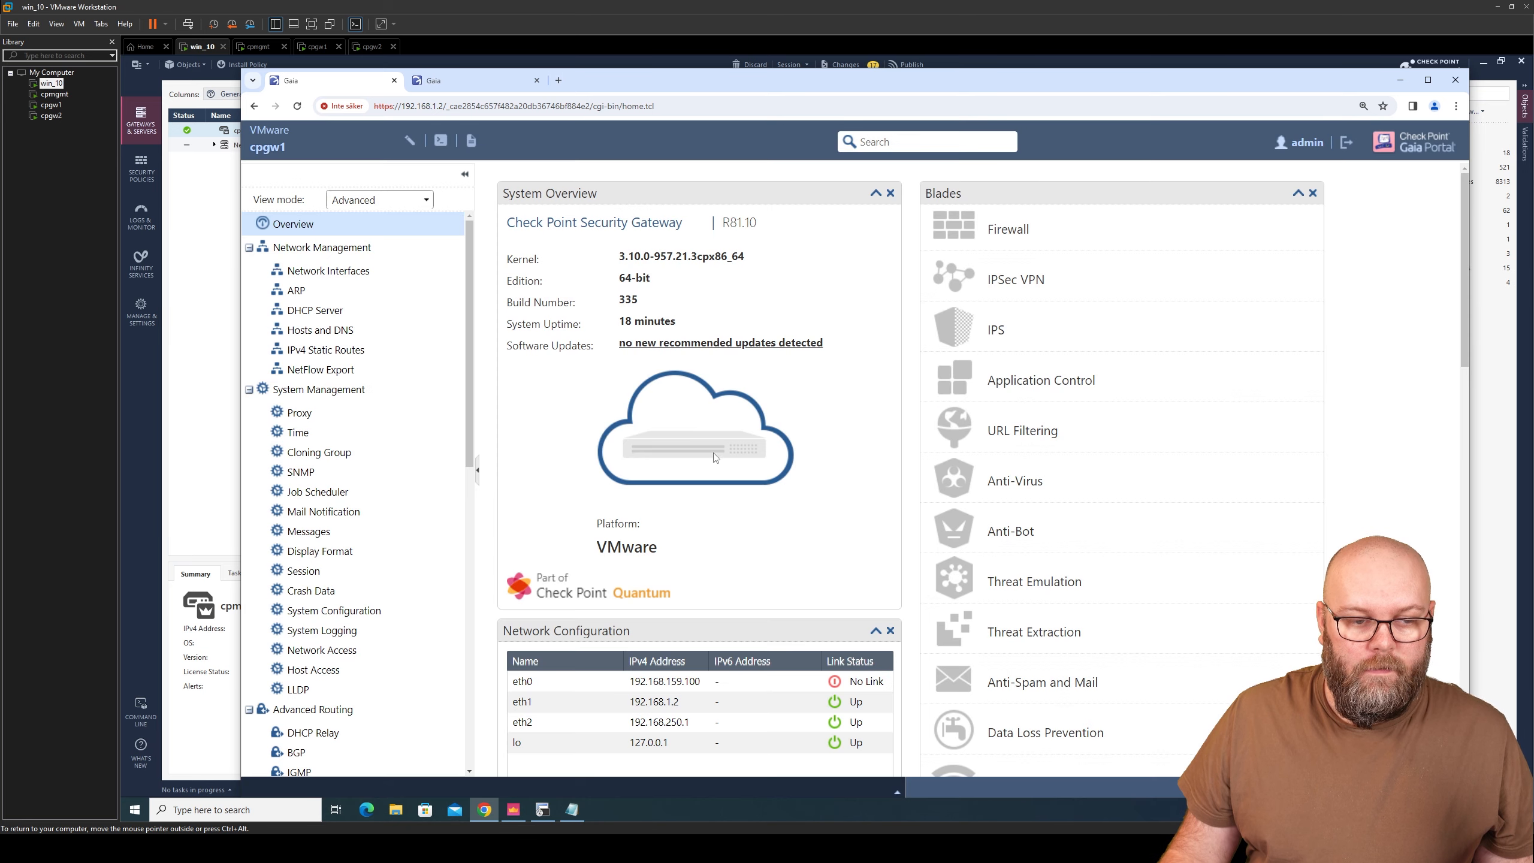
- Change cpgw1's eth0 address to 192.168.159.101 and save it
{"action": "left_click", "coordinate": [379, 277]}
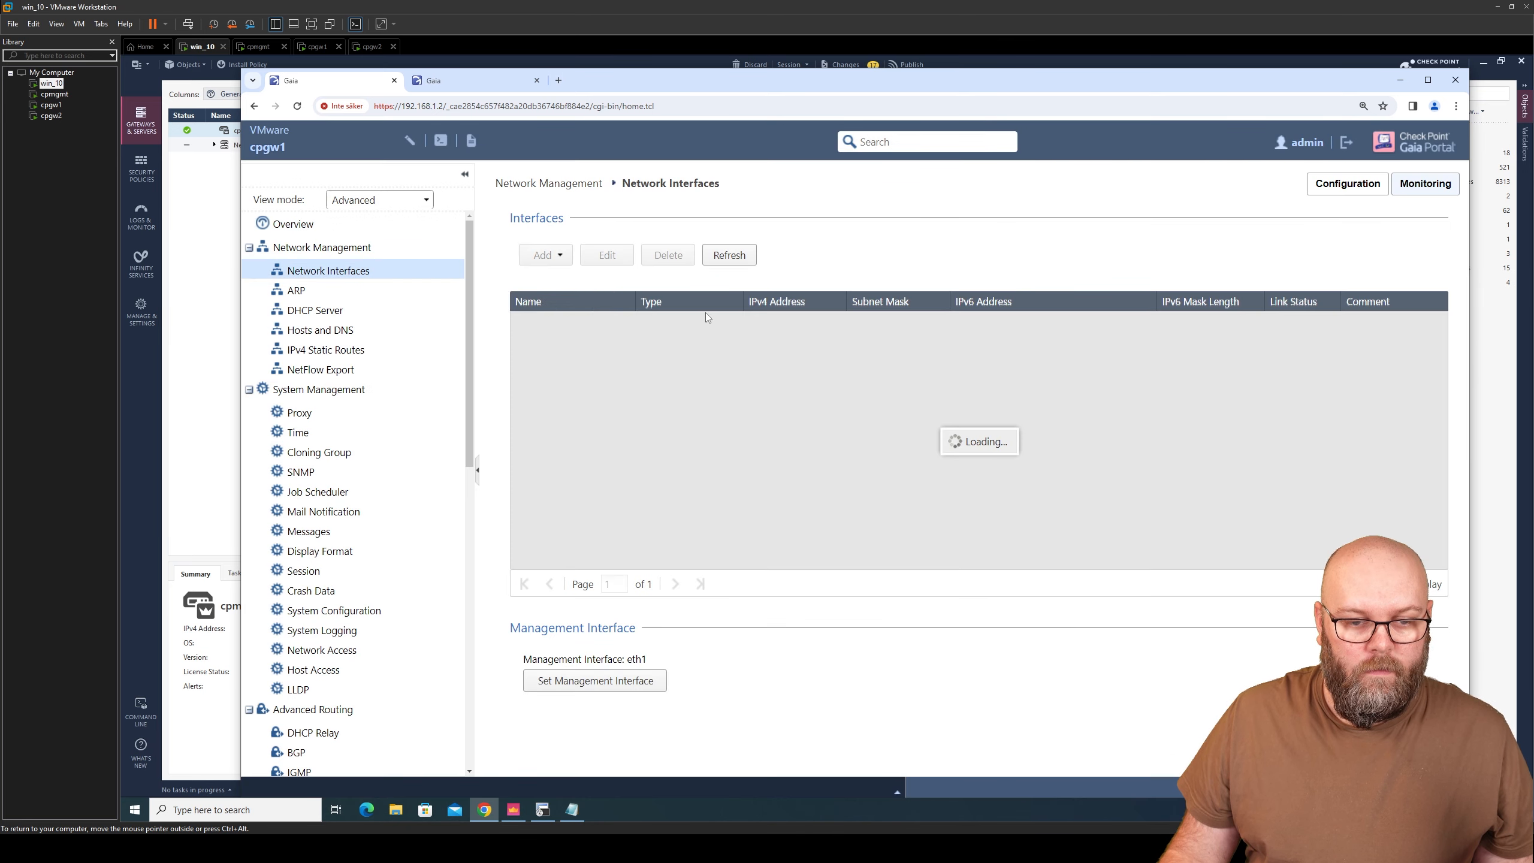
{"action": "left_click", "coordinate": [608, 263]}
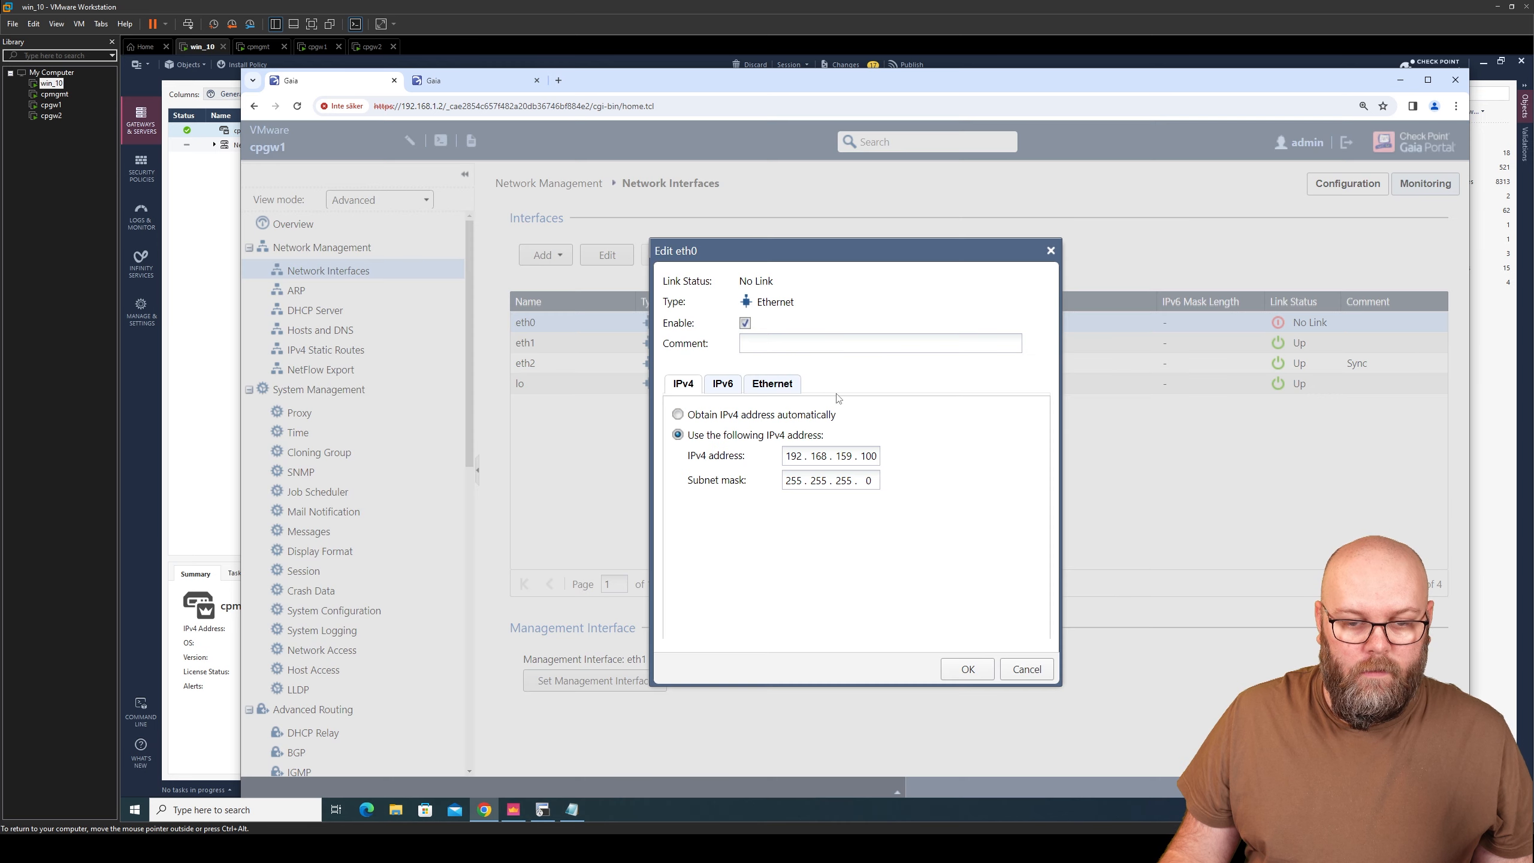
{"action": "key", "text": "BackSpace"}
{"action": "type", "text": "1"}
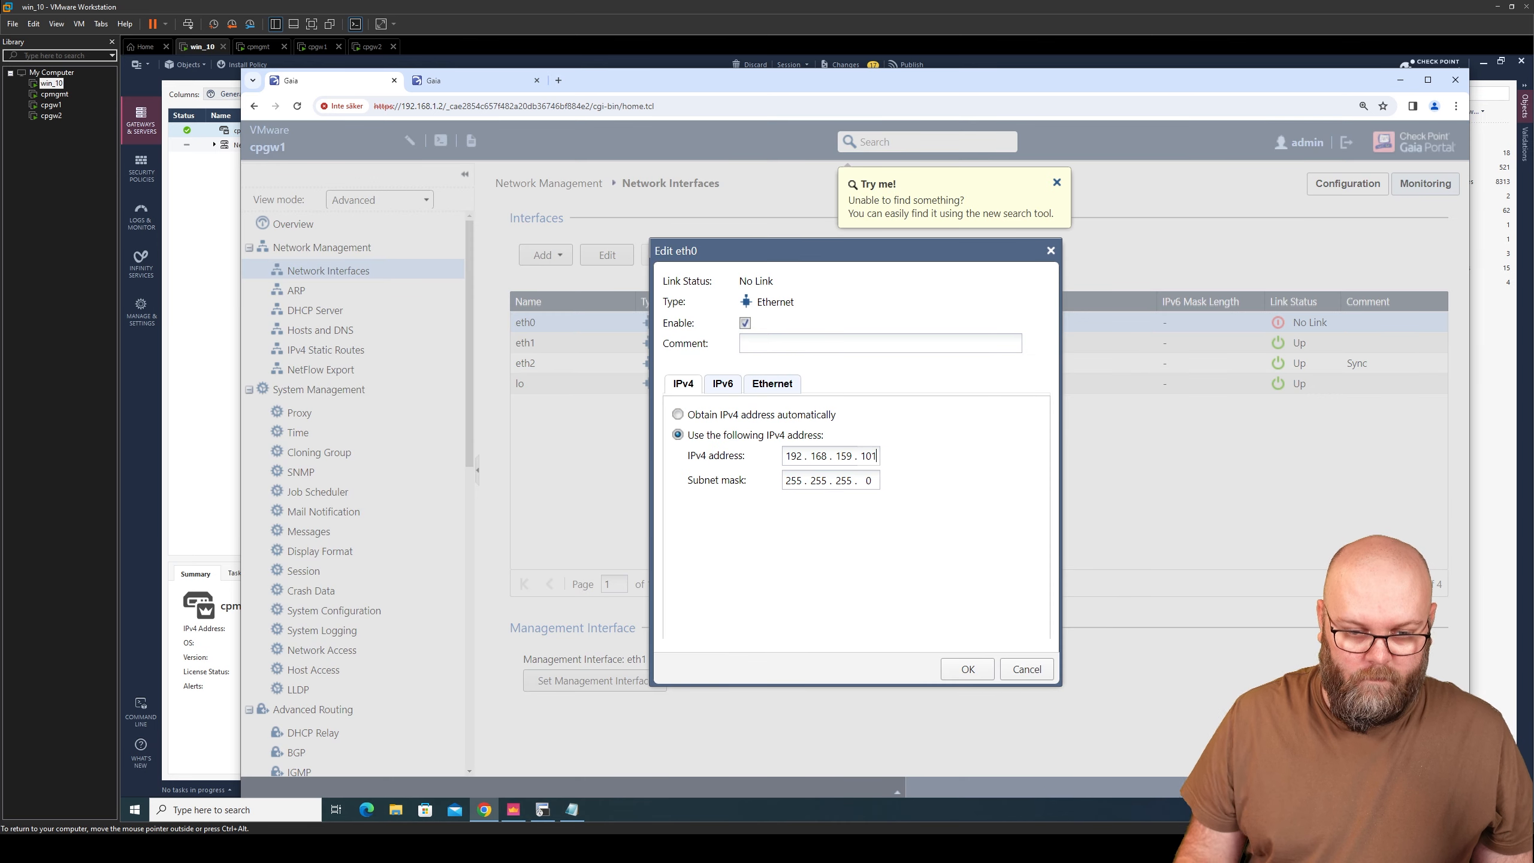
{"action": "left_click", "coordinate": [973, 668]}
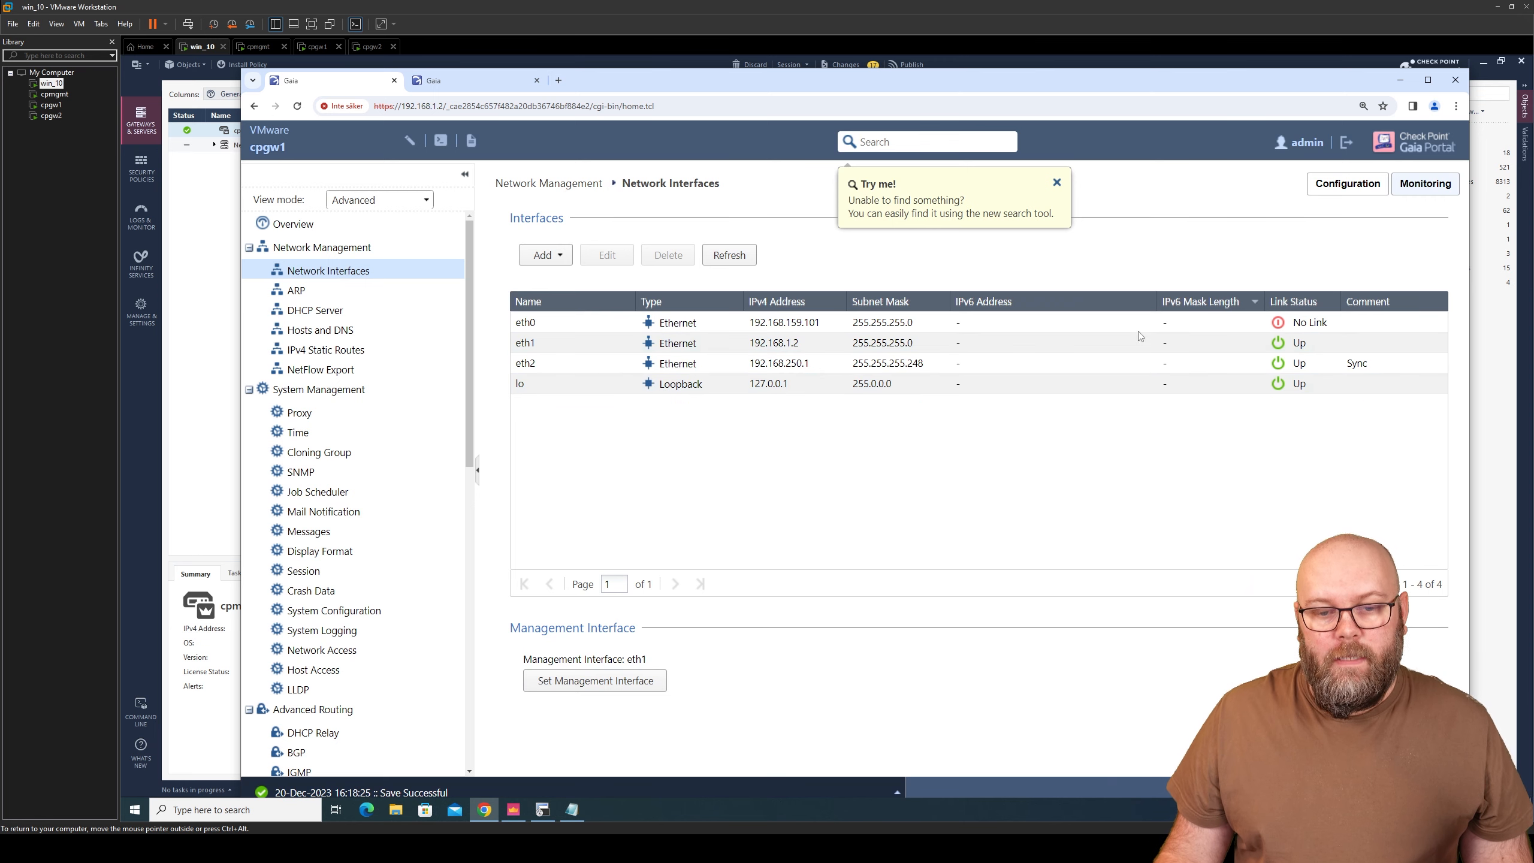
{"action": "left_click", "coordinate": [1400, 80]}
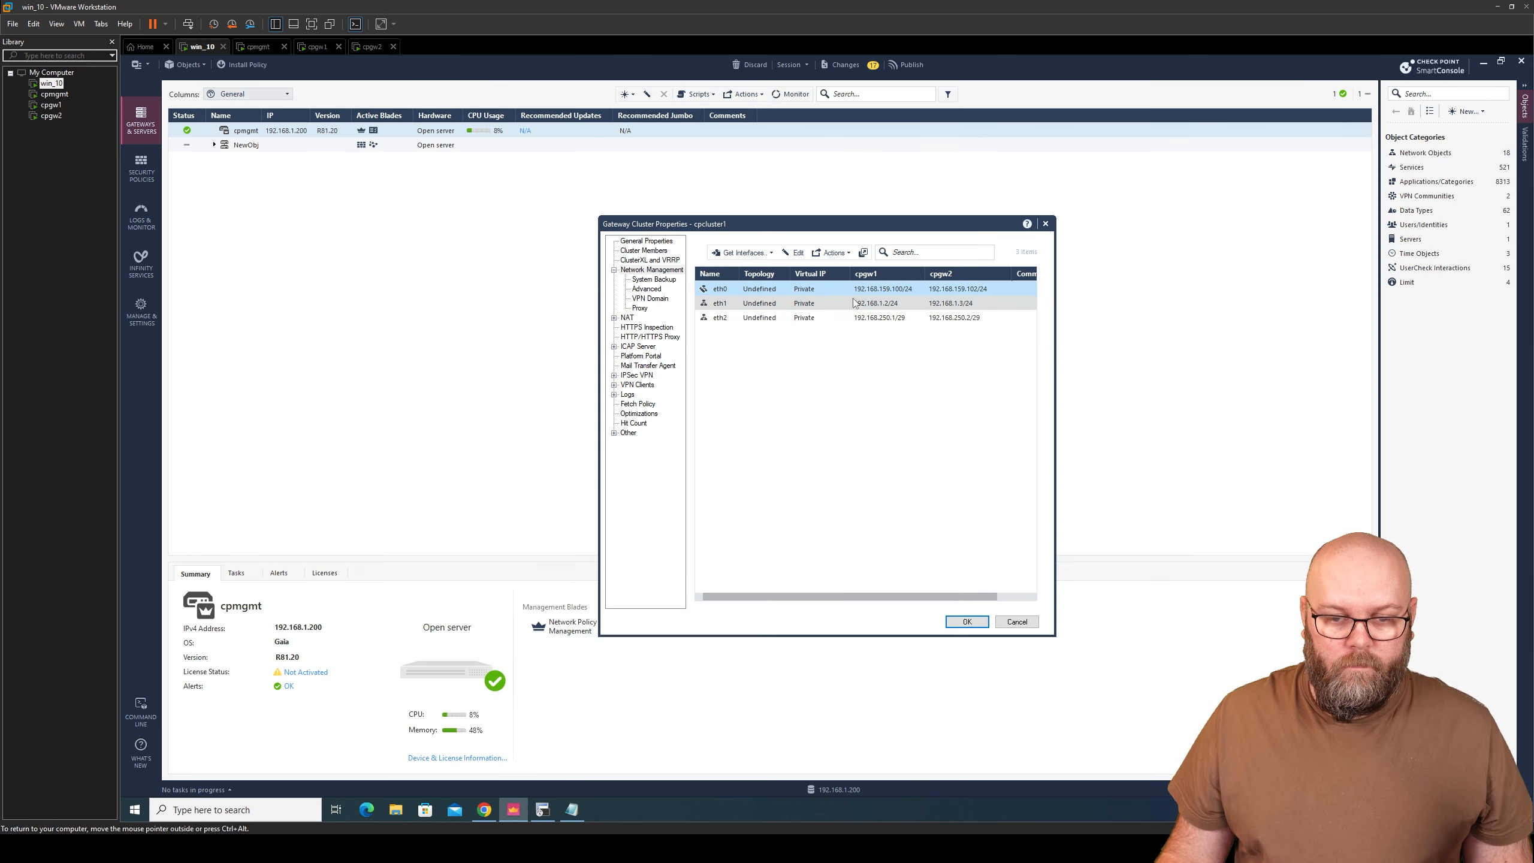
- Re-fetch interfaces, then make eth0 a Cluster interface with virtual IP 192.168.159.100/24
{"action": "left_click", "coordinate": [773, 254]}
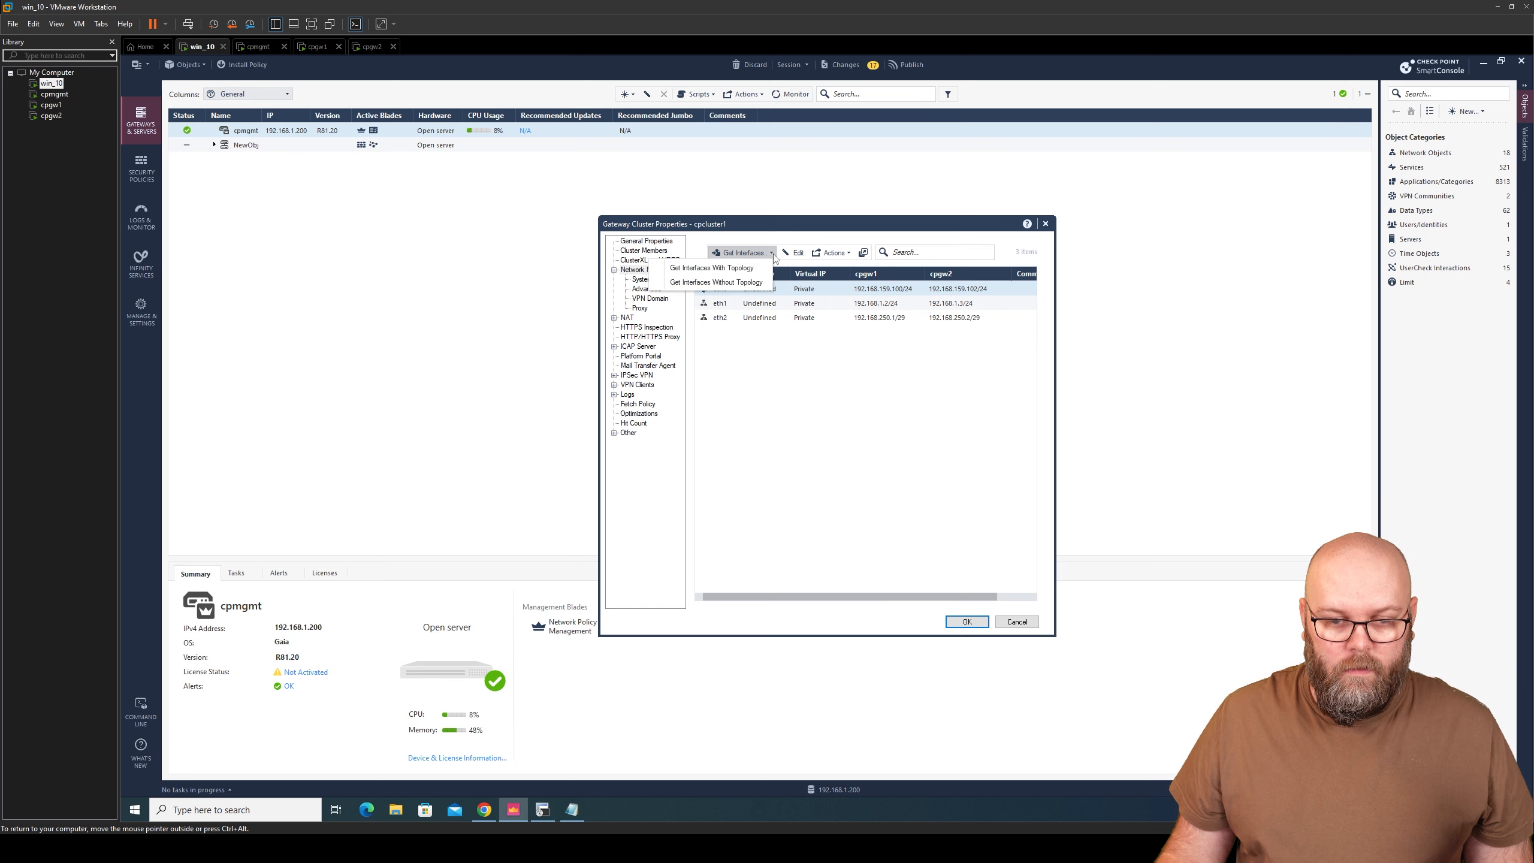
{"action": "left_click", "coordinate": [755, 286]}
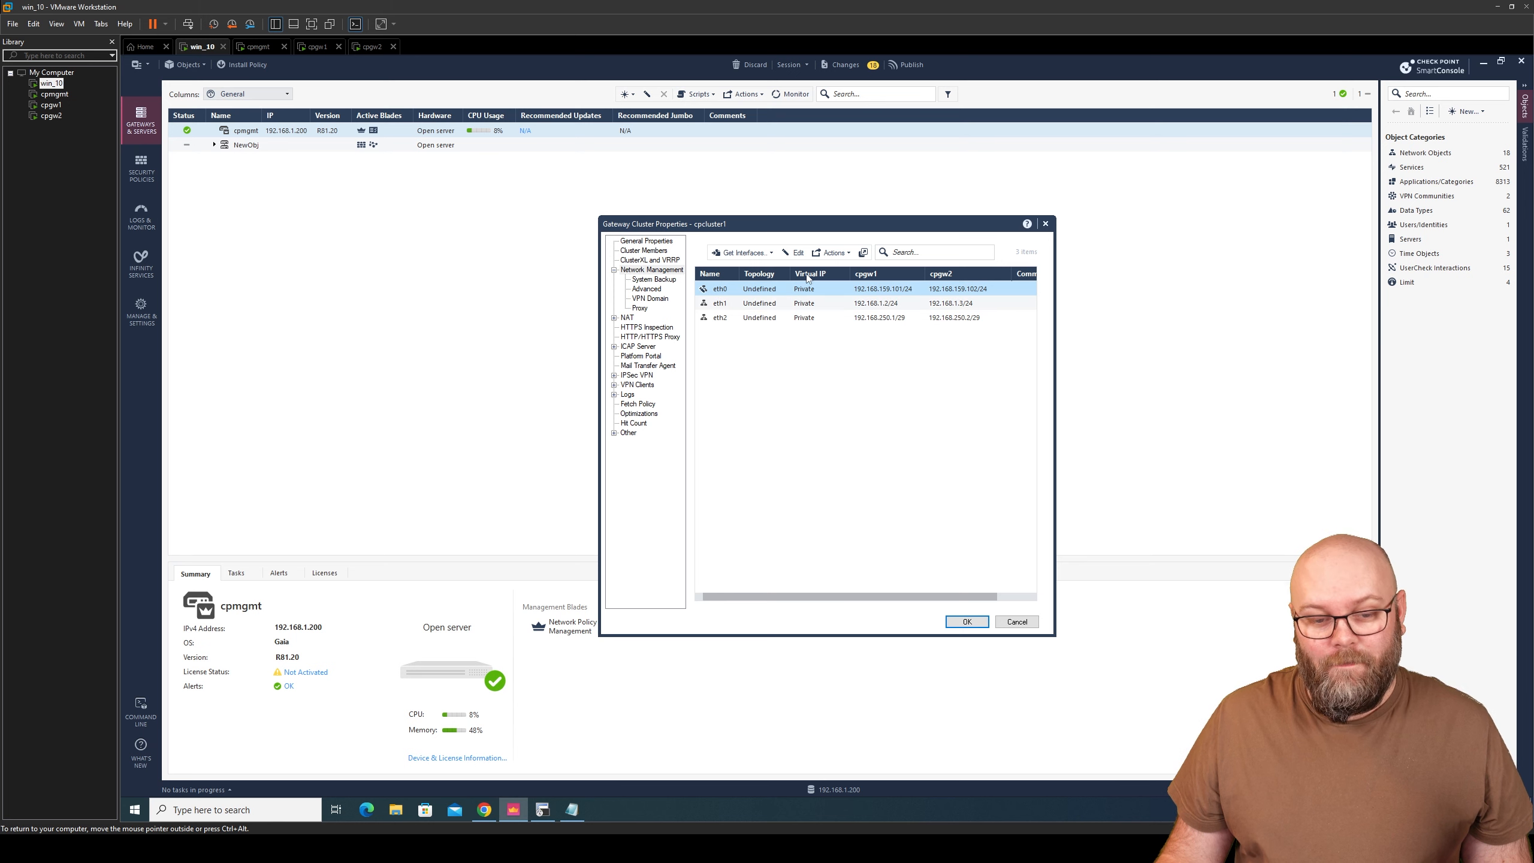
{"action": "left_click", "coordinate": [794, 253]}
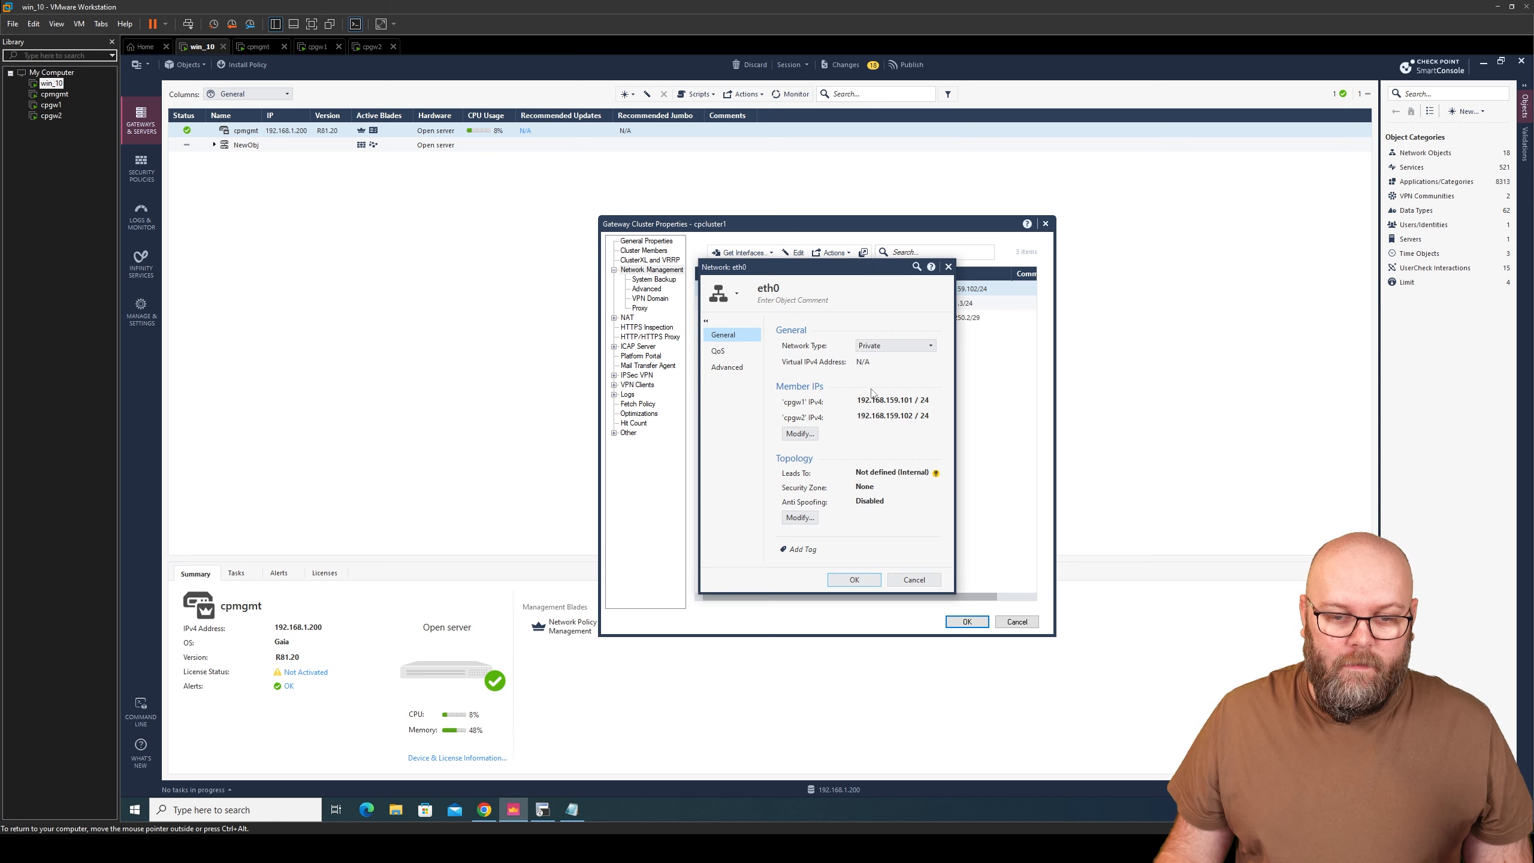
{"action": "left_click", "coordinate": [899, 344]}
{"action": "left_click", "coordinate": [886, 359]}
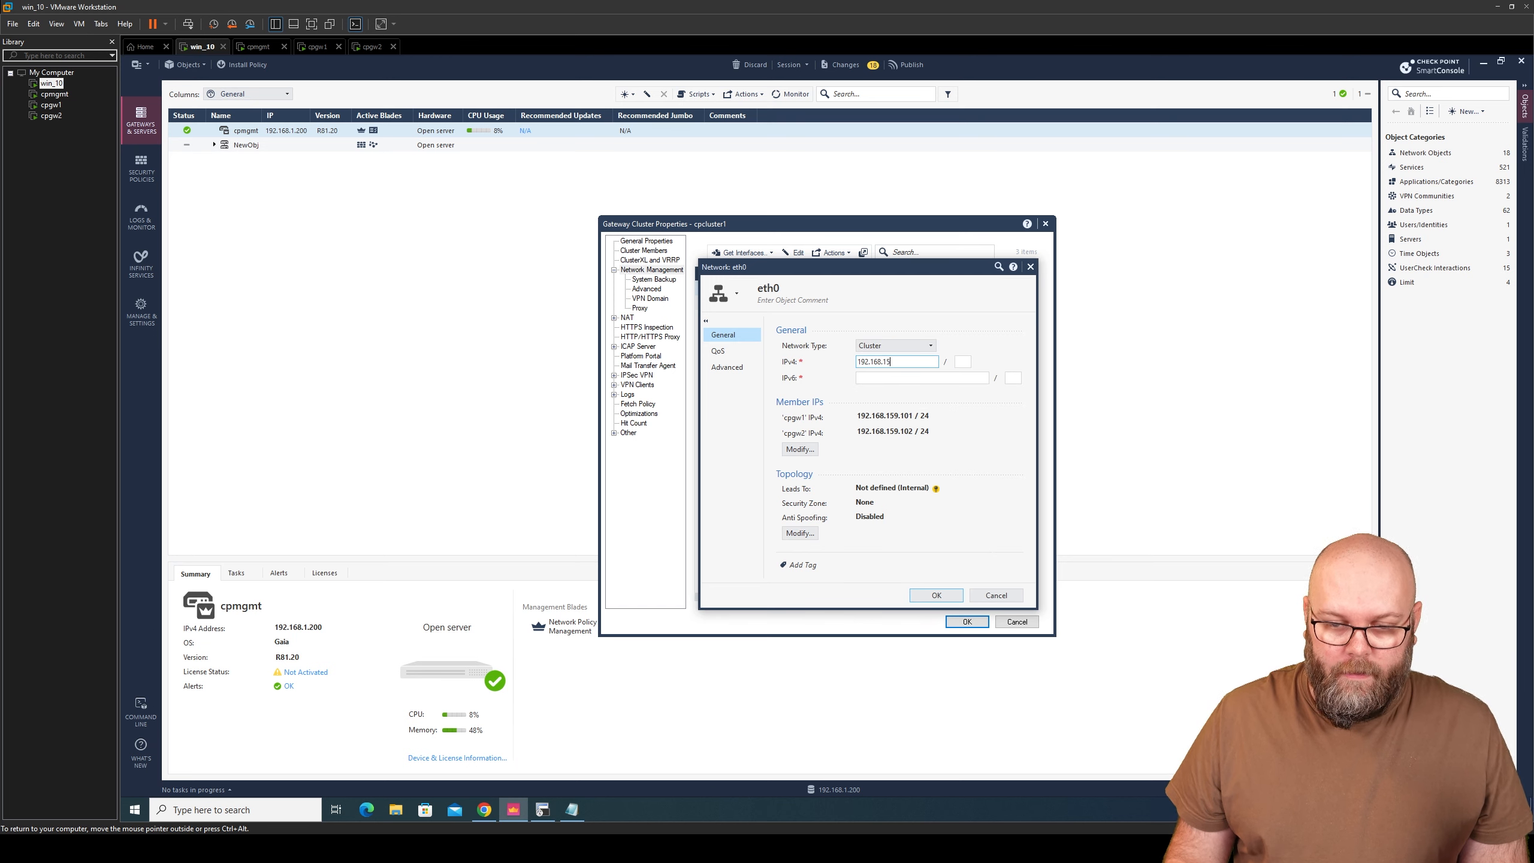
{"action": "key", "text": "Tab"}
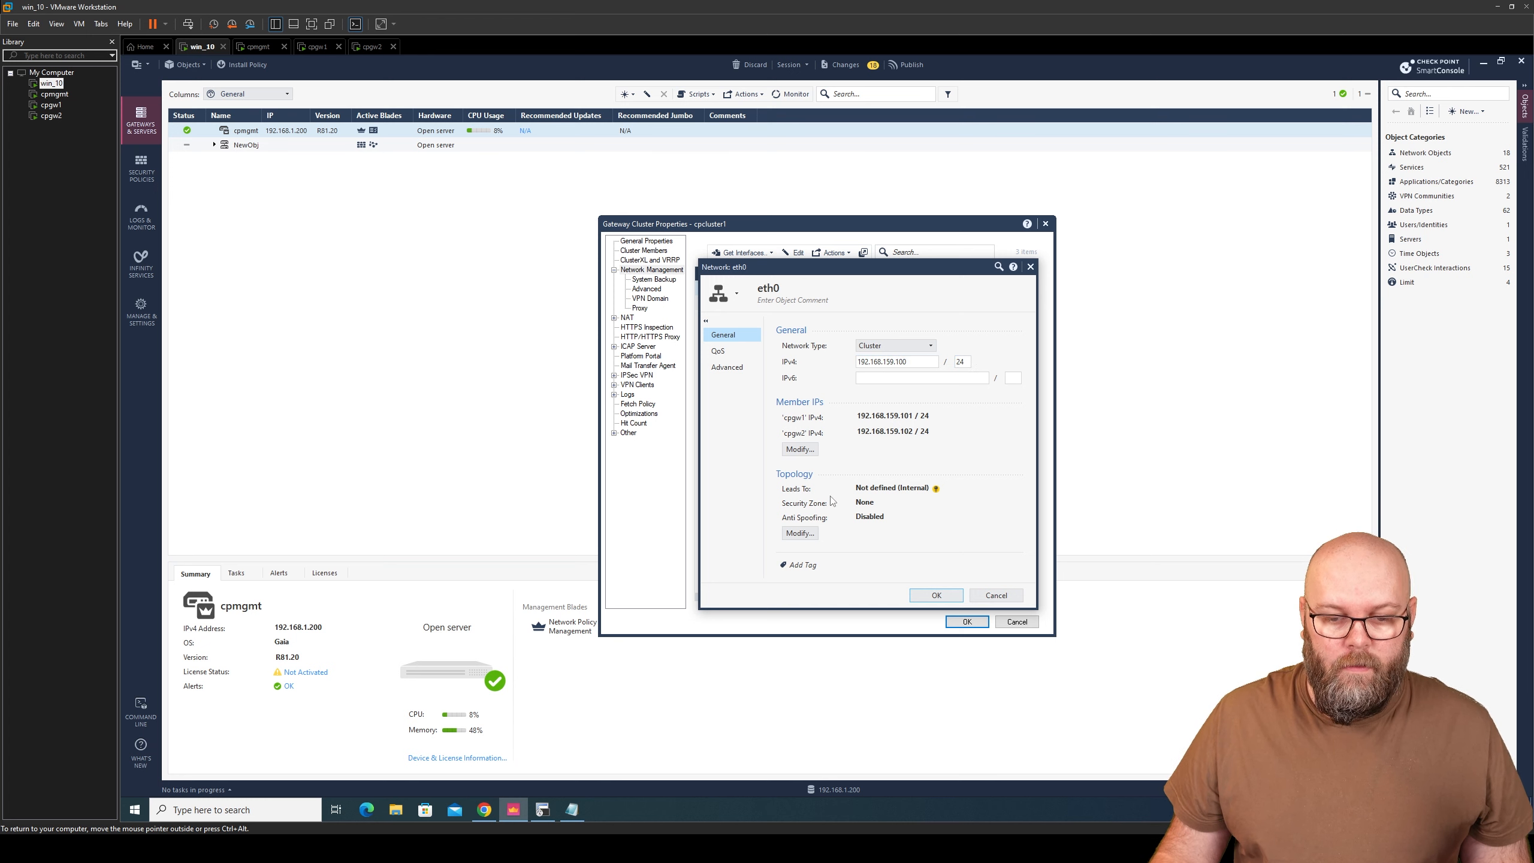
{"action": "left_click", "coordinate": [805, 530]}
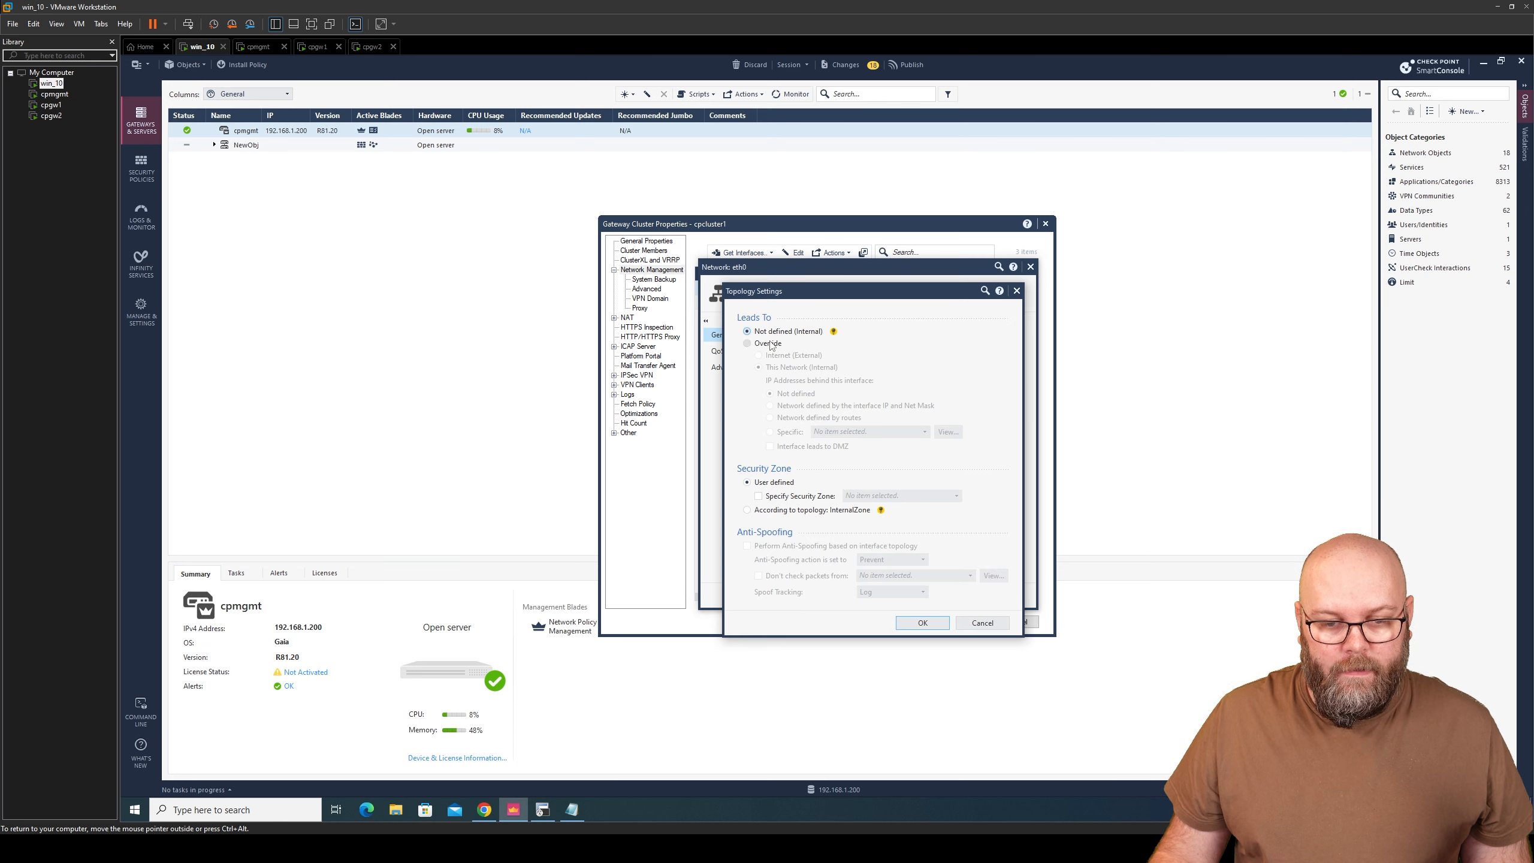
- Set eth0 to lead to Internet (External) in ExternalZone with anti-spoofing, and save
{"action": "left_click", "coordinate": [771, 344]}
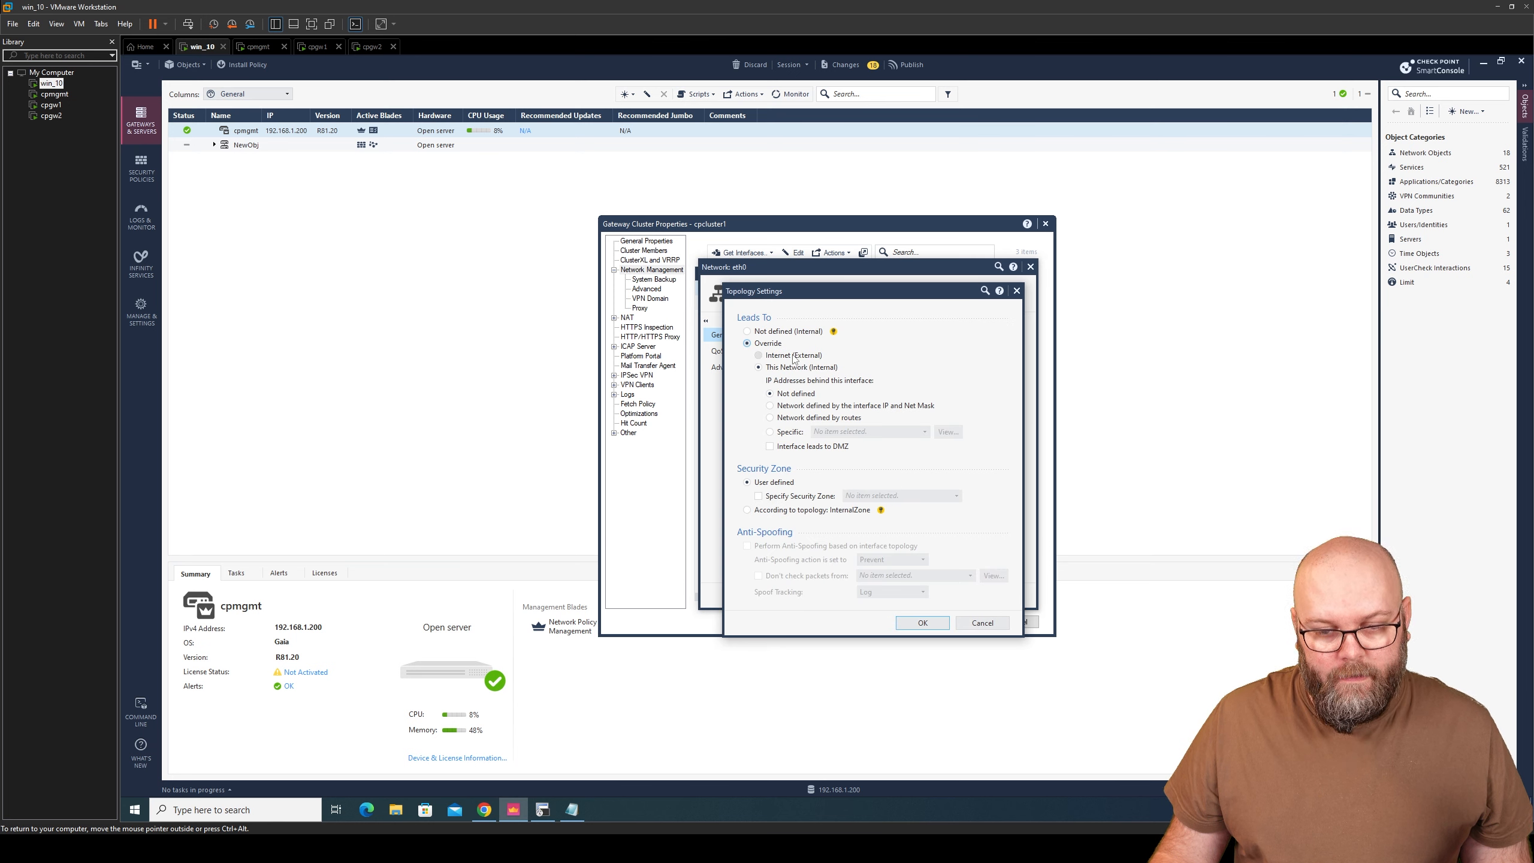
{"action": "left_click", "coordinate": [794, 357]}
{"action": "left_click", "coordinate": [791, 547]}
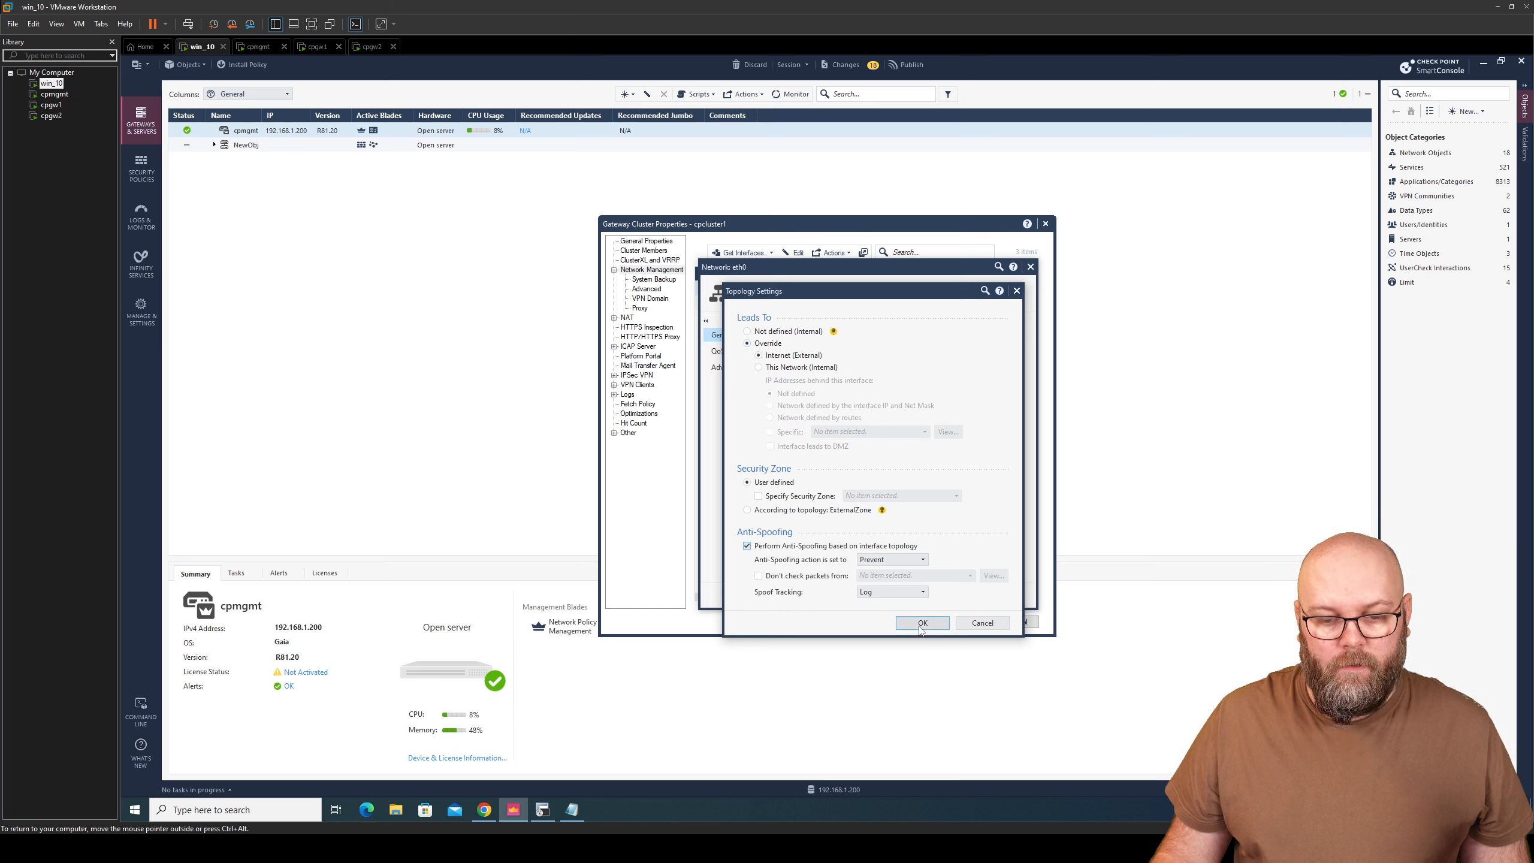
{"action": "left_click", "coordinate": [814, 497]}
{"action": "left_click", "coordinate": [888, 495]}
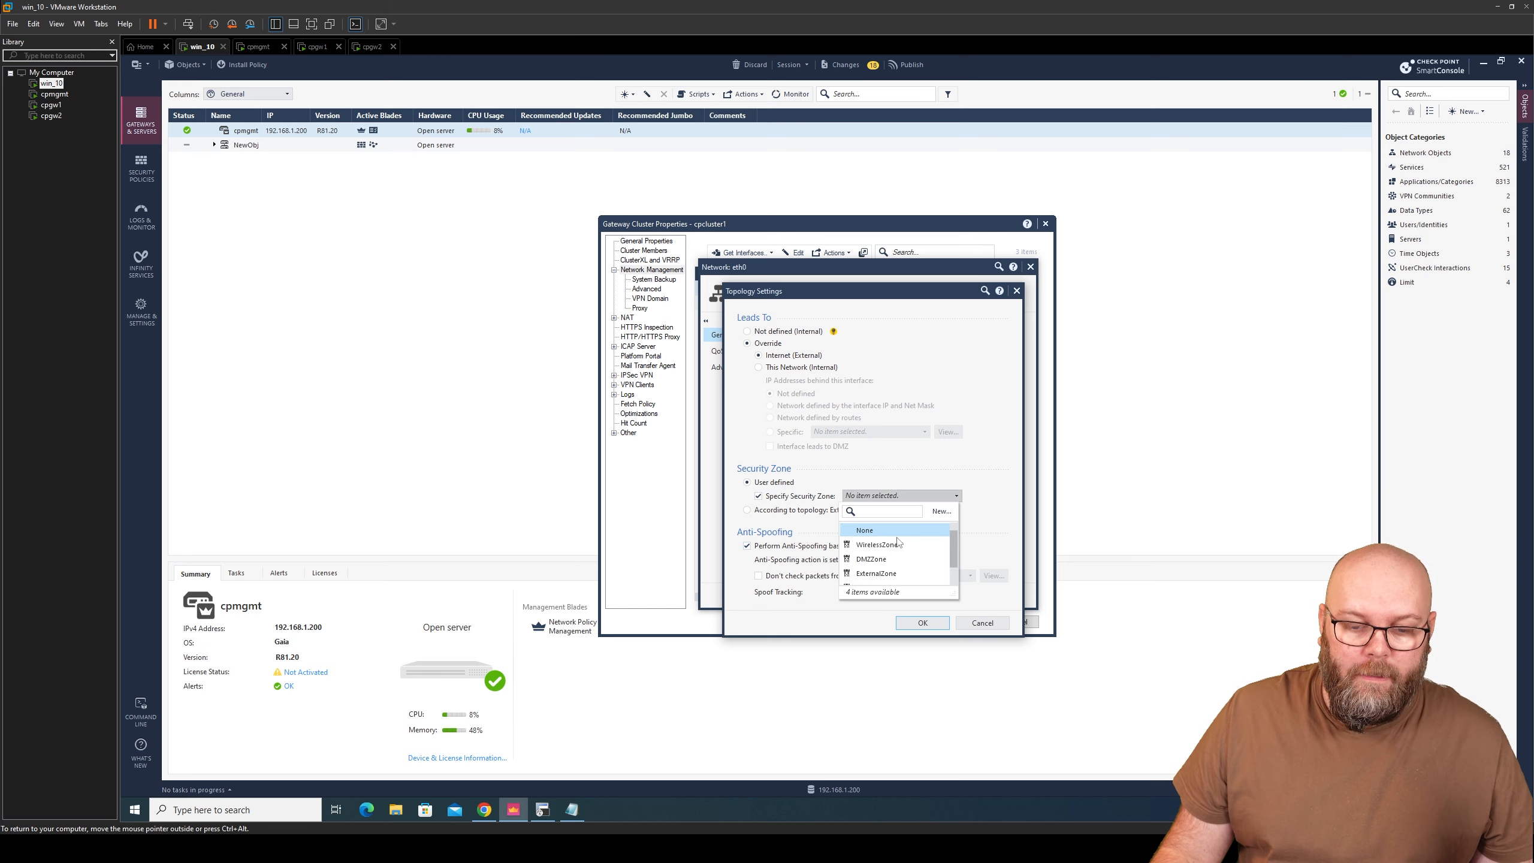
{"action": "left_click", "coordinate": [909, 574]}
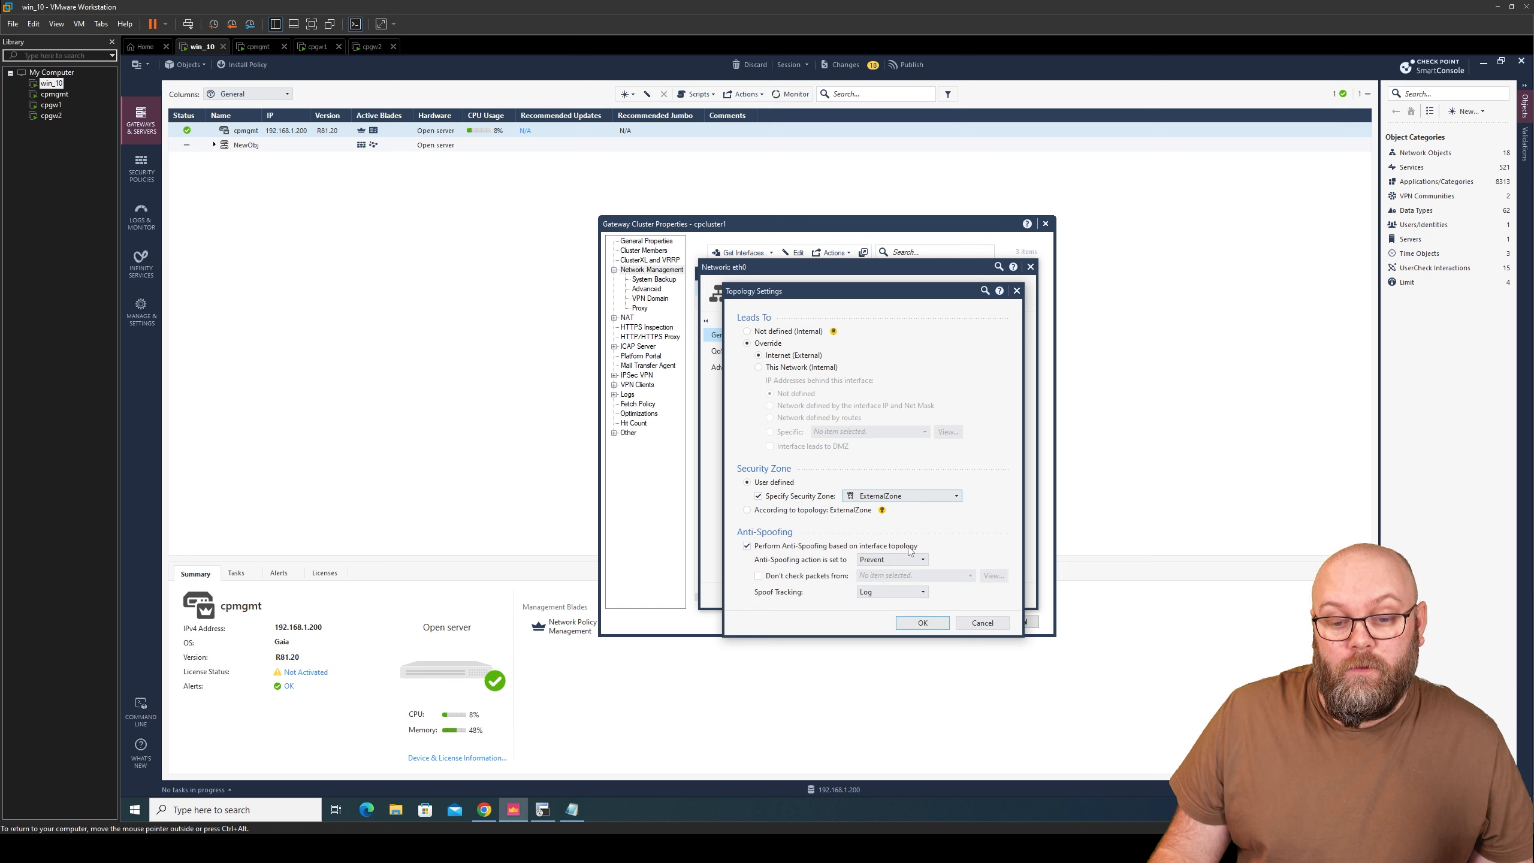
{"action": "left_click", "coordinate": [924, 627]}
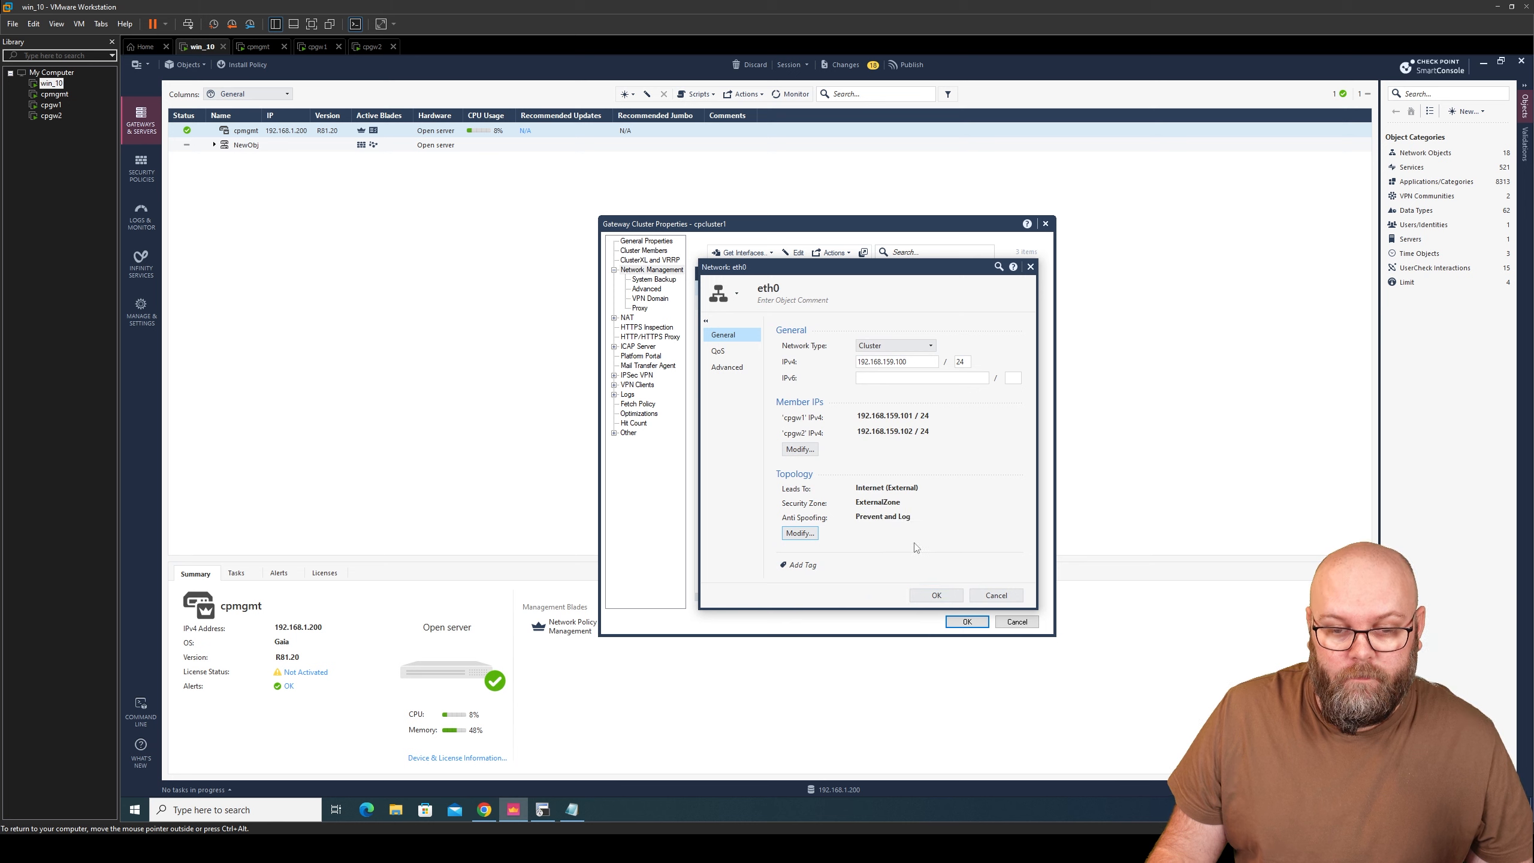
{"action": "left_click", "coordinate": [927, 595]}
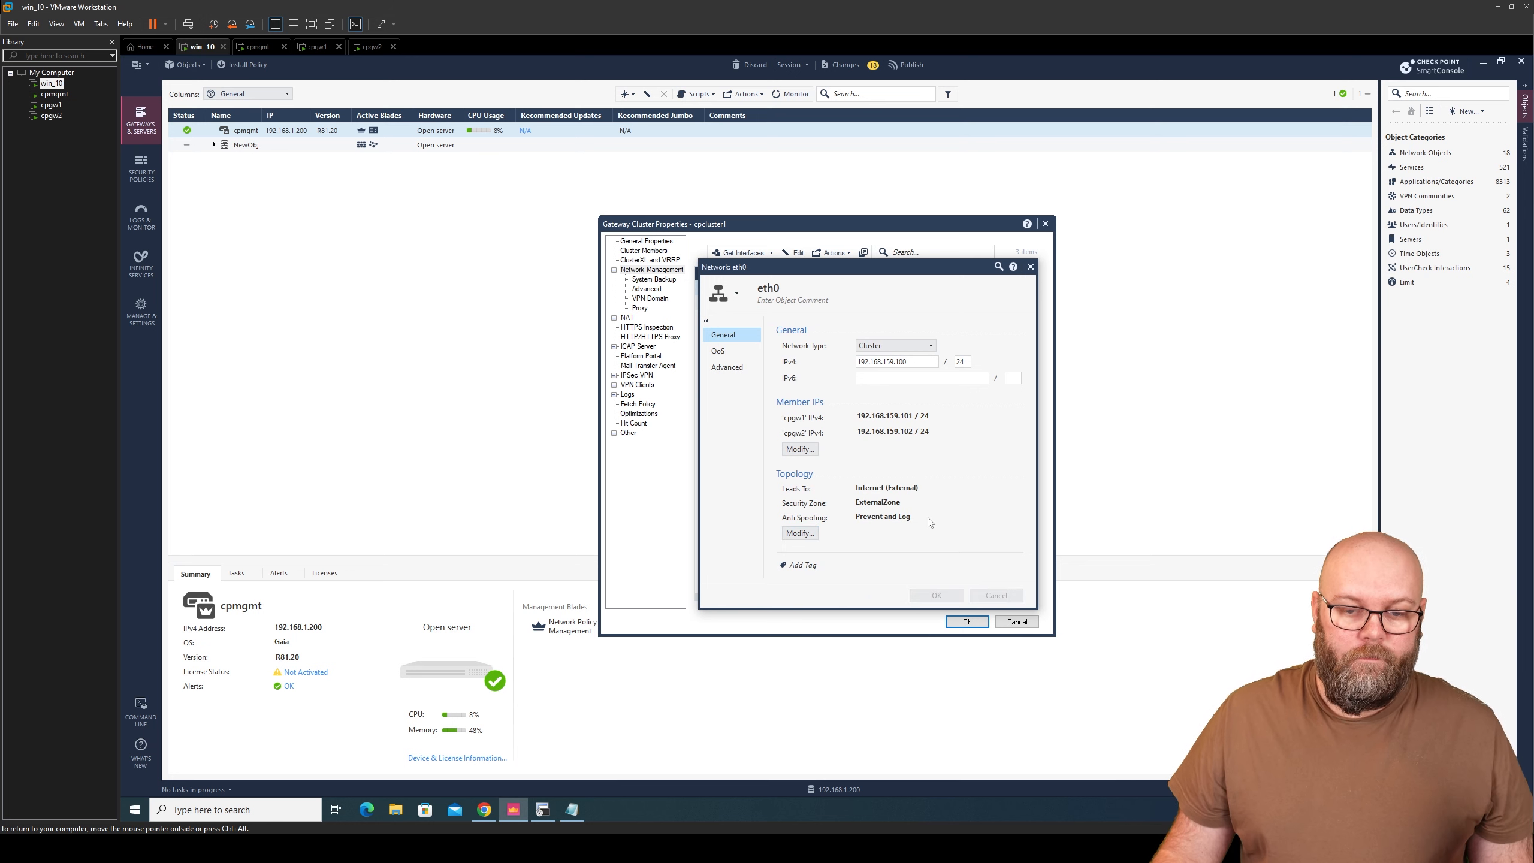
- Make eth1 a Cluster interface with virtual IP 192.168.1.1/24
{"action": "left_click", "coordinate": [776, 308]}
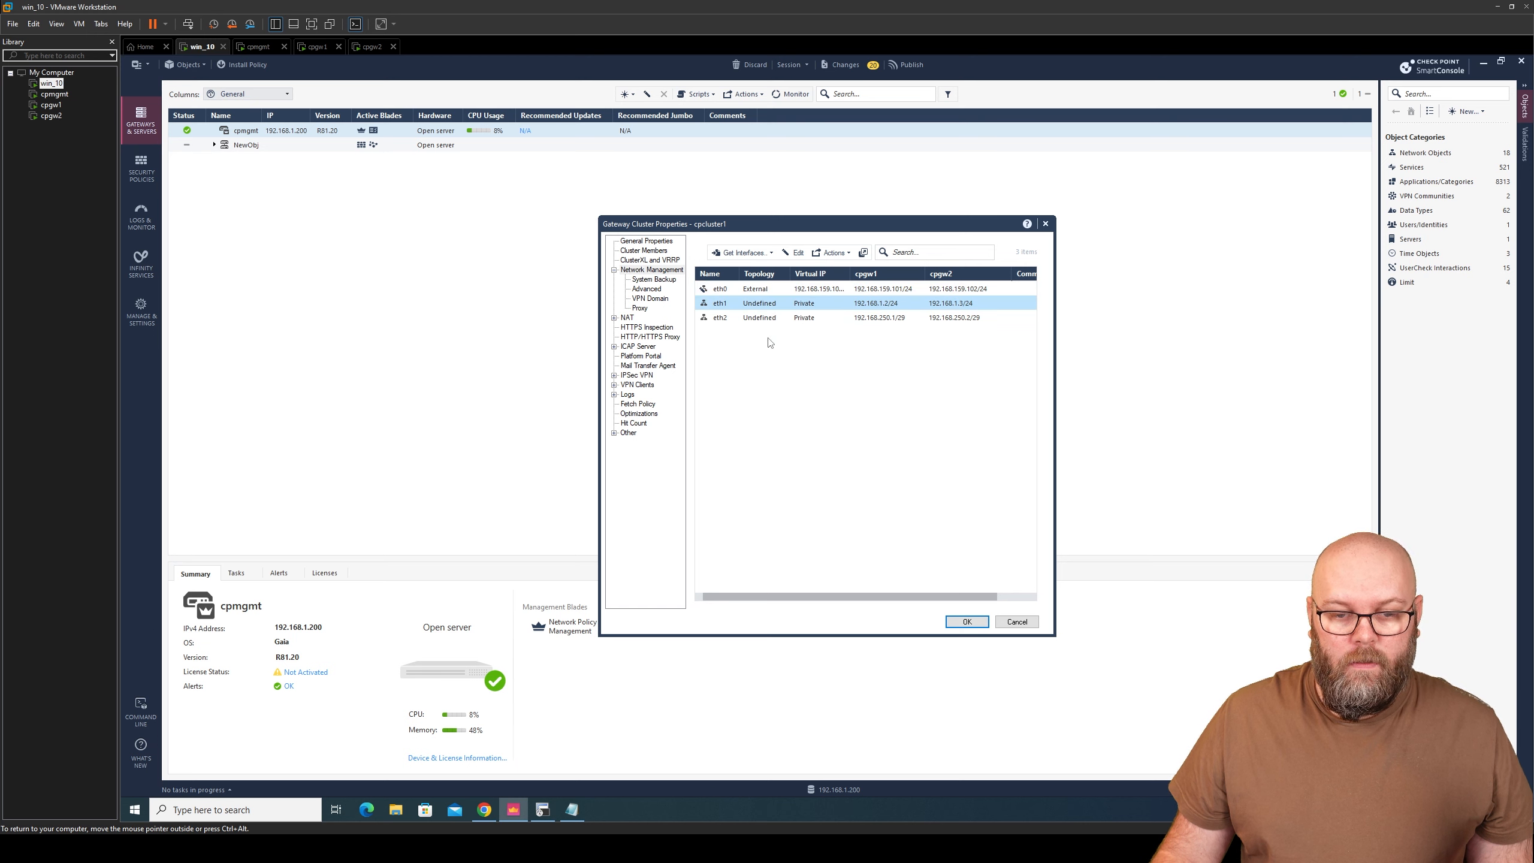
{"action": "left_click", "coordinate": [1029, 289]}
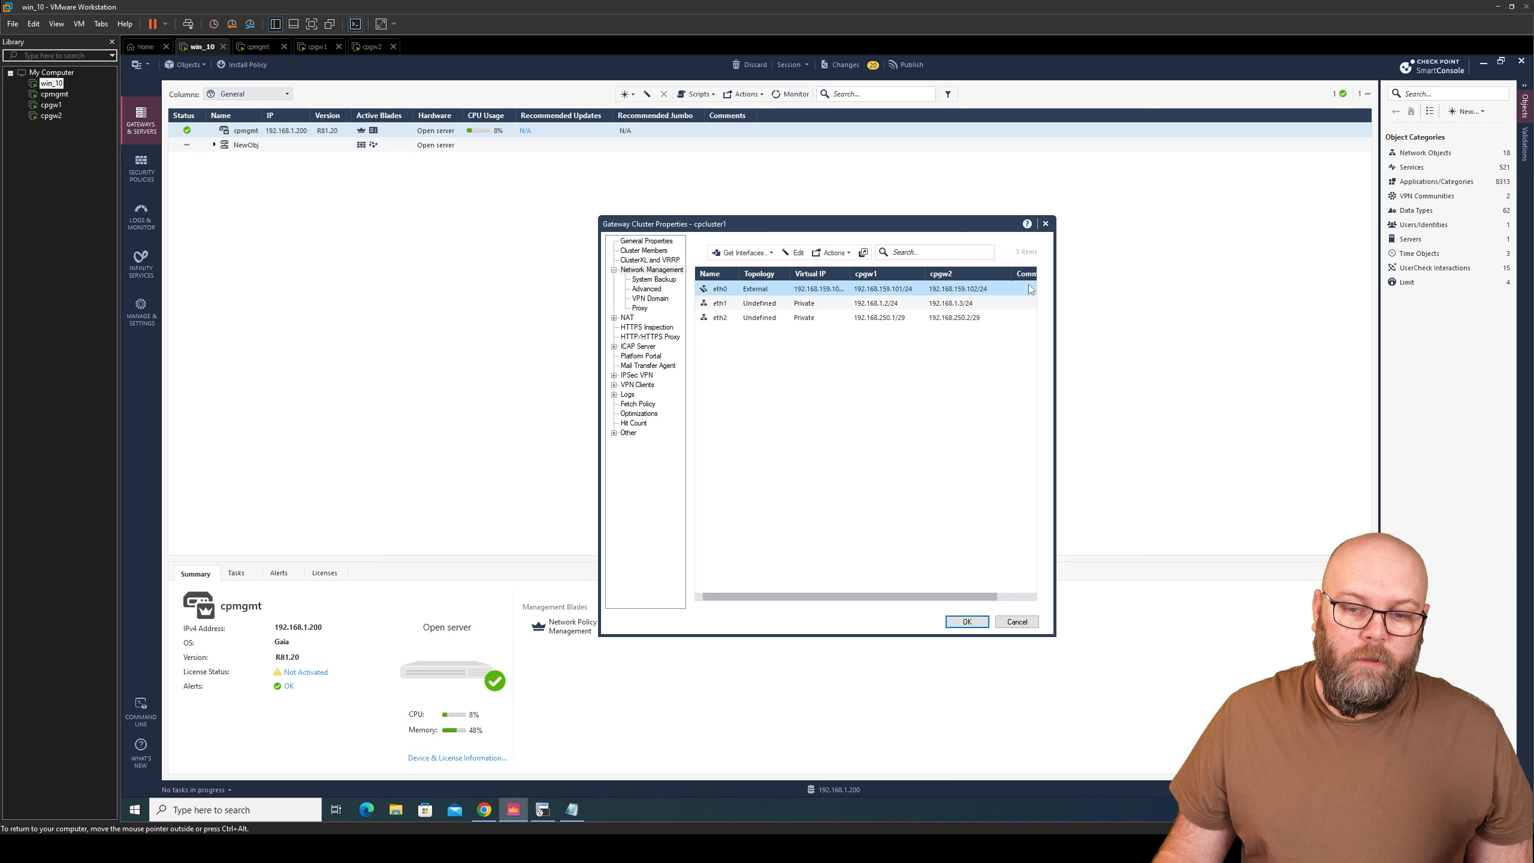
{"action": "left_click", "coordinate": [807, 304]}
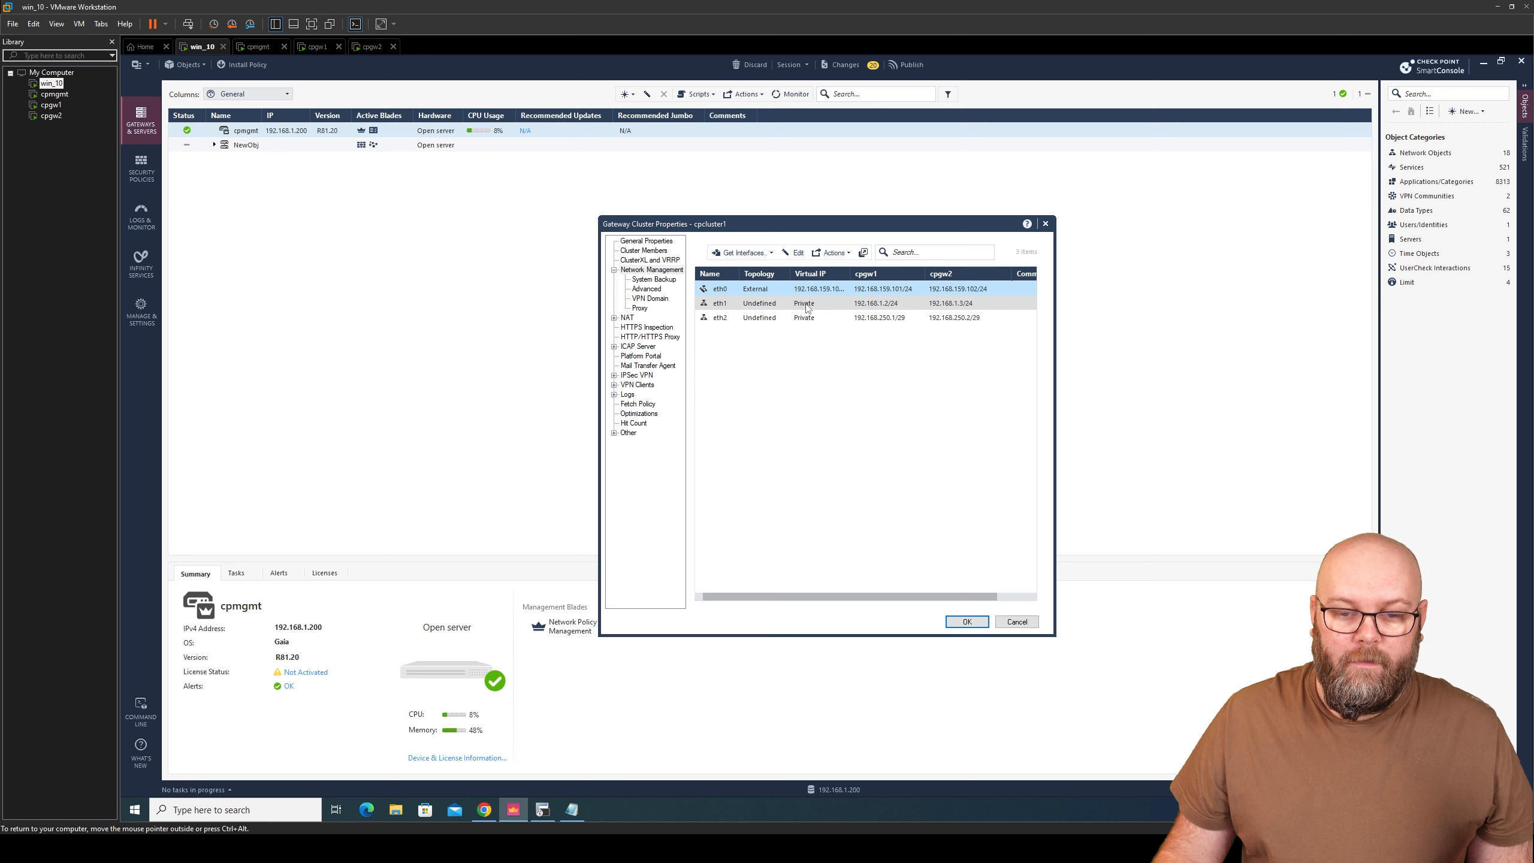
{"action": "left_click", "coordinate": [794, 253]}
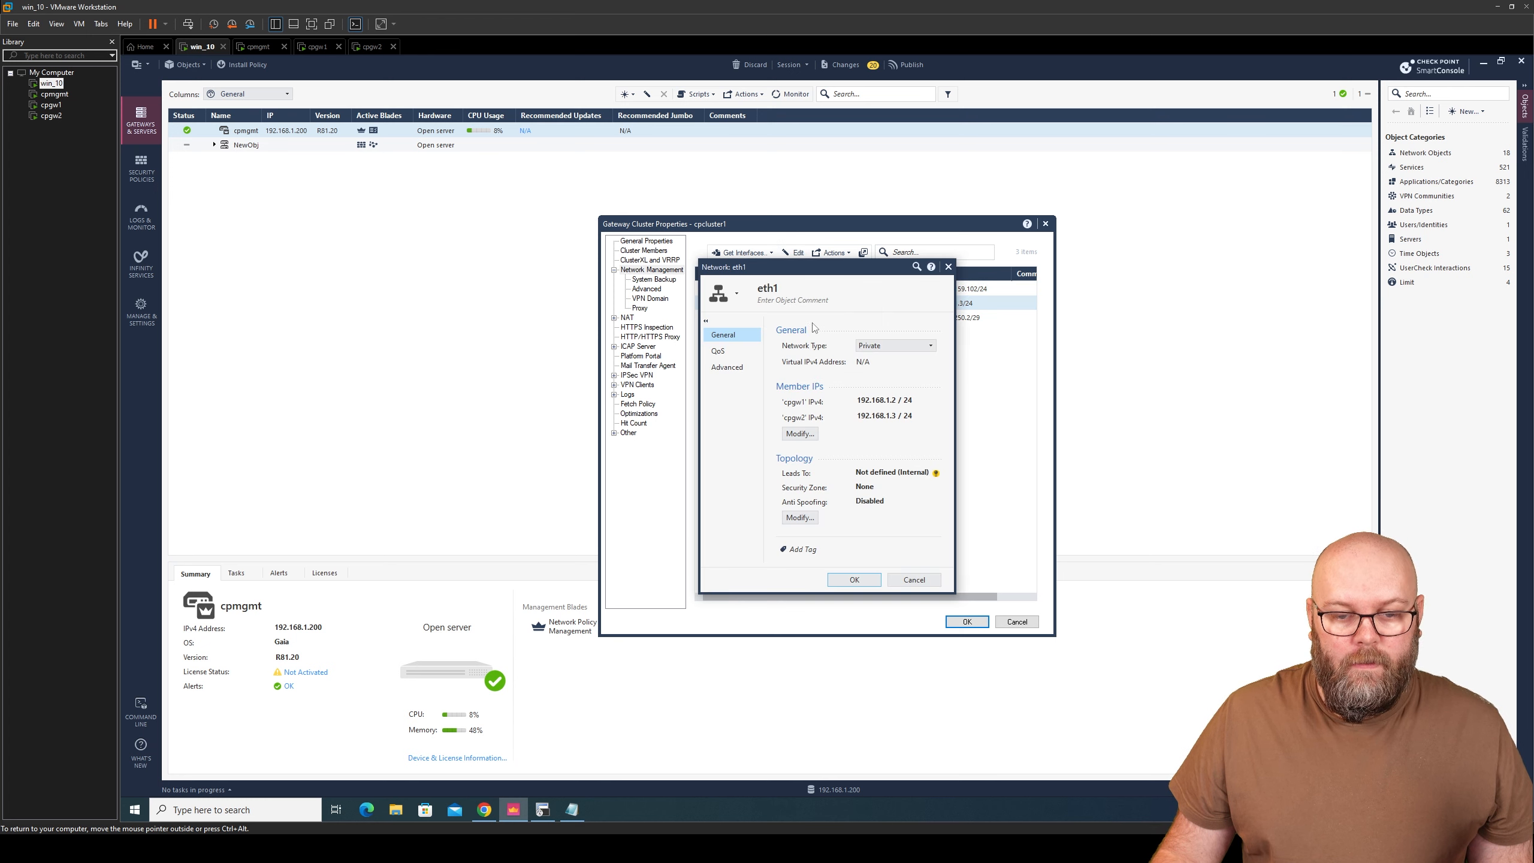
{"action": "left_click", "coordinate": [896, 345]}
{"action": "left_click", "coordinate": [896, 359]}
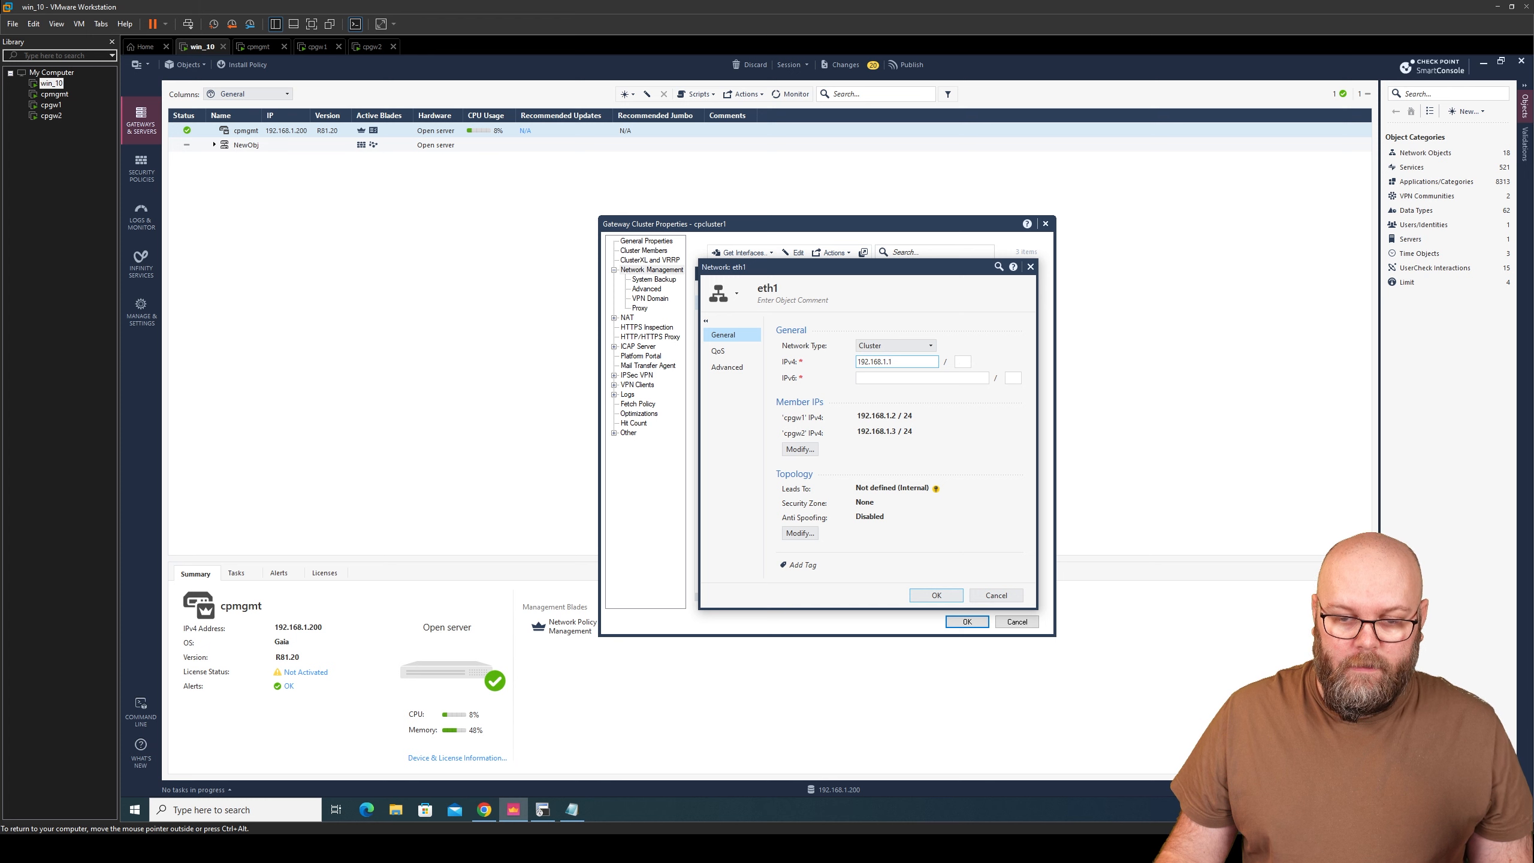
{"action": "key", "text": "Tab"}
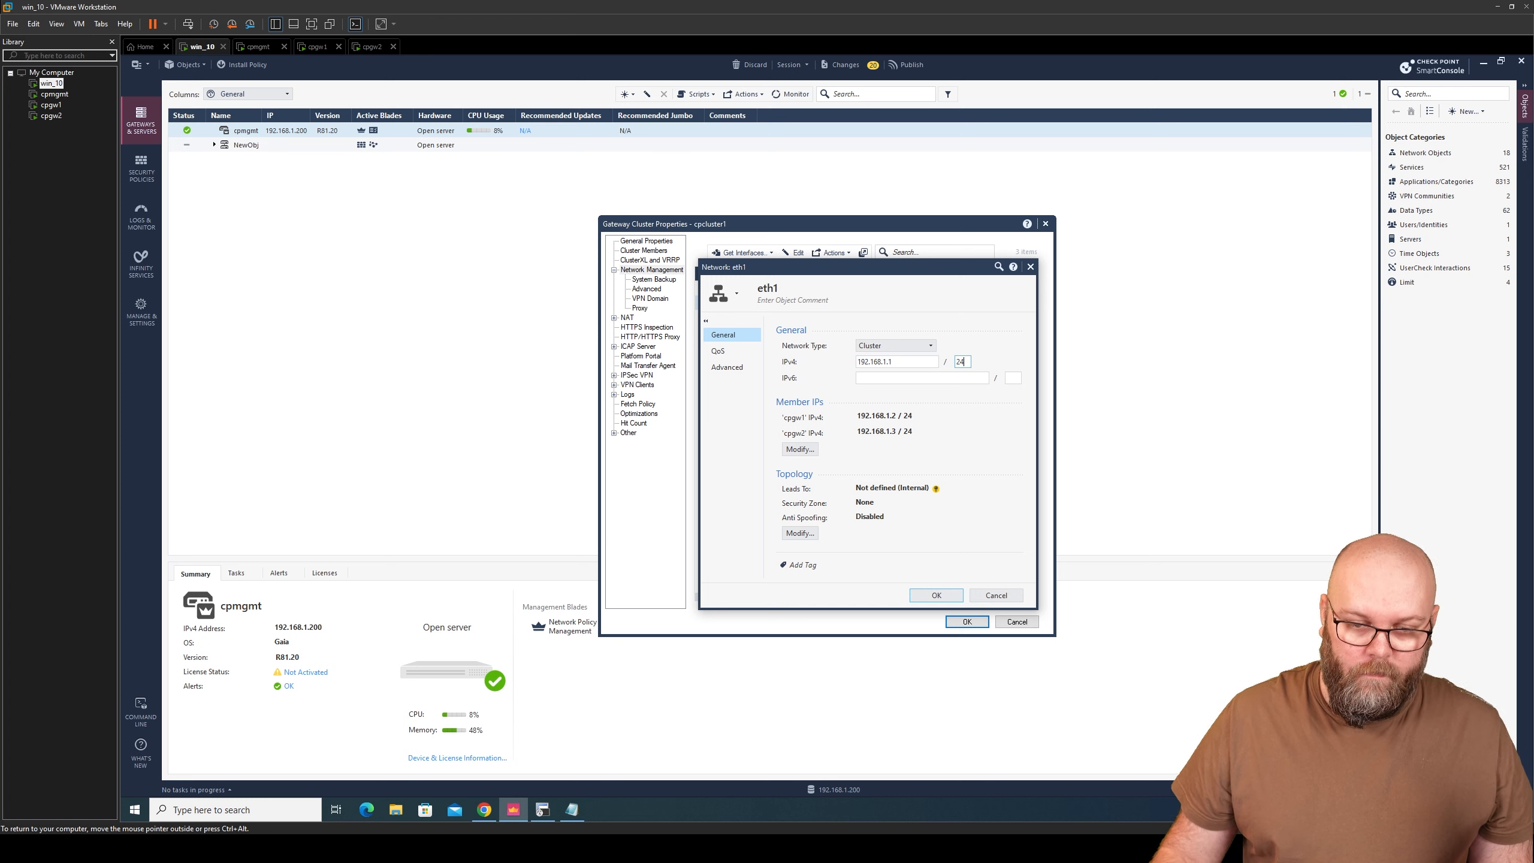
- Set eth1's topology to This Network (Internal) with anti-spoofing, save, and select eth2
{"action": "left_click", "coordinate": [805, 530]}
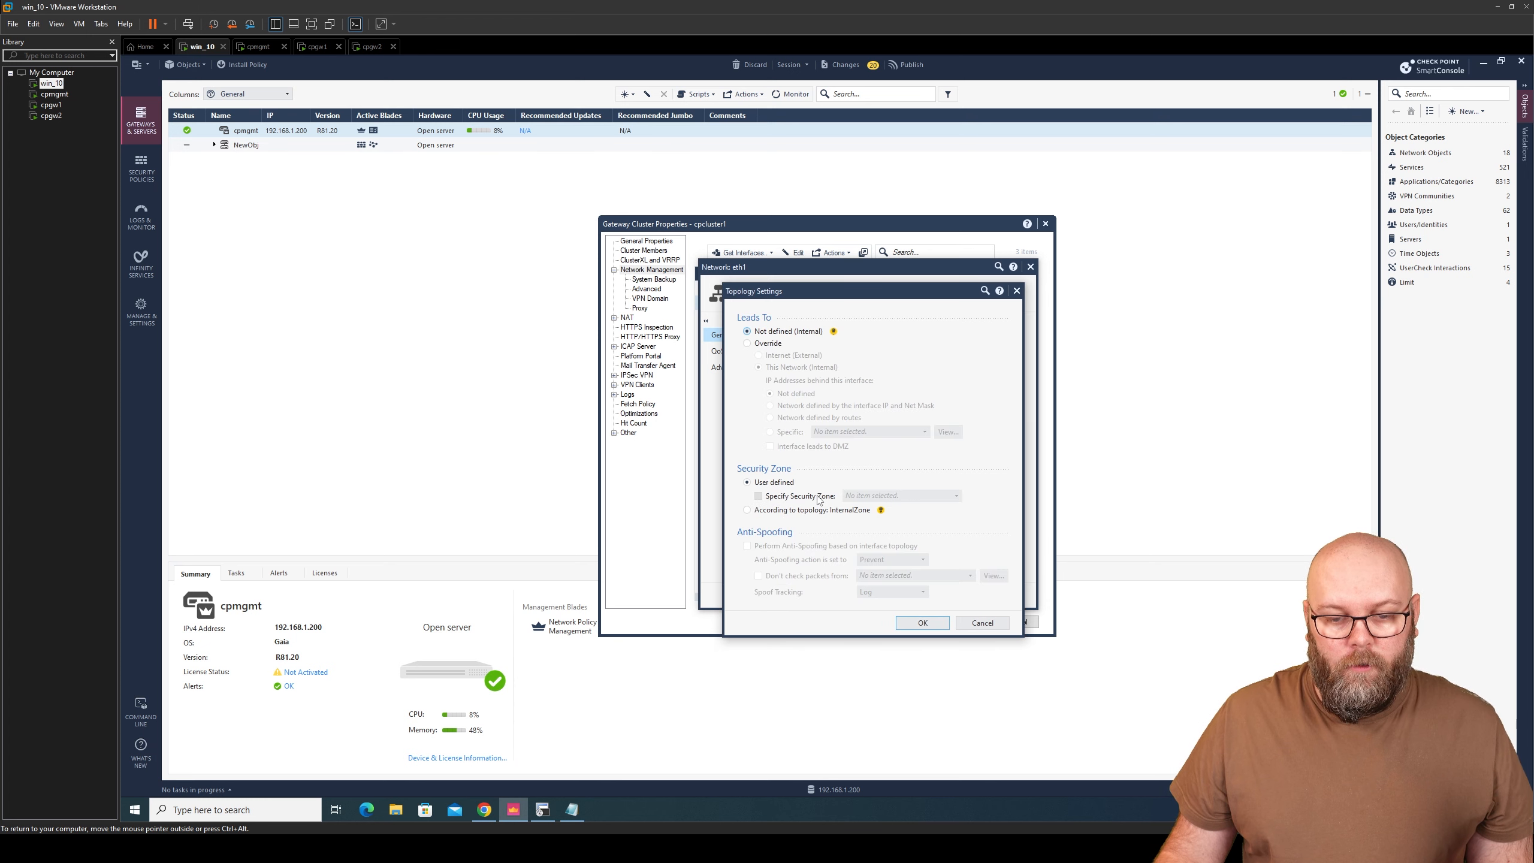
{"action": "left_click", "coordinate": [768, 344]}
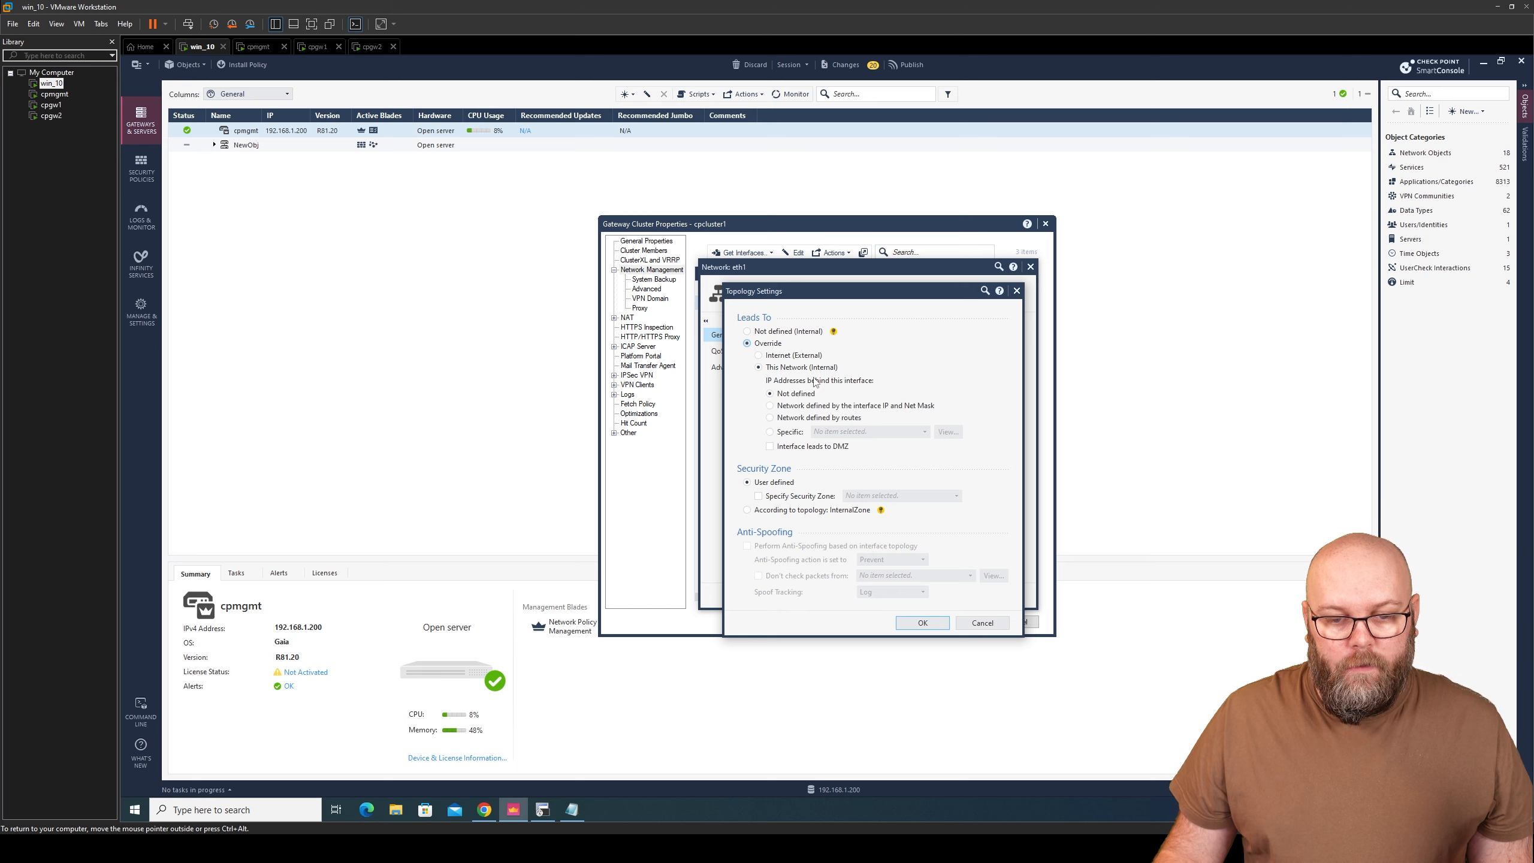
{"action": "left_click", "coordinate": [866, 406]}
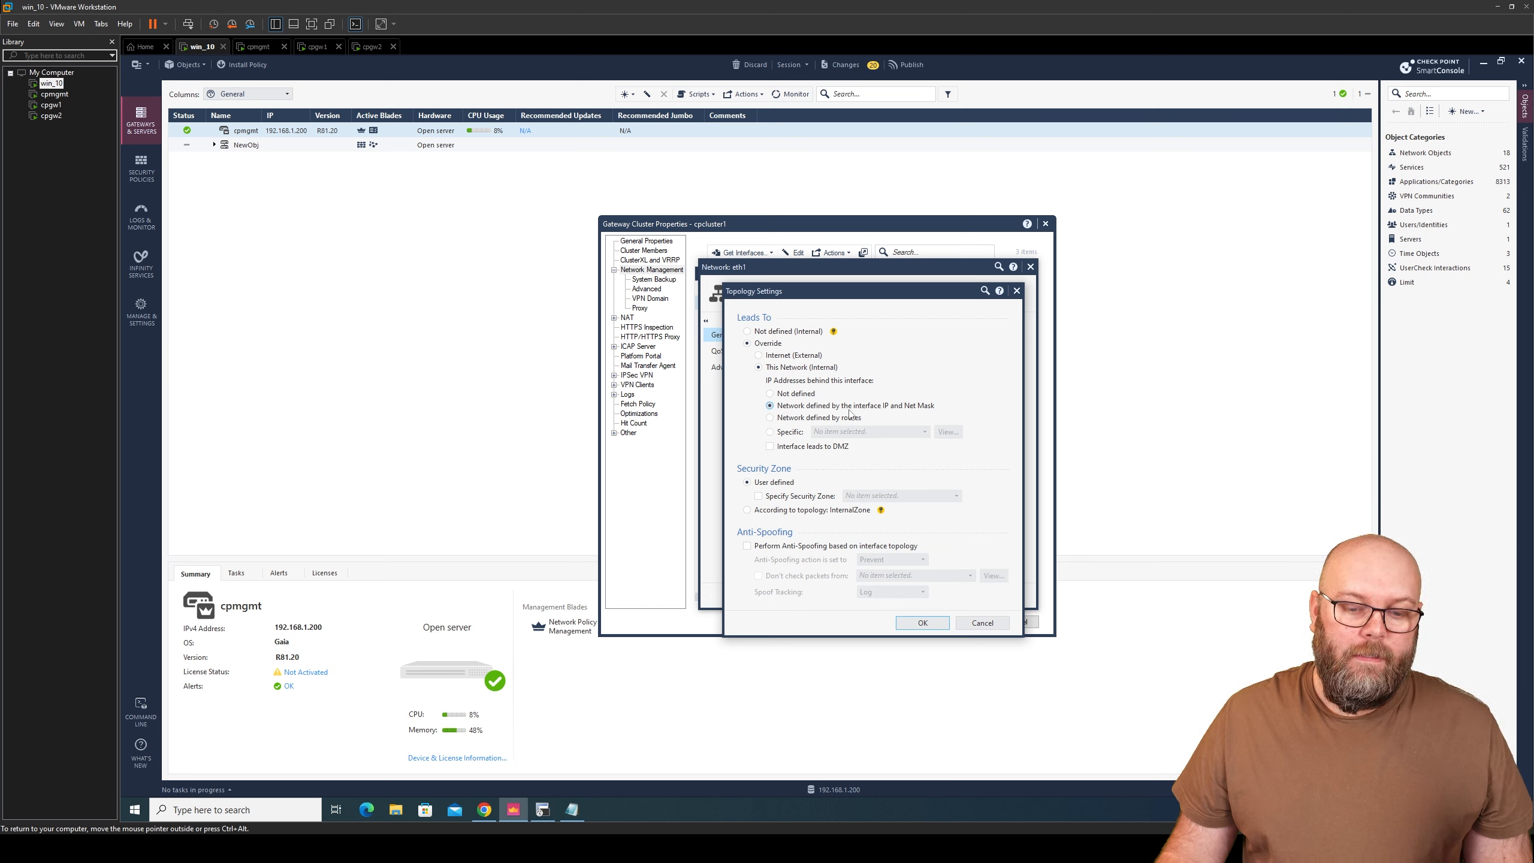
{"action": "left_click", "coordinate": [843, 547]}
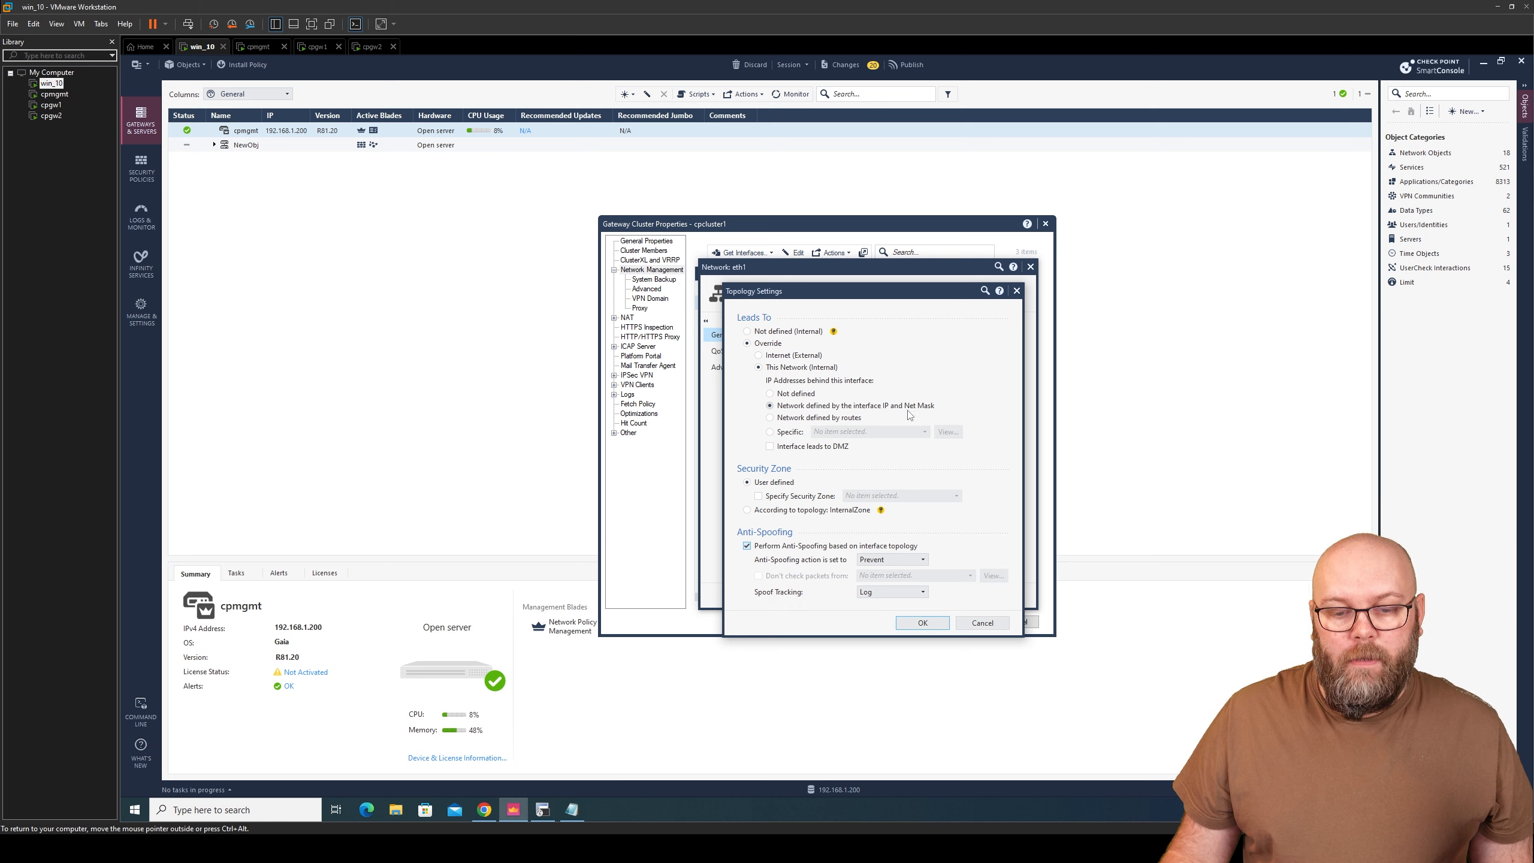
{"action": "left_click", "coordinate": [923, 623]}
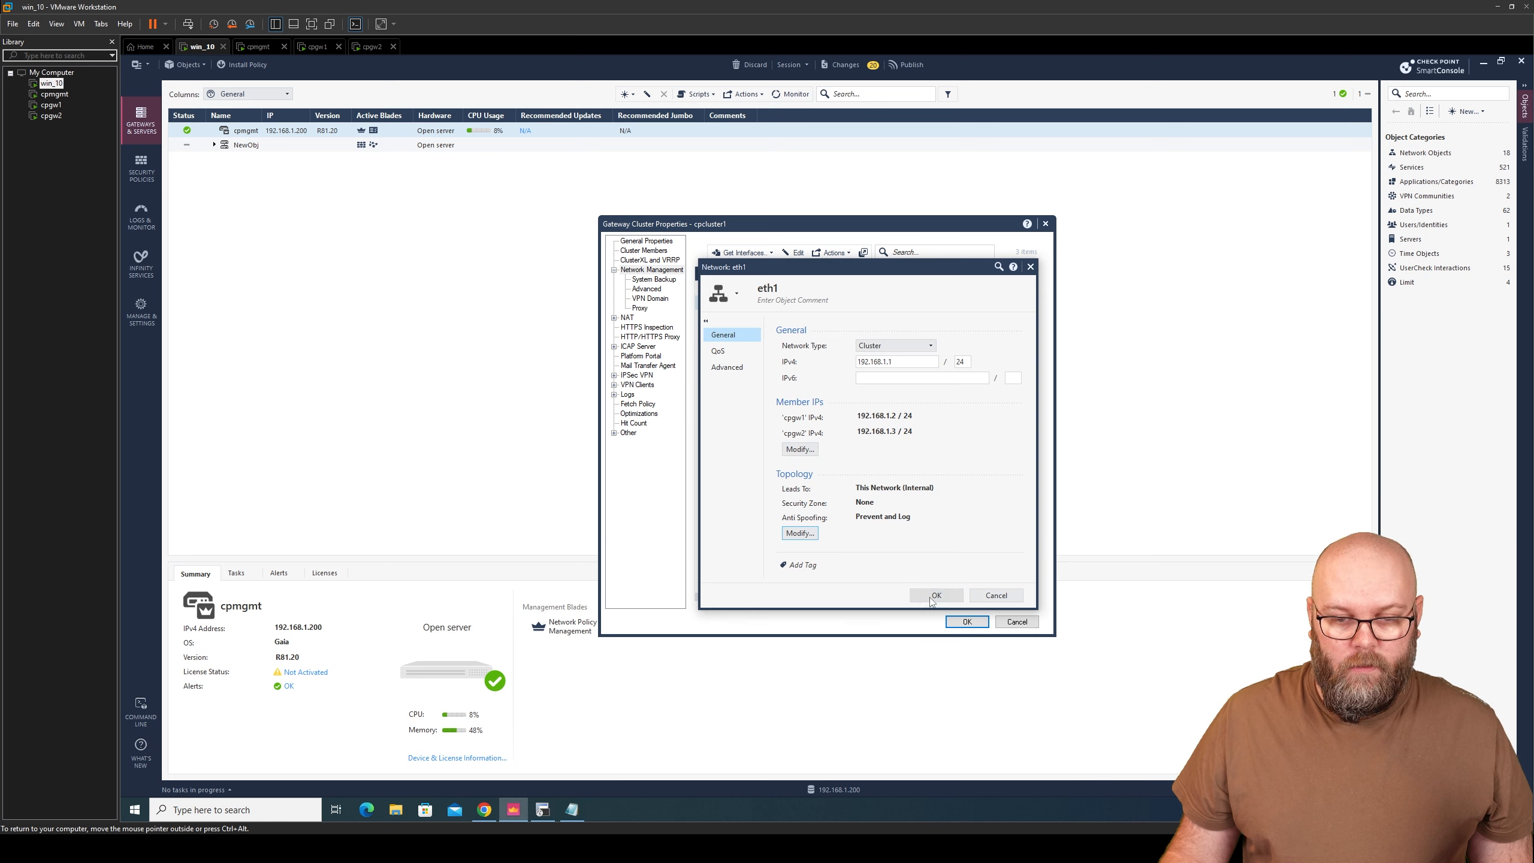
{"action": "left_click", "coordinate": [932, 597]}
{"action": "left_click", "coordinate": [821, 320]}
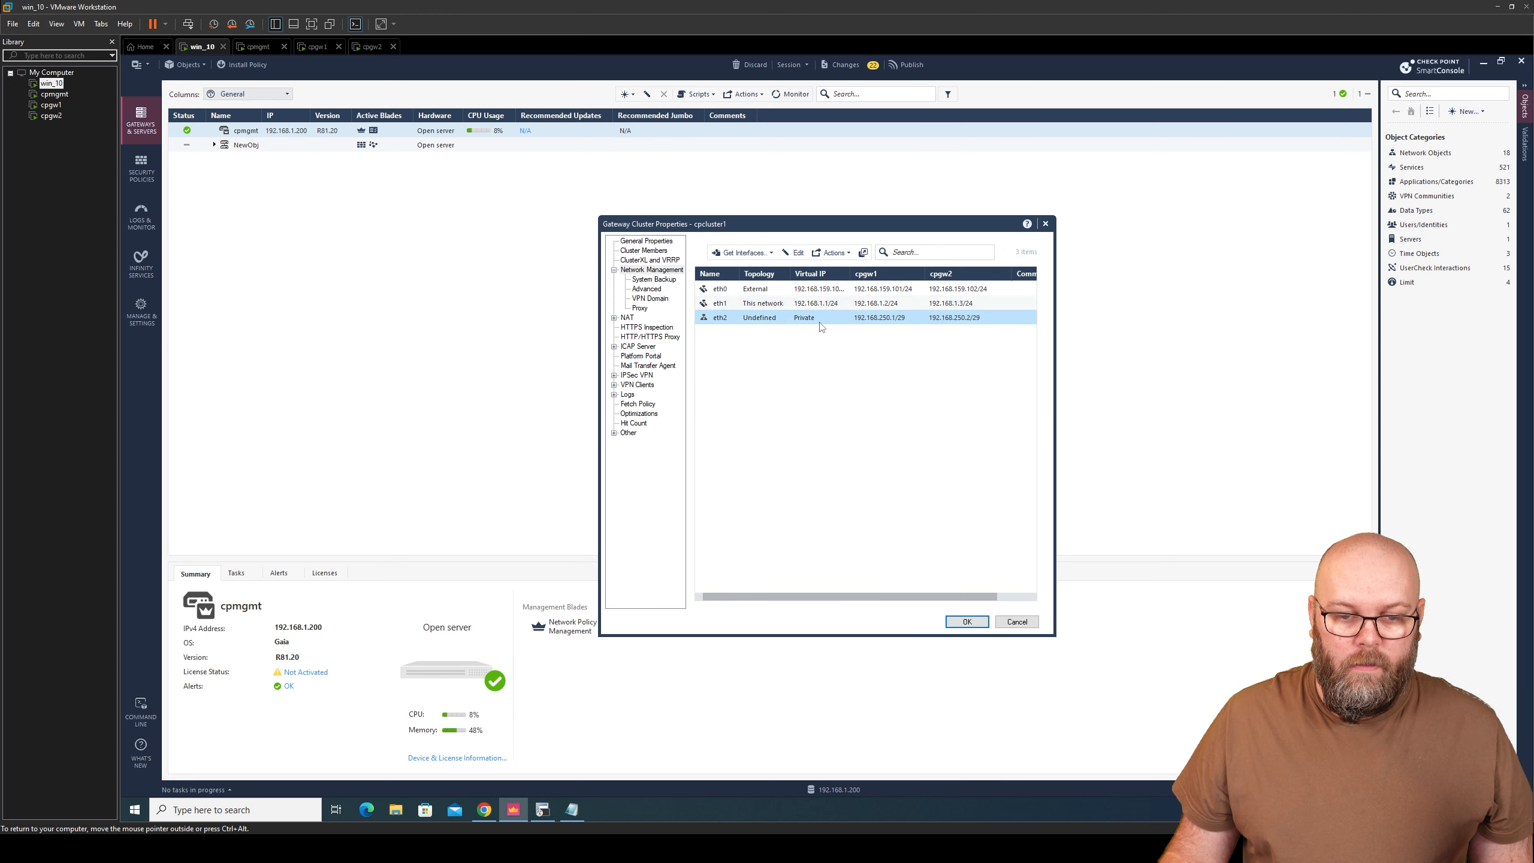
- Set cpcluster1's eth2 interface network type to Sync, then go to the cluster's Logs page
{"action": "left_click", "coordinate": [794, 253]}
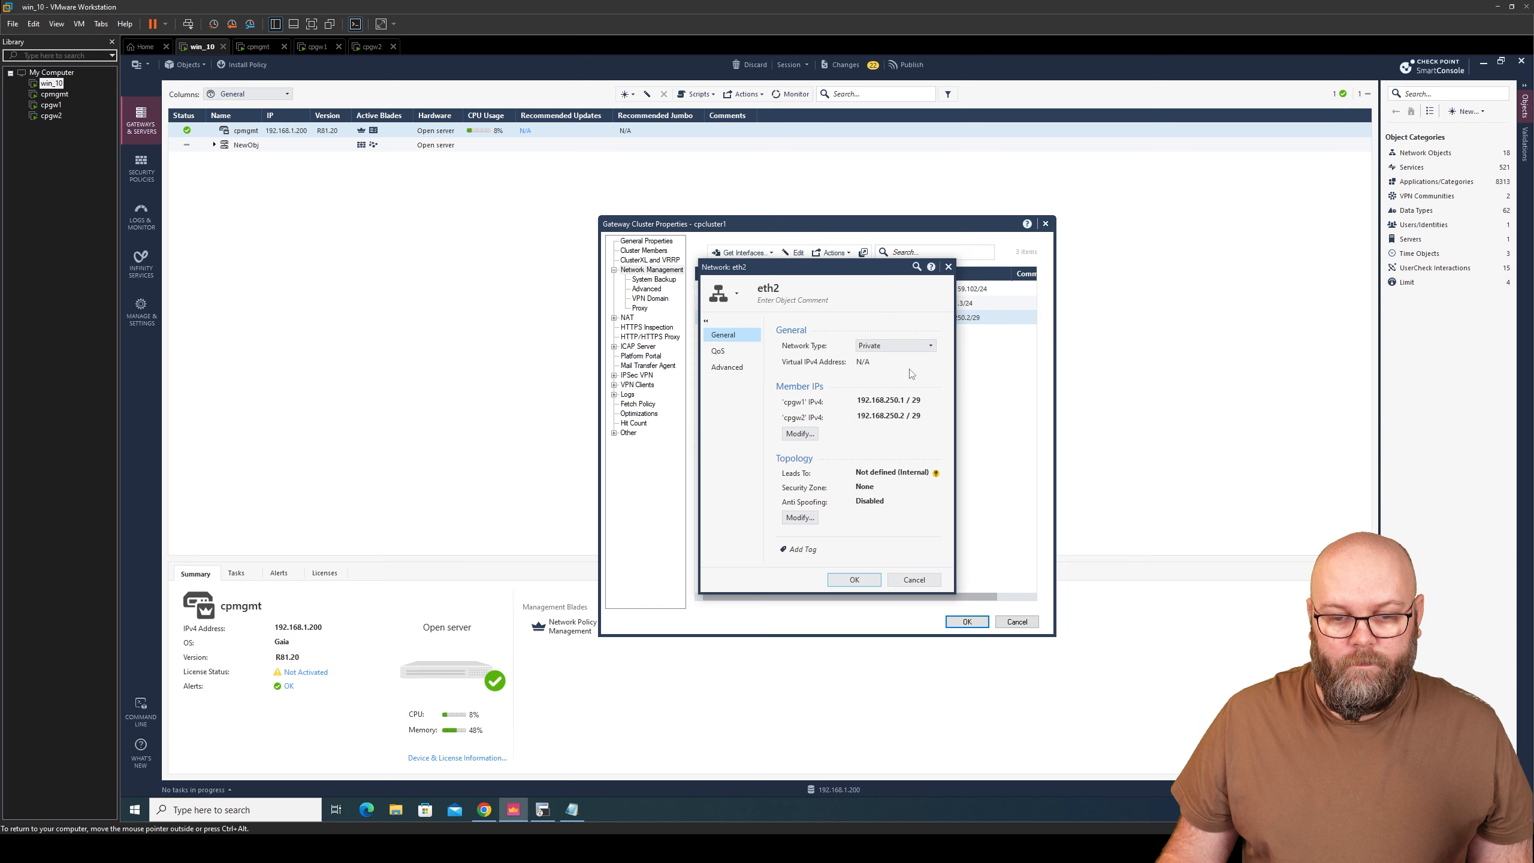
{"action": "left_click", "coordinate": [889, 346]}
{"action": "left_click", "coordinate": [884, 376]}
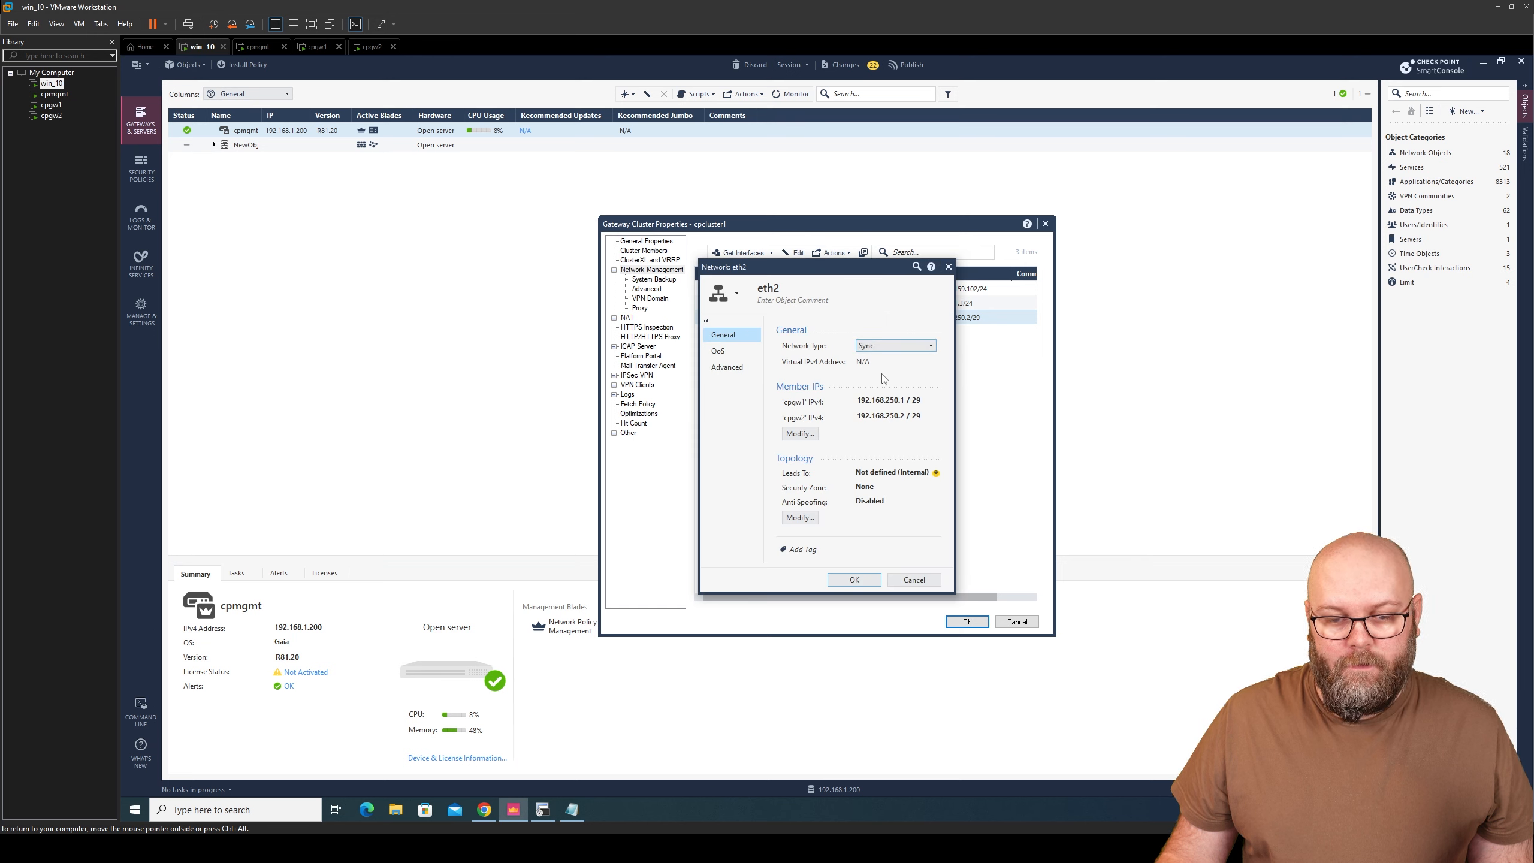
{"action": "left_click", "coordinate": [853, 579]}
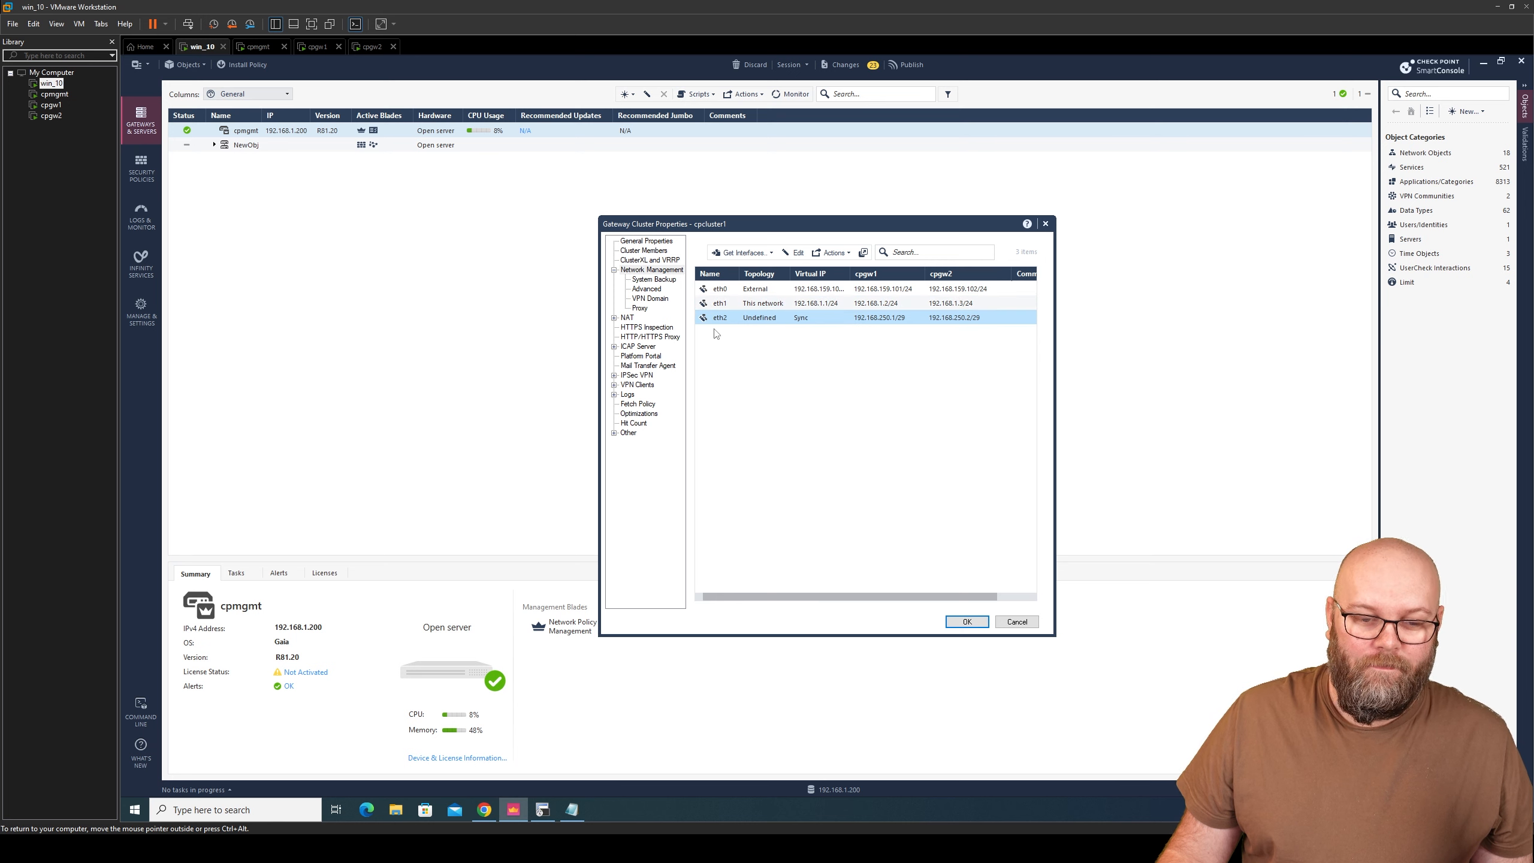
{"action": "left_click", "coordinate": [625, 393]}
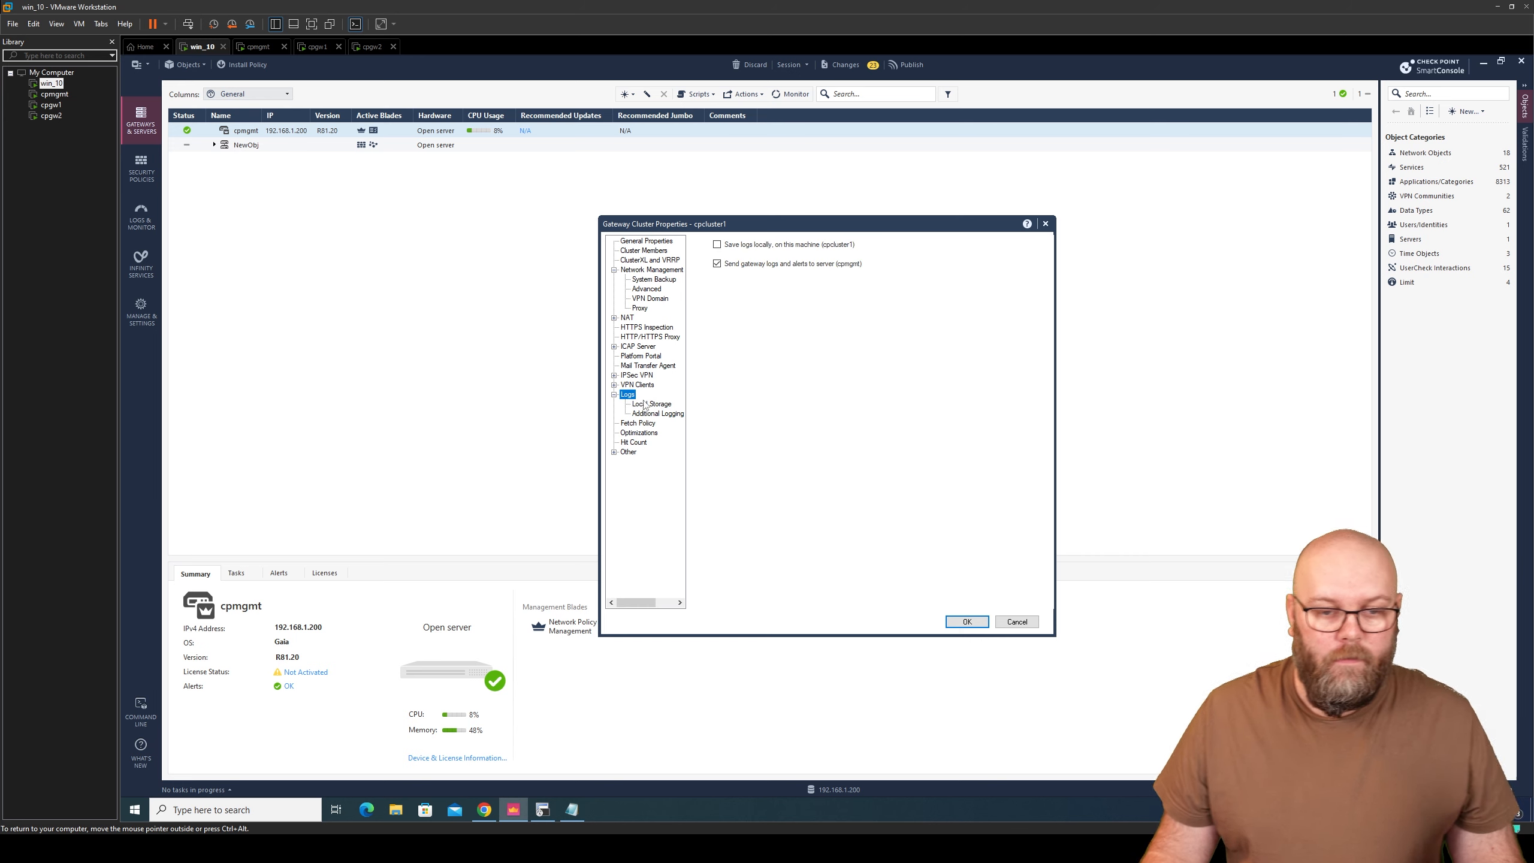
- Under Additional Logging, forward cpcluster1's log files to cpmgmt
{"action": "left_click", "coordinate": [656, 404]}
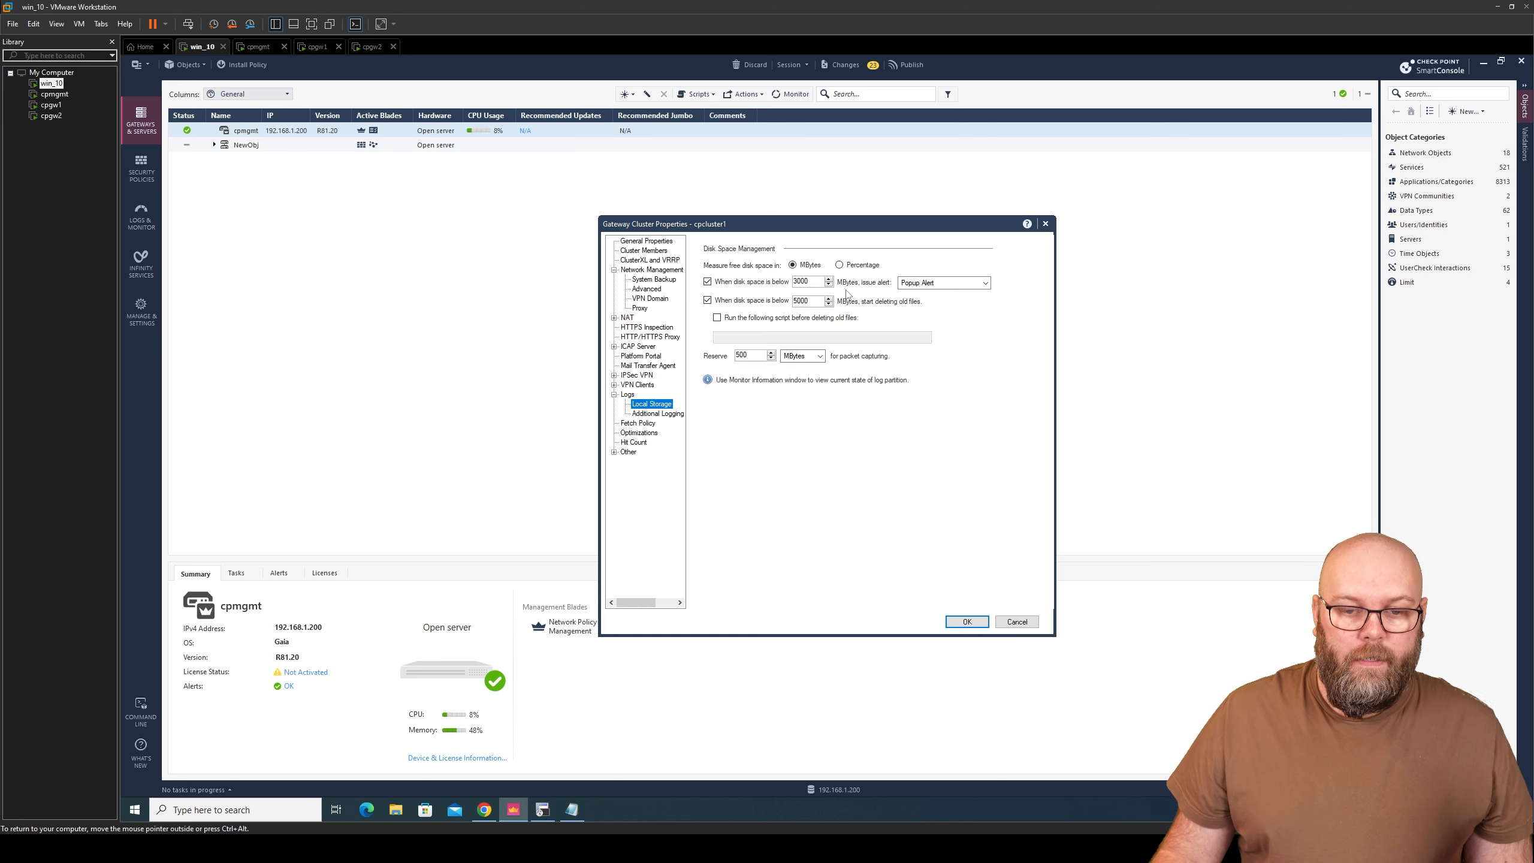
{"action": "left_click", "coordinate": [665, 415]}
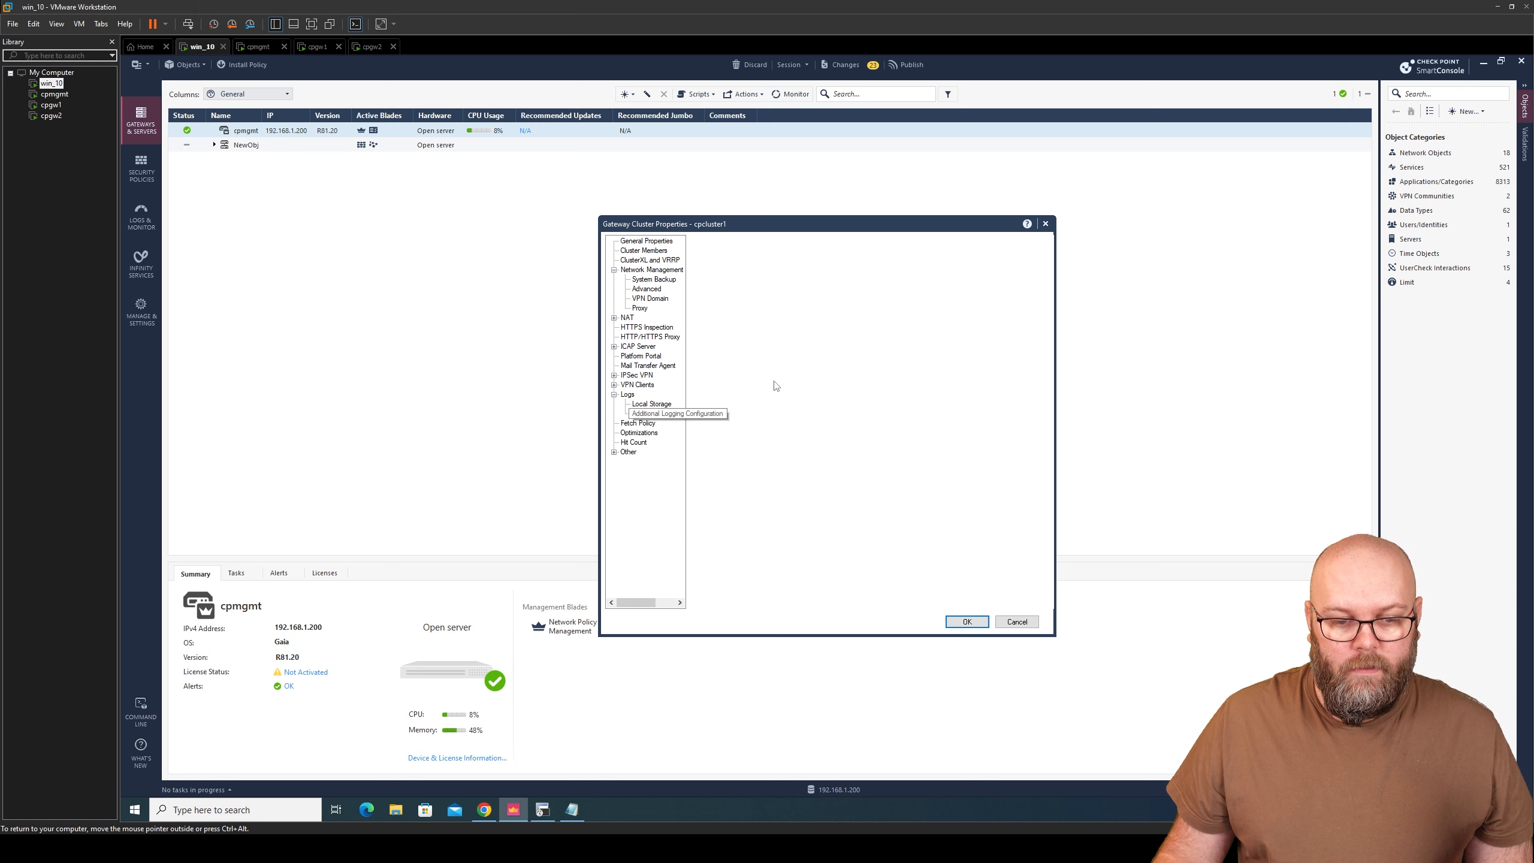
{"action": "left_click", "coordinate": [852, 262]}
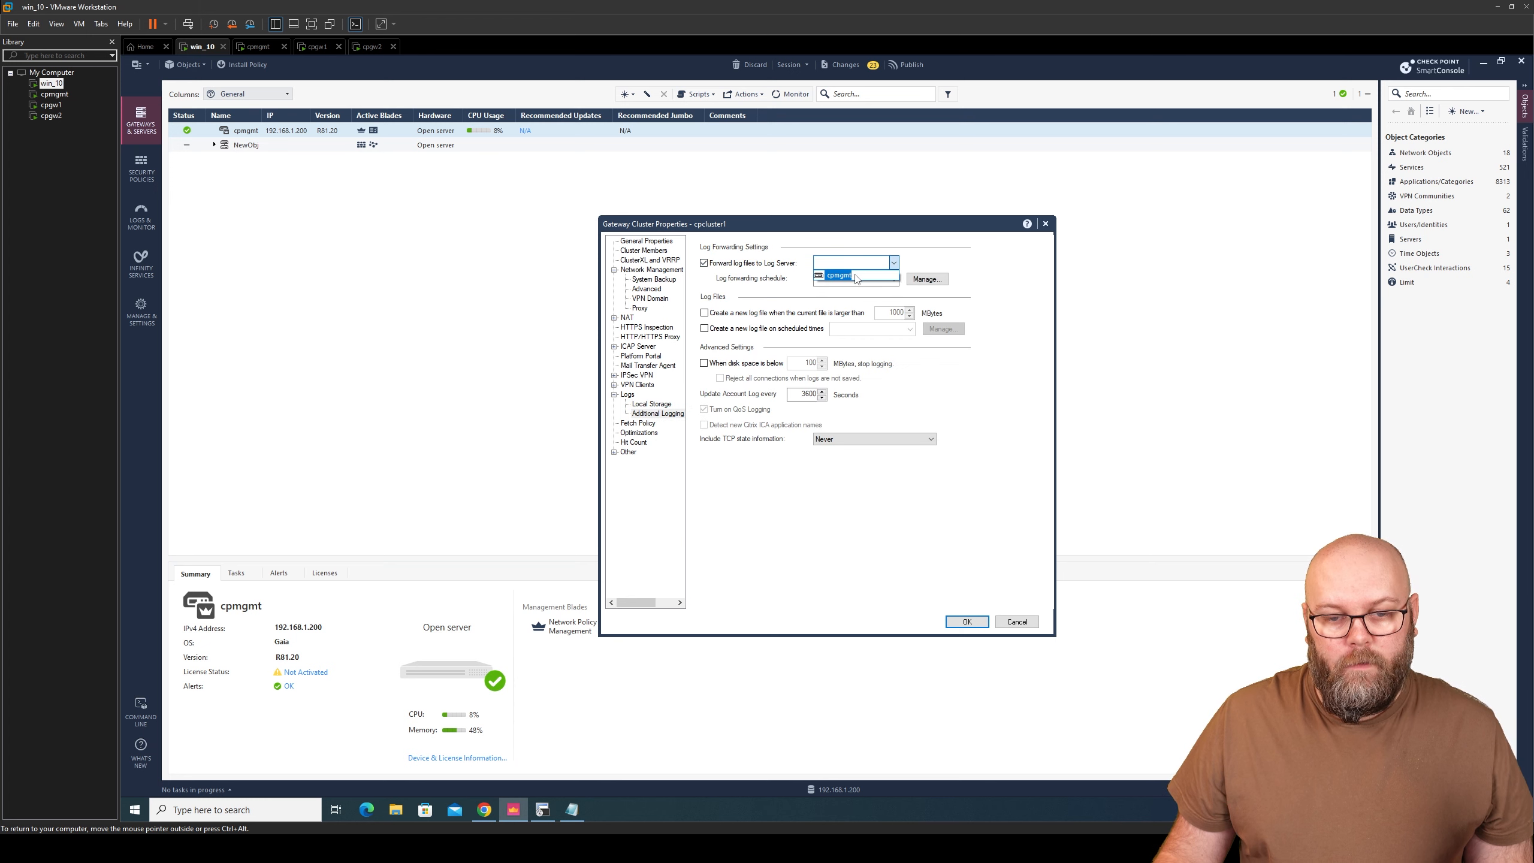
{"action": "left_click", "coordinate": [841, 275]}
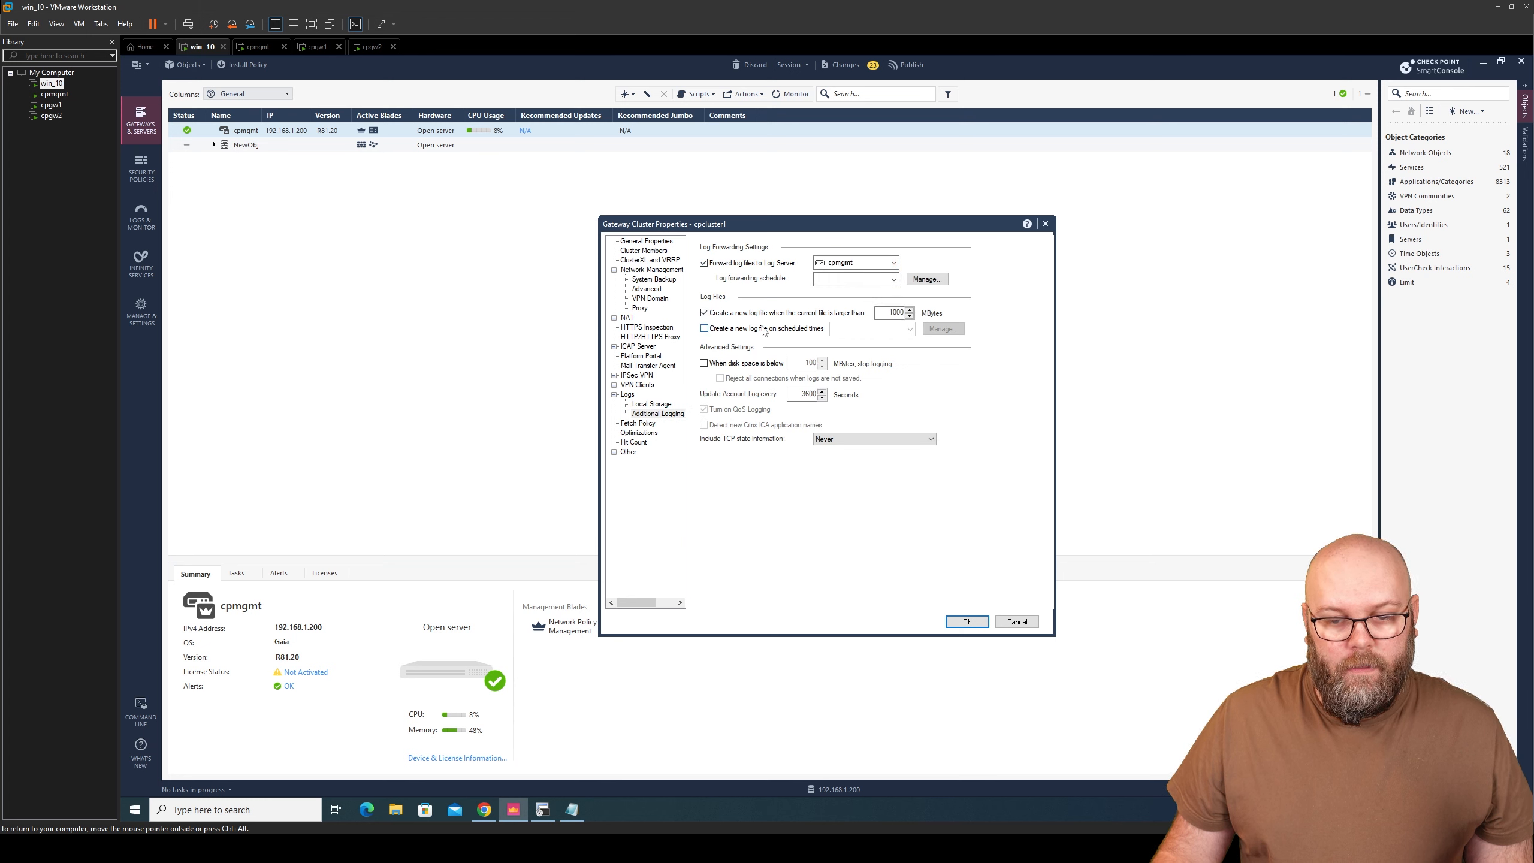
- Start new log files at Midnight instead of by size, and forward logs on the Midnight schedule
{"action": "left_click", "coordinate": [745, 313]}
{"action": "left_click", "coordinate": [724, 329]}
{"action": "left_click", "coordinate": [910, 329]}
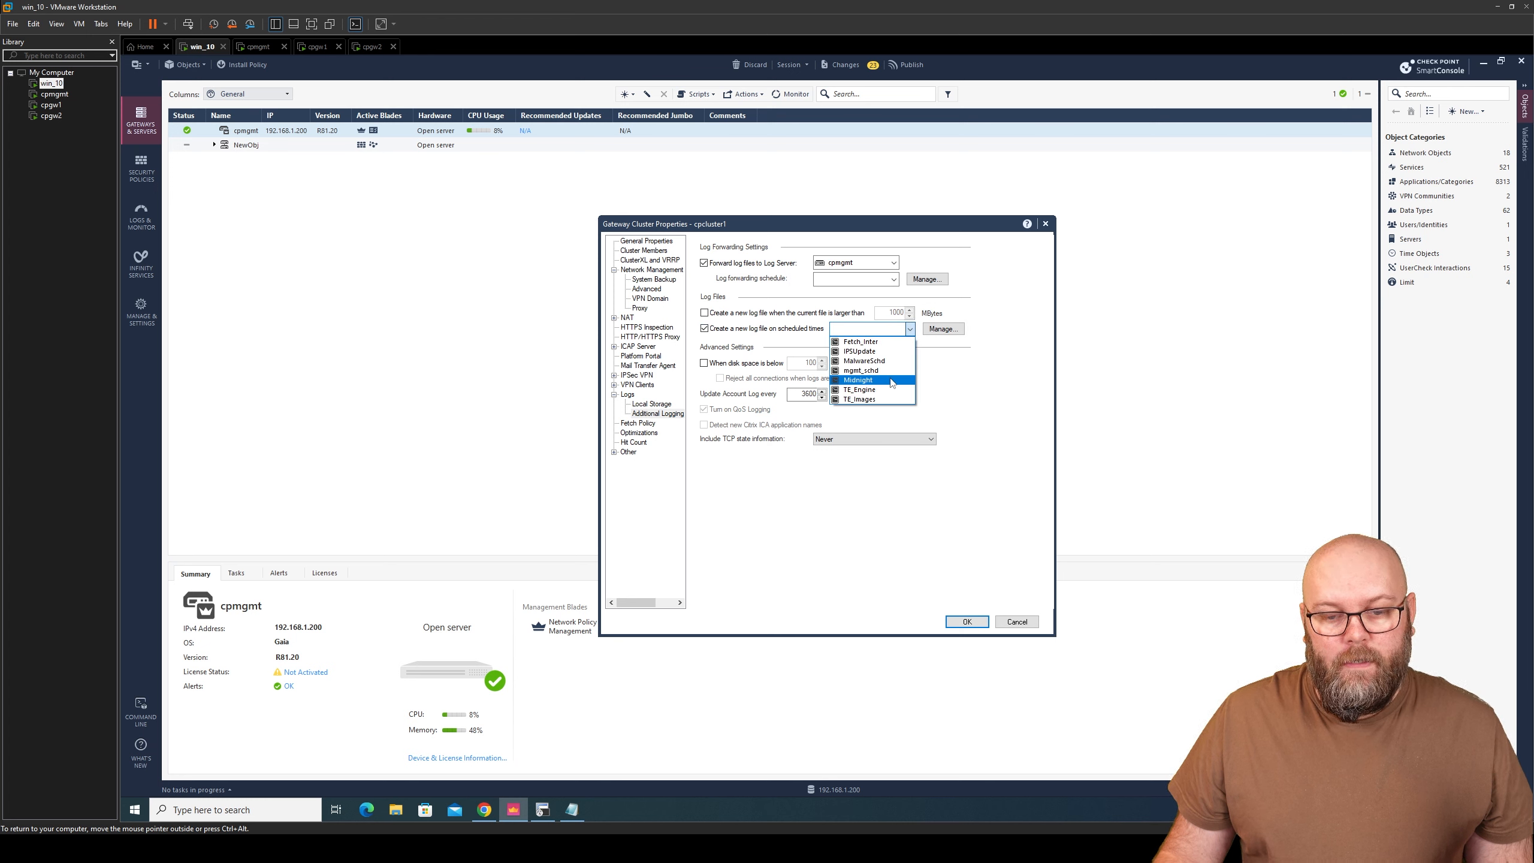
{"action": "left_click", "coordinate": [891, 380]}
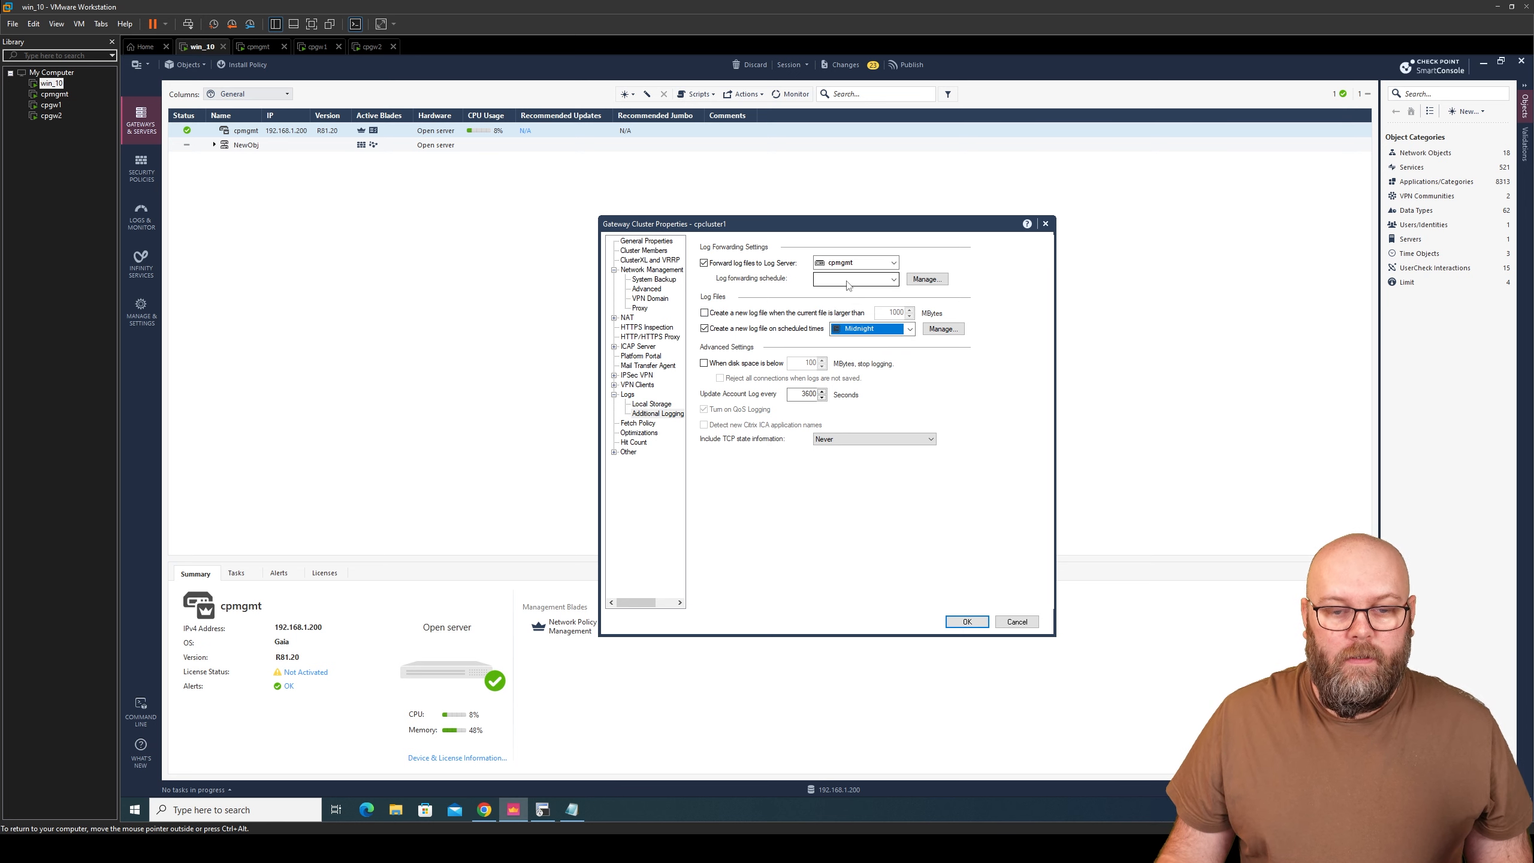
{"action": "left_click", "coordinate": [852, 280]}
{"action": "left_click", "coordinate": [867, 327]}
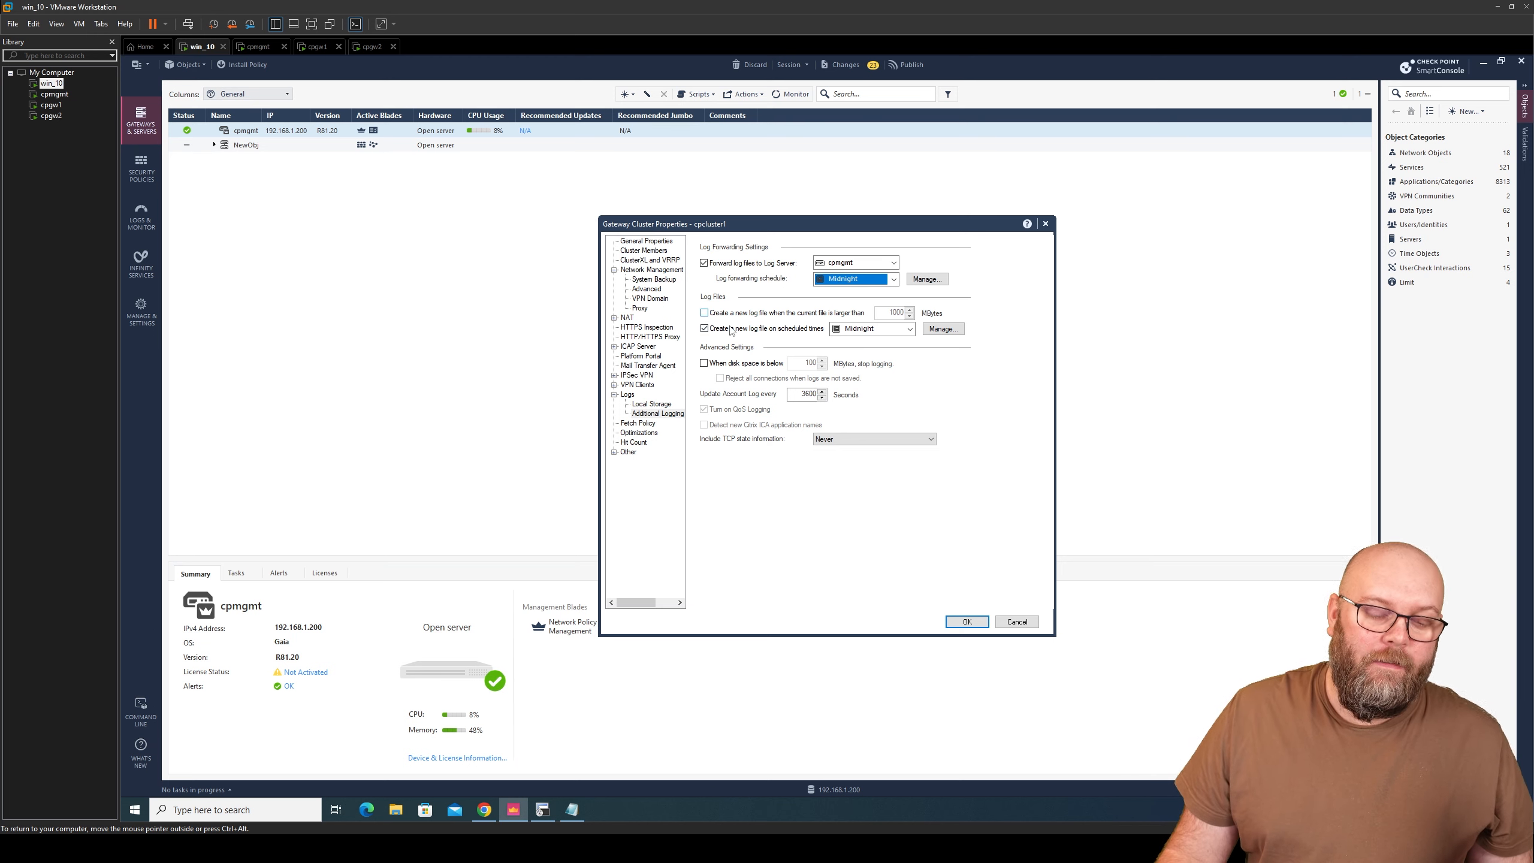
{"action": "left_click", "coordinate": [656, 241]}
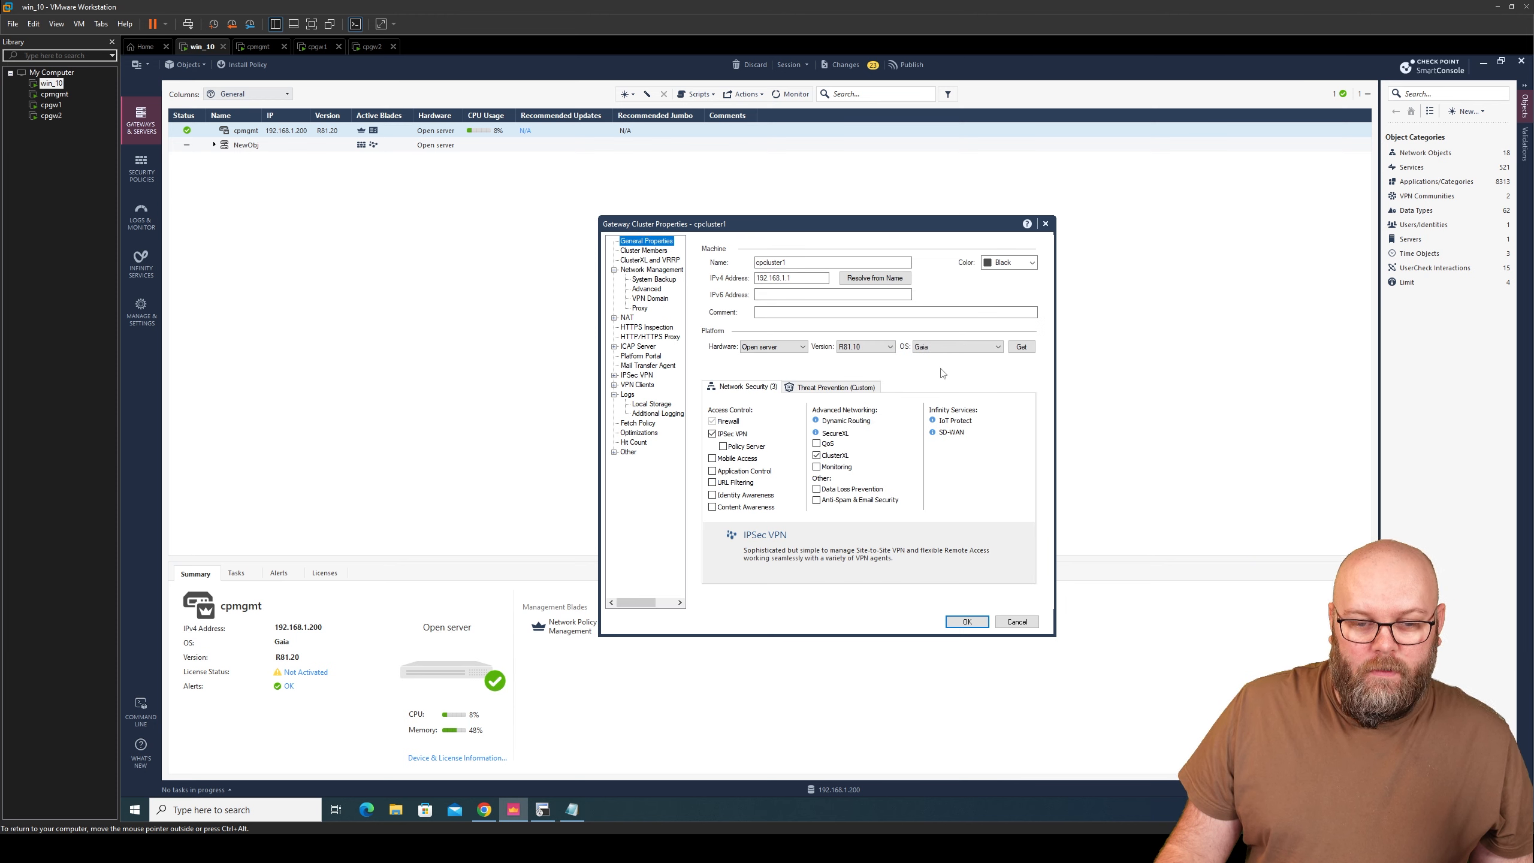
- Save cpcluster1 with the suggested portal URL, show its members cpgw1 and cpgw2, and open Security Policies
{"action": "left_click", "coordinate": [969, 622]}
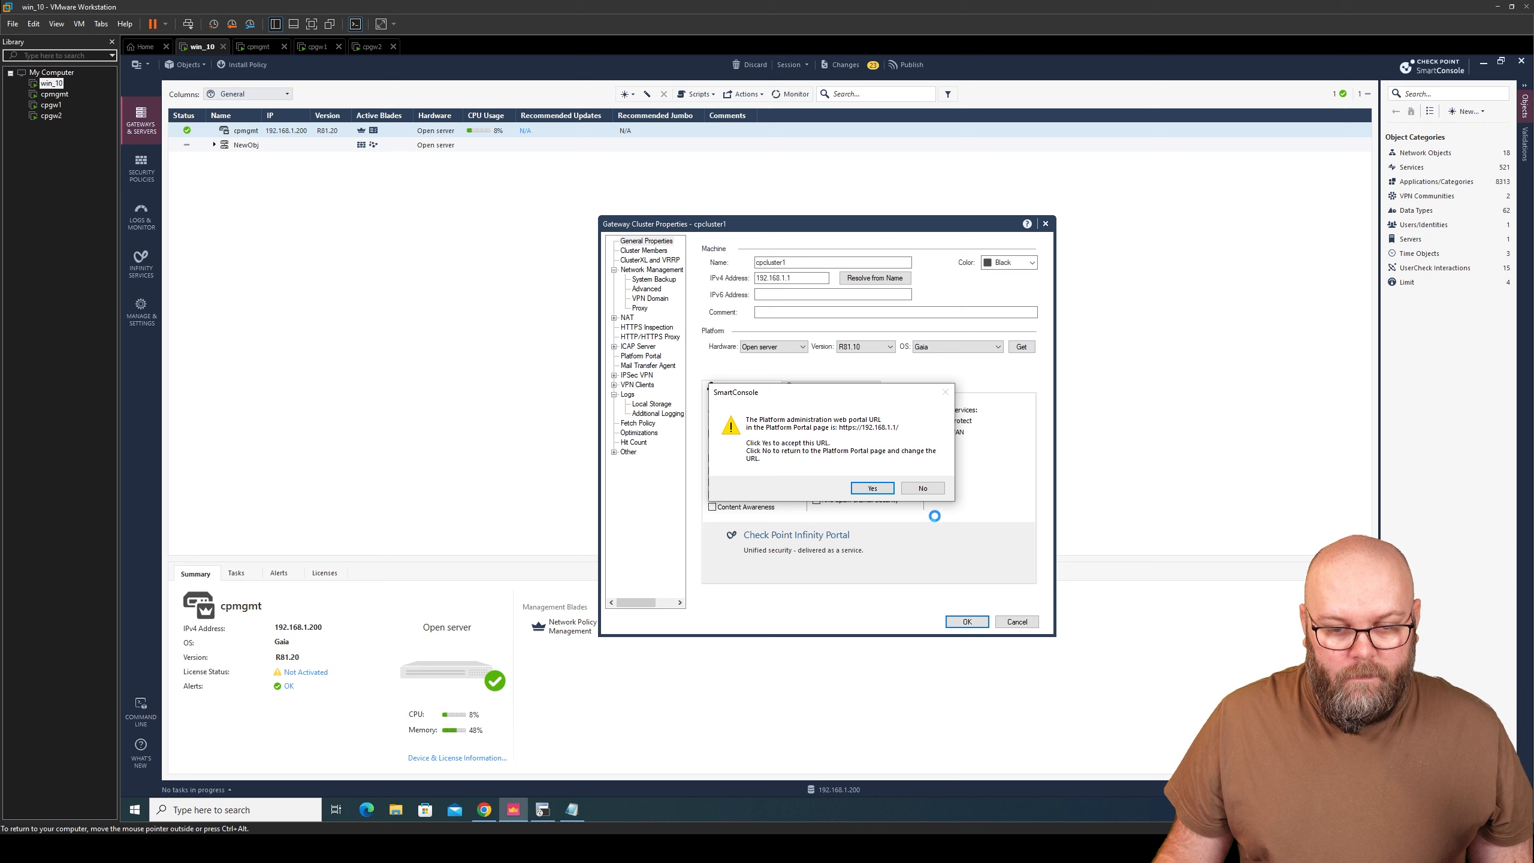
{"action": "left_click", "coordinate": [873, 489]}
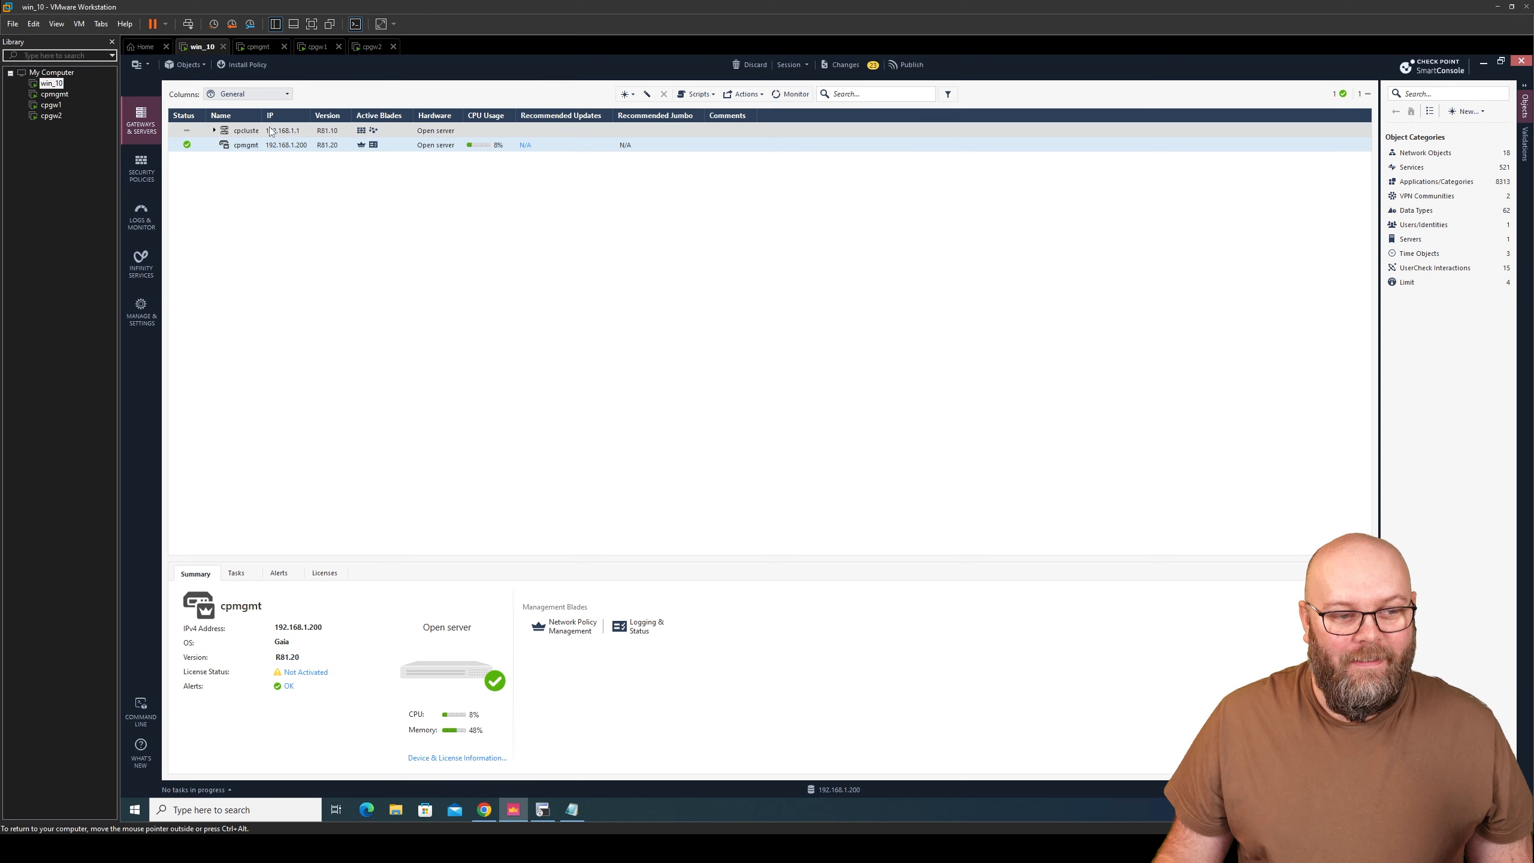
{"action": "left_click_drag", "start_coordinate": [262, 116], "coordinate": [298, 118]}
{"action": "left_click", "coordinate": [214, 130]}
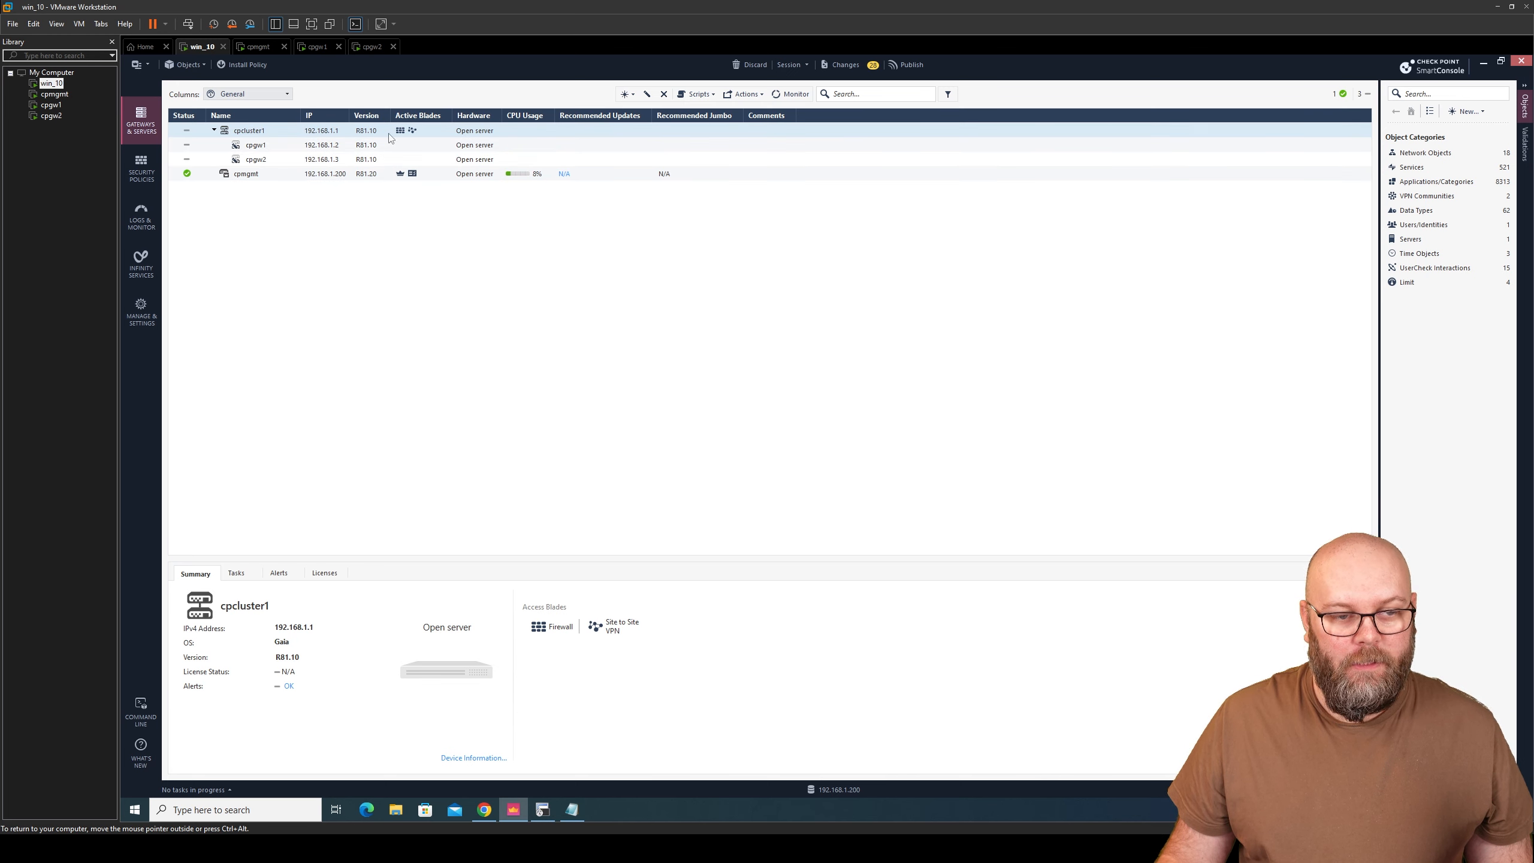
{"action": "left_click", "coordinate": [141, 168]}
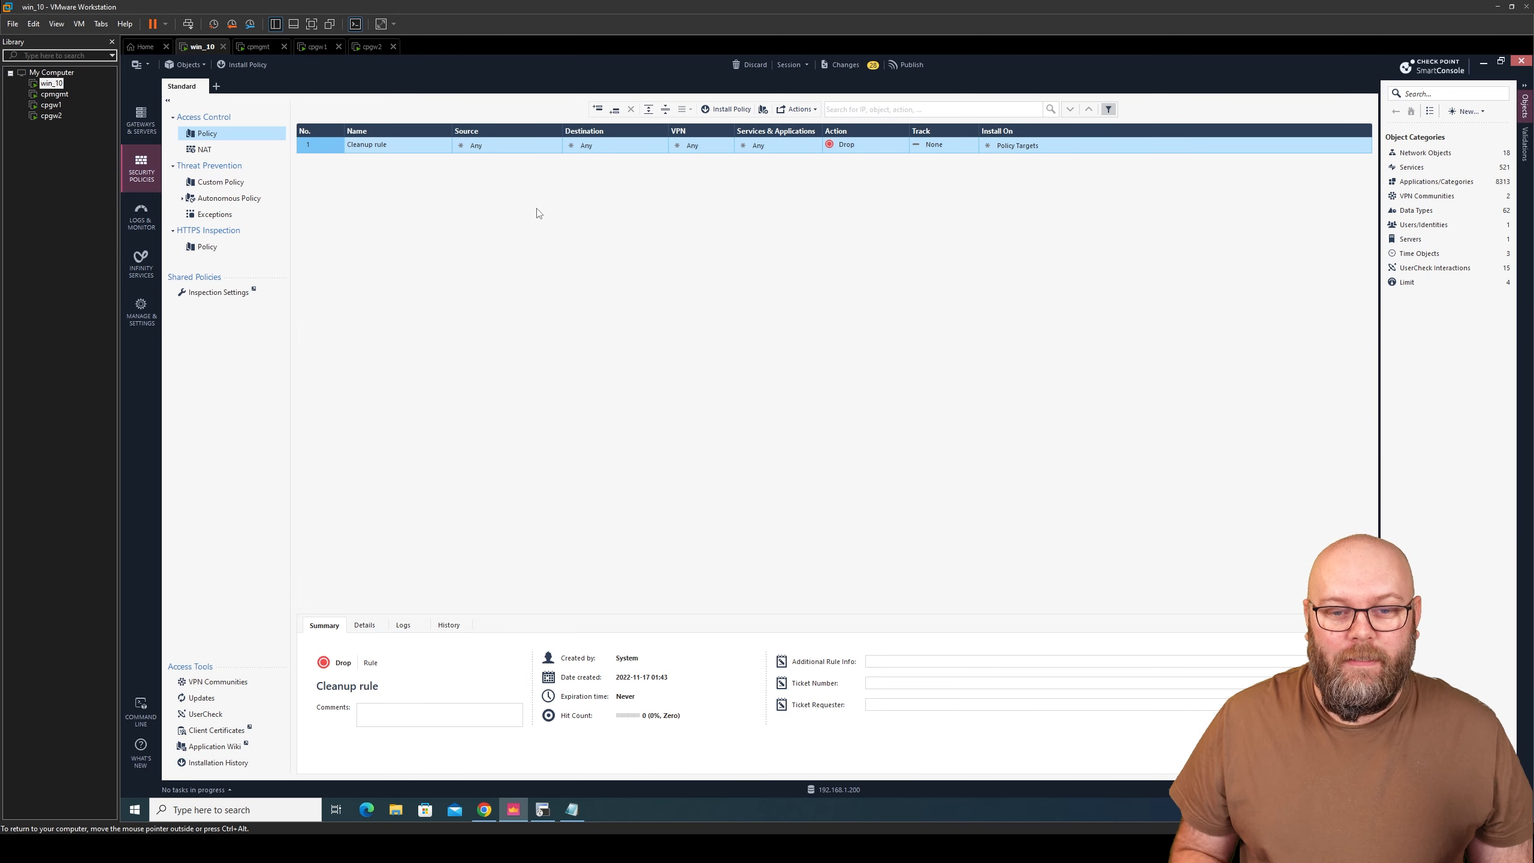
- Set the Cleanup rule's tracking to Log and insert a new rule above it
{"action": "left_click", "coordinate": [942, 149]}
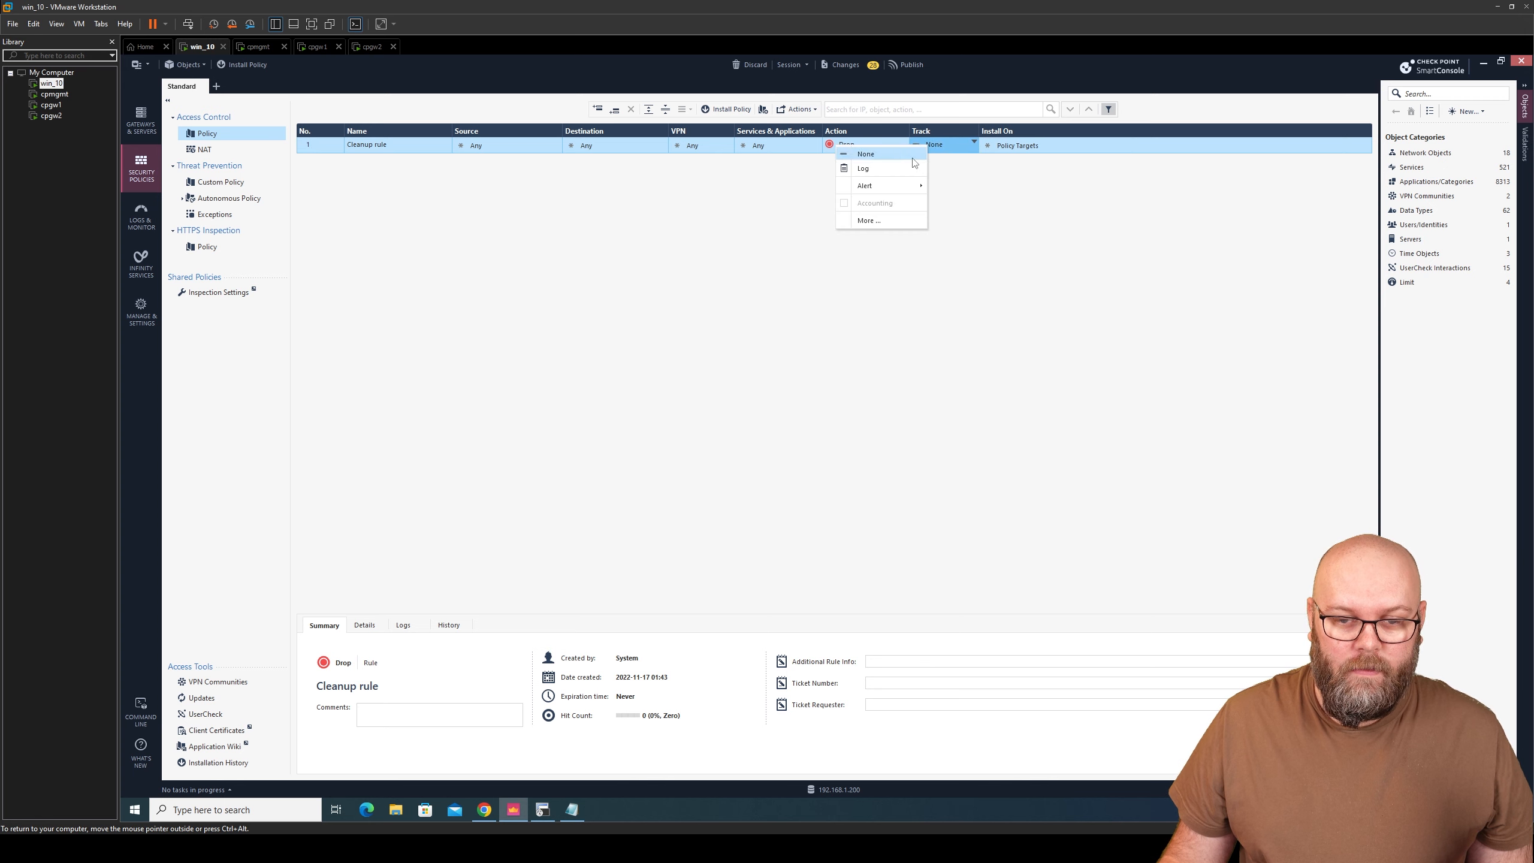
{"action": "left_click", "coordinate": [869, 169]}
{"action": "right_click", "coordinate": [318, 149]}
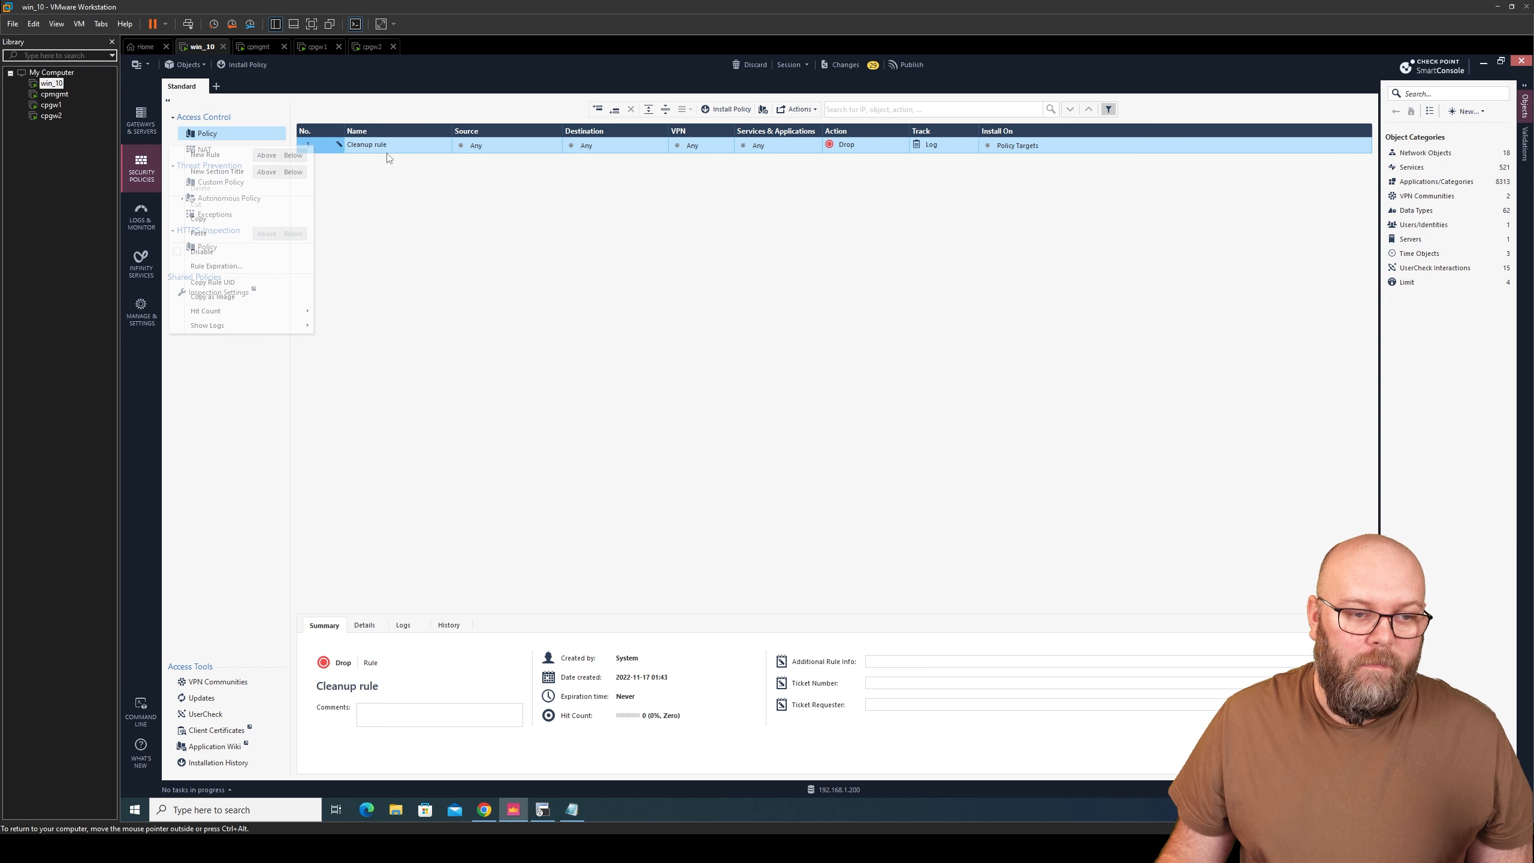
{"action": "left_click", "coordinate": [372, 164]}
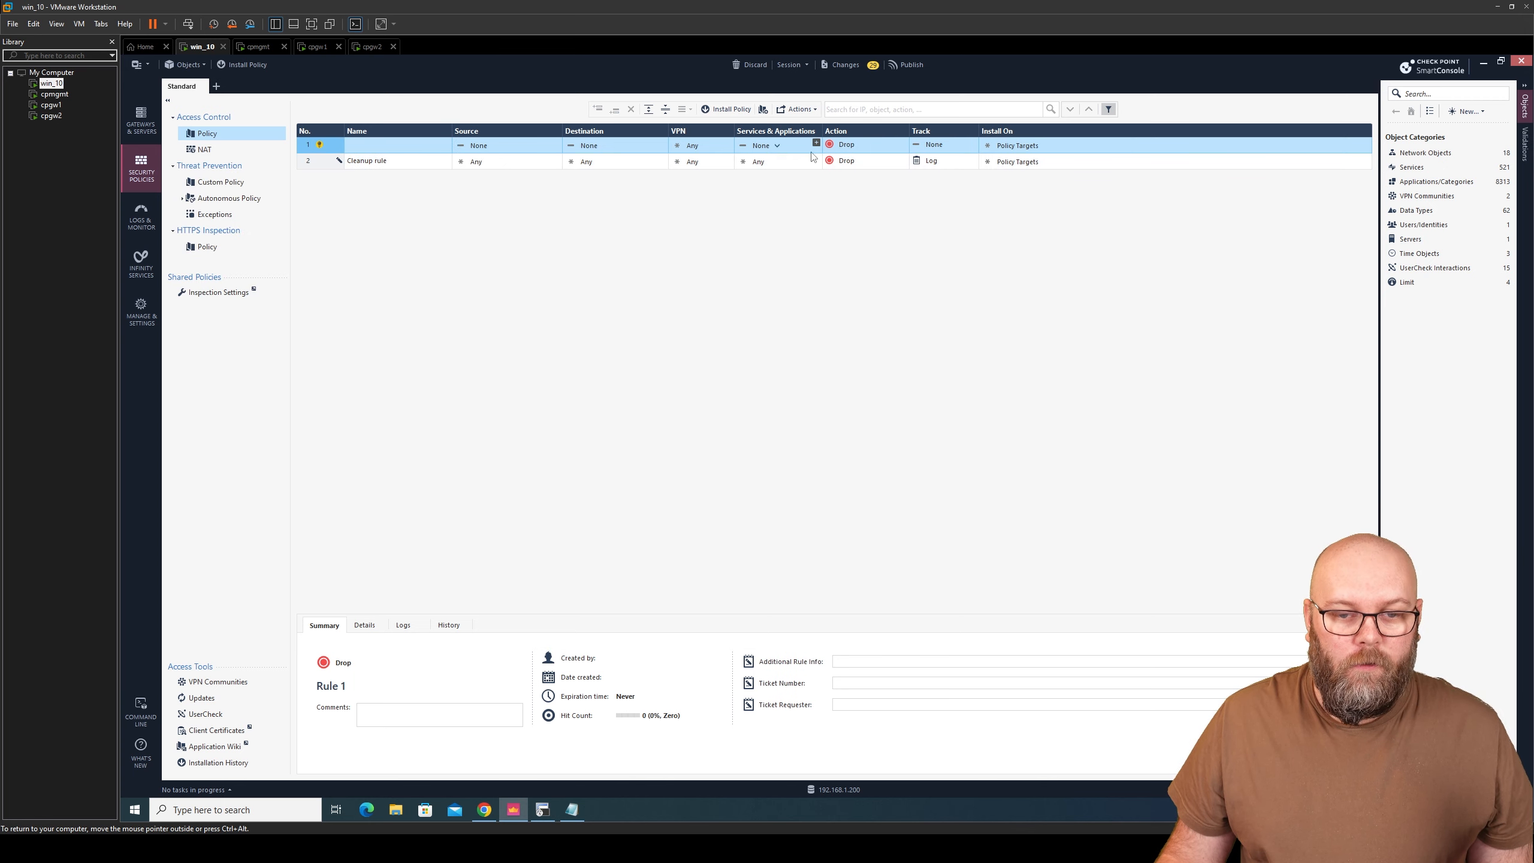
- Give rule 1 the action Accept and tracking Log
{"action": "left_click", "coordinate": [843, 147]}
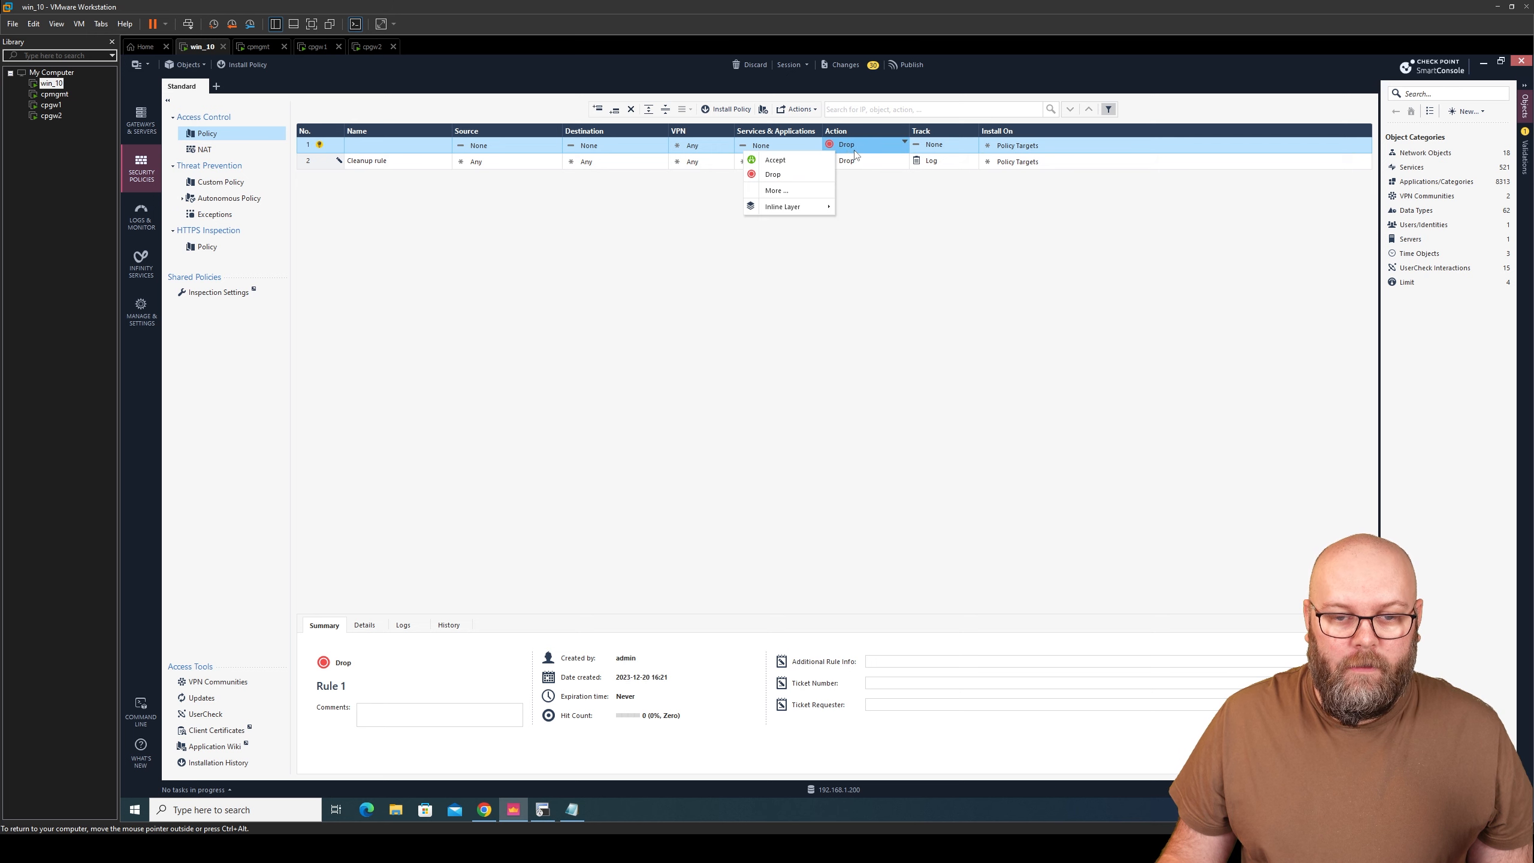
{"action": "left_click", "coordinate": [803, 158]}
{"action": "left_click", "coordinate": [937, 147]}
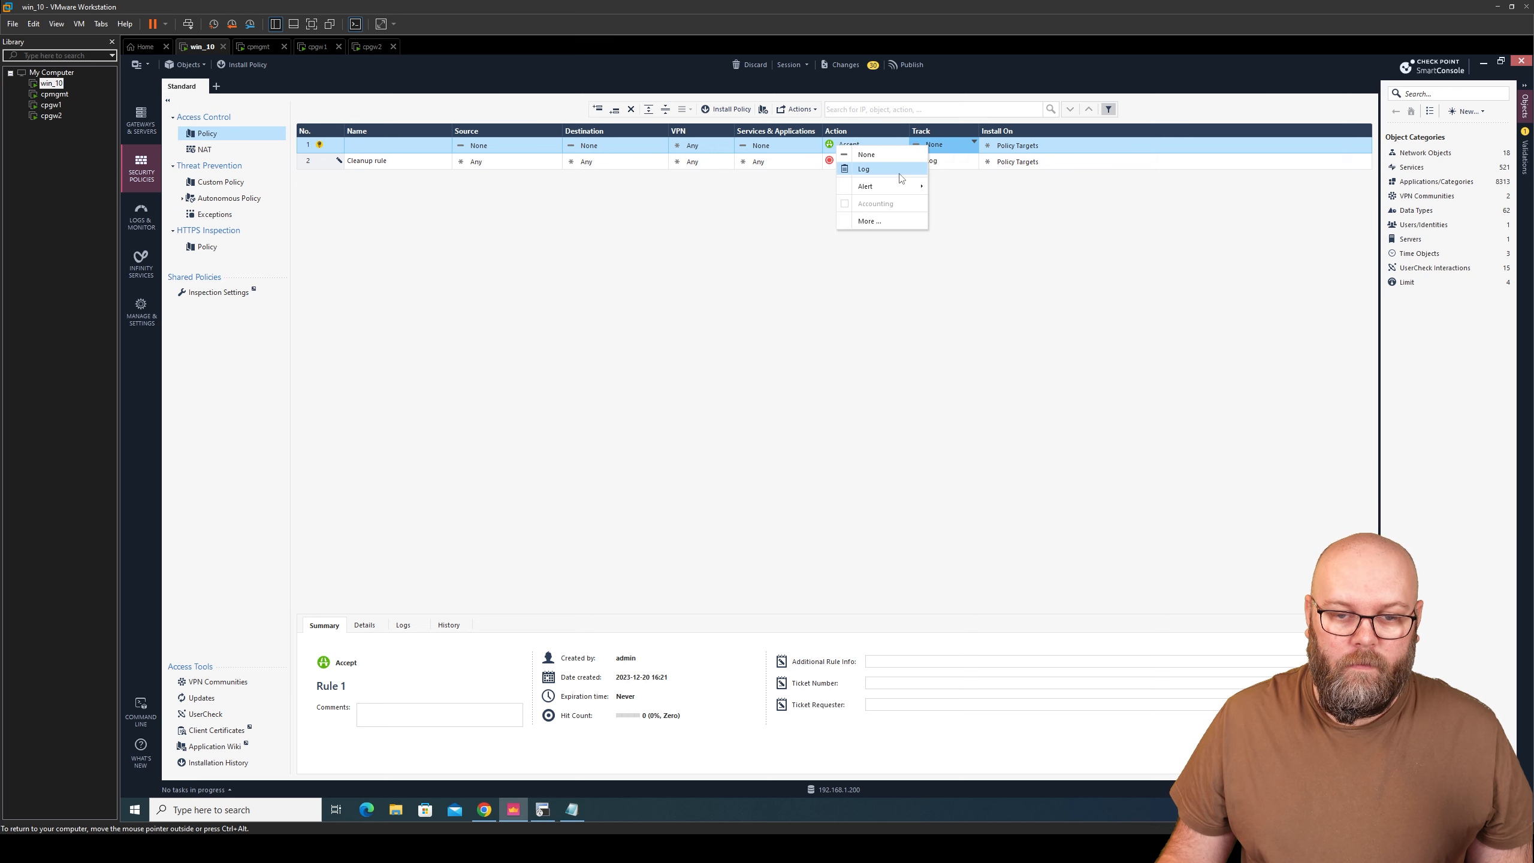
{"action": "left_click", "coordinate": [864, 169]}
- Add the icmp-requests and traceroute services to rule 1
{"action": "left_click", "coordinate": [815, 145]}
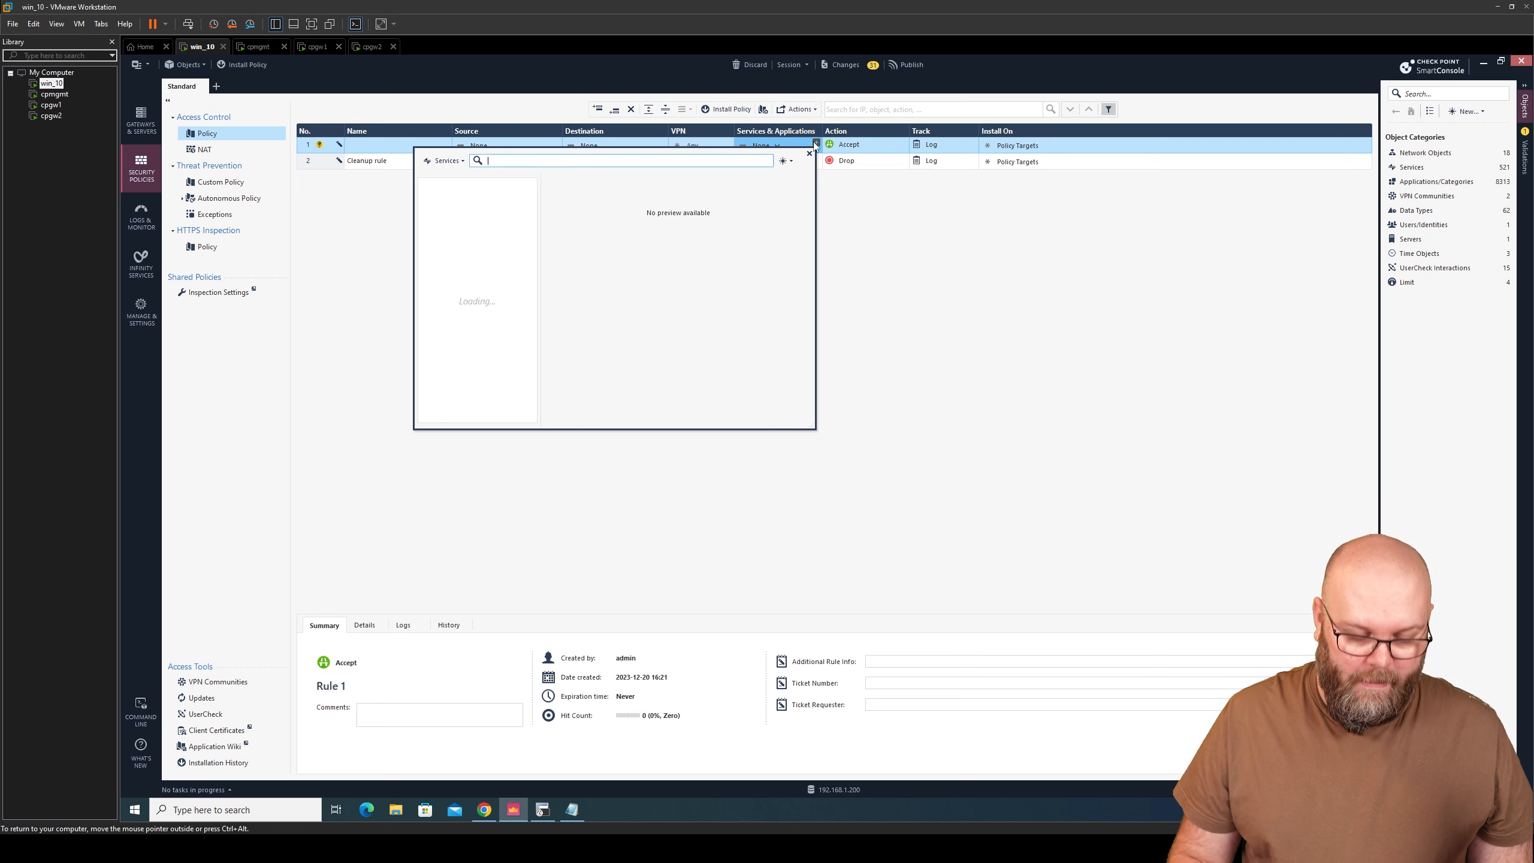
{"action": "type", "text": "icmp"}
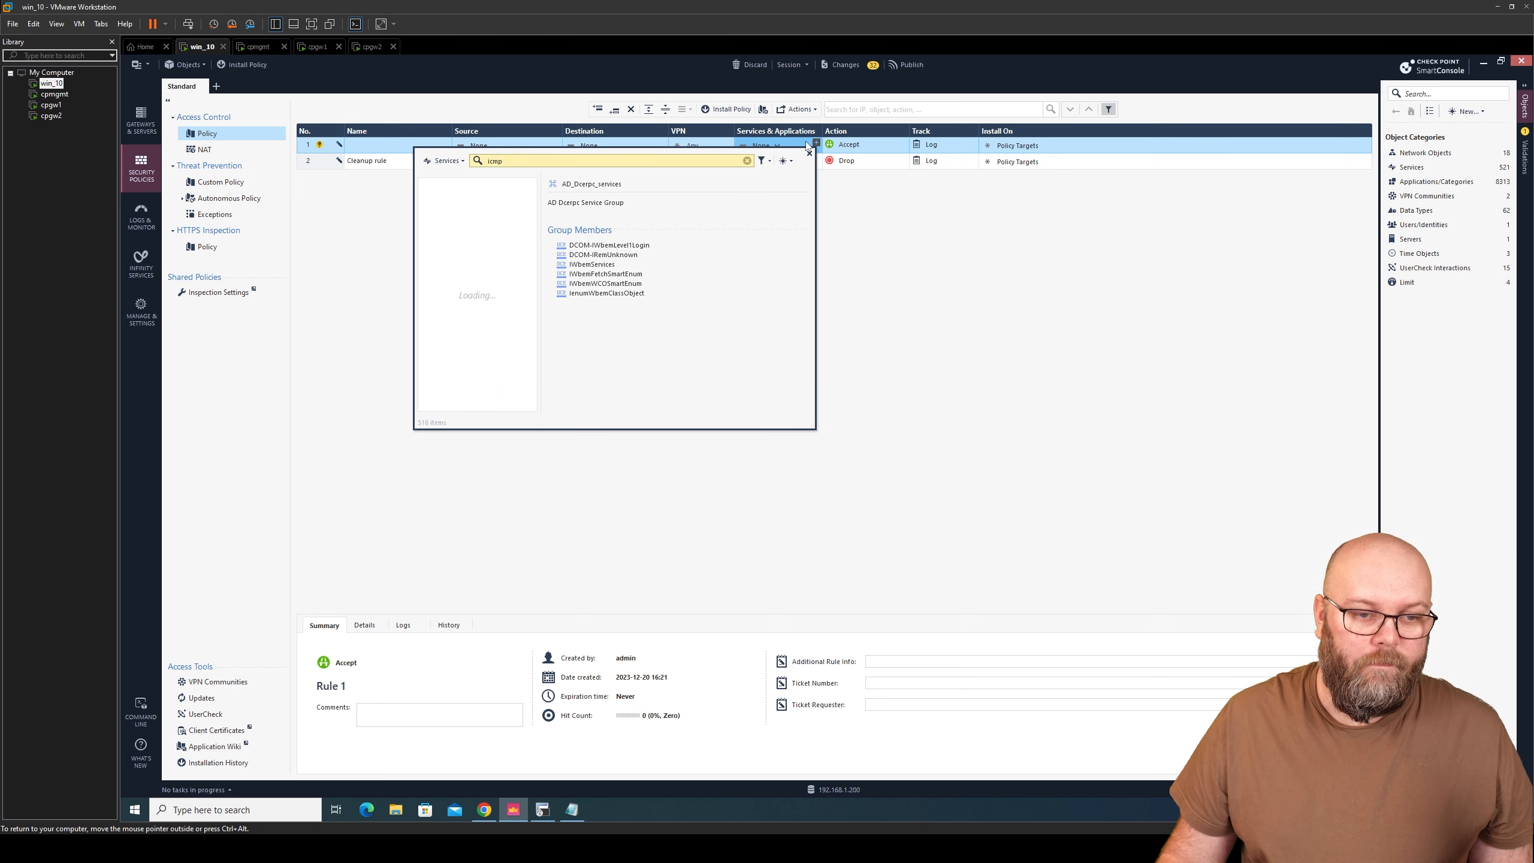
{"action": "left_click", "coordinate": [426, 272]}
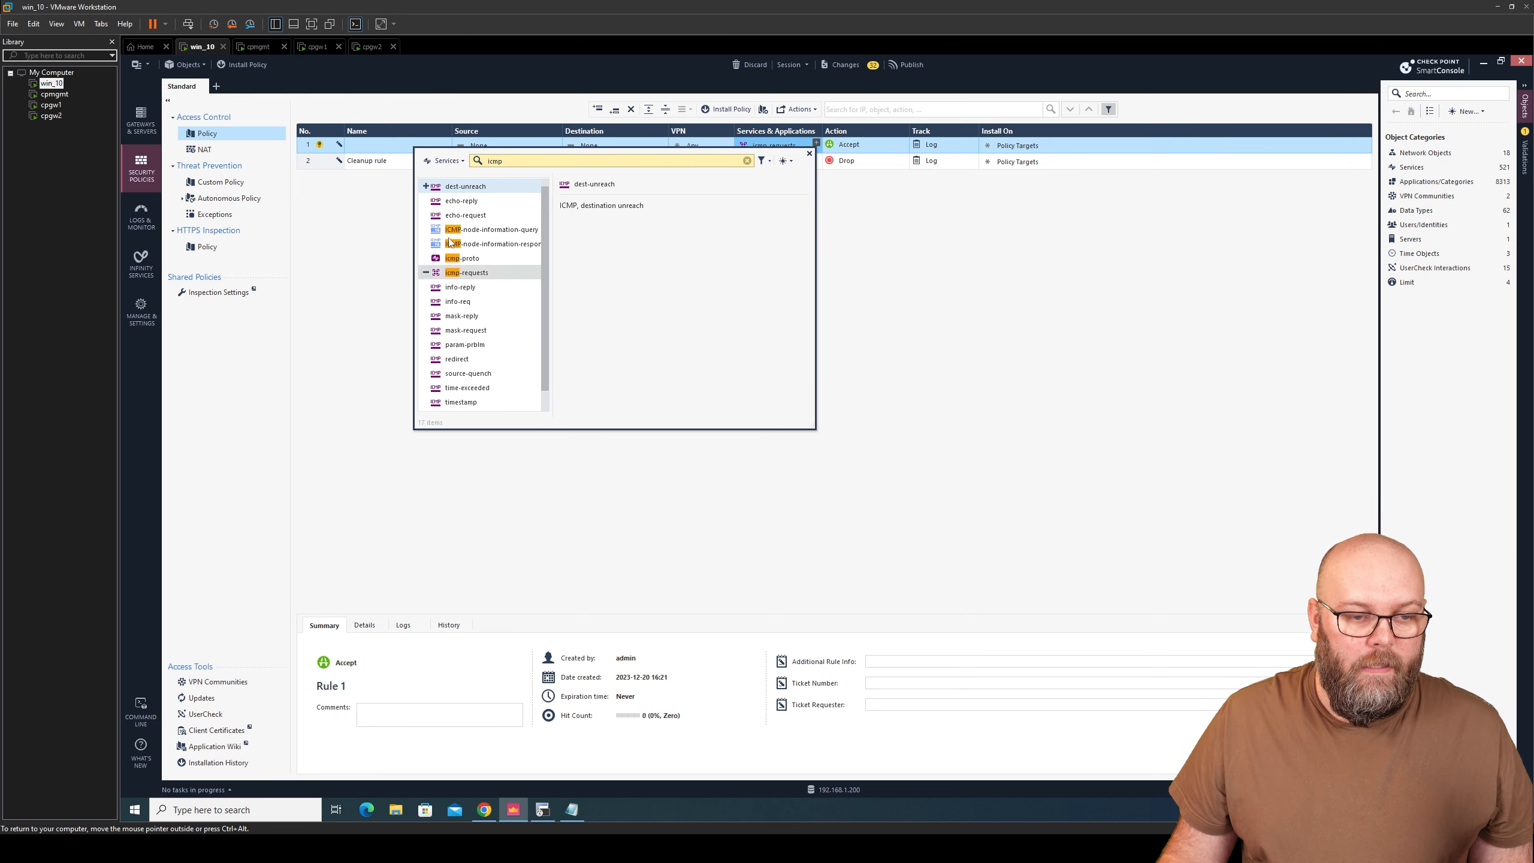
{"action": "left_click", "coordinate": [477, 160]}
{"action": "type", "text": "tra"}
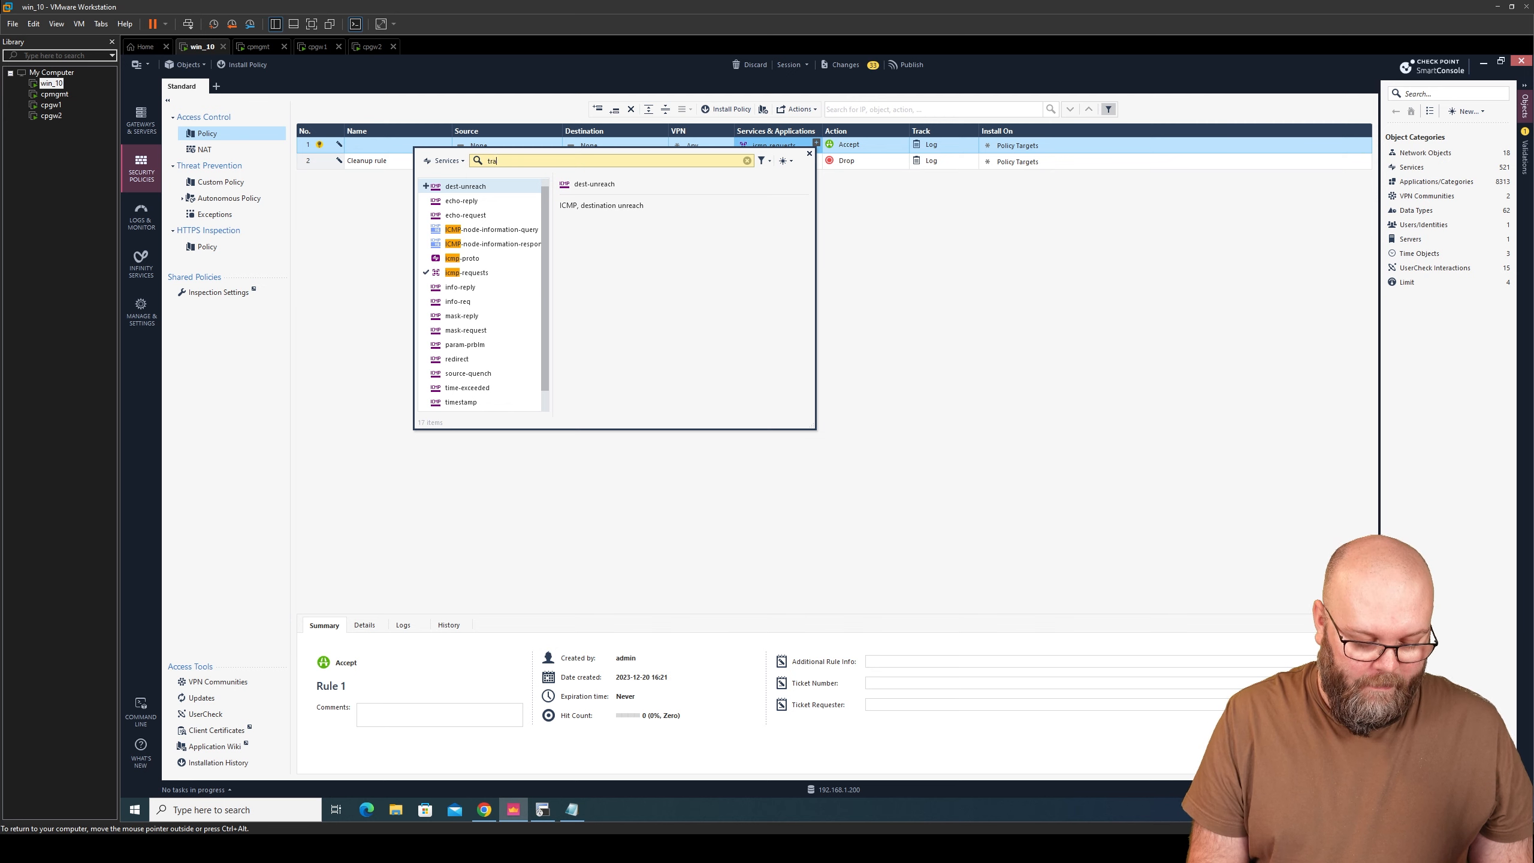
{"action": "type", "text": "cer"}
{"action": "left_click", "coordinate": [426, 186]}
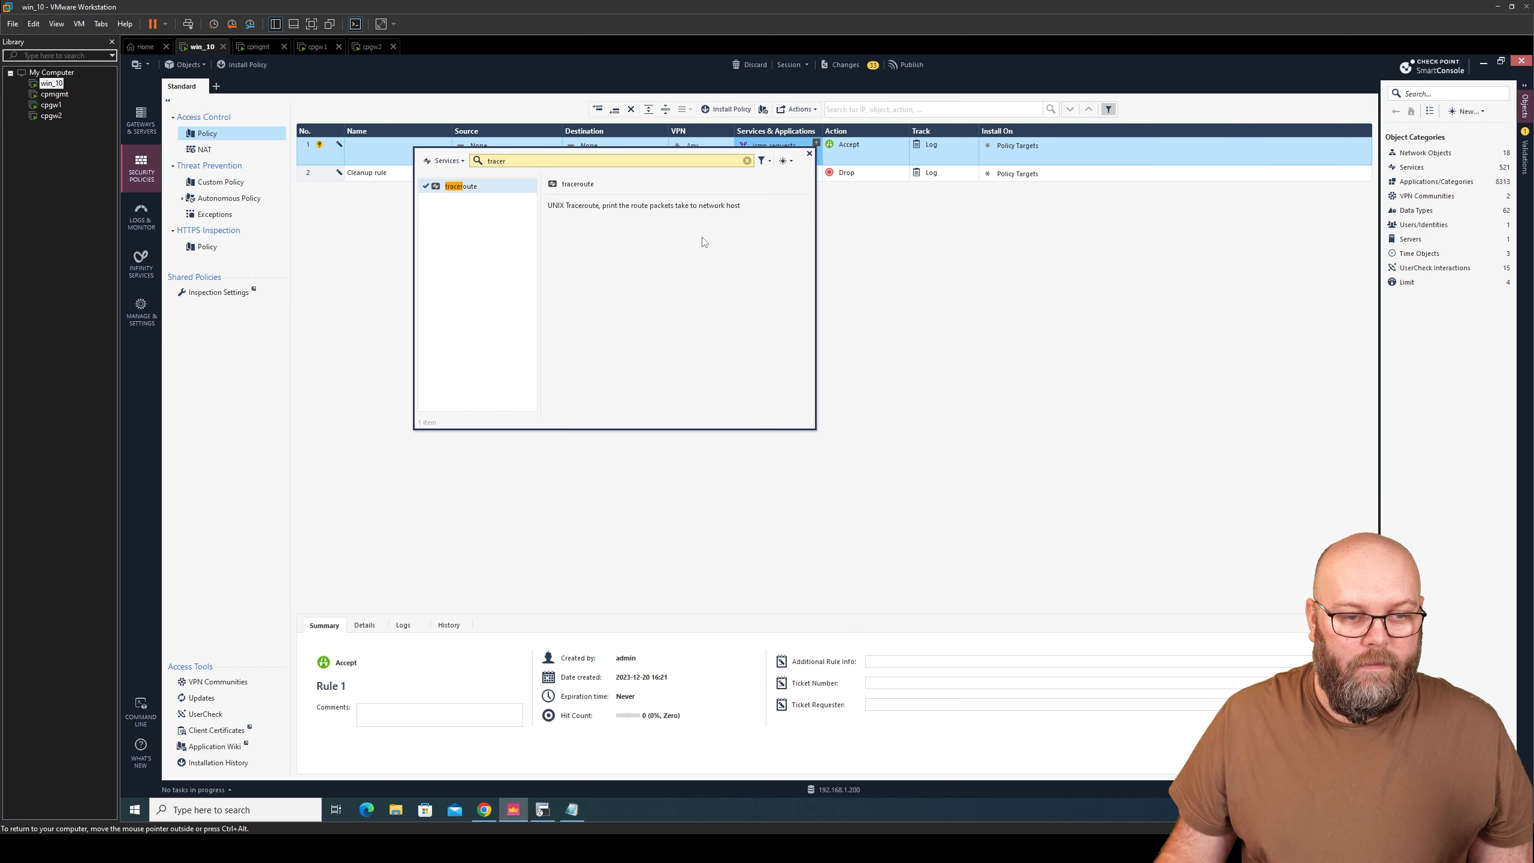
- Name rule 1 'allow ping' and set its source and destination to Any
{"action": "left_click", "coordinate": [408, 159]}
{"action": "type", "text": "allow ping"}
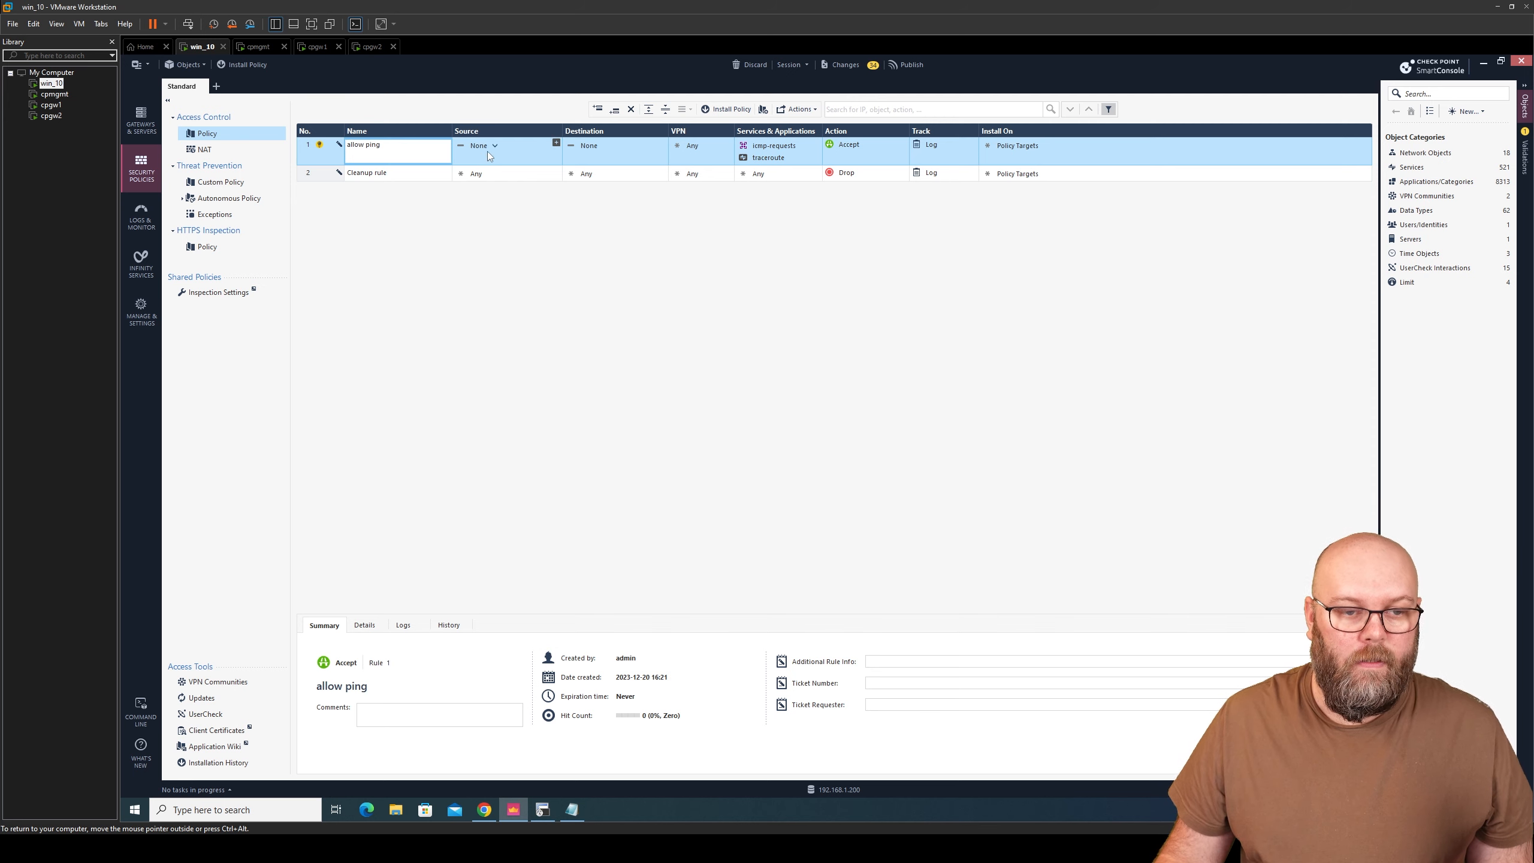
{"action": "left_click", "coordinate": [492, 146]}
{"action": "left_click", "coordinate": [450, 158]}
{"action": "left_click", "coordinate": [606, 151]}
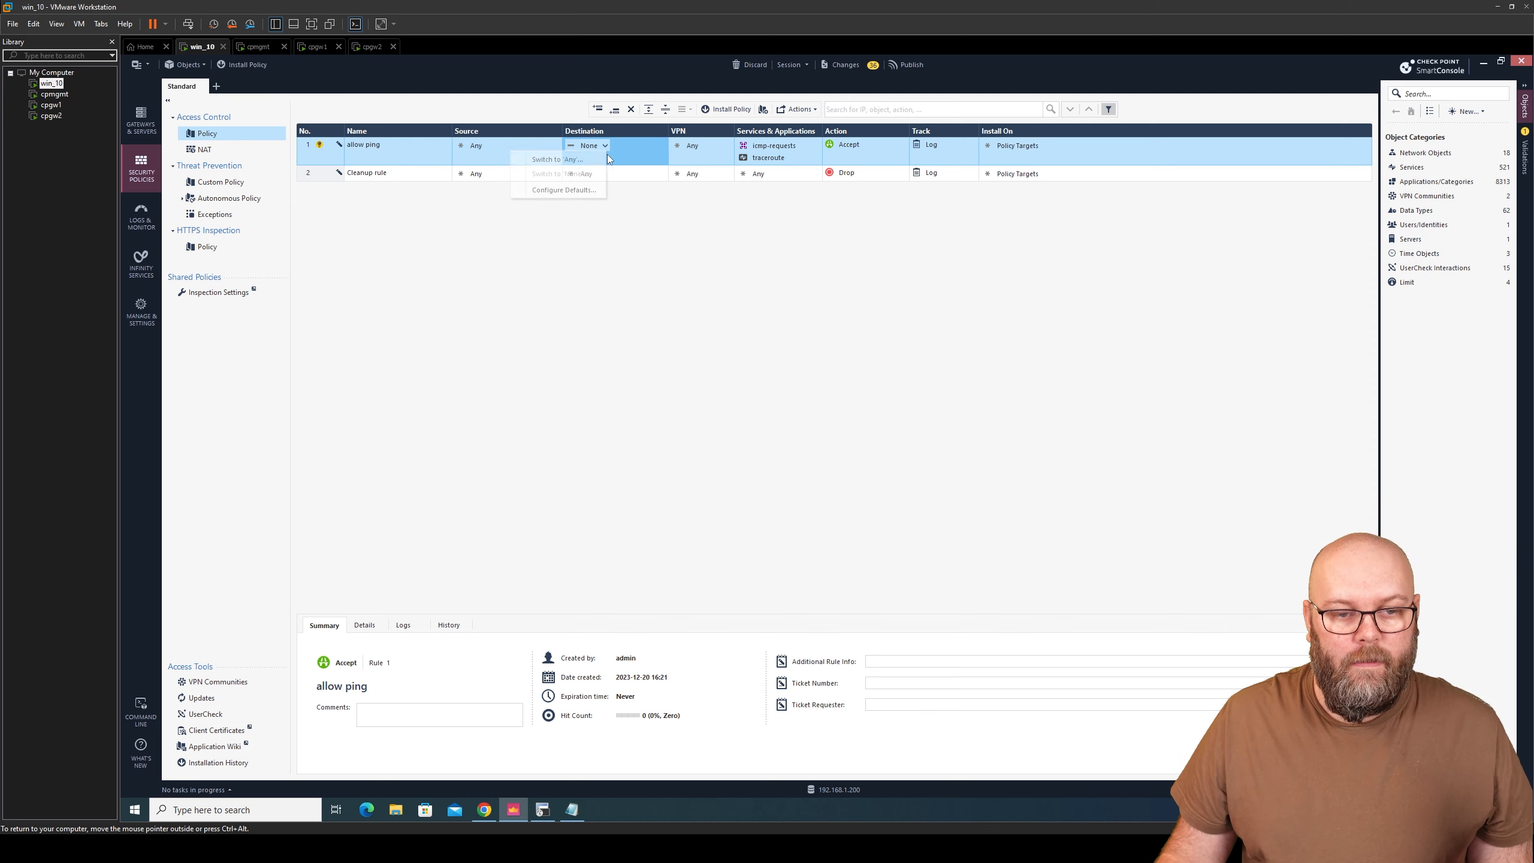
{"action": "left_click", "coordinate": [585, 160]}
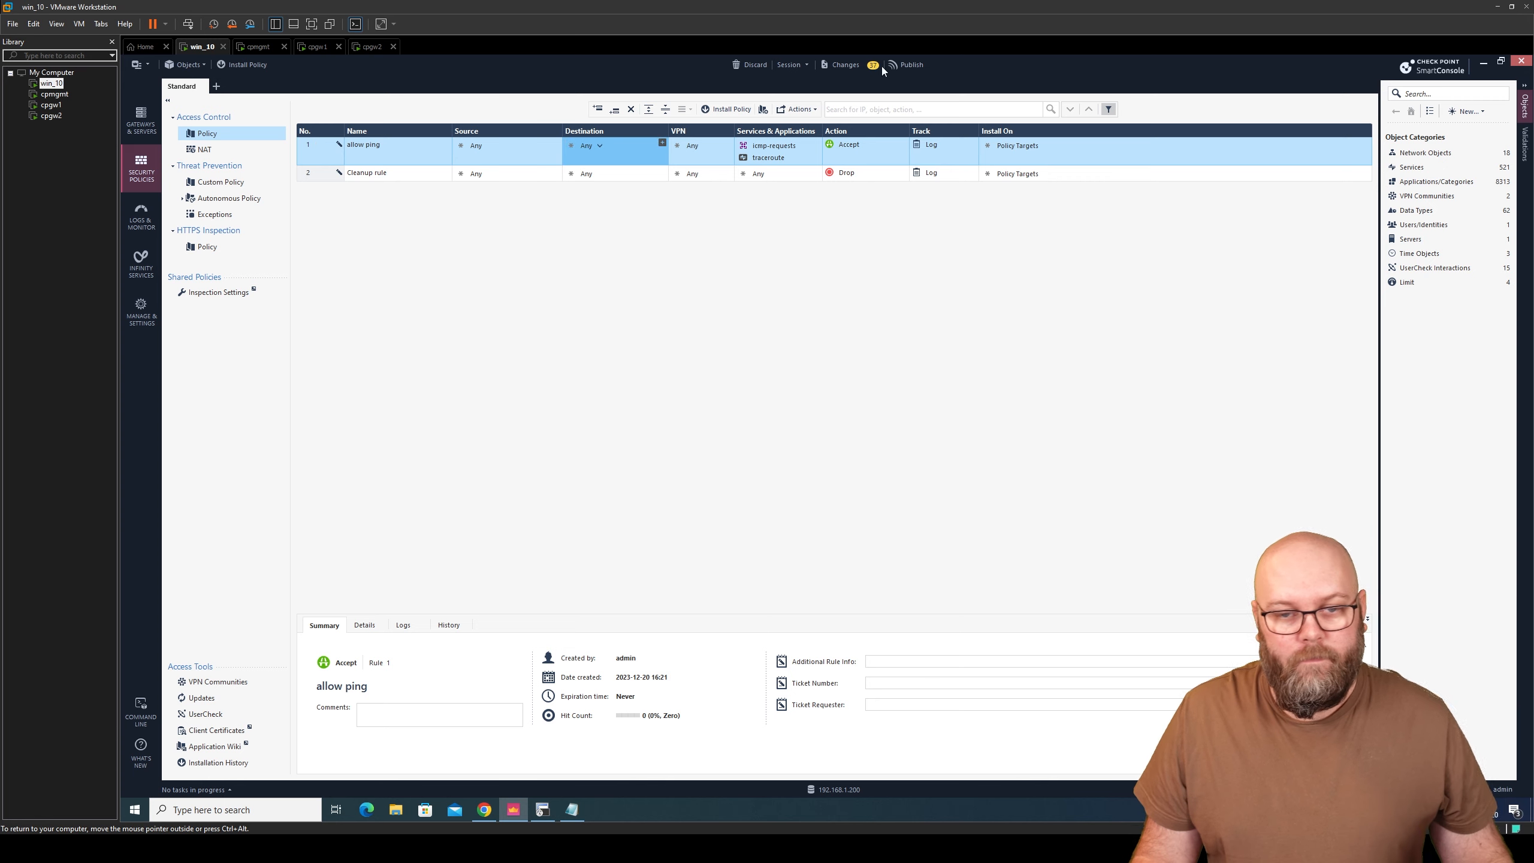
- Publish the rule changes and install the Standard policy on cpcluster1 with Access Control only
{"action": "left_click", "coordinate": [904, 65]}
{"action": "left_click", "coordinate": [877, 511]}
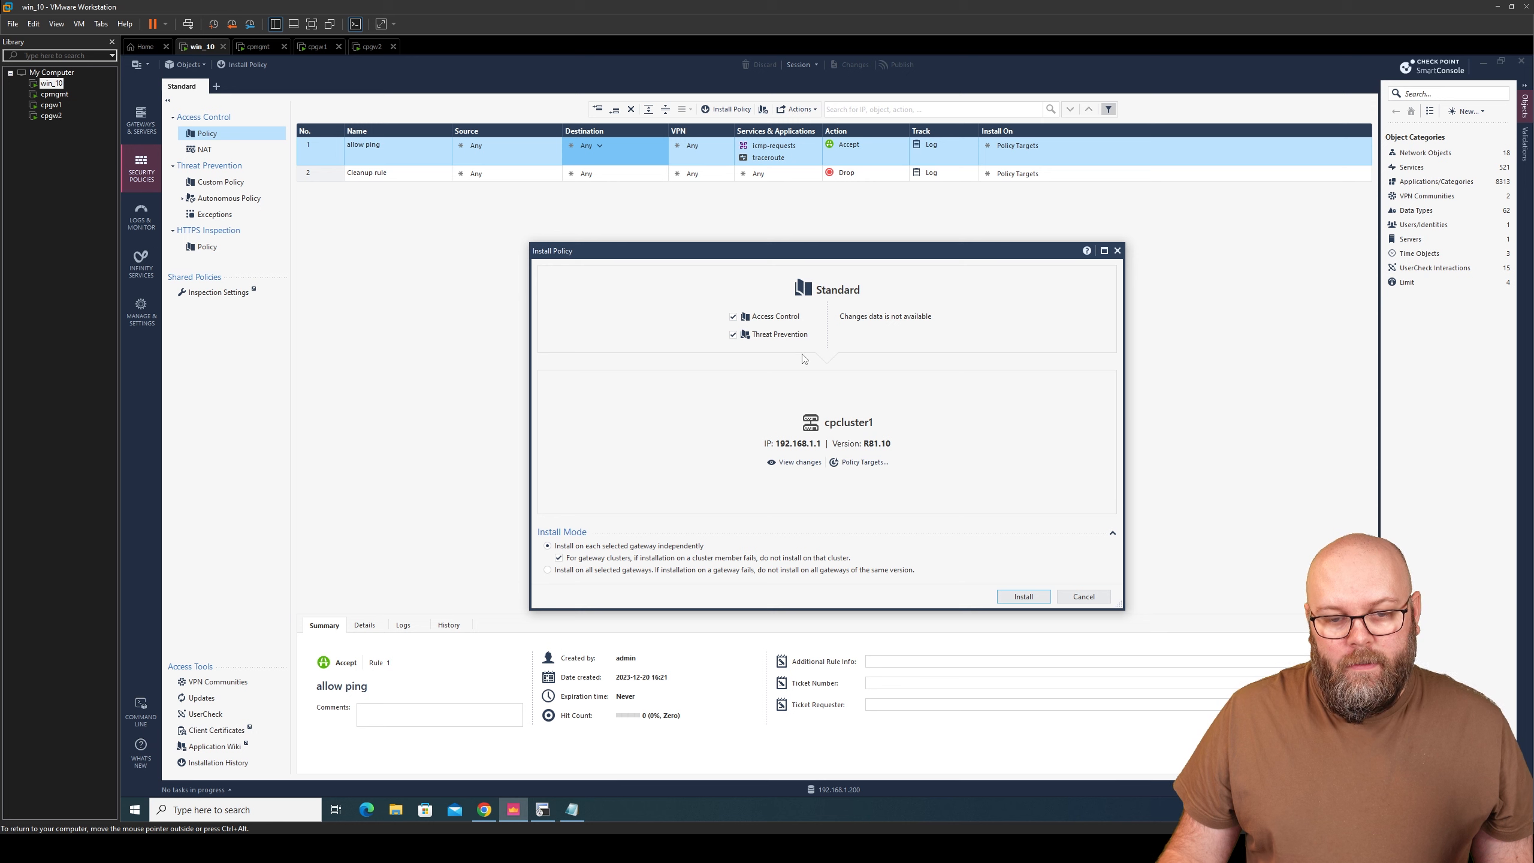
{"action": "left_click", "coordinate": [735, 333]}
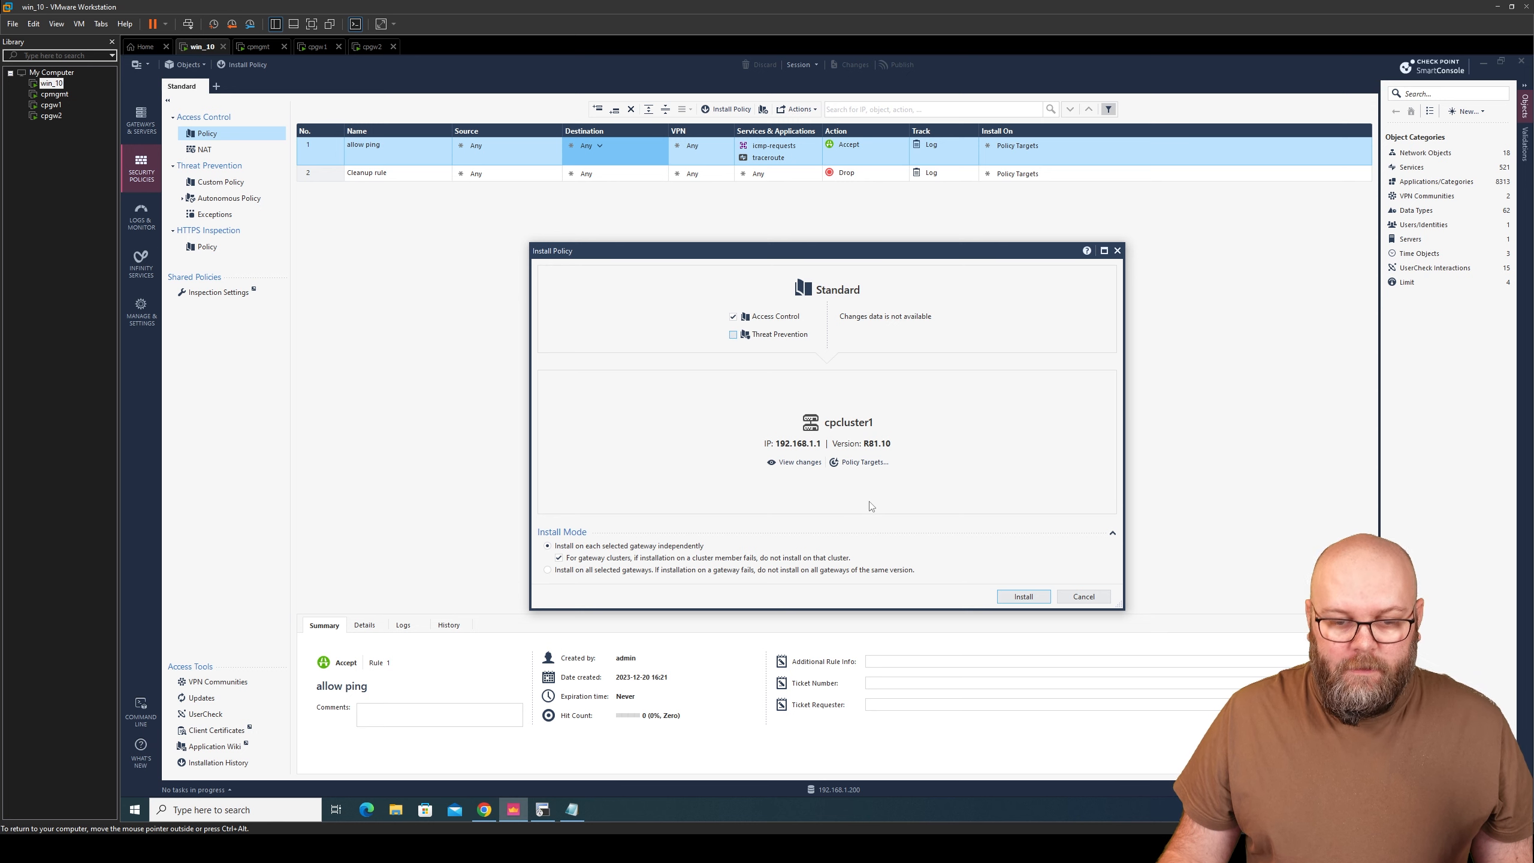
{"action": "left_click", "coordinate": [1033, 598]}
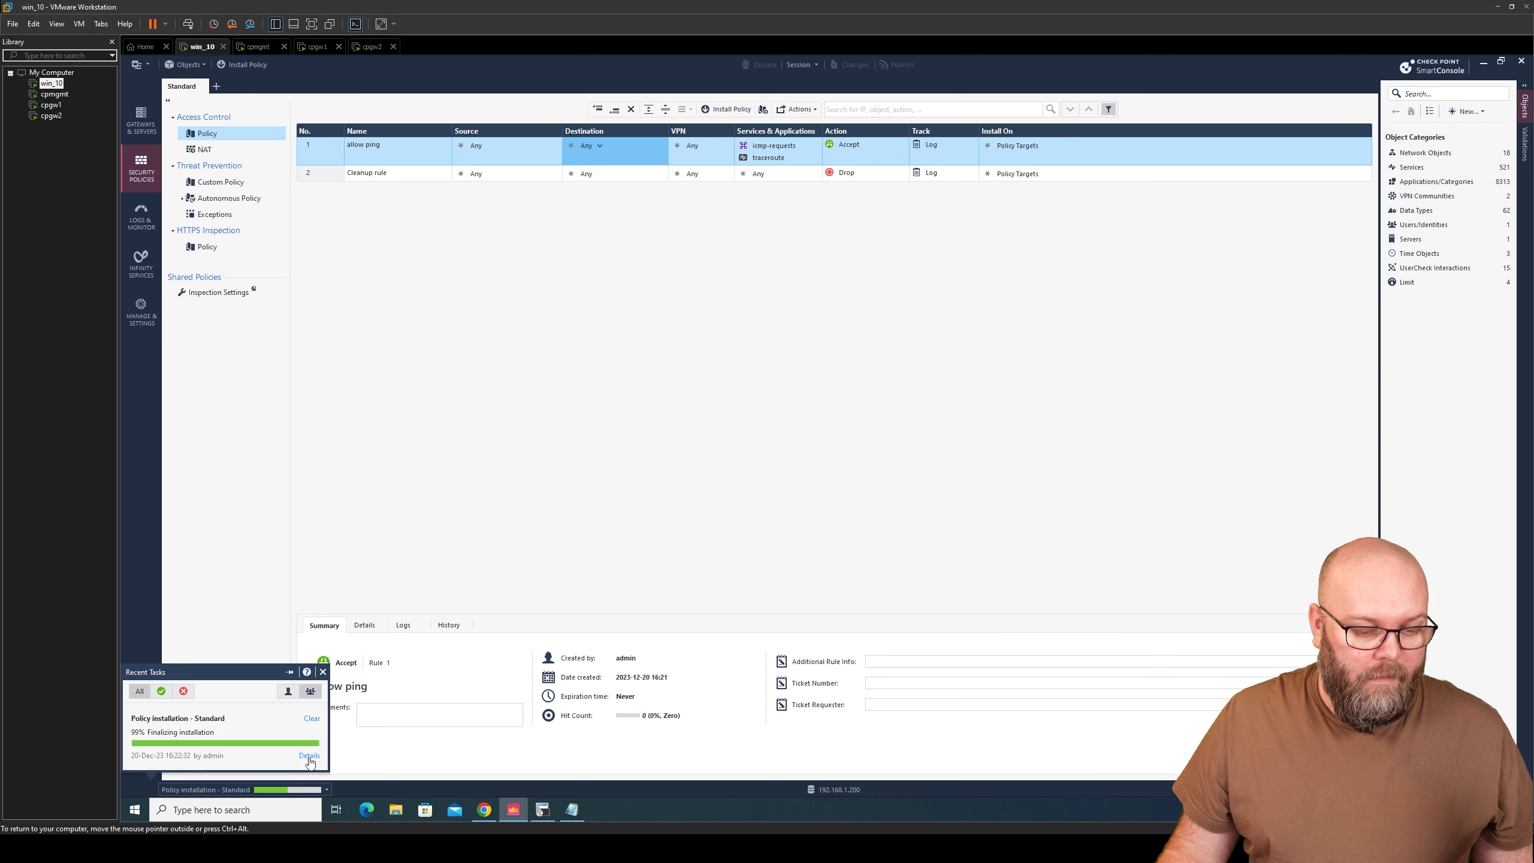
- Review cpcluster1's install errors in the task details, close them, and browse to Gateways and Servers
{"action": "left_click", "coordinate": [290, 791]}
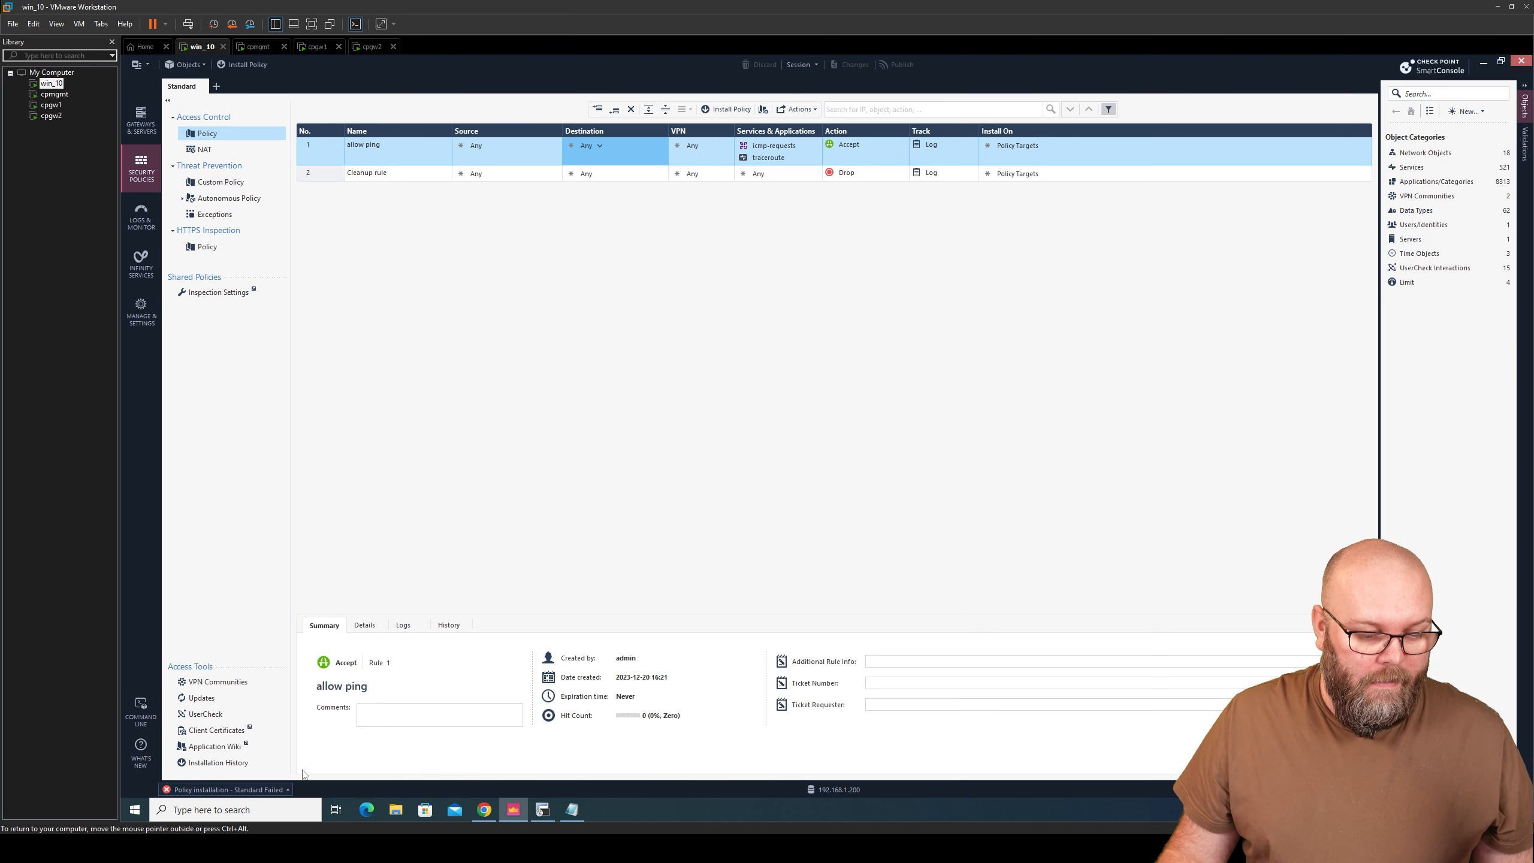
{"action": "left_click", "coordinate": [313, 748]}
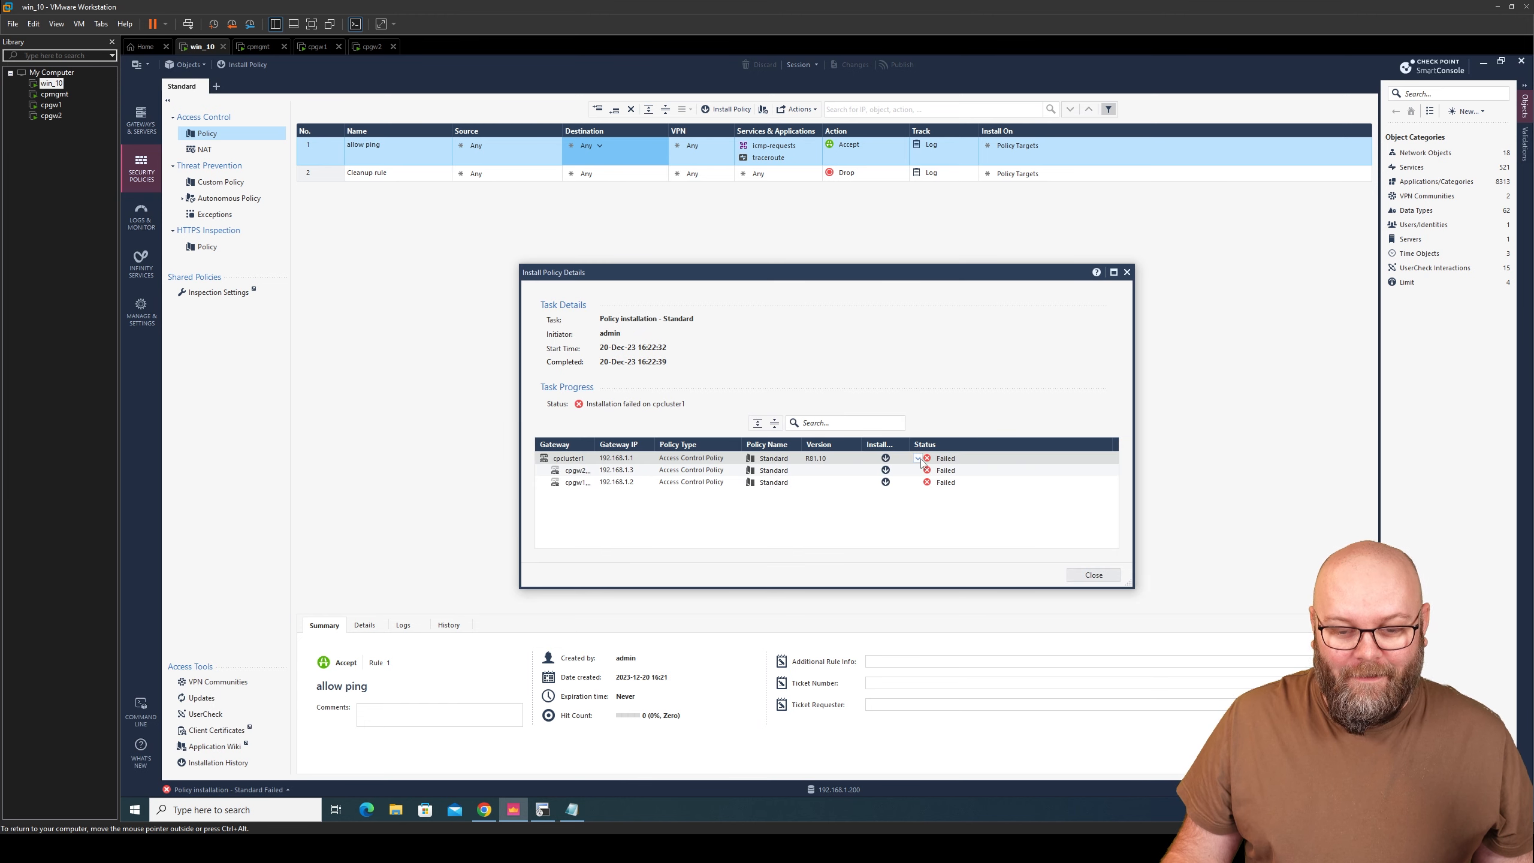
{"action": "left_click", "coordinate": [918, 458]}
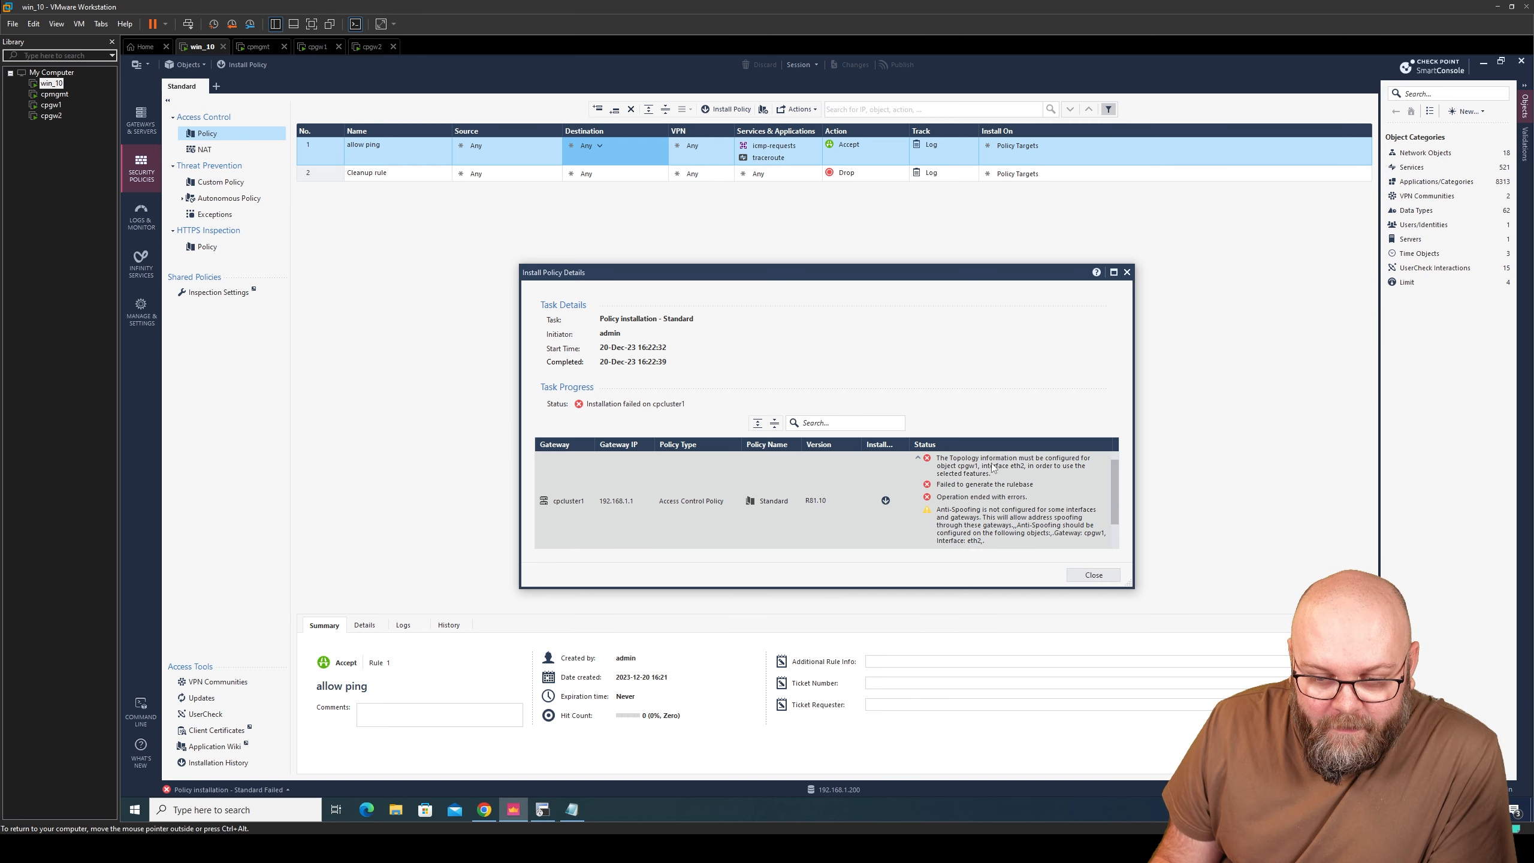
{"action": "mouse_move", "coordinate": [1116, 483]}
{"action": "left_mouse_down"}
{"action": "mouse_move", "coordinate": [1113, 516]}
{"action": "mouse_move", "coordinate": [1120, 474]}
{"action": "left_mouse_up"}
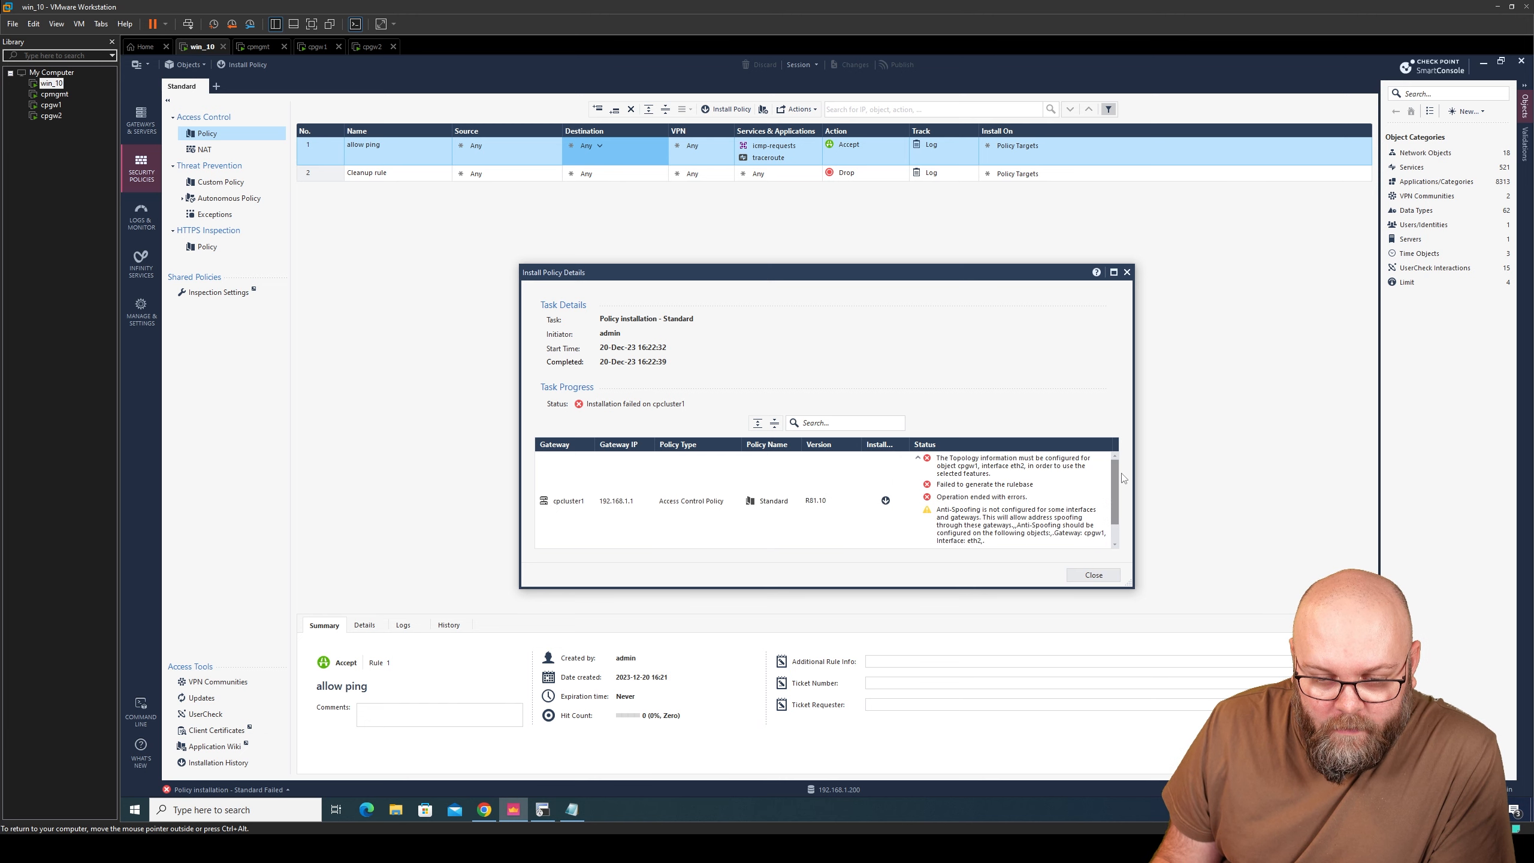
{"action": "left_click", "coordinate": [1095, 574]}
{"action": "left_click", "coordinate": [1441, 155]}
{"action": "left_click", "coordinate": [1449, 154]}
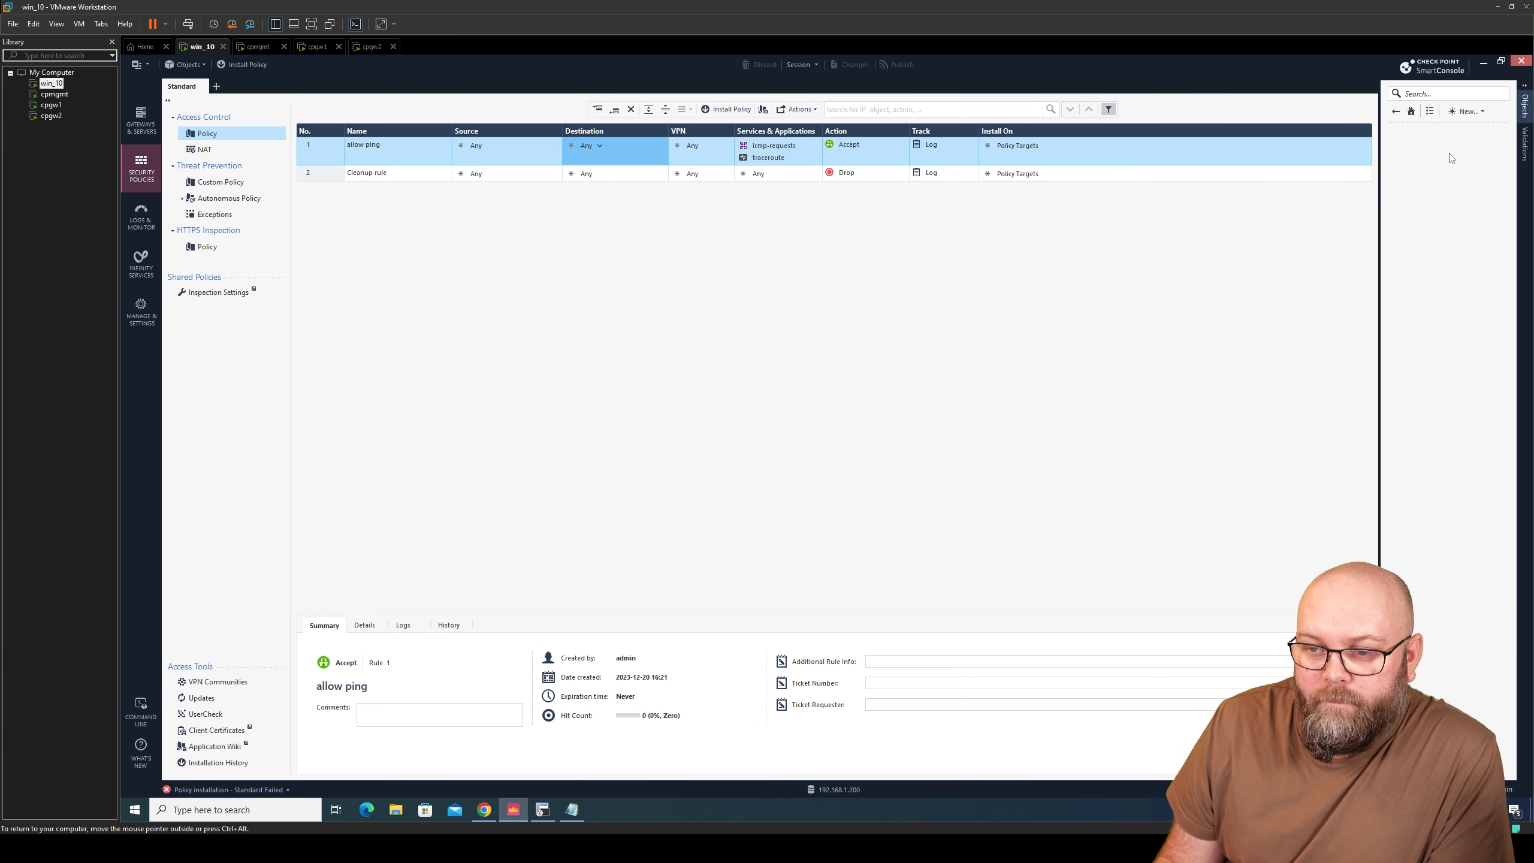
- Override cpcluster1's eth2 topology to the network defined by its IP and net mask, and save
{"action": "double_click", "coordinate": [1416, 153]}
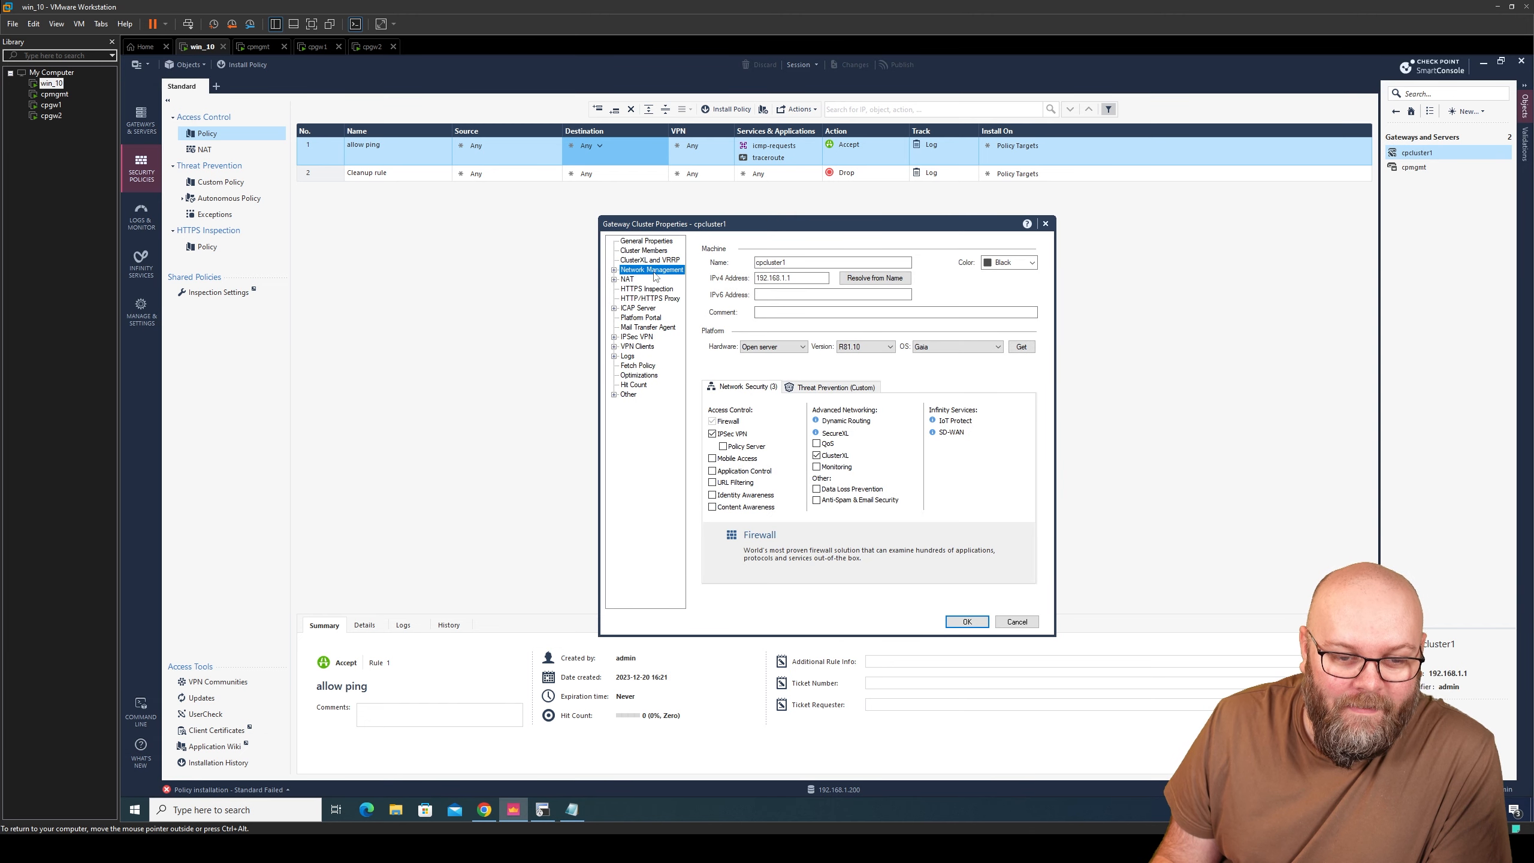
{"action": "left_click", "coordinate": [819, 317]}
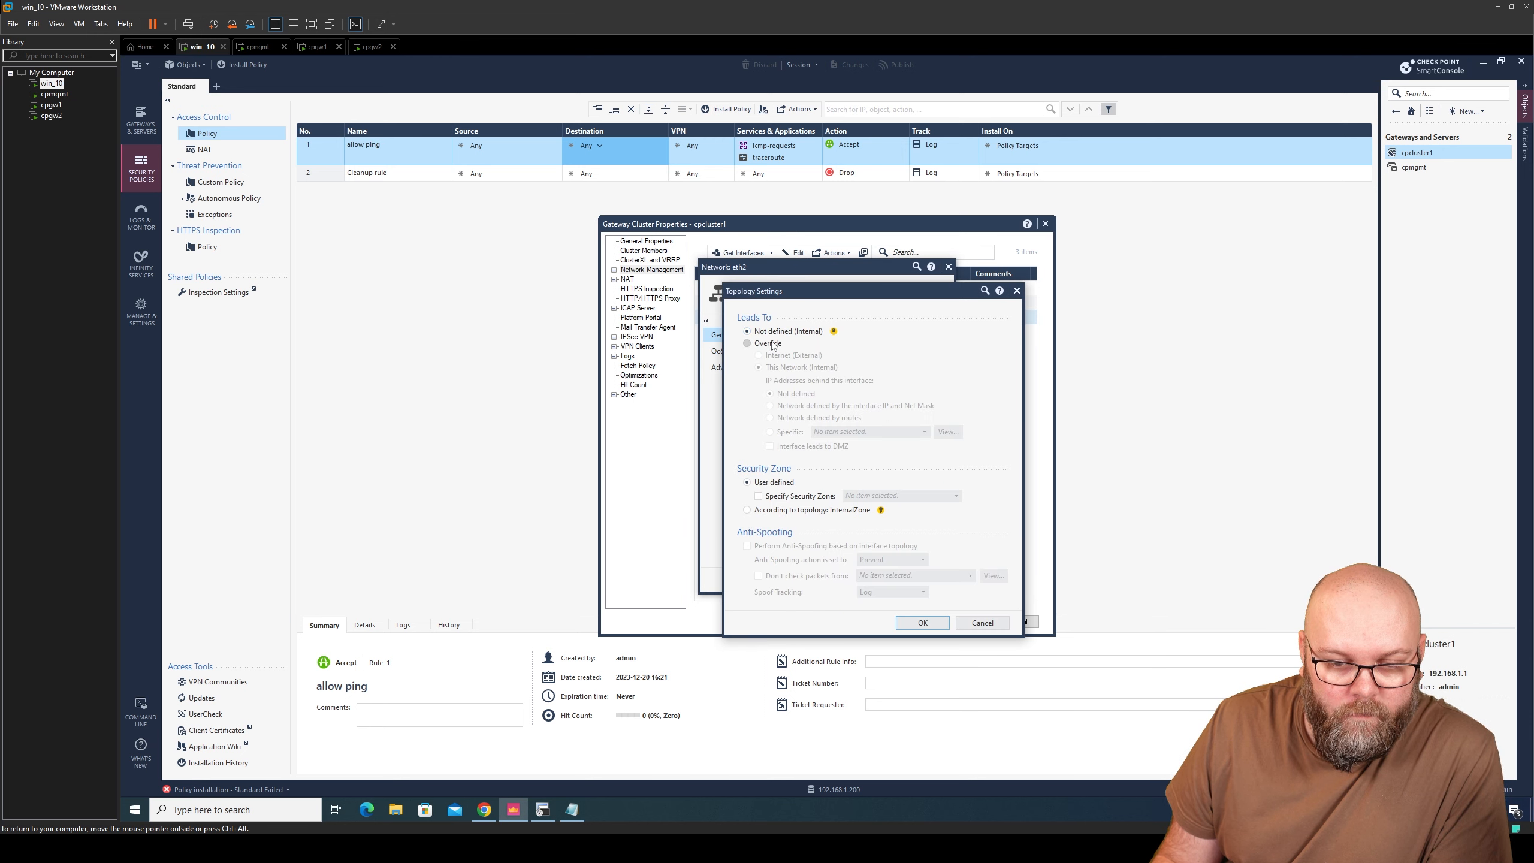
{"action": "left_click", "coordinate": [775, 344]}
{"action": "left_click", "coordinate": [846, 408]}
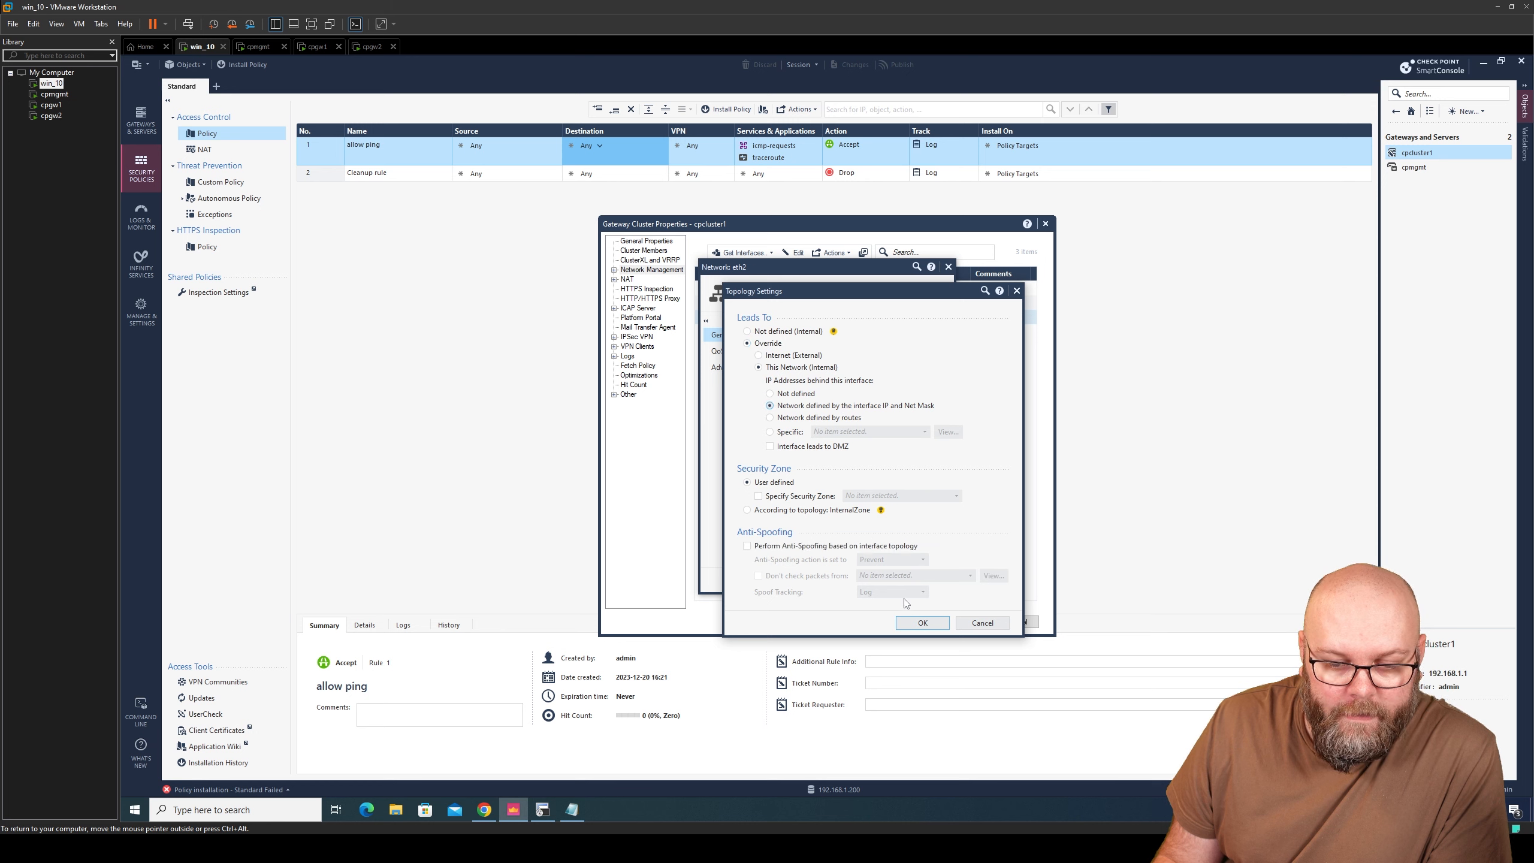
{"action": "left_click", "coordinate": [921, 626]}
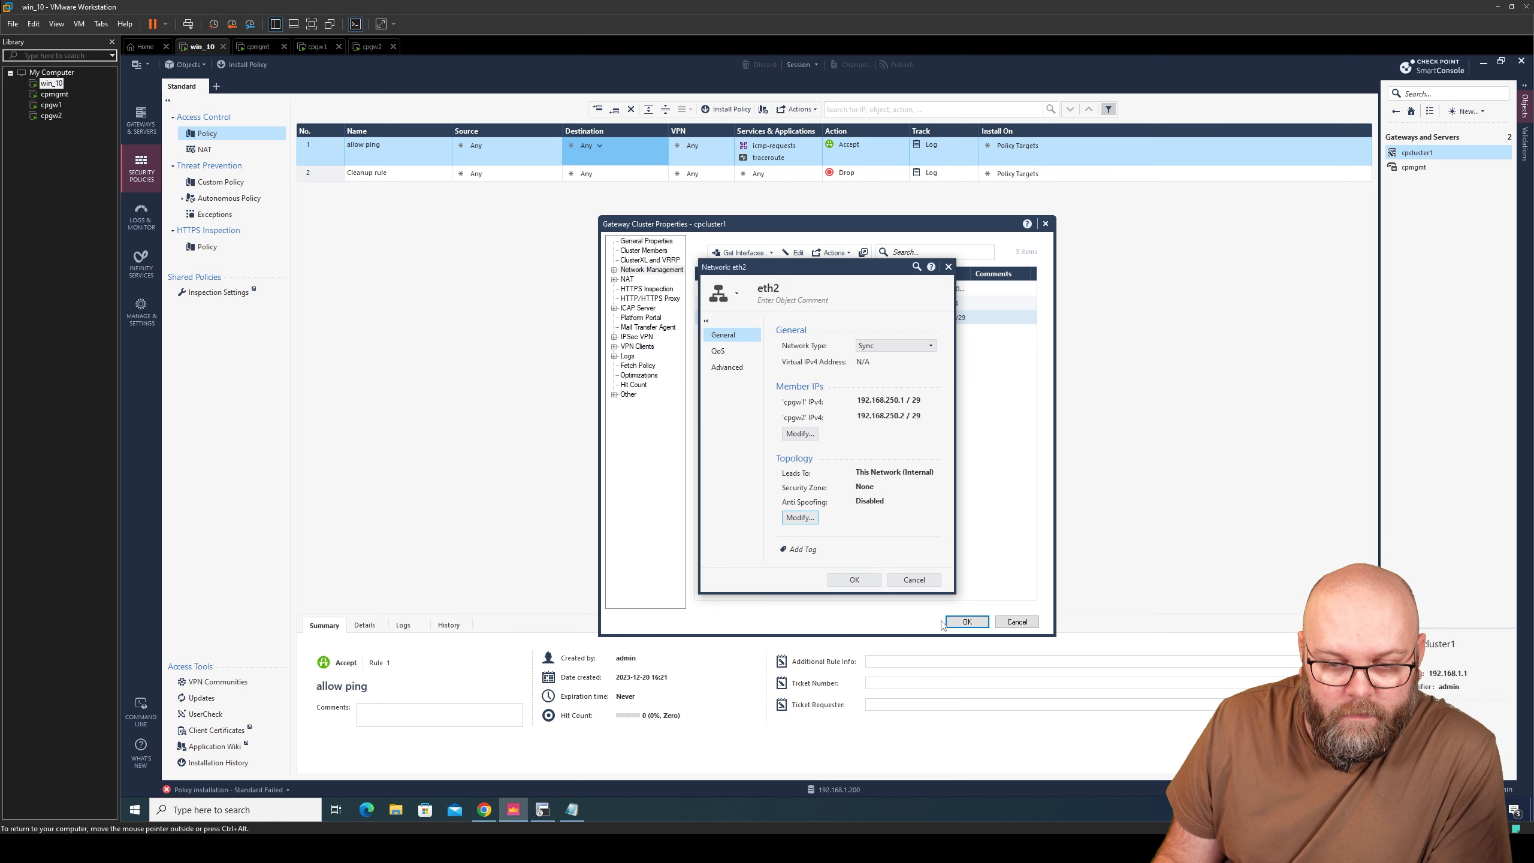
{"action": "left_click", "coordinate": [864, 579]}
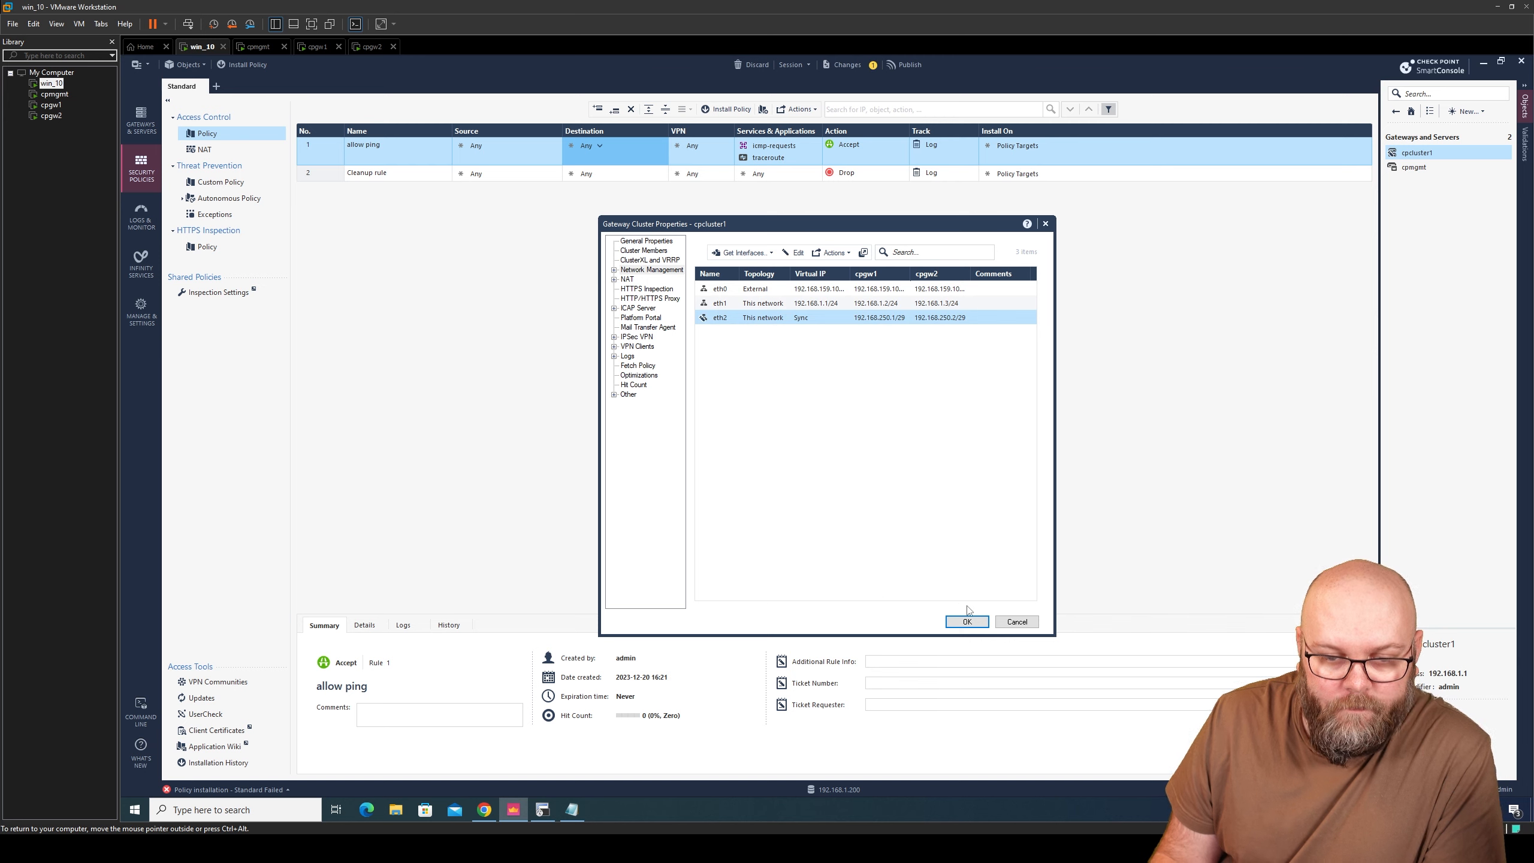
{"action": "left_click", "coordinate": [974, 623]}
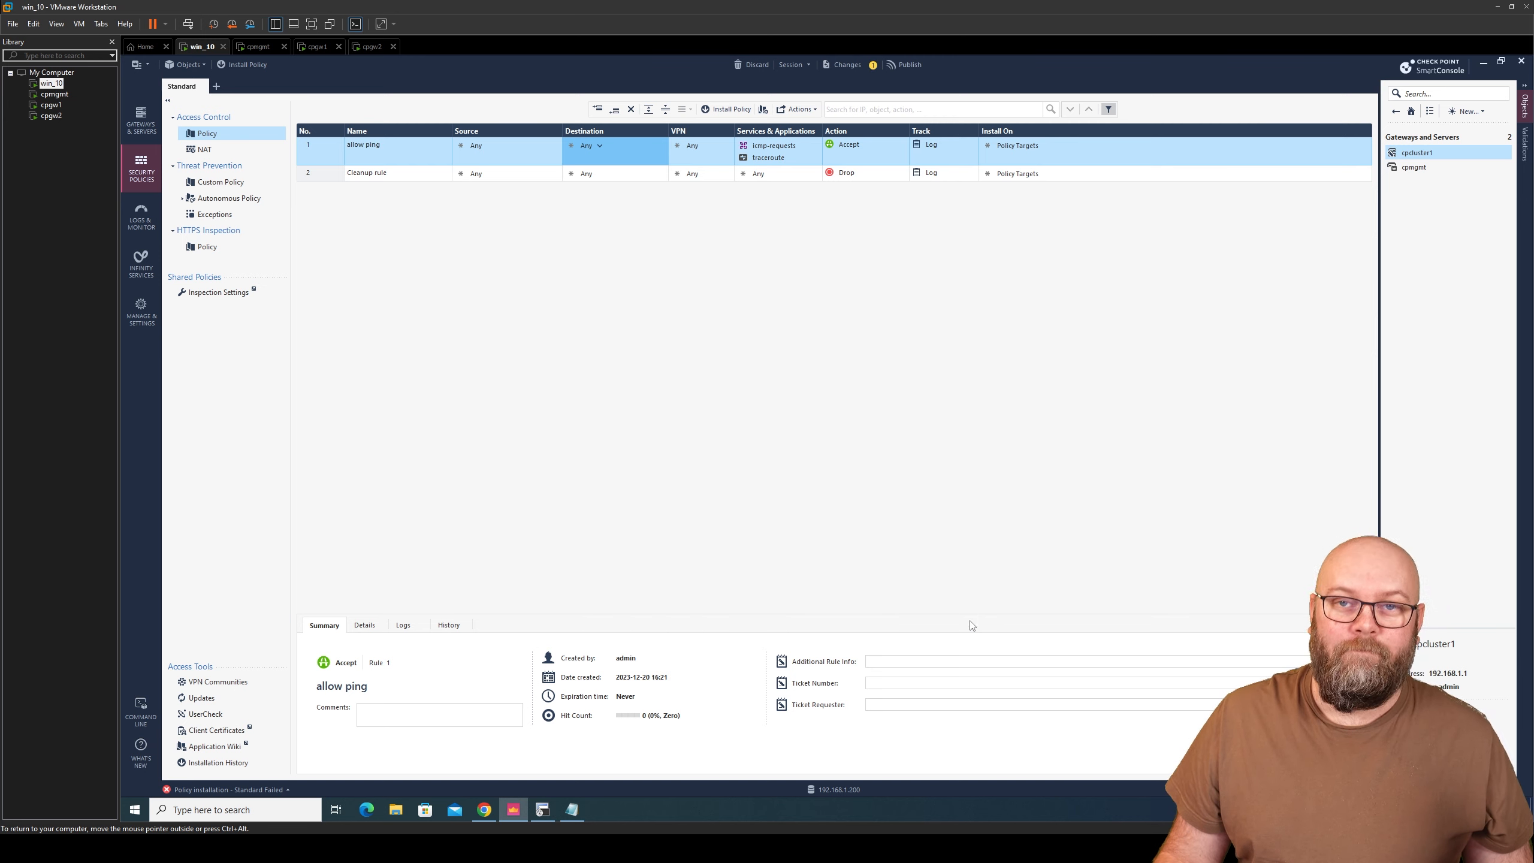
{"action": "left_click", "coordinate": [911, 65]}
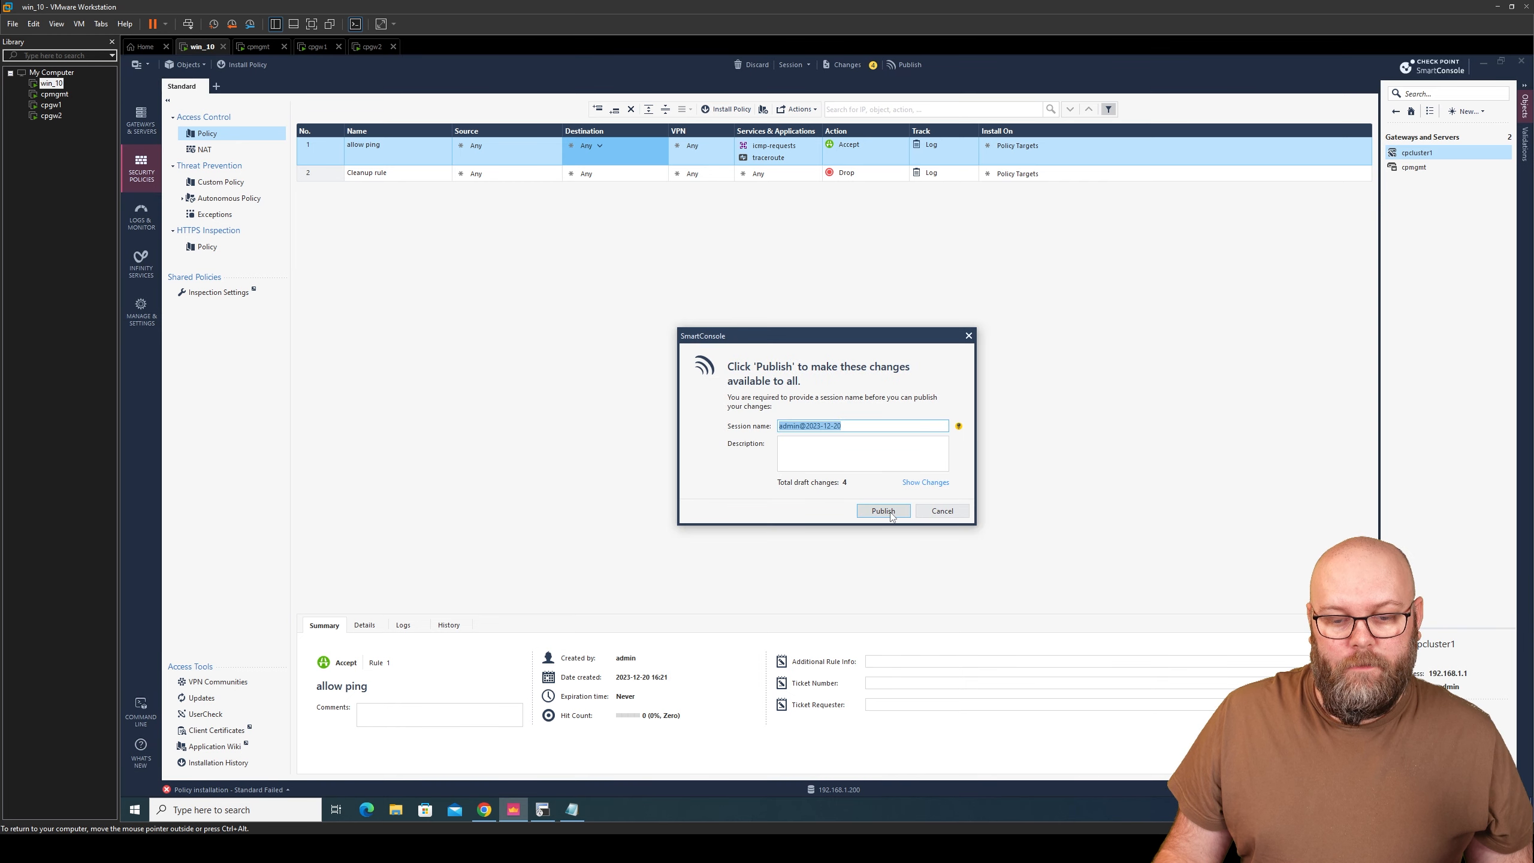
- Publish the topology changes and reinstall the policy, closing its details once it succeeds on all members
{"action": "left_click", "coordinate": [891, 515]}
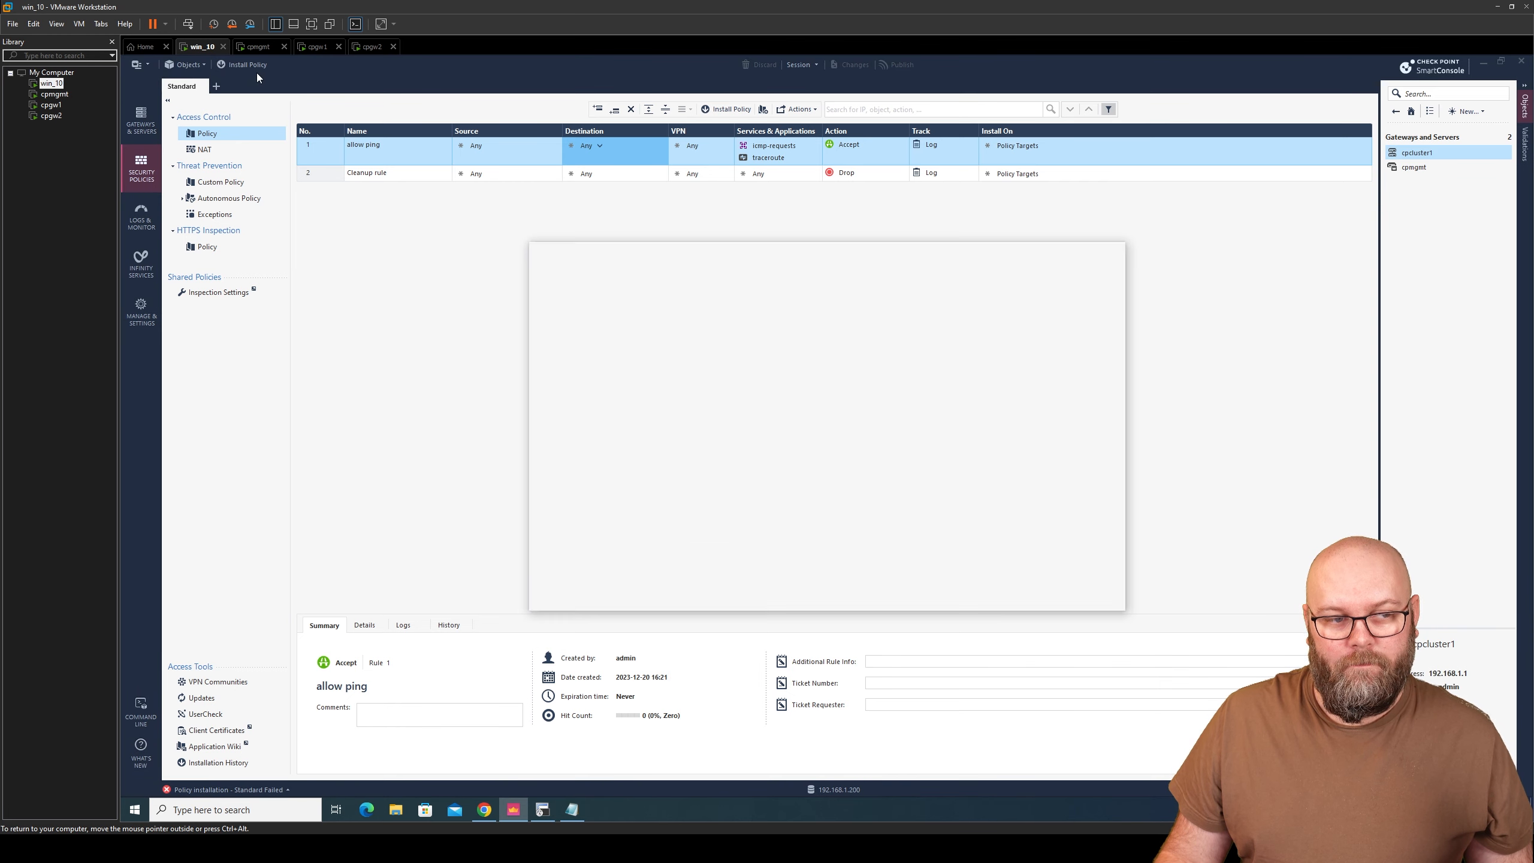
{"action": "left_click", "coordinate": [1007, 600]}
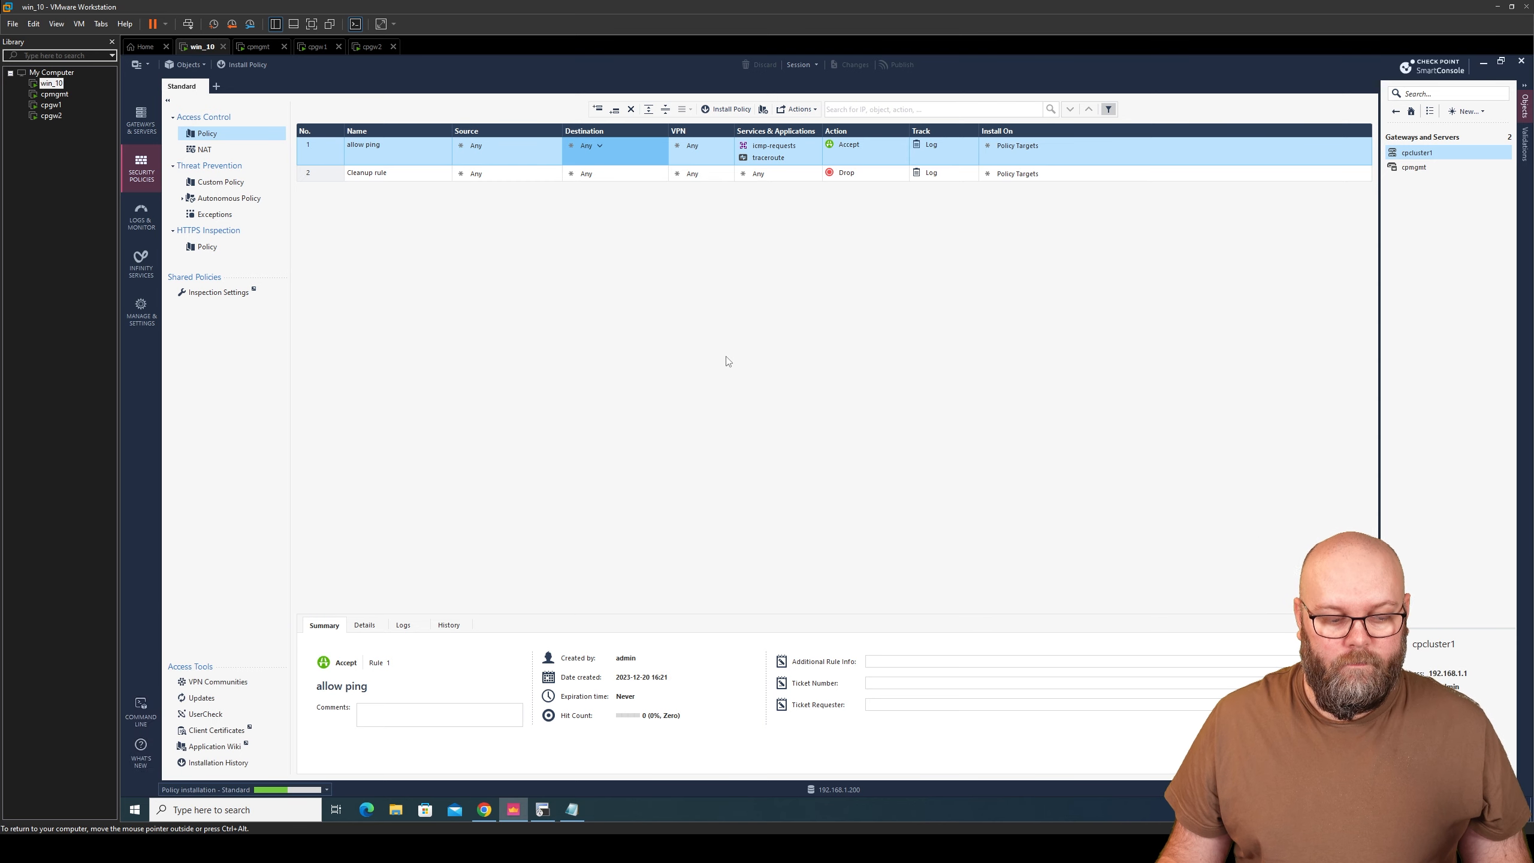
{"action": "left_click", "coordinate": [326, 790]}
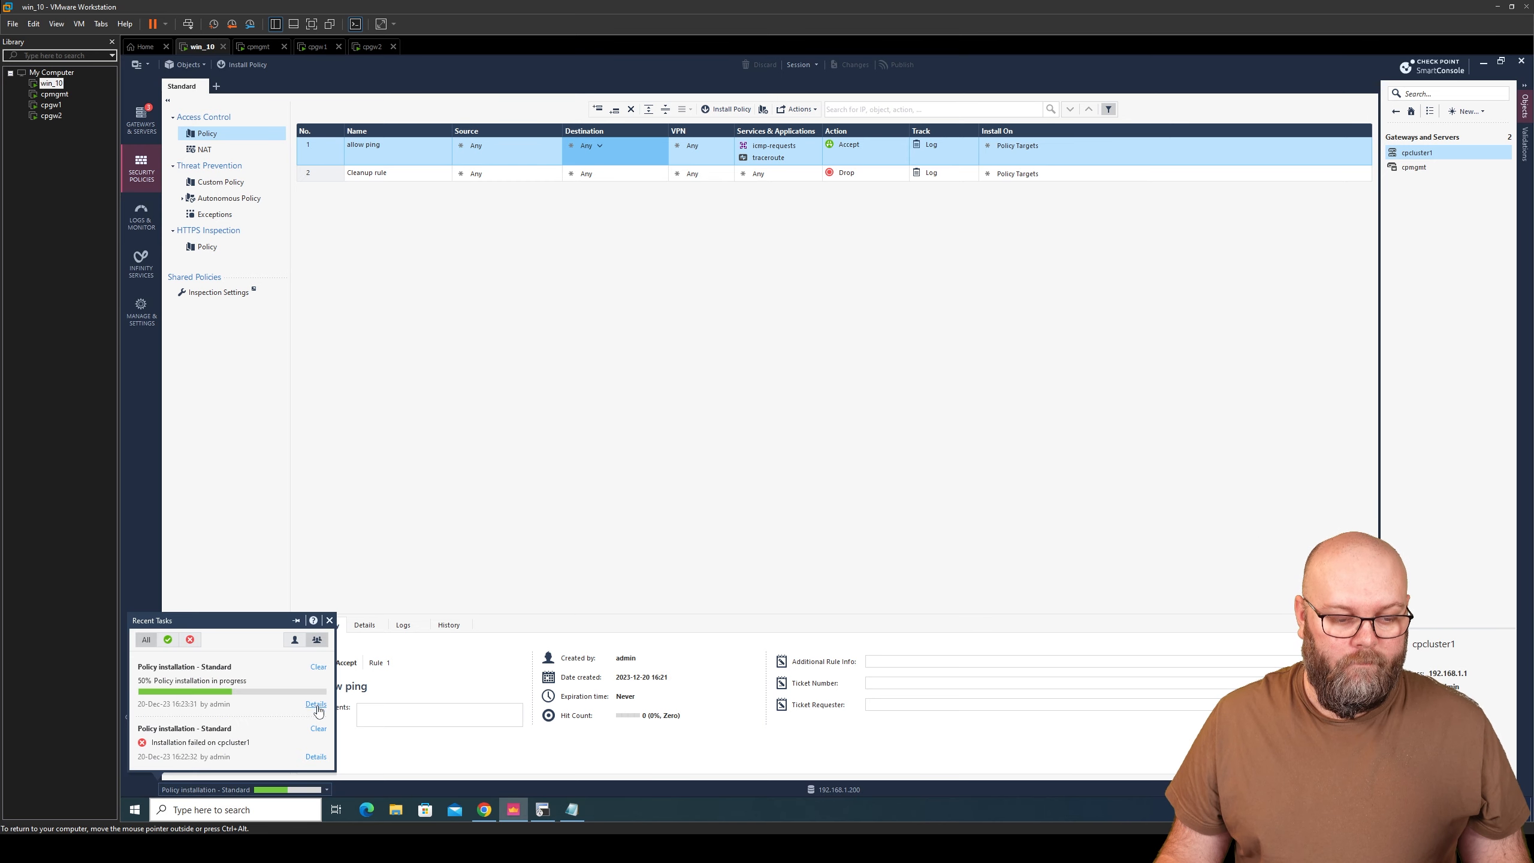
{"action": "left_click", "coordinate": [316, 705]}
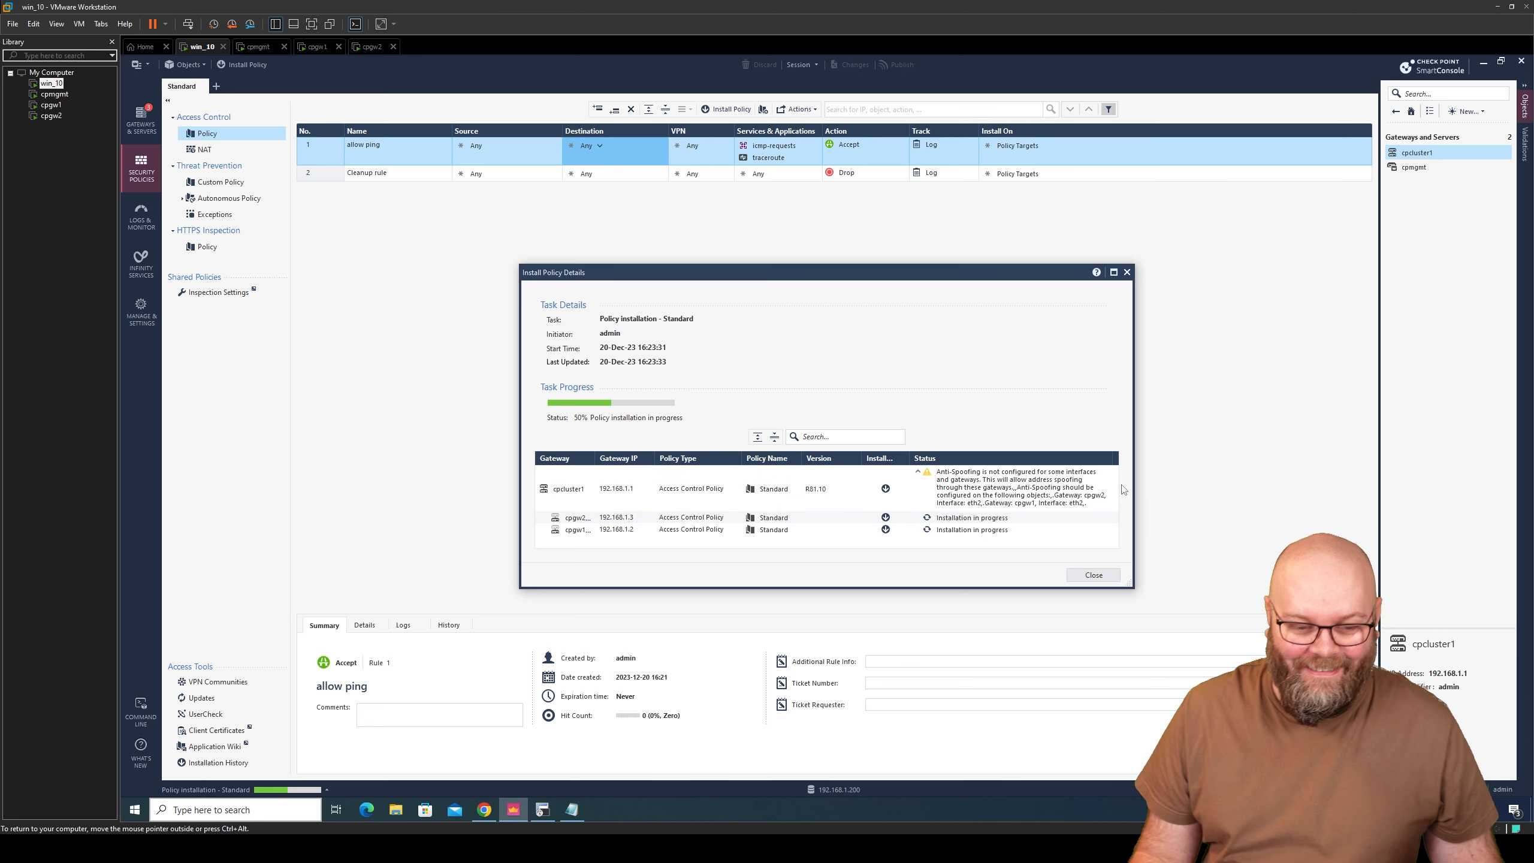
{"action": "left_click_drag", "start_coordinate": [1129, 584], "coordinate": [1165, 661]}
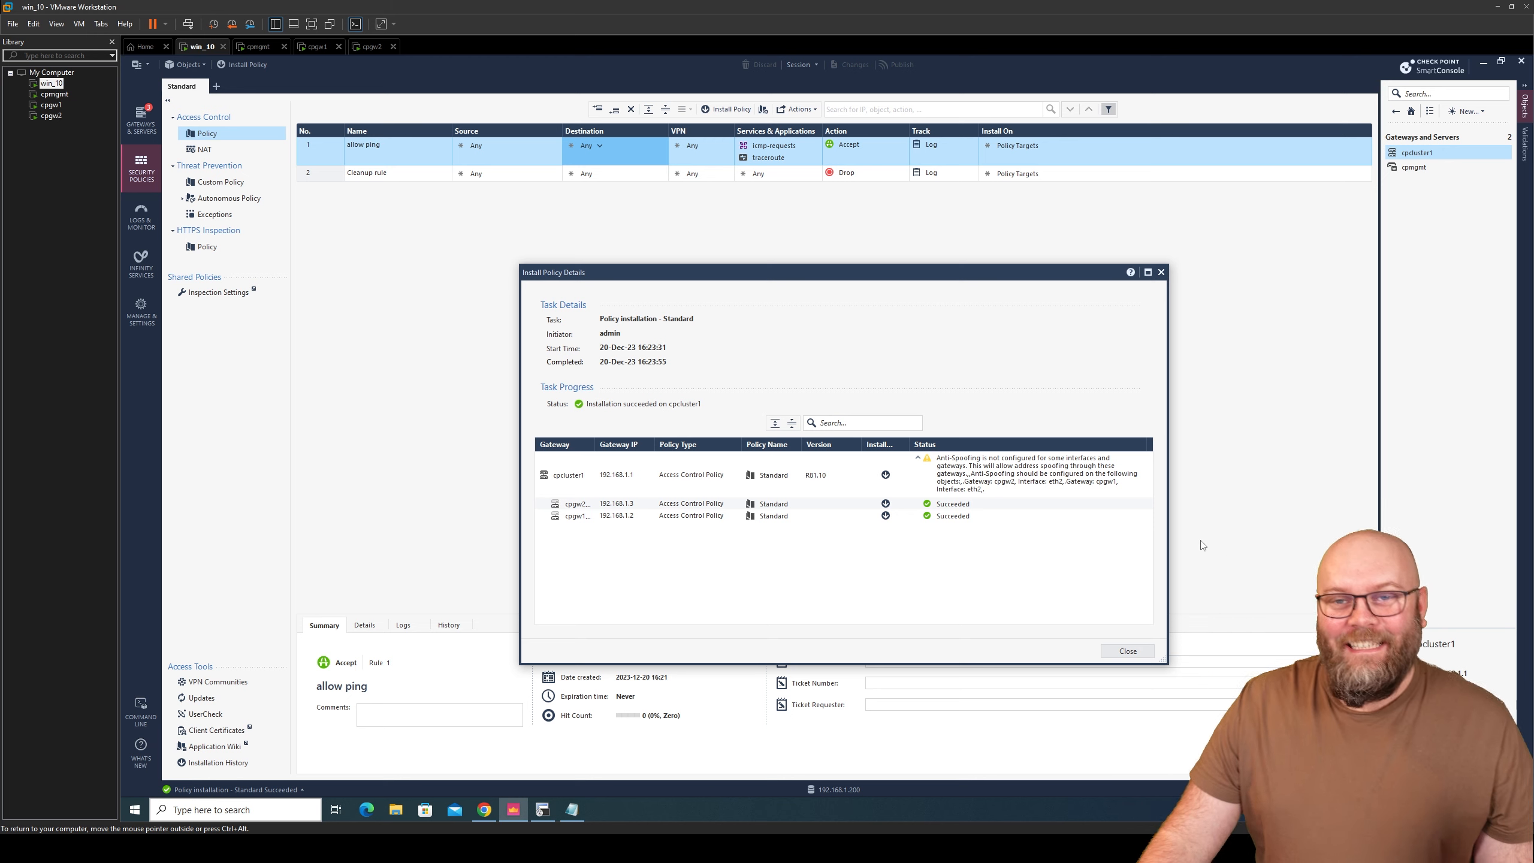
{"action": "left_click", "coordinate": [1160, 272]}
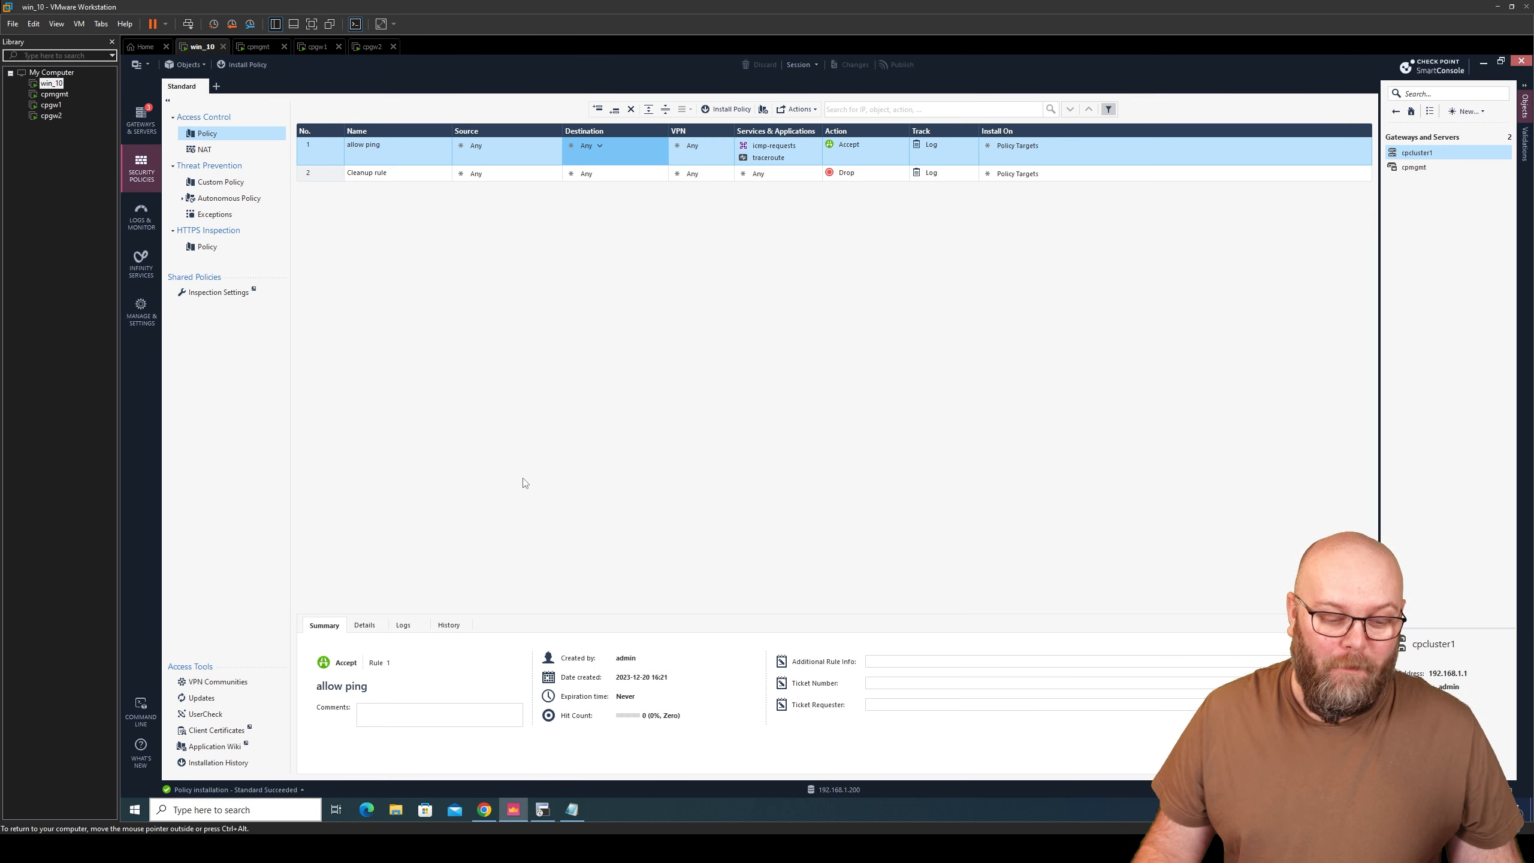
- Open a Command Prompt on the Windows client and ping 192.168.1.1
{"action": "left_click", "coordinate": [135, 810]}
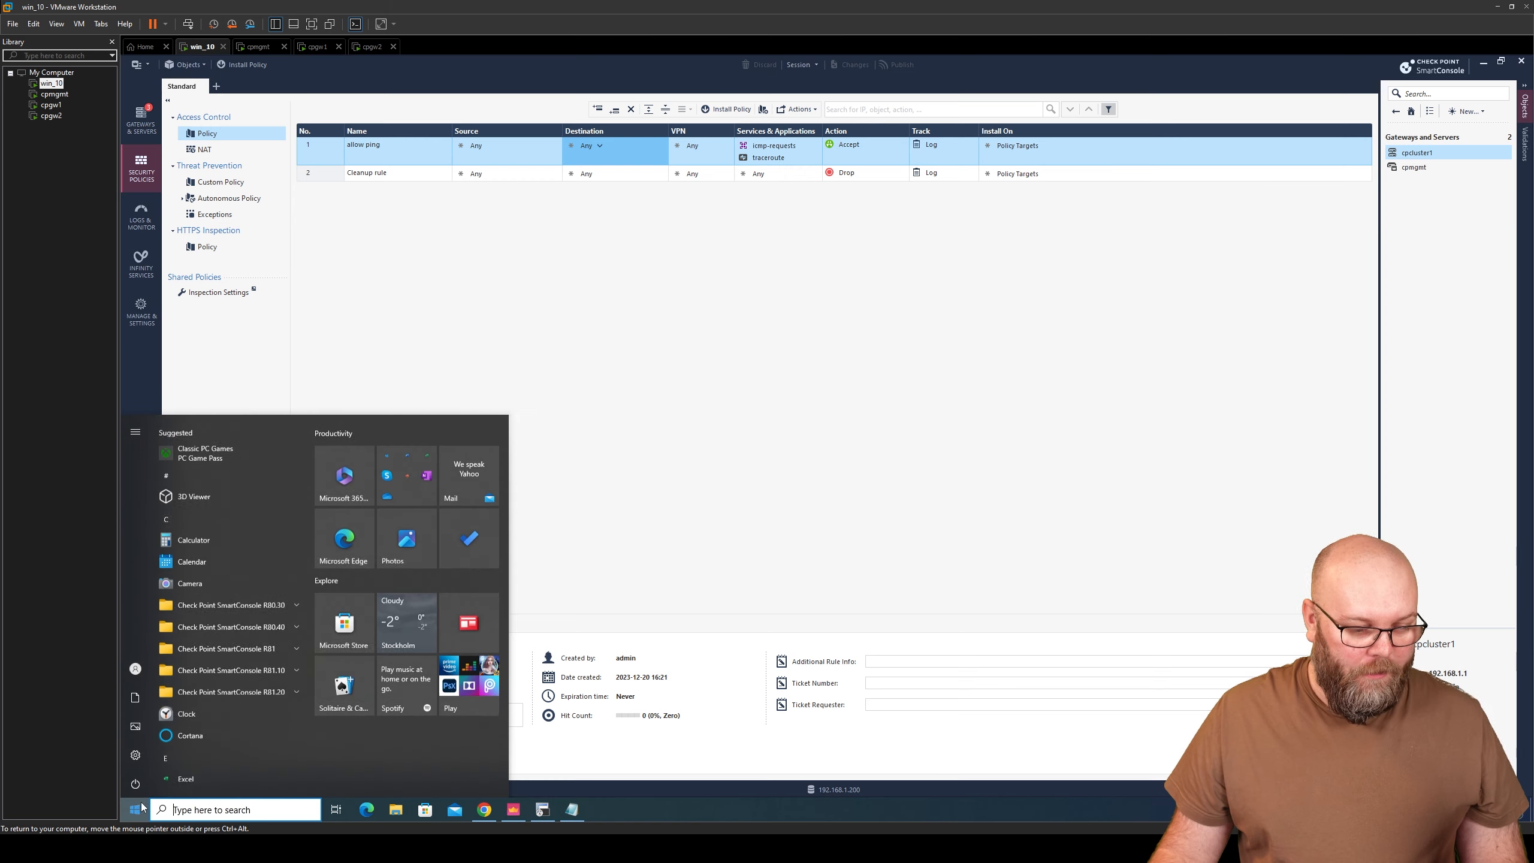
{"action": "type", "text": "cmd"}
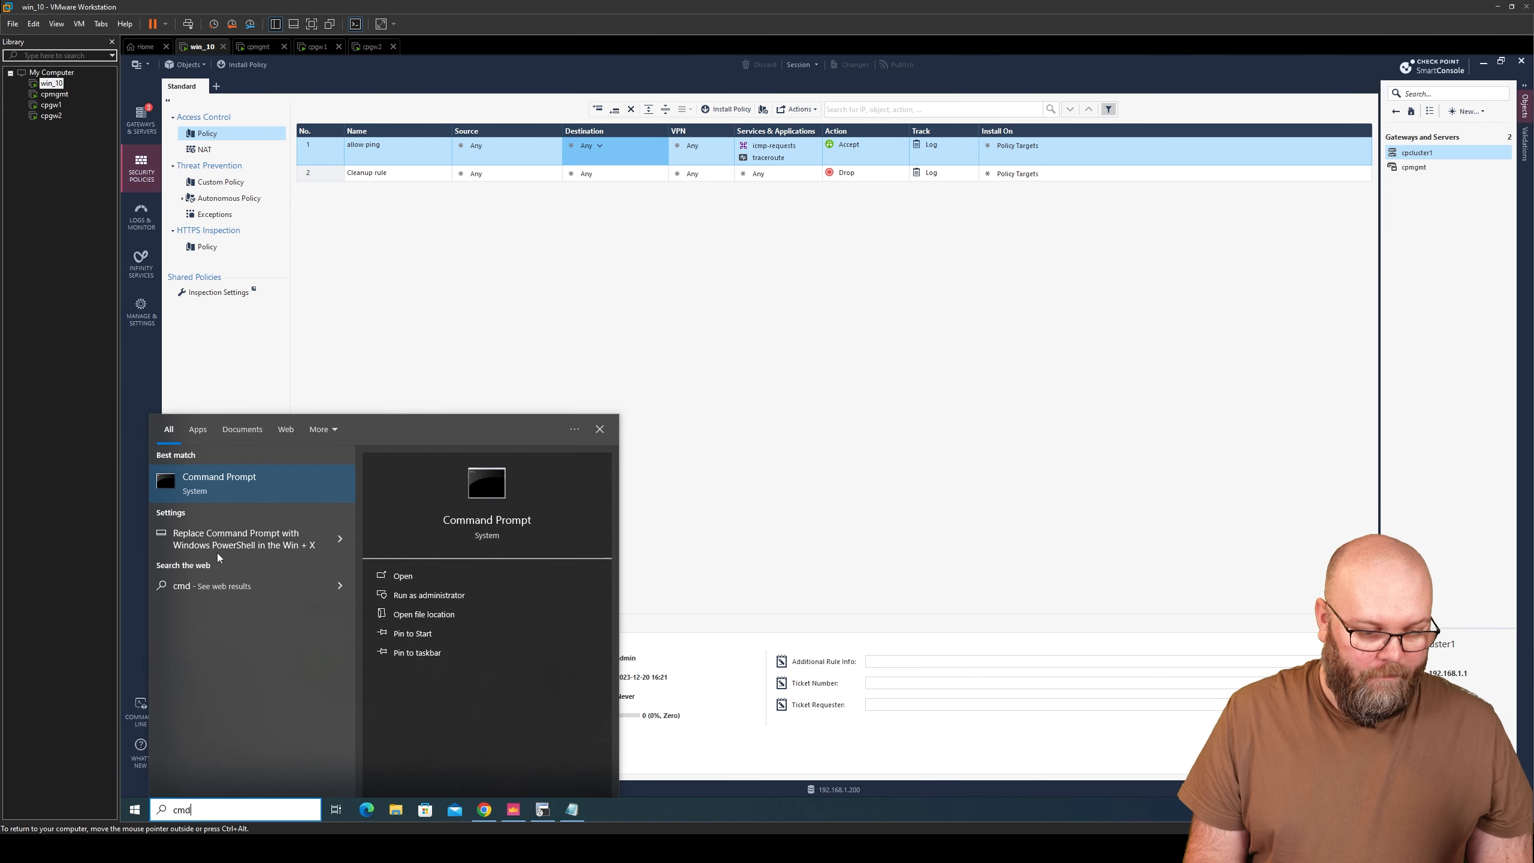
{"action": "key", "text": "Return"}
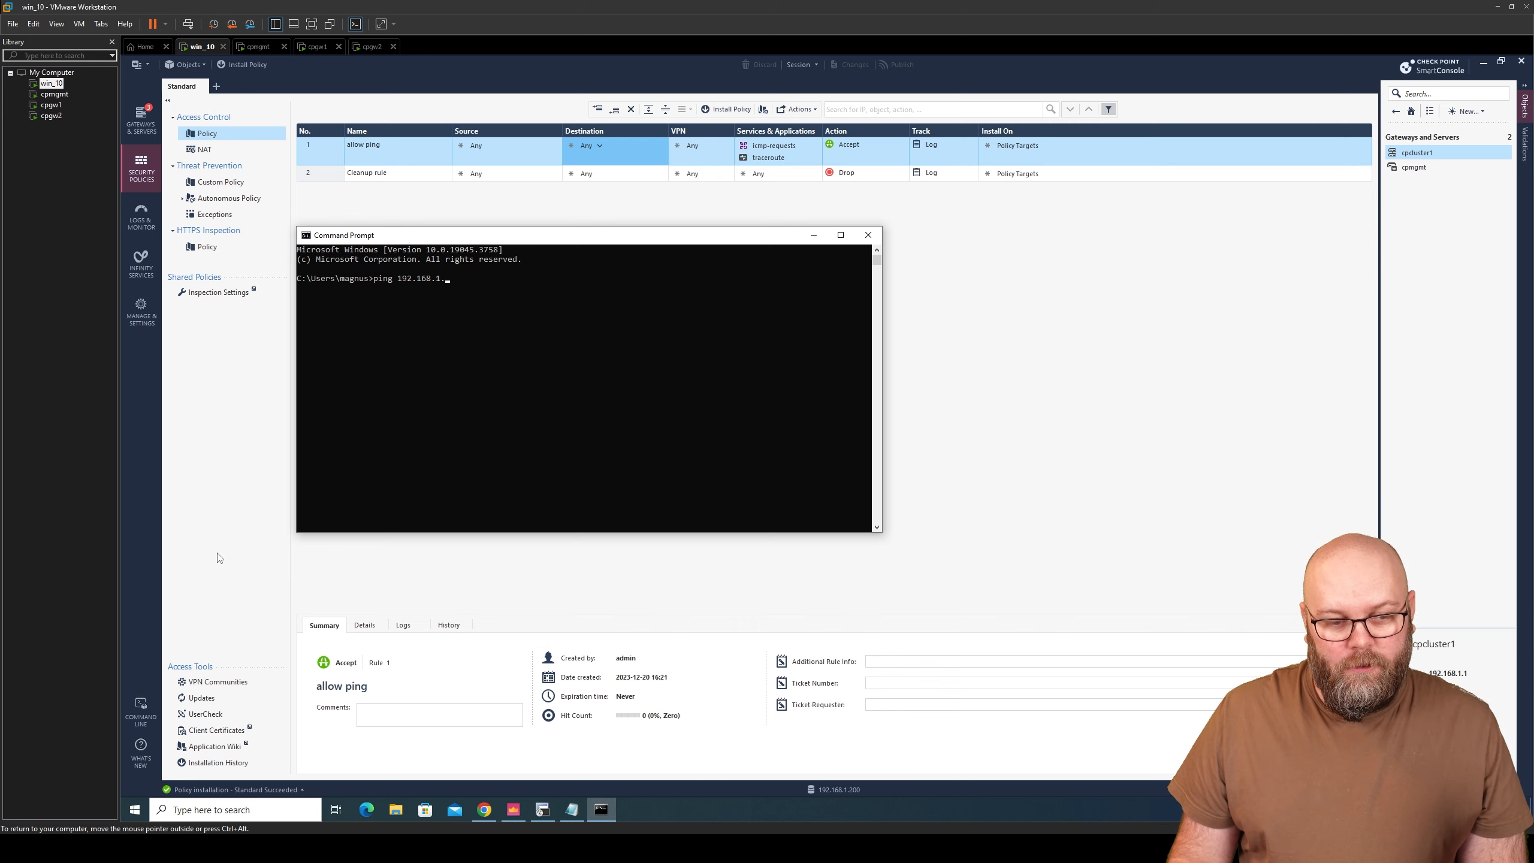
{"action": "key", "text": "Return"}
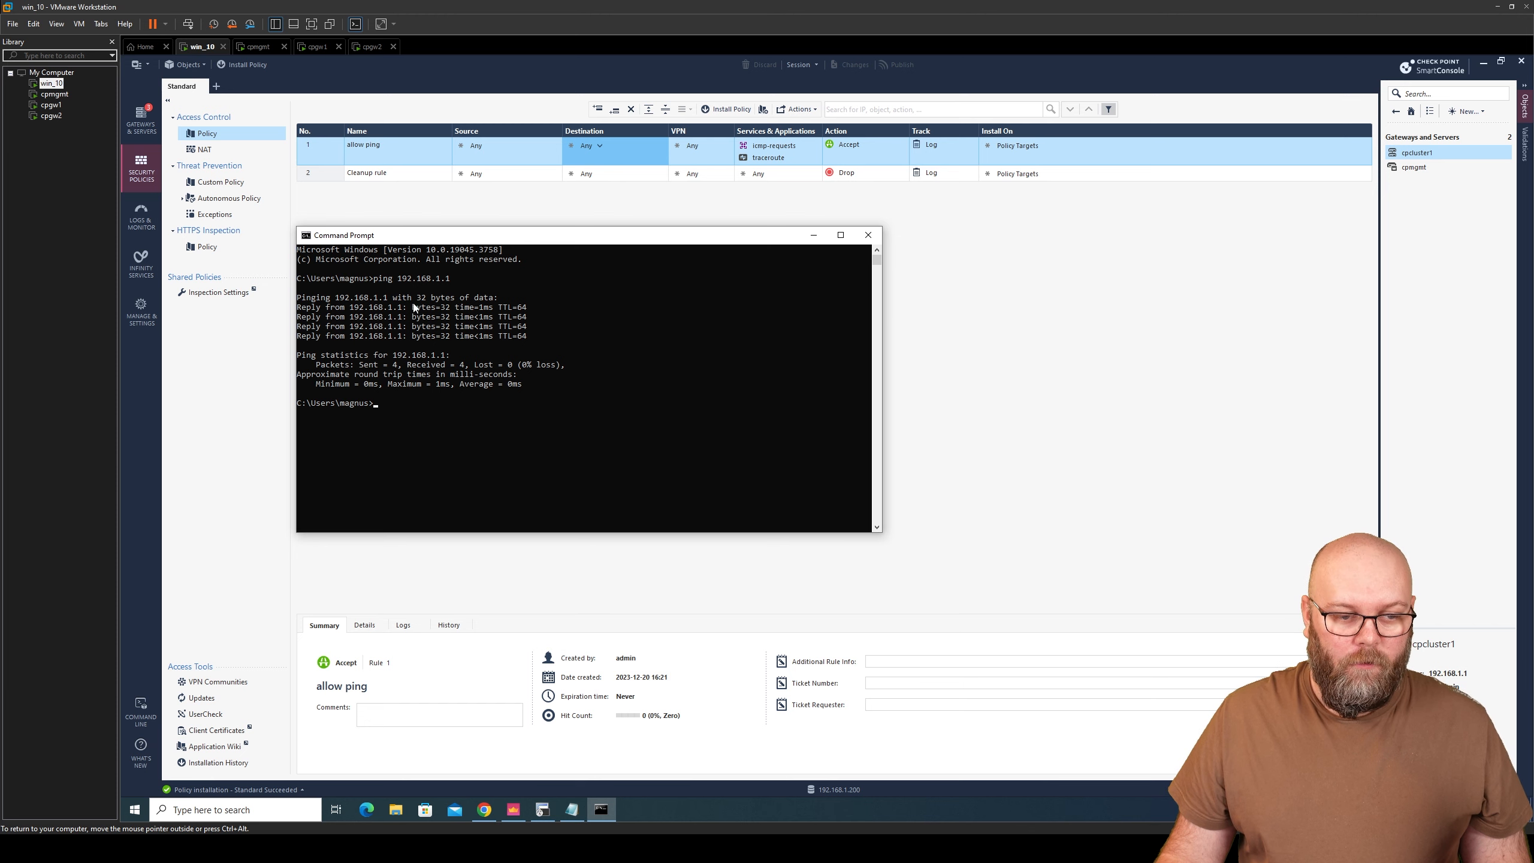
- Copy 192.168.1.1 from the ping output and switch SmartConsole to Logs & Monitor
{"action": "left_click_drag", "start_coordinate": [449, 280], "coordinate": [399, 280]}
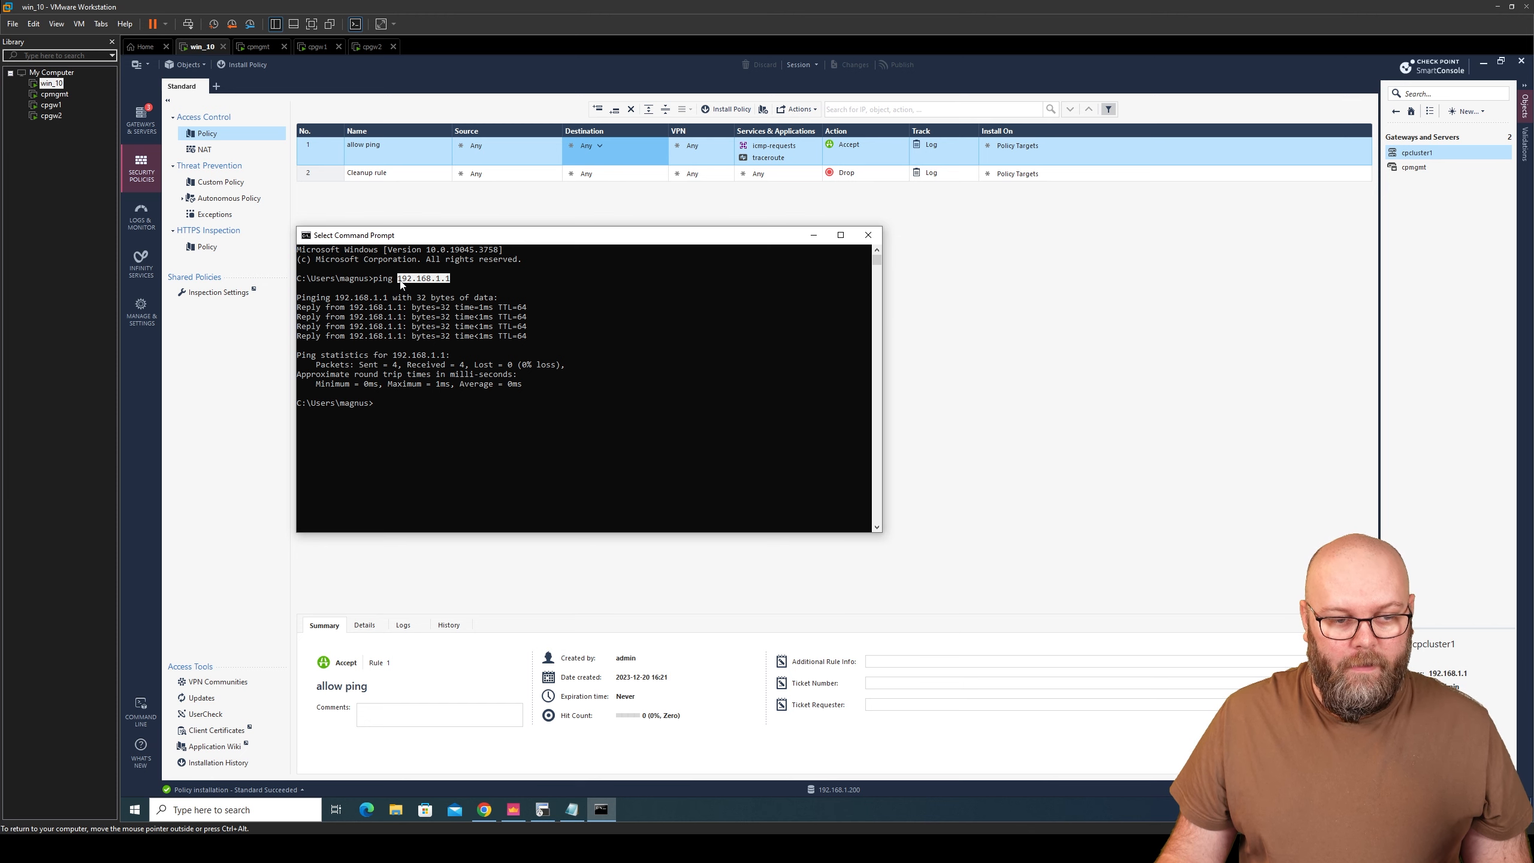
{"action": "key", "text": "ctrl+c"}
{"action": "left_click", "coordinate": [139, 215]}
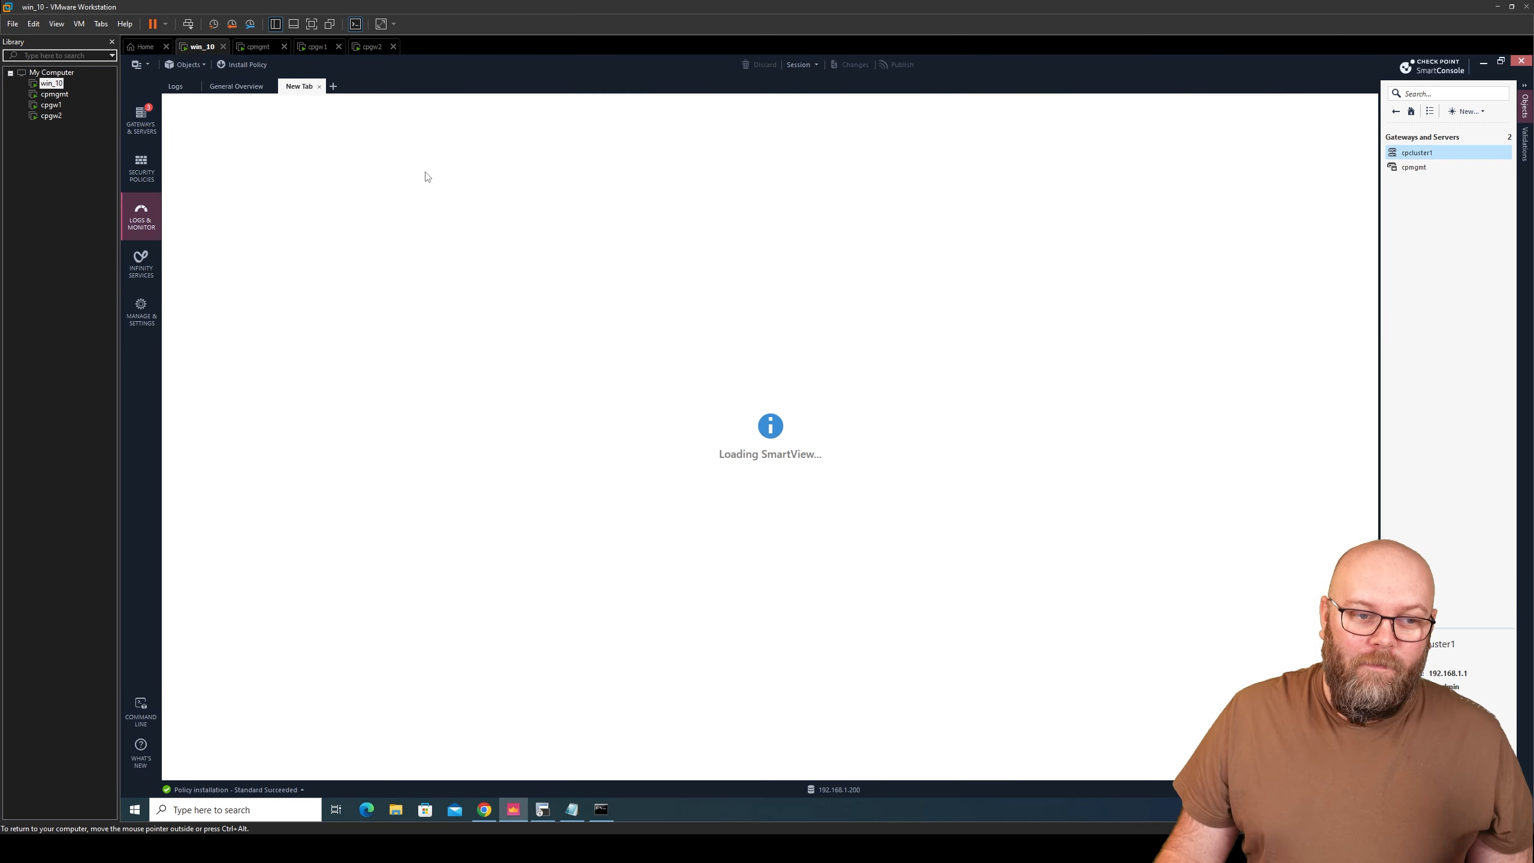
- Run ipconfig in the Command Prompt to check the client's address
{"action": "left_click", "coordinate": [181, 88]}
{"action": "left_click", "coordinate": [603, 809]}
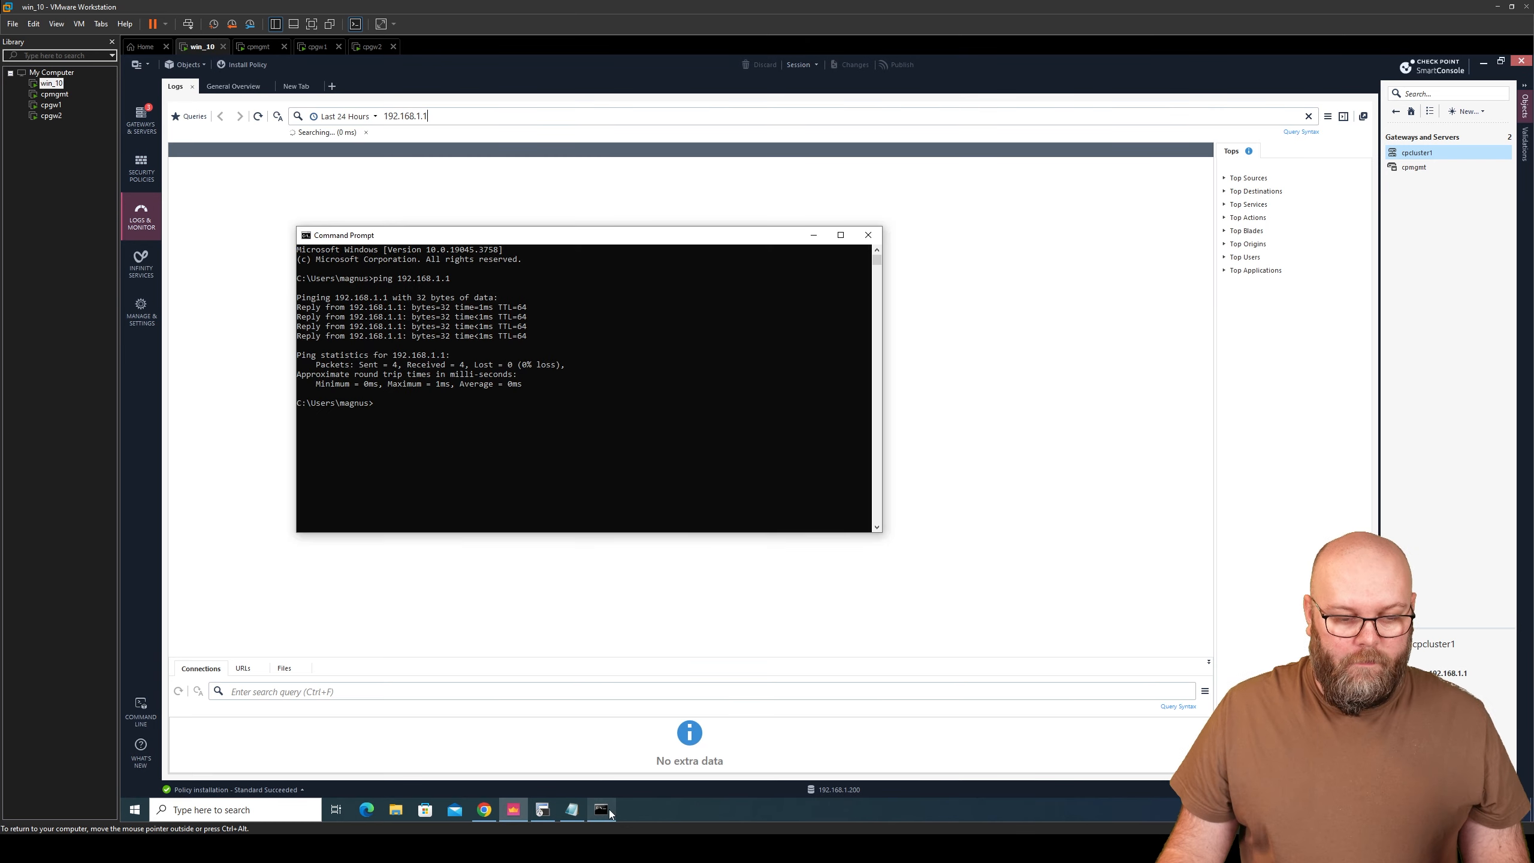
{"action": "type", "text": "ipconfig"}
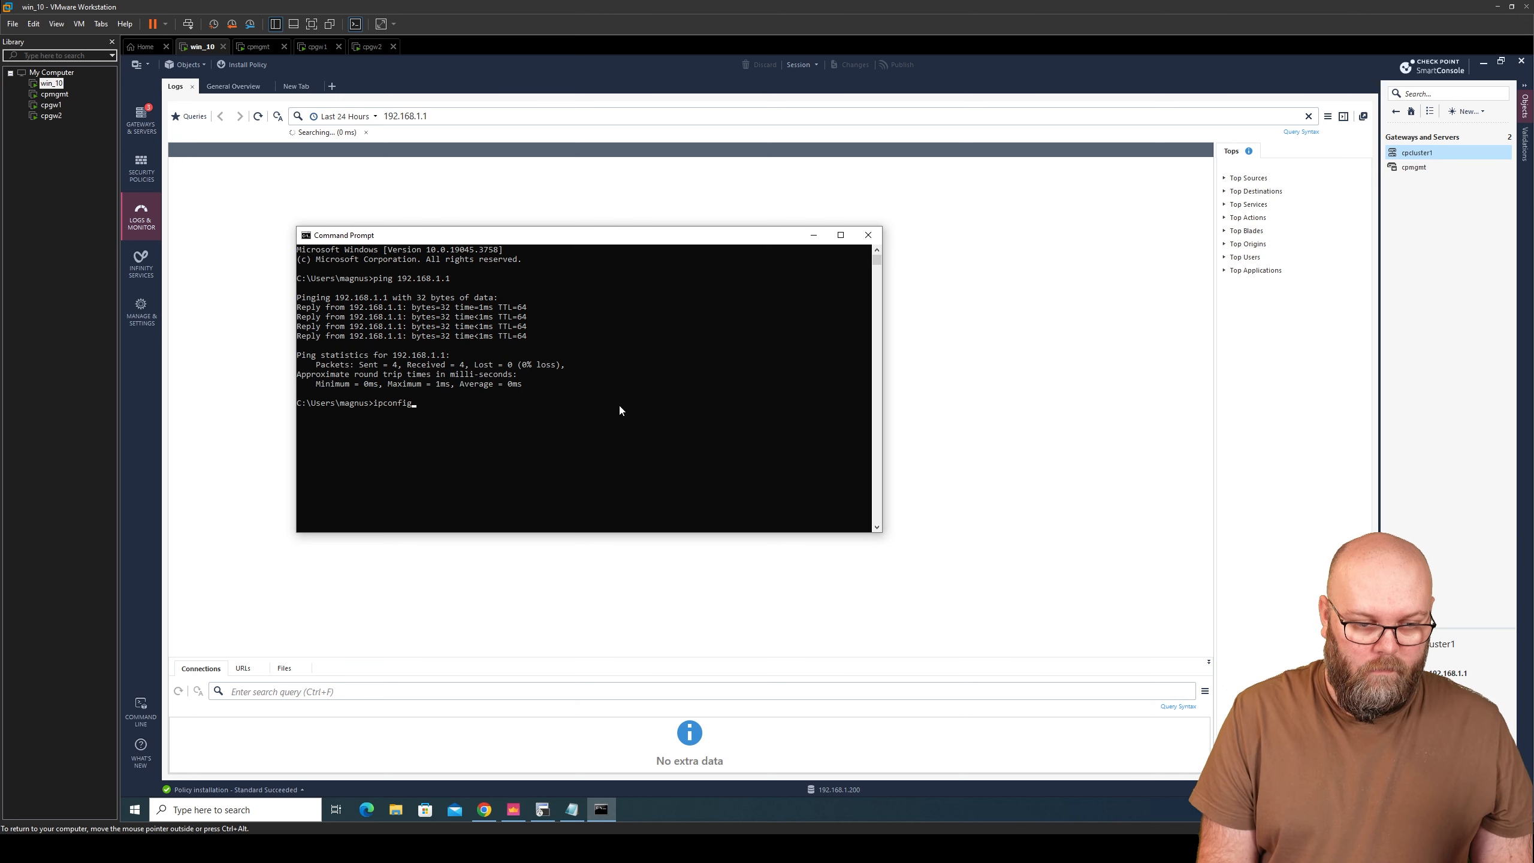
{"action": "key", "text": "Return"}
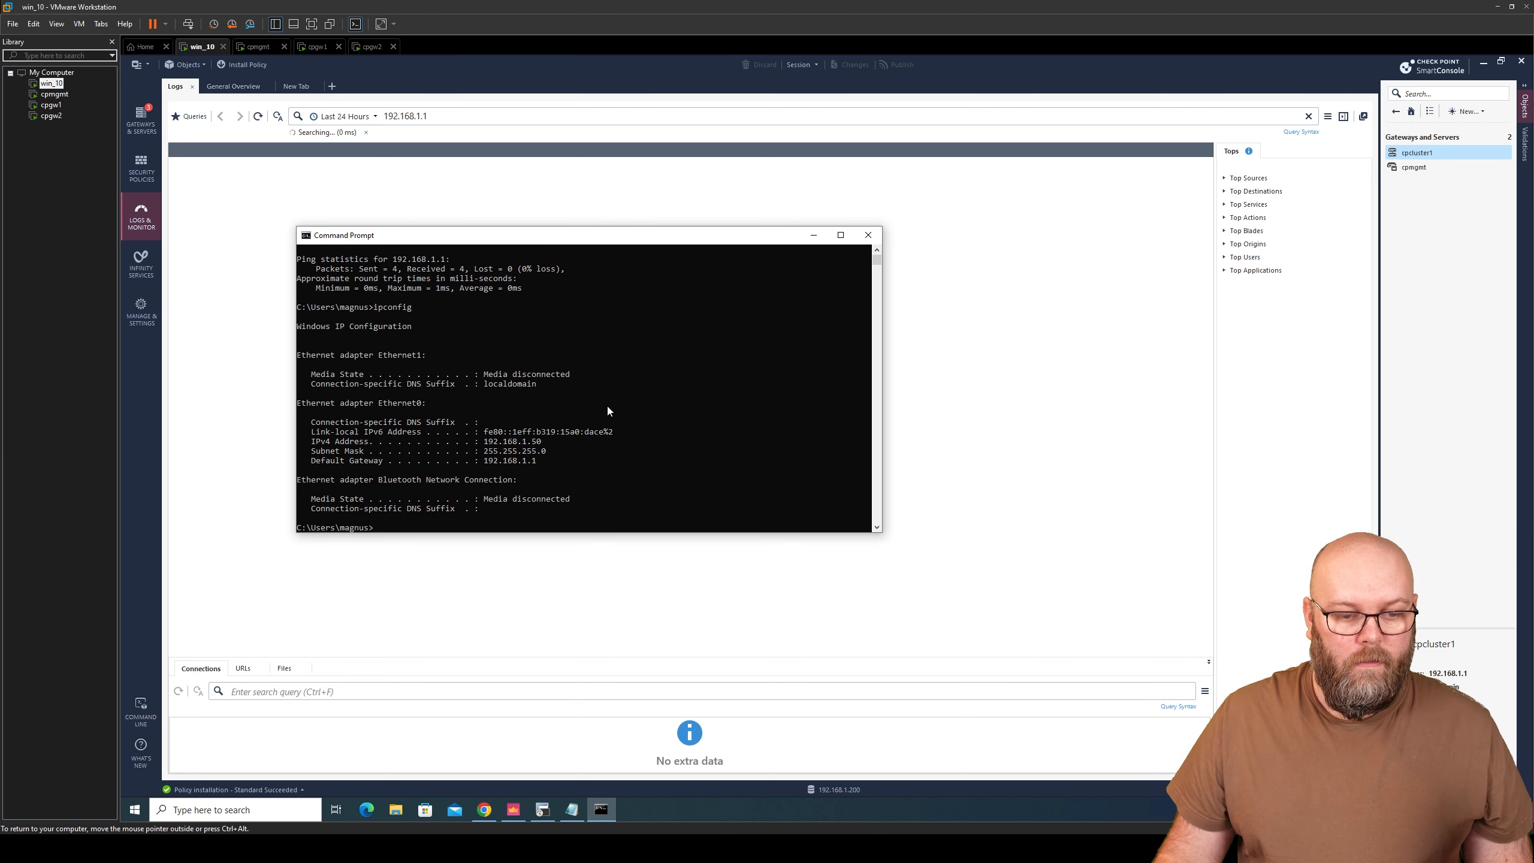
- Filter the SmartConsole logs to 192.168.1.50 and turn on auto-refresh
{"action": "left_click", "coordinate": [141, 169]}
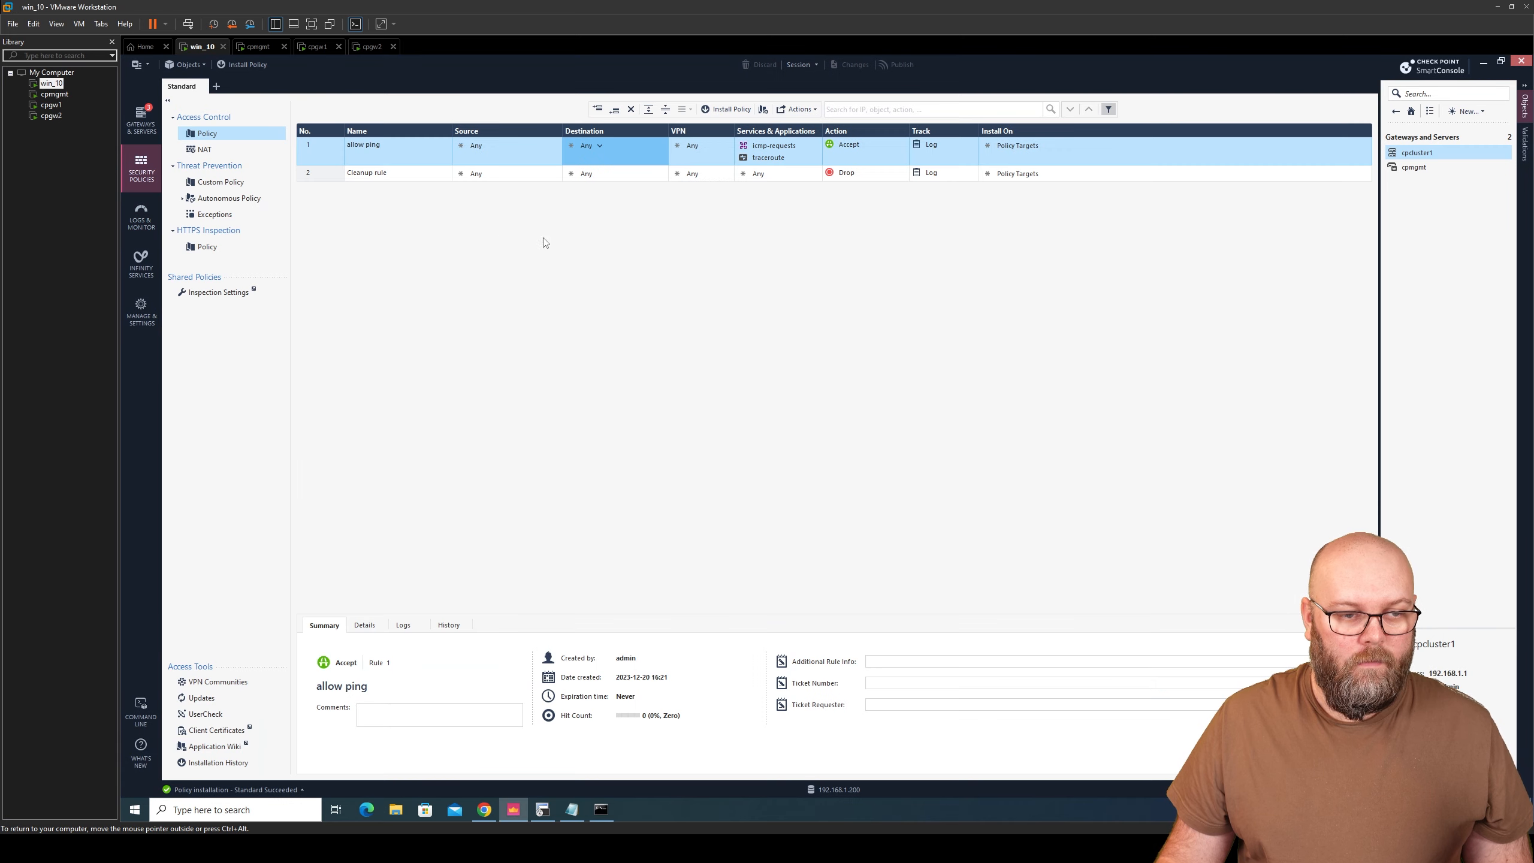
{"action": "left_click", "coordinate": [141, 217]}
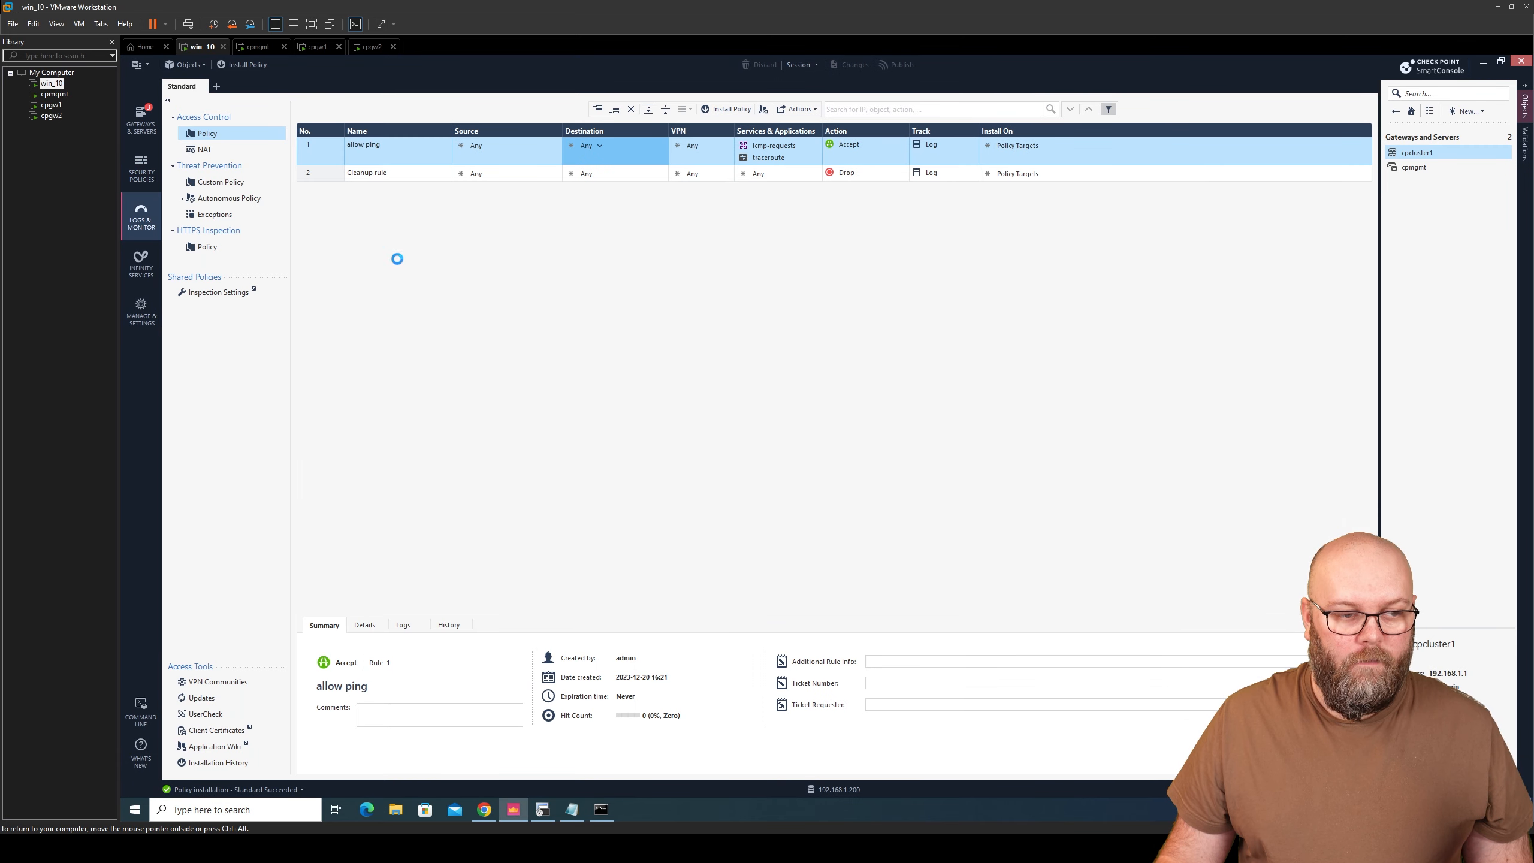
{"action": "left_click", "coordinate": [448, 117]}
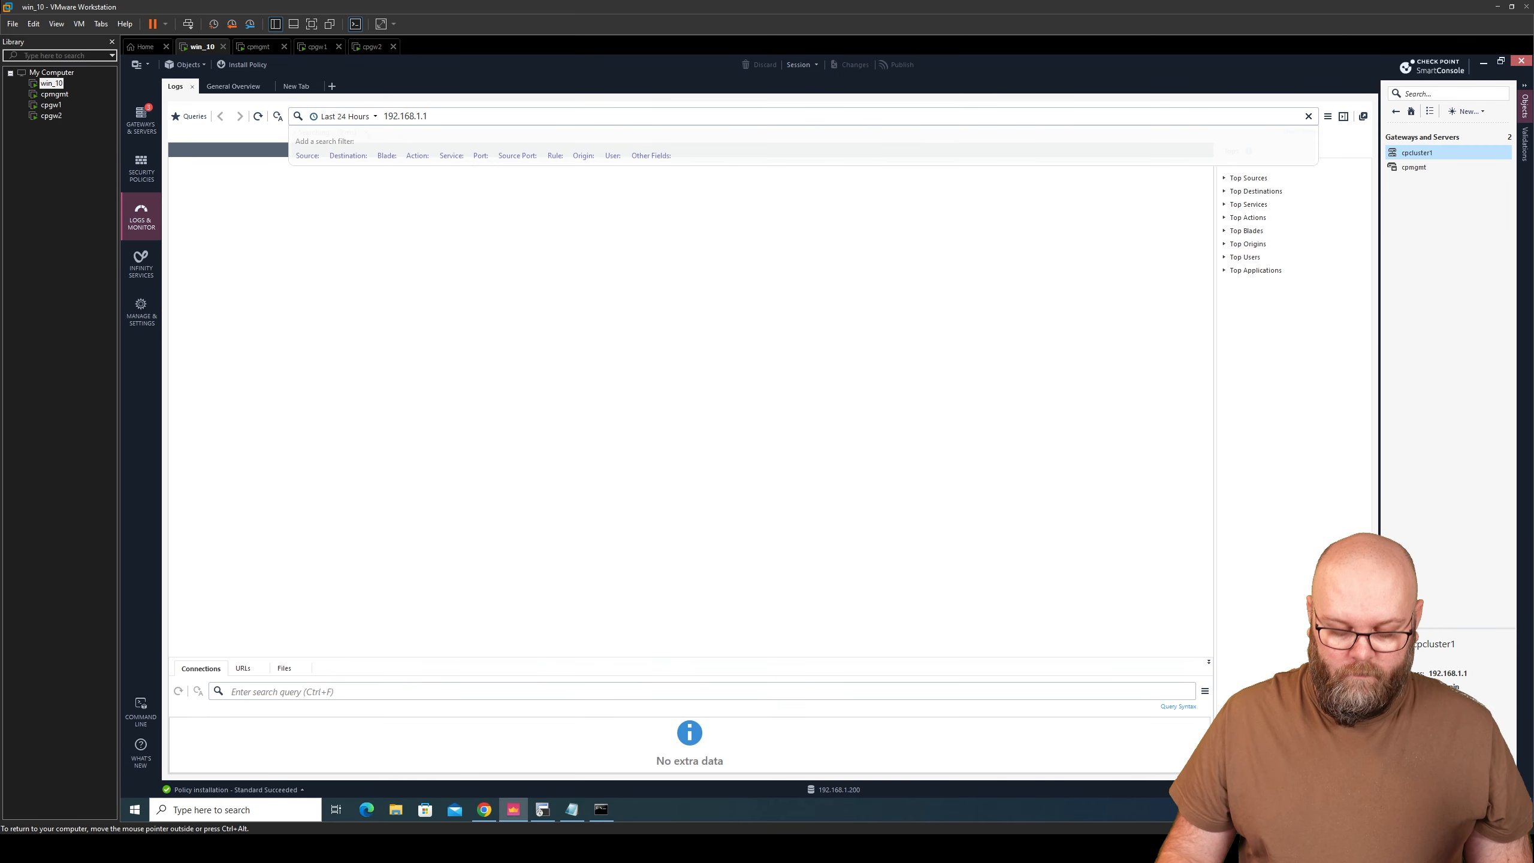
{"action": "type", "text": "50"}
{"action": "key", "text": "Return"}
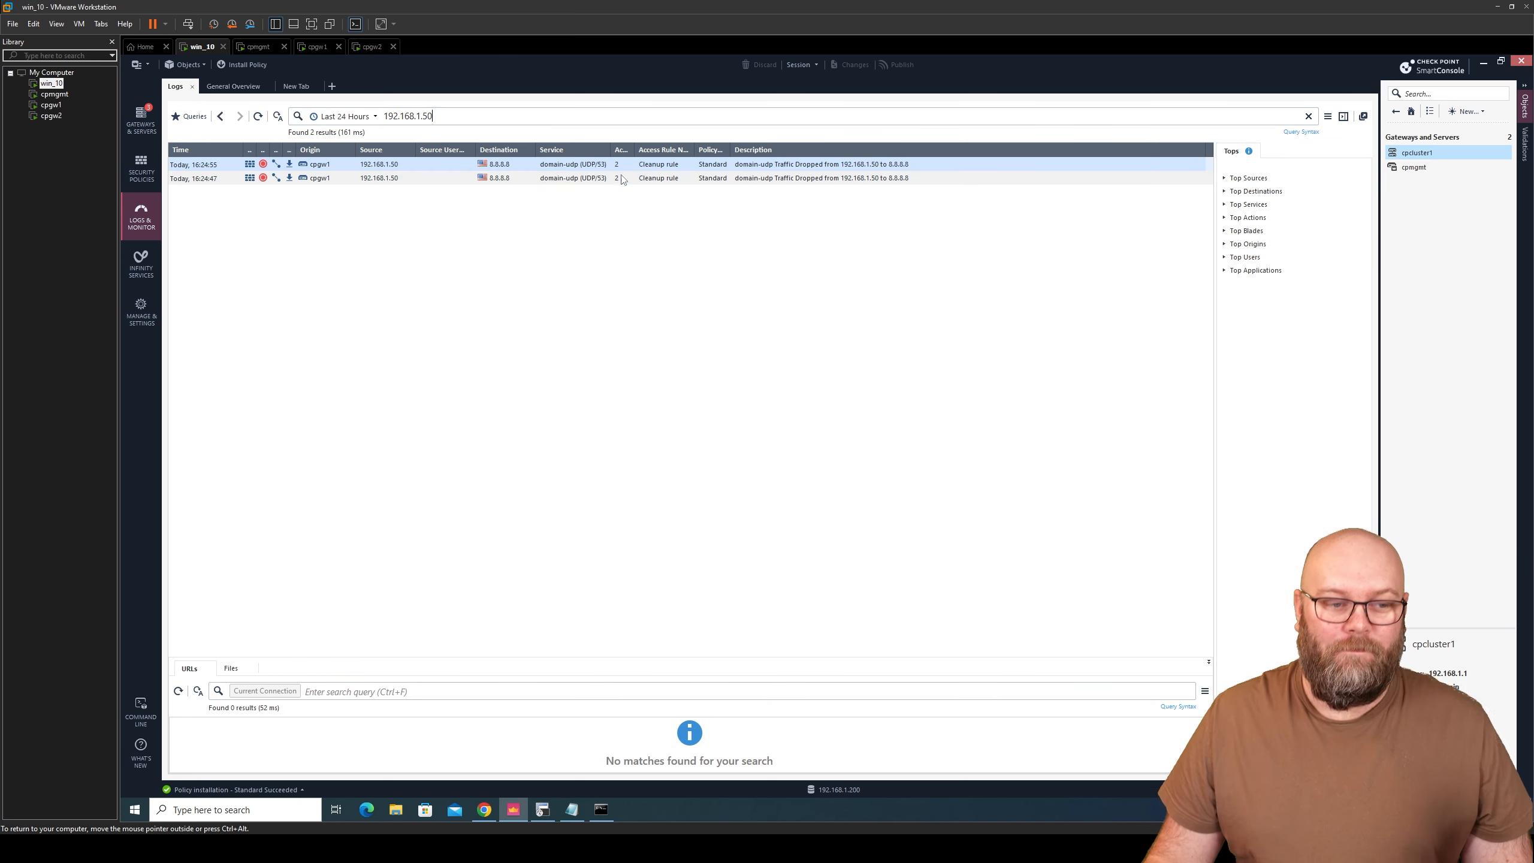
{"action": "left_click", "coordinate": [277, 116]}
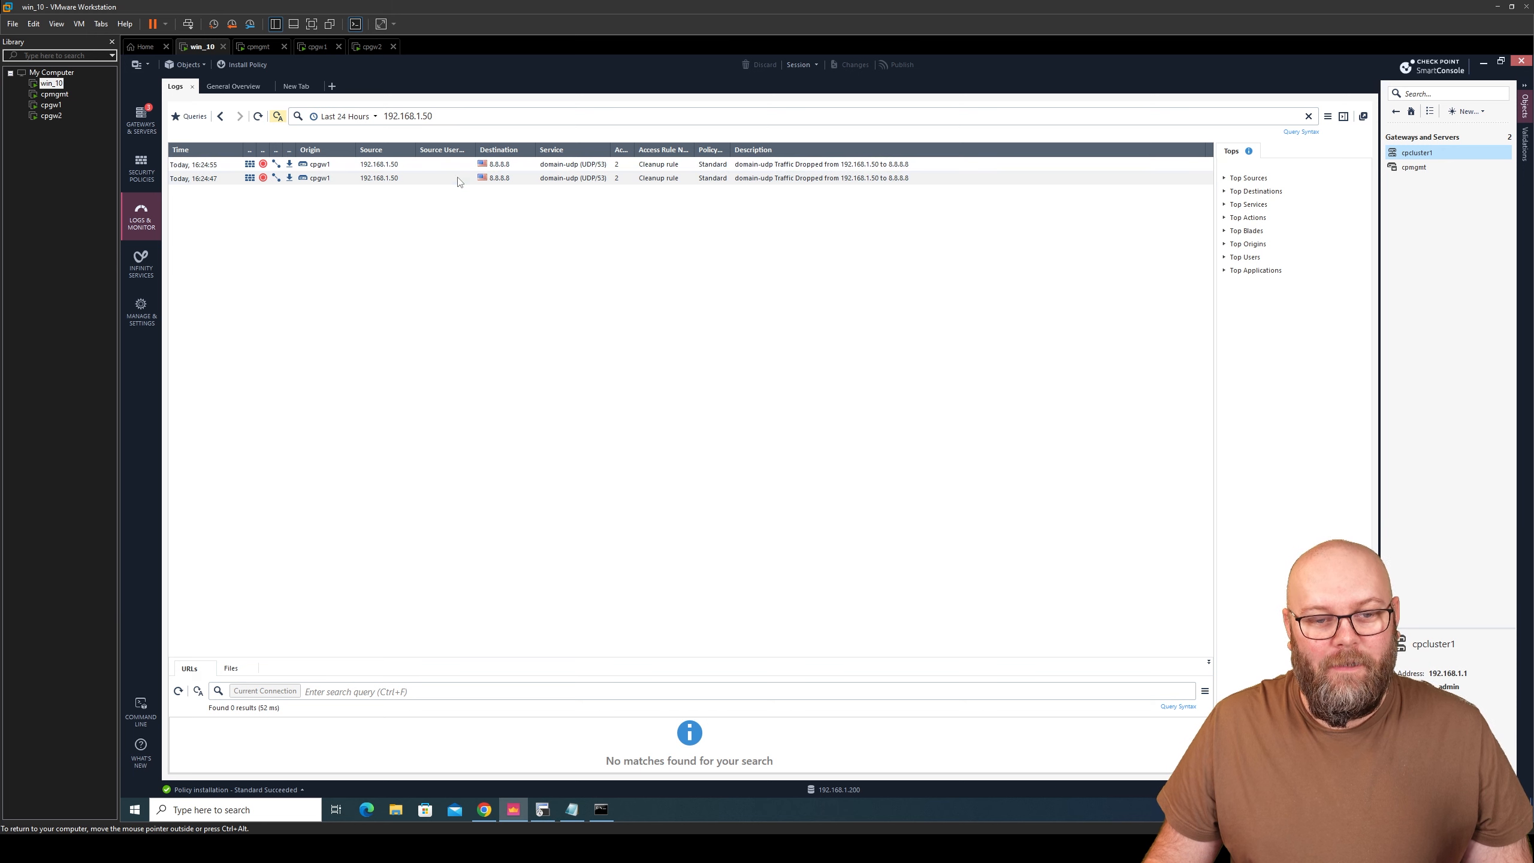
- Inspect the DNS entries to 8.8.8.8 dropped by the Cleanup rule, then reposition the Command Prompt
{"action": "left_click", "coordinate": [516, 166]}
{"action": "left_click", "coordinate": [512, 179]}
{"action": "left_click", "coordinate": [512, 168]}
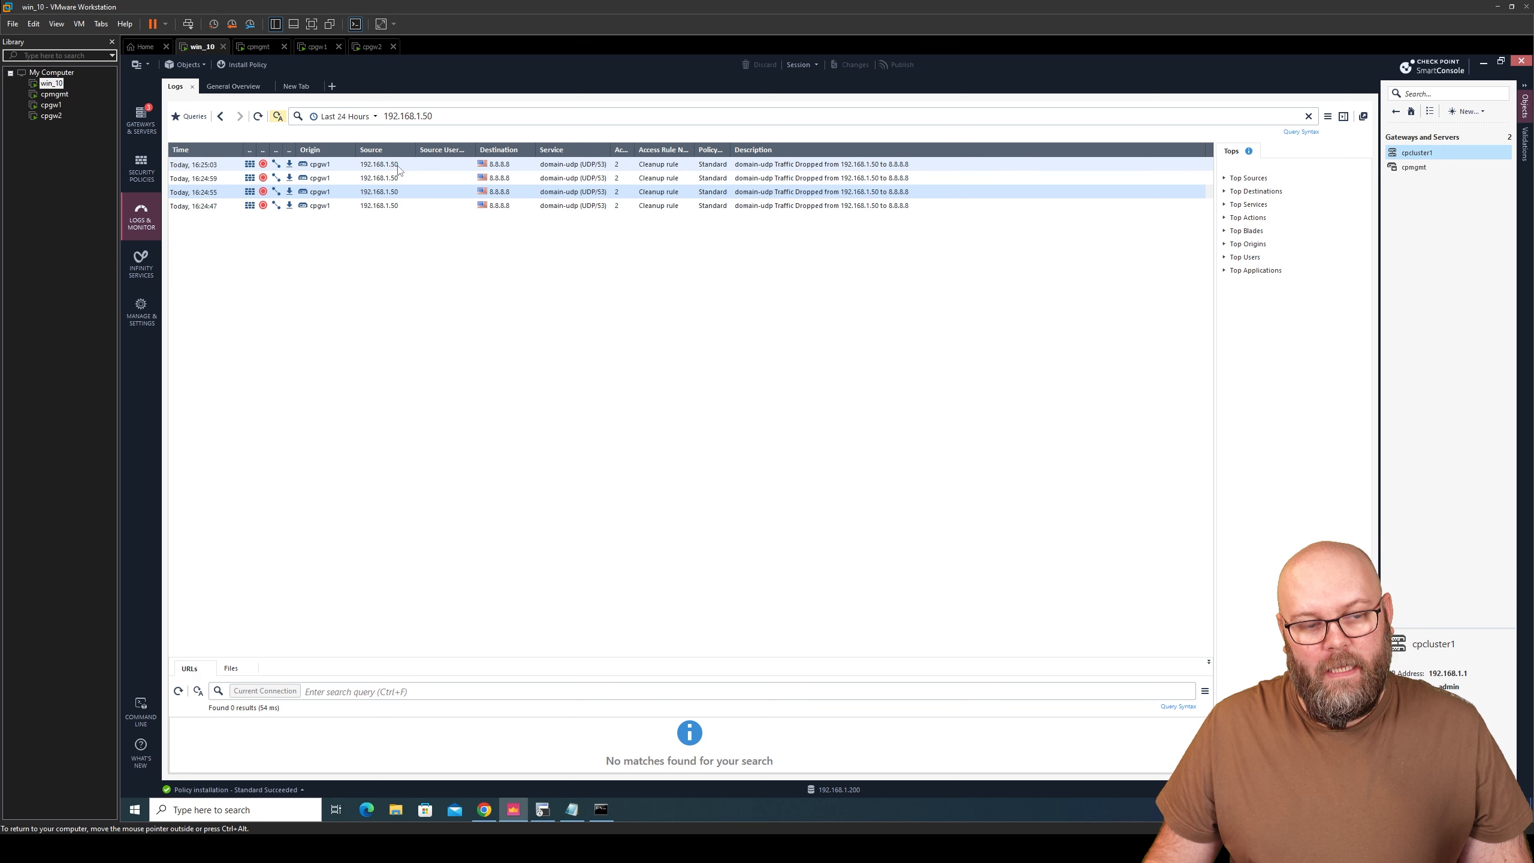
{"action": "left_click", "coordinate": [600, 811]}
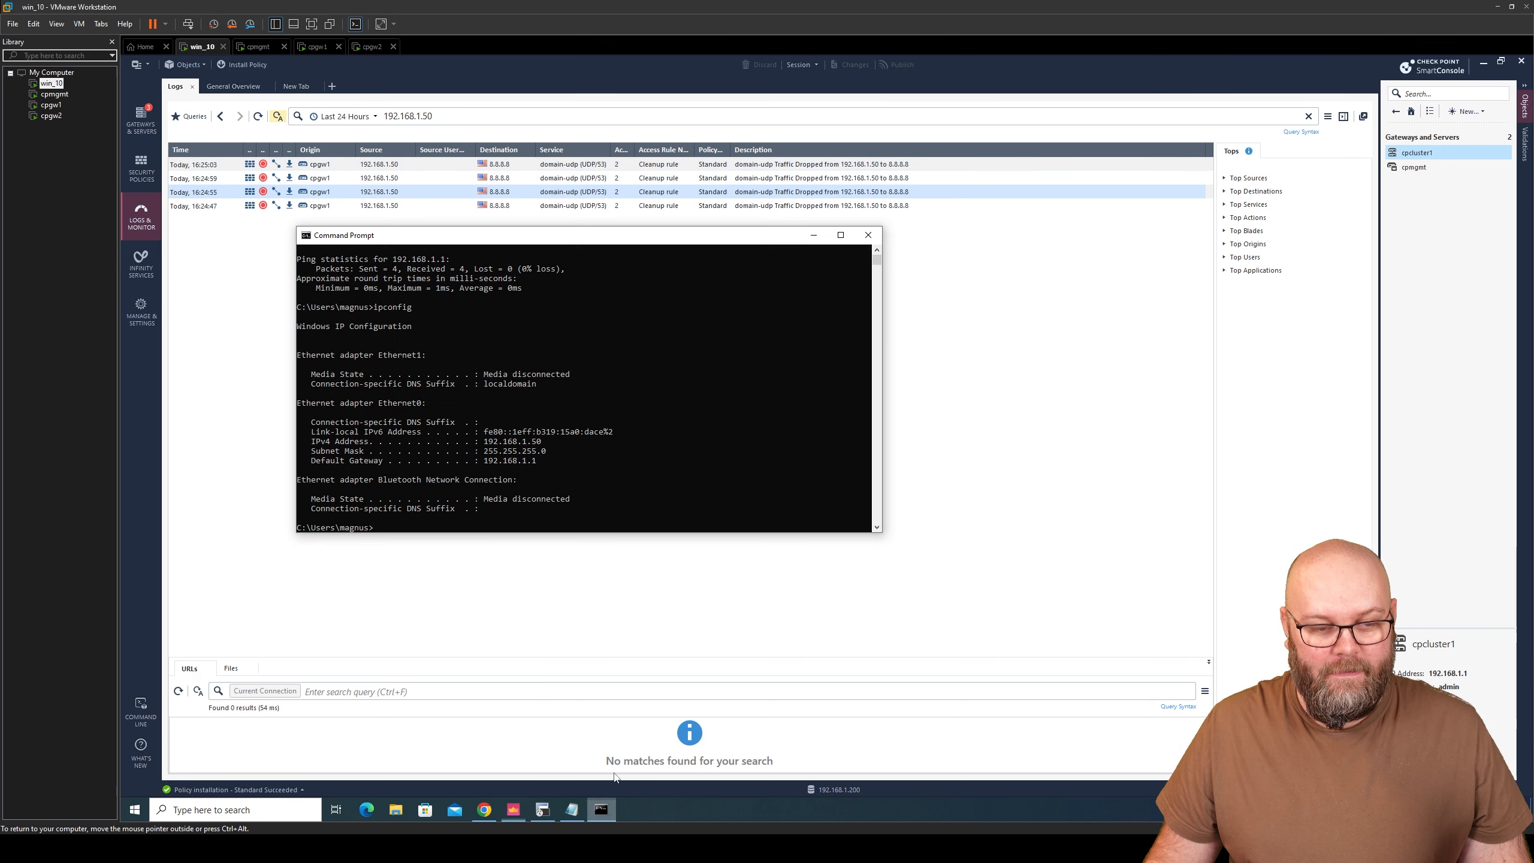
{"action": "left_click_drag", "start_coordinate": [660, 239], "coordinate": [677, 328]}
- Rerun the pings to 192.168.1.1 and 192.168.1.2 from the client, stopping each with Ctrl+C
{"action": "key", "text": "Up"}
{"action": "key", "text": "Up"}
{"action": "key", "text": "Return"}
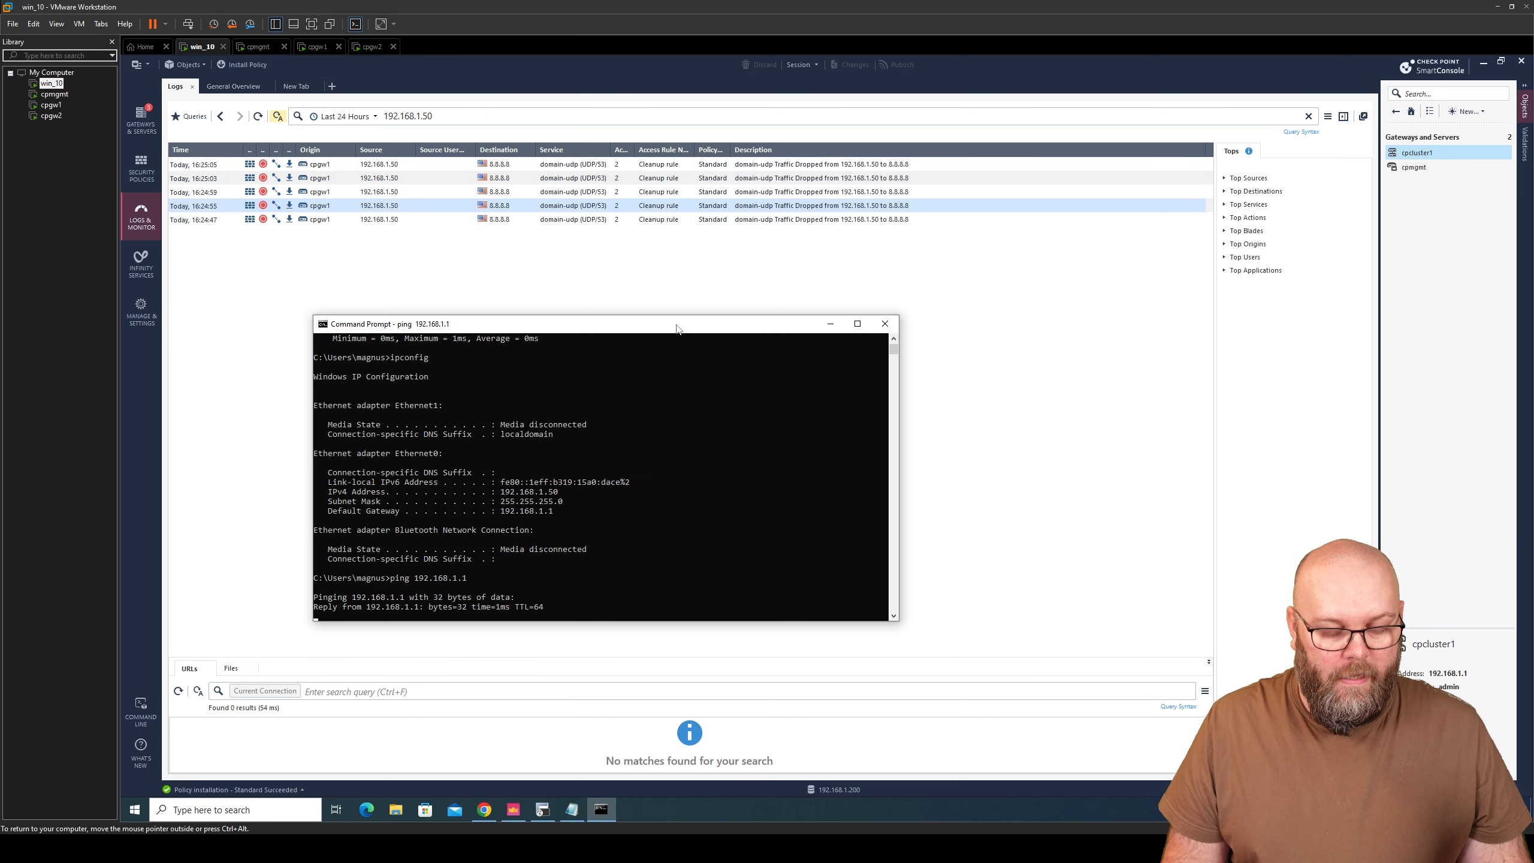
{"action": "key", "text": "ctrl+c"}
{"action": "key", "text": "Up"}
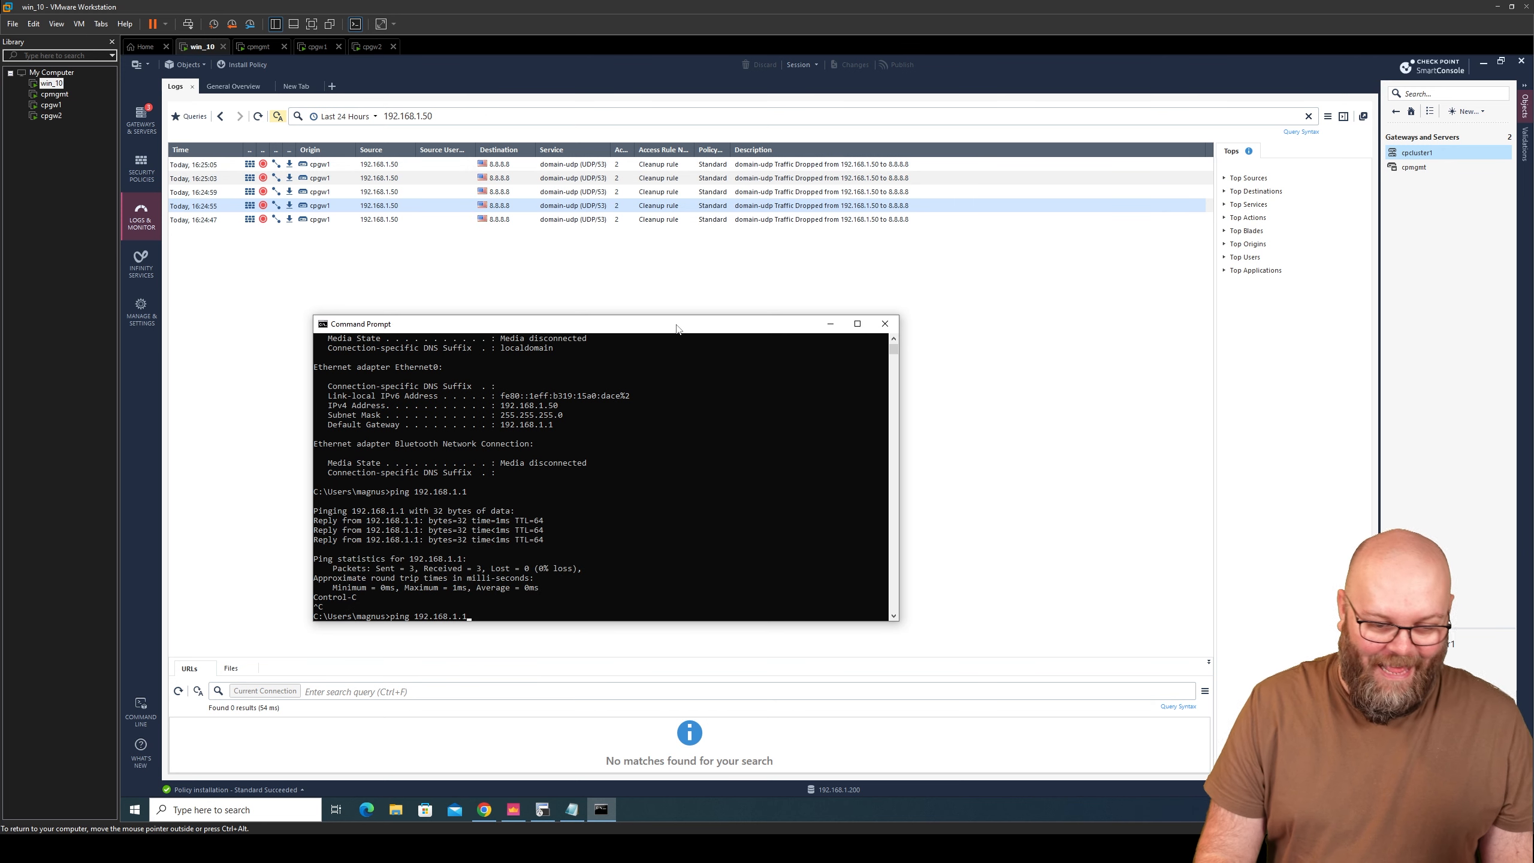
{"action": "type", "text": "2"}
{"action": "key", "text": "Return"}
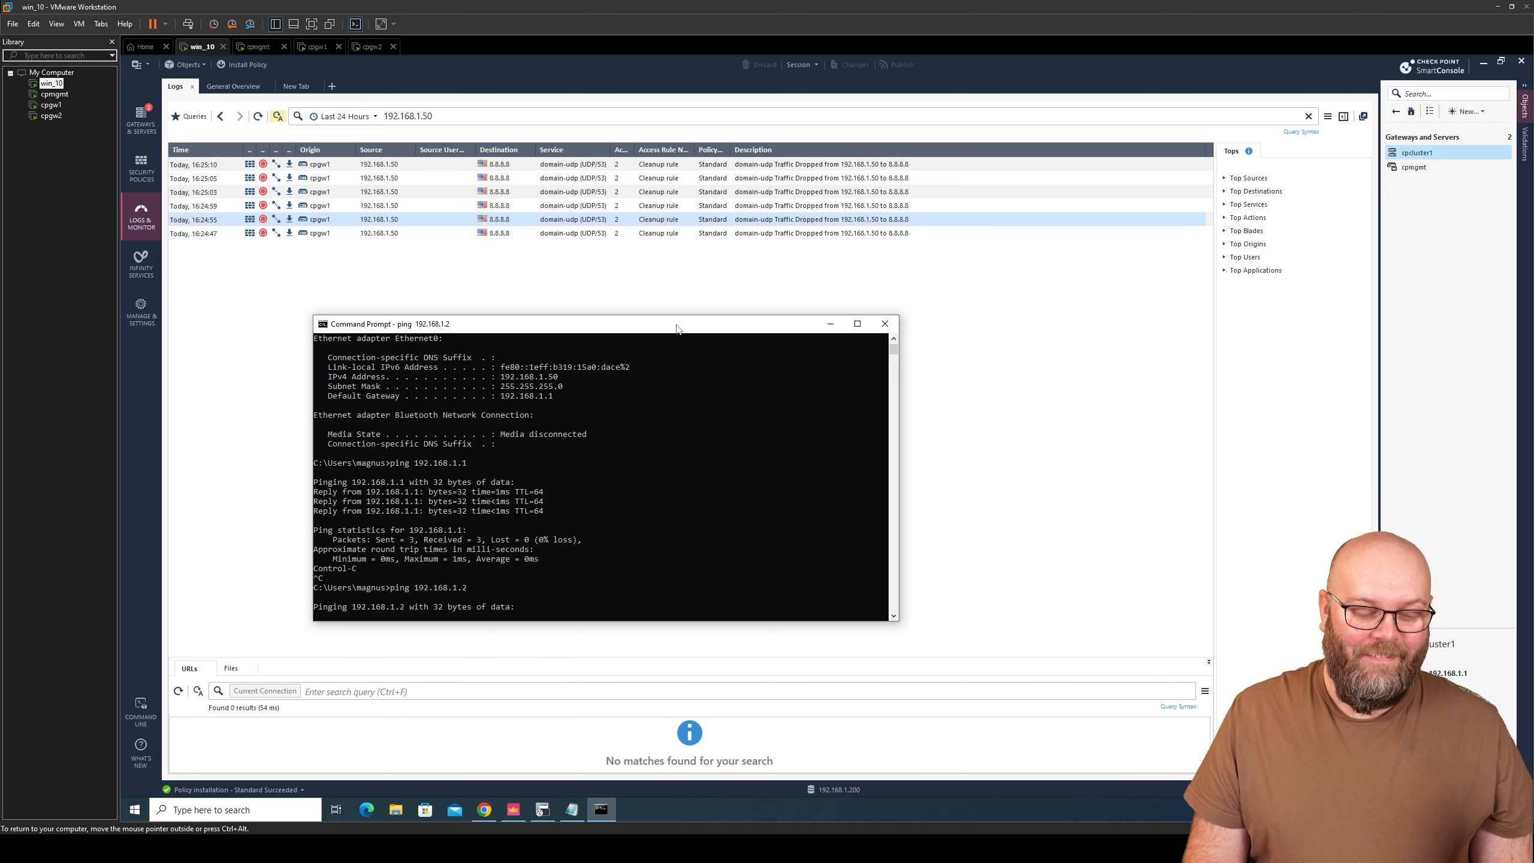
{"action": "key", "text": "ctrl+c"}
- Ping 8.8.8.8, stop it, and minimize the Command Prompt to reveal the logs
{"action": "key", "text": "Up"}
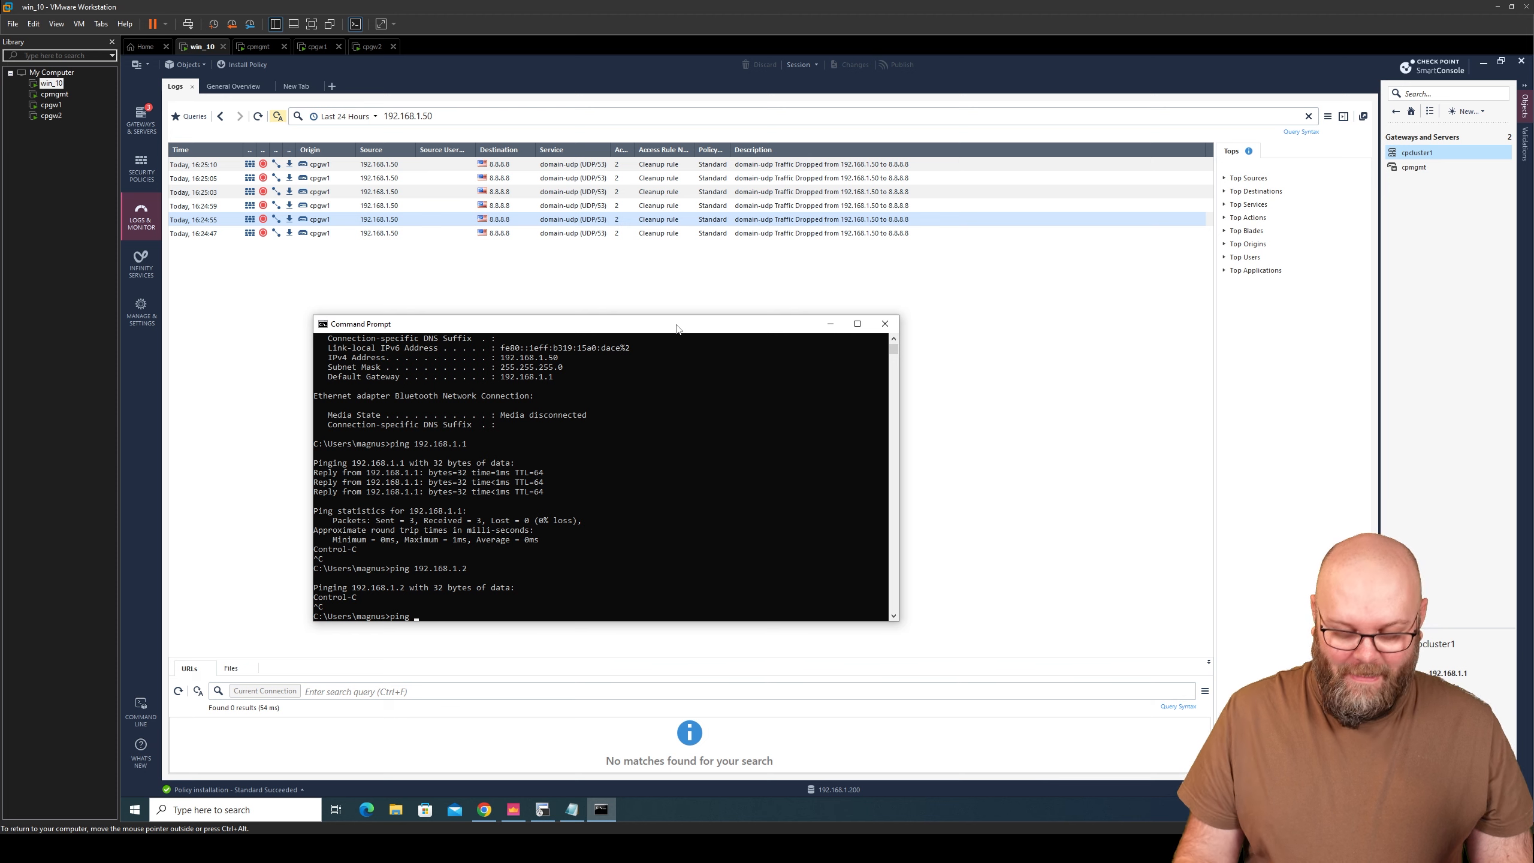
{"action": "type", "text": "8.8.8.8"}
{"action": "key", "text": "Return"}
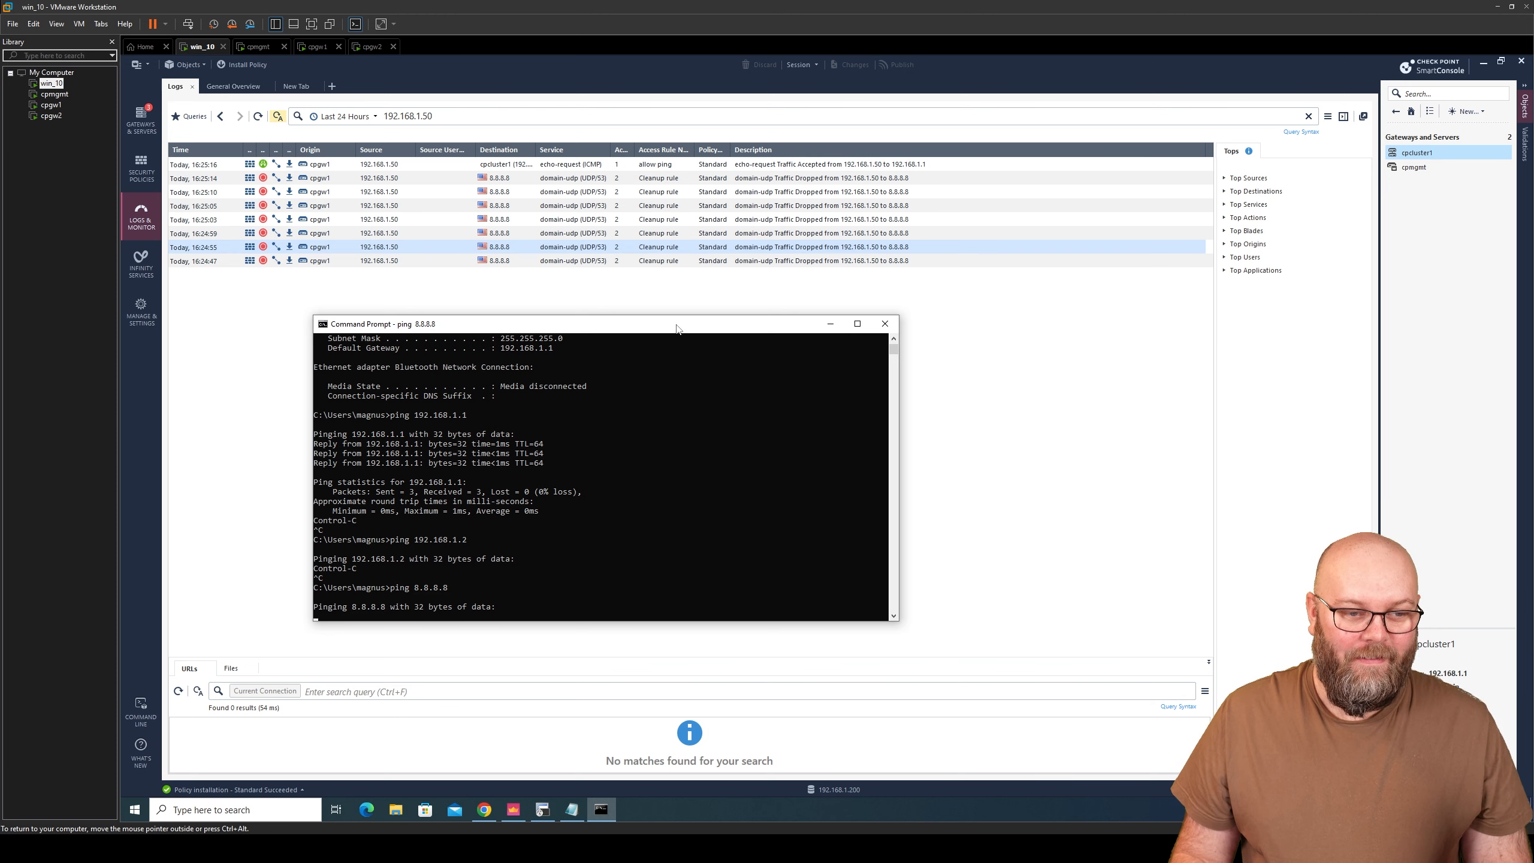
{"action": "key", "text": "ctrl+c"}
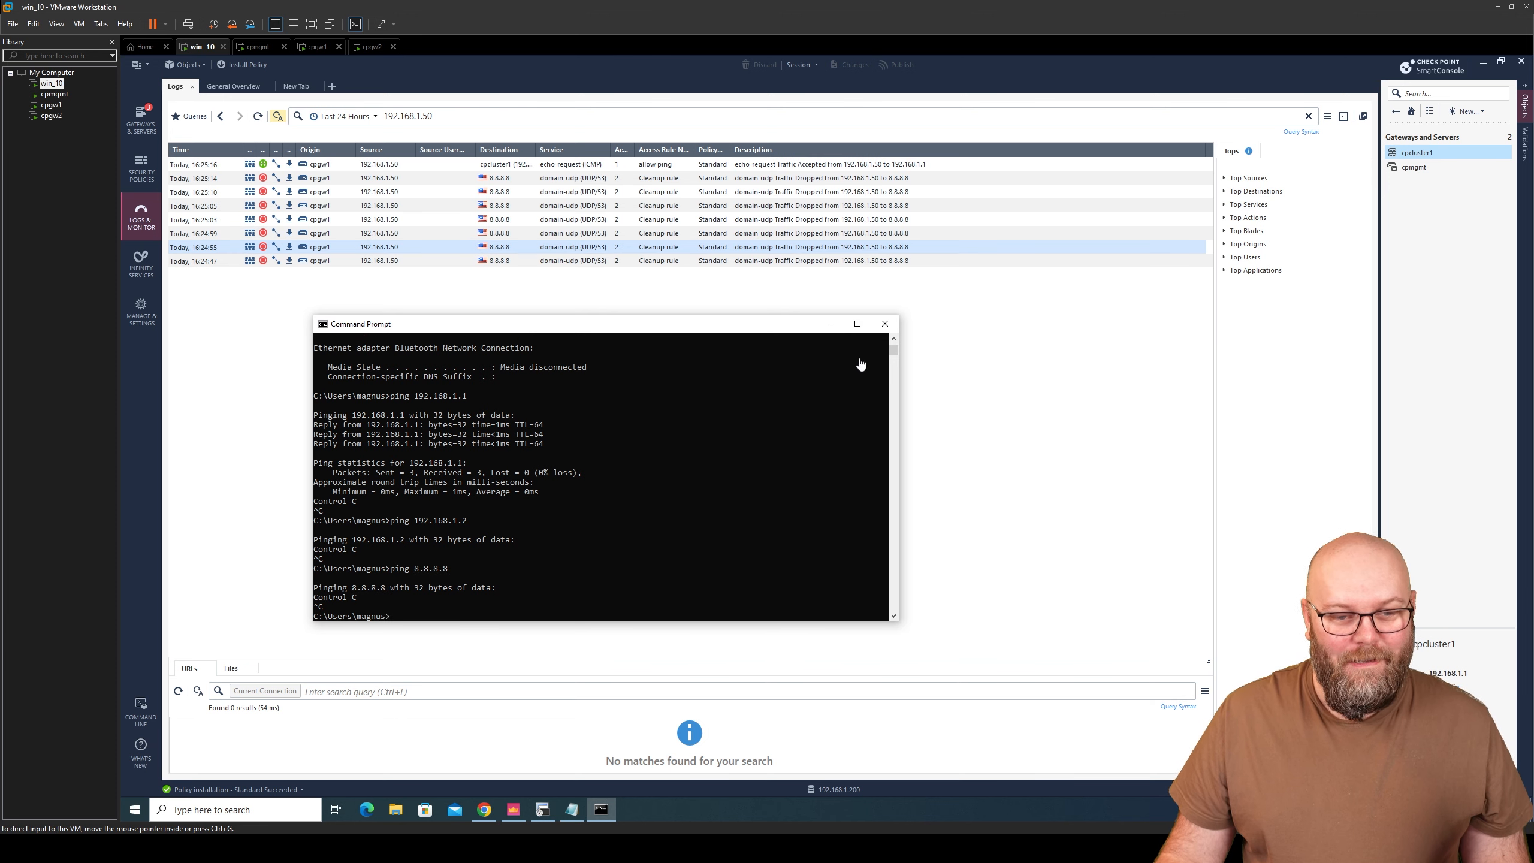
{"action": "left_click", "coordinate": [831, 327]}
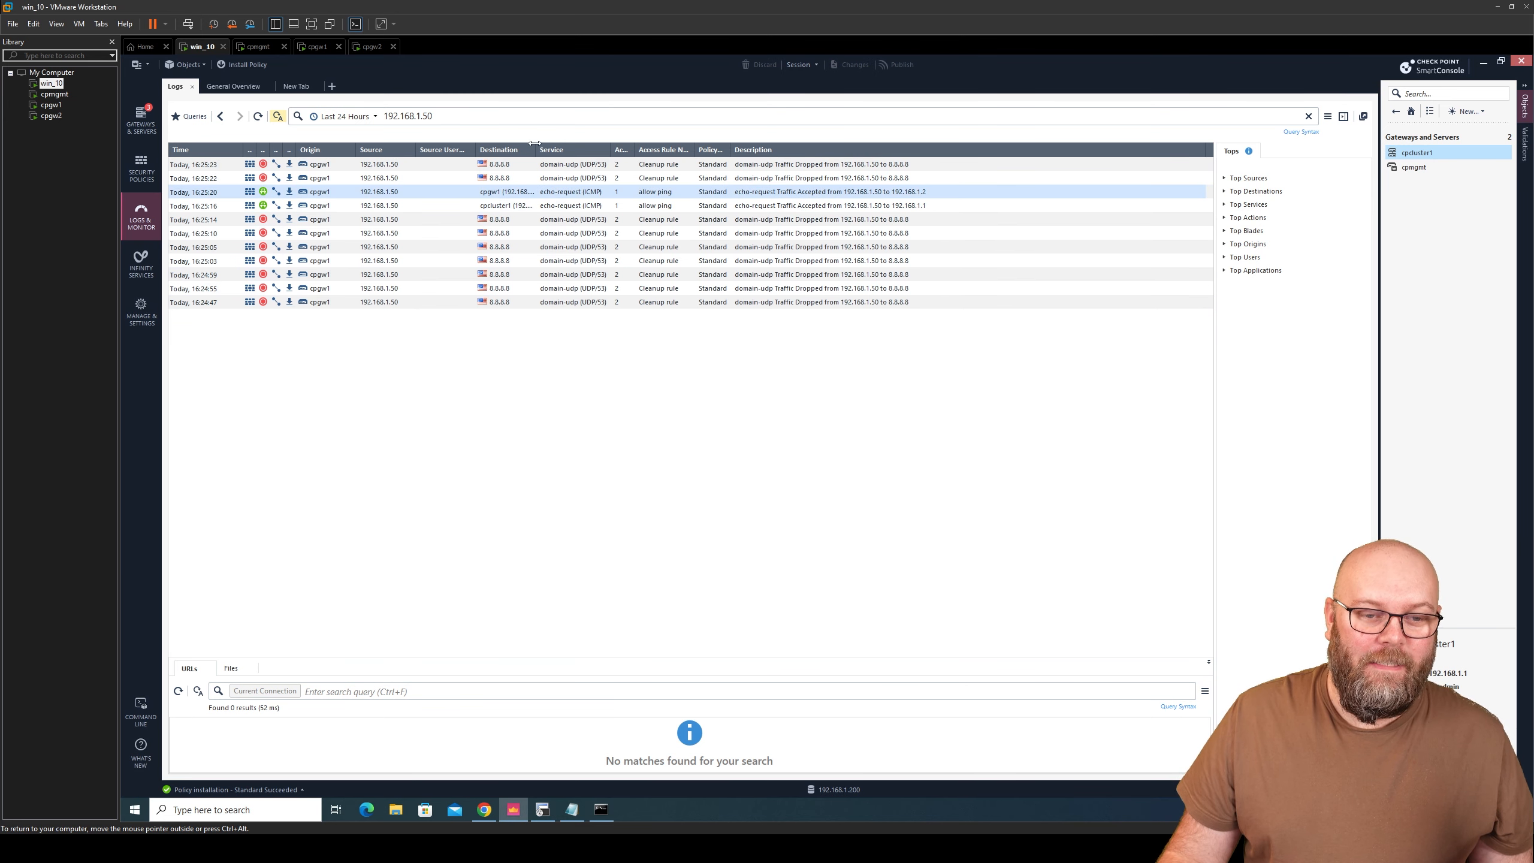
- Widen the Destination column and inspect the allow ping rows for cpcluster1 and 8.8.8.8
{"action": "left_click_drag", "start_coordinate": [536, 149], "coordinate": [594, 147]}
{"action": "left_click", "coordinate": [567, 200]}
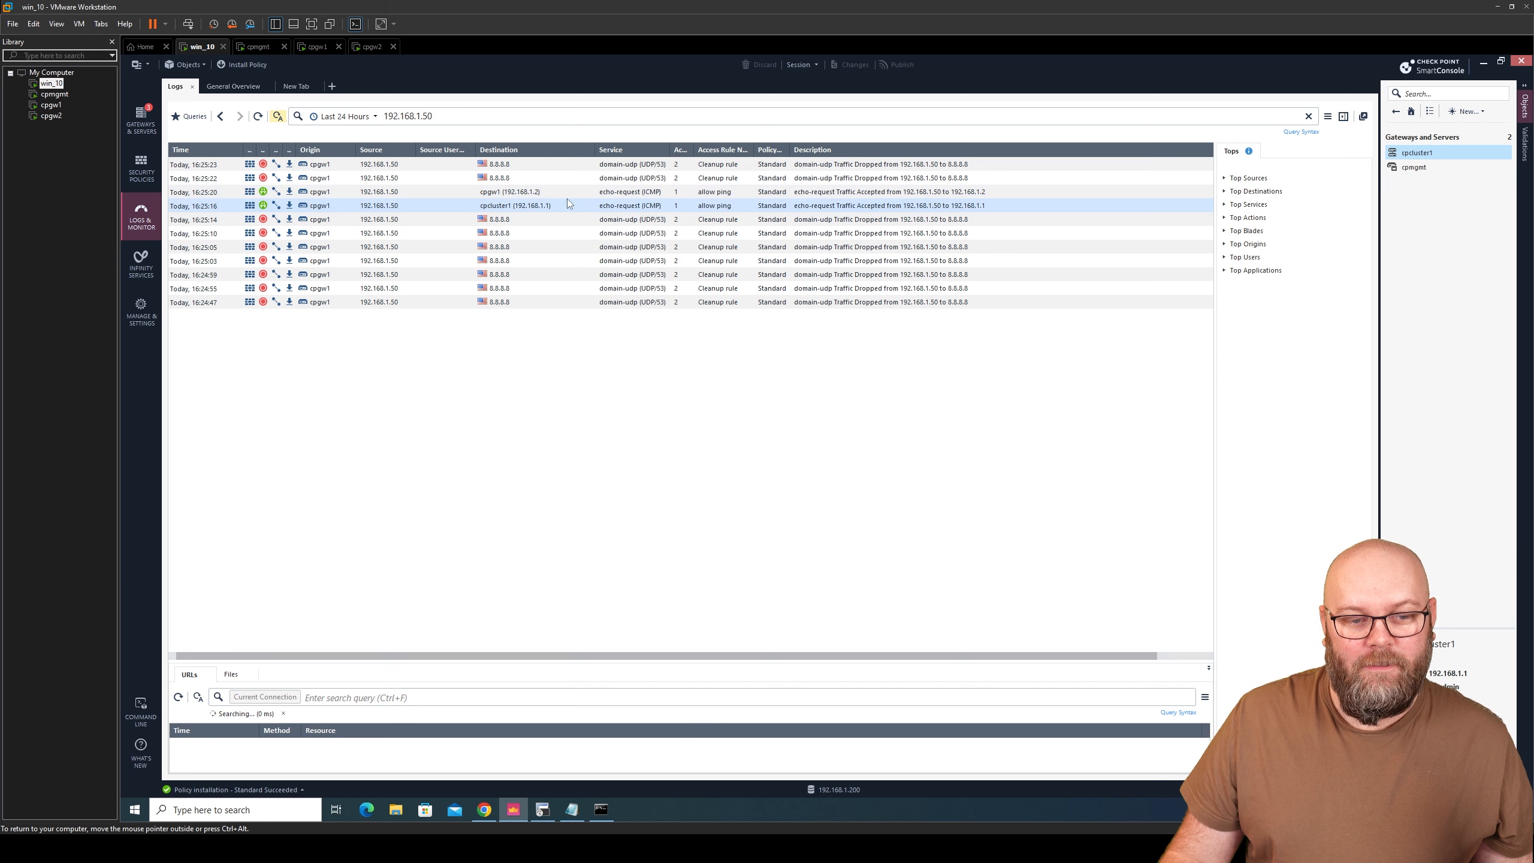
{"action": "left_click", "coordinate": [574, 196]}
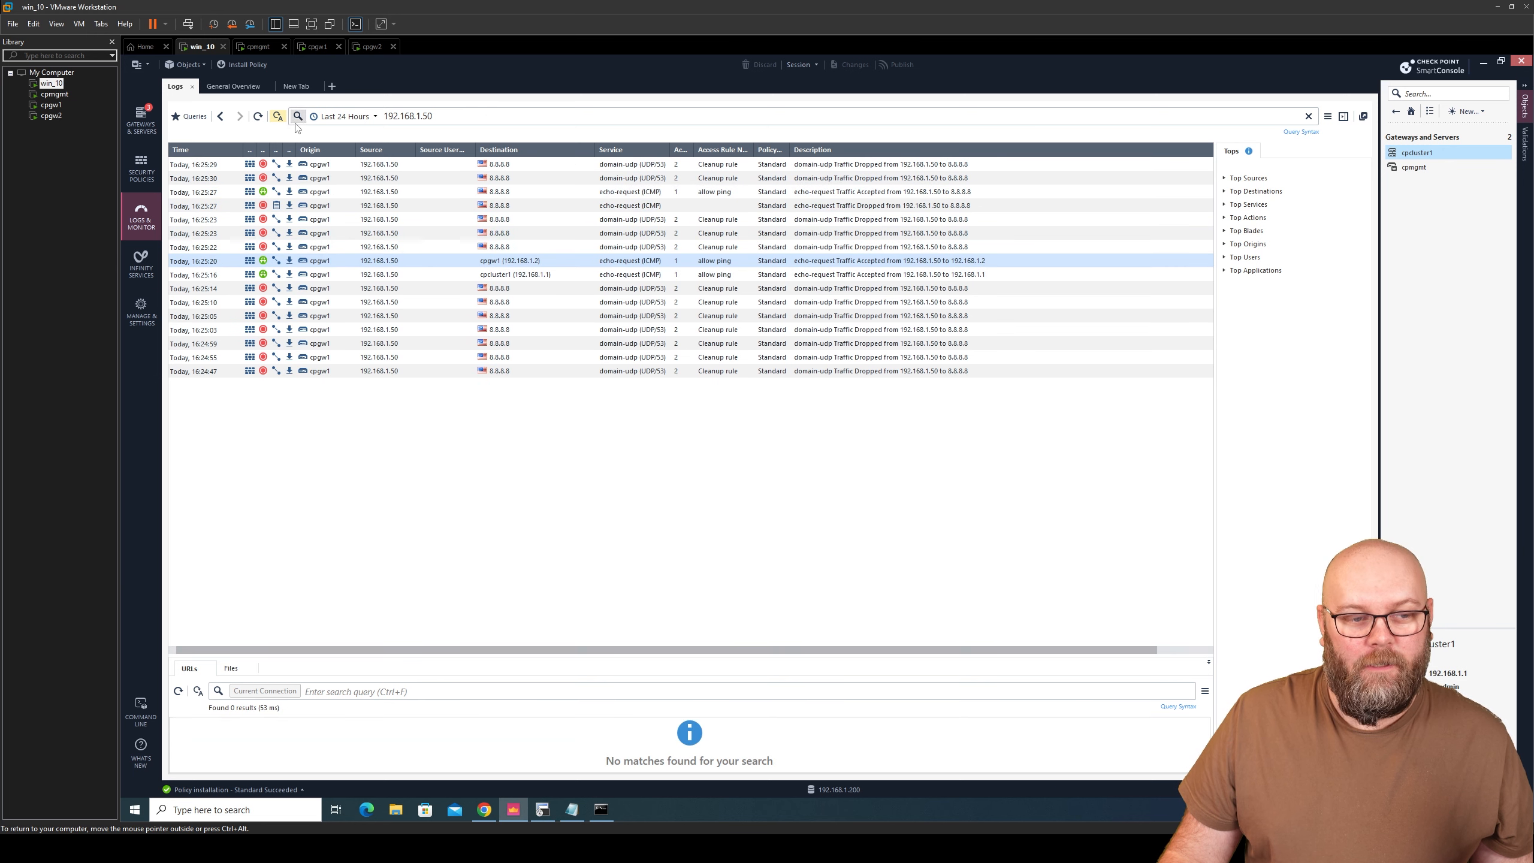
{"action": "left_click", "coordinate": [402, 191]}
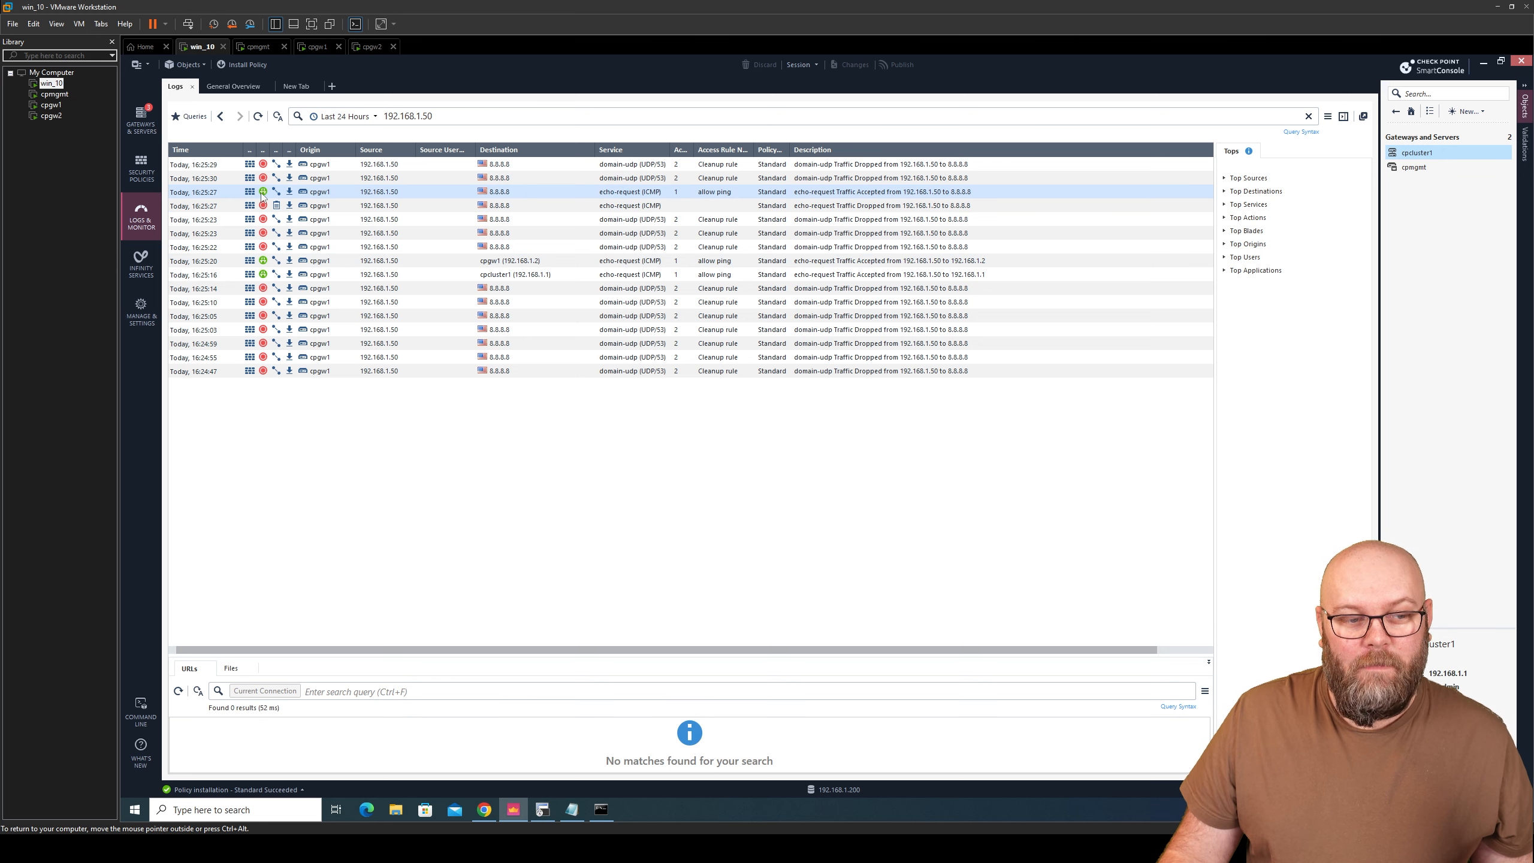
- Check the ping 8.8.8.8 output in Command Prompt, then return to SmartConsole's logs
{"action": "left_click", "coordinate": [602, 810]}
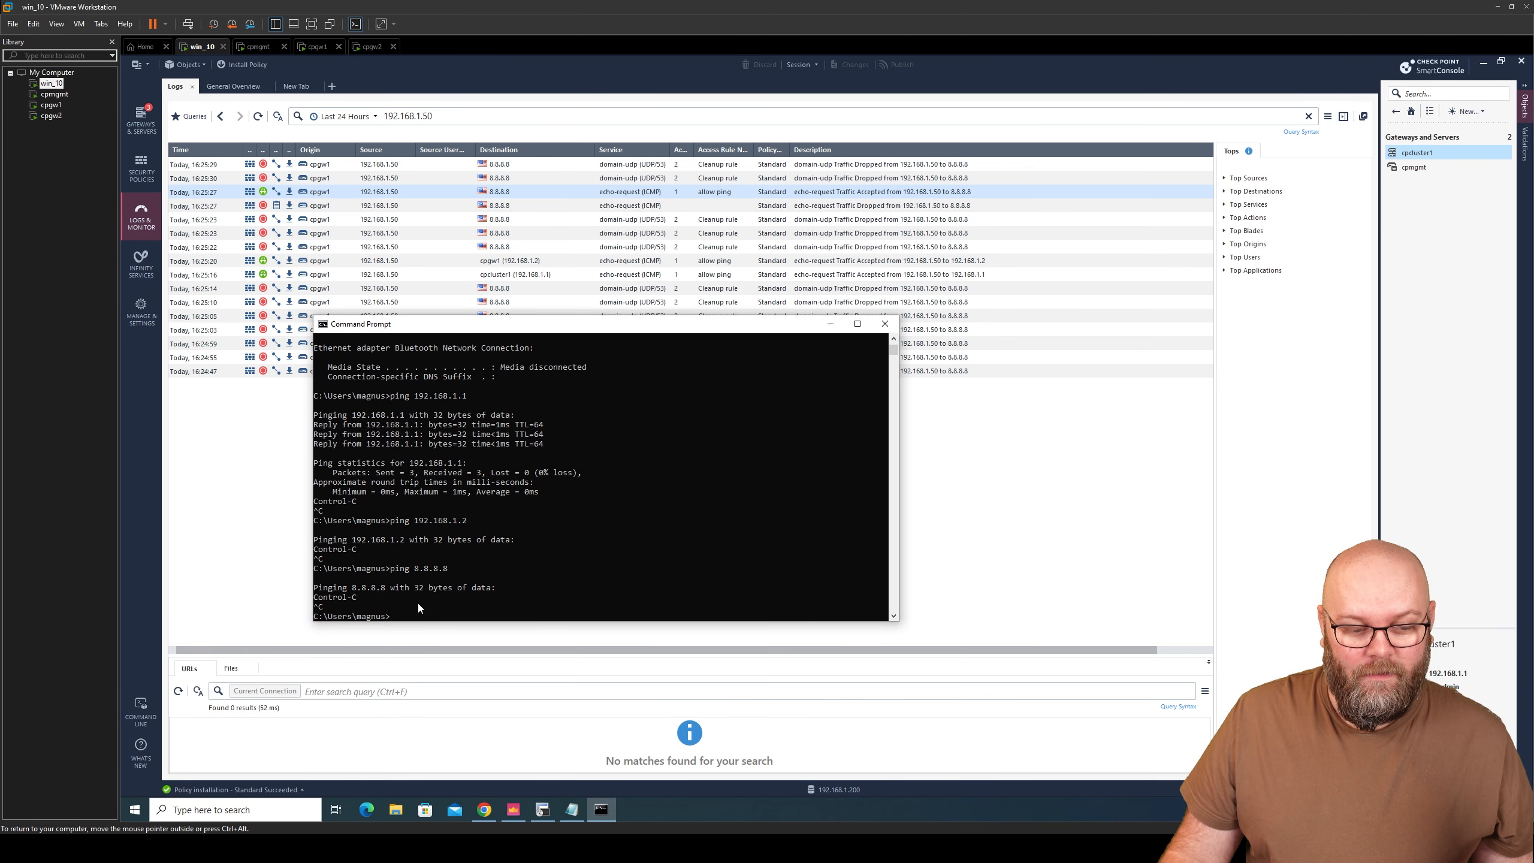
{"action": "left_click_drag", "start_coordinate": [393, 616], "coordinate": [320, 568]}
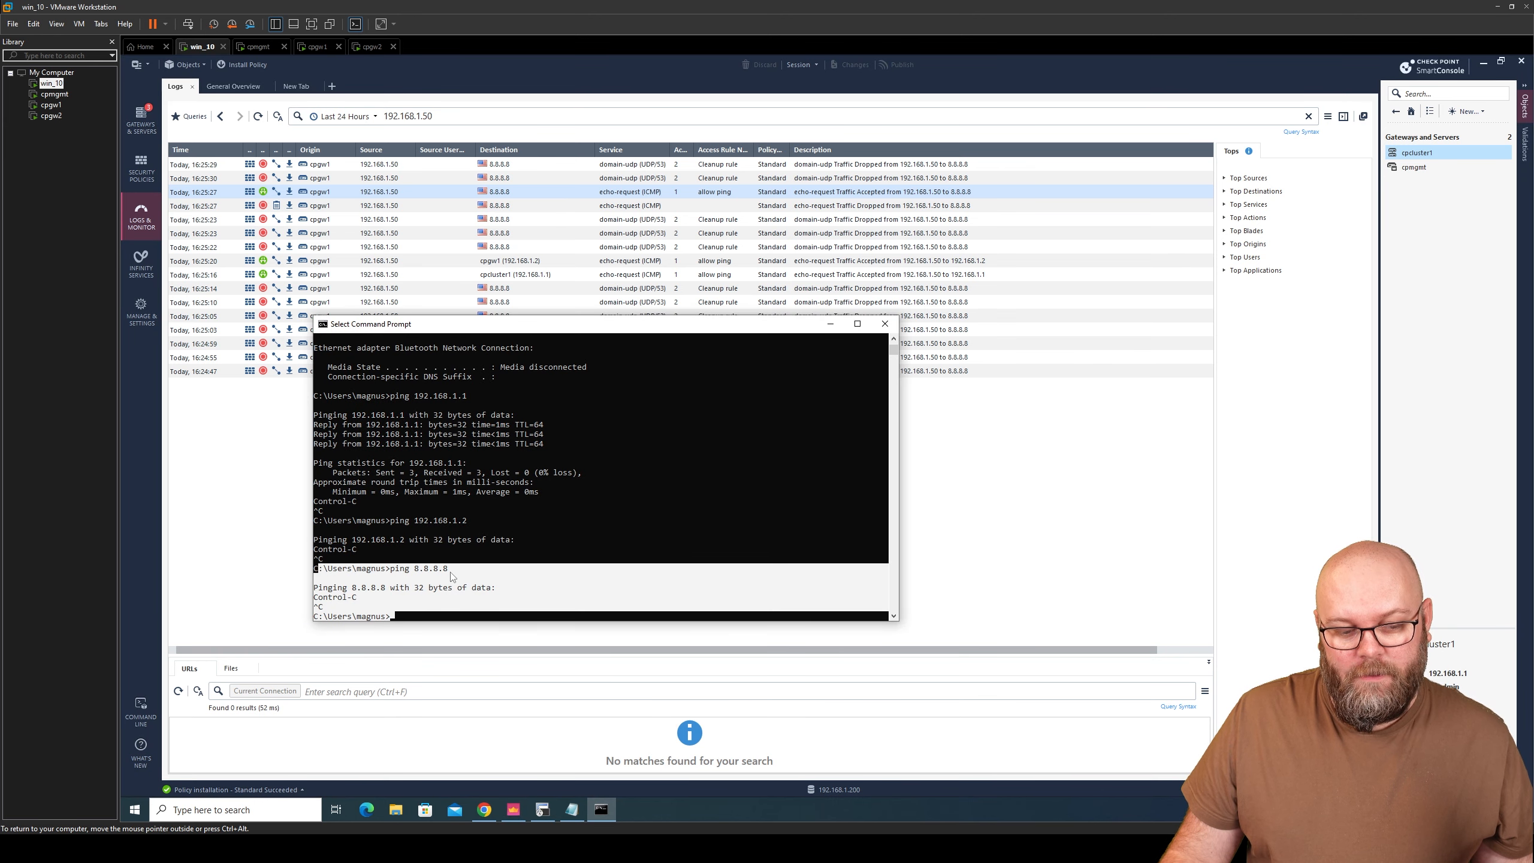
{"action": "left_click", "coordinate": [379, 598]}
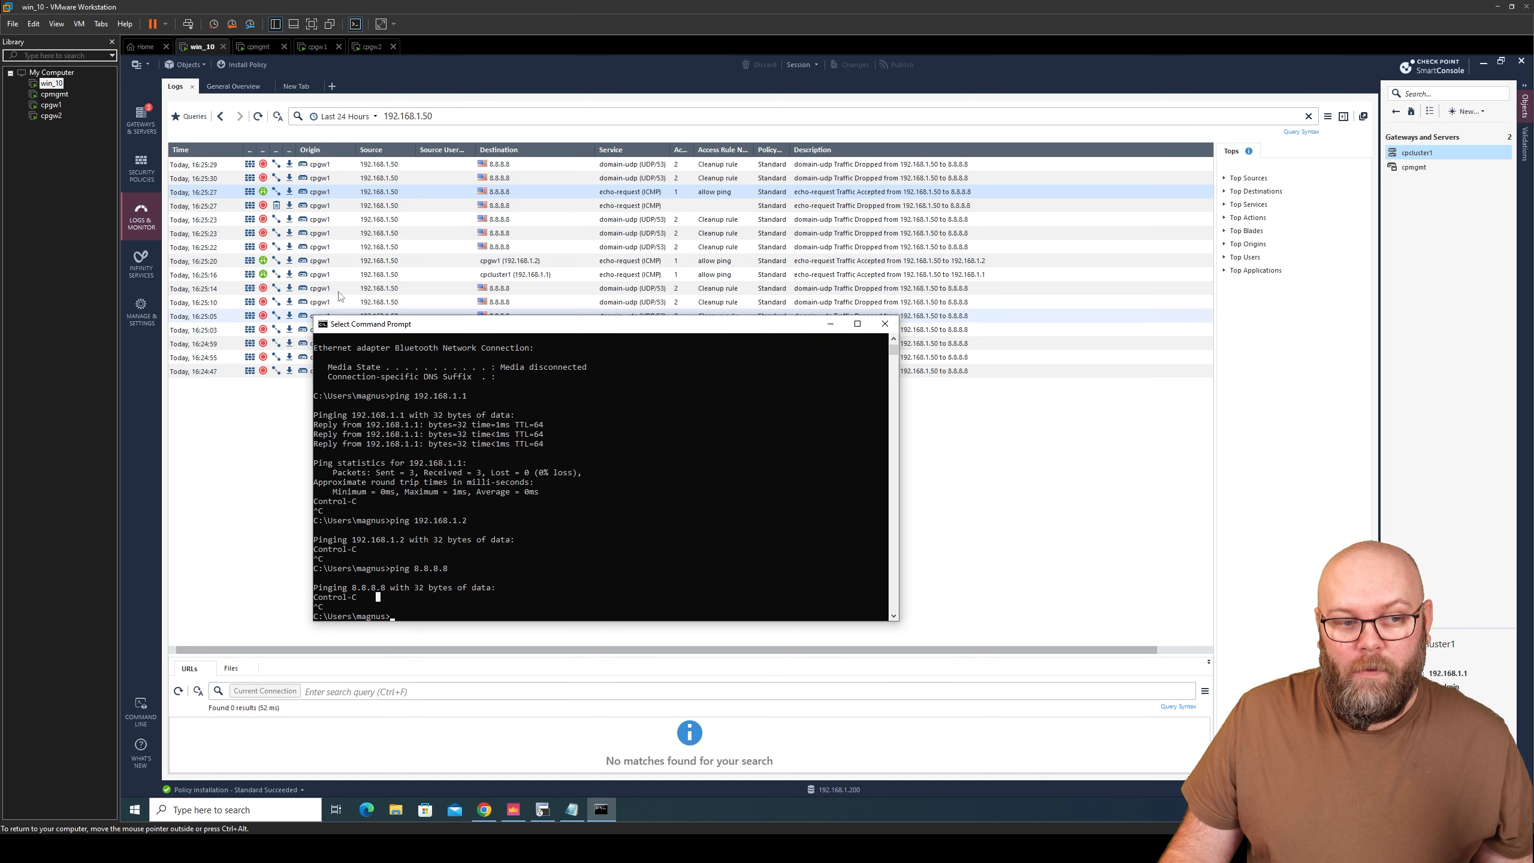
{"action": "left_click", "coordinate": [377, 195]}
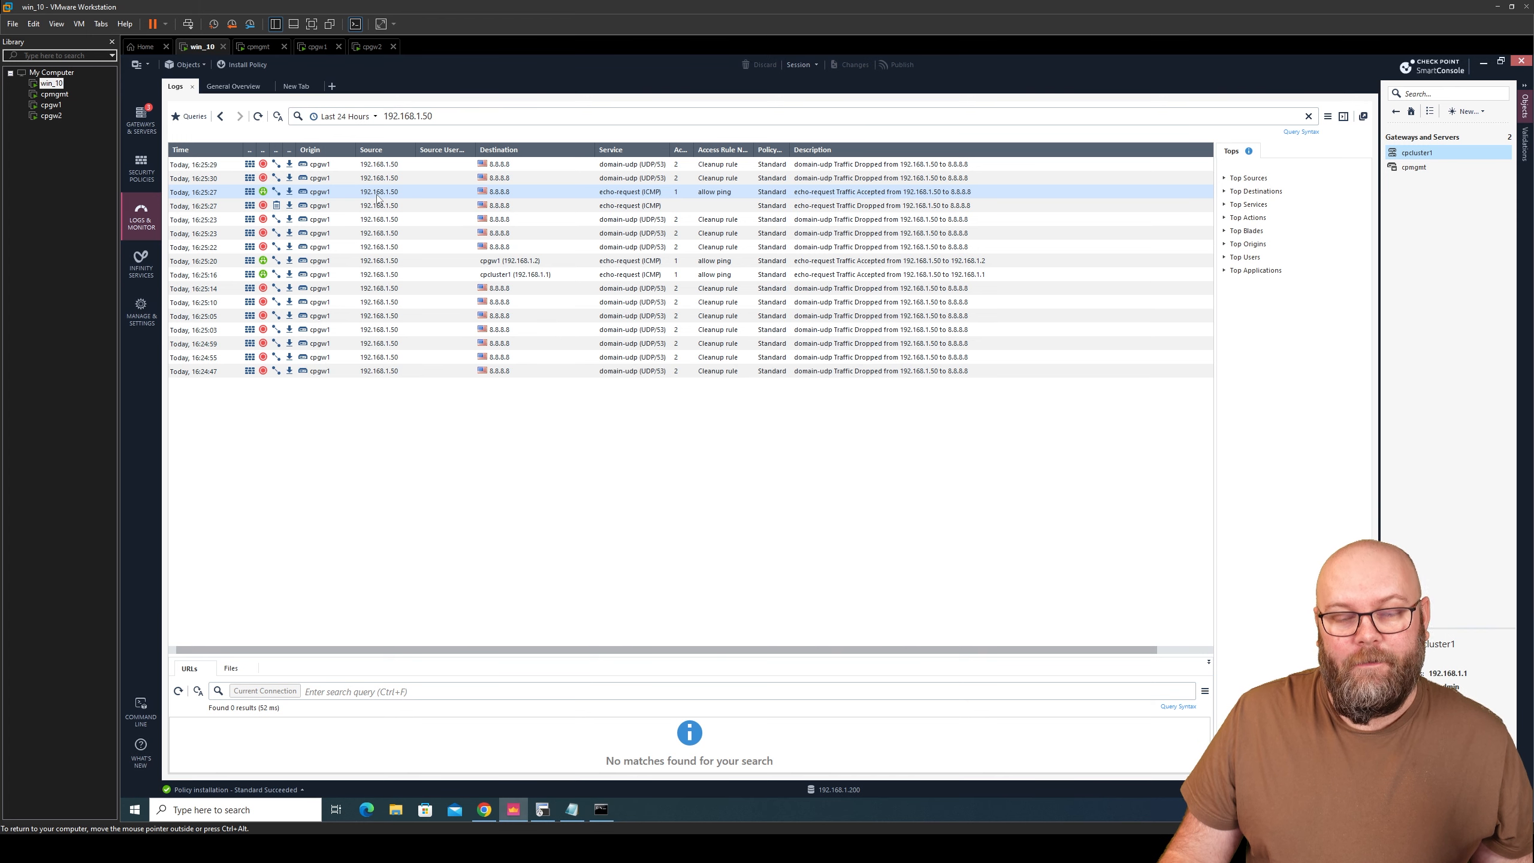